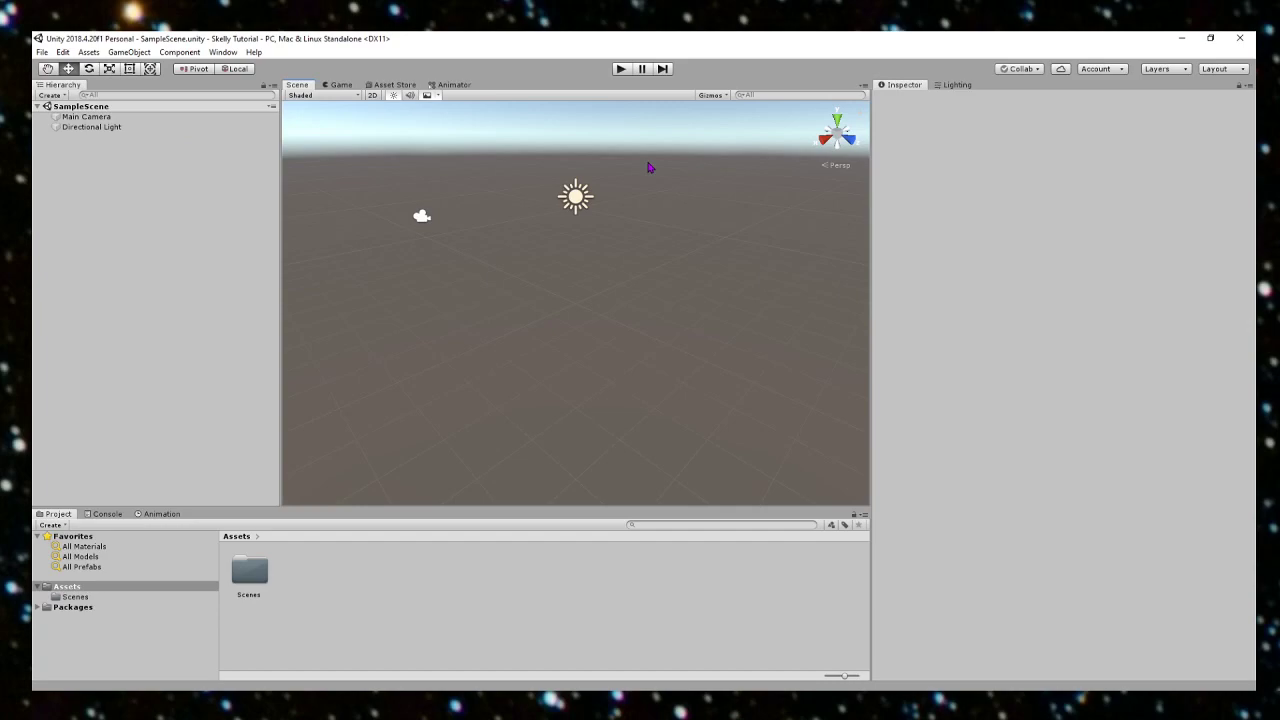
{"action": "right_click_drag", "start_coordinate": [666, 268], "coordinate": [623, 235]}
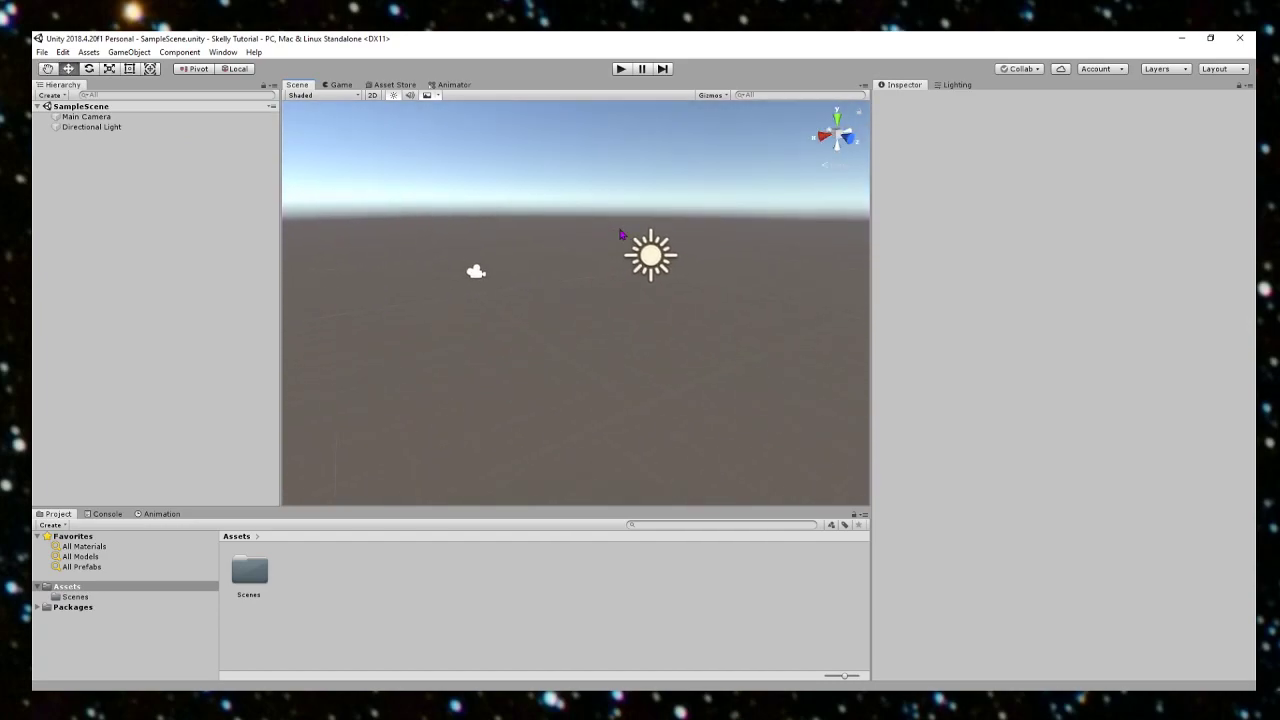
{"action": "right_click_drag", "start_coordinate": [550, 366], "coordinate": [528, 318]}
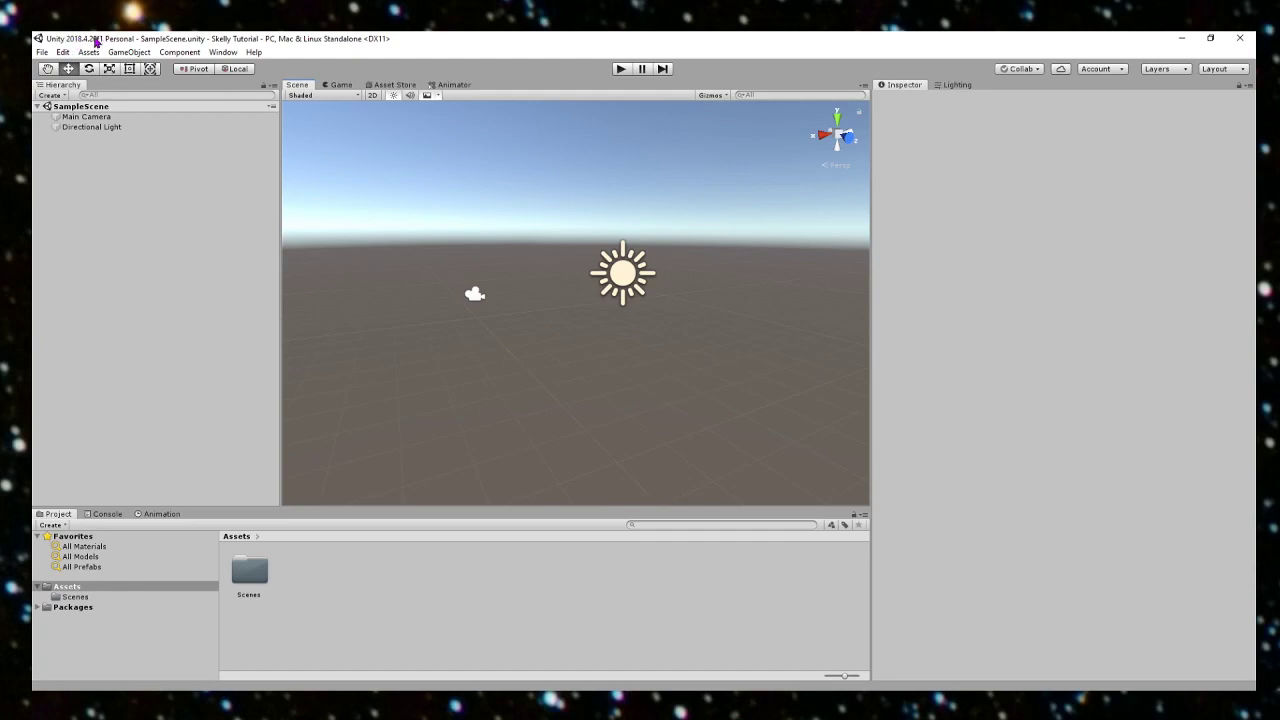
{"action": "right_click_drag", "start_coordinate": [724, 445], "coordinate": [568, 582]}
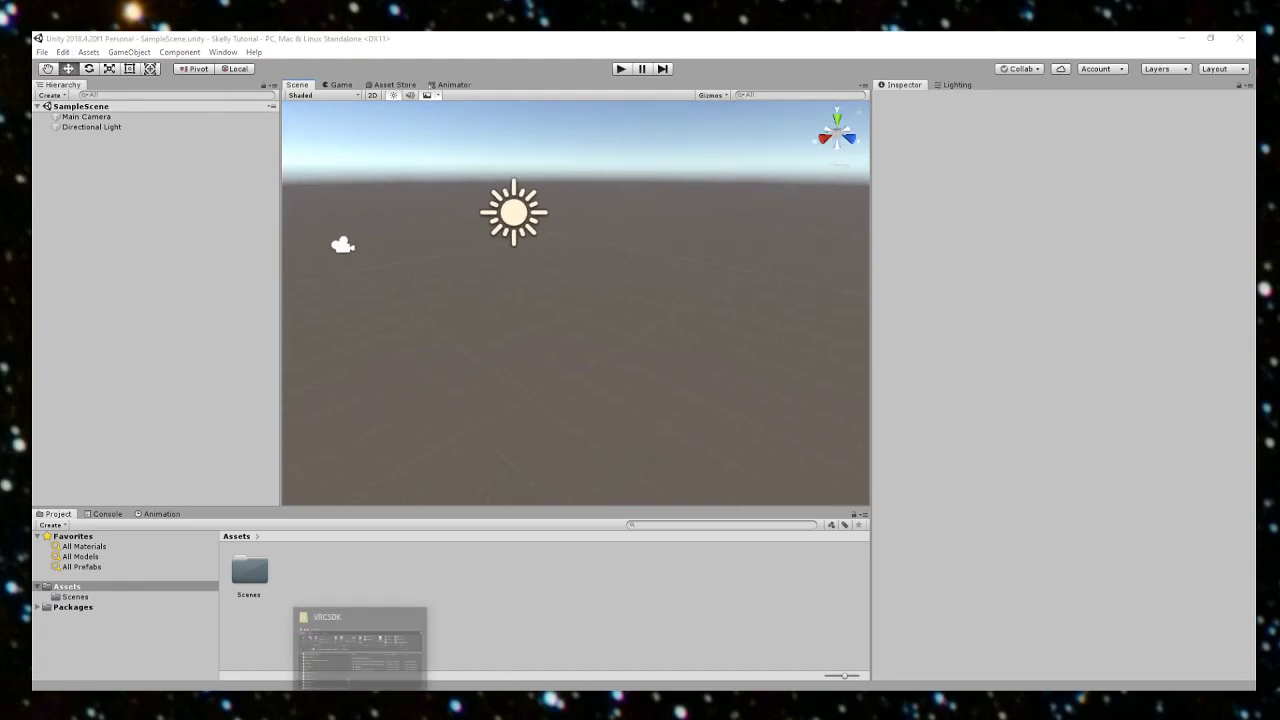
Step: Switch to File Explorer and bring the "VRCHAT SDK USE ME FIRST!!" package from the VRCSDK folder into the Unity project's Assets
{"action": "left_click", "coordinate": [361, 706]}
{"action": "left_click_drag", "start_coordinate": [614, 212], "coordinate": [775, 123]}
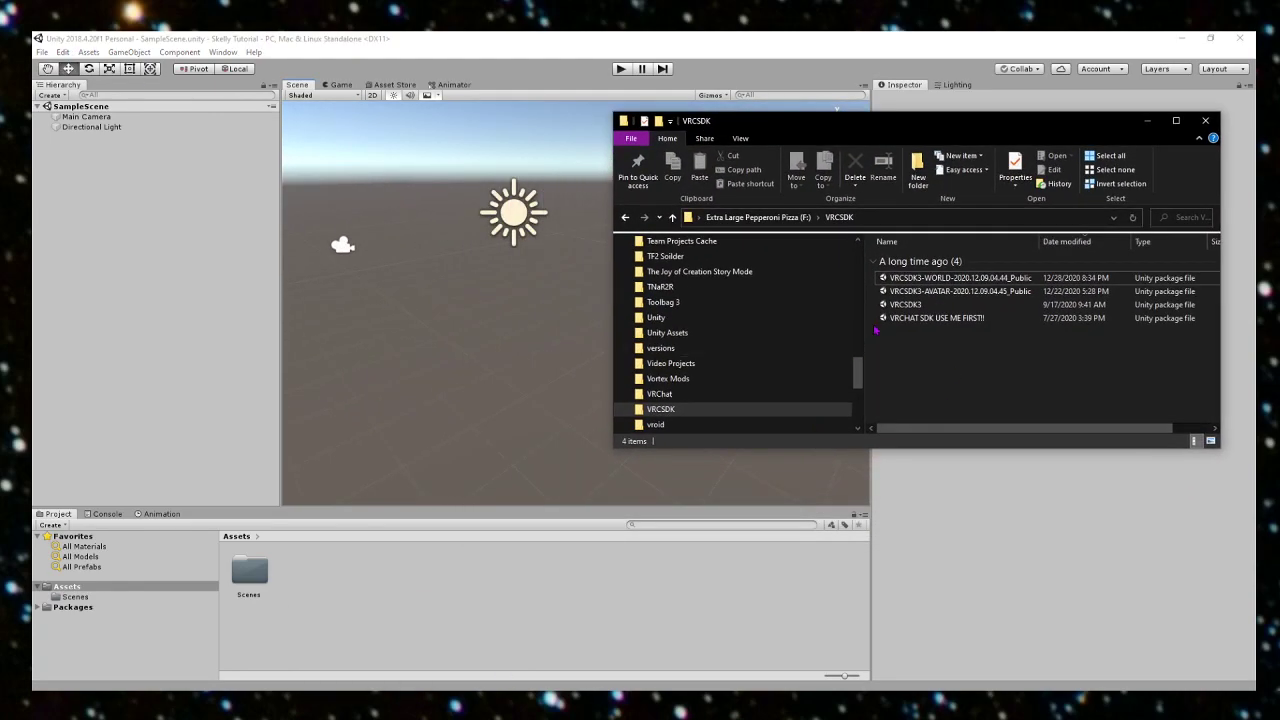
{"action": "left_click", "coordinate": [950, 320]}
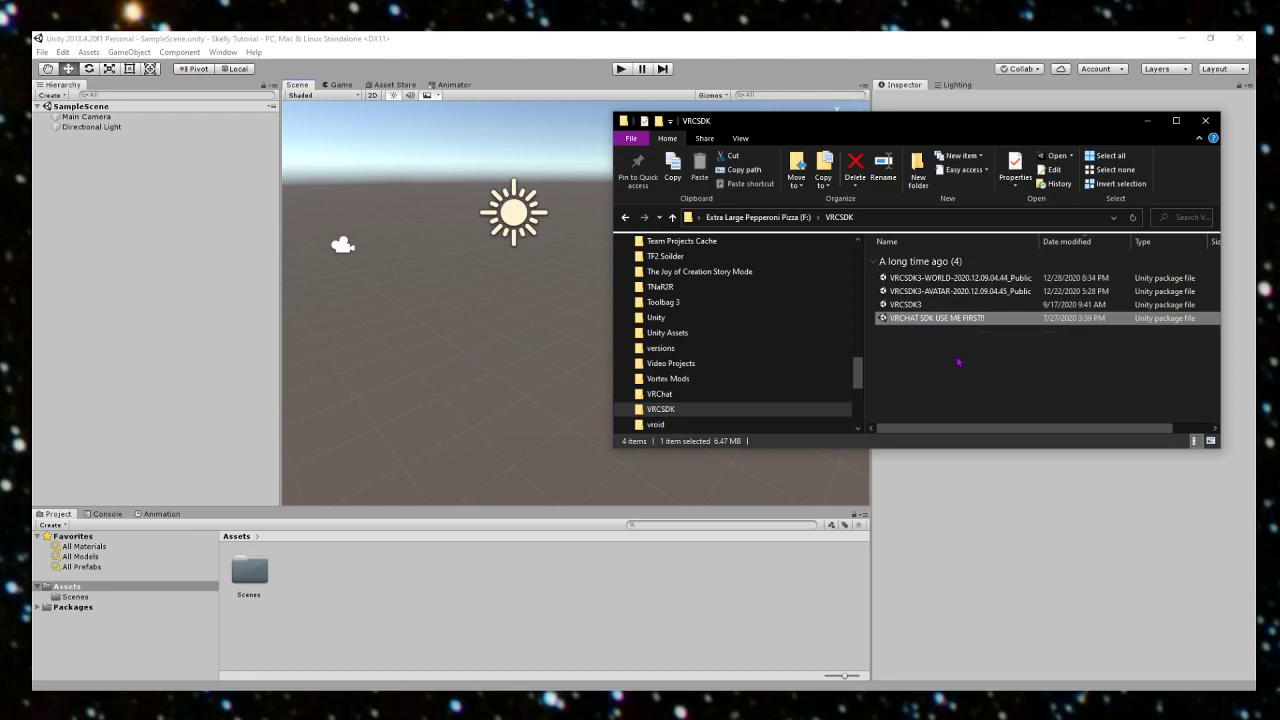
{"action": "left_click", "coordinate": [920, 305]}
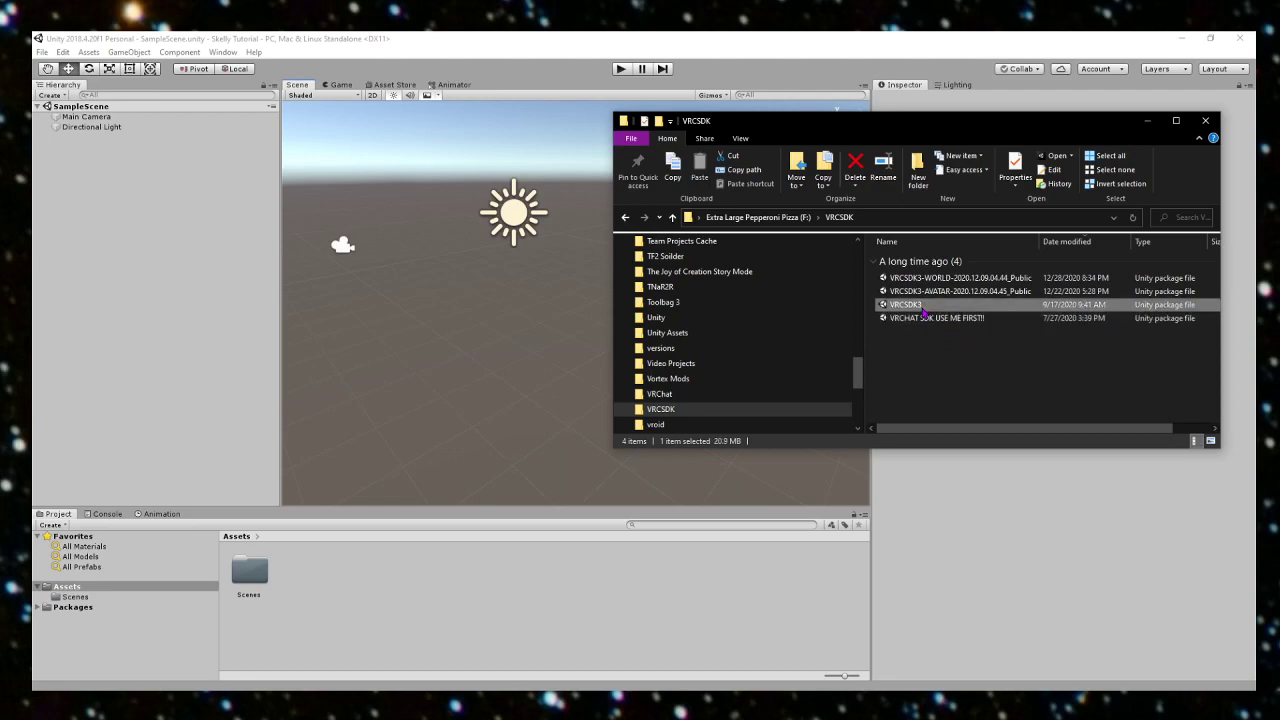
{"action": "left_click", "coordinate": [925, 318]}
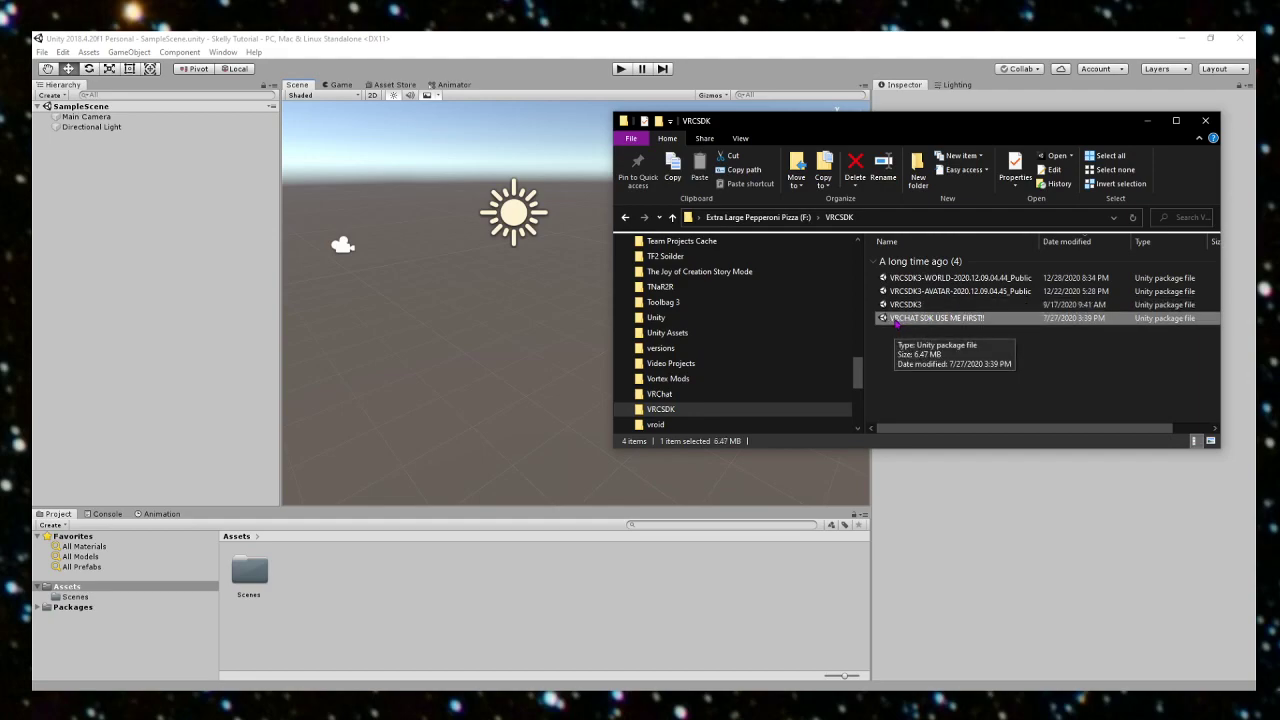
{"action": "left_click_drag", "start_coordinate": [897, 320], "coordinate": [330, 578]}
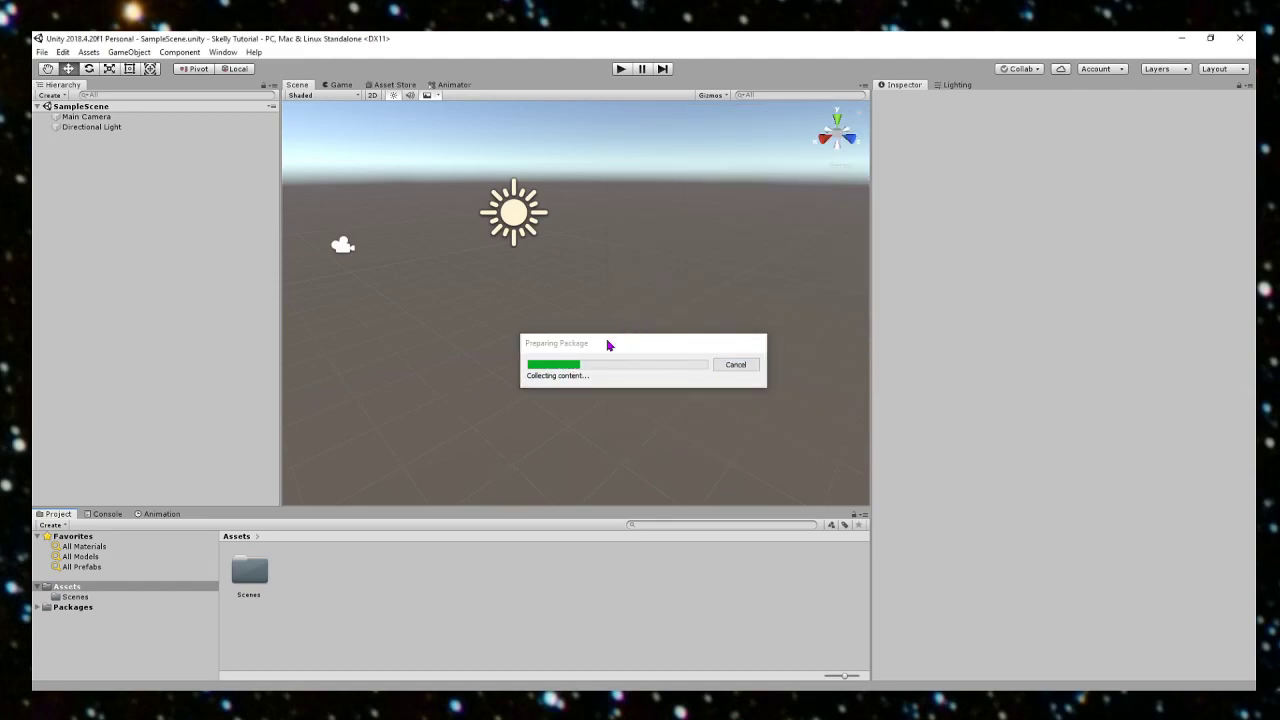
Step: Review the contents of the "VRCHAT SDK USE ME FIRST!!" package and import all of its items
{"action": "left_click_drag", "start_coordinate": [168, 96], "coordinate": [197, 108]}
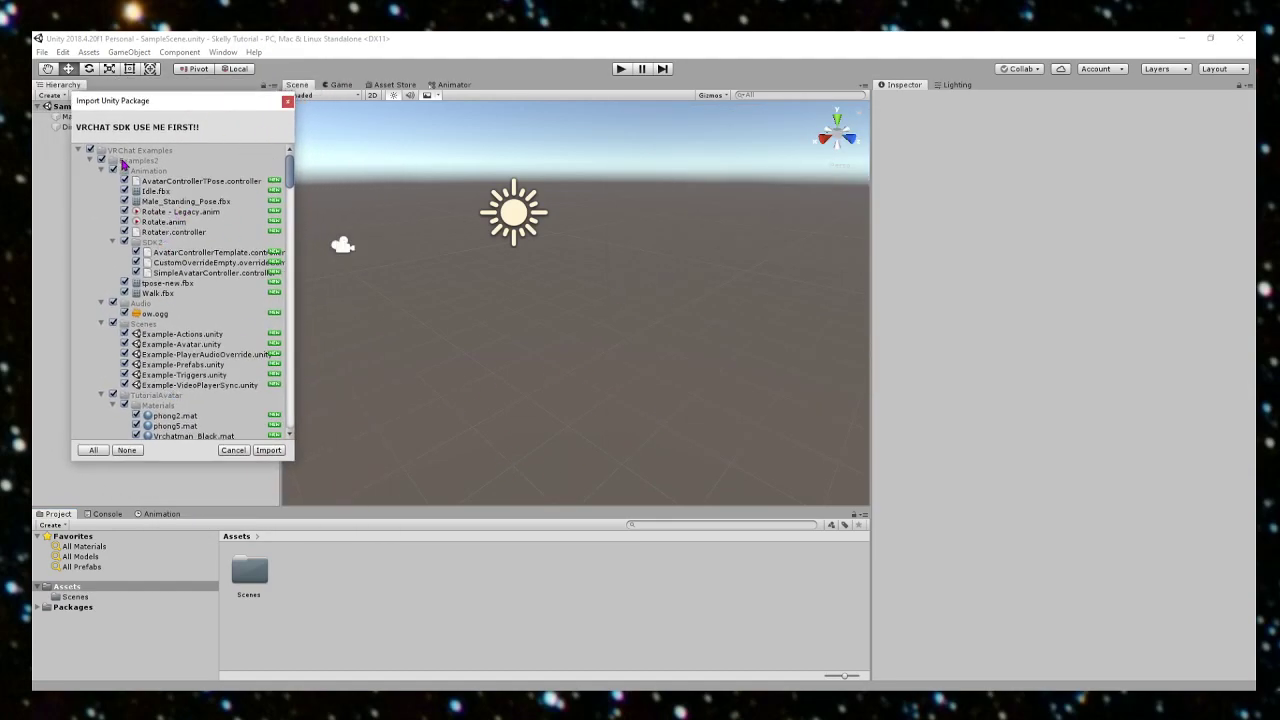
{"action": "scroll", "coordinate": [148, 266], "scroll_direction": "down", "scroll_amount": 20}
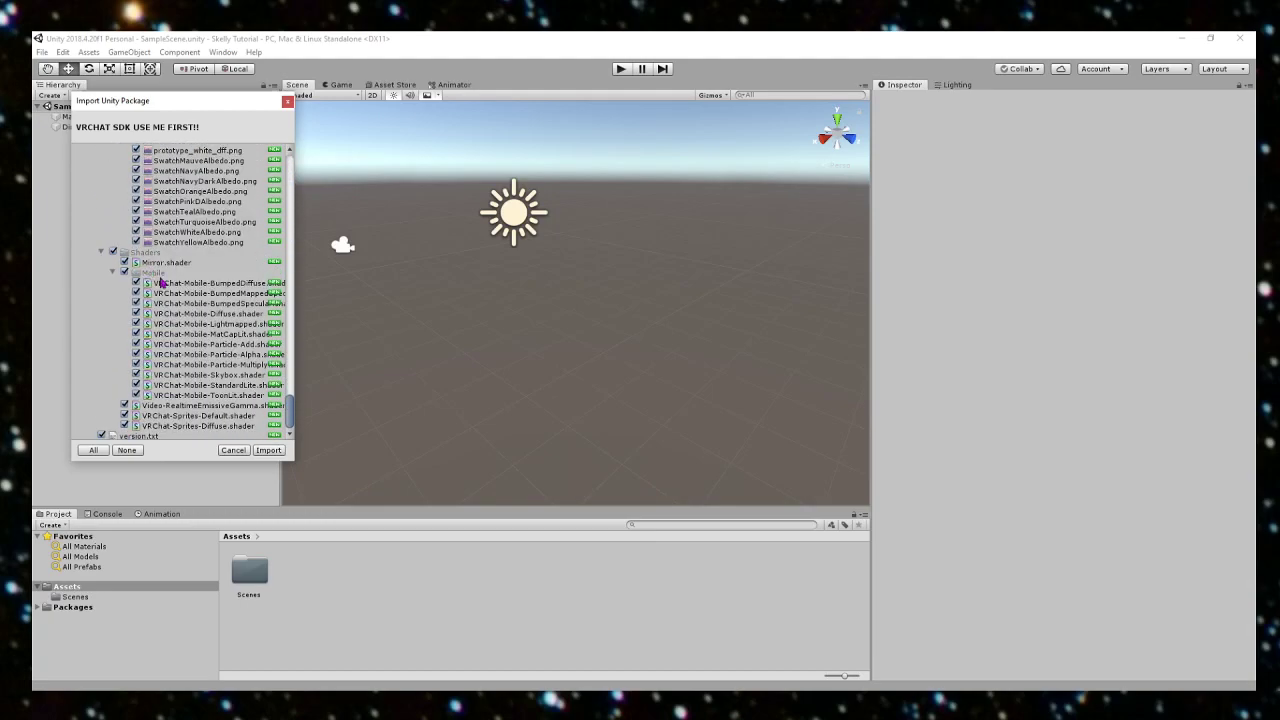
{"action": "left_click_drag", "start_coordinate": [287, 410], "coordinate": [289, 154]}
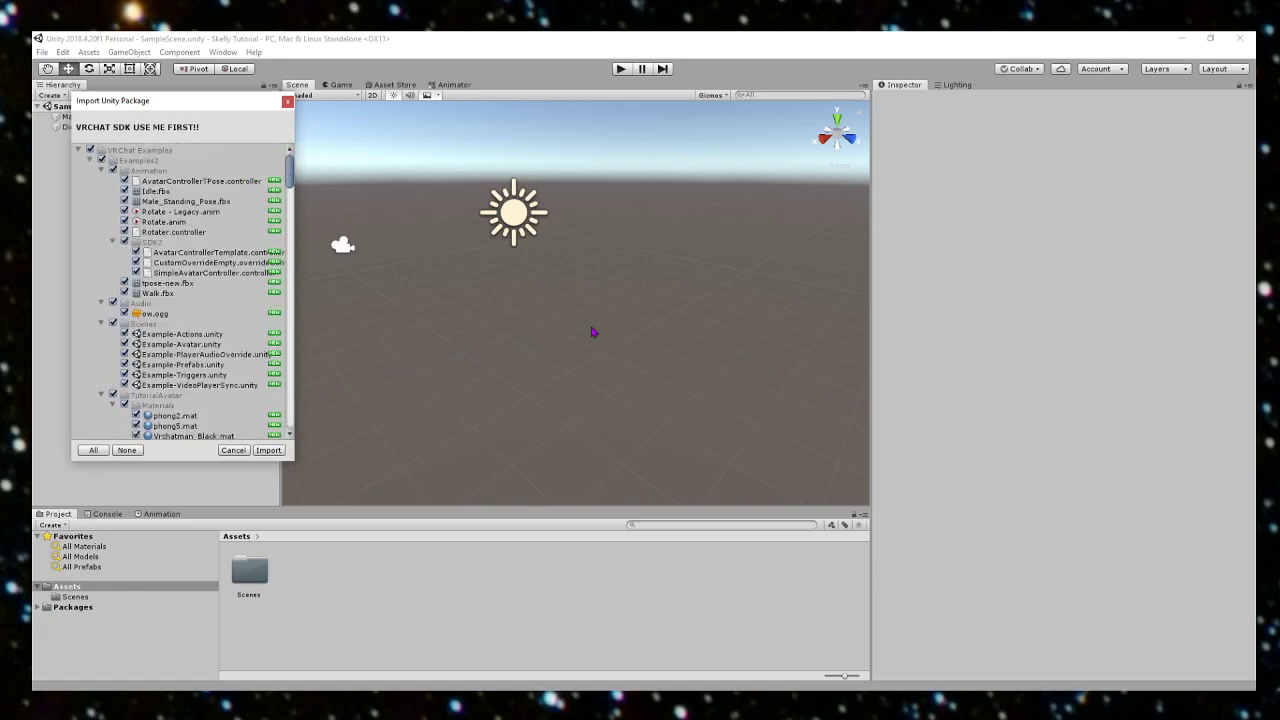
{"action": "left_click_drag", "start_coordinate": [229, 106], "coordinate": [449, 108]}
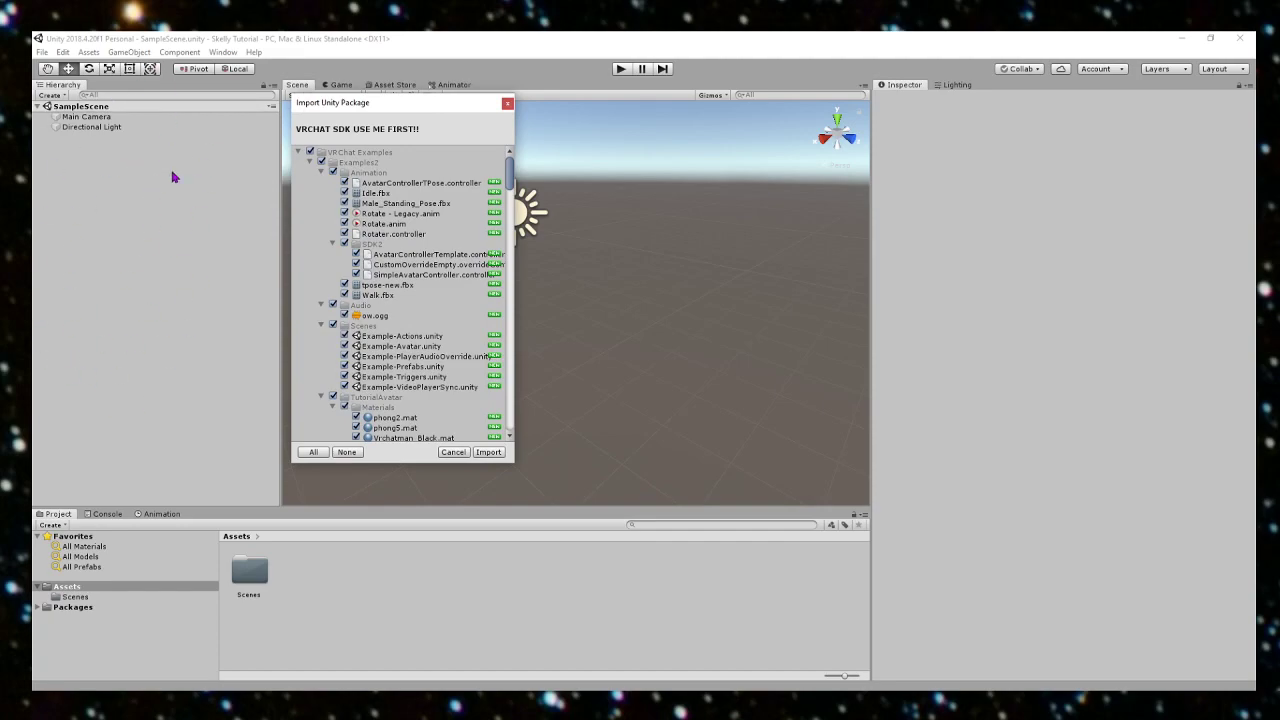
{"action": "left_click", "coordinate": [484, 452]}
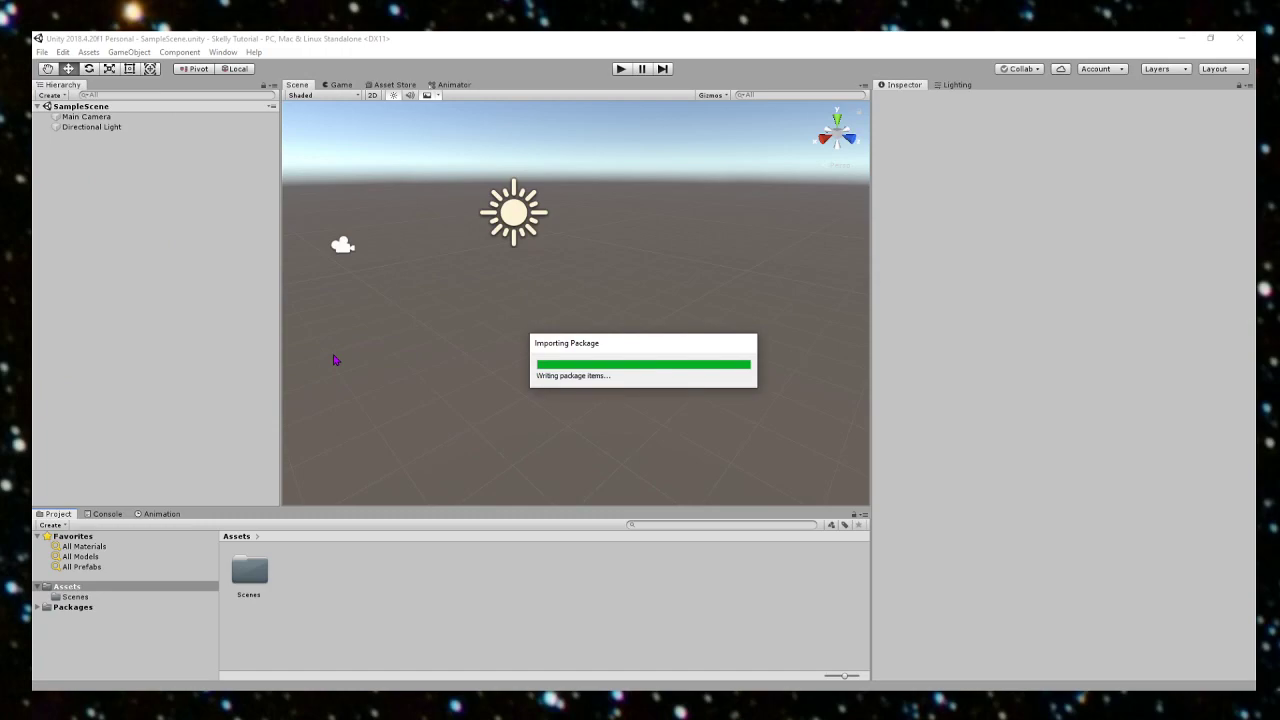
{"action": "left_click", "coordinate": [597, 140]}
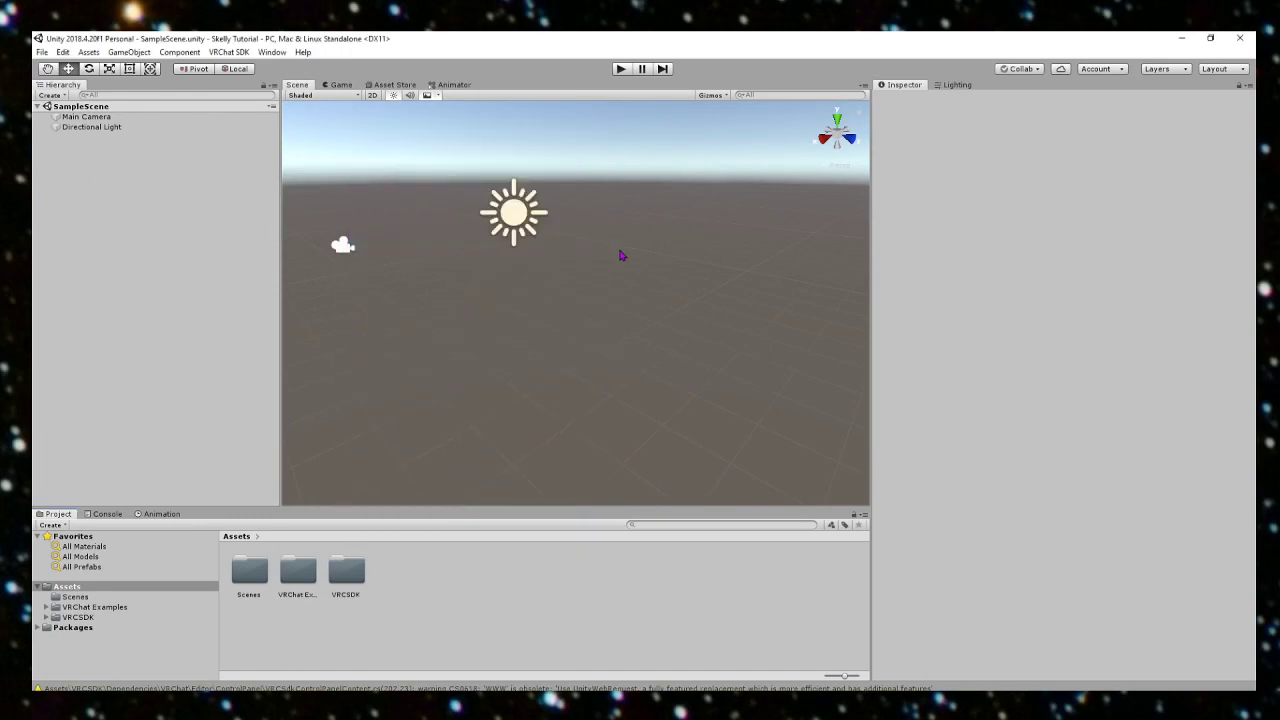
Step: Examine the imported VRChat Examples folder, including Animation and the TutorialAvatar materials, and return to the Assets folder
{"action": "left_click", "coordinate": [258, 590]}
{"action": "left_click", "coordinate": [298, 575]}
{"action": "left_click", "coordinate": [140, 607]}
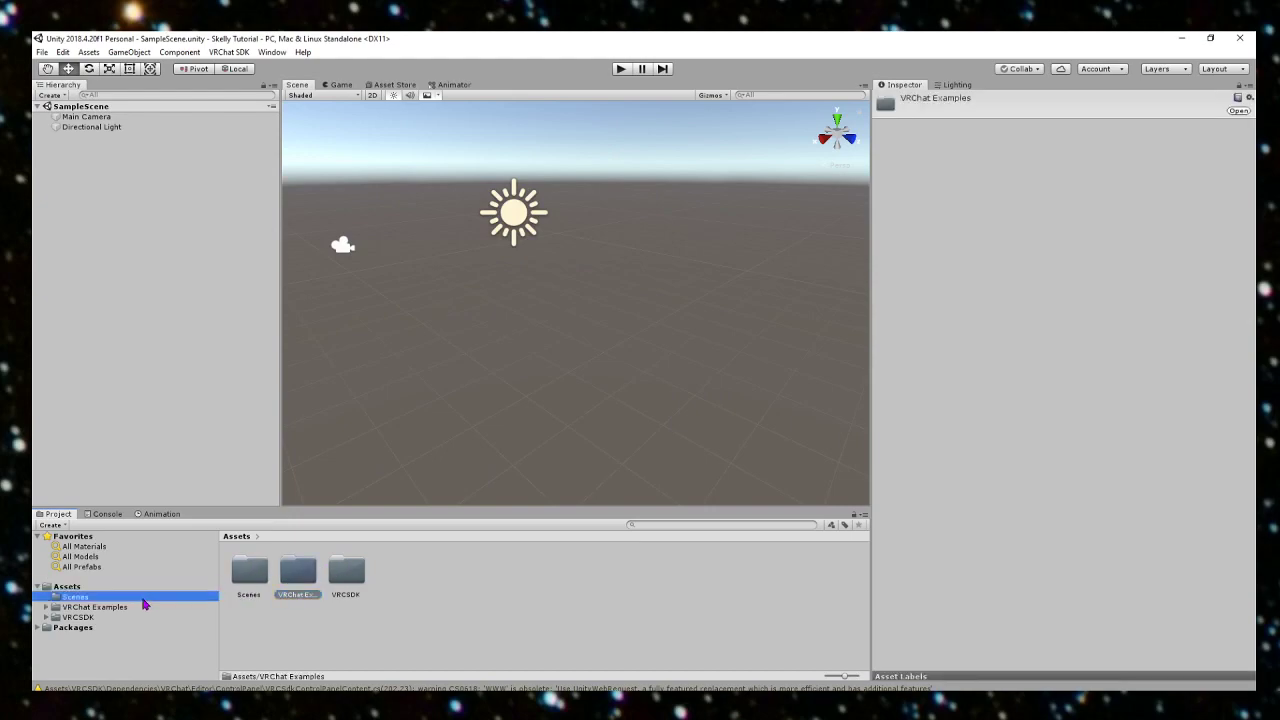
{"action": "left_click", "coordinate": [138, 618]}
{"action": "left_click", "coordinate": [100, 607]}
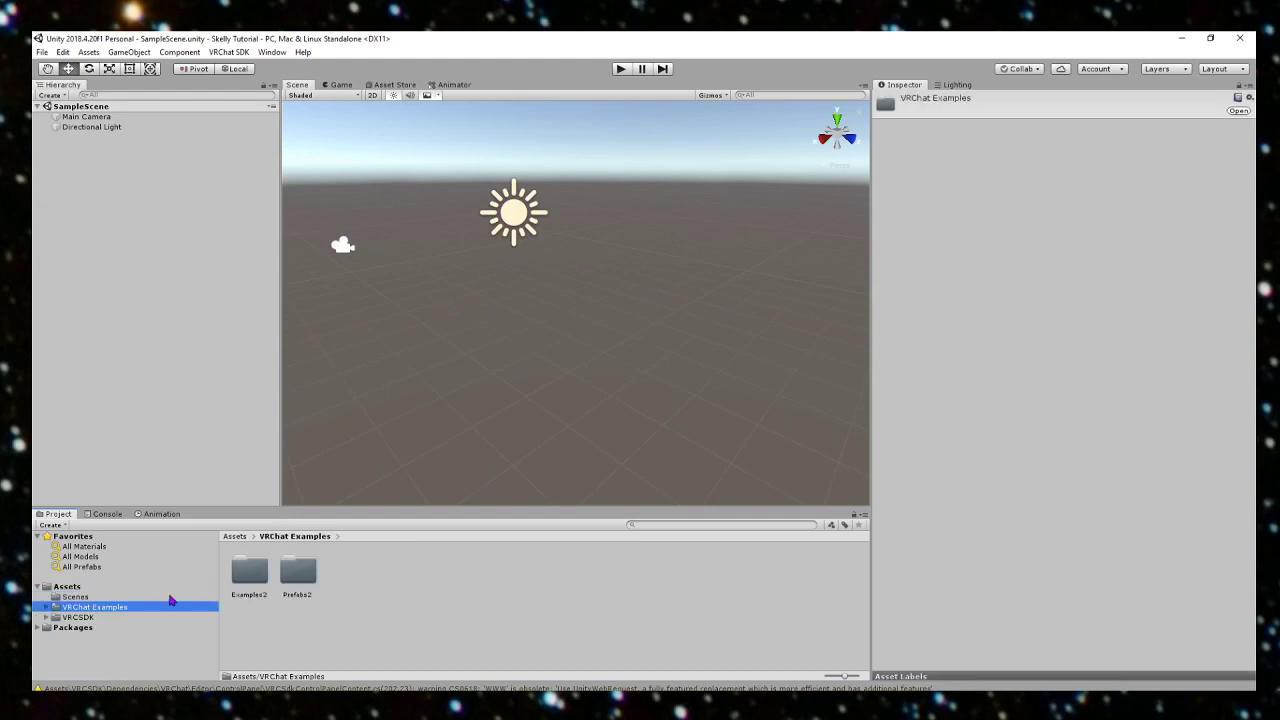
{"action": "double_click", "coordinate": [250, 572]}
{"action": "double_click", "coordinate": [245, 578]}
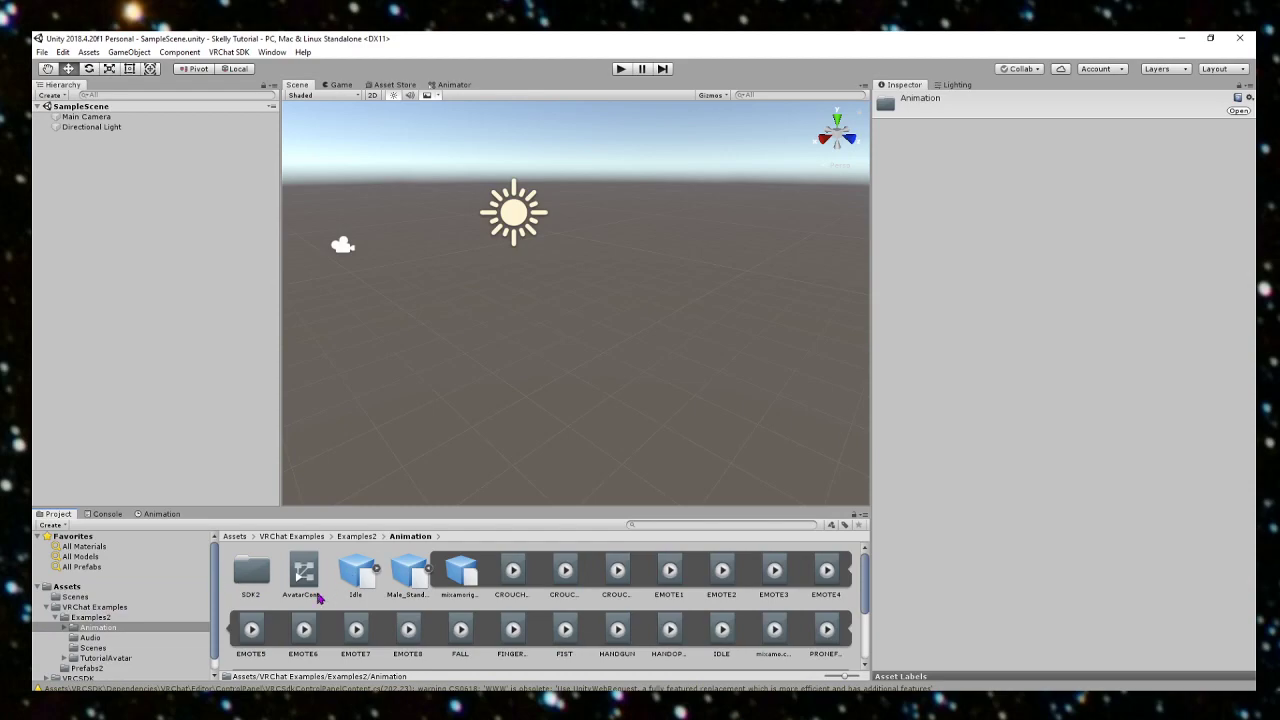
{"action": "left_click", "coordinate": [122, 618]}
{"action": "double_click", "coordinate": [394, 574]}
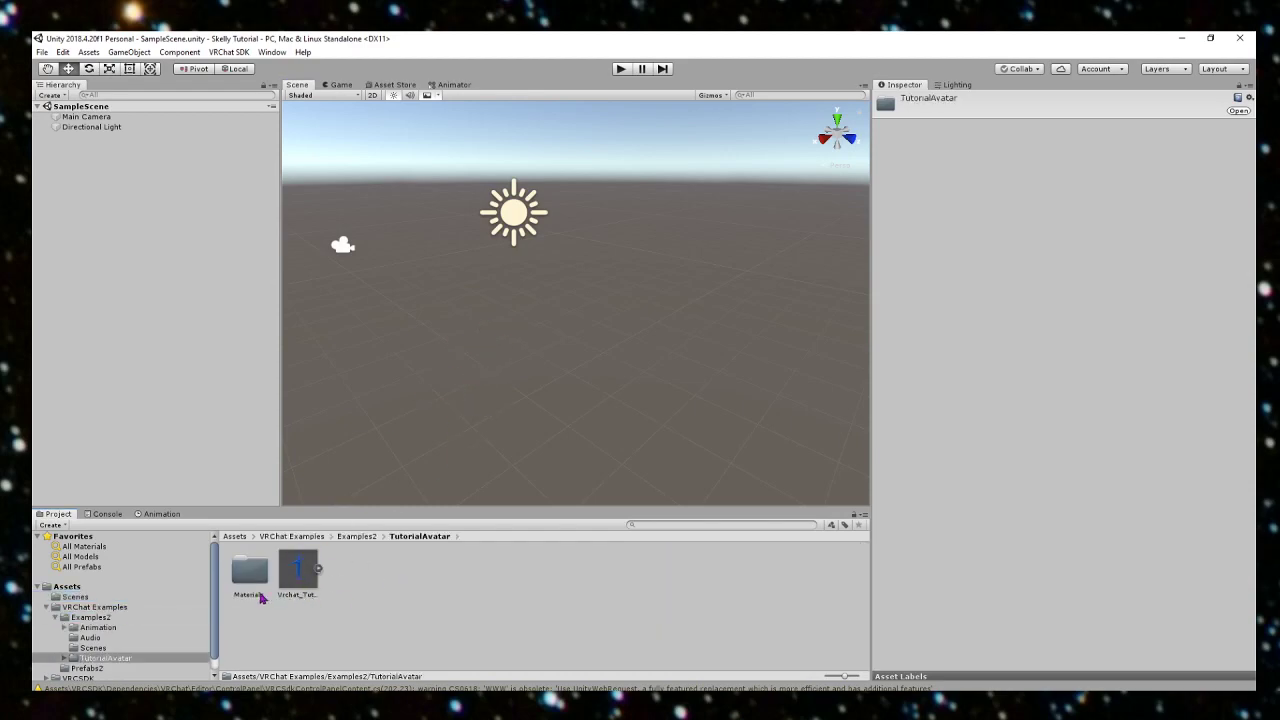
{"action": "double_click", "coordinate": [248, 574]}
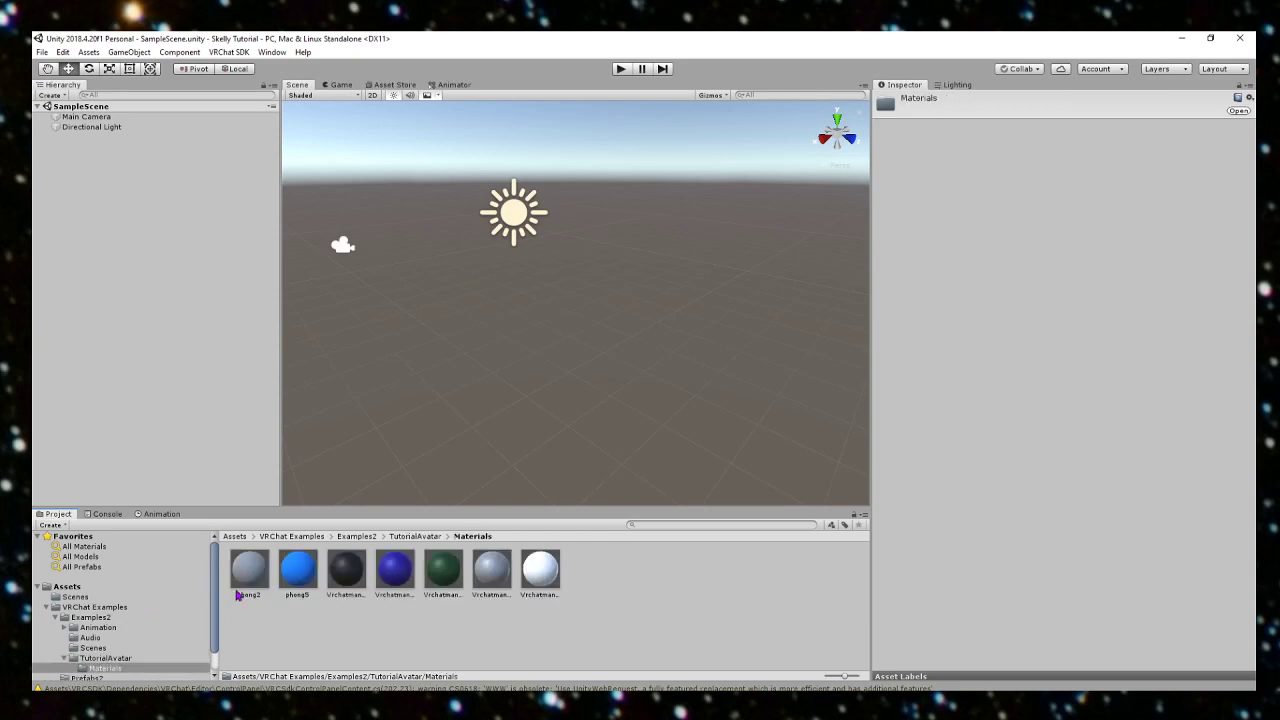
{"action": "left_click", "coordinate": [98, 597]}
{"action": "left_click", "coordinate": [67, 586]}
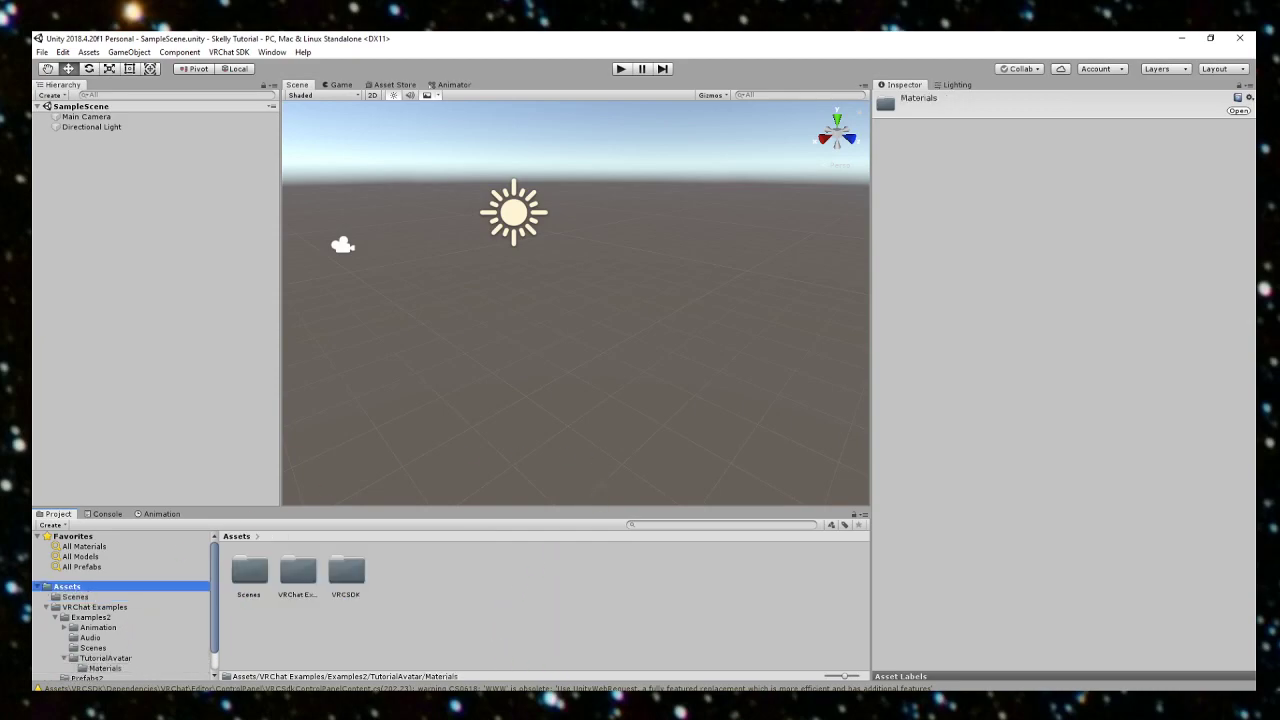
Step: Switch to File Explorer, open the Unity Assets folder and look through it for the Unity Packages folder
{"action": "key", "text": "alt+Tab"}
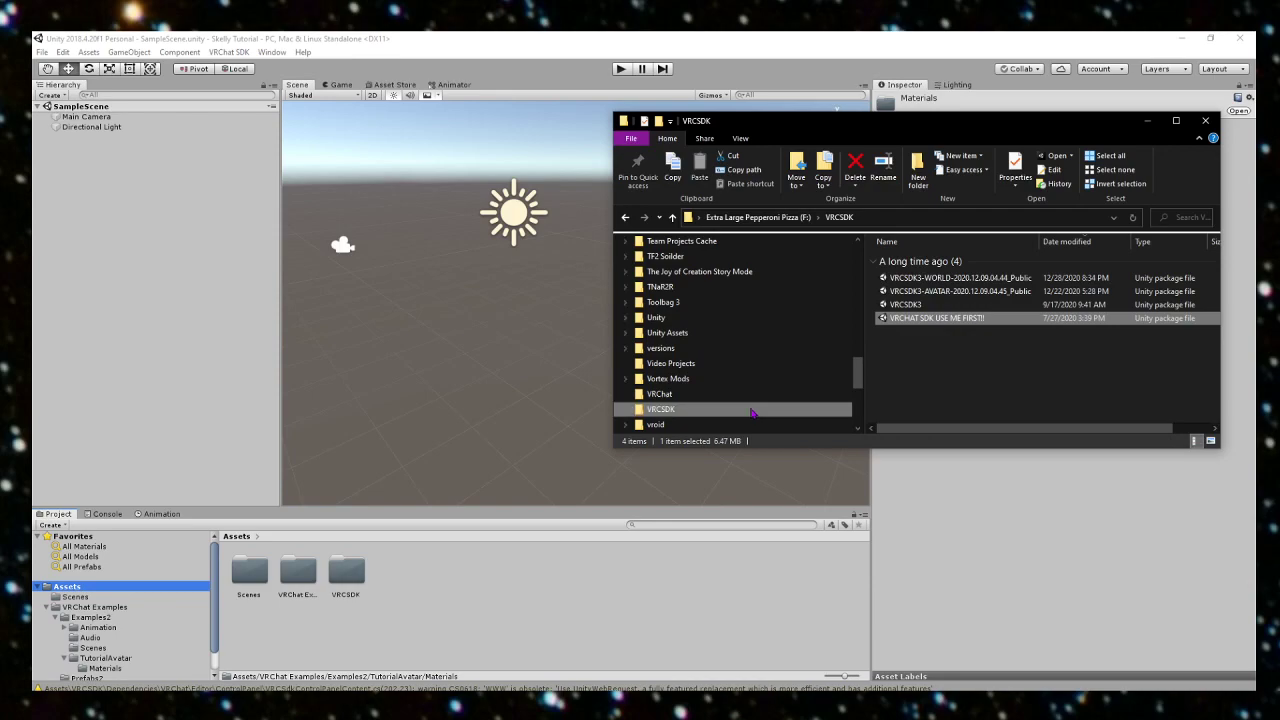
{"action": "left_click", "coordinate": [703, 338]}
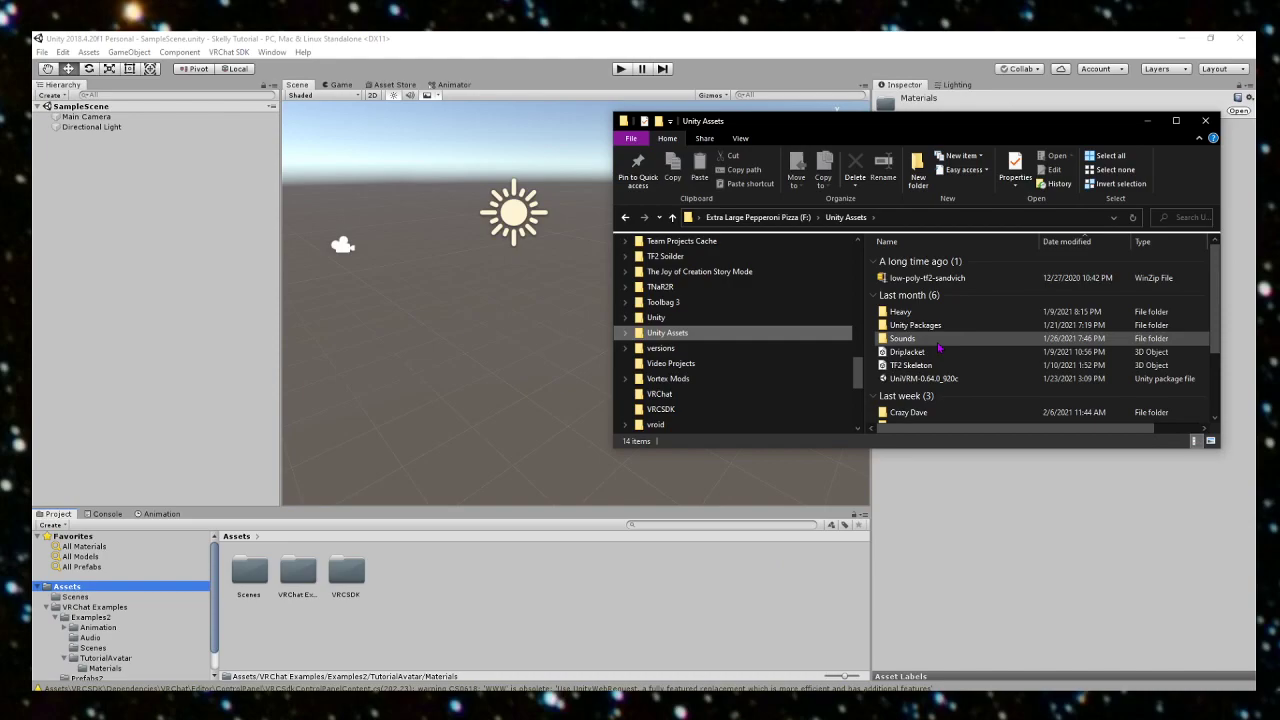
{"action": "scroll", "coordinate": [940, 347], "scroll_direction": "down", "scroll_amount": 1}
{"action": "scroll", "coordinate": [935, 313], "scroll_direction": "up", "scroll_amount": 1}
{"action": "scroll", "coordinate": [935, 313], "scroll_direction": "down", "scroll_amount": 1}
{"action": "scroll", "coordinate": [935, 313], "scroll_direction": "up", "scroll_amount": 1}
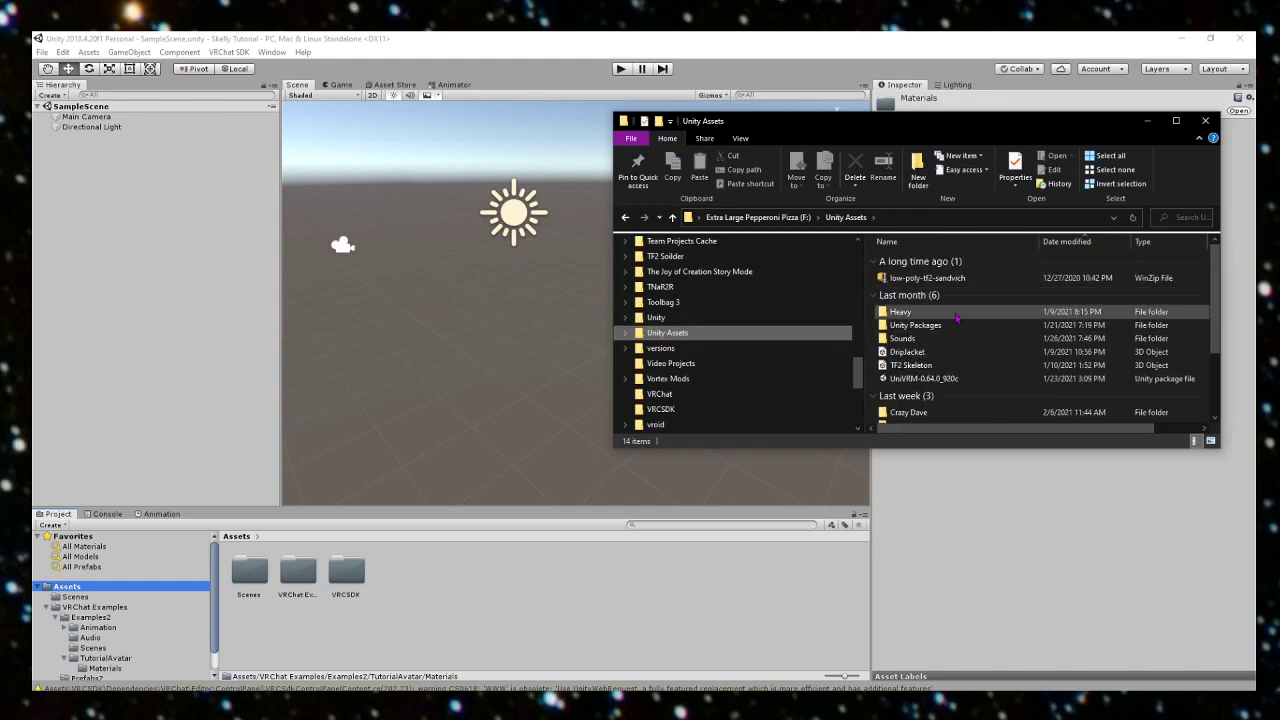
{"action": "scroll", "coordinate": [905, 335], "scroll_direction": "down", "scroll_amount": 2}
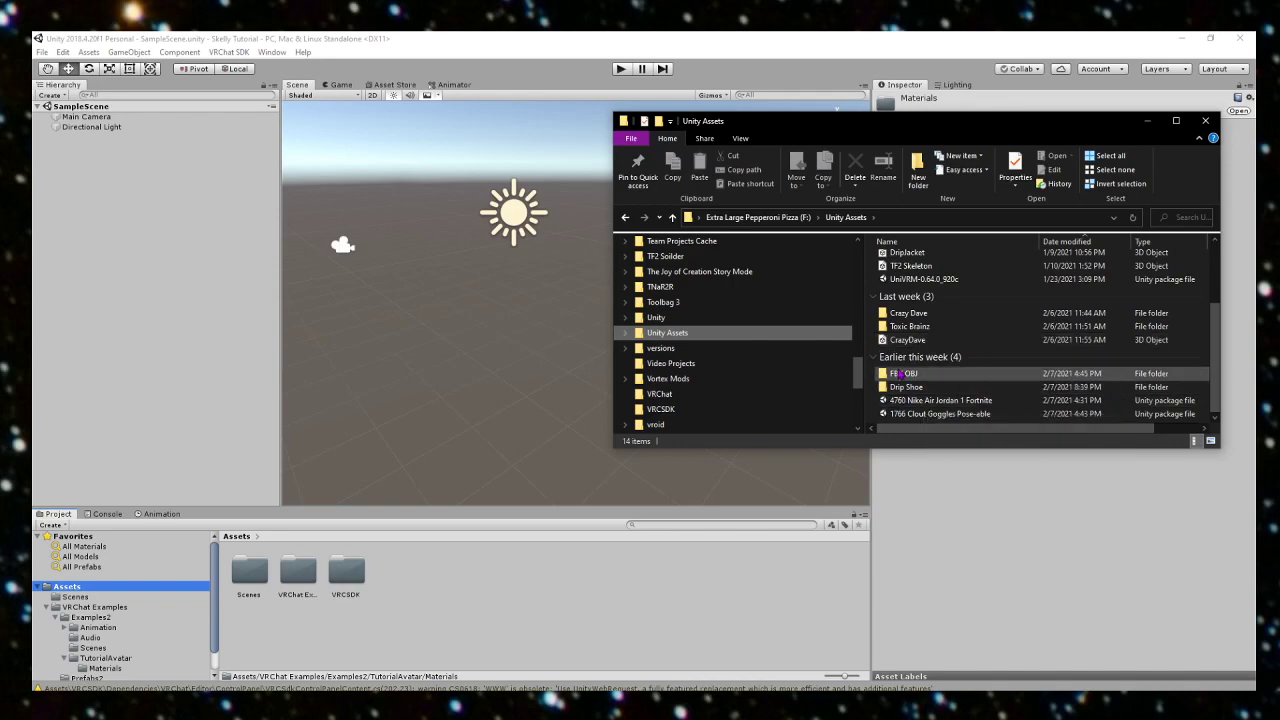
{"action": "scroll", "coordinate": [910, 340], "scroll_direction": "up", "scroll_amount": 2}
{"action": "left_click", "coordinate": [918, 305]}
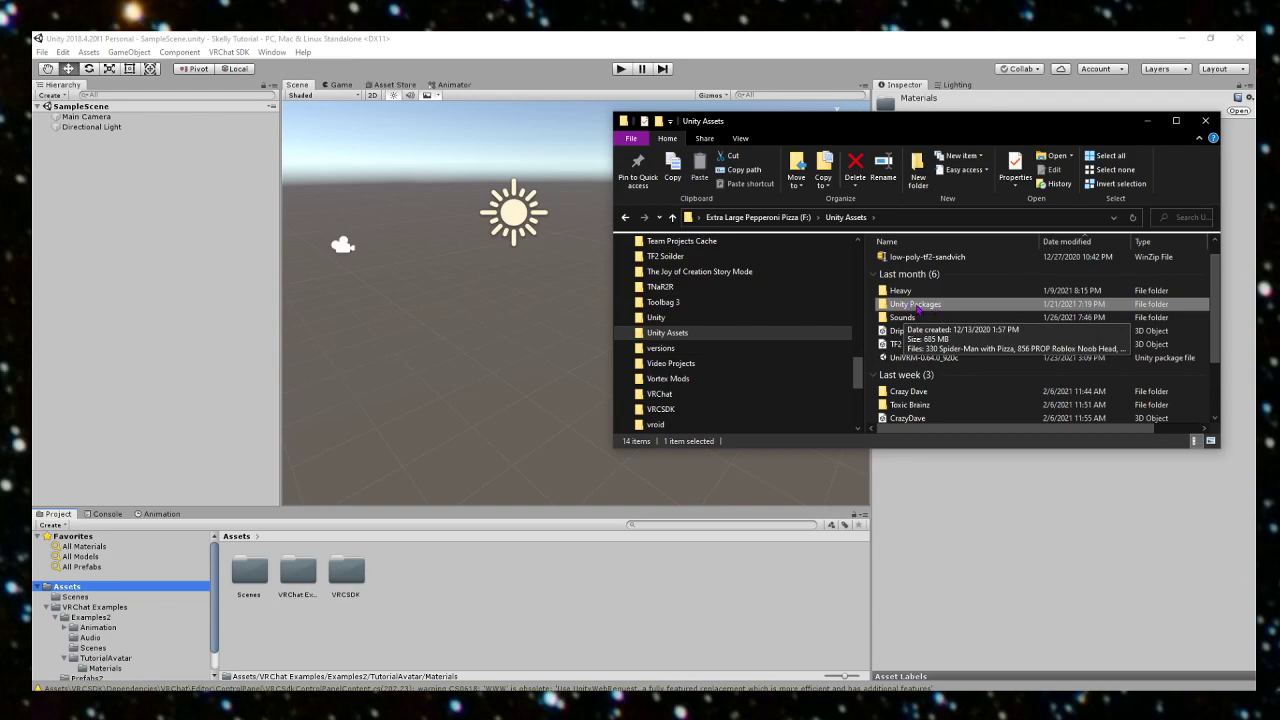
{"action": "scroll", "coordinate": [925, 390], "scroll_direction": "down", "scroll_amount": 2}
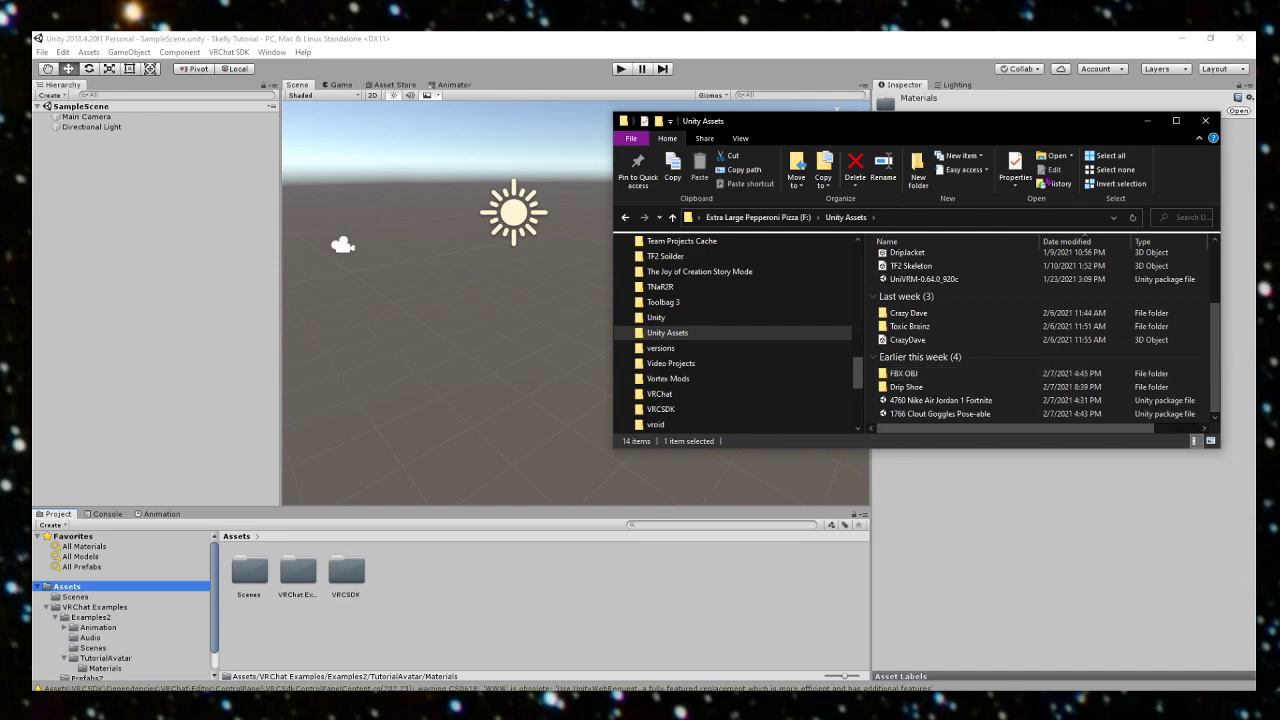
{"action": "scroll", "coordinate": [928, 362], "scroll_direction": "up", "scroll_amount": 2}
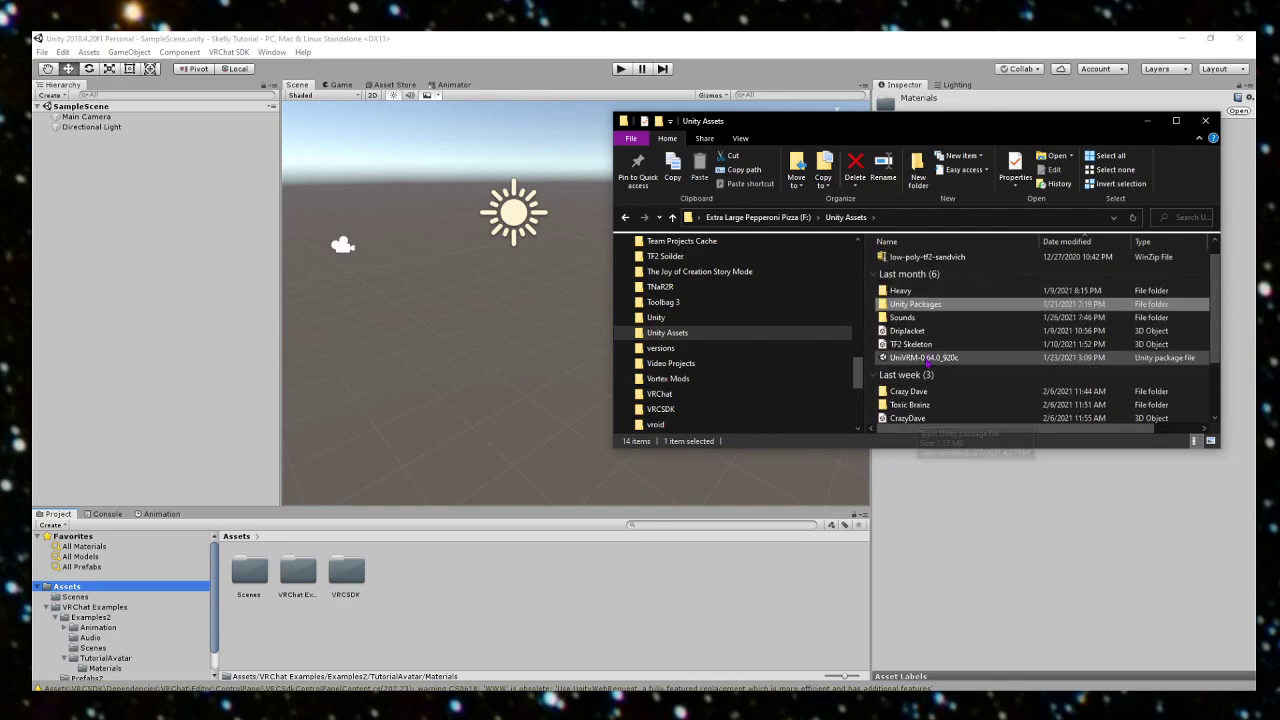
Step: Import all items of the "5822 TF2 Skeletons colour pack" package from the Unity Packages folder into the Unity project's Assets
{"action": "double_click", "coordinate": [918, 305]}
{"action": "scroll", "coordinate": [920, 316], "scroll_direction": "down", "scroll_amount": 5}
{"action": "scroll", "coordinate": [981, 338], "scroll_direction": "down", "scroll_amount": 7}
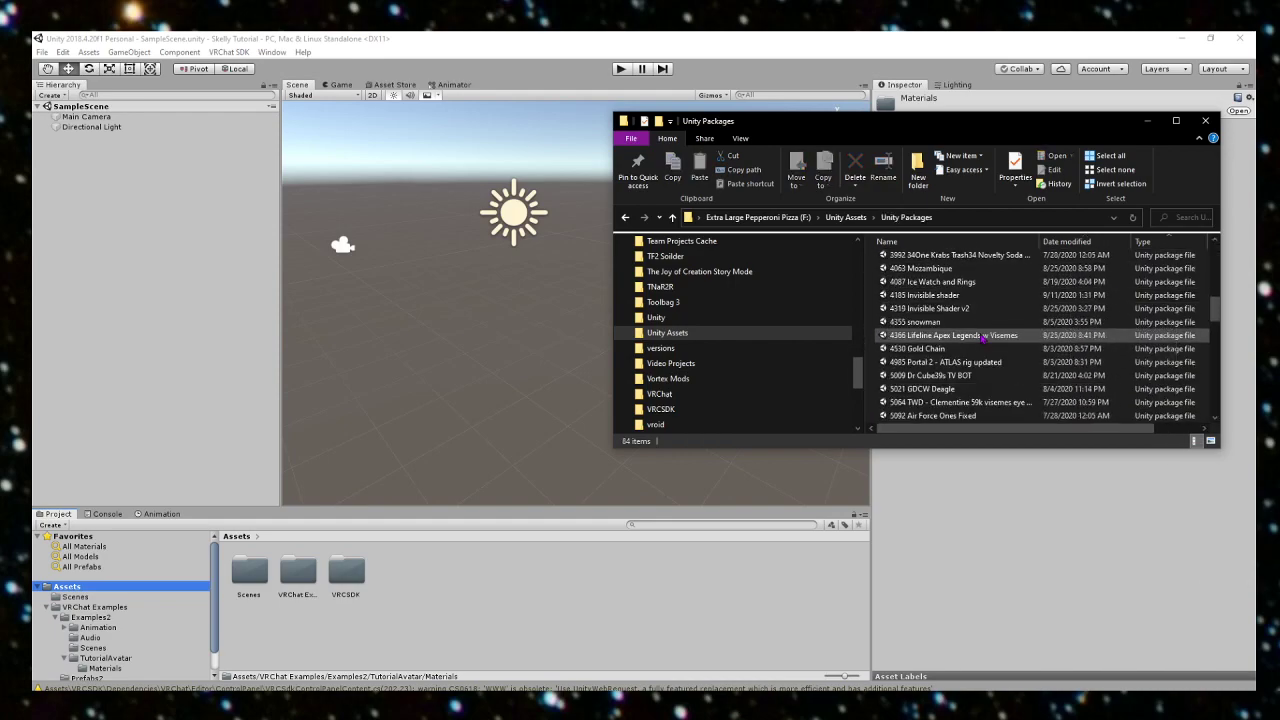
{"action": "scroll", "coordinate": [981, 338], "scroll_direction": "down", "scroll_amount": 1}
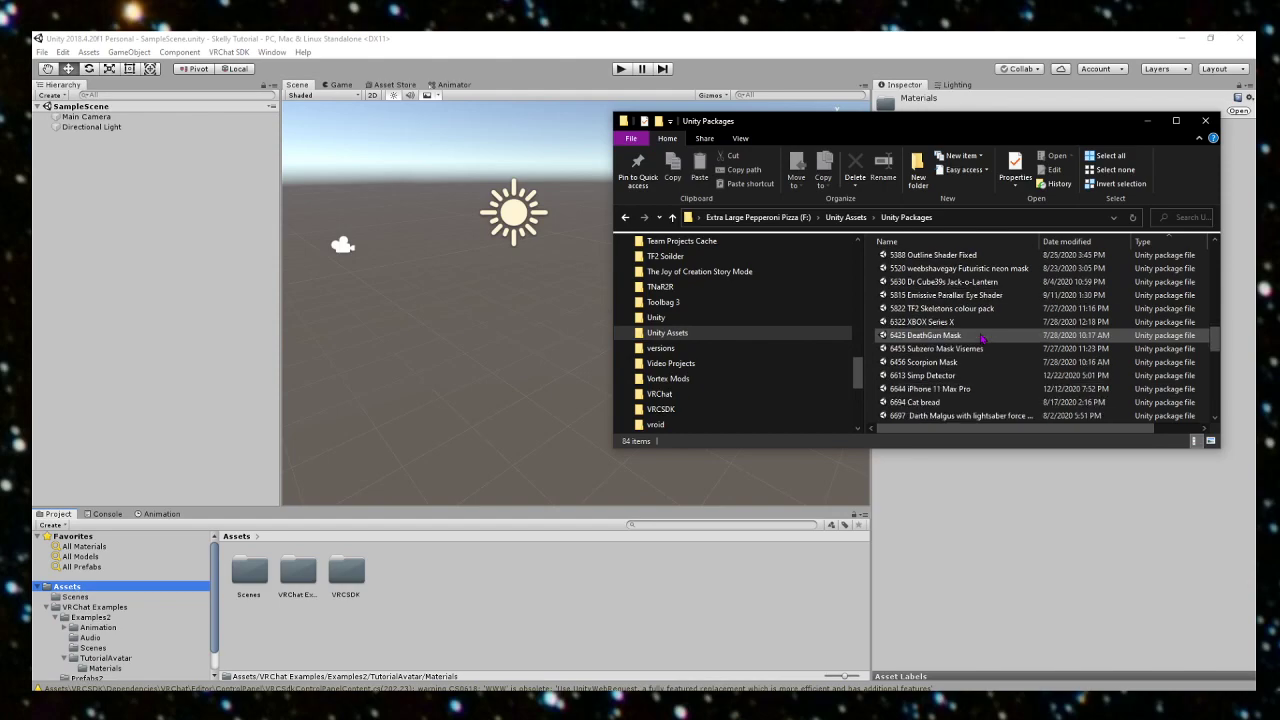
{"action": "left_click", "coordinate": [993, 309]}
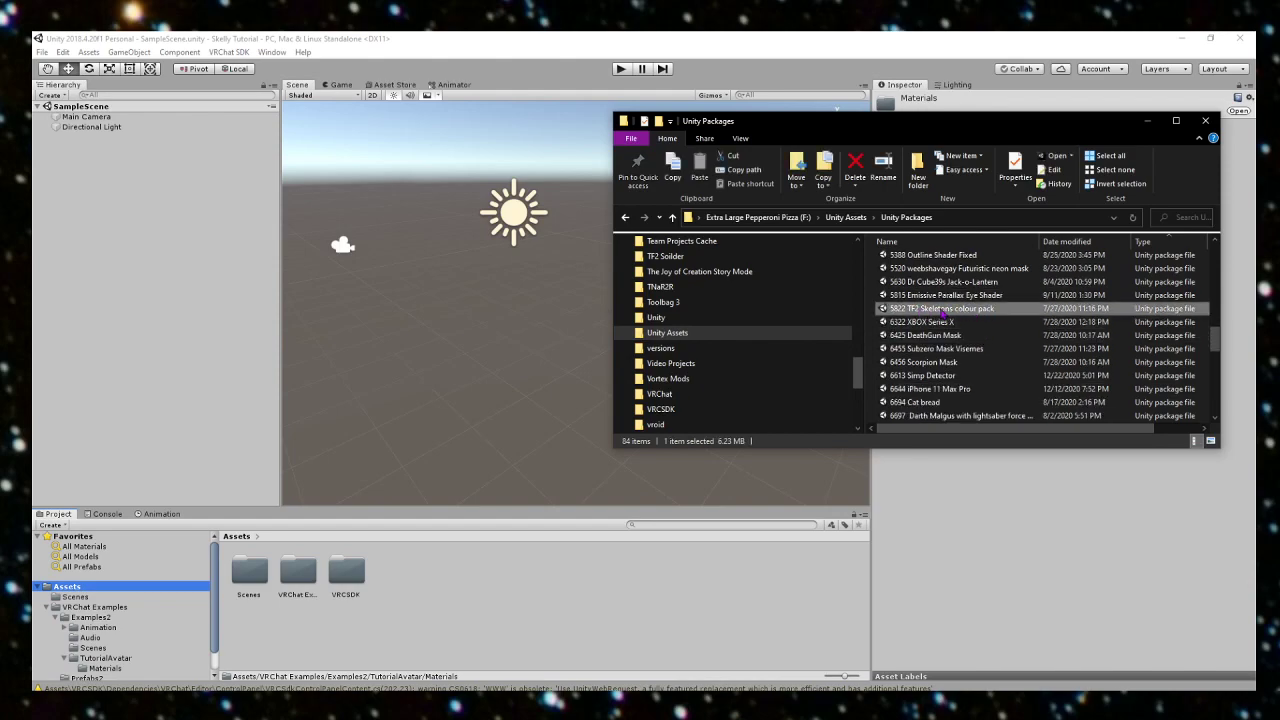
{"action": "left_click_drag", "start_coordinate": [940, 313], "coordinate": [437, 601]}
{"action": "left_click", "coordinate": [385, 115]}
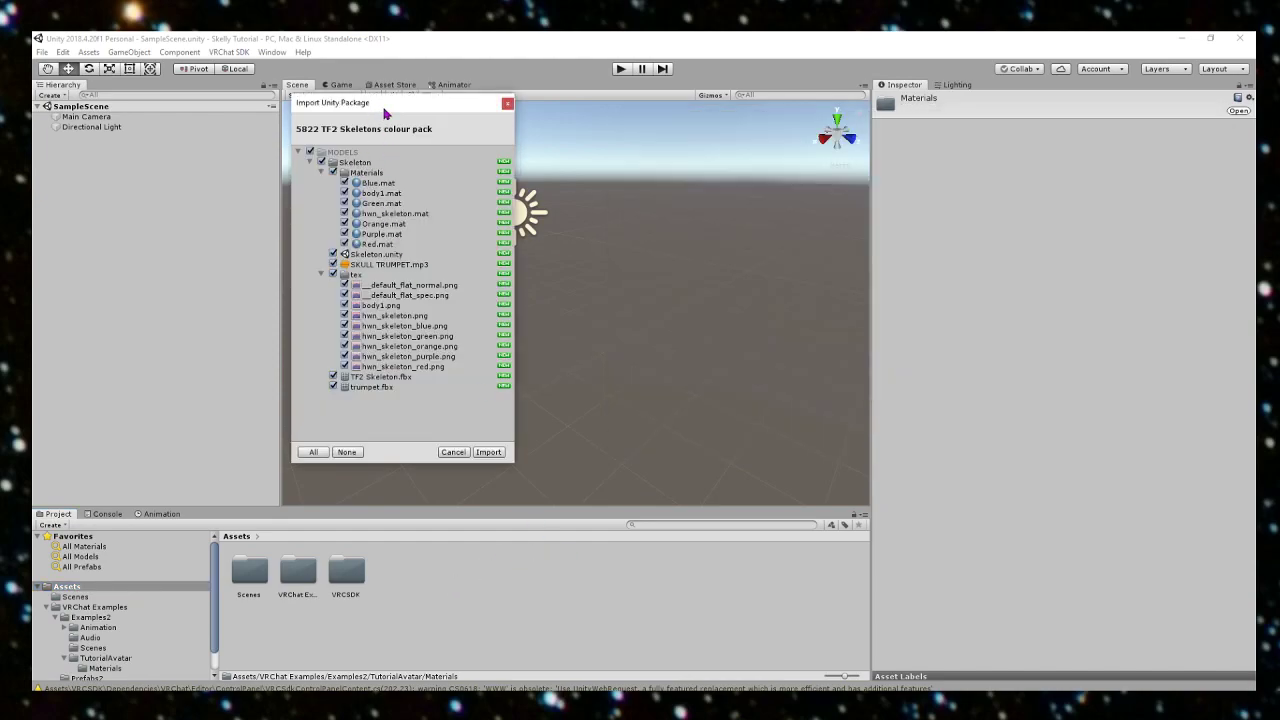
{"action": "left_click_drag", "start_coordinate": [385, 115], "coordinate": [308, 103]}
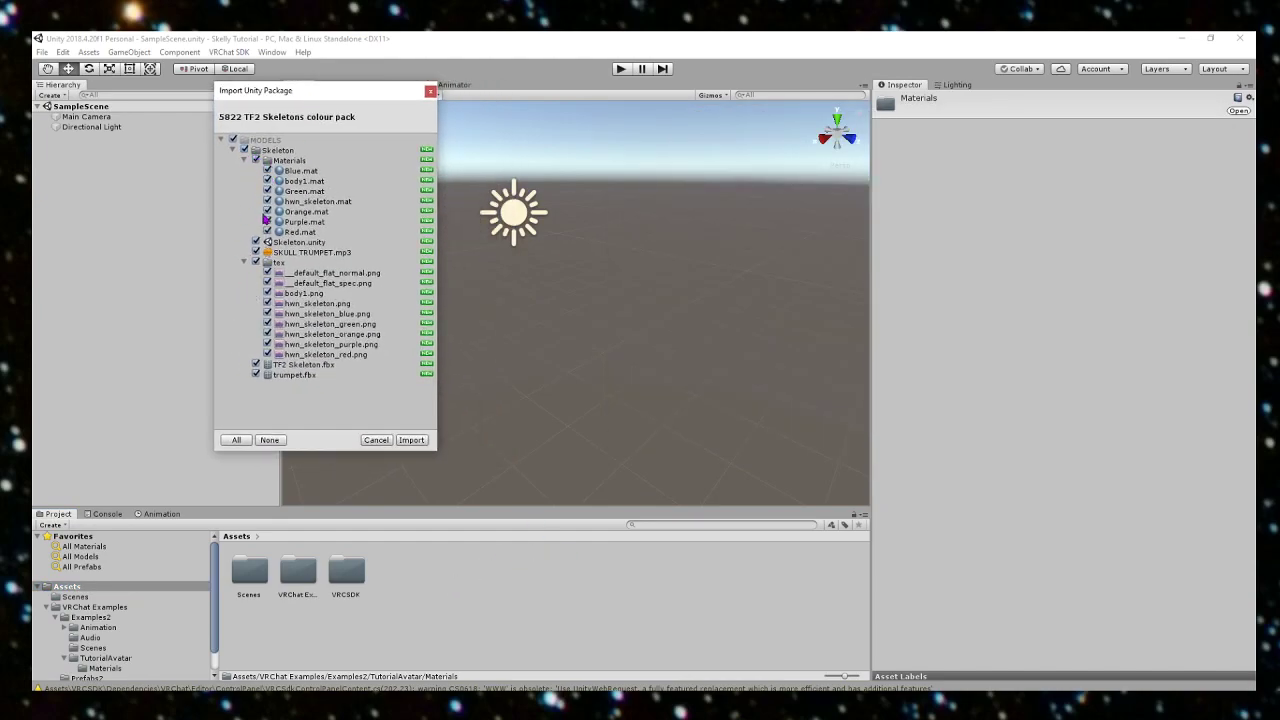
{"action": "left_click", "coordinate": [416, 441]}
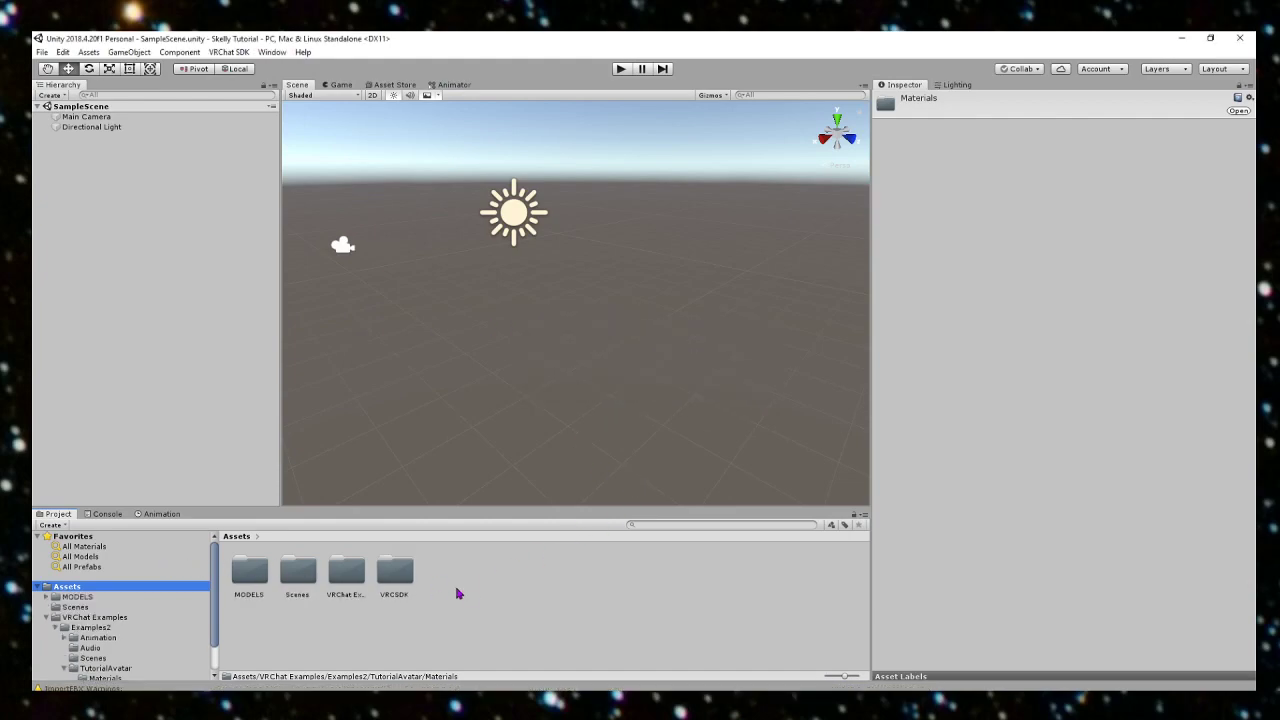
Step: Open the Skeleton folder inside the imported MODELS folder
{"action": "left_click", "coordinate": [78, 597]}
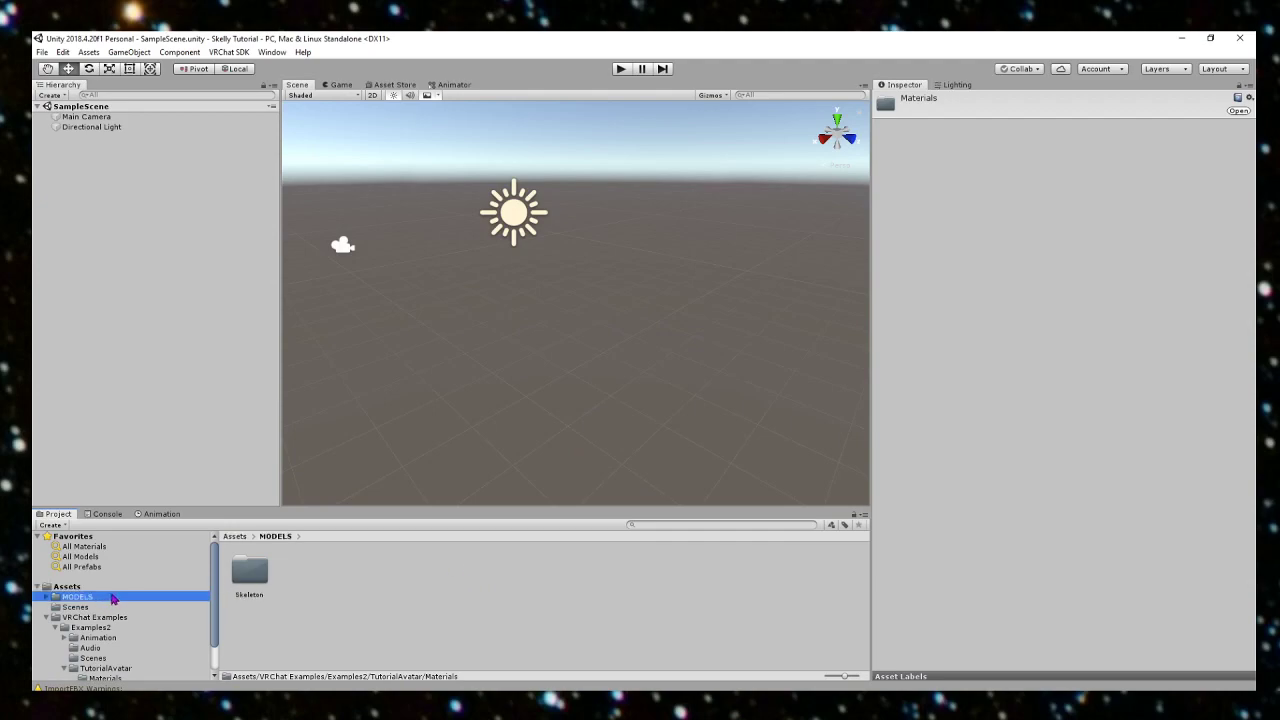
{"action": "left_click", "coordinate": [111, 588]}
{"action": "left_click", "coordinate": [79, 598]}
{"action": "double_click", "coordinate": [250, 575]}
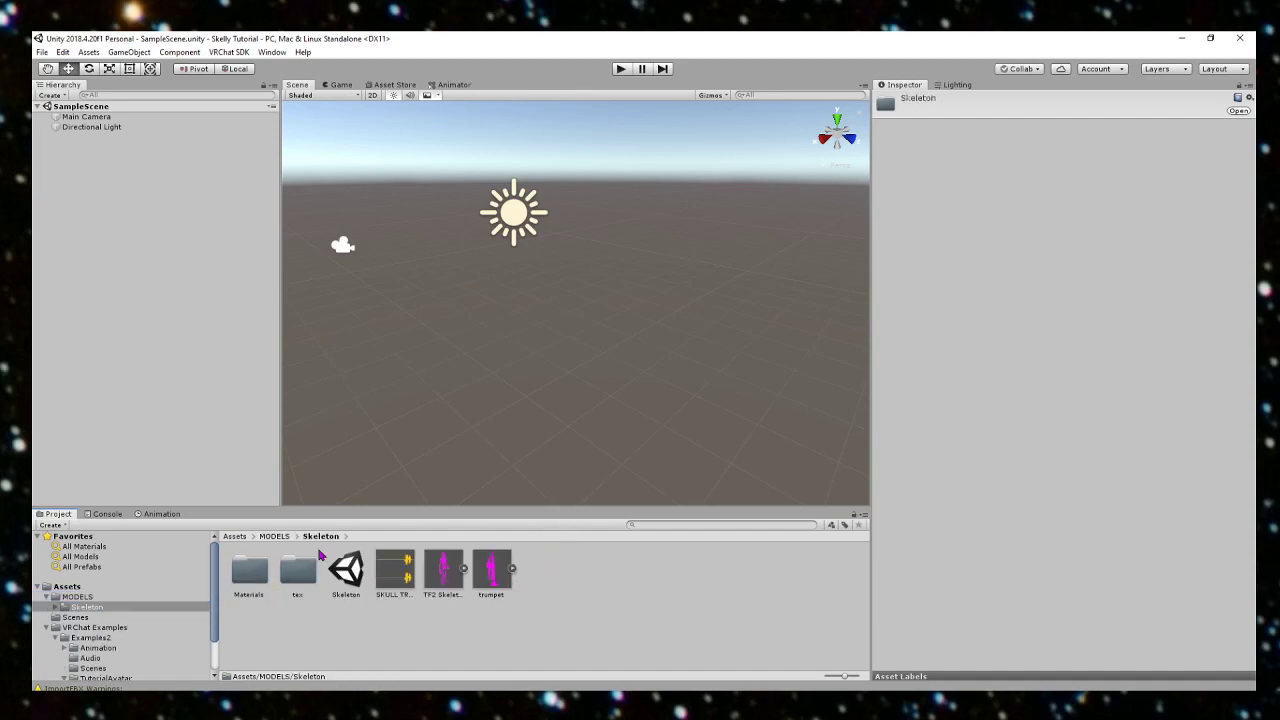
Step: Place the TF2 Skeleton model from the Skeleton folder in the scene and set its position to 0, 0, 0
{"action": "left_click_drag", "start_coordinate": [453, 585], "coordinate": [560, 392]}
{"action": "left_click", "coordinate": [1085, 147]}
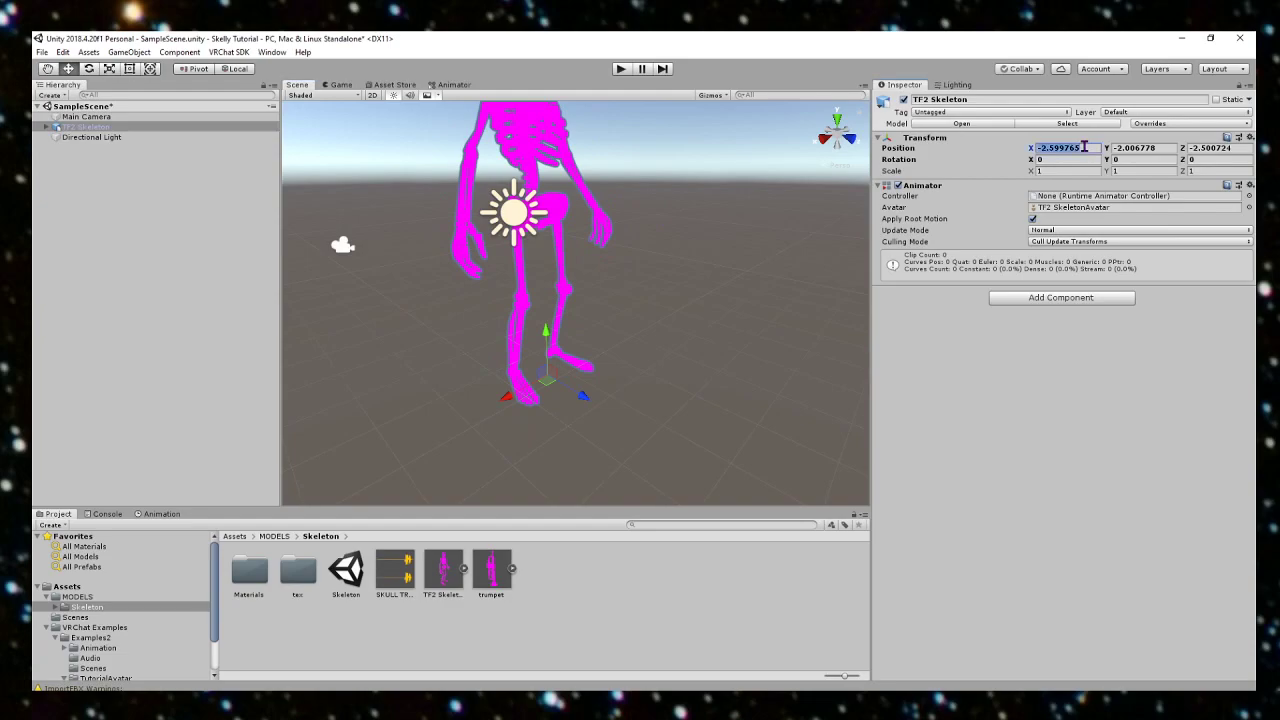
{"action": "type", "text": "0"}
{"action": "left_click", "coordinate": [1143, 150]}
{"action": "type", "text": "0"}
{"action": "left_click", "coordinate": [1202, 150]}
{"action": "type", "text": "0"}
Step: Examine the whole skeleton model in the scene from several angles and distances
{"action": "right_click_drag", "start_coordinate": [660, 360], "coordinate": [576, 271]}
{"action": "key", "text": "s"}
{"action": "left_click", "coordinate": [672, 392]}
{"action": "right_click_drag", "start_coordinate": [672, 392], "coordinate": [722, 404]}
{"action": "key", "text": "s"}
{"action": "key", "text": "w"}
{"action": "key", "text": "w"}
{"action": "right_click_drag", "start_coordinate": [676, 284], "coordinate": [698, 363]}
{"action": "key", "text": "s"}
Step: Add the Vrchat_Tutorial_Avatar model from the Examples2 TutorialAvatar folder to the scene and set its position to 0, 0, 0
{"action": "left_click", "coordinate": [137, 628]}
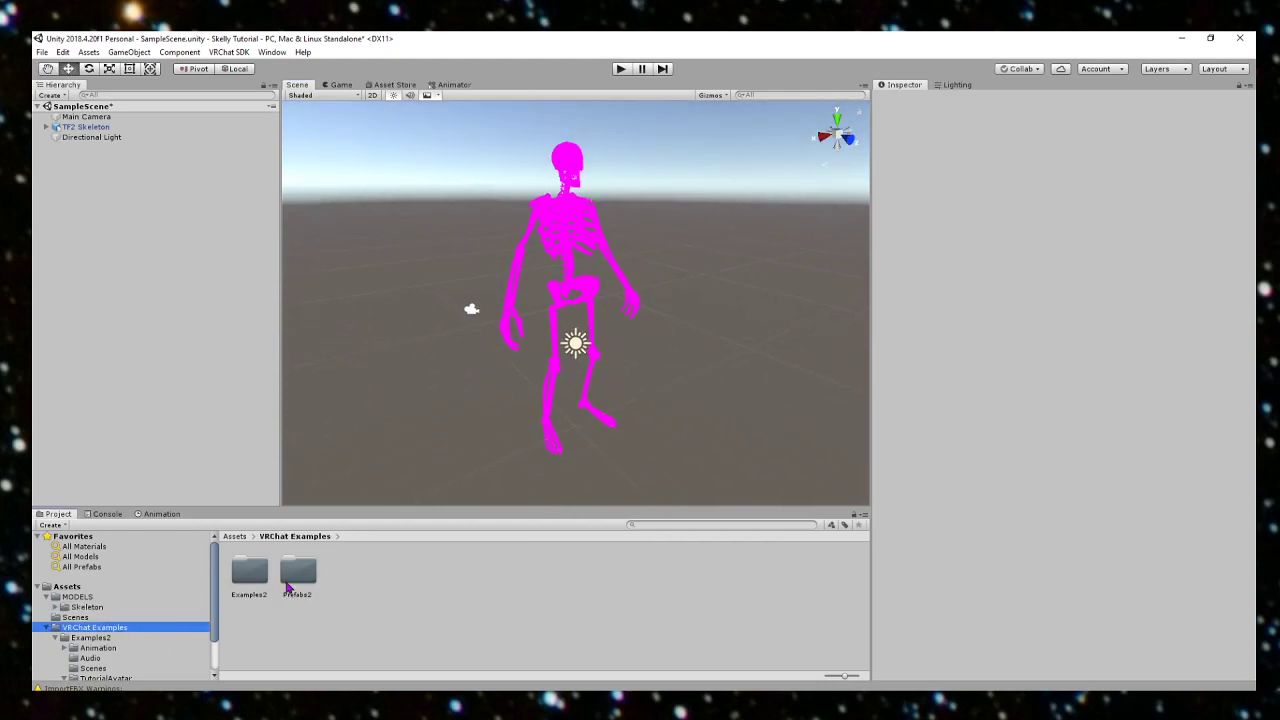
{"action": "double_click", "coordinate": [256, 588]}
{"action": "left_click", "coordinate": [385, 580]}
{"action": "double_click", "coordinate": [388, 578]}
{"action": "left_click_drag", "start_coordinate": [298, 570], "coordinate": [460, 400]}
{"action": "left_click", "coordinate": [1048, 150]}
{"action": "type", "text": "0"}
{"action": "left_click", "coordinate": [1140, 149]}
{"action": "type", "text": "0"}
{"action": "left_click", "coordinate": [1201, 148]}
{"action": "type", "text": "0f"}
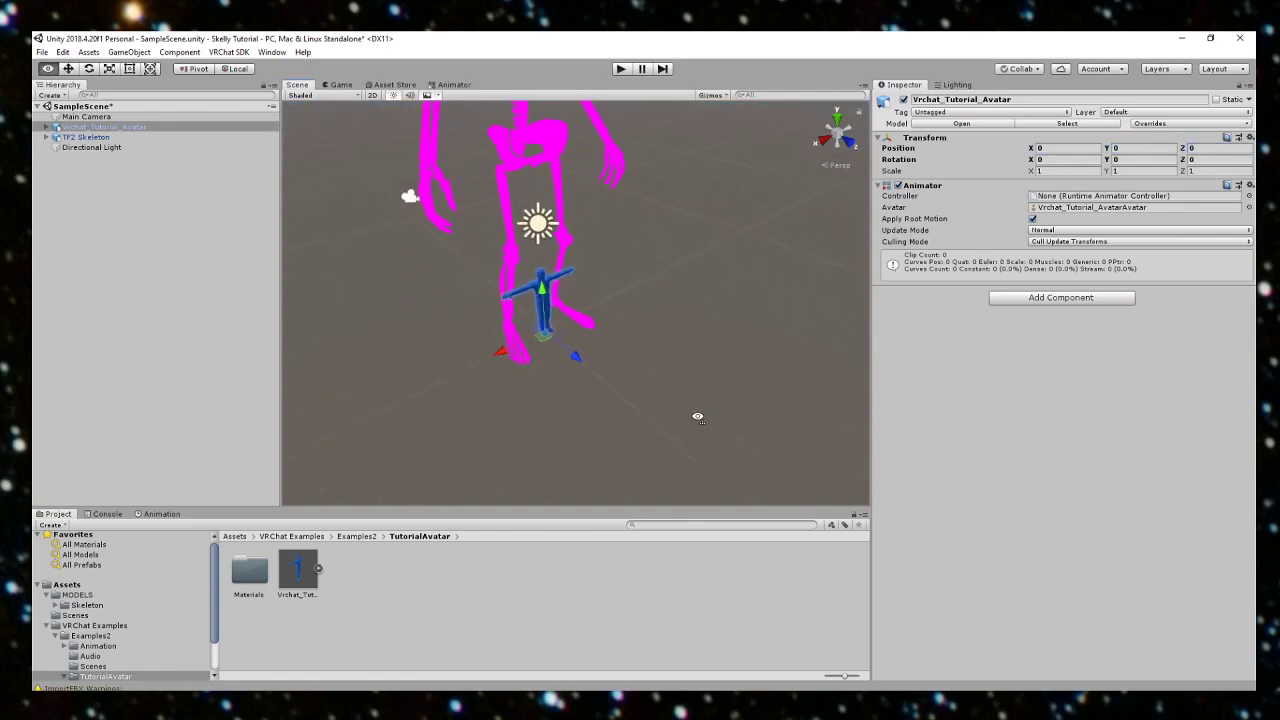
Step: Scale the TF2 Skeleton down uniformly to about 0.25 to roughly match the tutorial avatar's height
{"action": "right_click_drag", "start_coordinate": [541, 310], "coordinate": [640, 310]}
{"action": "key", "text": "a"}
{"action": "key", "text": "s"}
{"action": "key", "text": "s"}
{"action": "left_click", "coordinate": [591, 247]}
{"action": "left_click", "coordinate": [583, 134]}
{"action": "key", "text": "s"}
{"action": "left_click", "coordinate": [109, 68]}
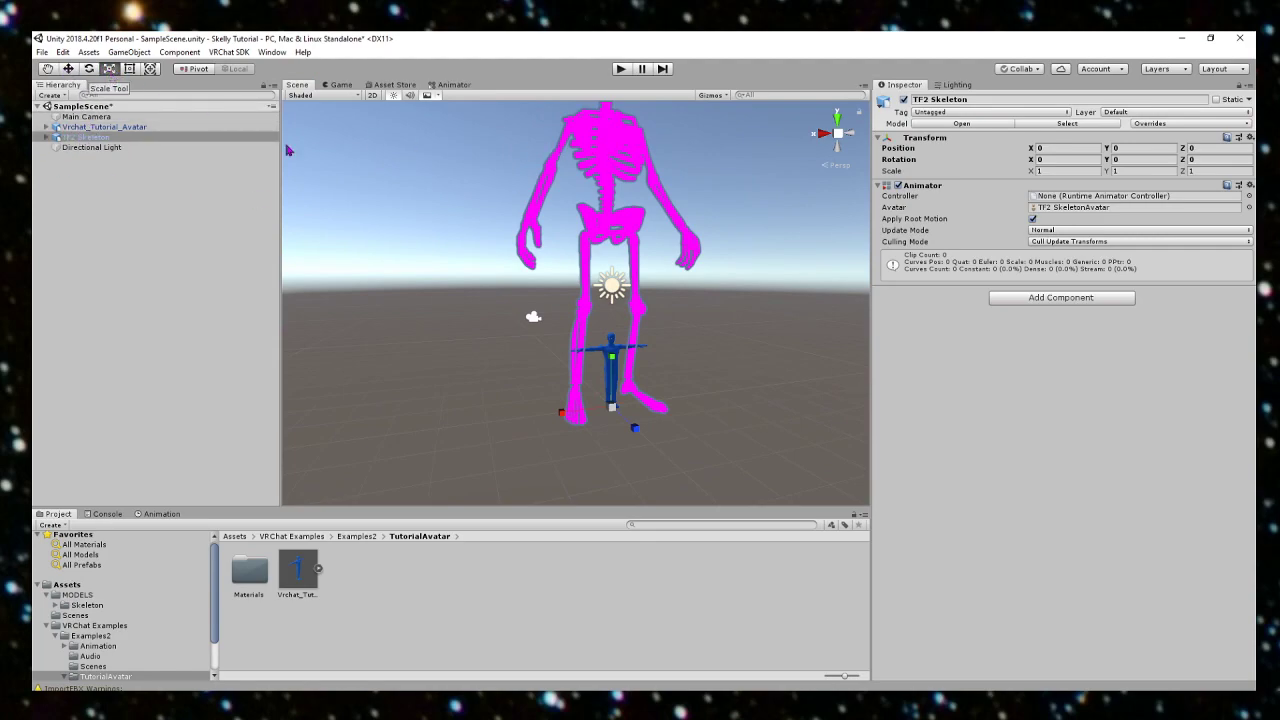
{"action": "left_click_drag", "start_coordinate": [614, 408], "coordinate": [591, 437]}
{"action": "scroll", "coordinate": [588, 440], "scroll_direction": "up", "scroll_amount": 5}
{"action": "scroll", "coordinate": [668, 419], "scroll_direction": "down", "scroll_amount": 4}
{"action": "left_click_drag", "start_coordinate": [668, 419], "coordinate": [757, 466], "text": "alt"}
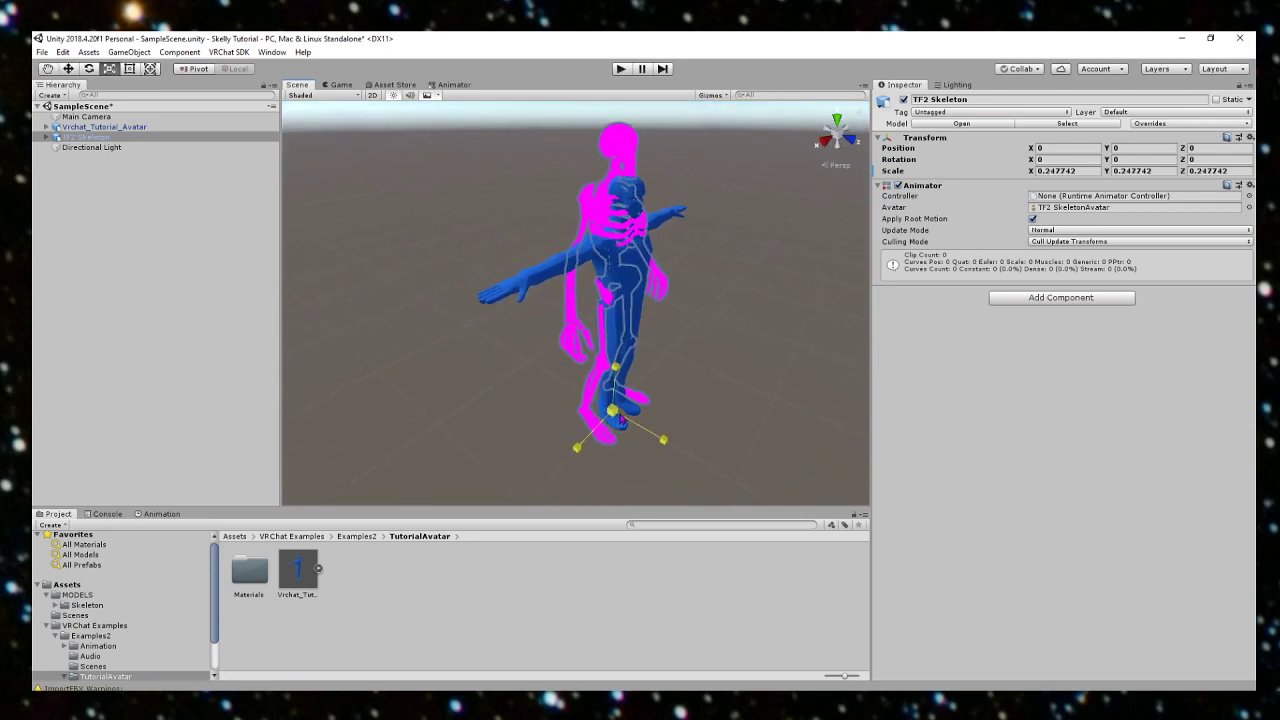
Step: Compare the skeleton's size with the tutorial avatar from the front, side and back
{"action": "left_click", "coordinate": [672, 362]}
{"action": "right_click_drag", "start_coordinate": [672, 362], "coordinate": [510, 308]}
{"action": "key", "text": "a"}
{"action": "key", "text": "a"}
{"action": "key", "text": "s"}
{"action": "key", "text": "w"}
{"action": "key", "text": "a"}
{"action": "key", "text": "s"}
{"action": "key", "text": "d"}
{"action": "key", "text": "w"}
{"action": "key", "text": "s"}
{"action": "left_click_drag", "start_coordinate": [717, 353], "coordinate": [564, 371], "text": "alt"}
{"action": "key", "text": "w"}
{"action": "right_click_drag", "start_coordinate": [564, 371], "coordinate": [600, 381]}
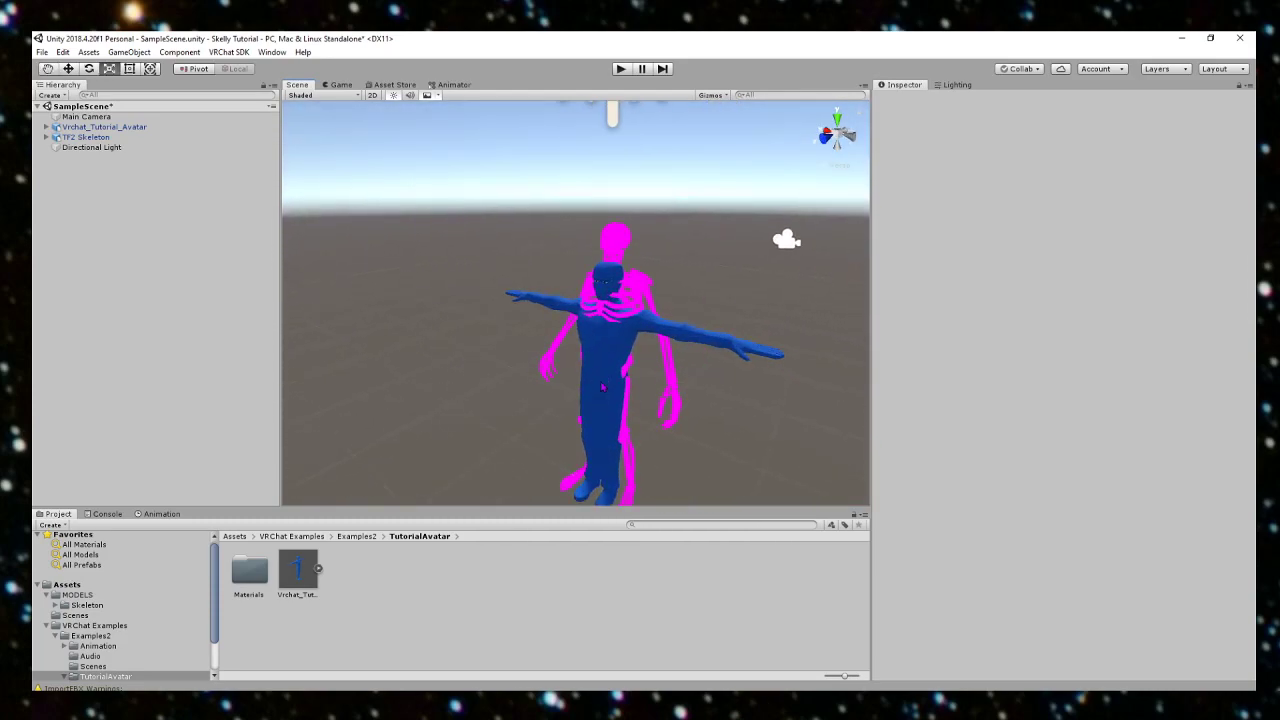
Step: Move the Vrchat_Tutorial_Avatar sideways along the X axis to about -1.394, beside the skeleton
{"action": "left_click", "coordinate": [605, 388]}
{"action": "left_click_drag", "start_coordinate": [474, 366], "coordinate": [438, 347], "text": "alt"}
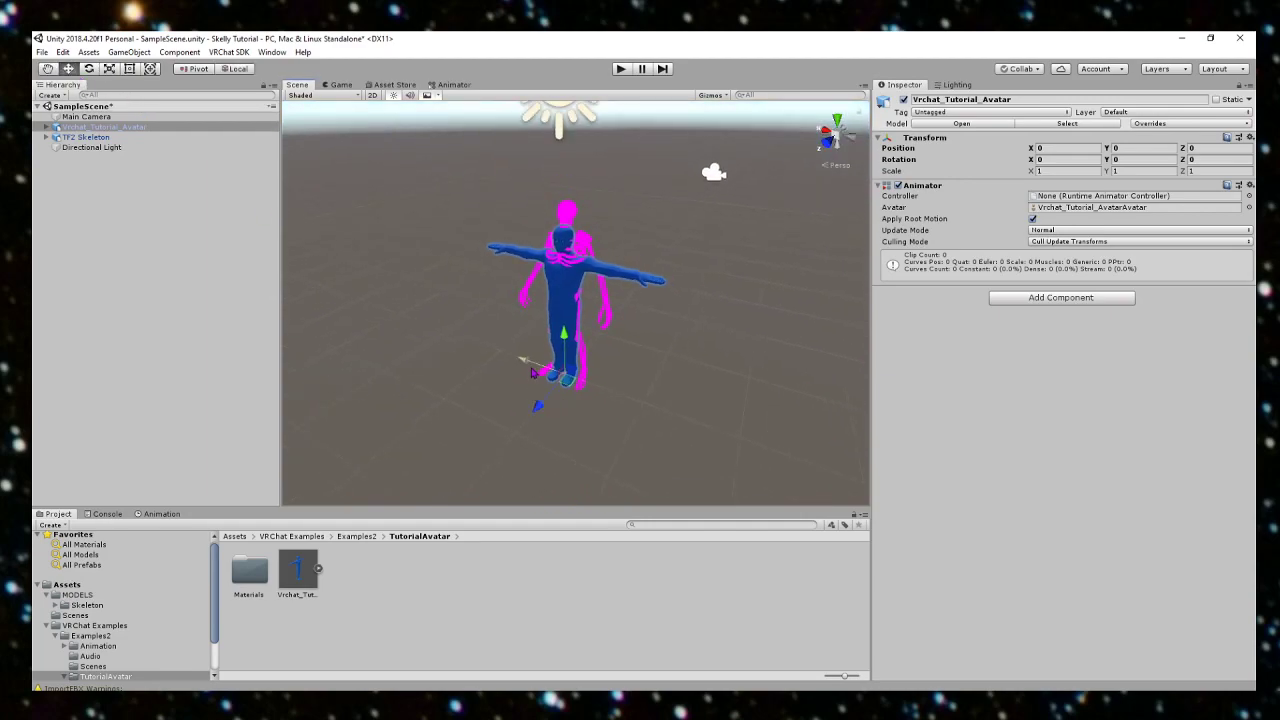
{"action": "left_click_drag", "start_coordinate": [531, 367], "coordinate": [655, 411]}
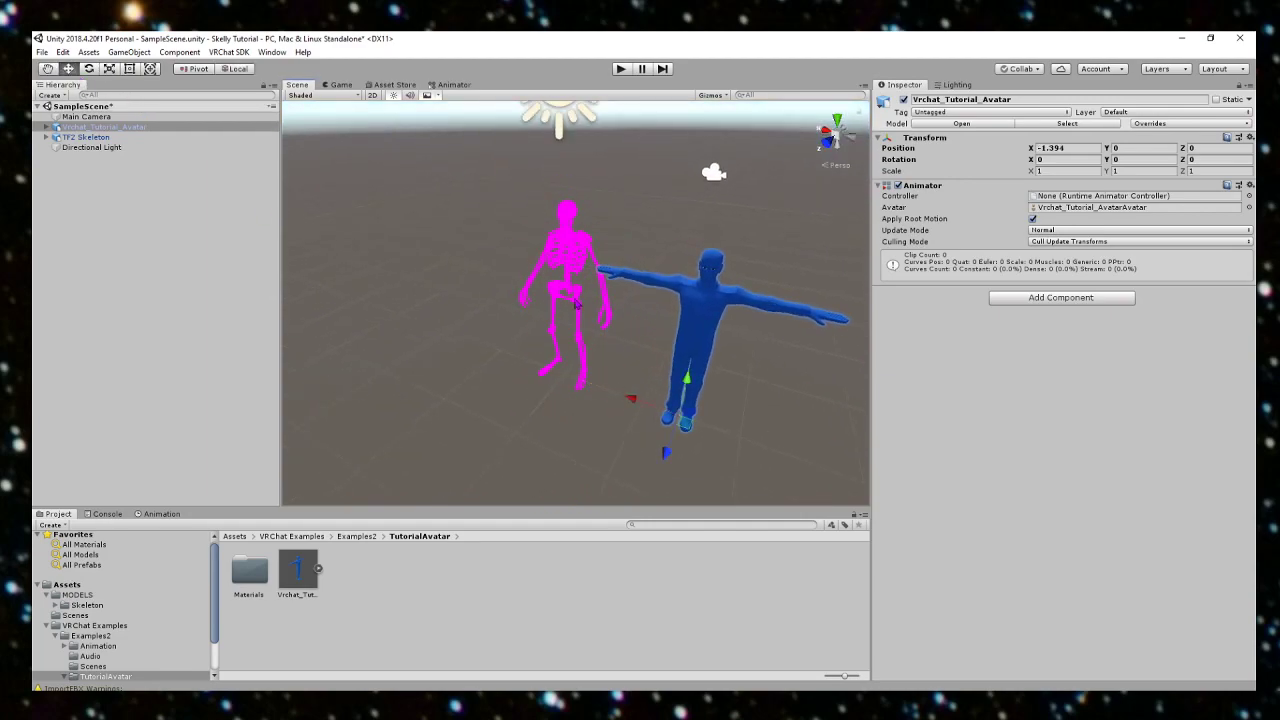
Step: Delete the Vrchat_Tutorial_Avatar from the scene and select the TF2 Skeleton
{"action": "right_click", "coordinate": [129, 126]}
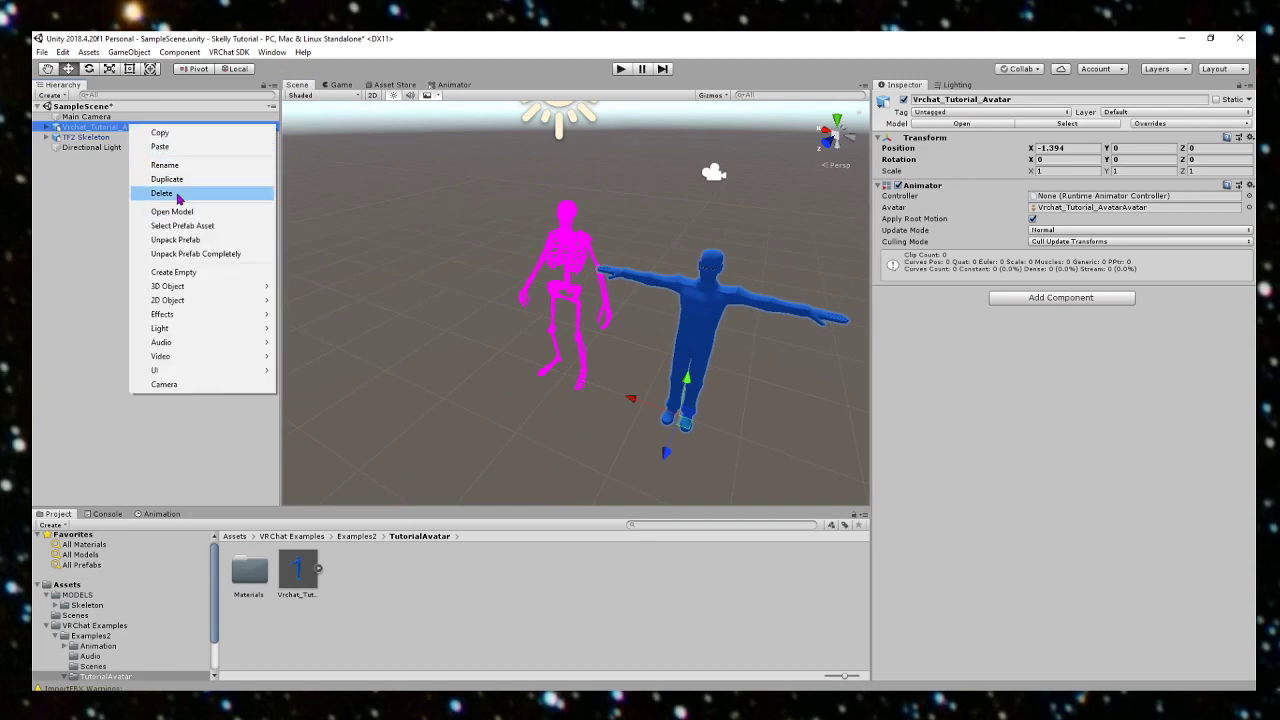
{"action": "left_click", "coordinate": [165, 192]}
{"action": "left_click", "coordinate": [567, 273]}
{"action": "scroll", "coordinate": [567, 273], "scroll_direction": "up", "scroll_amount": 3}
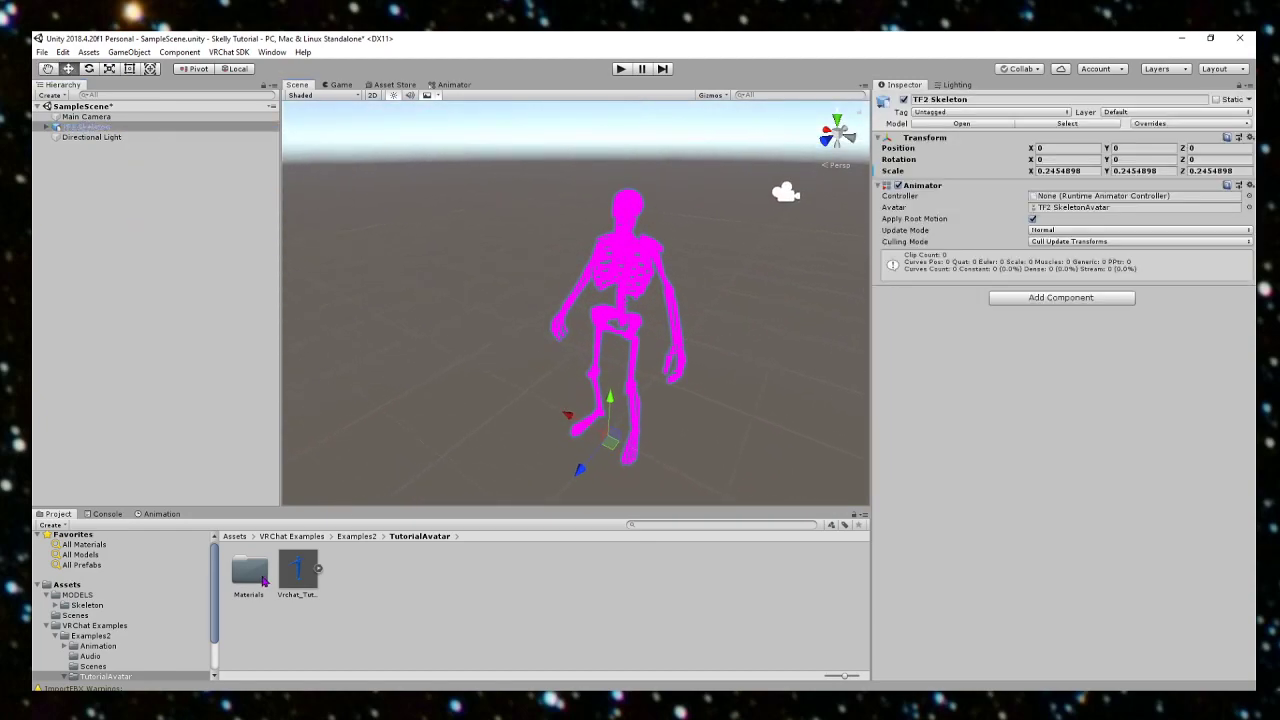
Step: Look through the skeleton's Materials and tex folders for its colour materials and textures
{"action": "double_click", "coordinate": [262, 576]}
{"action": "left_click", "coordinate": [72, 581]}
{"action": "double_click", "coordinate": [250, 570]}
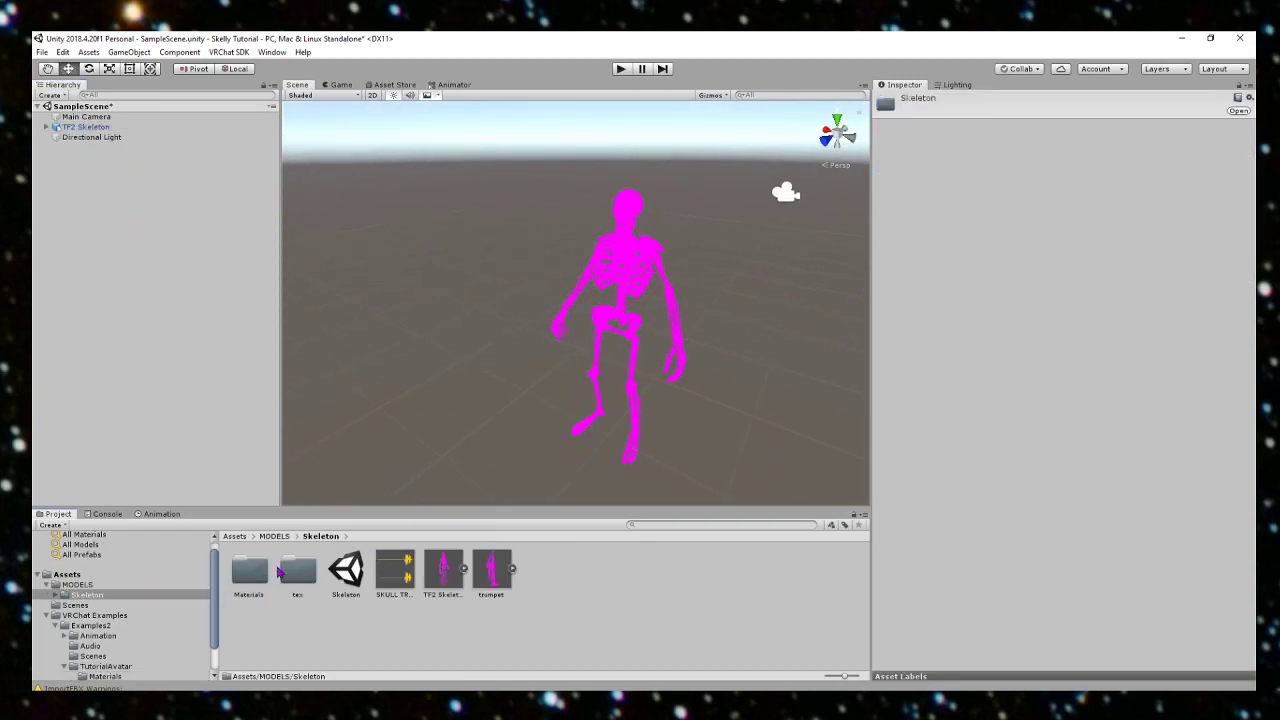
{"action": "double_click", "coordinate": [263, 572]}
{"action": "left_click", "coordinate": [152, 584]}
{"action": "left_click", "coordinate": [151, 594]}
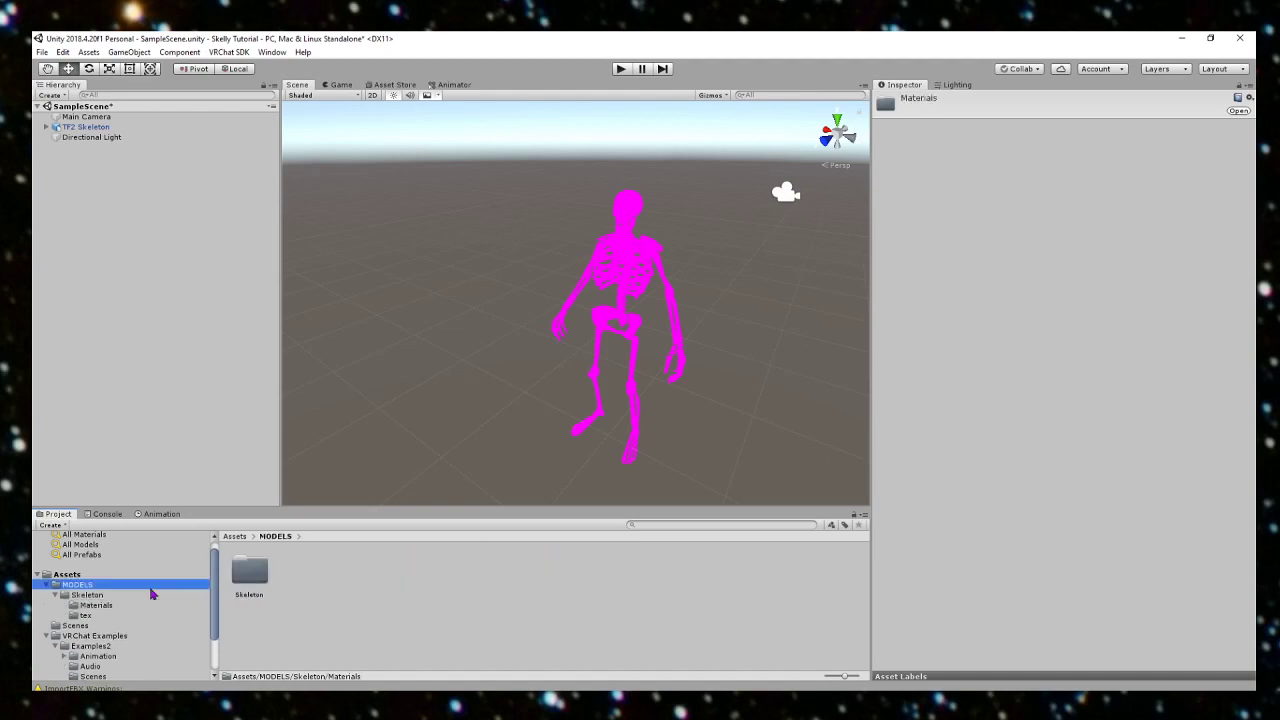
{"action": "double_click", "coordinate": [293, 568]}
{"action": "left_click_drag", "start_coordinate": [505, 479], "coordinate": [478, 413], "text": "alt"}
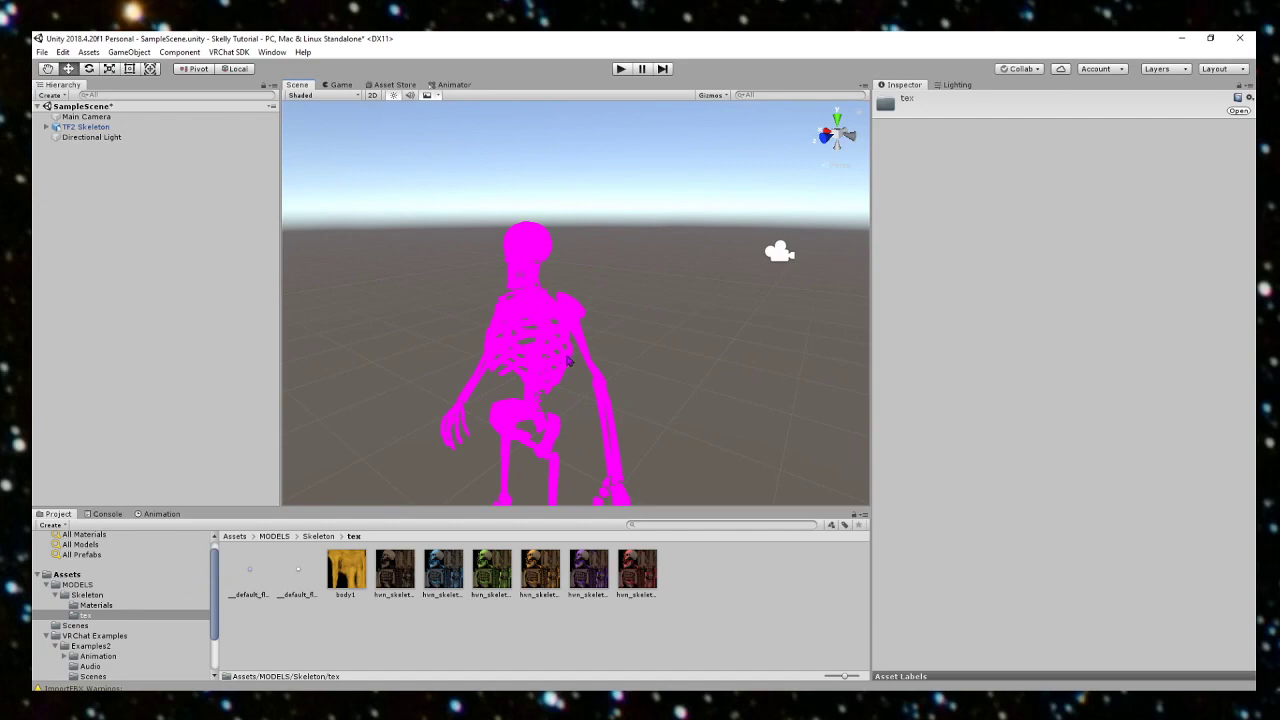
{"action": "left_click", "coordinate": [97, 605]}
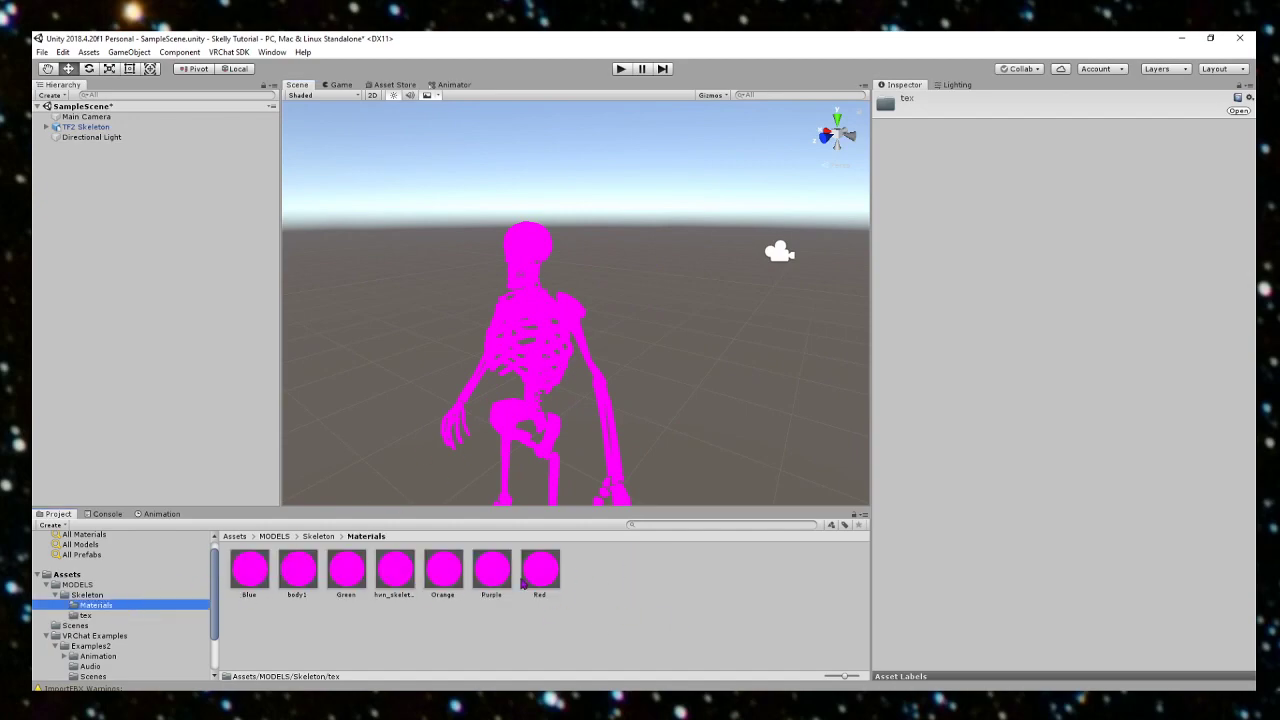
{"action": "left_click", "coordinate": [117, 616]}
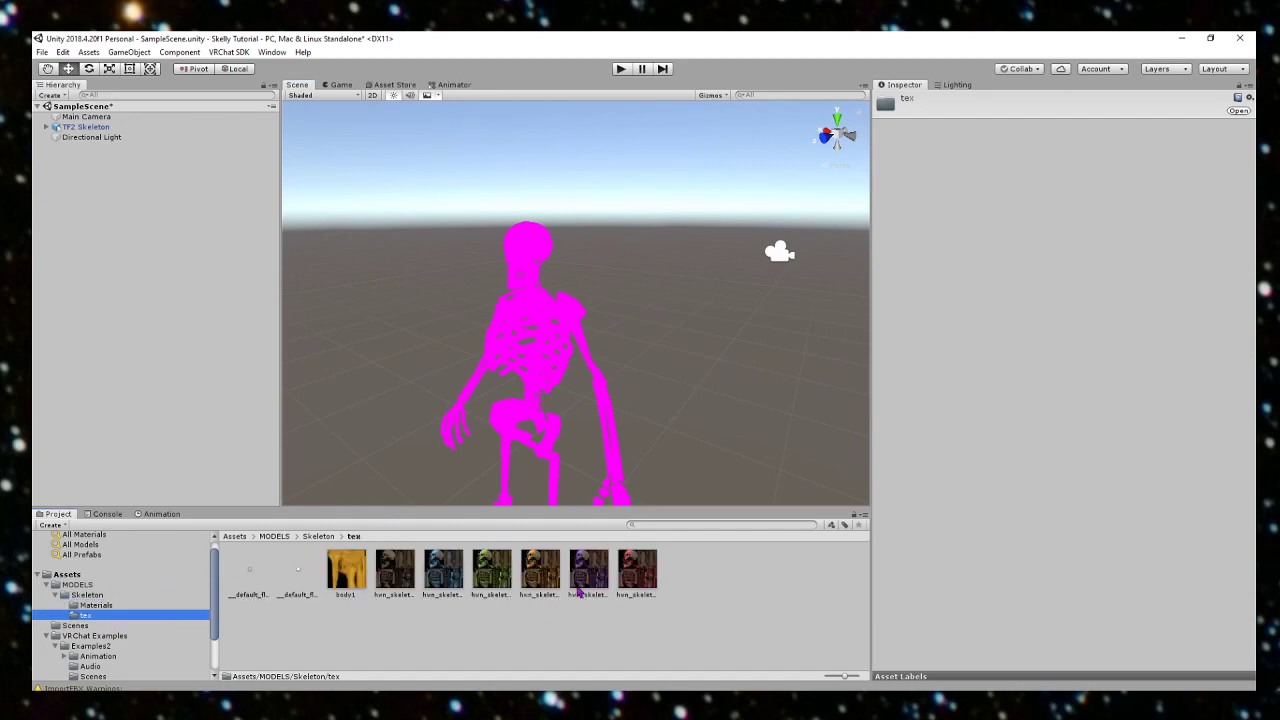
Step: Apply the purple skeleton texture from the tex folder to the skeleton in the scene
{"action": "left_click", "coordinate": [537, 290]}
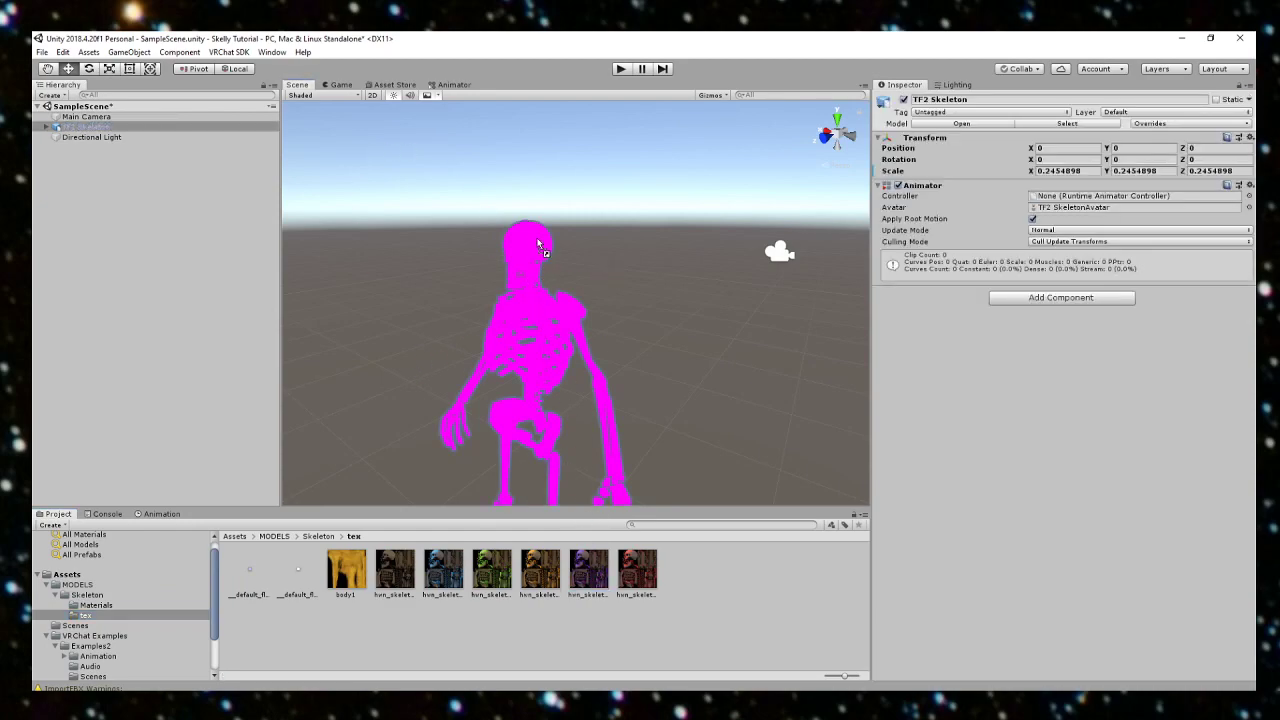
{"action": "left_click_drag", "start_coordinate": [536, 242], "coordinate": [544, 279]}
{"action": "key", "text": "w"}
{"action": "mouse_move", "coordinate": [655, 324]}
{"action": "right_mouse_down"}
{"action": "mouse_move", "coordinate": [643, 325]}
{"action": "mouse_move", "coordinate": [710, 312]}
{"action": "mouse_move", "coordinate": [653, 305]}
{"action": "right_mouse_up"}
{"action": "key", "text": "a"}
{"action": "key", "text": "s"}
{"action": "left_click", "coordinate": [633, 262]}
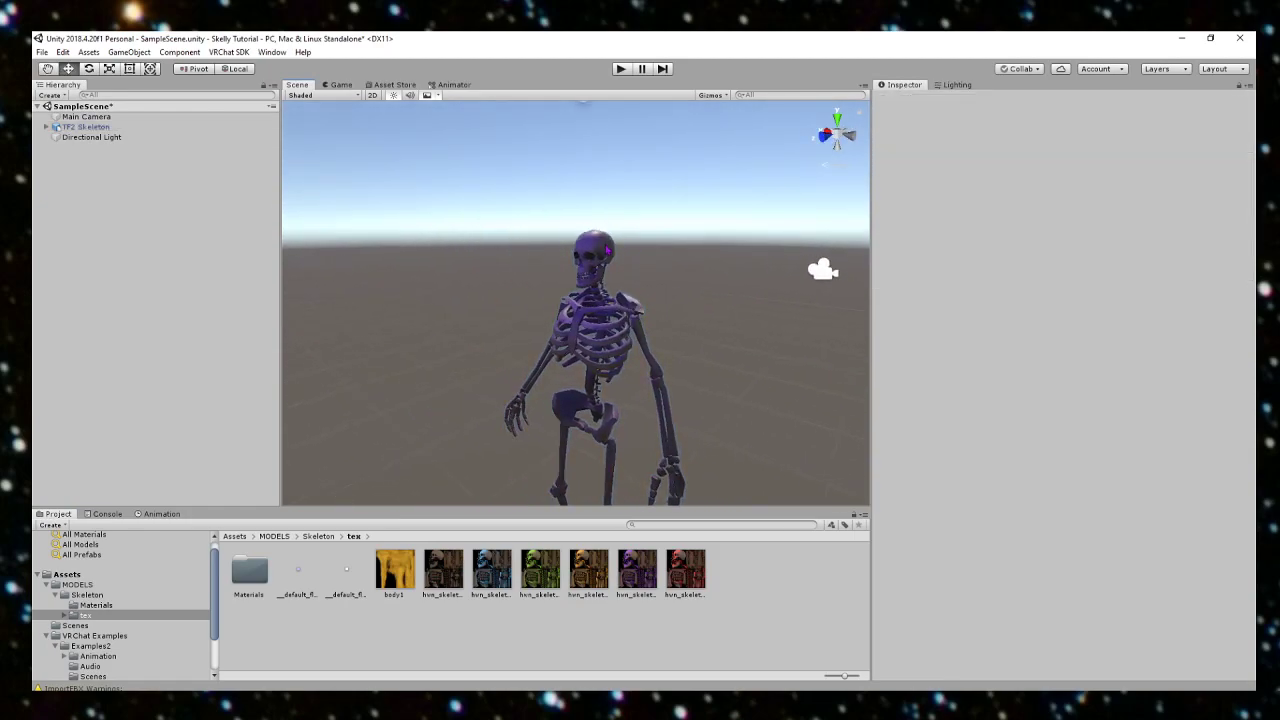
Step: Examine the textured skeleton up close and from several sides, and return to the Assets folder
{"action": "right_click_drag", "start_coordinate": [603, 235], "coordinate": [681, 503], "text": "alt"}
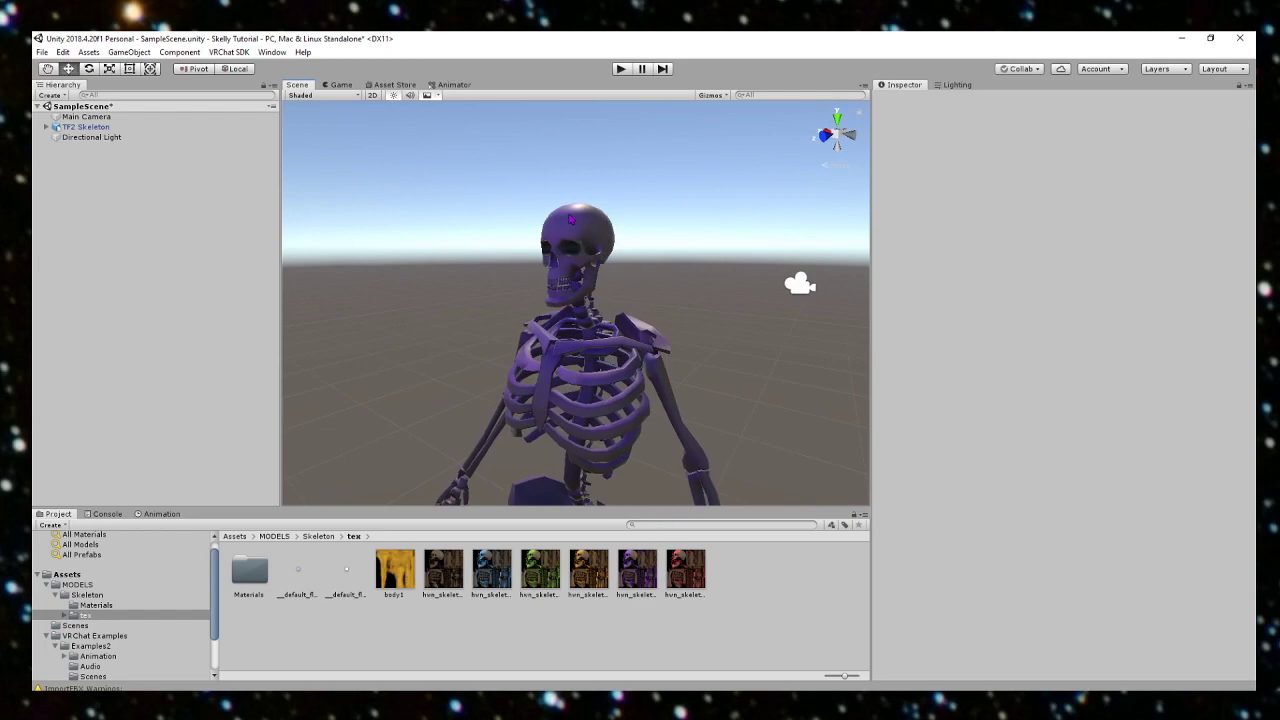
{"action": "left_click_drag", "start_coordinate": [509, 276], "coordinate": [459, 305], "text": "alt"}
{"action": "scroll", "coordinate": [631, 352], "scroll_direction": "down", "scroll_amount": 4}
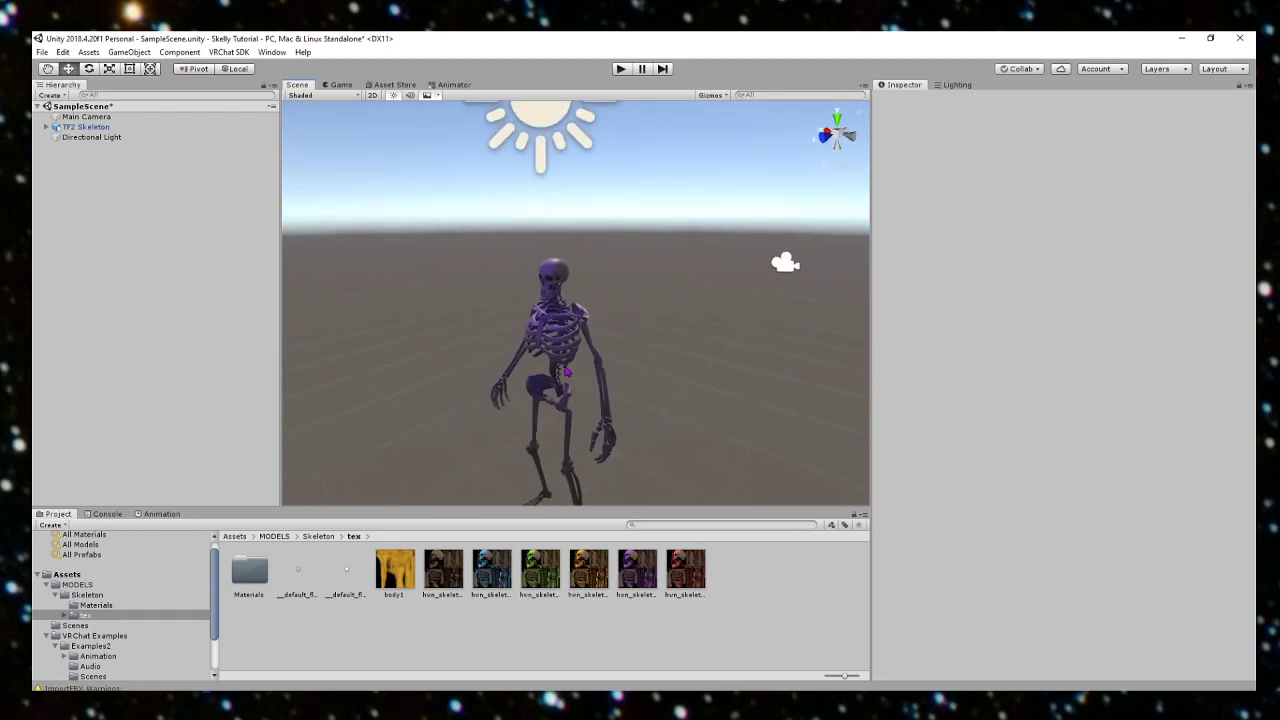
{"action": "left_click_drag", "start_coordinate": [524, 334], "coordinate": [693, 292], "text": "alt"}
{"action": "scroll", "coordinate": [693, 292], "scroll_direction": "up", "scroll_amount": 3}
{"action": "left_click", "coordinate": [82, 575]}
{"action": "scroll", "coordinate": [340, 336], "scroll_direction": "down", "scroll_amount": 3}
{"action": "right_click_drag", "start_coordinate": [341, 400], "coordinate": [341, 319]}
{"action": "scroll", "coordinate": [341, 319], "scroll_direction": "up", "scroll_amount": 3}
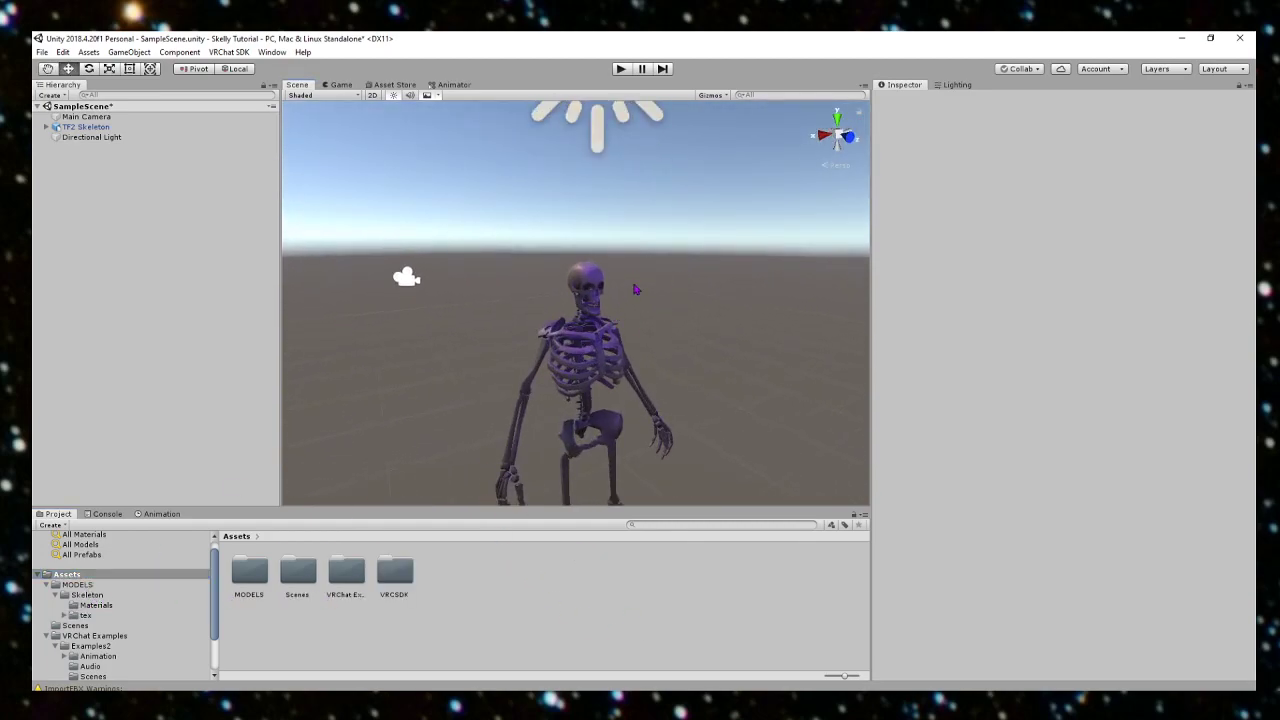
Step: Switch to File Explorer and import all items of the "7616 fishoid" package from Unity Packages into the Unity project's Assets
{"action": "key", "text": "alt+Tab"}
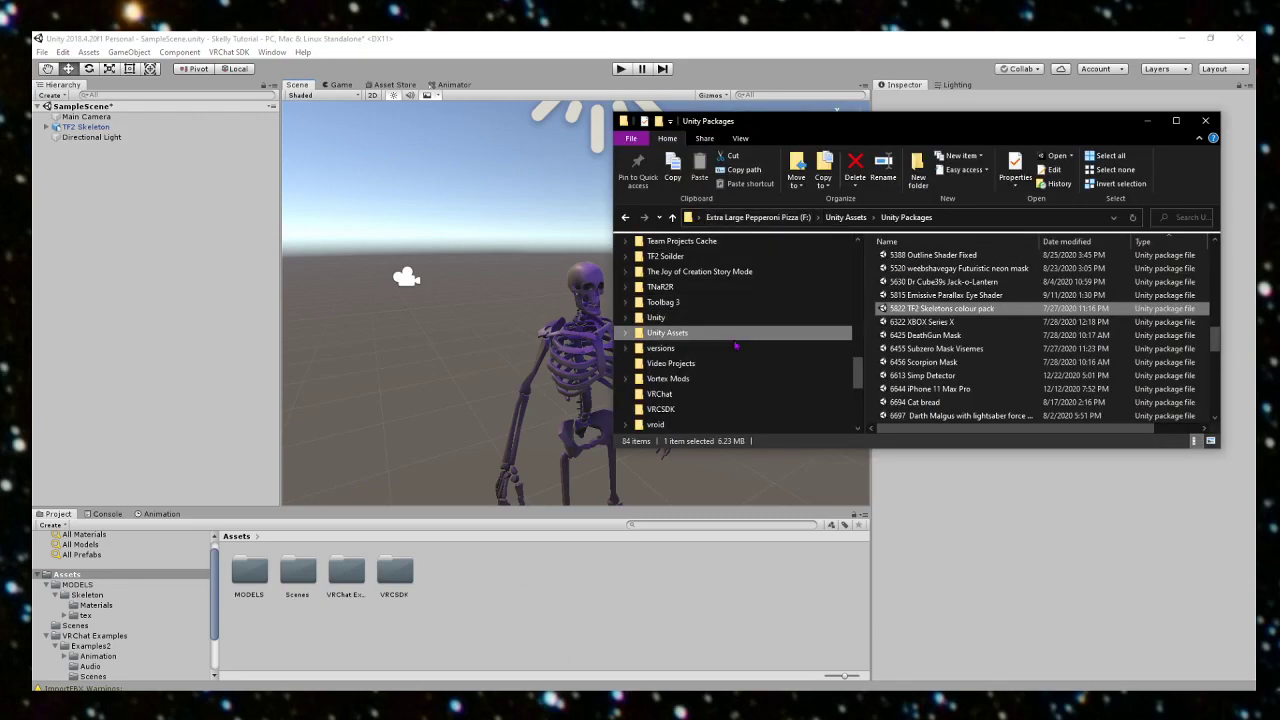
{"action": "left_click", "coordinate": [737, 333]}
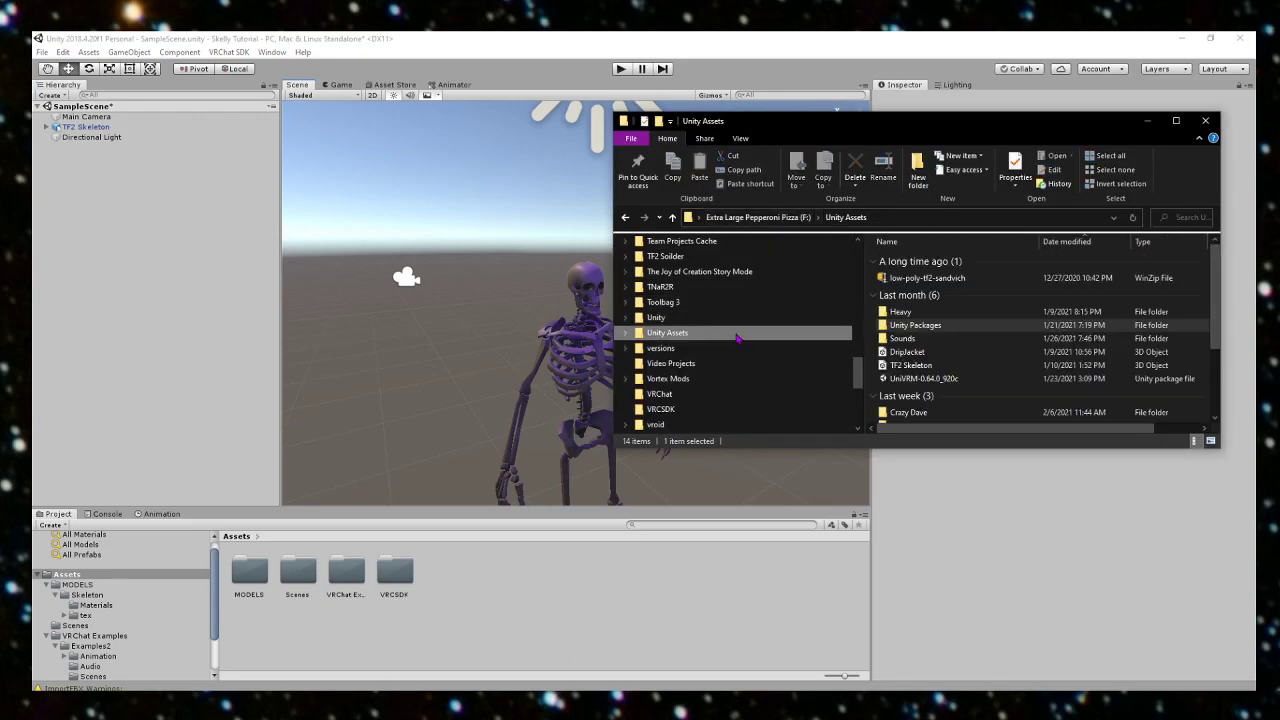
{"action": "double_click", "coordinate": [936, 328]}
{"action": "scroll", "coordinate": [946, 323], "scroll_direction": "down", "scroll_amount": 20}
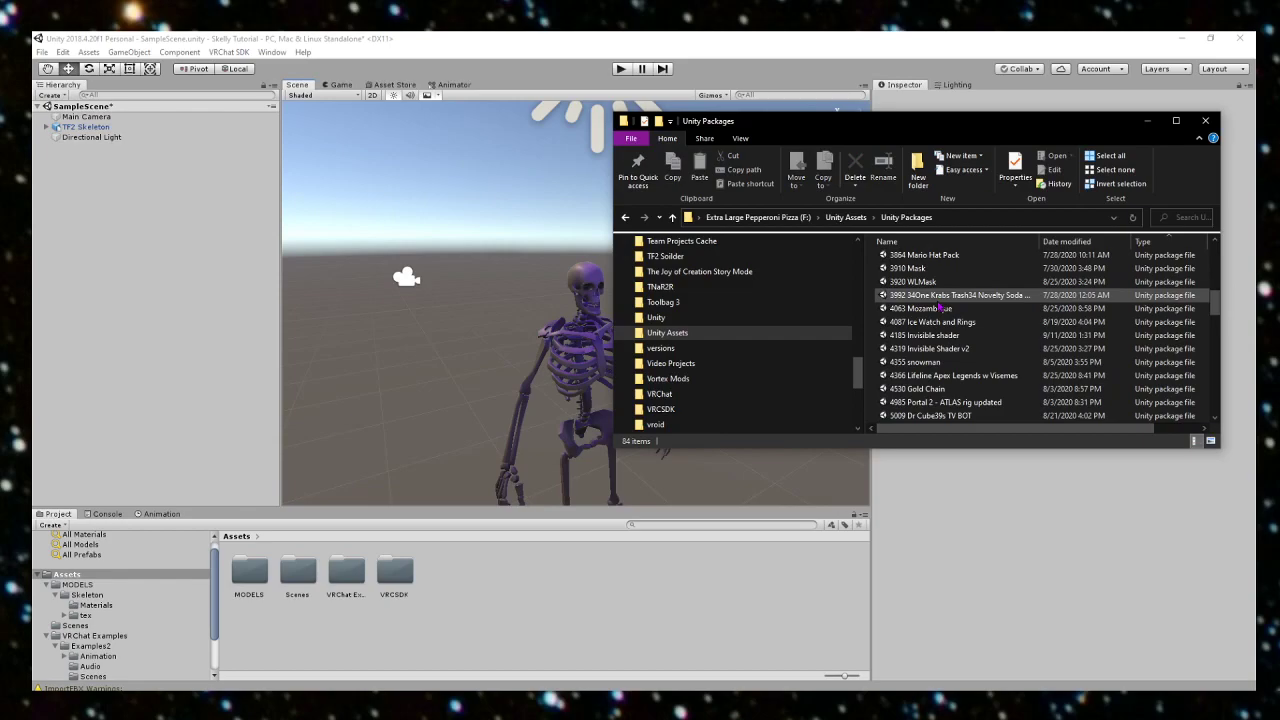
{"action": "scroll", "coordinate": [950, 320], "scroll_direction": "down", "scroll_amount": 2}
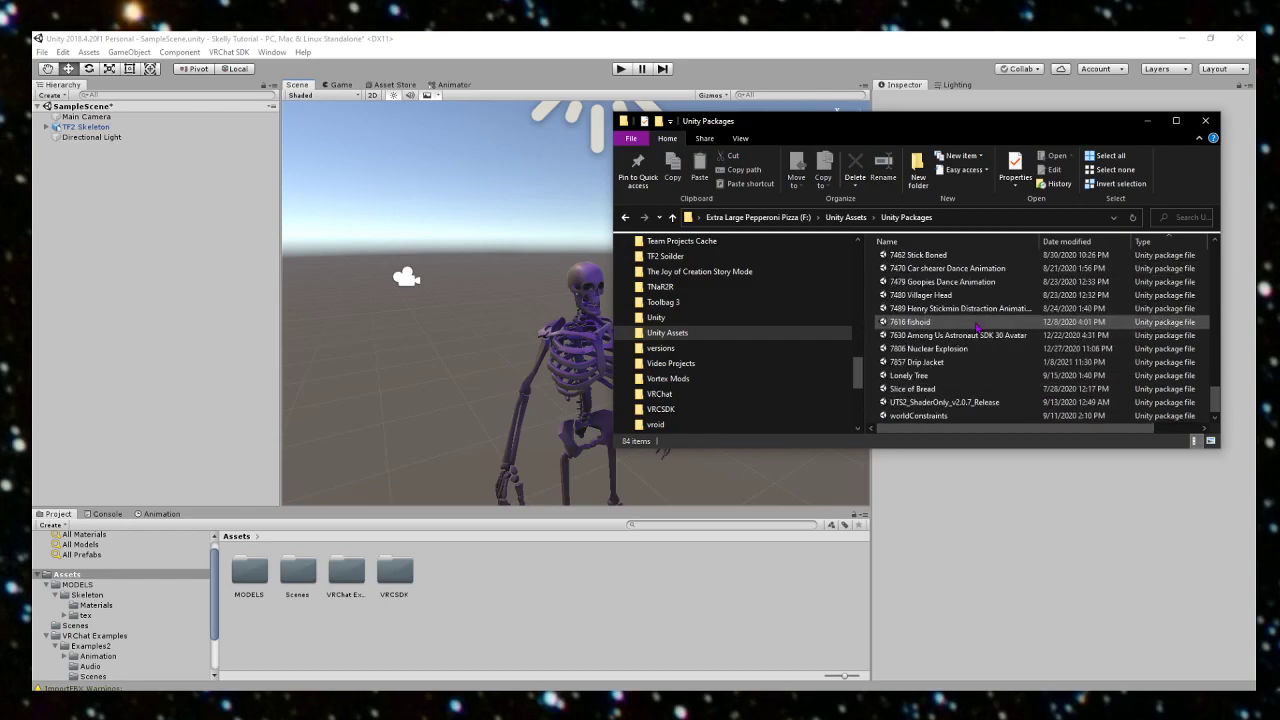
{"action": "left_click", "coordinate": [962, 325]}
{"action": "left_click_drag", "start_coordinate": [916, 325], "coordinate": [469, 603]}
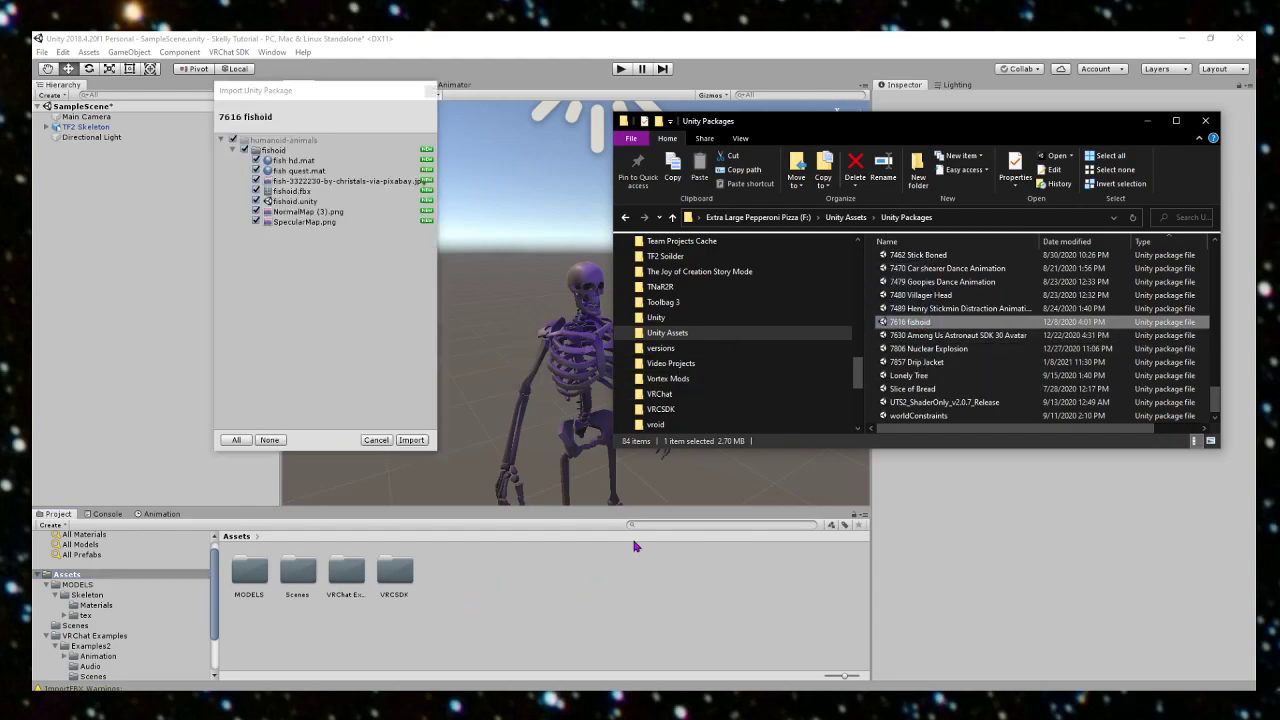
{"action": "left_click", "coordinate": [411, 440]}
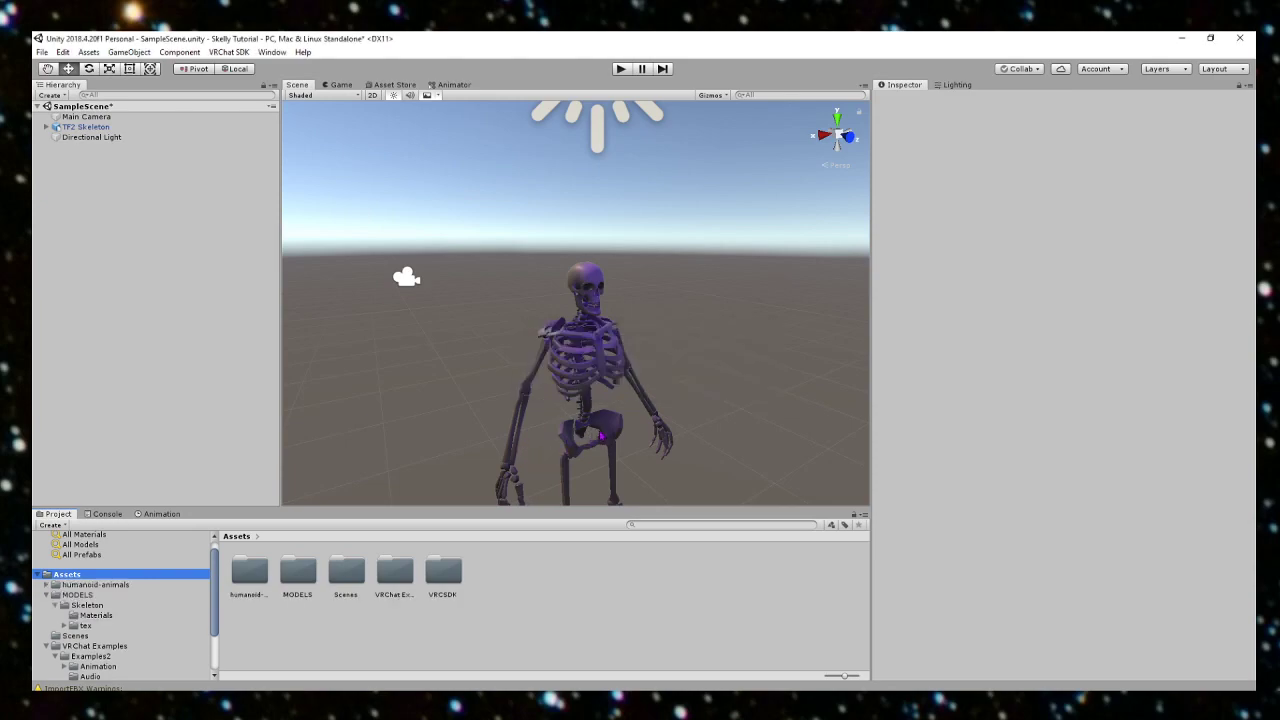
Step: Place the fishoid model from the humanoid-animals fishoid folder in the scene and set its X and Y position to 0
{"action": "left_click", "coordinate": [95, 585]}
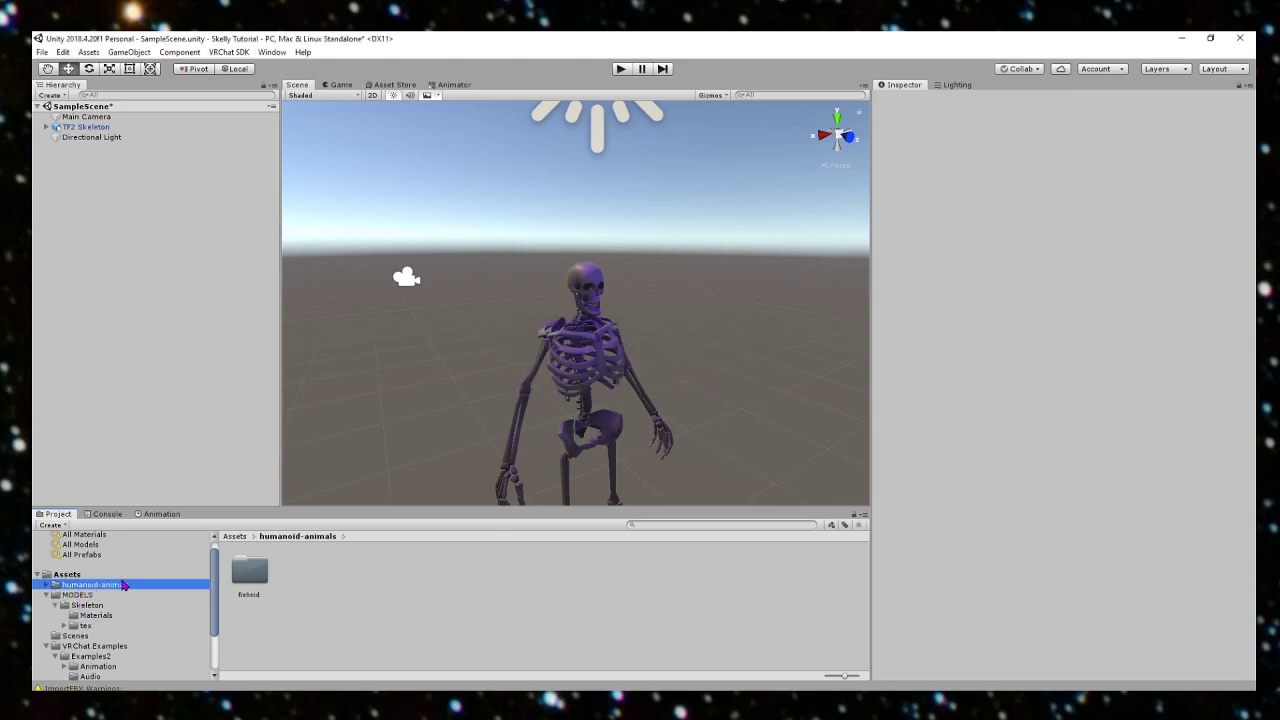
{"action": "double_click", "coordinate": [265, 575]}
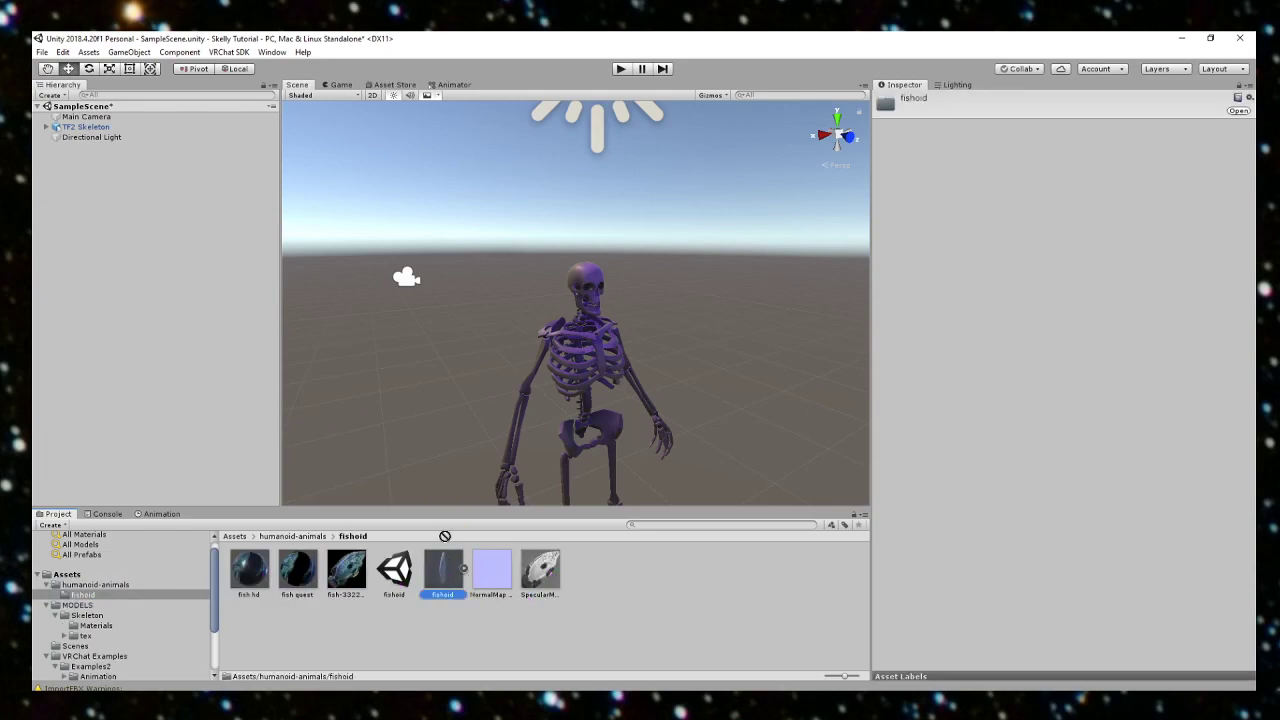
{"action": "left_click_drag", "start_coordinate": [480, 300], "coordinate": [480, 300]}
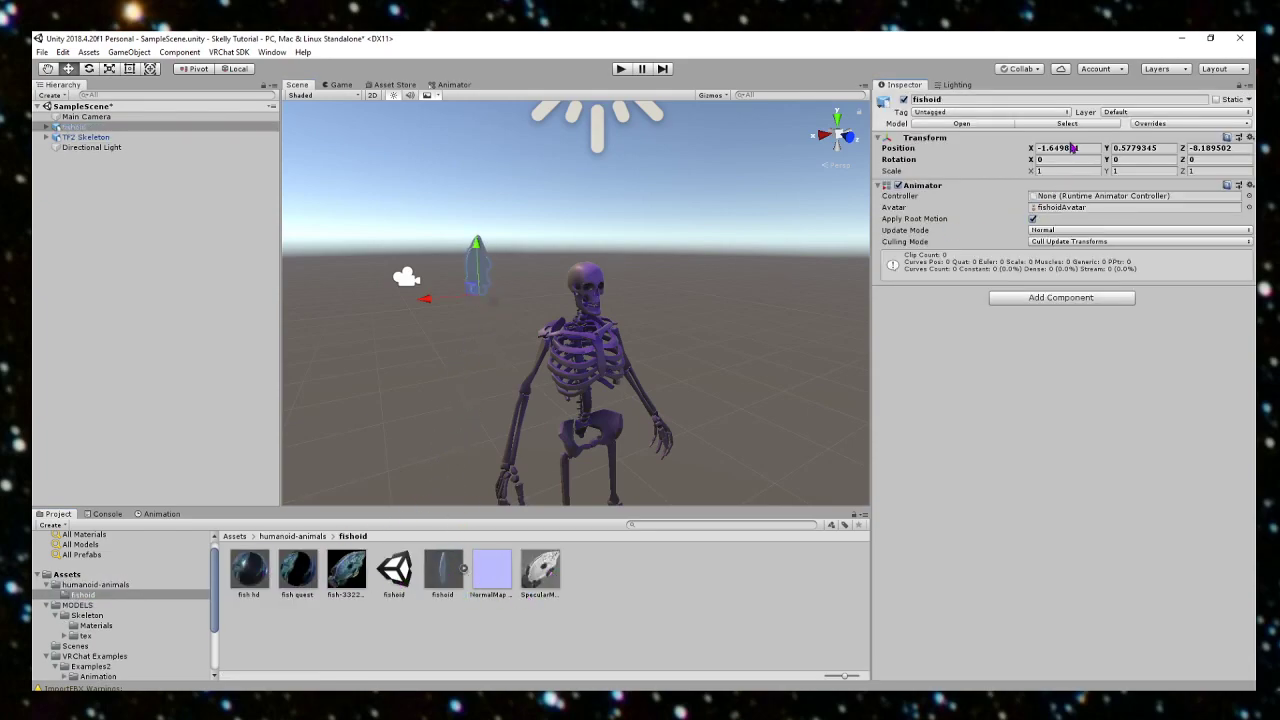
{"action": "type", "text": "0"}
{"action": "left_click", "coordinate": [1163, 149]}
{"action": "type", "text": "0"}
Step: Move the fishoid along the Z axis to 0.53, in front of the skeleton
{"action": "left_click_drag", "start_coordinate": [690, 347], "coordinate": [676, 449], "text": "alt"}
{"action": "left_click_drag", "start_coordinate": [608, 478], "coordinate": [662, 512]}
{"action": "scroll", "coordinate": [694, 383], "scroll_direction": "down", "scroll_amount": 4}
{"action": "left_click_drag", "start_coordinate": [694, 383], "coordinate": [718, 409], "text": "alt"}
{"action": "key", "text": "w"}
{"action": "right_click_drag", "start_coordinate": [718, 408], "coordinate": [638, 384]}
{"action": "key", "text": "s"}
Step: Apply the fish quest material from the fishoid folder to the fish model
{"action": "left_click_drag", "start_coordinate": [612, 307], "coordinate": [430, 520]}
{"action": "left_click_drag", "start_coordinate": [298, 568], "coordinate": [622, 342]}
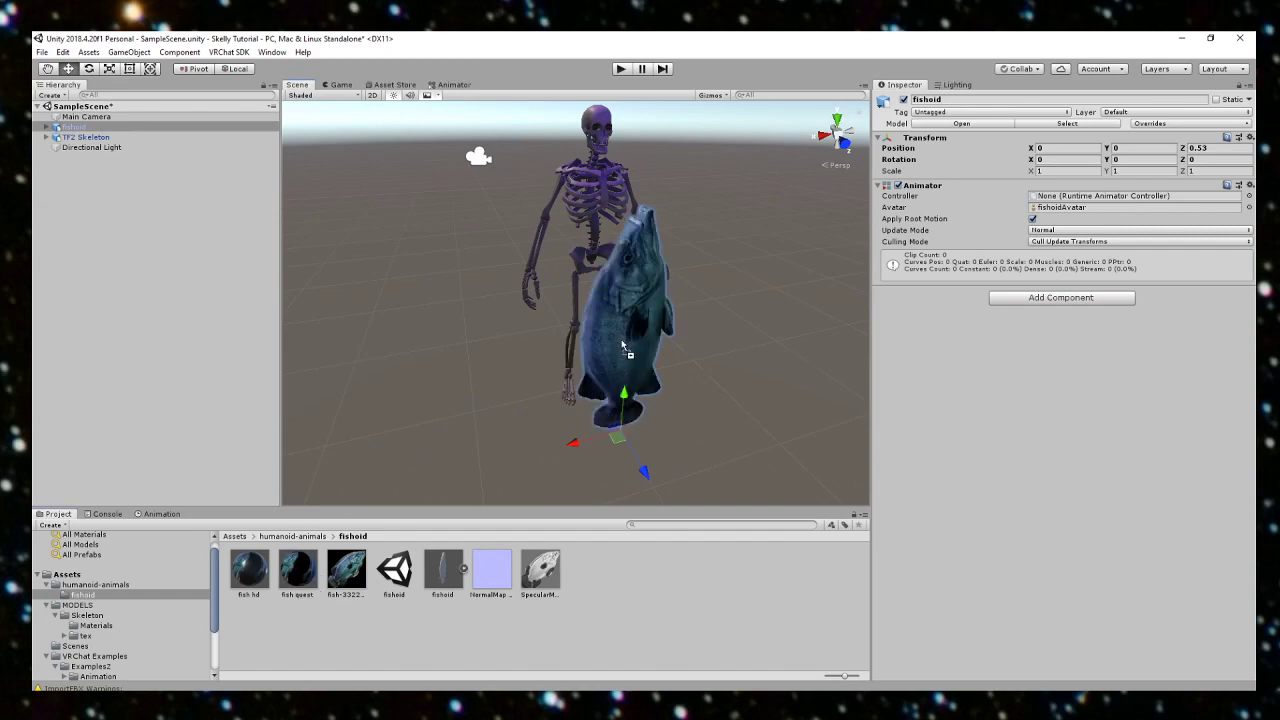
{"action": "left_click_drag", "start_coordinate": [370, 514], "coordinate": [617, 363]}
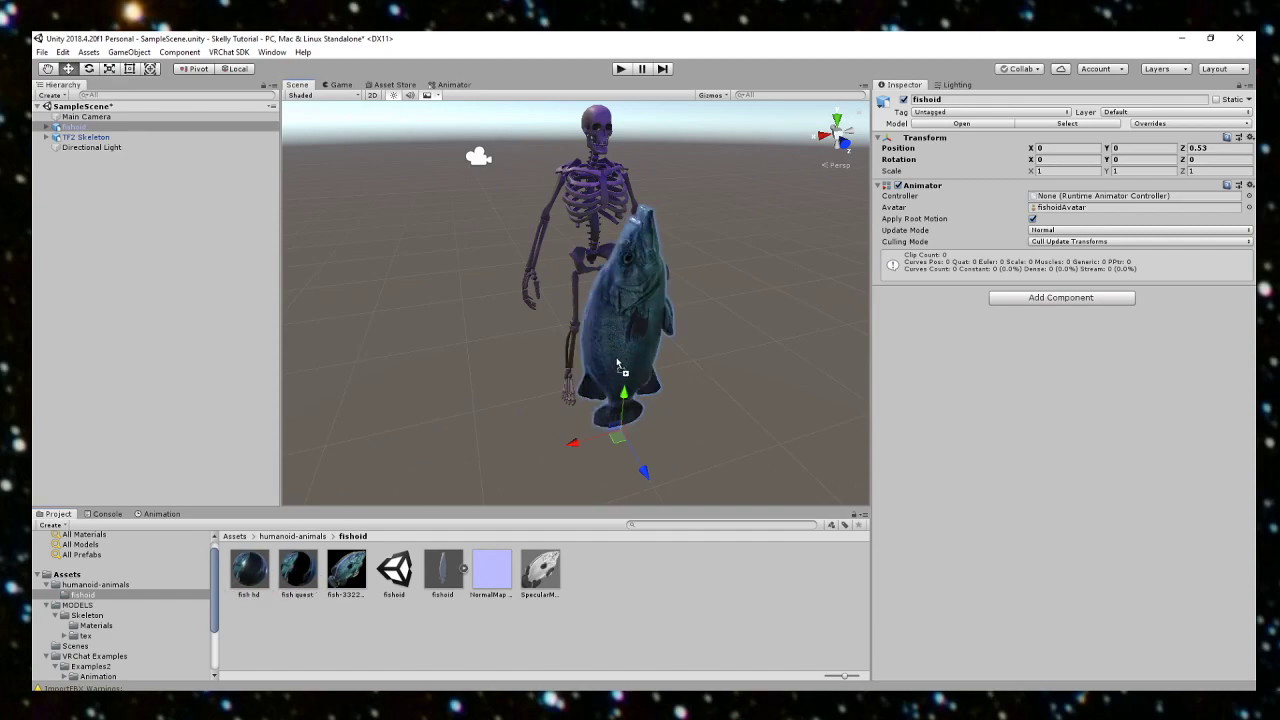
{"action": "left_click_drag", "start_coordinate": [305, 586], "coordinate": [628, 368]}
Step: Scale the fishoid down uniformly to about 0.48
{"action": "right_click_drag", "start_coordinate": [658, 366], "coordinate": [490, 374]}
{"action": "right_click_drag", "start_coordinate": [620, 377], "coordinate": [542, 456]}
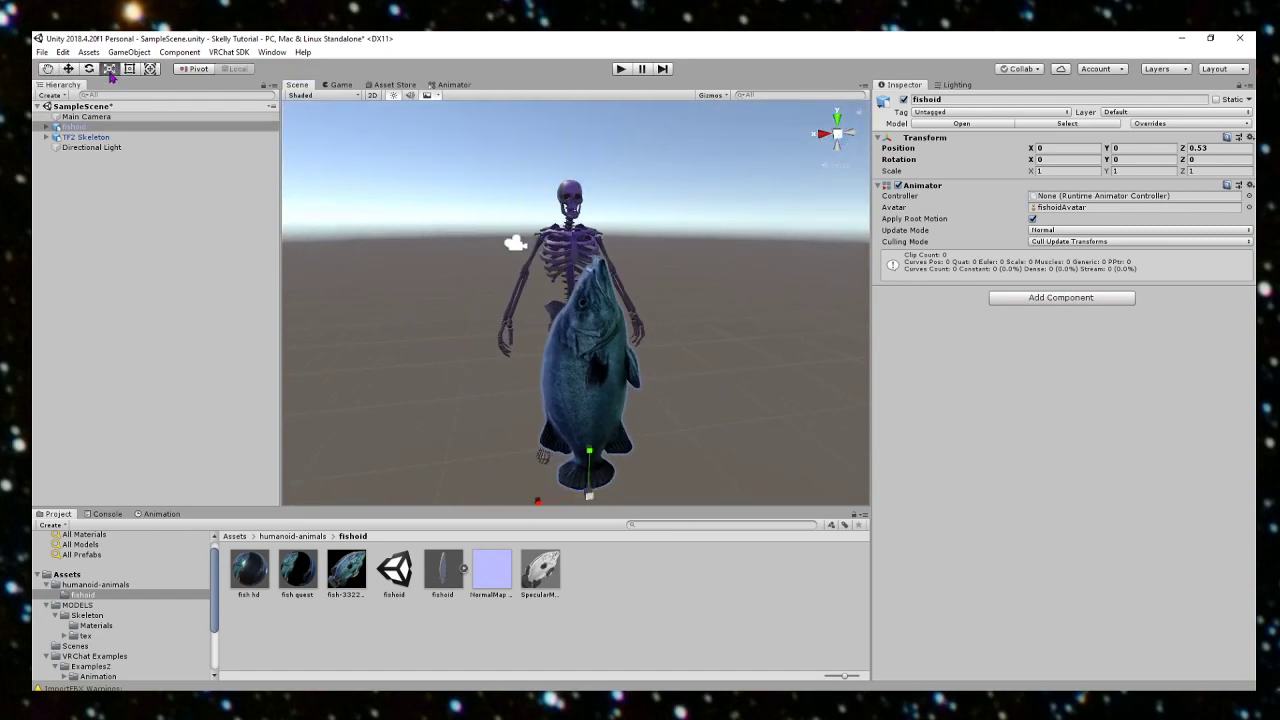
{"action": "left_click_drag", "start_coordinate": [591, 497], "coordinate": [387, 370]}
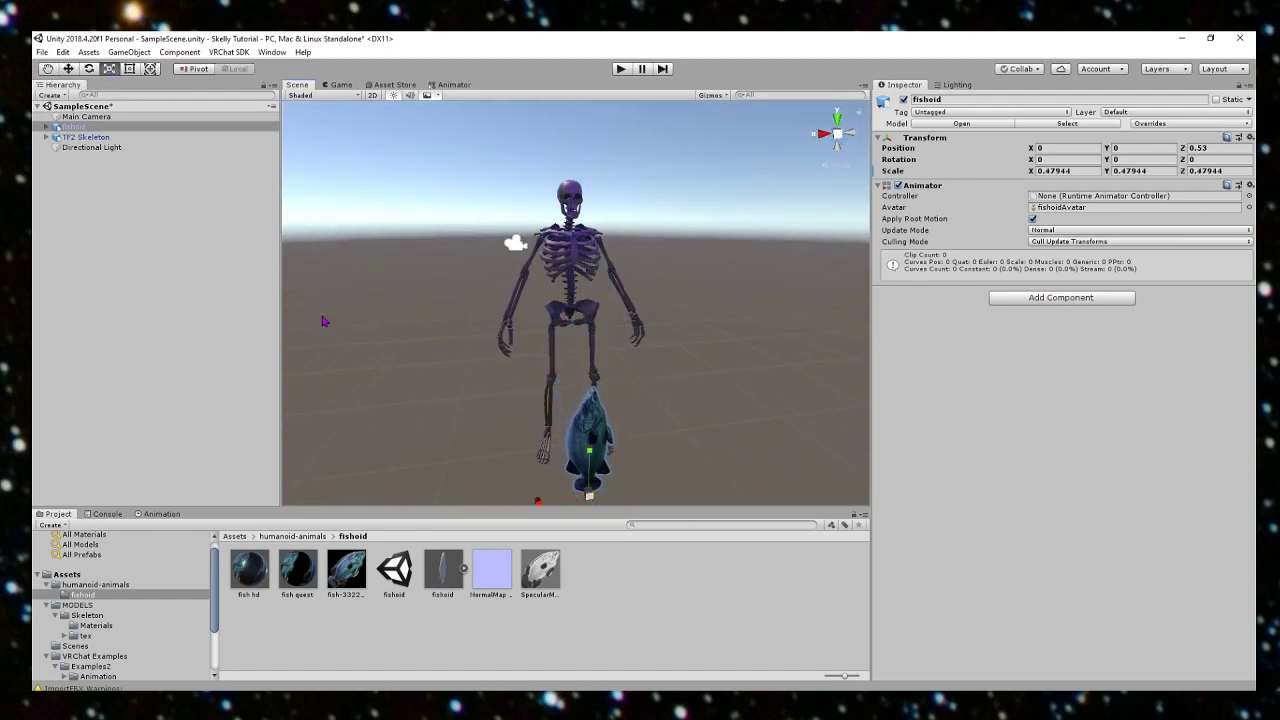
Step: Move the fishoid up and behind the skeleton's upper back, to about Y 1.167 and Z -0.215
{"action": "left_click_drag", "start_coordinate": [589, 469], "coordinate": [591, 271]}
{"action": "right_click_drag", "start_coordinate": [591, 271], "coordinate": [630, 364]}
{"action": "left_click_drag", "start_coordinate": [634, 364], "coordinate": [546, 356]}
{"action": "right_click_drag", "start_coordinate": [546, 356], "coordinate": [795, 316]}
{"action": "left_click_drag", "start_coordinate": [795, 316], "coordinate": [490, 346], "text": "alt"}
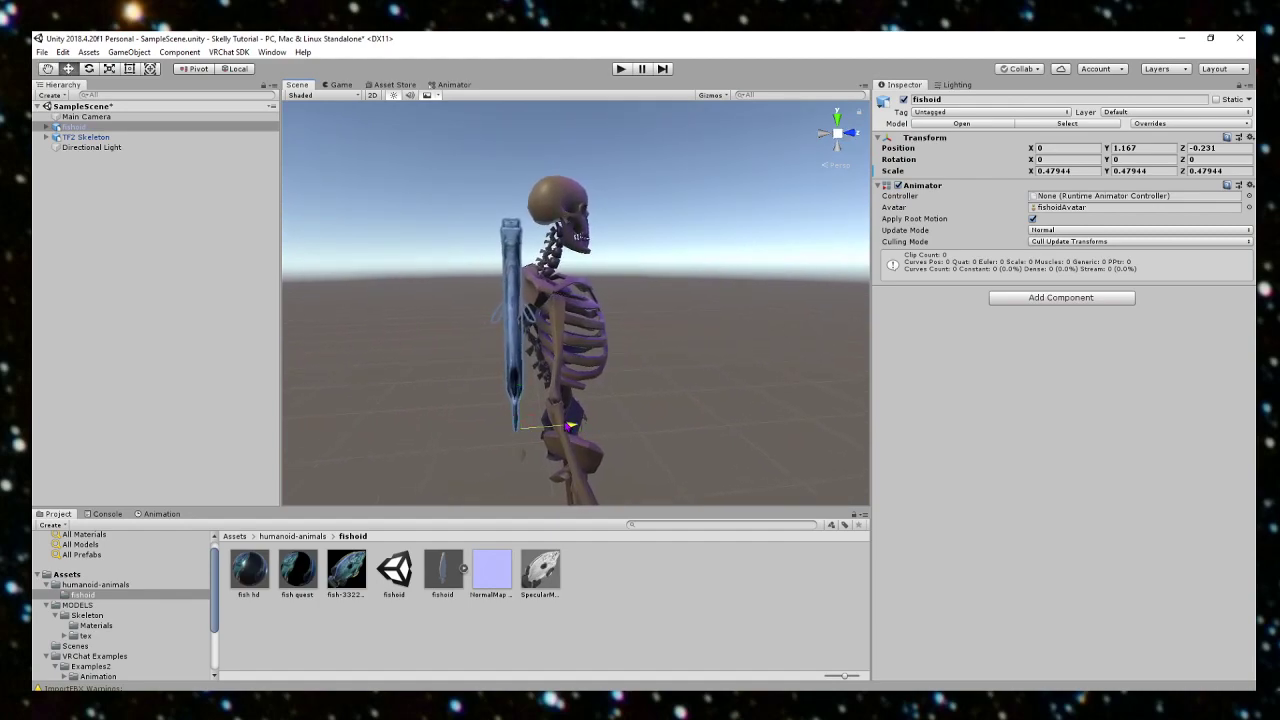
{"action": "left_click_drag", "start_coordinate": [569, 427], "coordinate": [574, 427]}
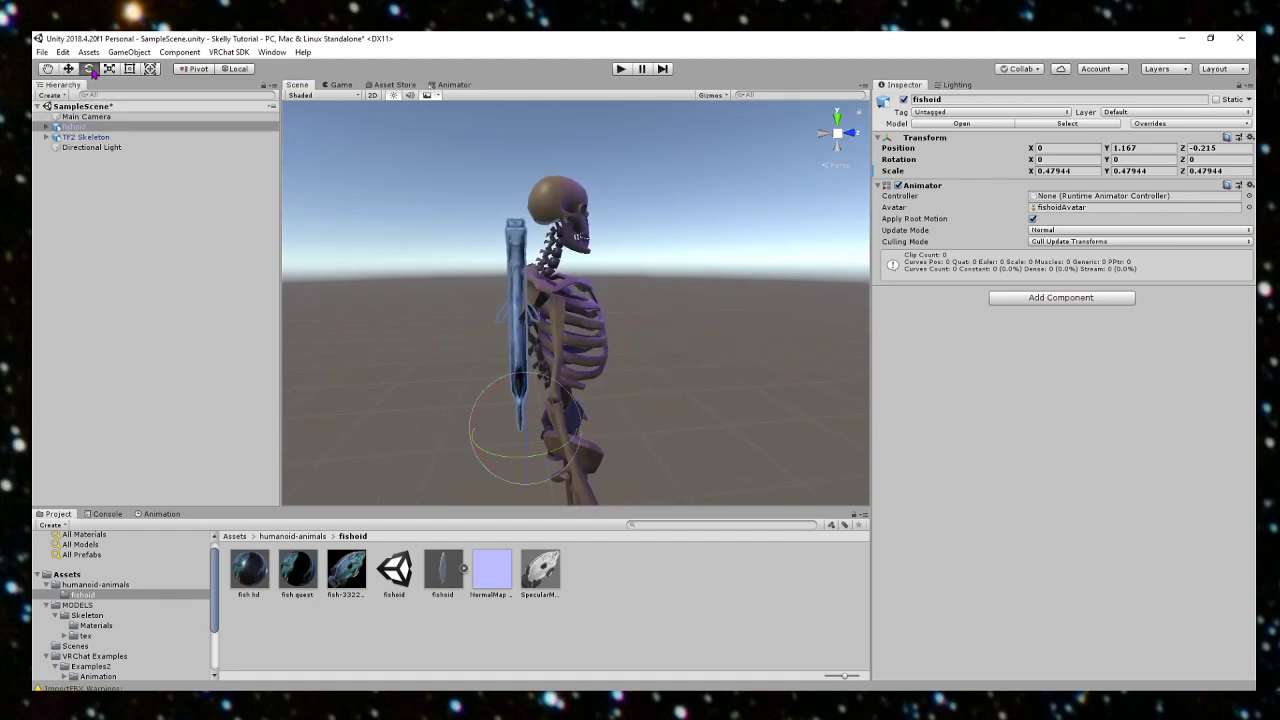
Step: Tilt the fishoid to about -23.4 degrees on X and move it against the skeleton's back, to about Y 1.174 and Z -0.07
{"action": "left_click_drag", "start_coordinate": [491, 411], "coordinate": [440, 420]}
{"action": "key", "text": "w"}
{"action": "left_click_drag", "start_coordinate": [570, 410], "coordinate": [548, 394]}
{"action": "left_click_drag", "start_coordinate": [548, 394], "coordinate": [557, 334], "text": "alt"}
{"action": "scroll", "coordinate": [766, 375], "scroll_direction": "up", "scroll_amount": 1}
{"action": "right_click_drag", "start_coordinate": [557, 334], "coordinate": [490, 333], "text": "alt"}
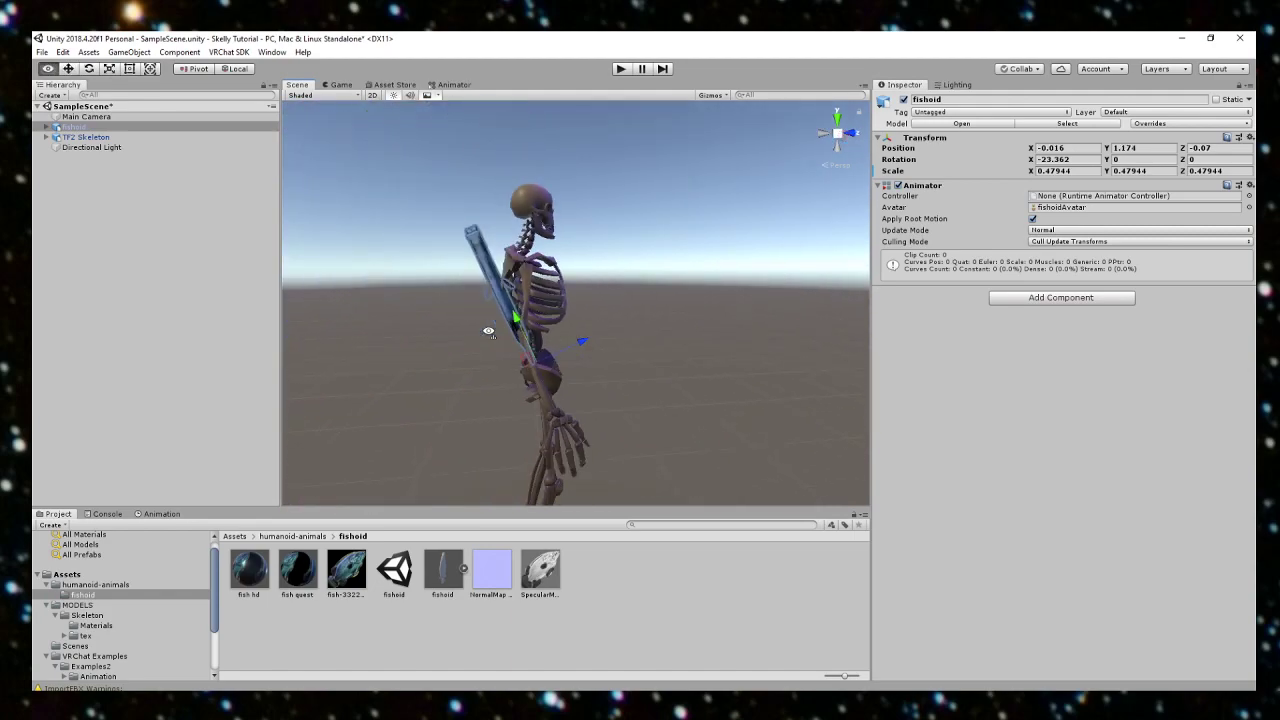
Step: Expand the TF2 Skeleton's armature in the hierarchy through the Hips and select the Spine bone
{"action": "left_click", "coordinate": [485, 329]}
{"action": "left_click_drag", "start_coordinate": [75, 127], "coordinate": [80, 139]}
{"action": "left_click_drag", "start_coordinate": [660, 288], "coordinate": [547, 390], "text": "alt"}
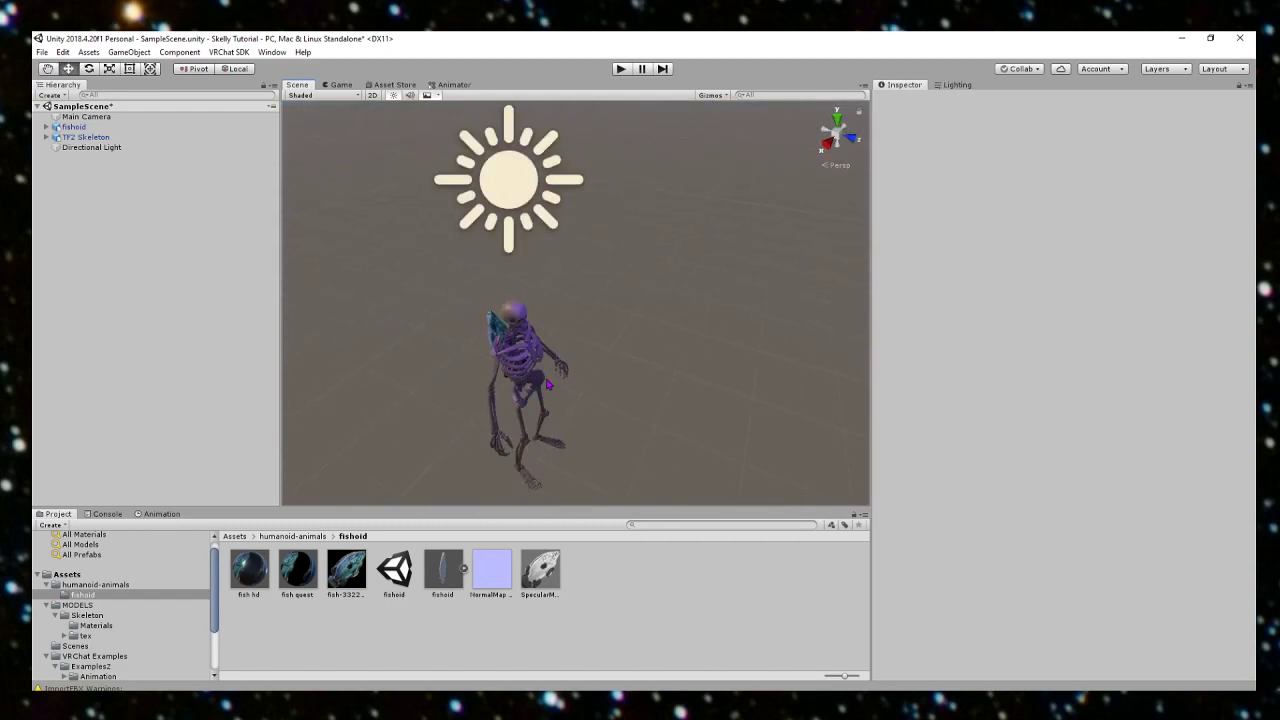
{"action": "scroll", "coordinate": [606, 386], "scroll_direction": "up", "scroll_amount": 6}
{"action": "left_click_drag", "start_coordinate": [654, 346], "coordinate": [546, 352], "text": "alt"}
{"action": "scroll", "coordinate": [631, 404], "scroll_direction": "down", "scroll_amount": 5}
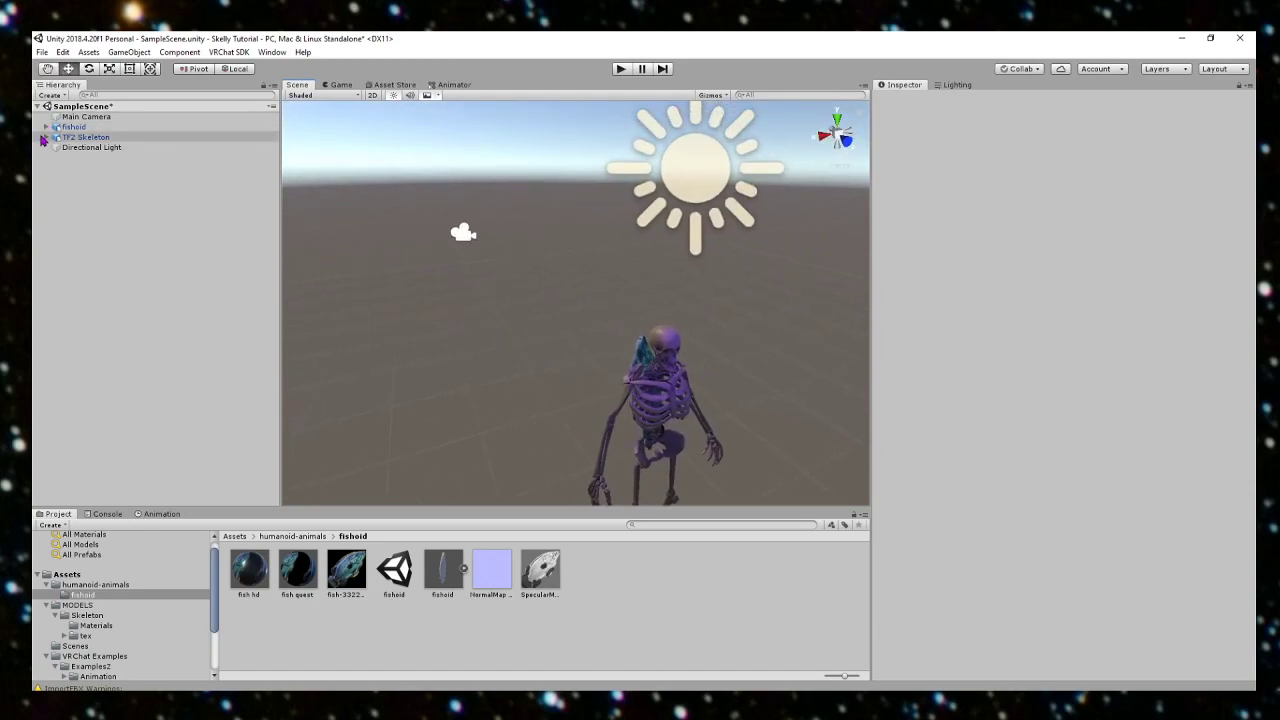
{"action": "left_click", "coordinate": [55, 147]}
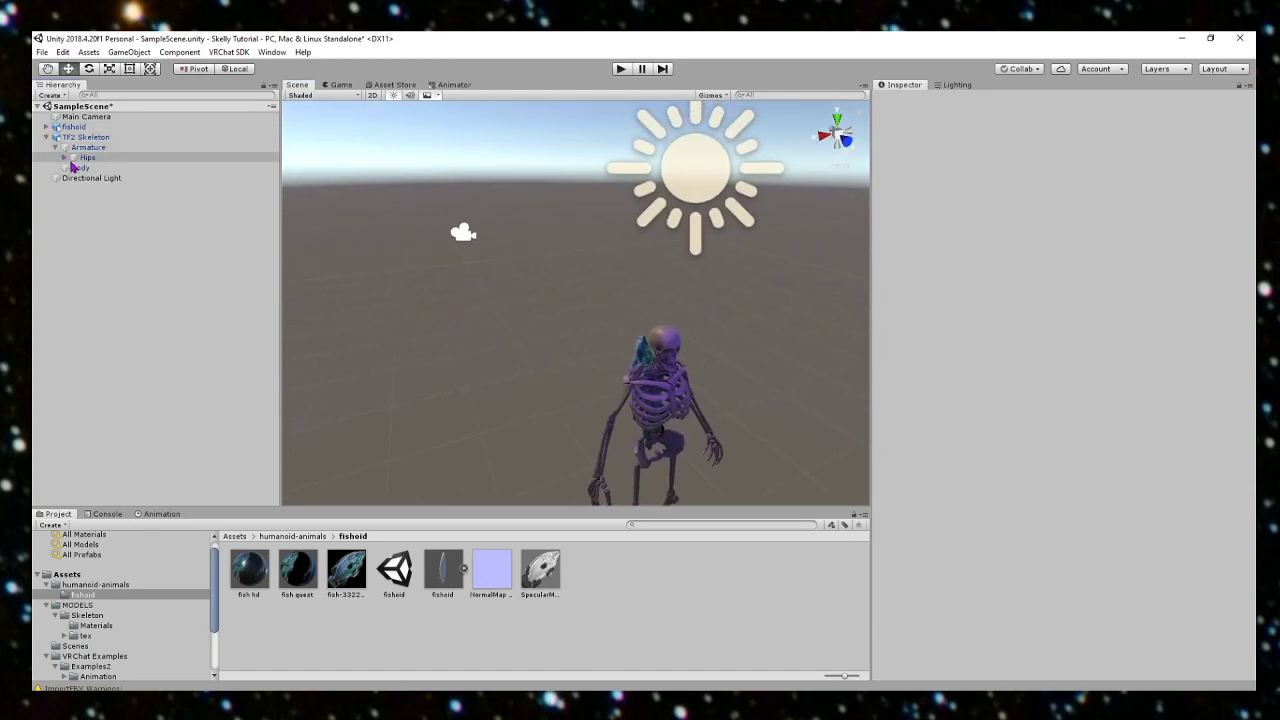
{"action": "left_click", "coordinate": [99, 191]}
Step: Make the fishoid a child of the Spine bone in the TF2 Skeleton's armature
{"action": "right_click_drag", "start_coordinate": [500, 280], "coordinate": [787, 308]}
{"action": "key", "text": "w"}
{"action": "key", "text": "a"}
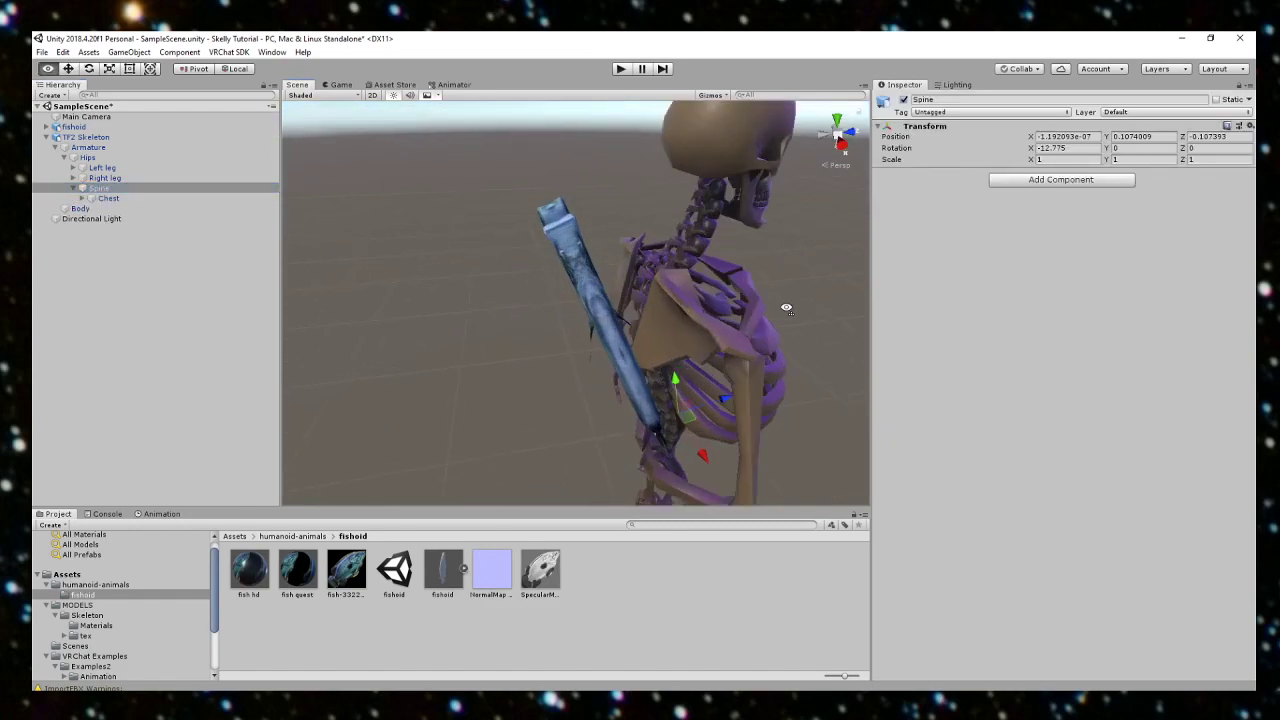
{"action": "left_click_drag", "start_coordinate": [790, 314], "coordinate": [663, 303], "text": "alt"}
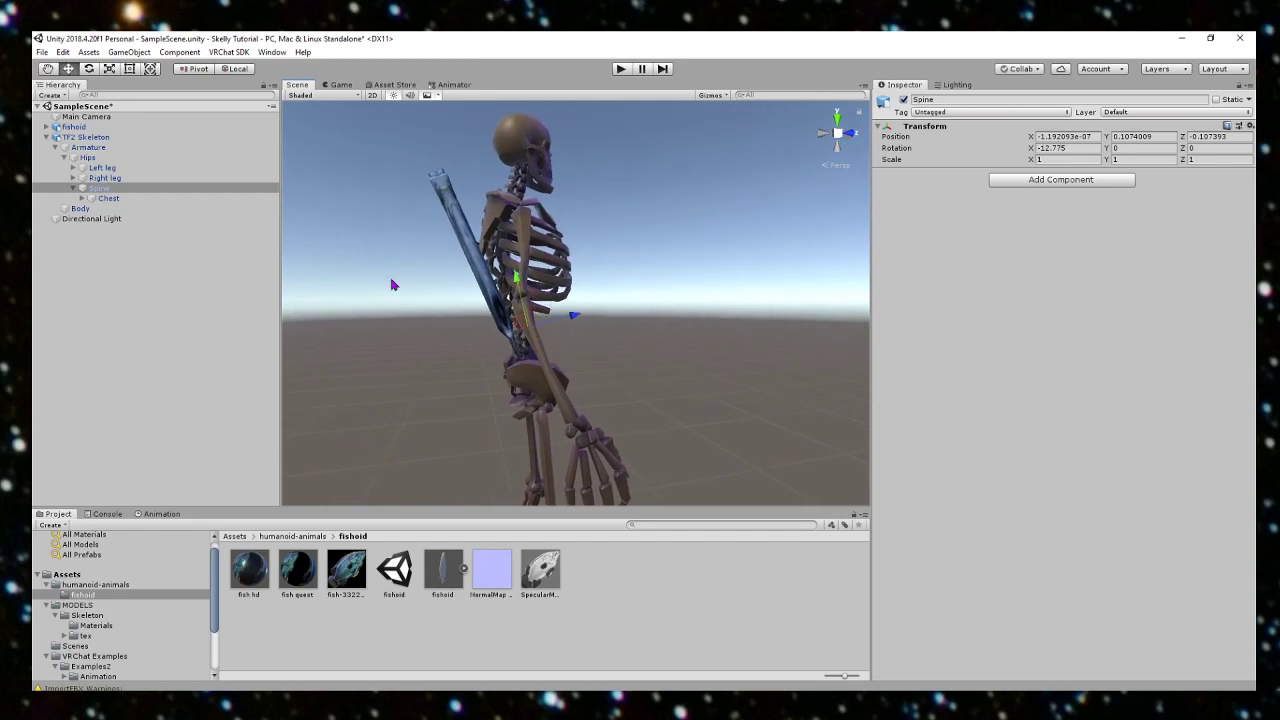
{"action": "left_click_drag", "start_coordinate": [104, 127], "coordinate": [118, 189]}
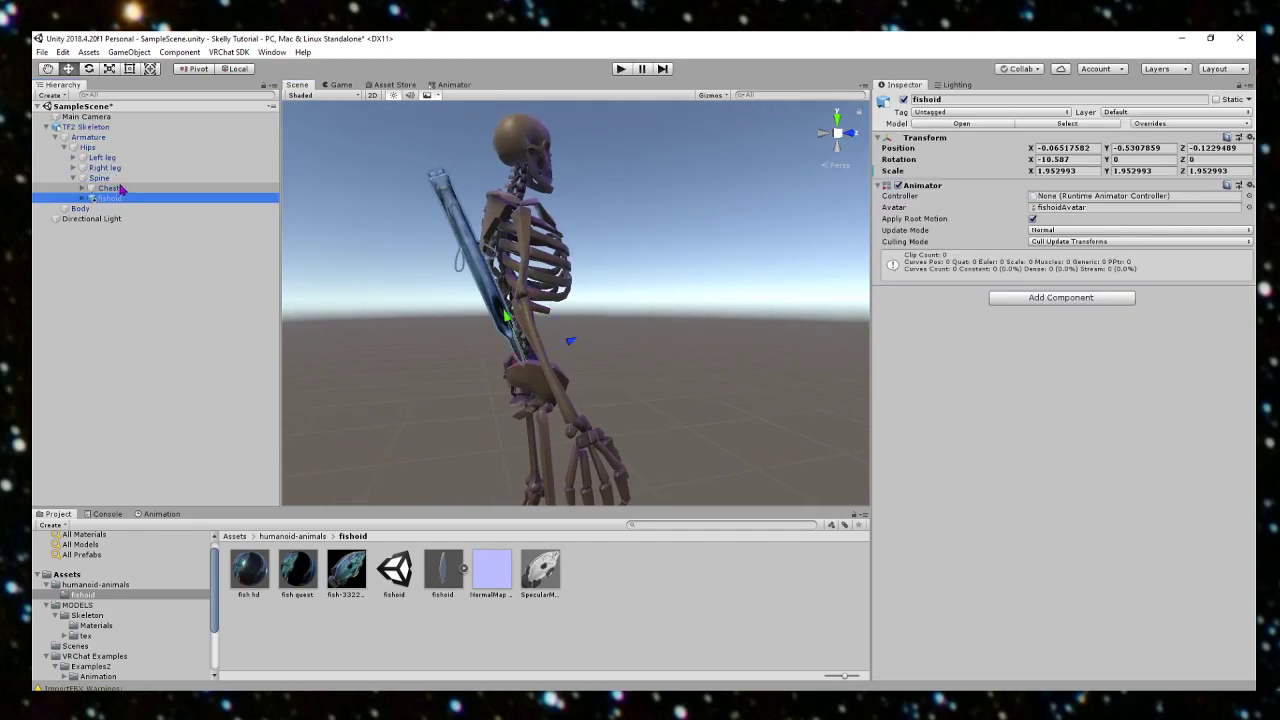
Step: Test-rotate the Spine bone and the Chest bone to see whether the fishoid follows, undoing the rotations
{"action": "left_click", "coordinate": [120, 179]}
{"action": "left_click", "coordinate": [89, 68]}
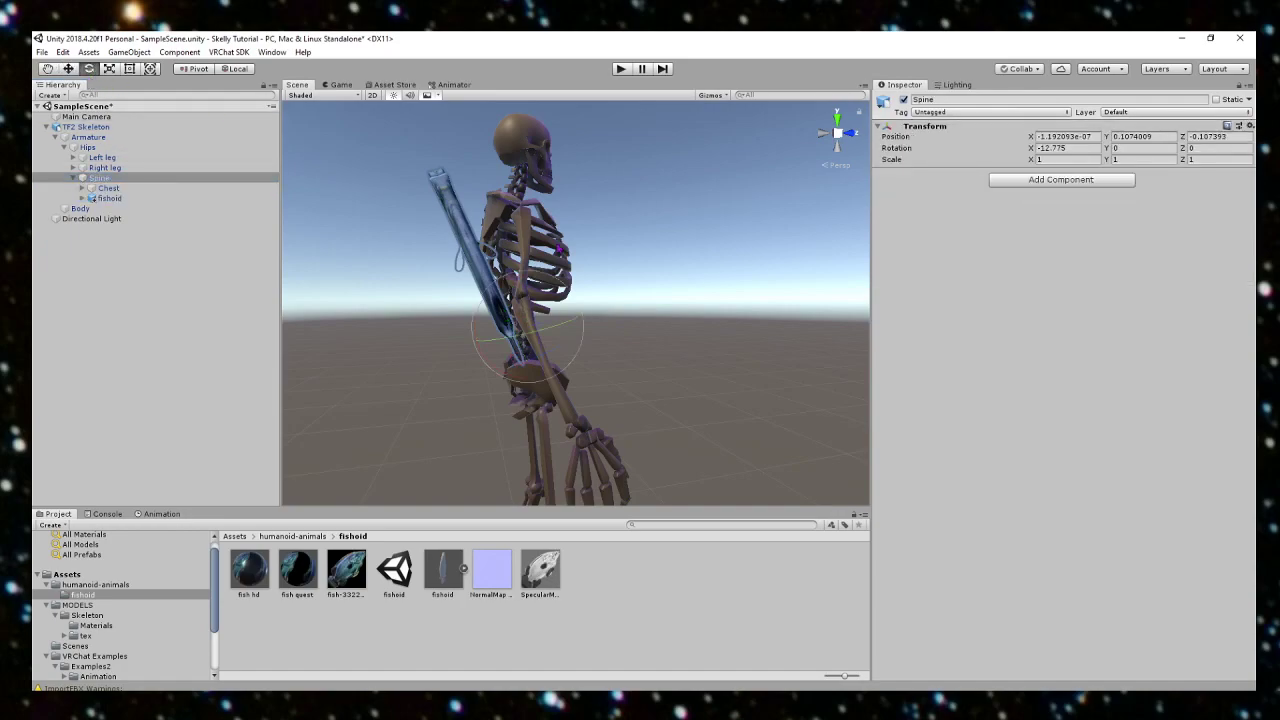
{"action": "left_click_drag", "start_coordinate": [489, 298], "coordinate": [503, 268]}
{"action": "left_click", "coordinate": [137, 189]}
{"action": "left_click_drag", "start_coordinate": [481, 262], "coordinate": [478, 232]}
{"action": "key", "text": "ctrl+z"}
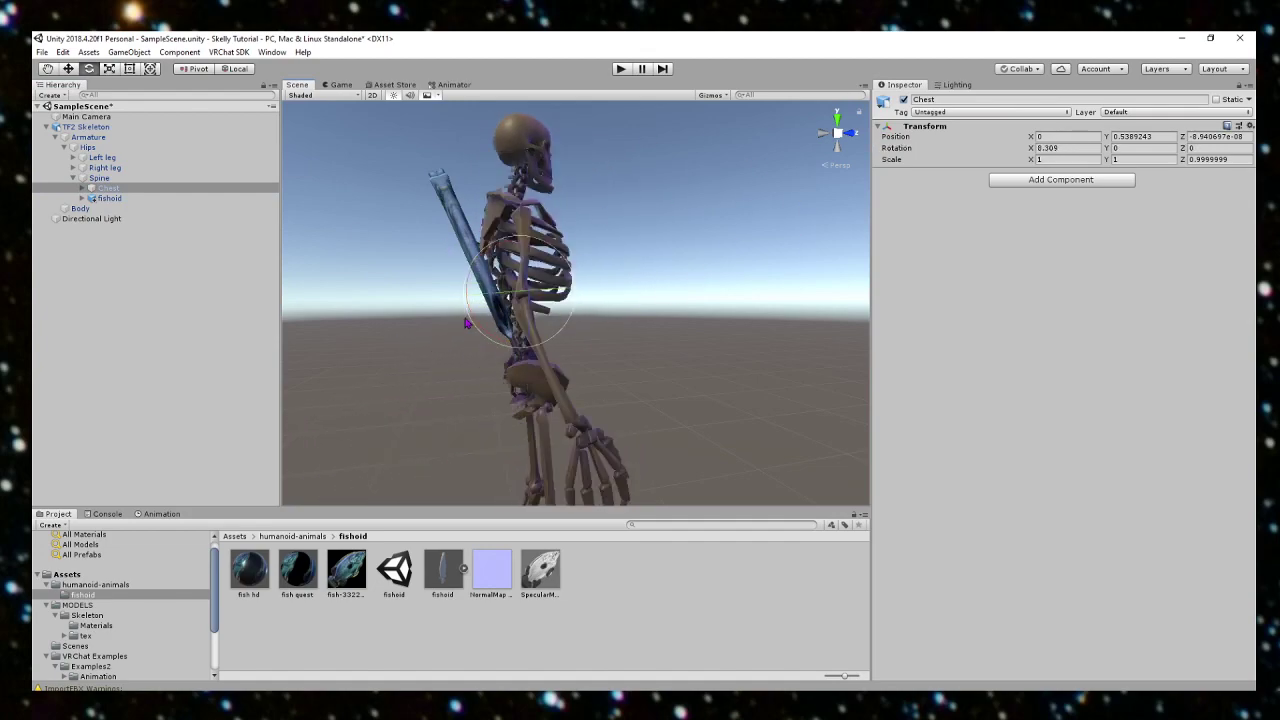
Step: Parent the fishoid to the Chest bone and test-rotate the Chest and Spine bones, undoing both rotations
{"action": "left_click_drag", "start_coordinate": [134, 199], "coordinate": [142, 189]}
{"action": "left_click", "coordinate": [141, 189]}
{"action": "left_click_drag", "start_coordinate": [476, 258], "coordinate": [570, 238]}
{"action": "key", "text": "ctrl+z"}
{"action": "left_click", "coordinate": [132, 178]}
{"action": "left_click_drag", "start_coordinate": [486, 302], "coordinate": [368, 254]}
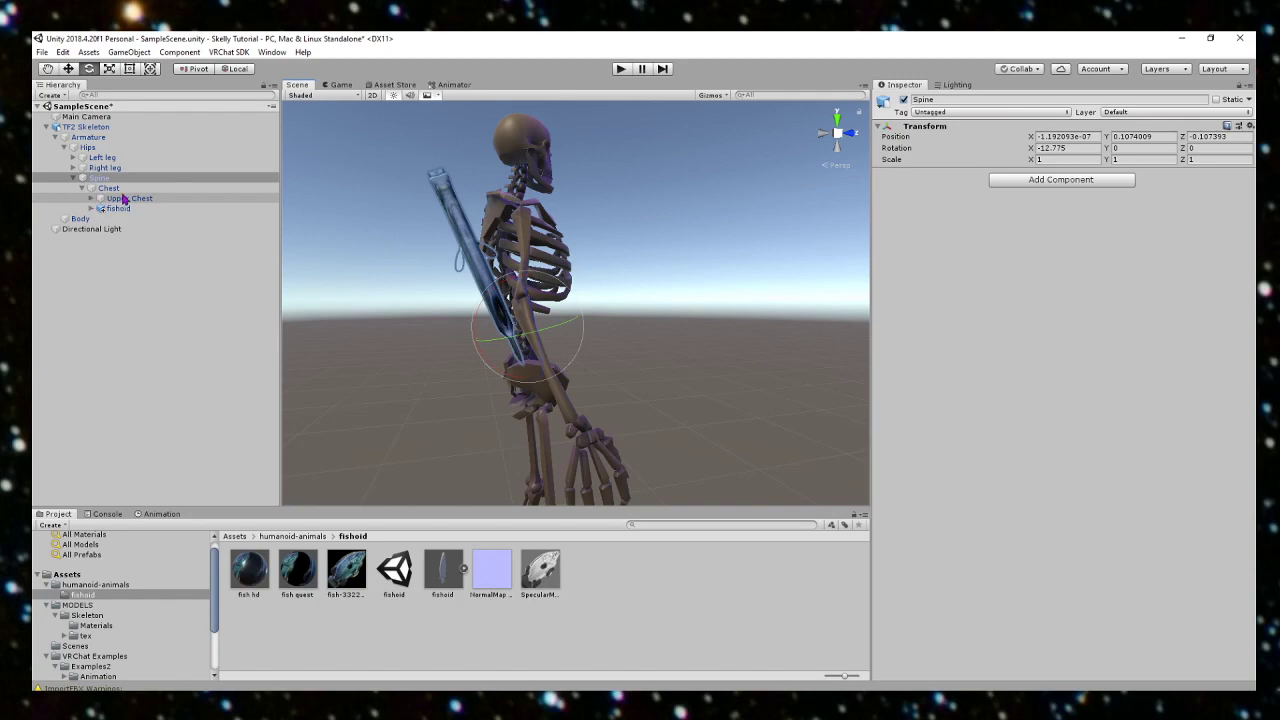
Step: Try the fishoid under the Upper Chest bone with a test rotation, and return it to the Chest bone
{"action": "left_click_drag", "start_coordinate": [151, 217], "coordinate": [157, 200]}
{"action": "left_click", "coordinate": [157, 200]}
{"action": "left_click_drag", "start_coordinate": [484, 230], "coordinate": [539, 198]}
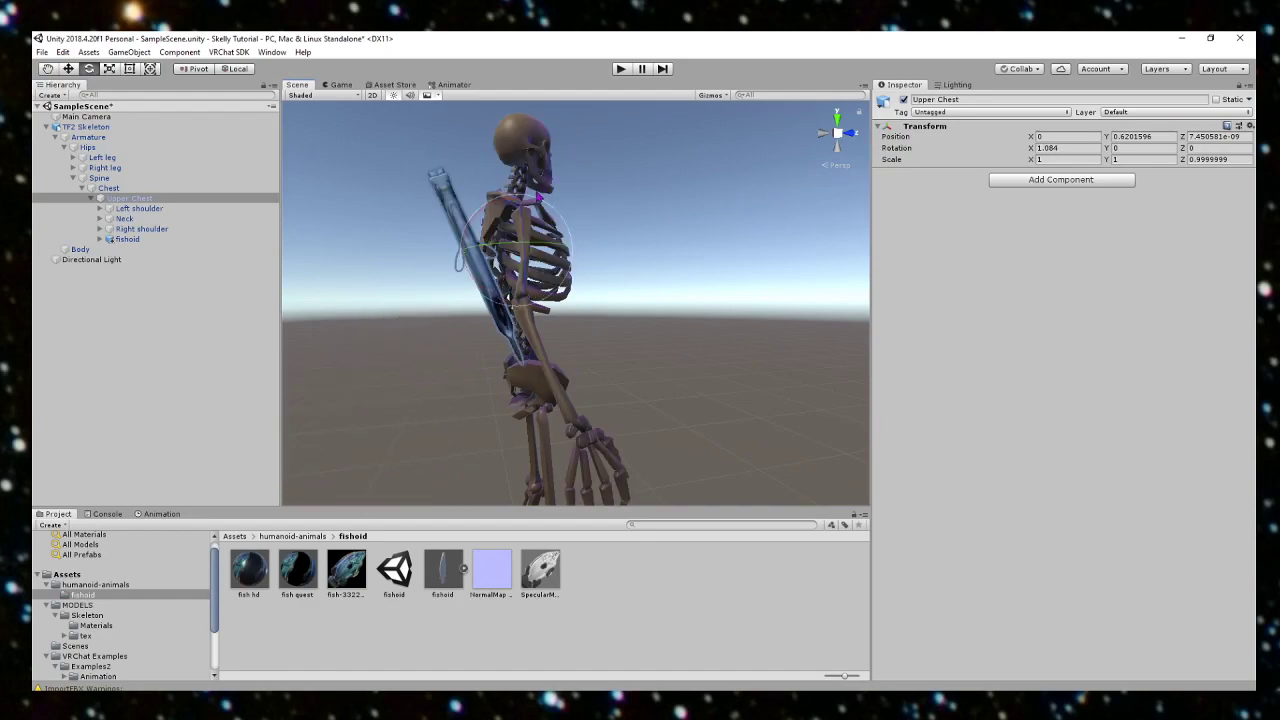
{"action": "left_click", "coordinate": [538, 198]}
{"action": "left_click", "coordinate": [436, 240]}
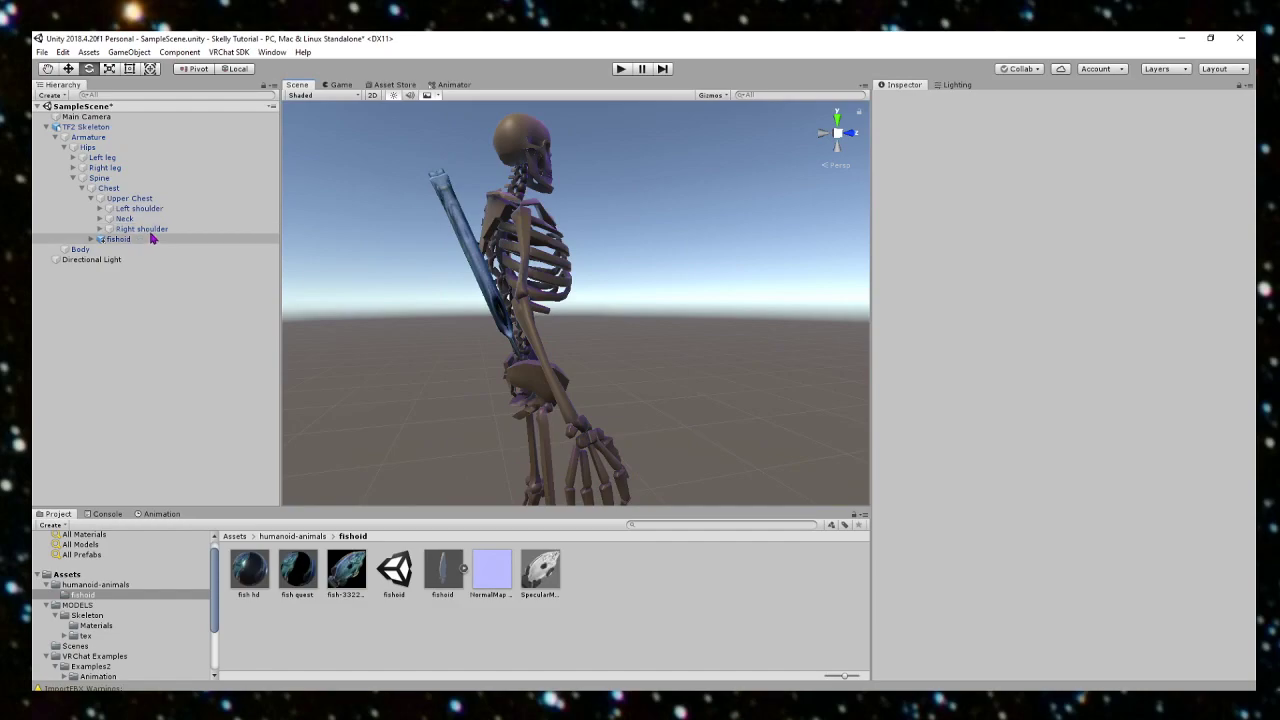
Step: Test-rotate the Chest bone with the fishoid as its child and undo the rotation
{"action": "left_click", "coordinate": [143, 191]}
{"action": "mouse_move", "coordinate": [476, 287]}
{"action": "left_mouse_down"}
{"action": "mouse_move", "coordinate": [494, 226]}
{"action": "mouse_move", "coordinate": [483, 266]}
{"action": "left_mouse_up"}
{"action": "key", "text": "ctrl+z"}
Step: Examine from the front how the fishoid sits on the skeleton's back
{"action": "left_click_drag", "start_coordinate": [649, 289], "coordinate": [469, 310], "text": "alt"}
{"action": "scroll", "coordinate": [469, 310], "scroll_direction": "down", "scroll_amount": 8}
{"action": "mouse_move", "coordinate": [690, 328]}
{"action": "right_mouse_down"}
{"action": "mouse_move", "coordinate": [629, 260]}
{"action": "mouse_move", "coordinate": [697, 323]}
{"action": "mouse_move", "coordinate": [620, 340]}
{"action": "mouse_move", "coordinate": [684, 346]}
{"action": "right_mouse_up"}
{"action": "left_click", "coordinate": [697, 323]}
{"action": "key", "text": "w"}
{"action": "scroll", "coordinate": [684, 346], "scroll_direction": "down", "scroll_amount": 5}
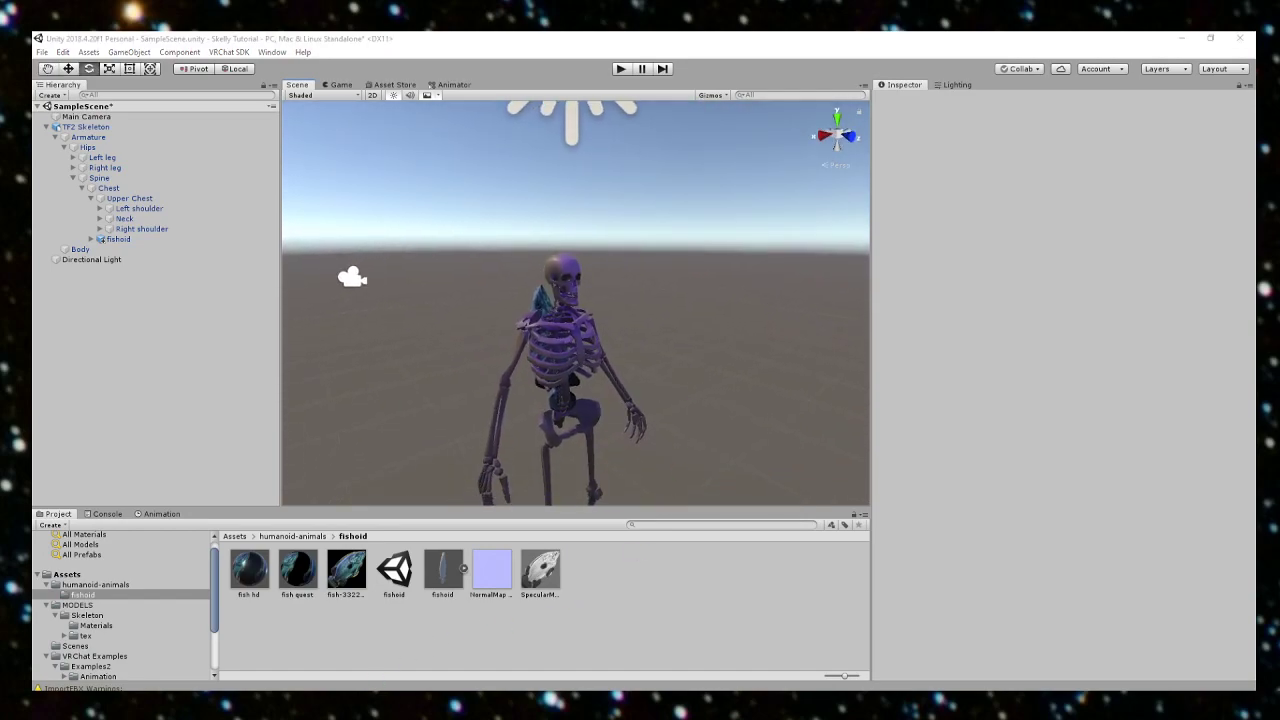
{"action": "left_click", "coordinate": [295, 342]}
{"action": "left_click_drag", "start_coordinate": [634, 213], "coordinate": [193, 150]}
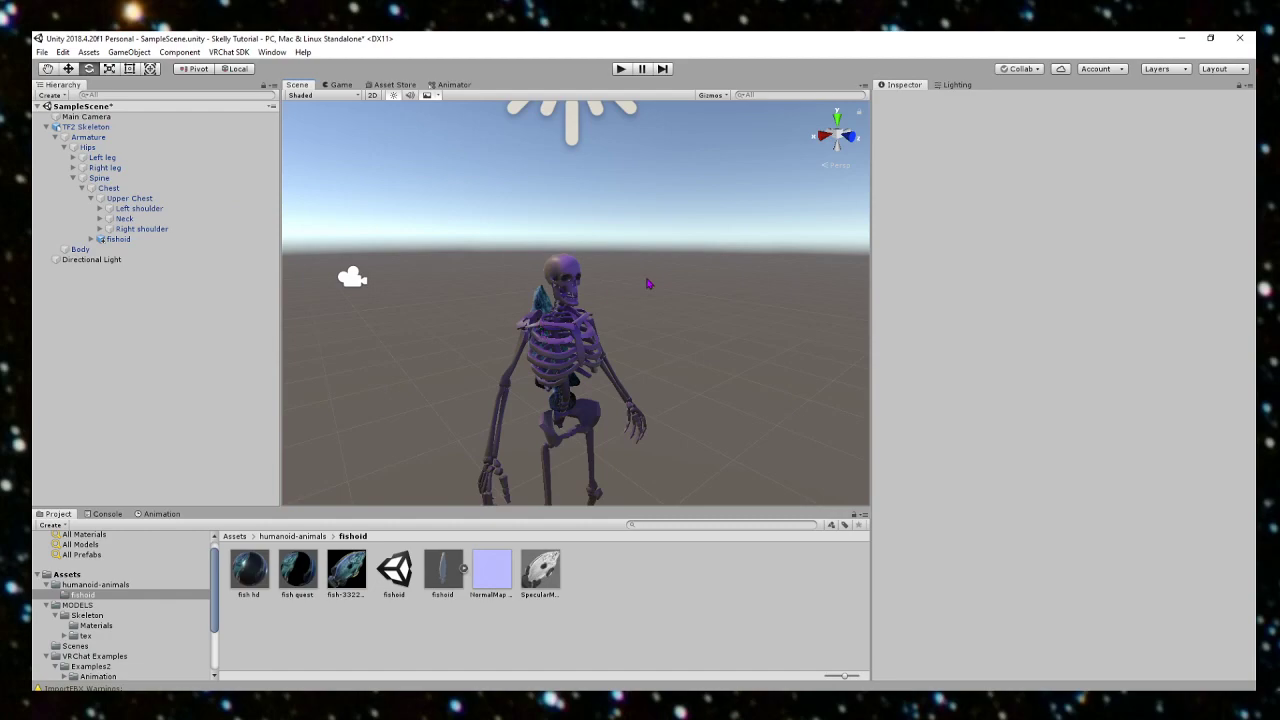
{"action": "scroll", "coordinate": [551, 286], "scroll_direction": "up", "scroll_amount": 3}
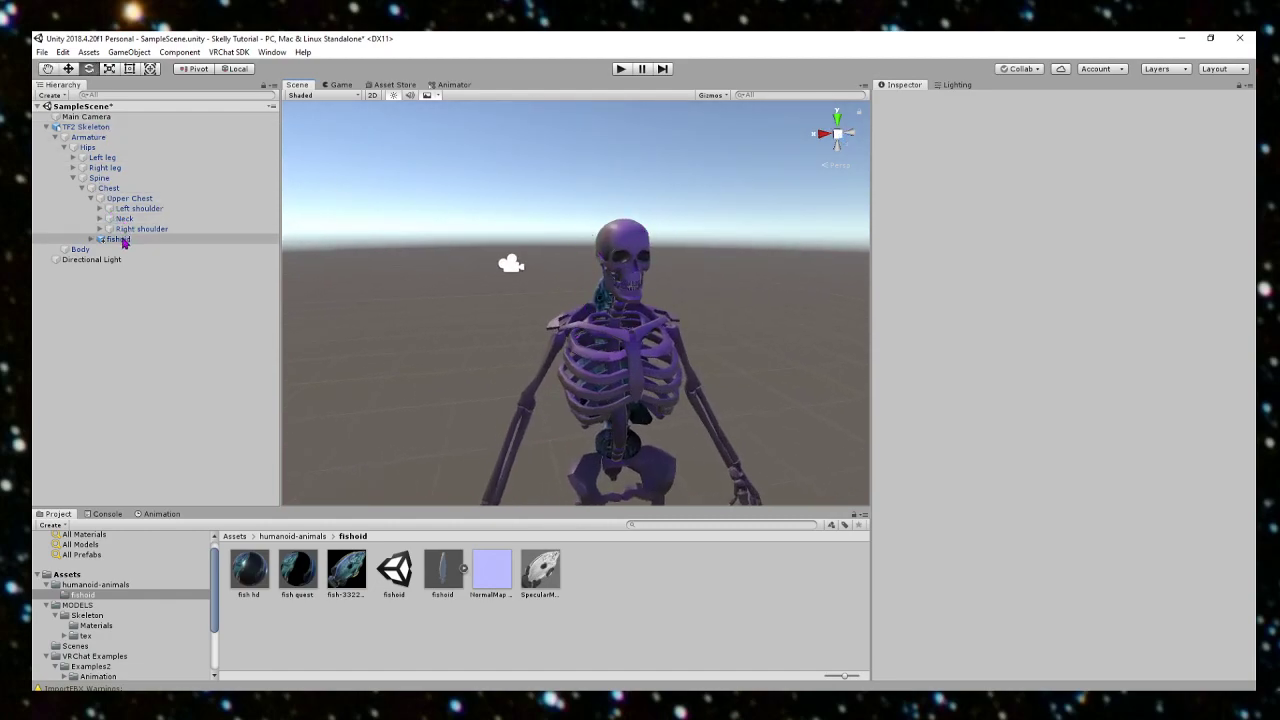
{"action": "left_click_drag", "start_coordinate": [84, 130], "coordinate": [753, 288]}
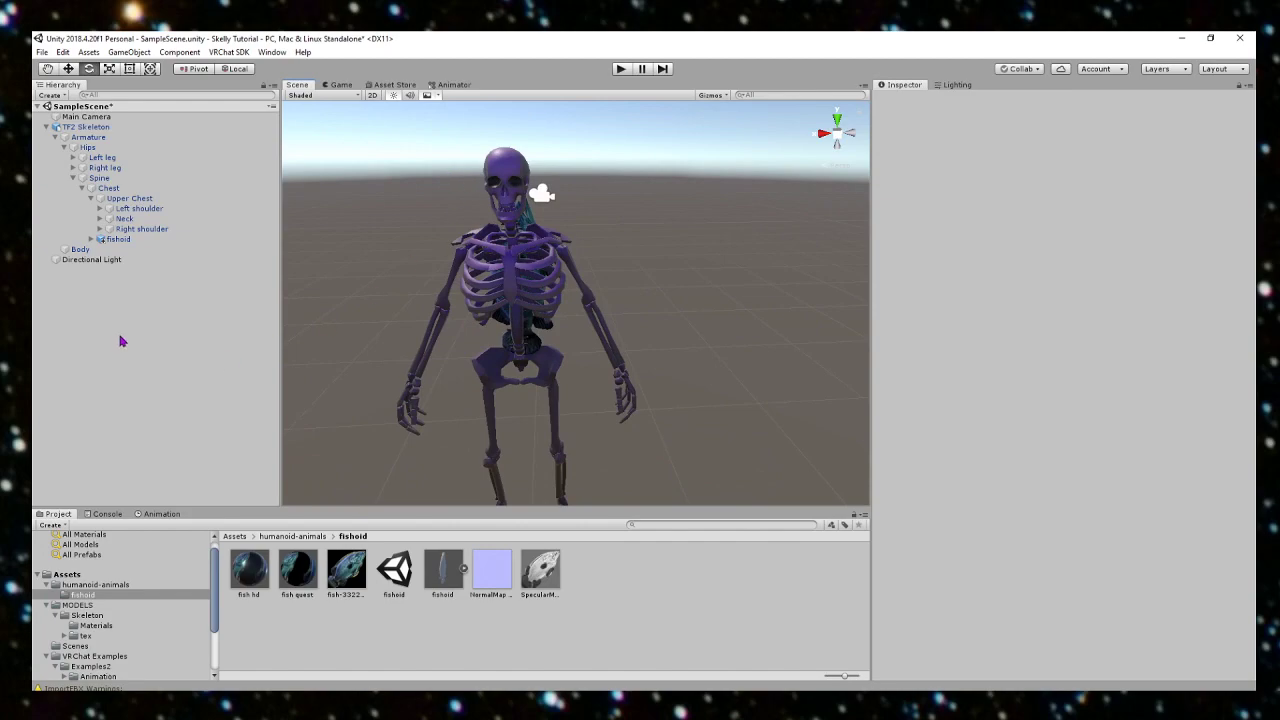
Step: Look through the armature's bones one by one, from the Hips to the shoulders, ending on the Upper Chest
{"action": "left_click", "coordinate": [88, 147]}
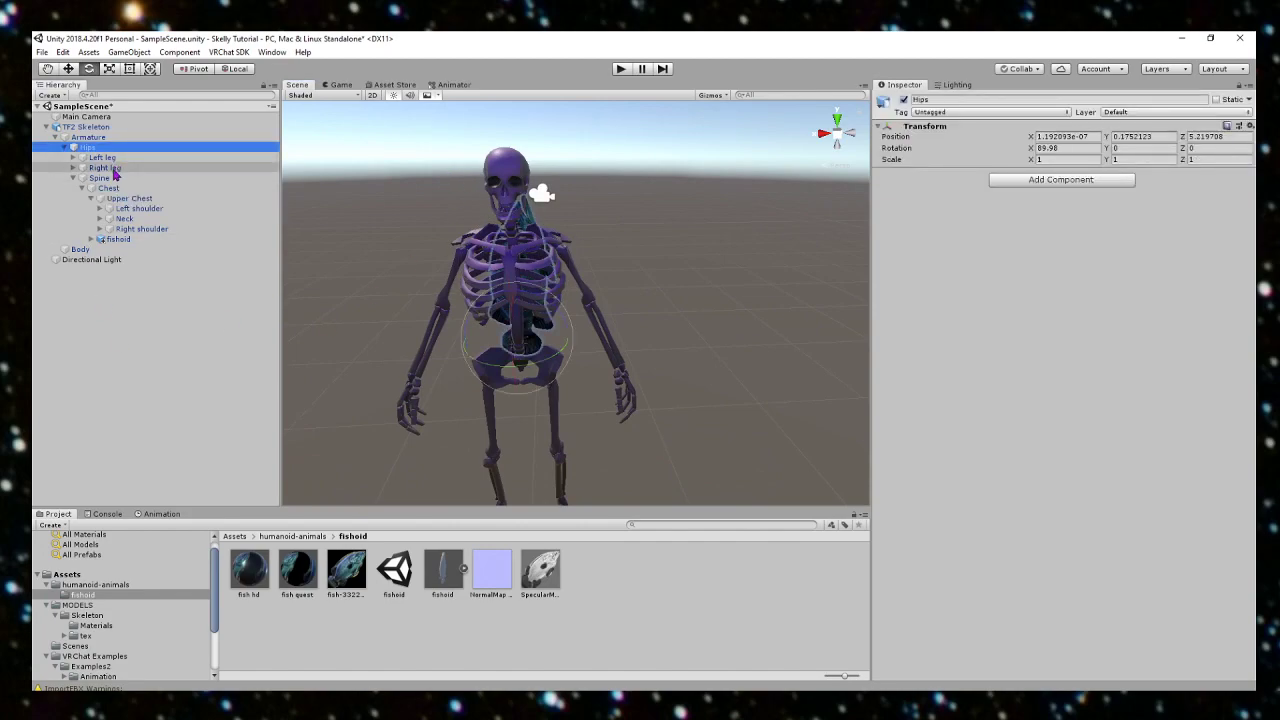
{"action": "left_click", "coordinate": [164, 207]}
{"action": "left_click", "coordinate": [162, 239]}
{"action": "left_click", "coordinate": [149, 209]}
{"action": "left_click", "coordinate": [109, 179]}
{"action": "left_click", "coordinate": [108, 167]}
{"action": "left_click", "coordinate": [113, 151]}
{"action": "left_click", "coordinate": [116, 140]}
{"action": "left_click", "coordinate": [137, 222]}
{"action": "left_click", "coordinate": [149, 230]}
{"action": "left_click", "coordinate": [154, 208]}
{"action": "left_click", "coordinate": [152, 199]}
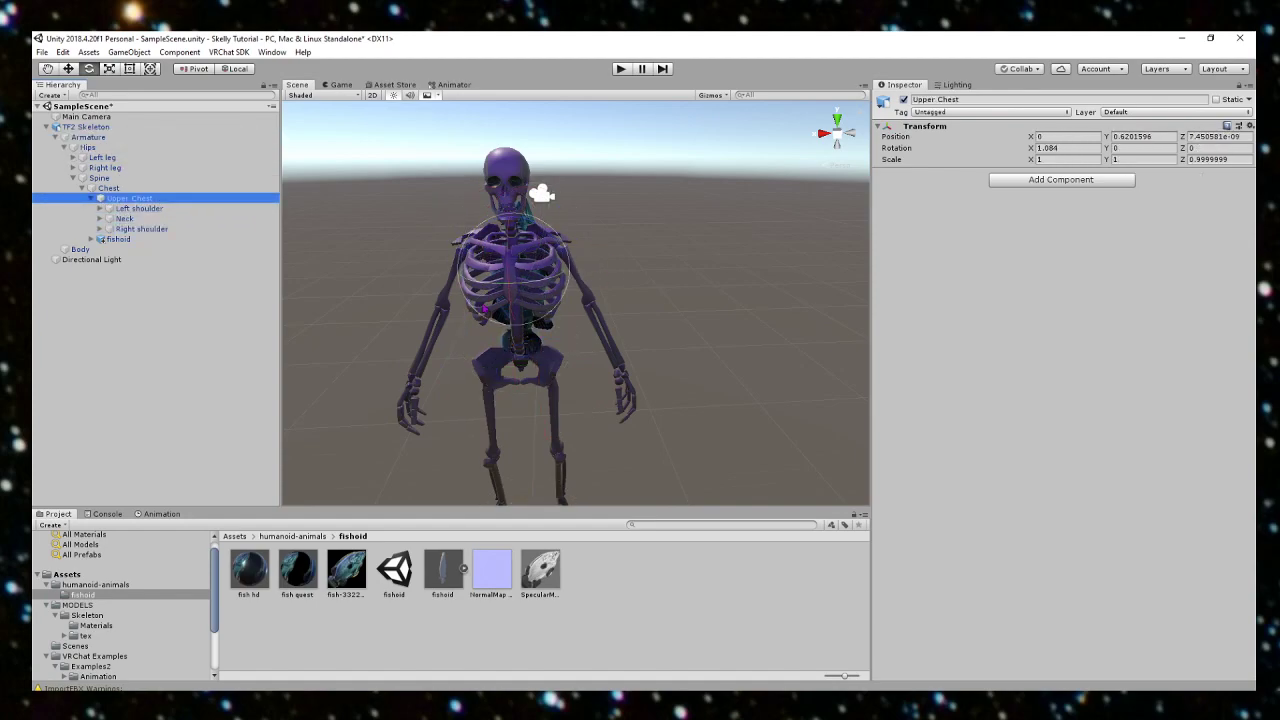
Step: Show the project's Assets root, switch to File Explorer and open the FBX OBJ folder inside Unity Assets
{"action": "right_click_drag", "start_coordinate": [645, 252], "coordinate": [536, 253]}
{"action": "left_click_drag", "start_coordinate": [549, 233], "coordinate": [365, 188], "text": "alt"}
{"action": "left_click_drag", "start_coordinate": [494, 282], "coordinate": [740, 246], "text": "alt"}
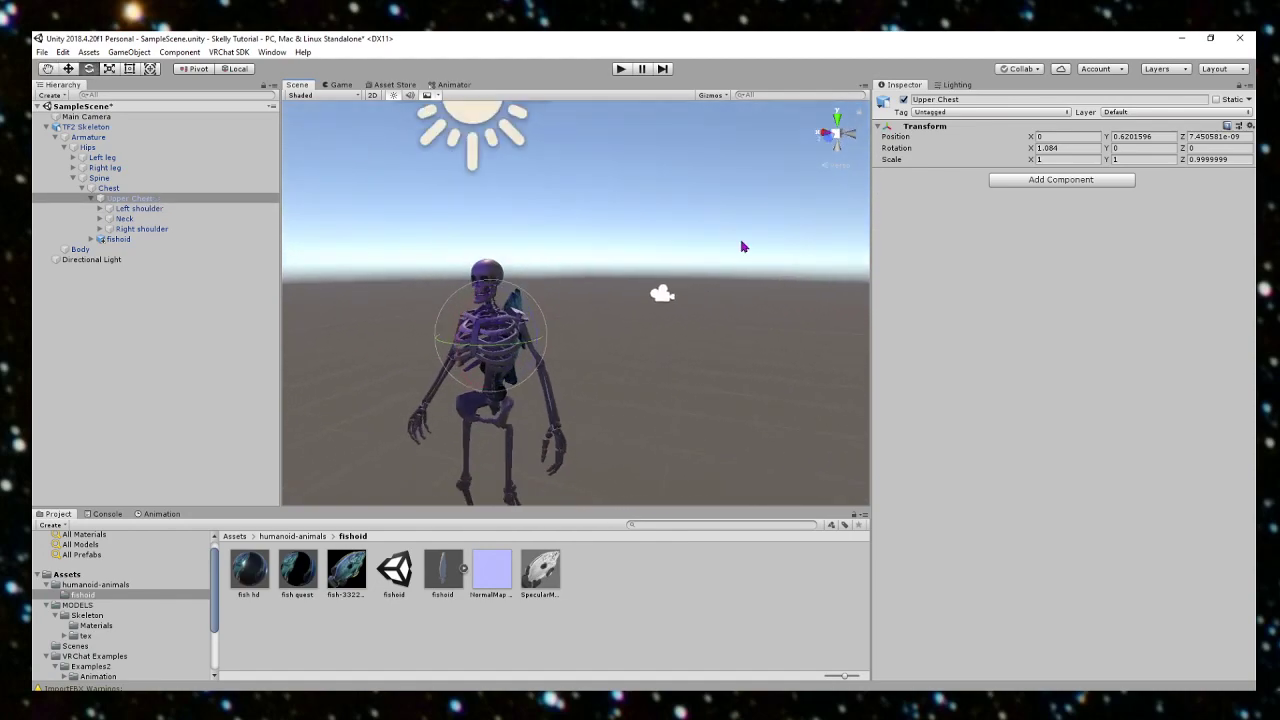
{"action": "left_click_drag", "start_coordinate": [577, 360], "coordinate": [659, 425], "text": "alt"}
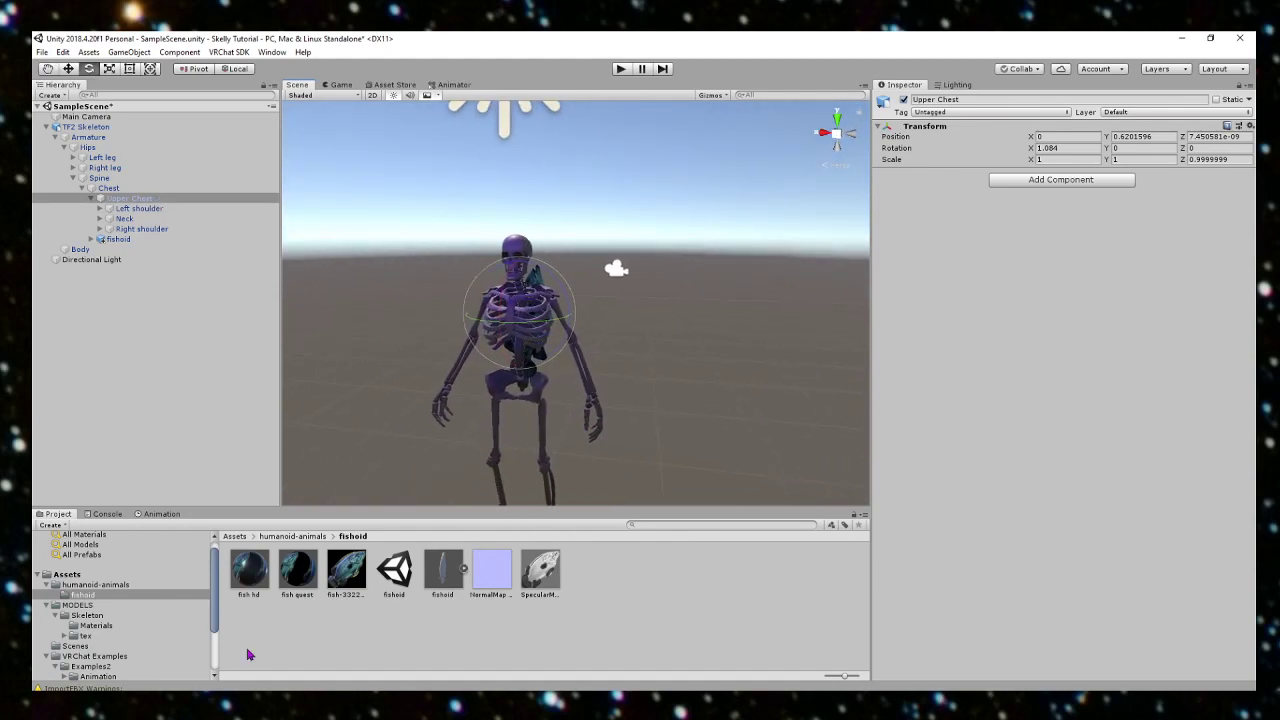
{"action": "left_click", "coordinate": [67, 574]}
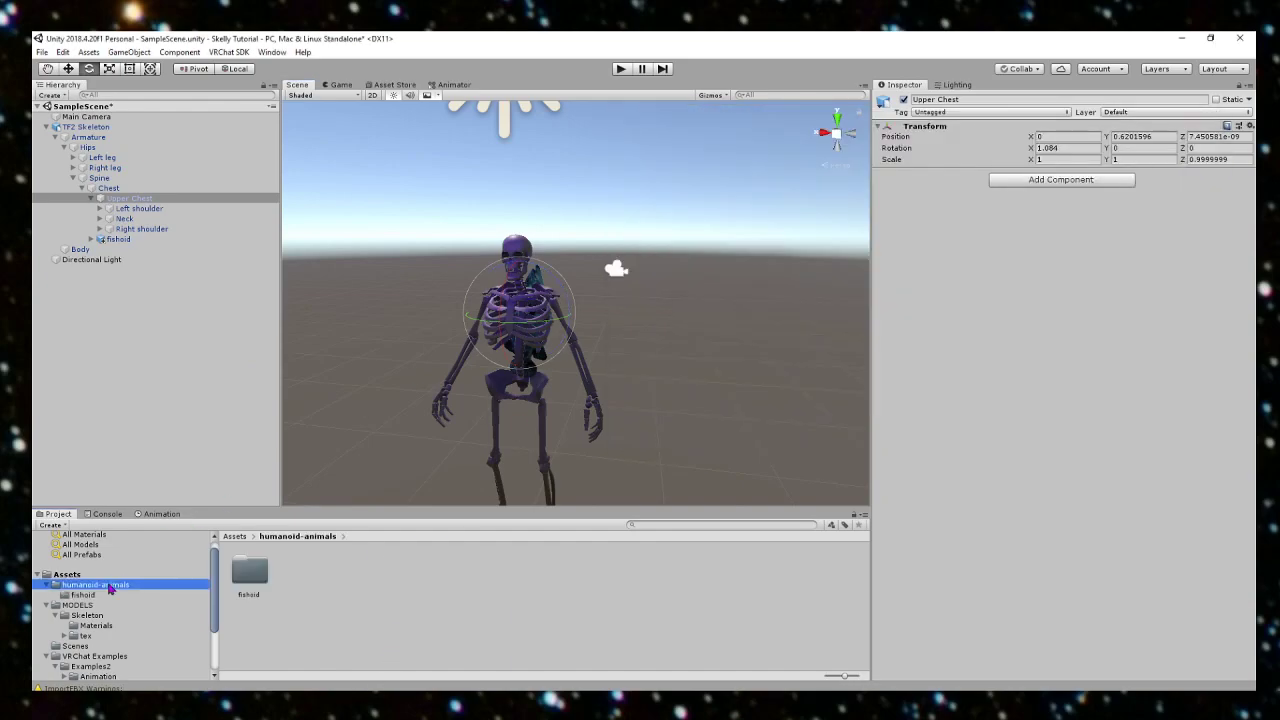
{"action": "key", "text": "alt+Tab"}
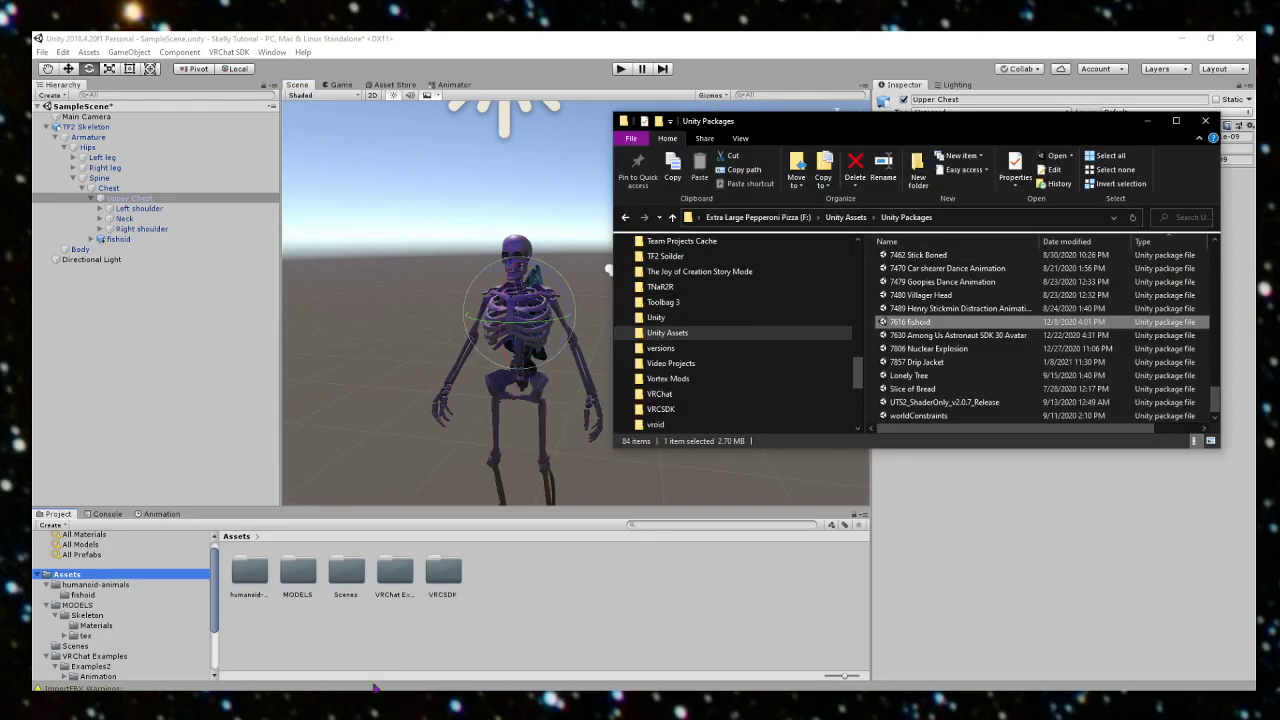
{"action": "left_click", "coordinate": [788, 338]}
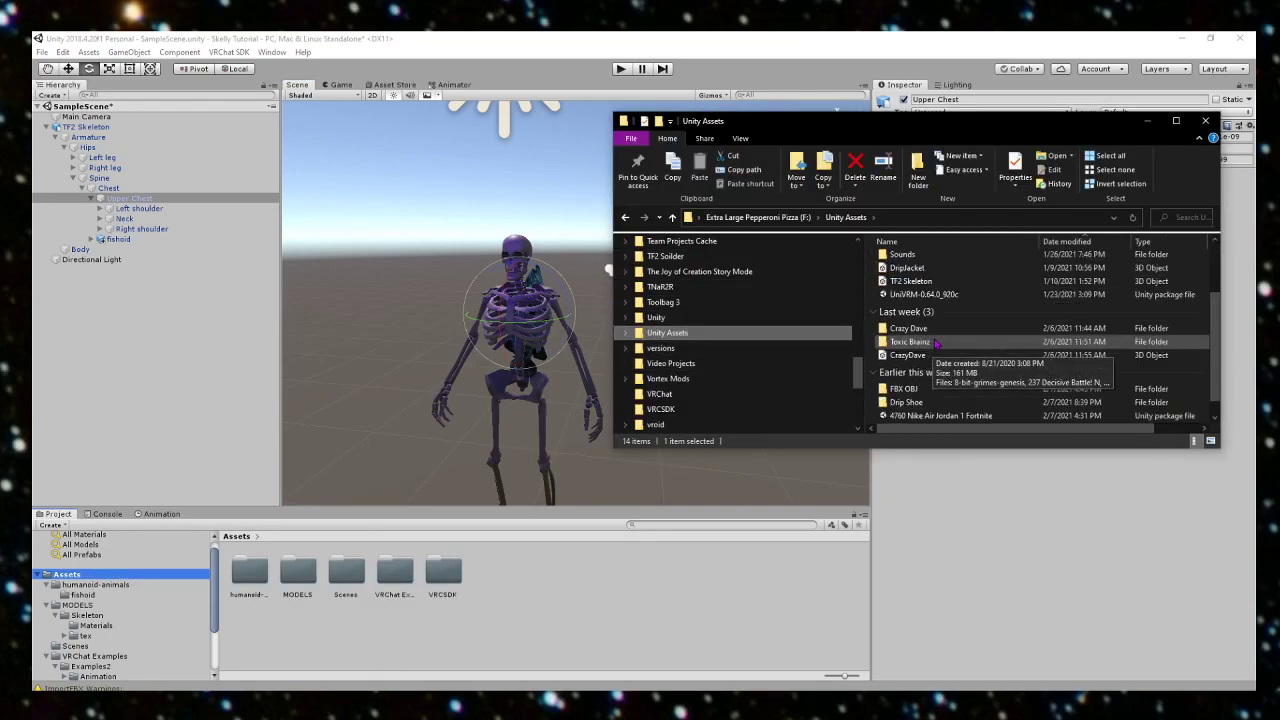
{"action": "double_click", "coordinate": [904, 389]}
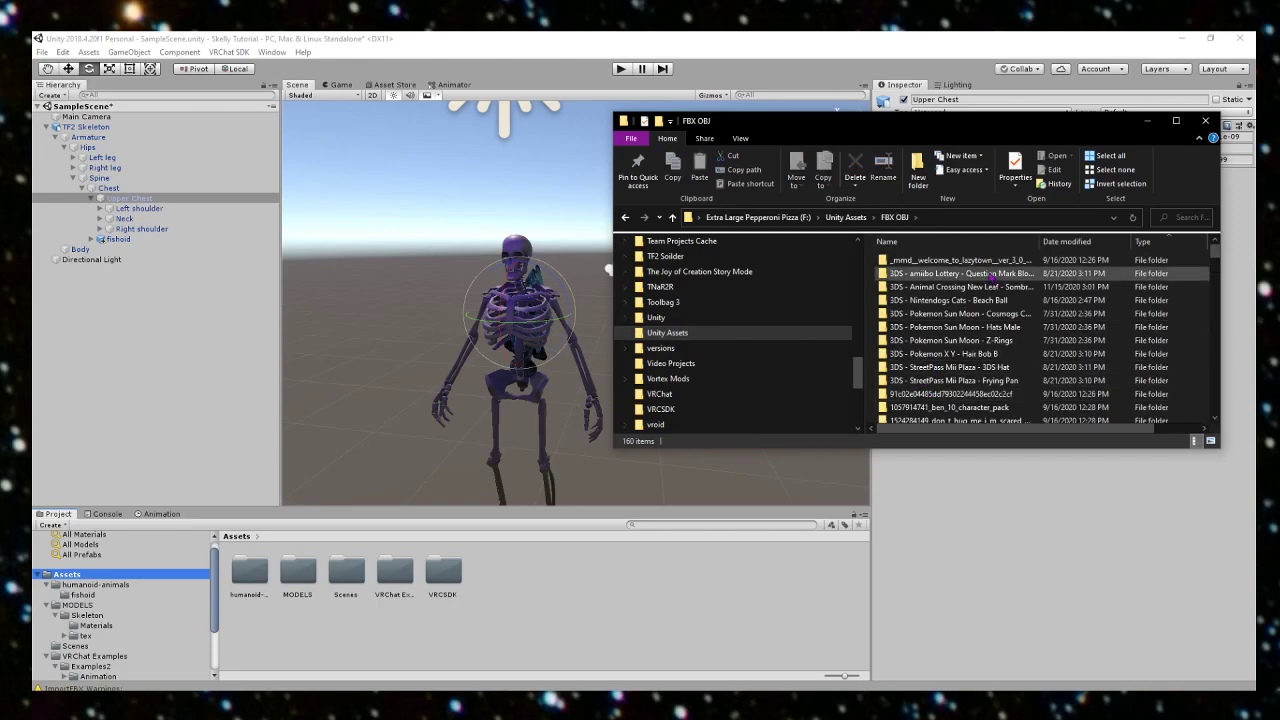
Step: Find the pepsi-can folder in FBX OBJ and import it into the Unity project's Assets folder
{"action": "scroll", "coordinate": [924, 322], "scroll_direction": "down", "scroll_amount": 5}
{"action": "scroll", "coordinate": [924, 322], "scroll_direction": "down", "scroll_amount": 5}
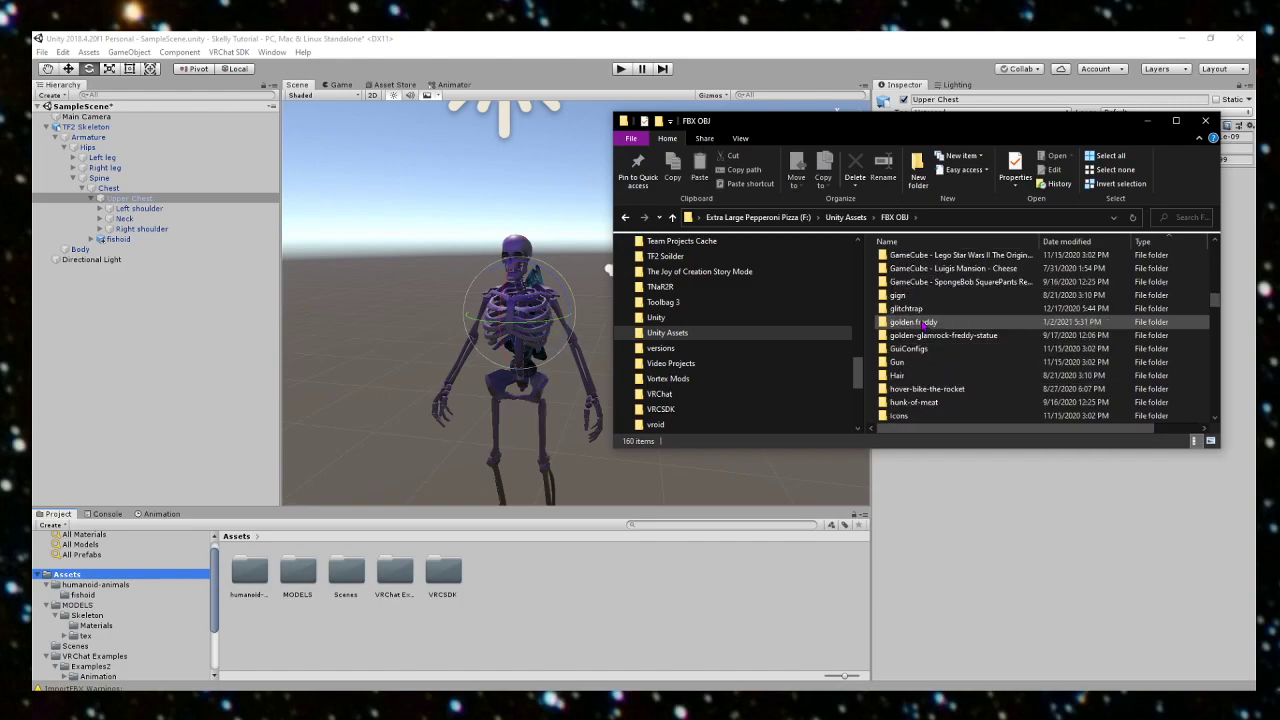
{"action": "scroll", "coordinate": [924, 324], "scroll_direction": "down", "scroll_amount": 5}
{"action": "scroll", "coordinate": [924, 323], "scroll_direction": "down", "scroll_amount": 12}
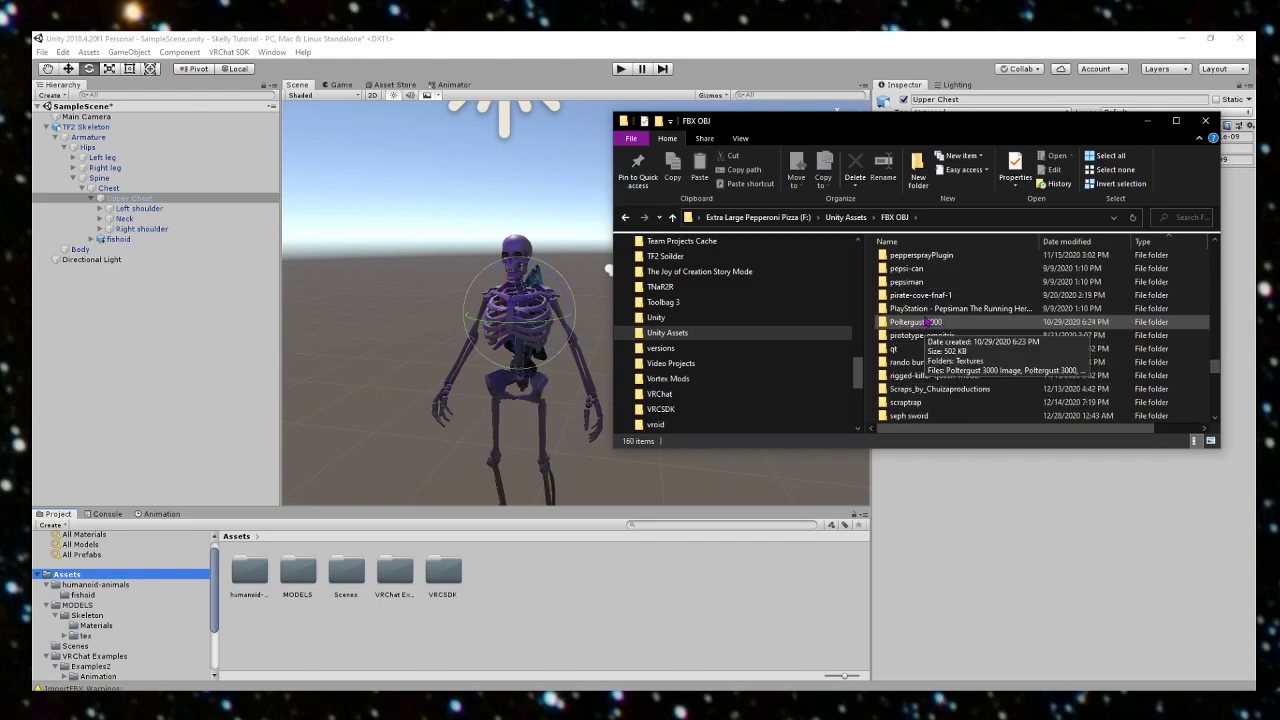
{"action": "left_click", "coordinate": [944, 269]}
{"action": "left_click_drag", "start_coordinate": [934, 270], "coordinate": [520, 580]}
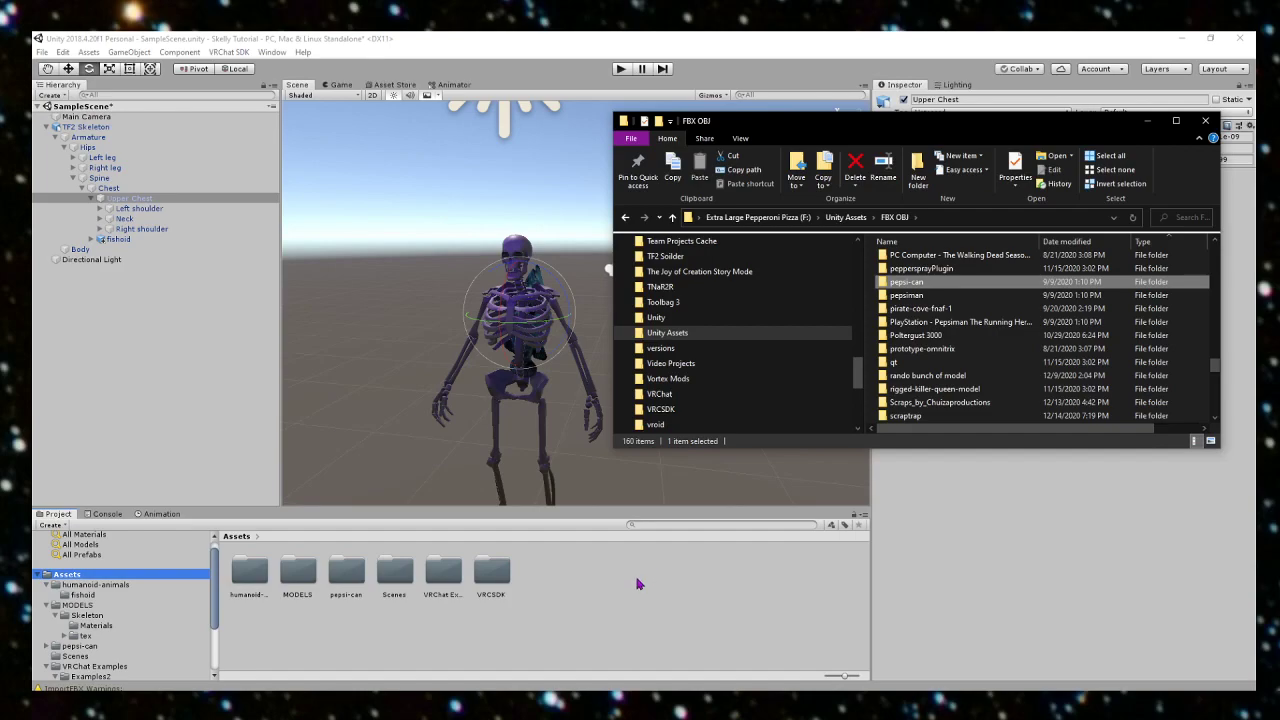
{"action": "left_click", "coordinate": [404, 603]}
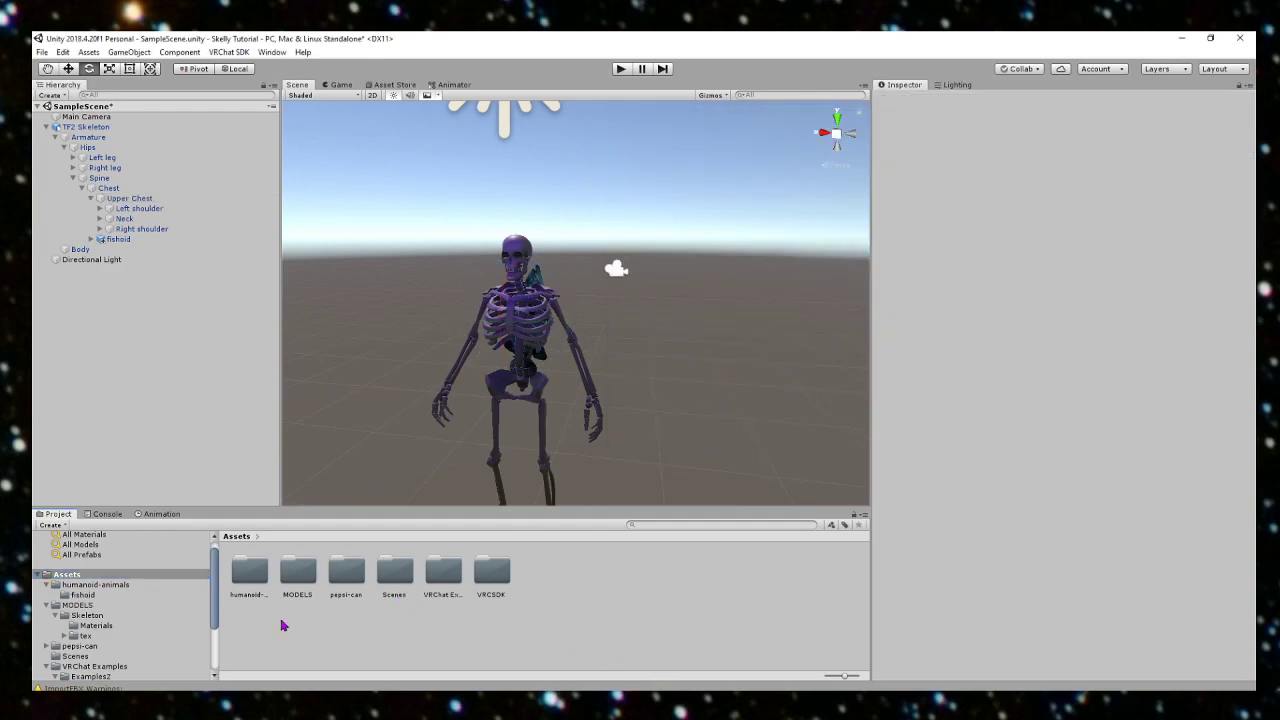
{"action": "left_click", "coordinate": [248, 586]}
{"action": "left_click", "coordinate": [101, 577]}
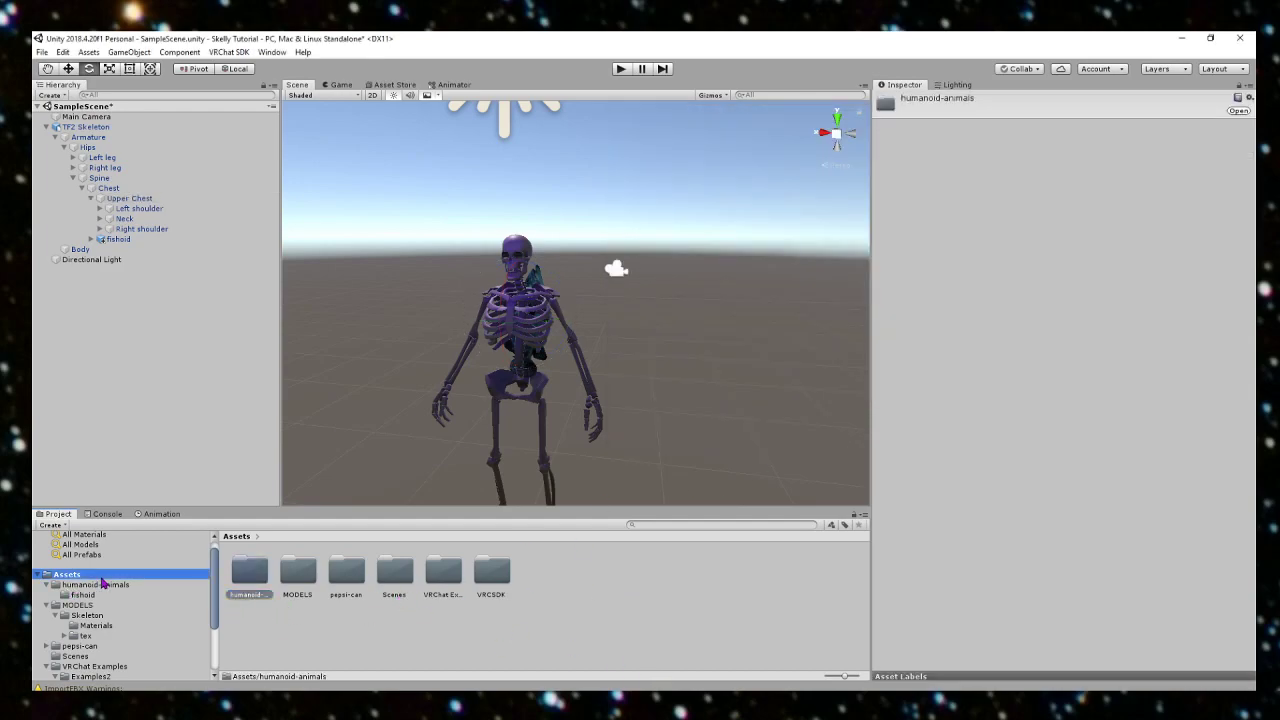
{"action": "key", "text": "alt+Tab"}
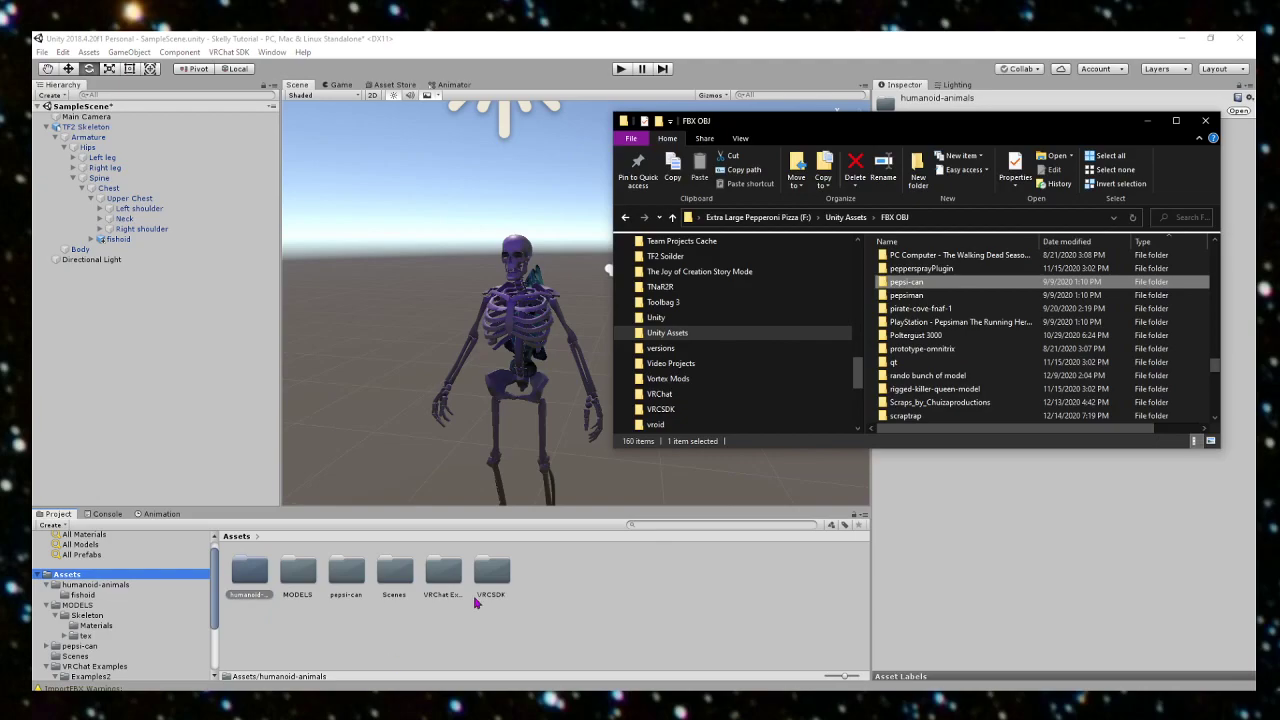
{"action": "left_click", "coordinate": [703, 339]}
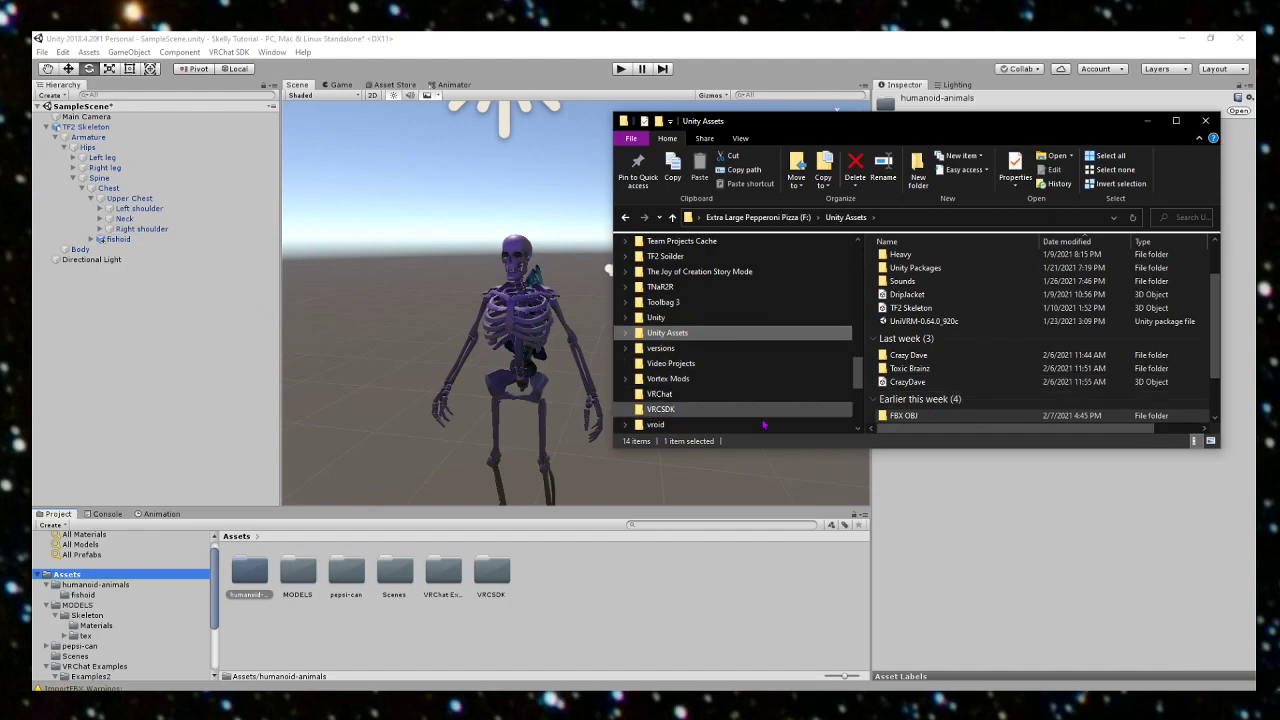
{"action": "left_click", "coordinate": [638, 613]}
Step: Inspect the contents of the imported pepsi-can folder's source and textures subfolders
{"action": "double_click", "coordinate": [366, 578]}
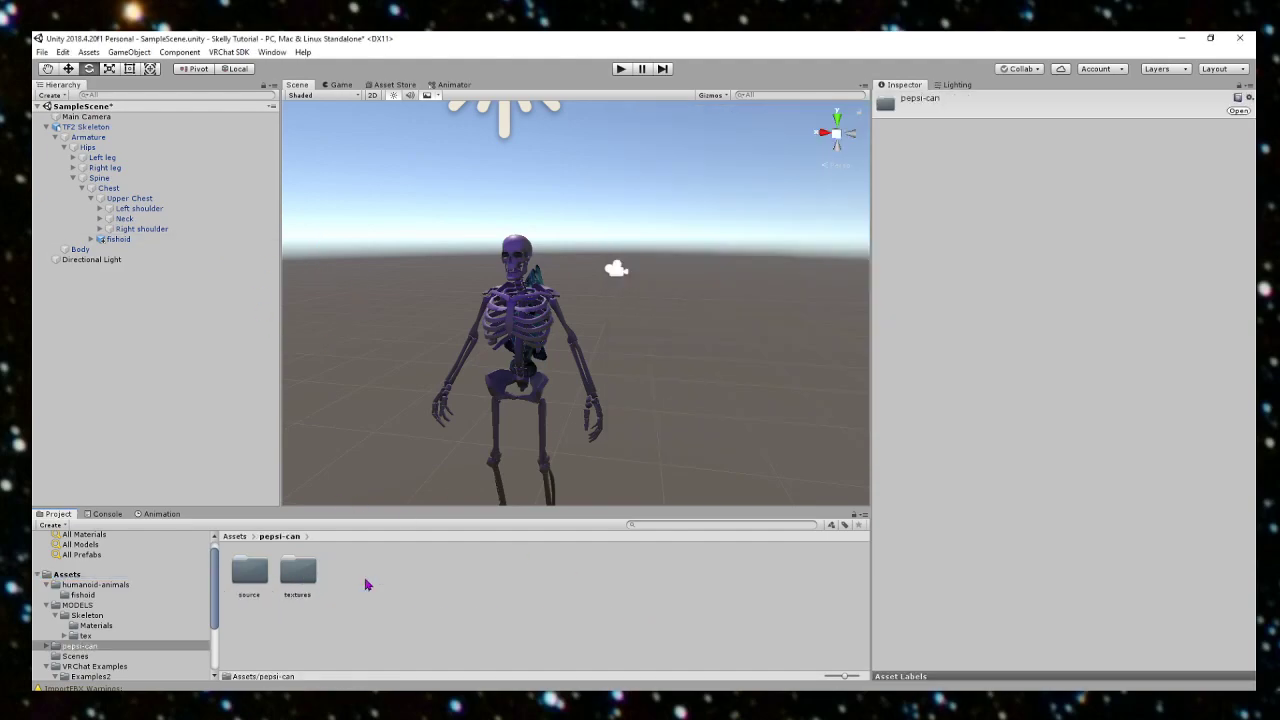
{"action": "double_click", "coordinate": [253, 585]}
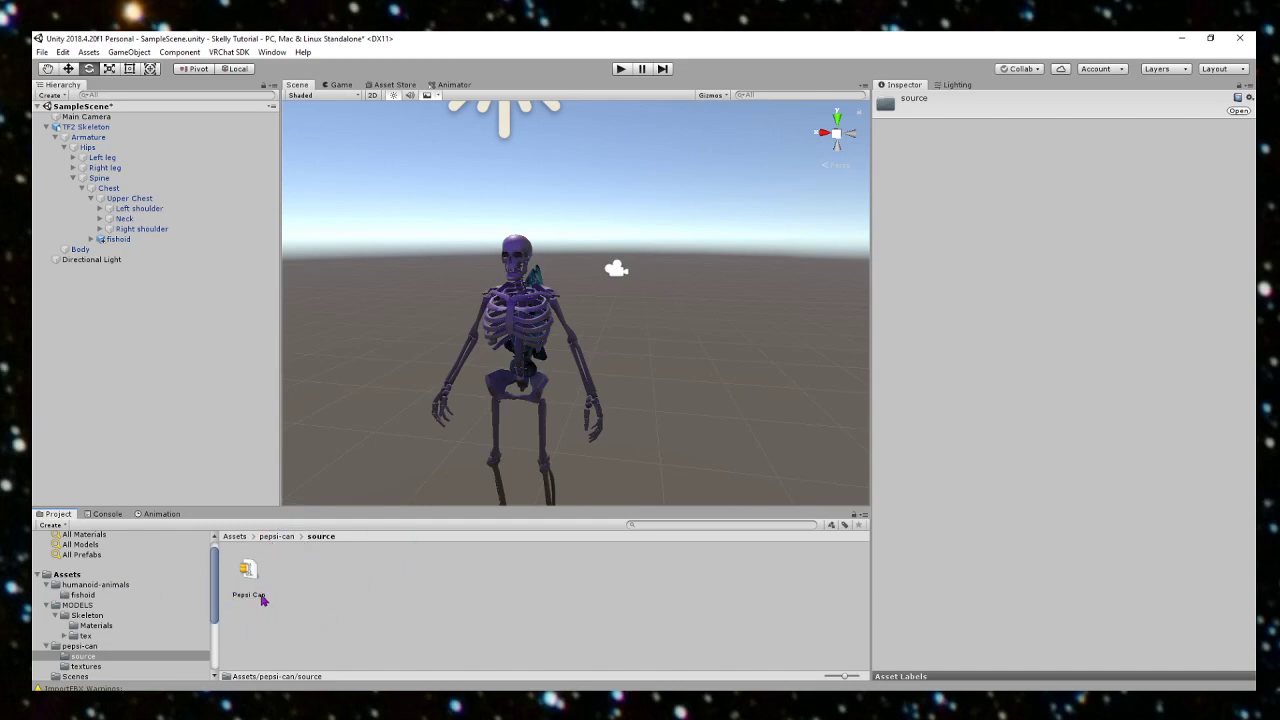
{"action": "left_click", "coordinate": [87, 647]}
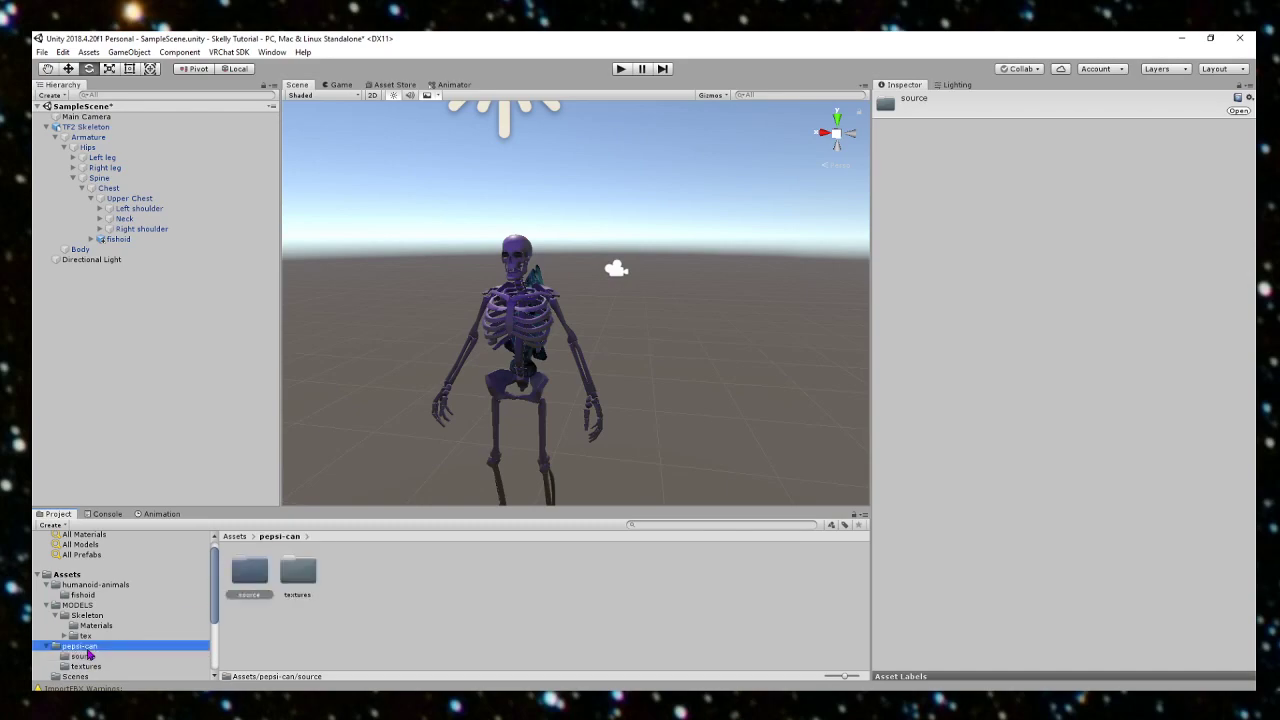
{"action": "double_click", "coordinate": [297, 572]}
{"action": "left_click", "coordinate": [88, 656]}
{"action": "left_click", "coordinate": [84, 648]}
Step: Switch to File Explorer and open the source folder of pepsi-can inside FBX OBJ
{"action": "mouse_move", "coordinate": [361, 688]}
{"action": "left_click", "coordinate": [361, 650]}
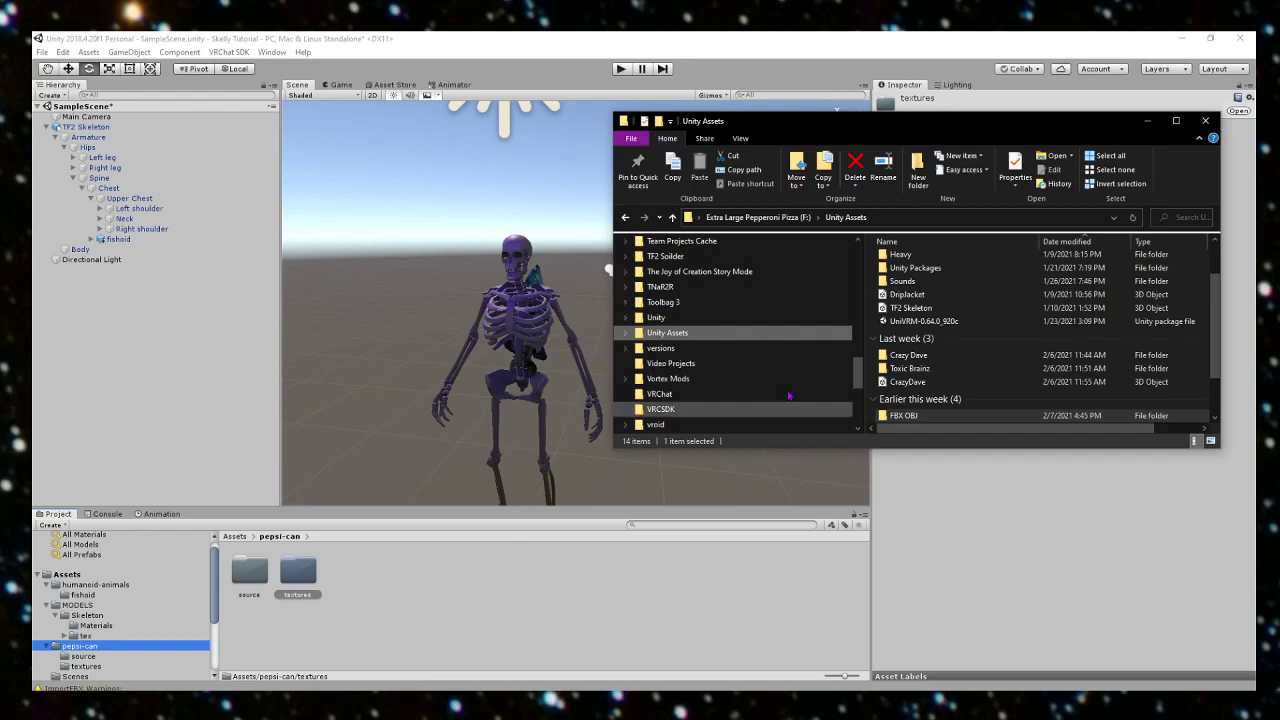
{"action": "double_click", "coordinate": [914, 420]}
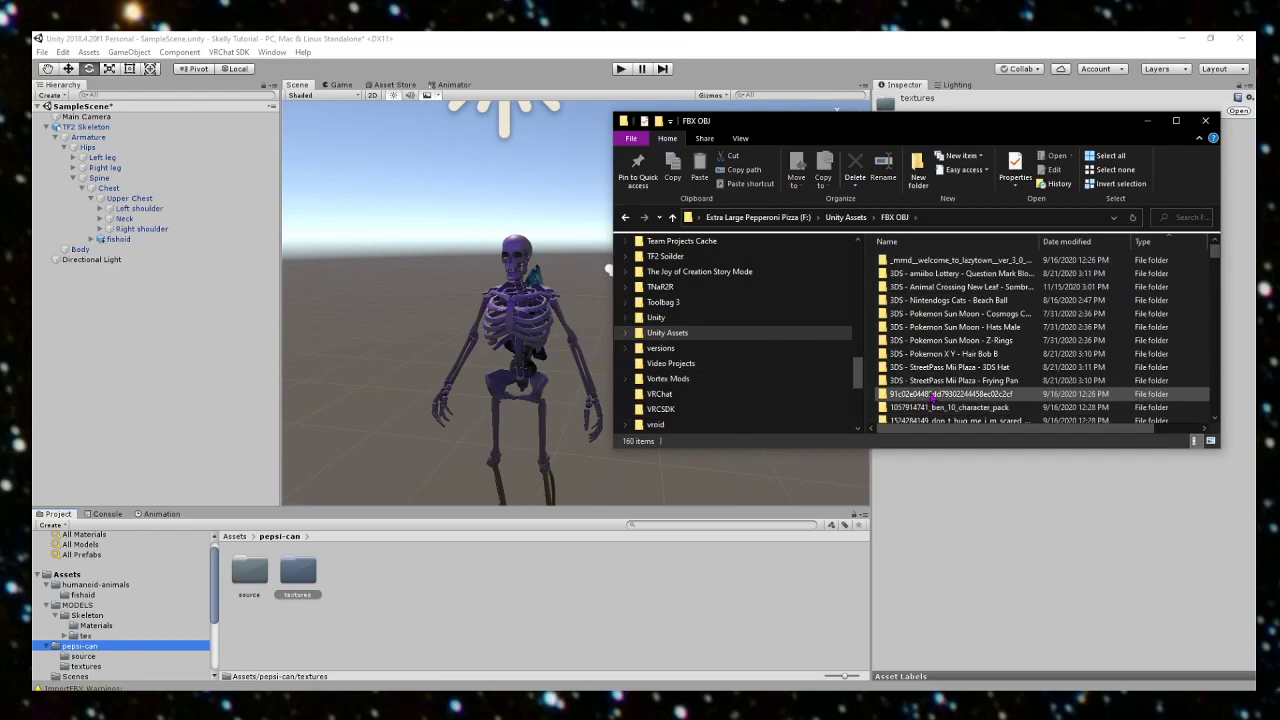
{"action": "scroll", "coordinate": [948, 349], "scroll_direction": "down", "scroll_amount": 20}
{"action": "scroll", "coordinate": [948, 349], "scroll_direction": "down", "scroll_amount": 8}
{"action": "scroll", "coordinate": [943, 309], "scroll_direction": "up", "scroll_amount": 11}
{"action": "double_click", "coordinate": [912, 283]}
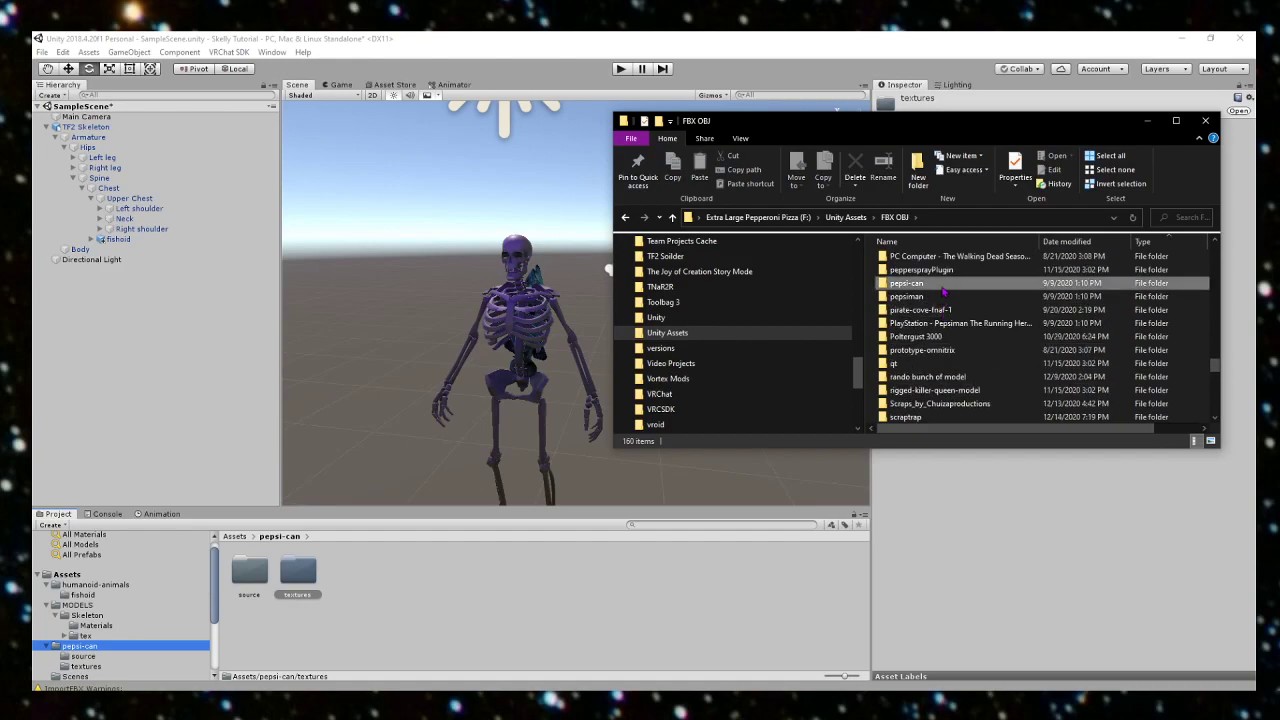
{"action": "double_click", "coordinate": [914, 263]}
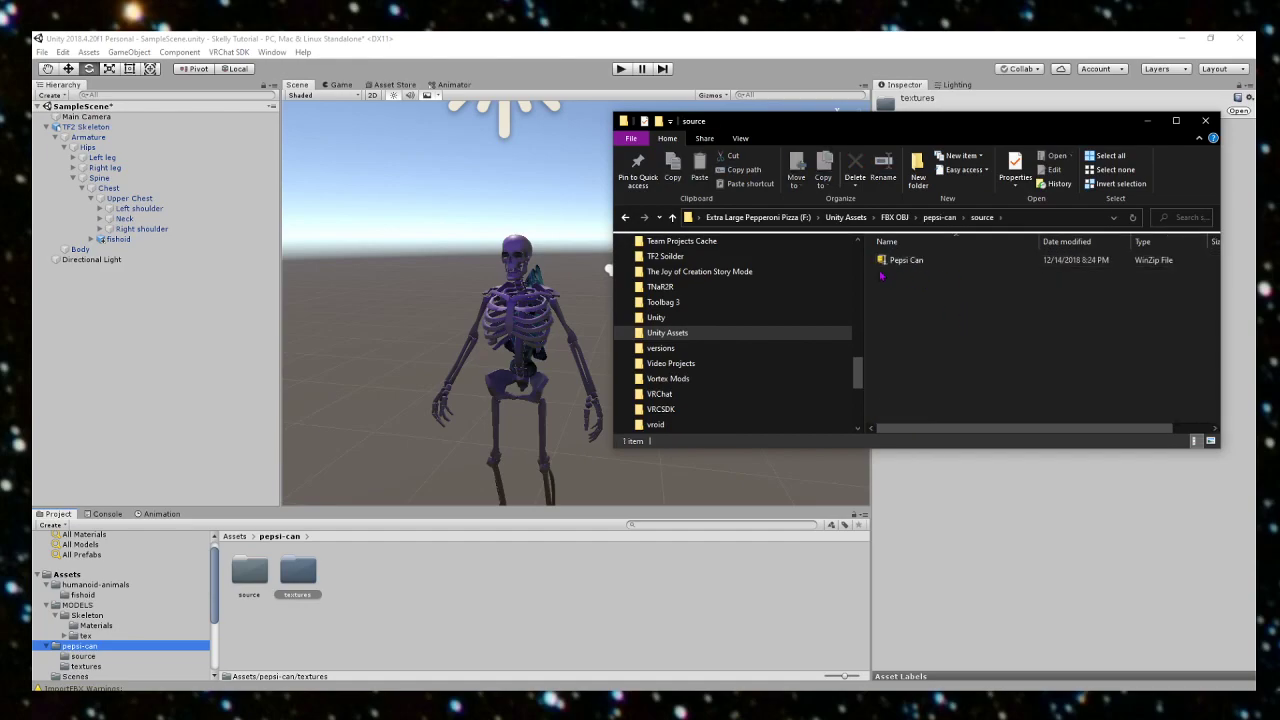
Step: Extract the Pepsi Can archive in place and import the extracted 3D object into the Unity project's pepsi-can folder
{"action": "right_click", "coordinate": [926, 261]}
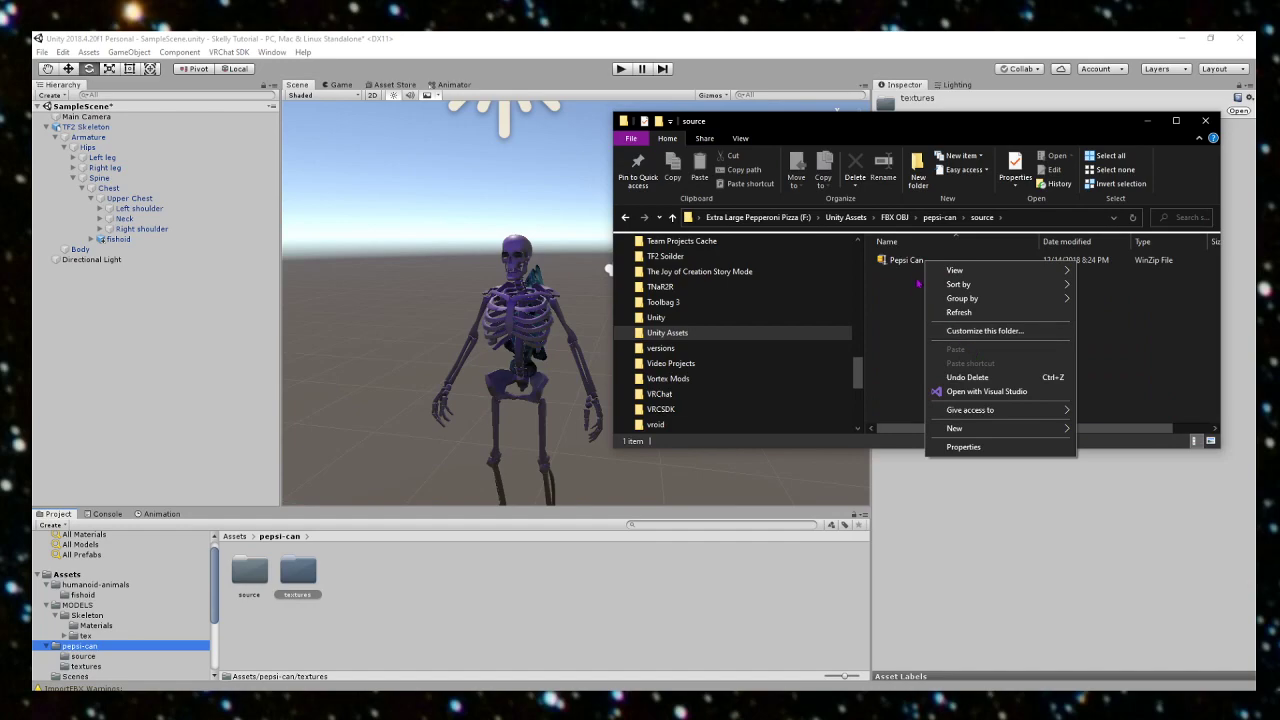
{"action": "left_click", "coordinate": [914, 268]}
{"action": "right_click", "coordinate": [914, 266]}
{"action": "left_click", "coordinate": [940, 374]}
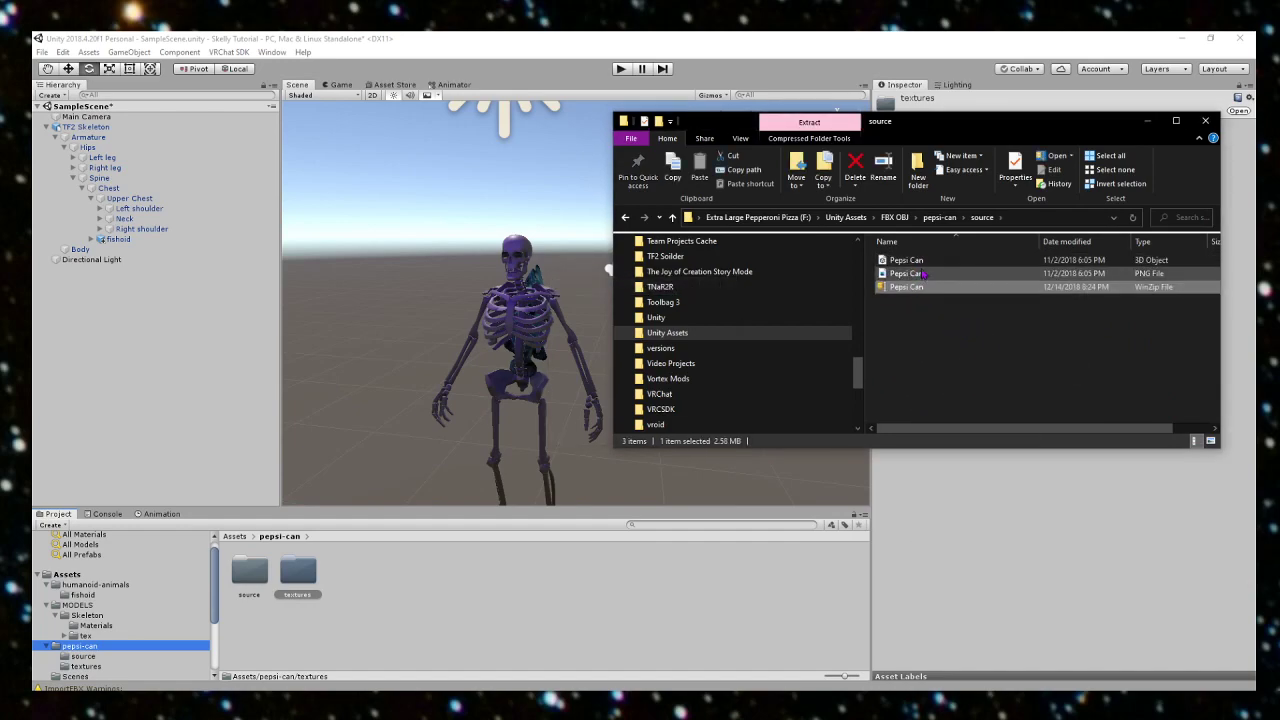
{"action": "left_click_drag", "start_coordinate": [926, 261], "coordinate": [378, 588]}
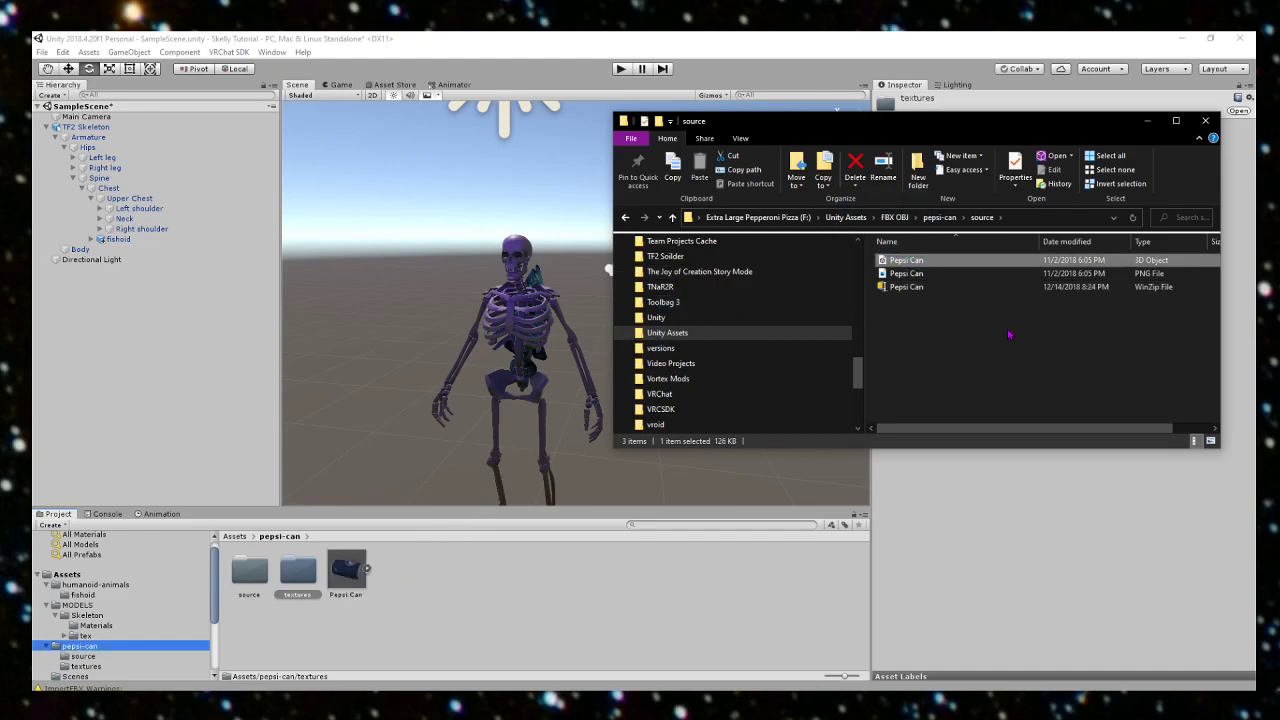
{"action": "left_click", "coordinate": [898, 288]}
{"action": "right_click", "coordinate": [903, 287]}
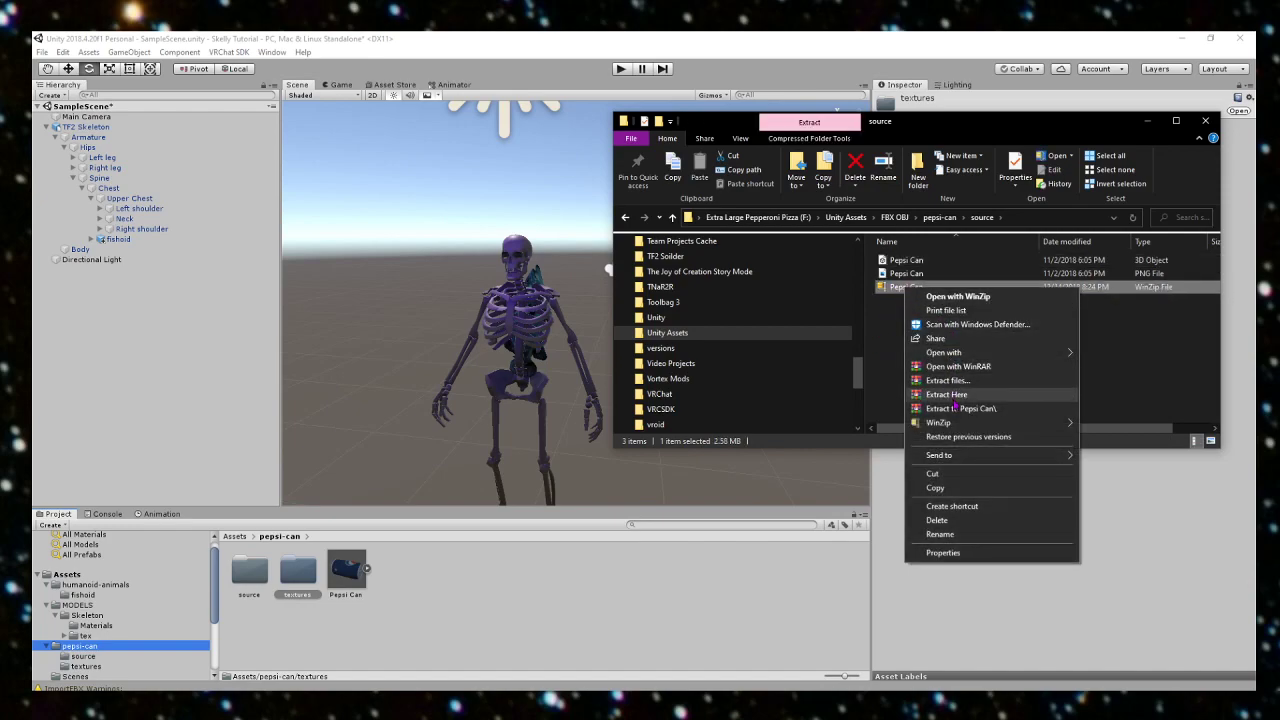
{"action": "left_click", "coordinate": [902, 352]}
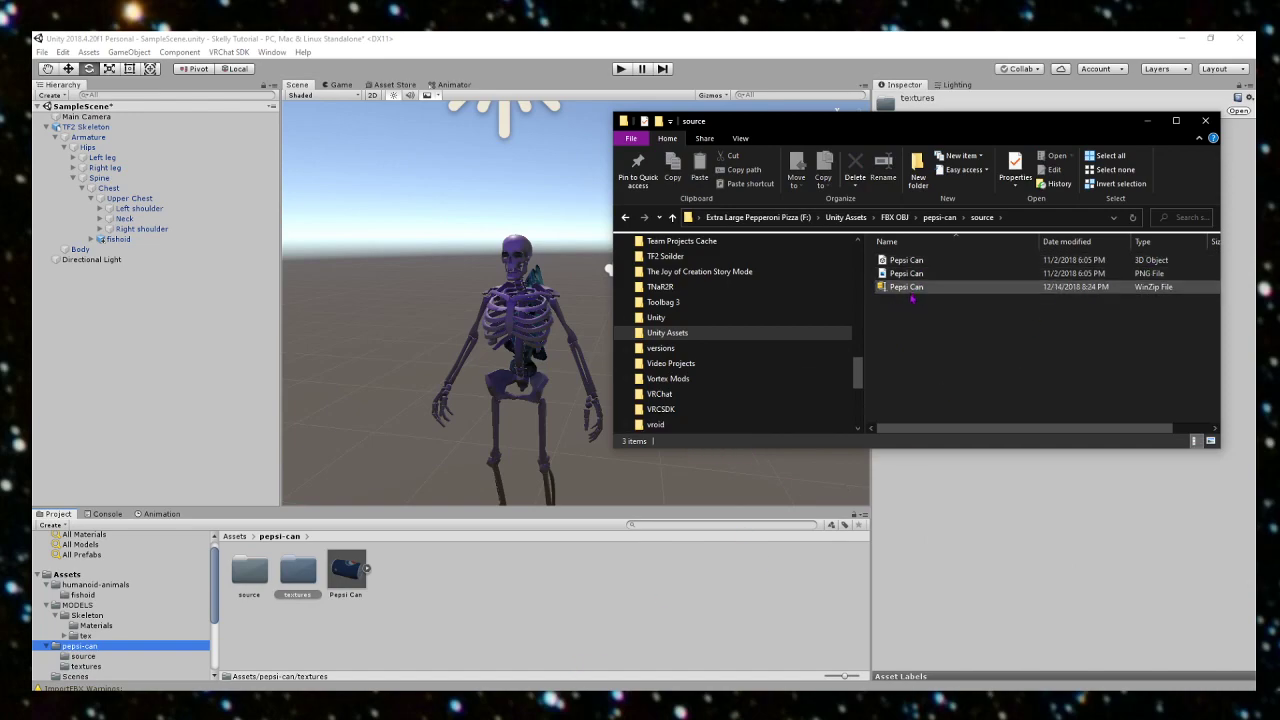
Step: Place the Pepsi Can model in the scene and set its position to 0, 0, 0
{"action": "left_click", "coordinate": [395, 596]}
{"action": "left_click_drag", "start_coordinate": [346, 578], "coordinate": [574, 360]}
{"action": "left_click", "coordinate": [109, 68]}
{"action": "left_click", "coordinate": [1057, 148]}
{"action": "type", "text": "0"}
{"action": "left_click", "coordinate": [1120, 148]}
{"action": "type", "text": "0"}
{"action": "left_click", "coordinate": [1192, 148]}
{"action": "type", "text": "0"}
Step: Scale the Pepsi Can to about 0.064, 0.064, 0.078 and move it beside the skeleton's left hand, about X -0.515, Y 0.813
{"action": "right_click_drag", "start_coordinate": [575, 382], "coordinate": [729, 454]}
{"action": "key", "text": "w"}
{"action": "key", "text": "a"}
{"action": "left_click_drag", "start_coordinate": [646, 388], "coordinate": [698, 255]}
{"action": "left_click", "coordinate": [68, 69]}
{"action": "key", "text": "d"}
{"action": "right_click_drag", "start_coordinate": [736, 260], "coordinate": [771, 385]}
{"action": "left_click", "coordinate": [657, 248]}
{"action": "left_click", "coordinate": [609, 323]}
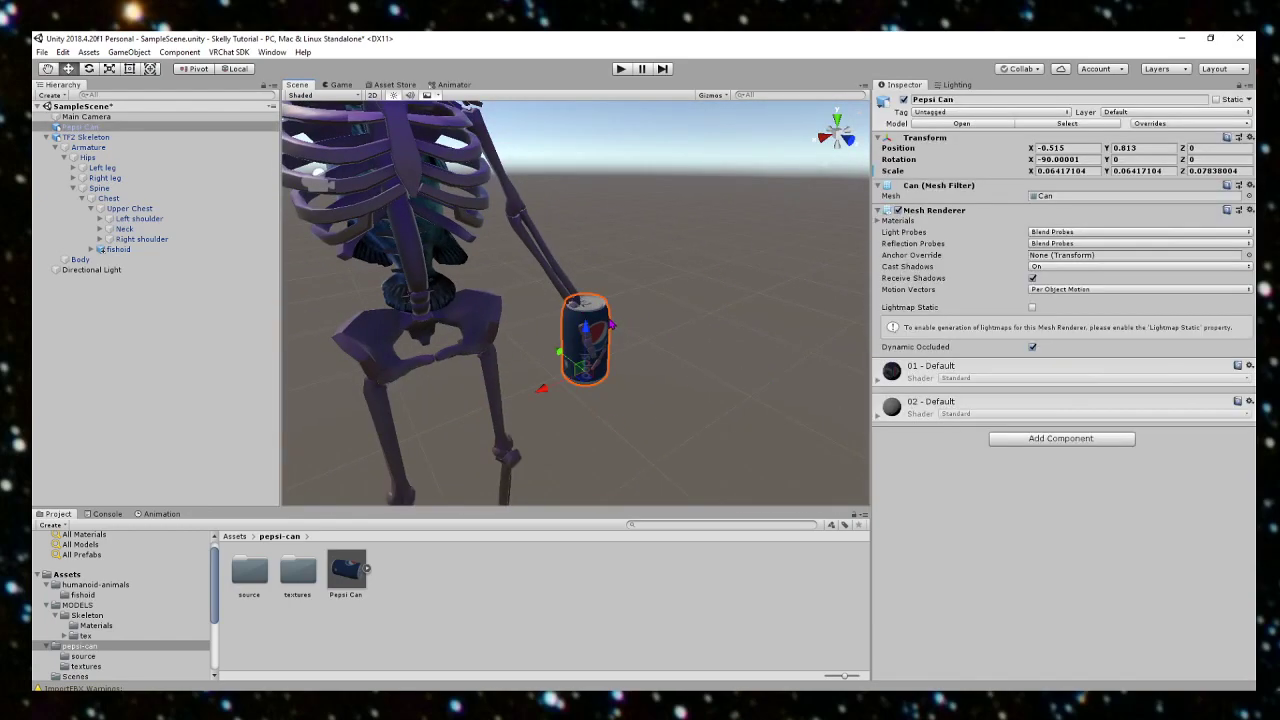
Step: Rotate the can to about -7.8 on X and move it into the left hand, about X -0.451, Y 0.963, Z -0.082
{"action": "left_click", "coordinate": [89, 68]}
{"action": "left_click_drag", "start_coordinate": [566, 353], "coordinate": [655, 437]}
{"action": "left_click", "coordinate": [68, 69]}
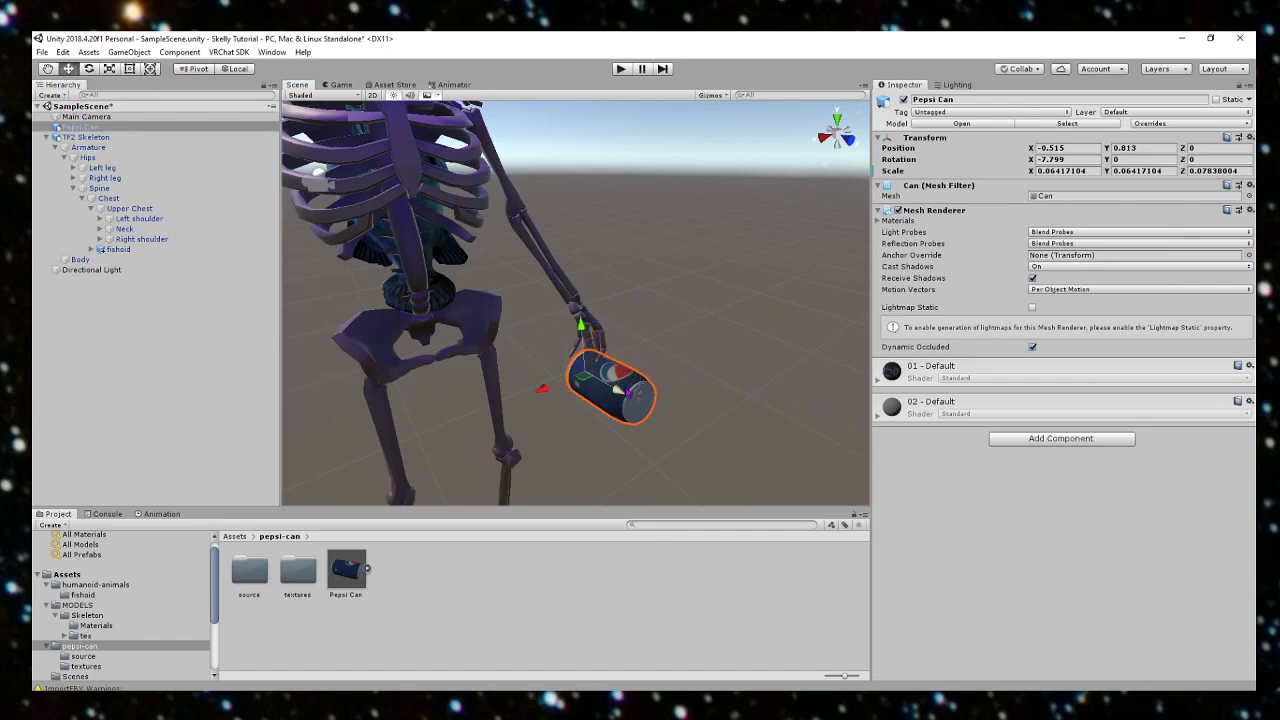
{"action": "left_click_drag", "start_coordinate": [617, 392], "coordinate": [541, 388]}
{"action": "left_click_drag", "start_coordinate": [557, 326], "coordinate": [555, 281]}
Step: Fine-tune the can's position within the hand's grip to about X -0.412, Y 0.958, Z -0.119
{"action": "left_click_drag", "start_coordinate": [651, 343], "coordinate": [770, 409], "text": "alt"}
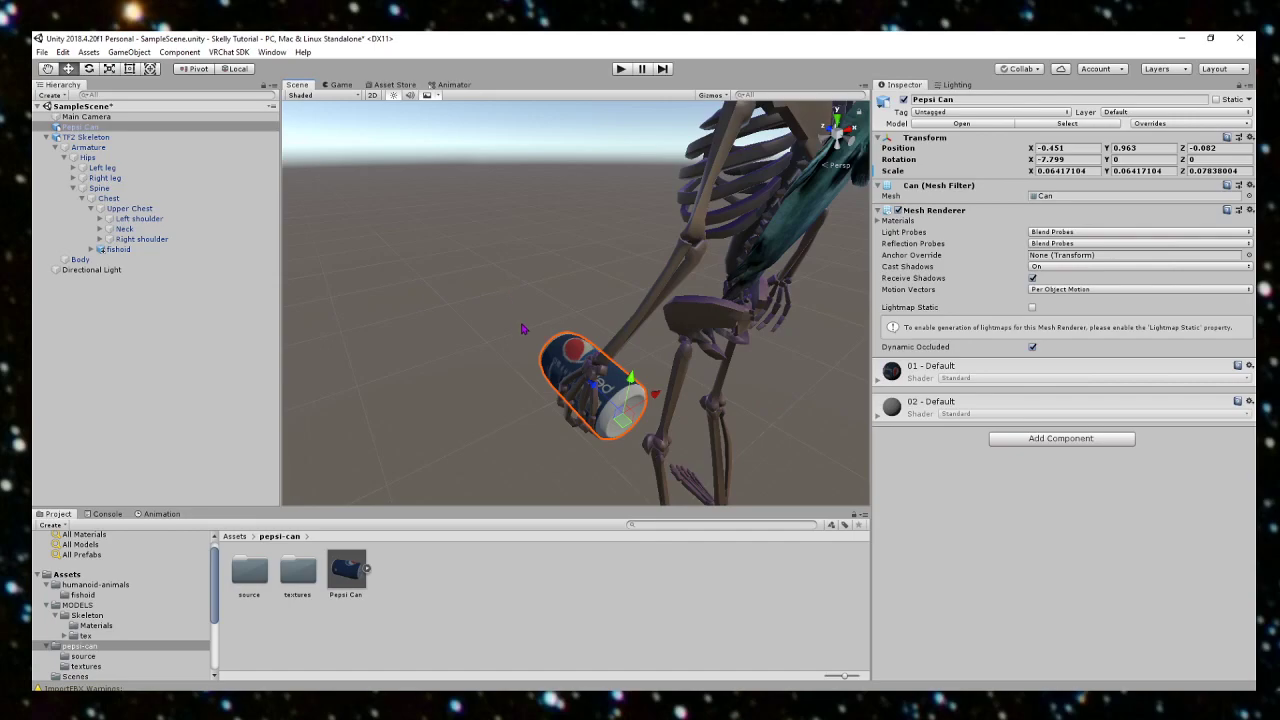
{"action": "left_click_drag", "start_coordinate": [492, 381], "coordinate": [457, 395], "text": "alt"}
{"action": "left_click_drag", "start_coordinate": [568, 363], "coordinate": [576, 361]}
{"action": "left_click_drag", "start_coordinate": [508, 335], "coordinate": [511, 345]}
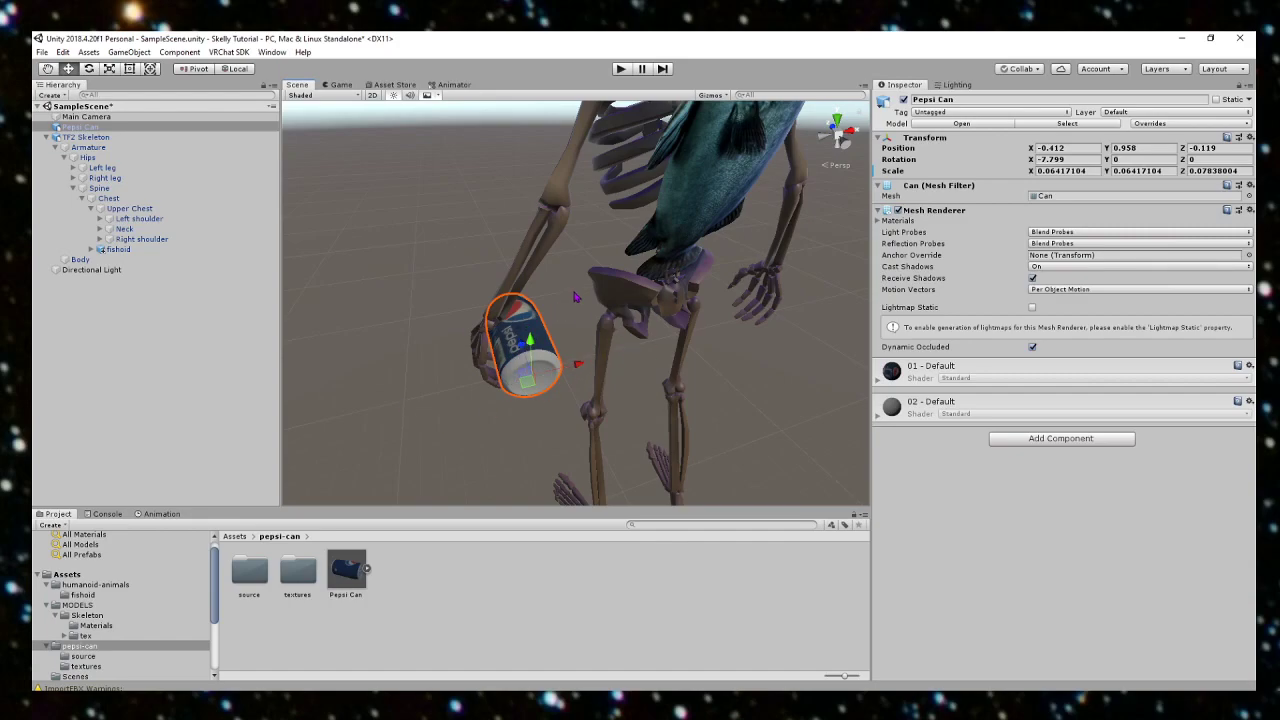
Step: Examine how the can sits in the skeleton's left hand from several sides and distances
{"action": "left_click_drag", "start_coordinate": [565, 315], "coordinate": [709, 359], "text": "alt"}
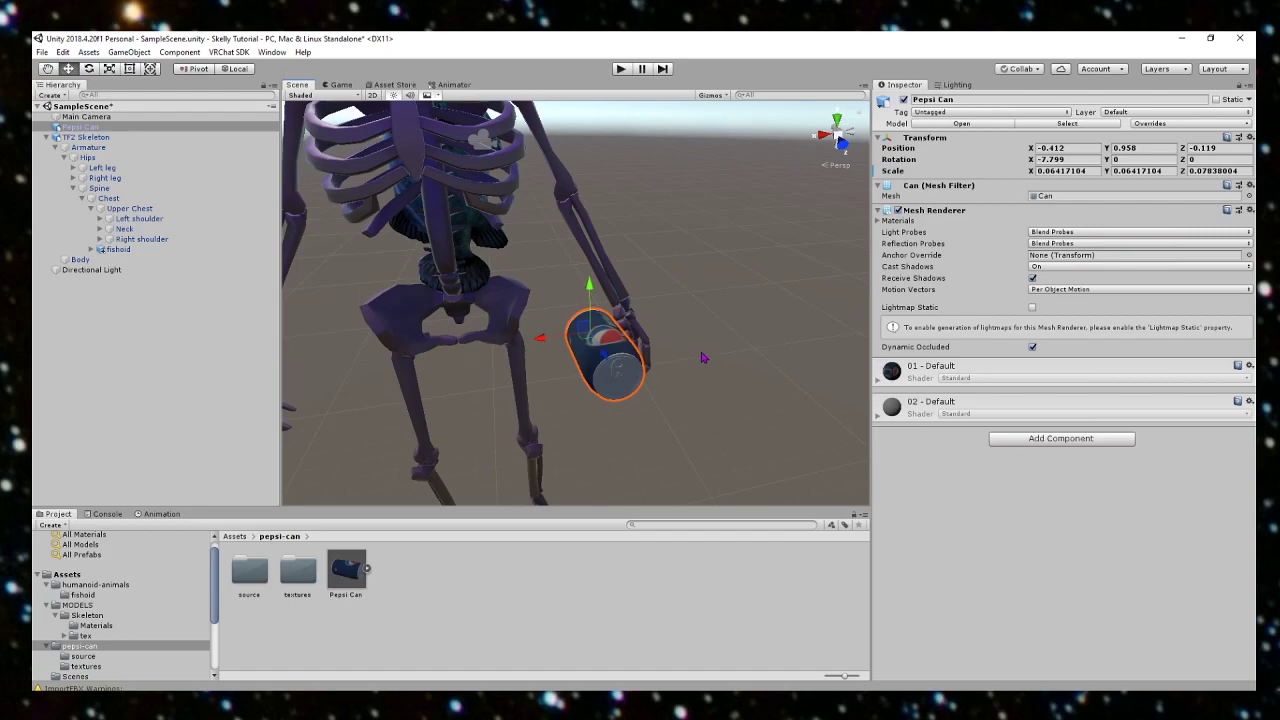
{"action": "right_click_drag", "start_coordinate": [704, 362], "coordinate": [670, 326], "text": "alt"}
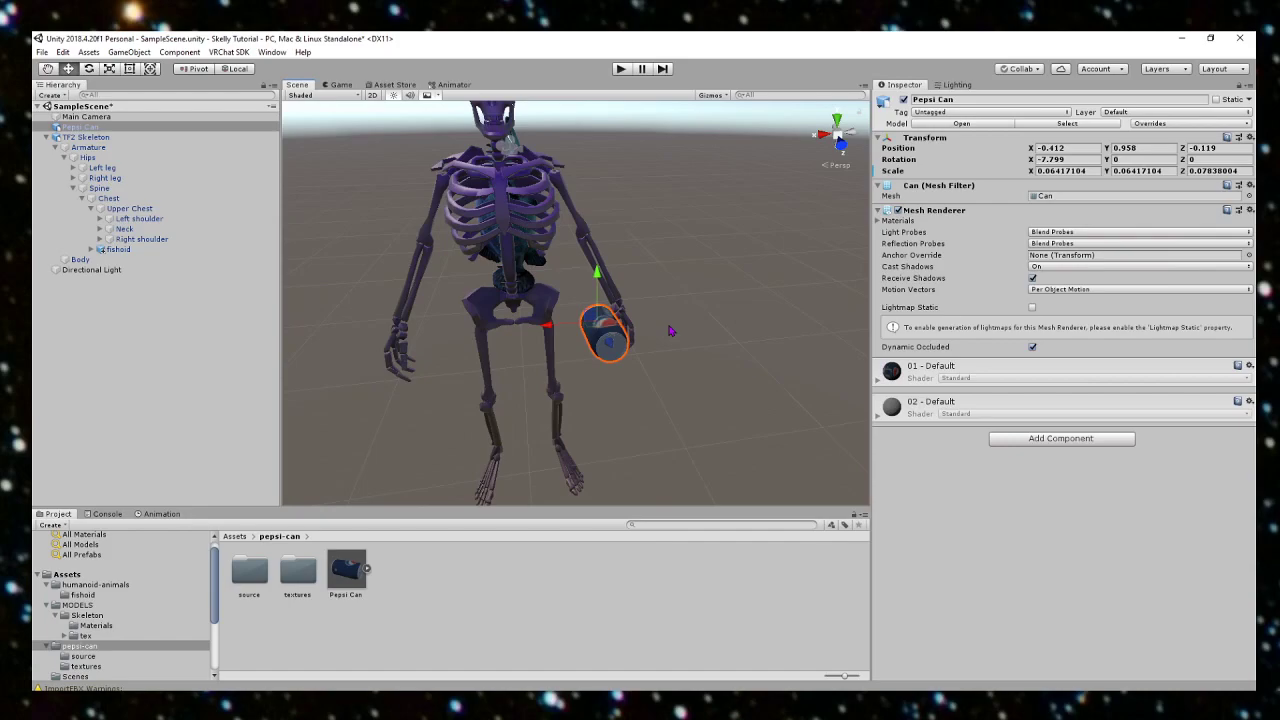
{"action": "key", "text": "s"}
{"action": "right_click_drag", "start_coordinate": [693, 302], "coordinate": [692, 291]}
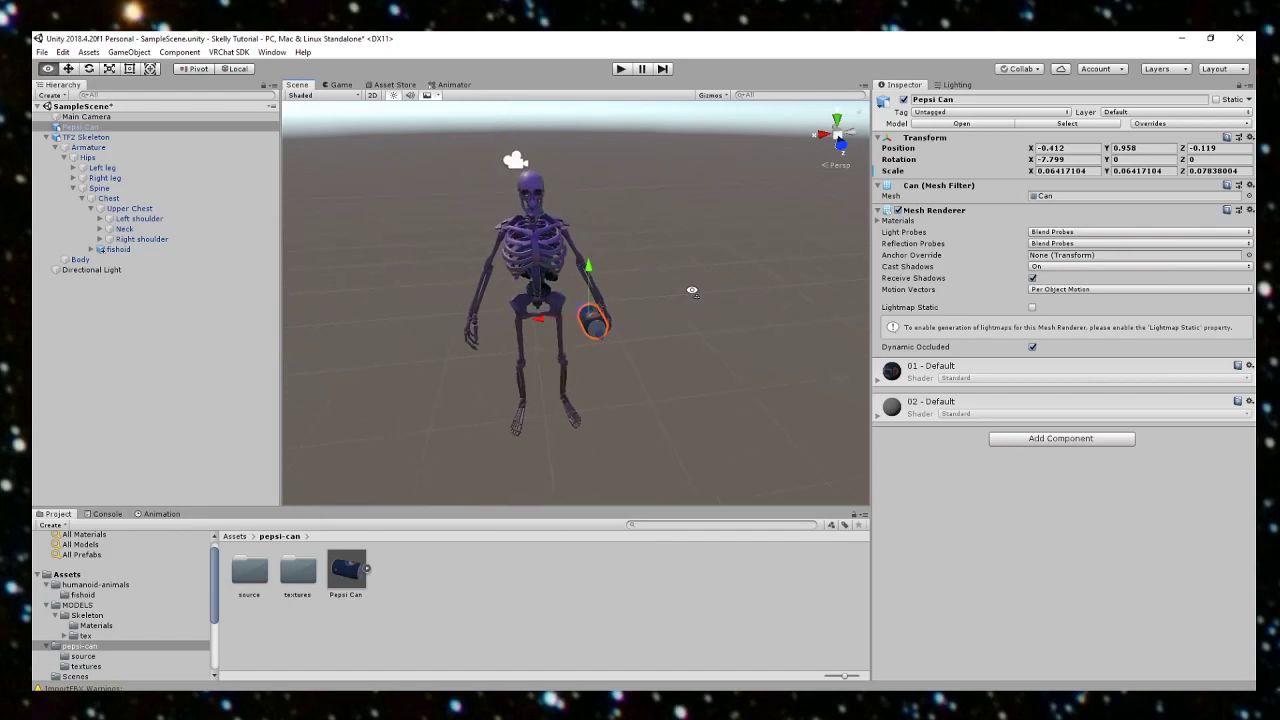
{"action": "left_click_drag", "start_coordinate": [692, 290], "coordinate": [657, 295], "text": "alt"}
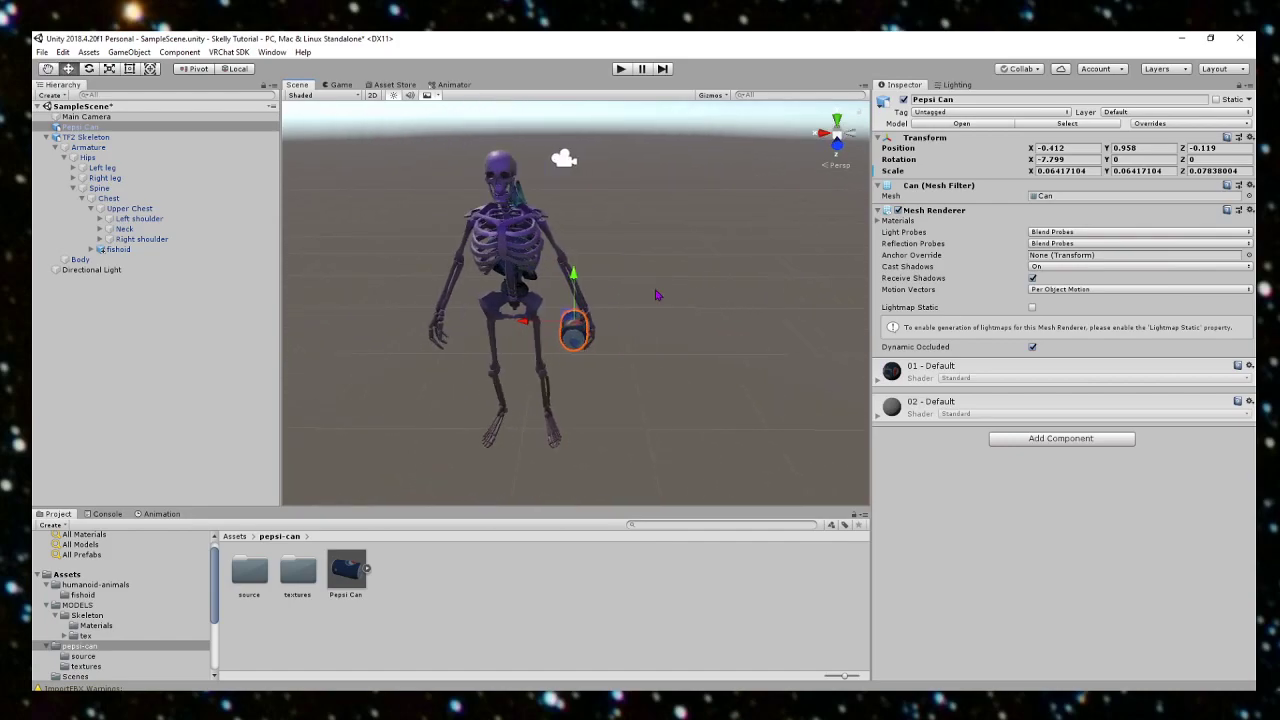
{"action": "key", "text": "w"}
{"action": "right_click_drag", "start_coordinate": [657, 295], "coordinate": [713, 285]}
{"action": "key", "text": "a"}
{"action": "key", "text": "d"}
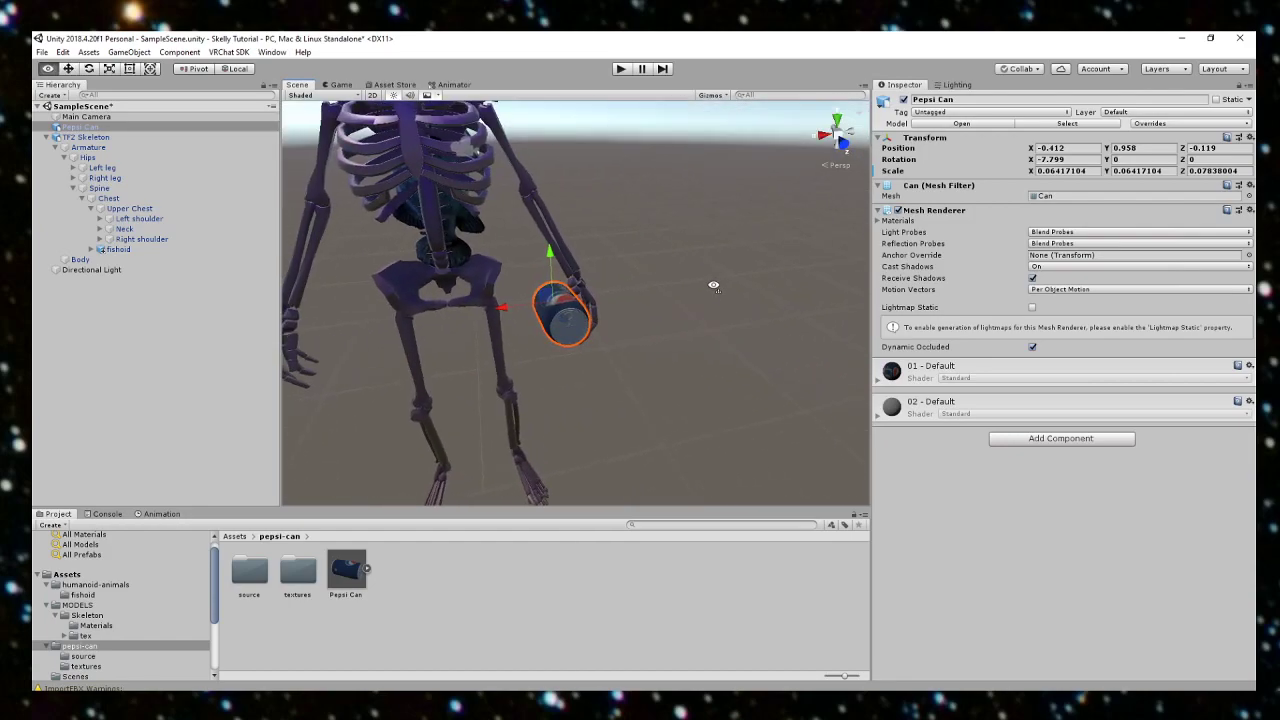
{"action": "scroll", "coordinate": [517, 313], "scroll_direction": "down", "scroll_amount": 4}
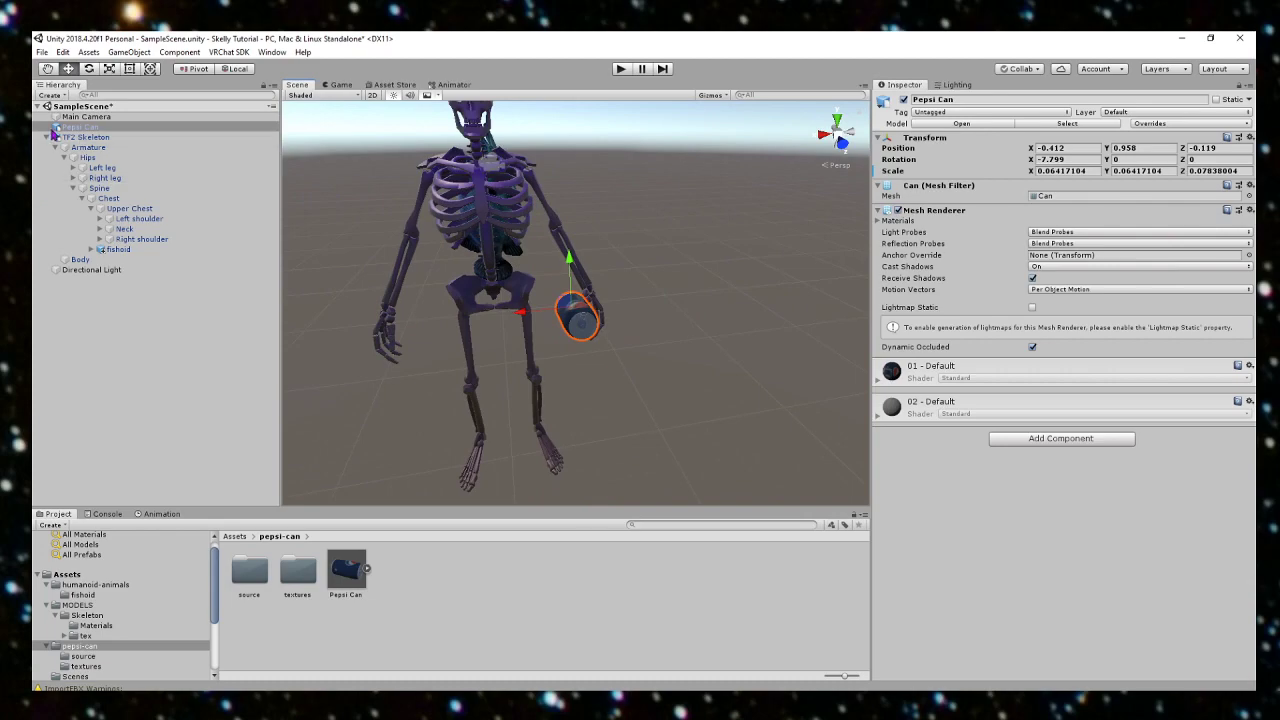
Step: Expand the left arm's bone chain from the Left shoulder down to the Left wrist
{"action": "left_click", "coordinate": [165, 219]}
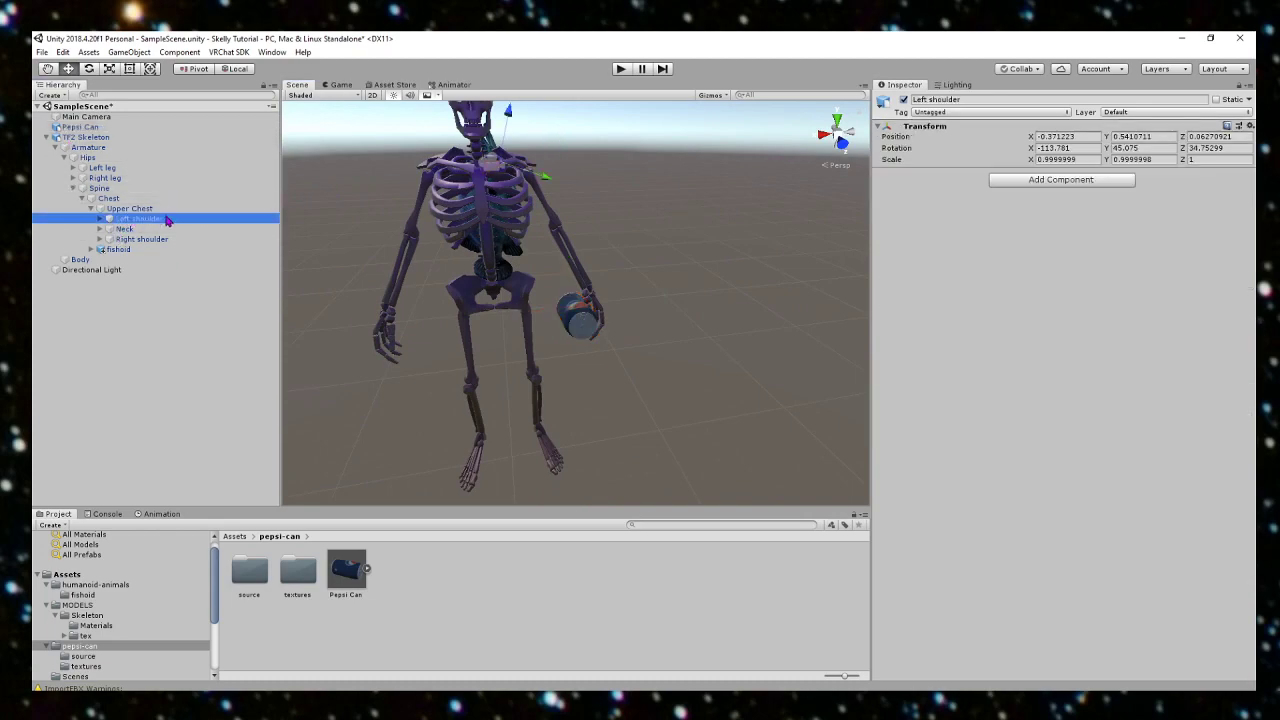
{"action": "left_click", "coordinate": [101, 219]}
{"action": "left_click", "coordinate": [110, 229]}
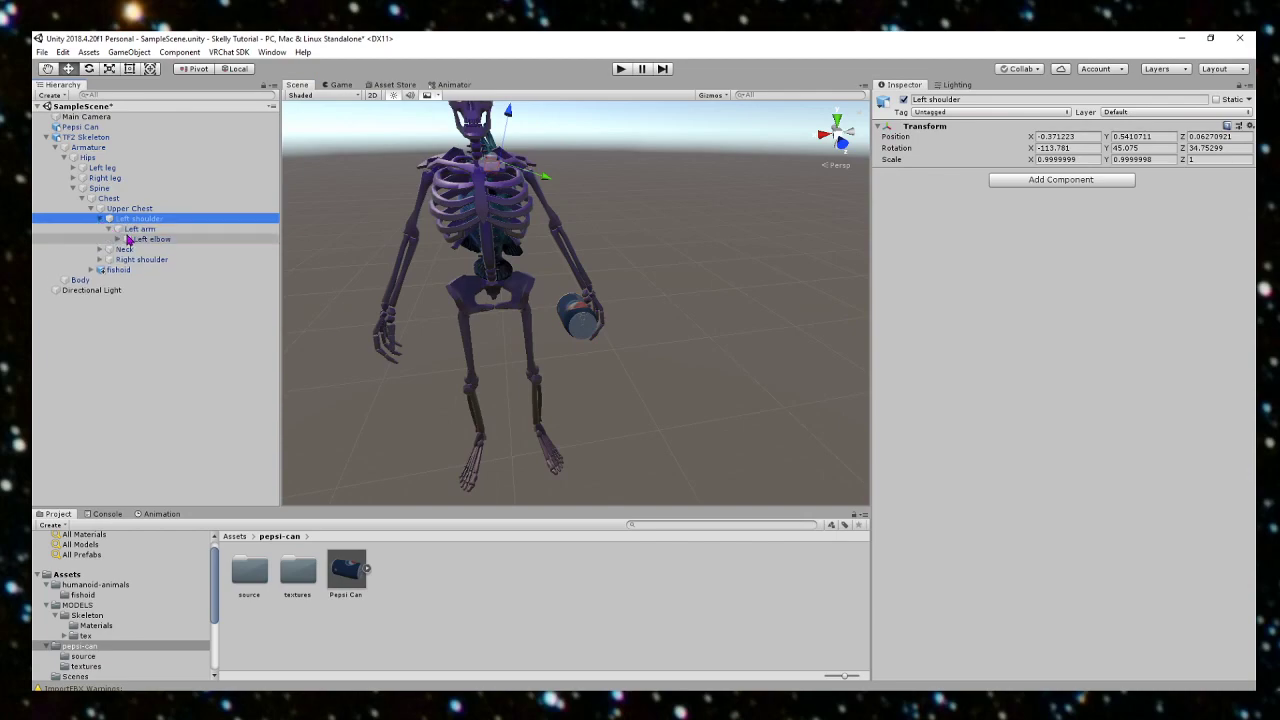
{"action": "left_click", "coordinate": [119, 239]}
{"action": "left_click", "coordinate": [133, 251]}
{"action": "left_click", "coordinate": [129, 250]}
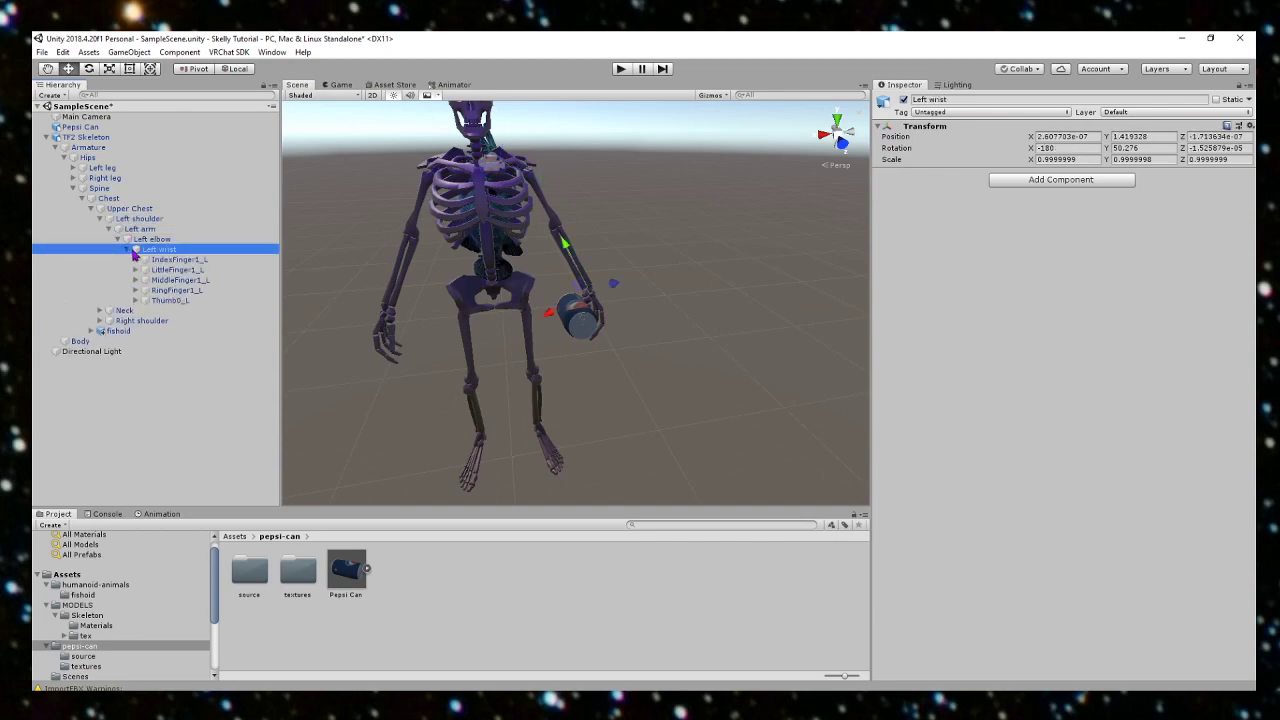
Step: Parent the Pepsi Can to the Left wrist bone
{"action": "left_click", "coordinate": [176, 251]}
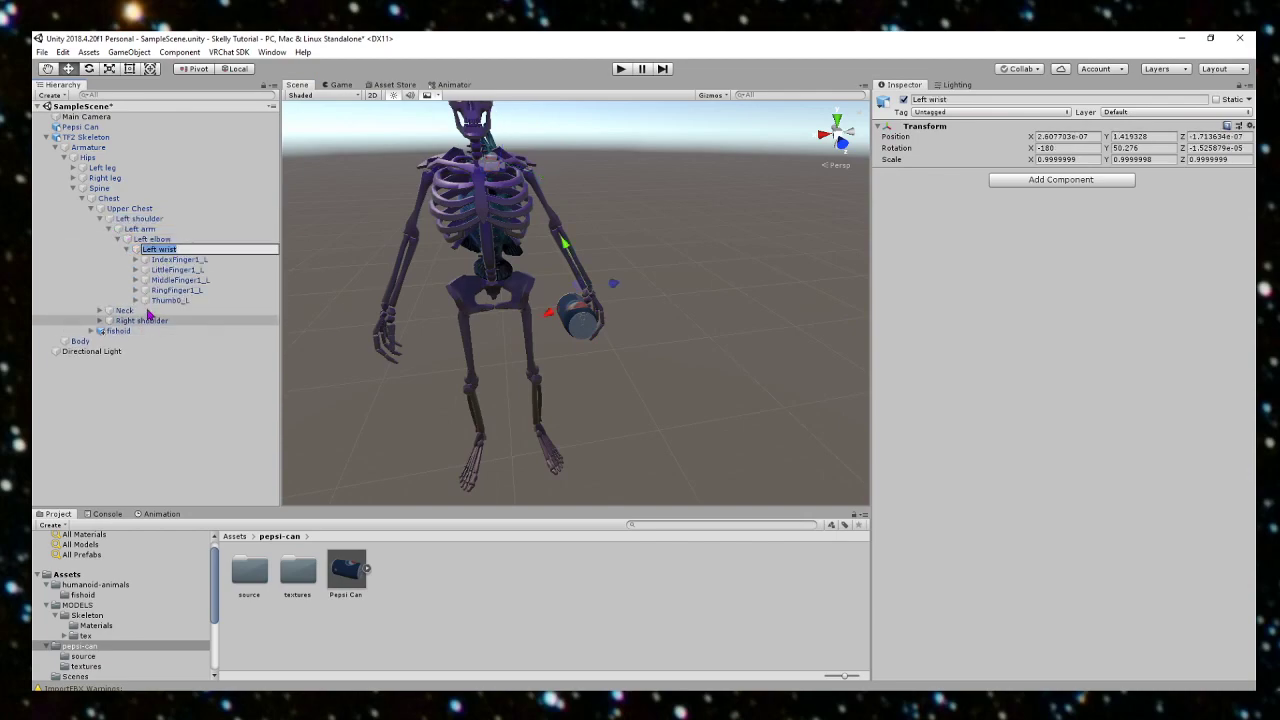
{"action": "left_click", "coordinate": [292, 255]}
{"action": "left_click", "coordinate": [237, 257]}
{"action": "left_click", "coordinate": [214, 250]}
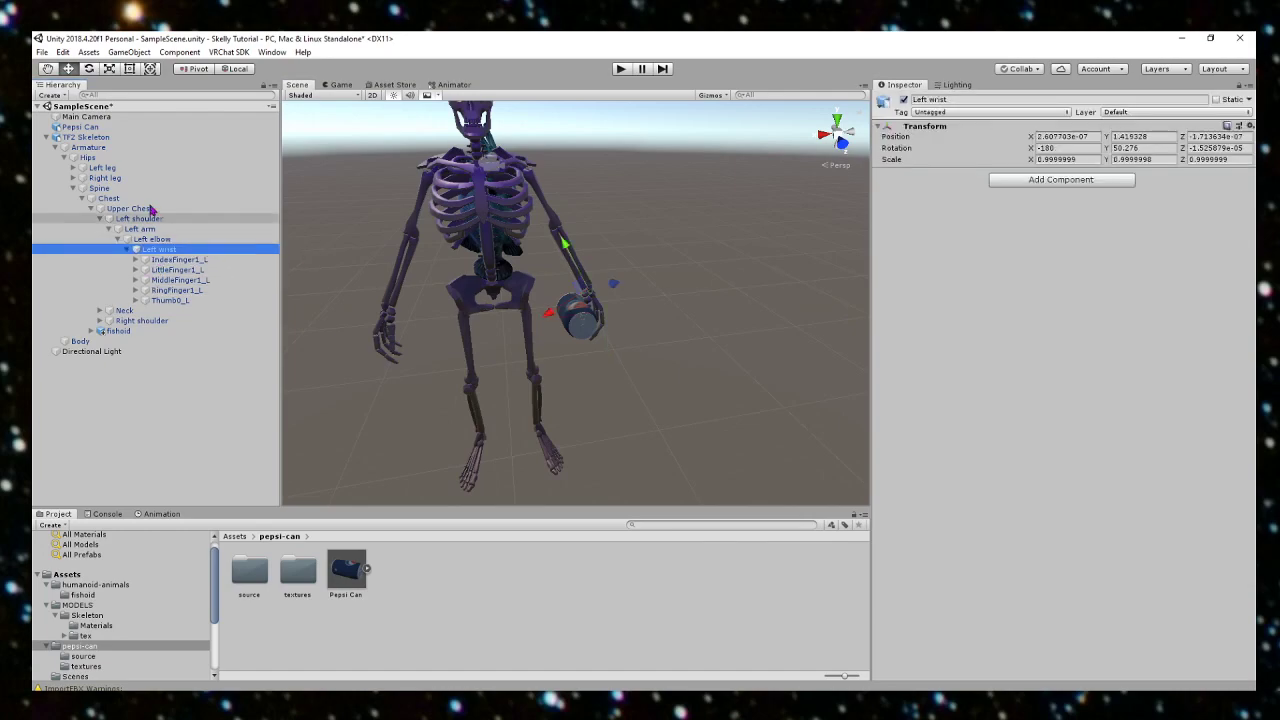
{"action": "left_click_drag", "start_coordinate": [104, 127], "coordinate": [190, 251]}
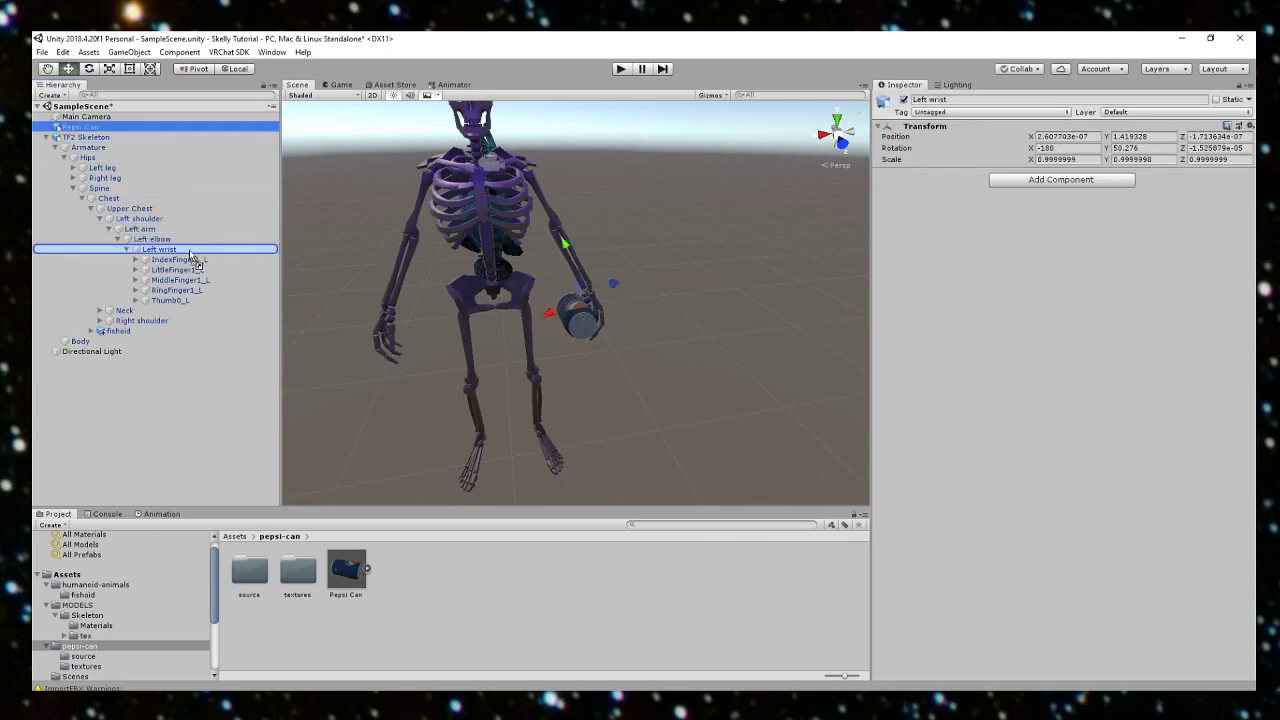
Step: Test-rotate the Left wrist bone to check that the can follows it, and undo the rotation
{"action": "left_click", "coordinate": [200, 240]}
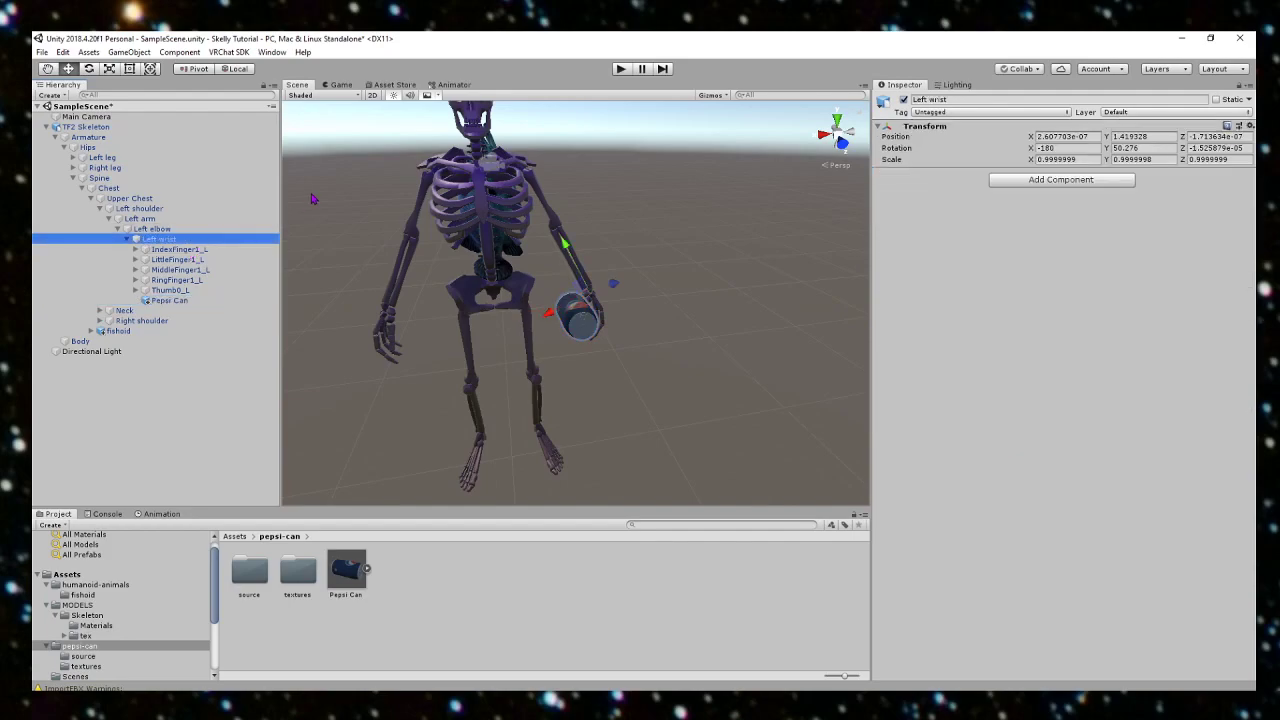
{"action": "left_click", "coordinate": [89, 69]}
{"action": "mouse_move", "coordinate": [622, 288]}
{"action": "left_mouse_down"}
{"action": "mouse_move", "coordinate": [668, 301]}
{"action": "mouse_move", "coordinate": [620, 264]}
{"action": "left_mouse_up"}
{"action": "key", "text": "ctrl+z"}
{"action": "key", "text": "ctrl+z"}
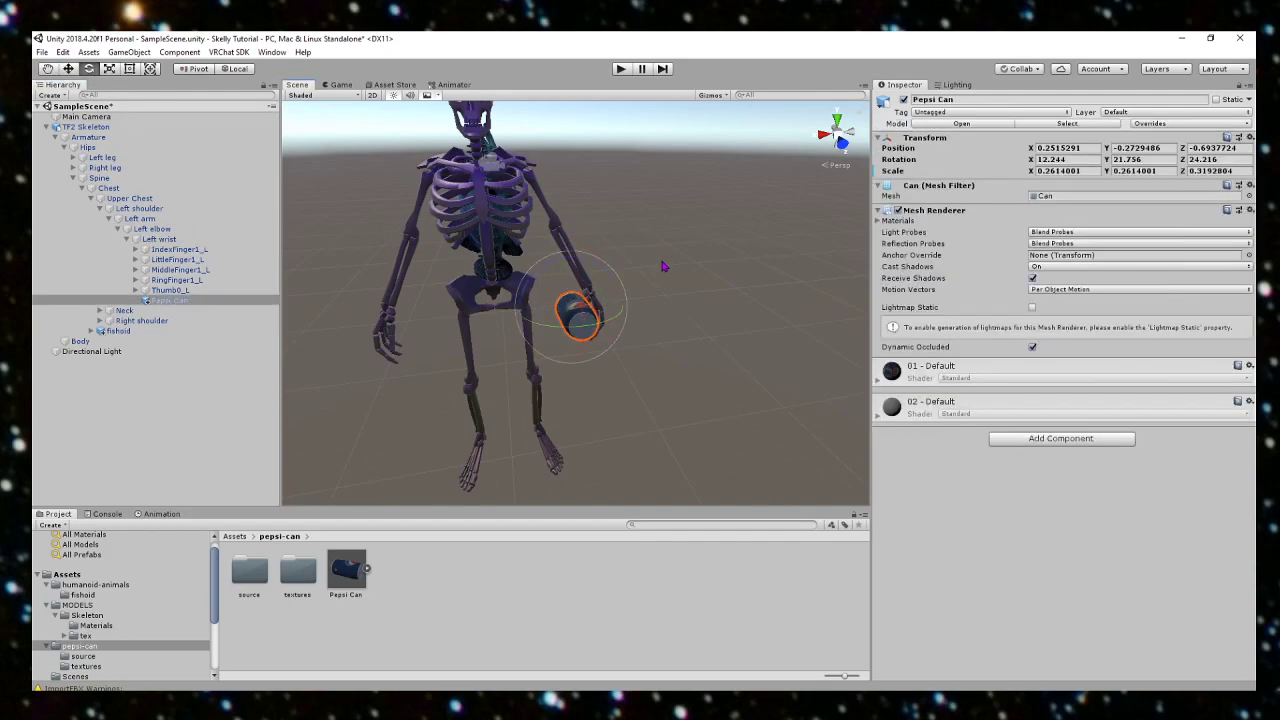
{"action": "left_click", "coordinate": [200, 240]}
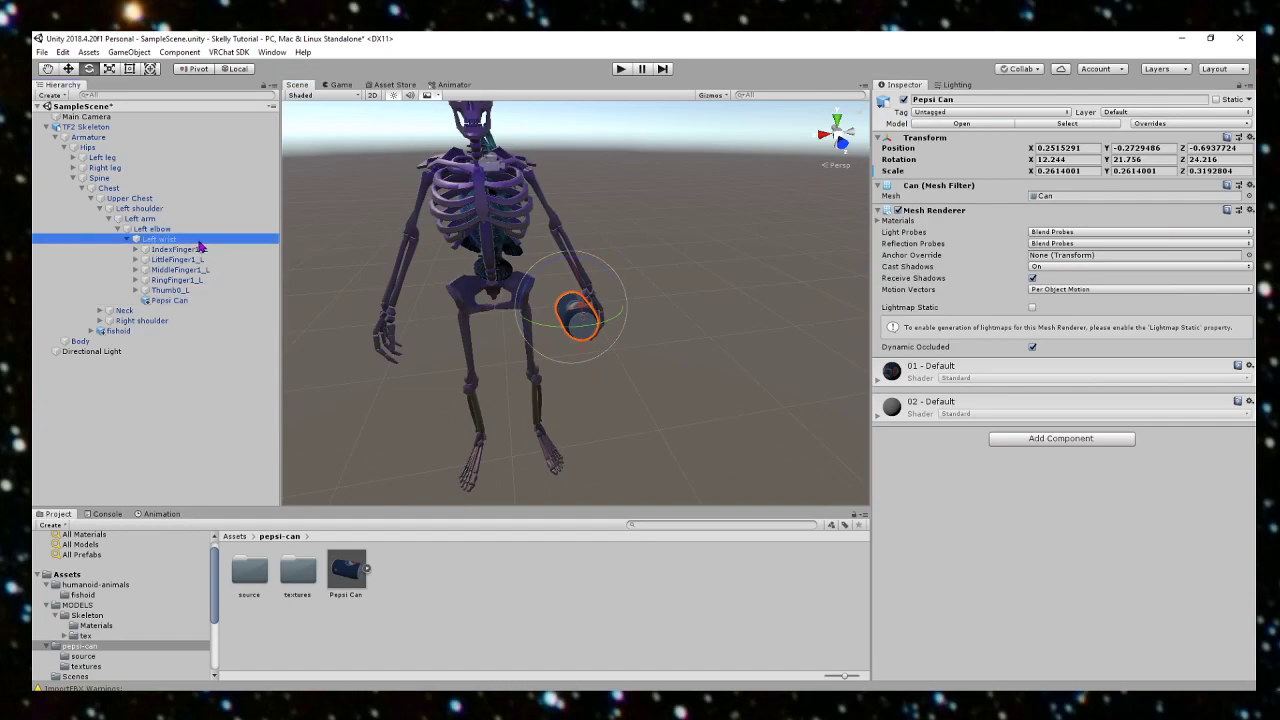
{"action": "left_click", "coordinate": [629, 266]}
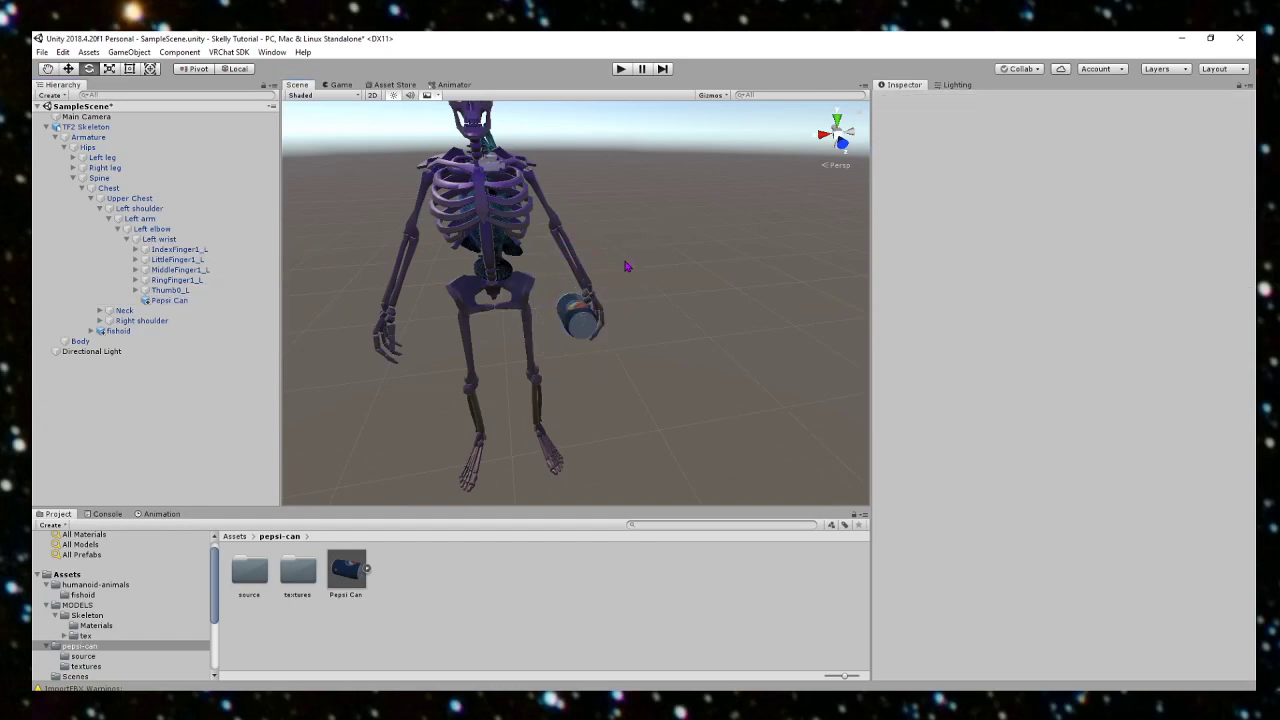
Step: Collapse the TF2 Skeleton in the hierarchy, and make a deactivated duplicate of it
{"action": "left_click", "coordinate": [46, 127]}
{"action": "scroll", "coordinate": [320, 193], "scroll_direction": "down", "scroll_amount": 10}
{"action": "left_click_drag", "start_coordinate": [350, 249], "coordinate": [434, 214], "text": "alt"}
{"action": "scroll", "coordinate": [320, 186], "scroll_direction": "up", "scroll_amount": 8}
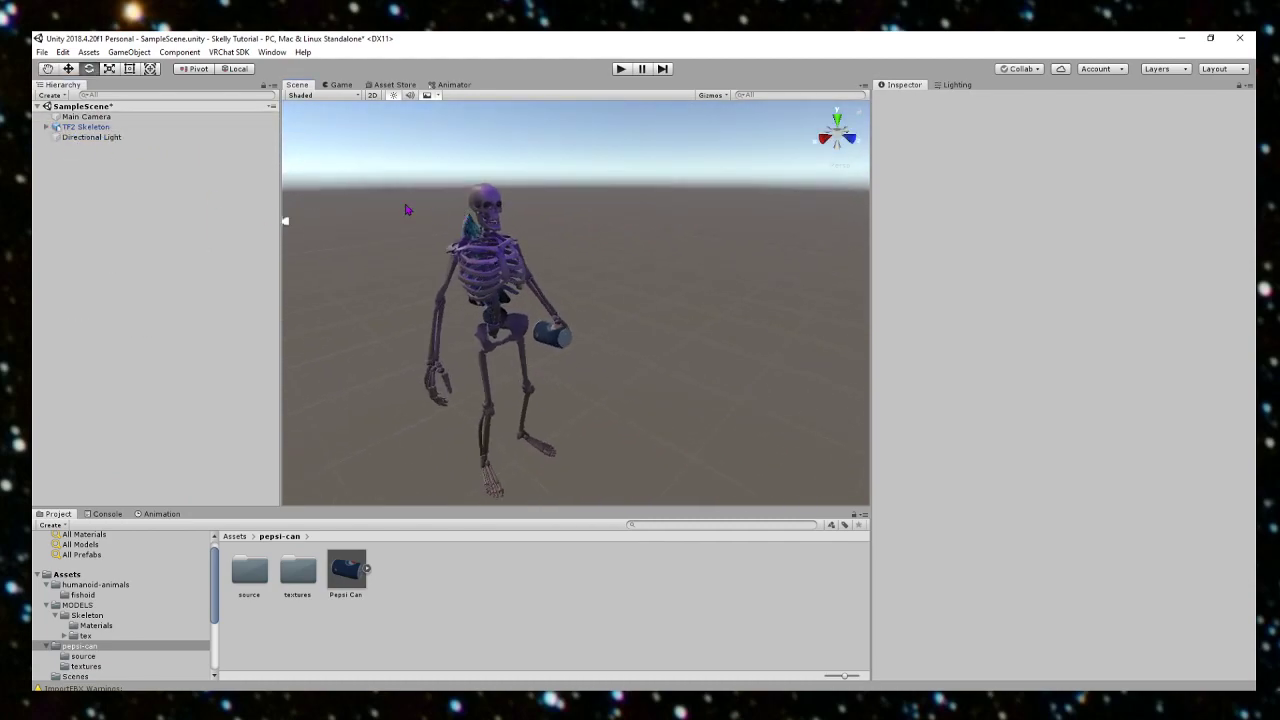
{"action": "left_click", "coordinate": [108, 128]}
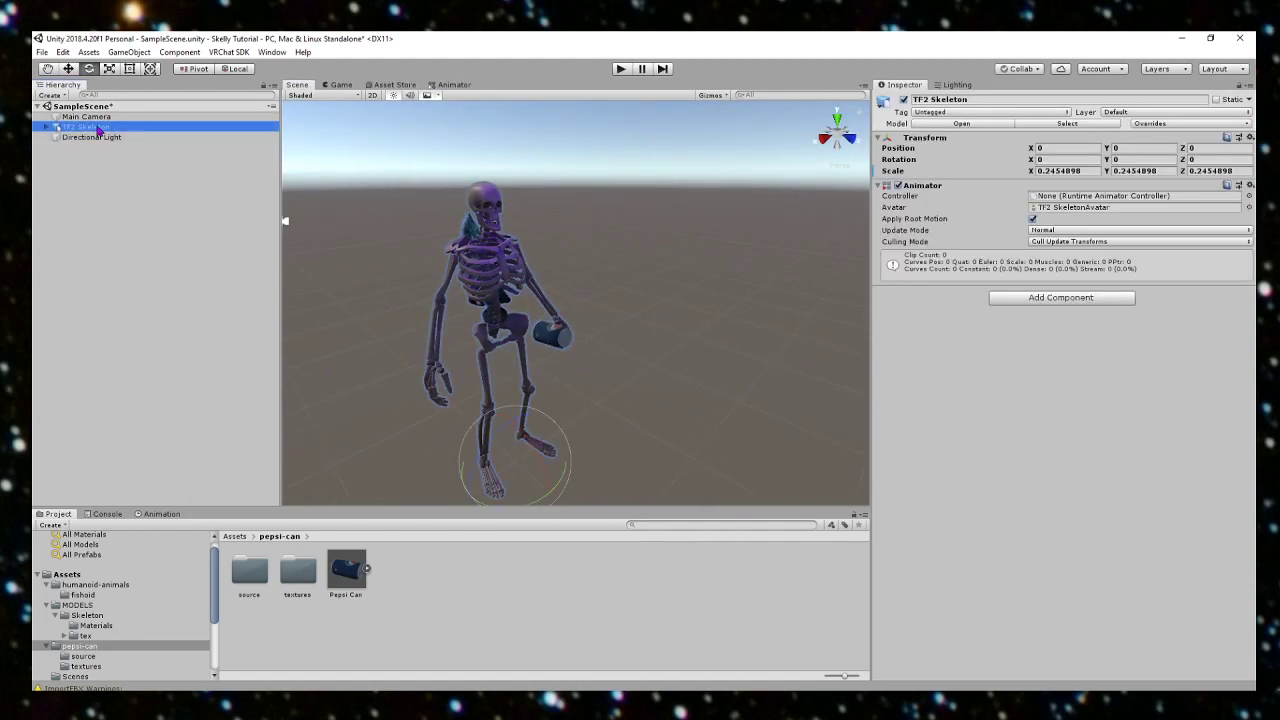
{"action": "right_click", "coordinate": [99, 130]}
{"action": "left_click", "coordinate": [126, 180]}
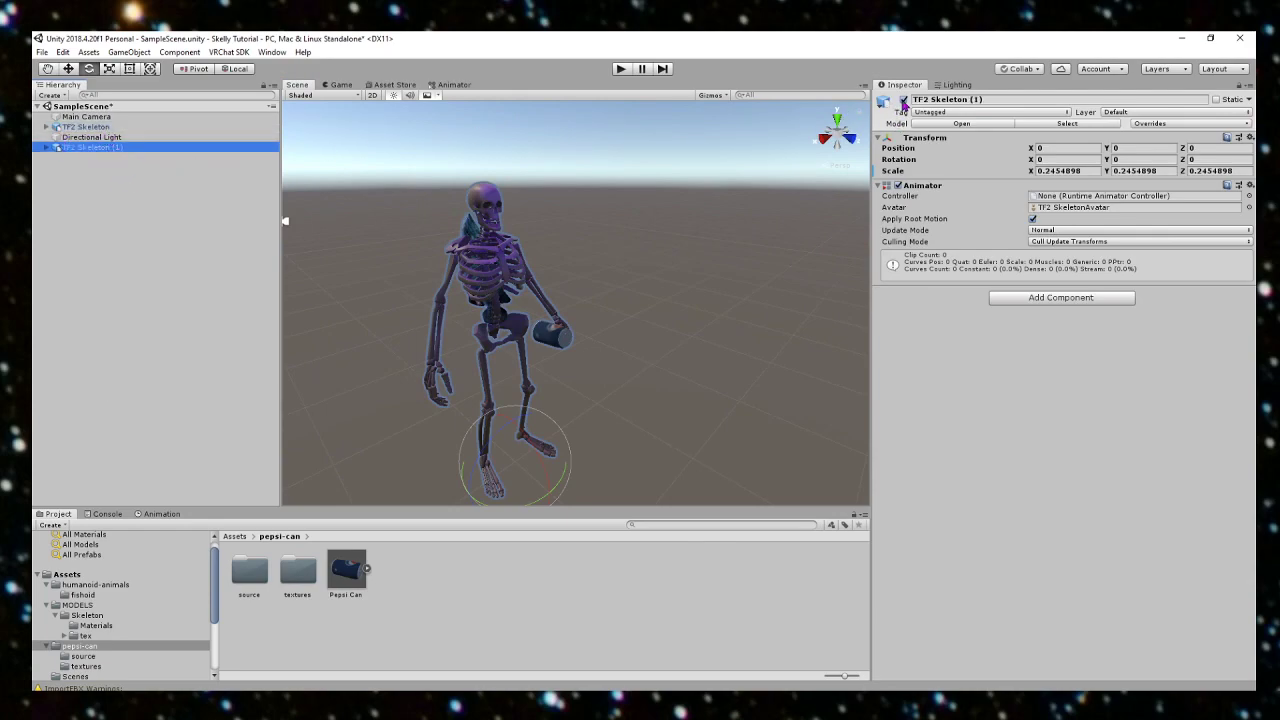
{"action": "key", "text": "Up"}
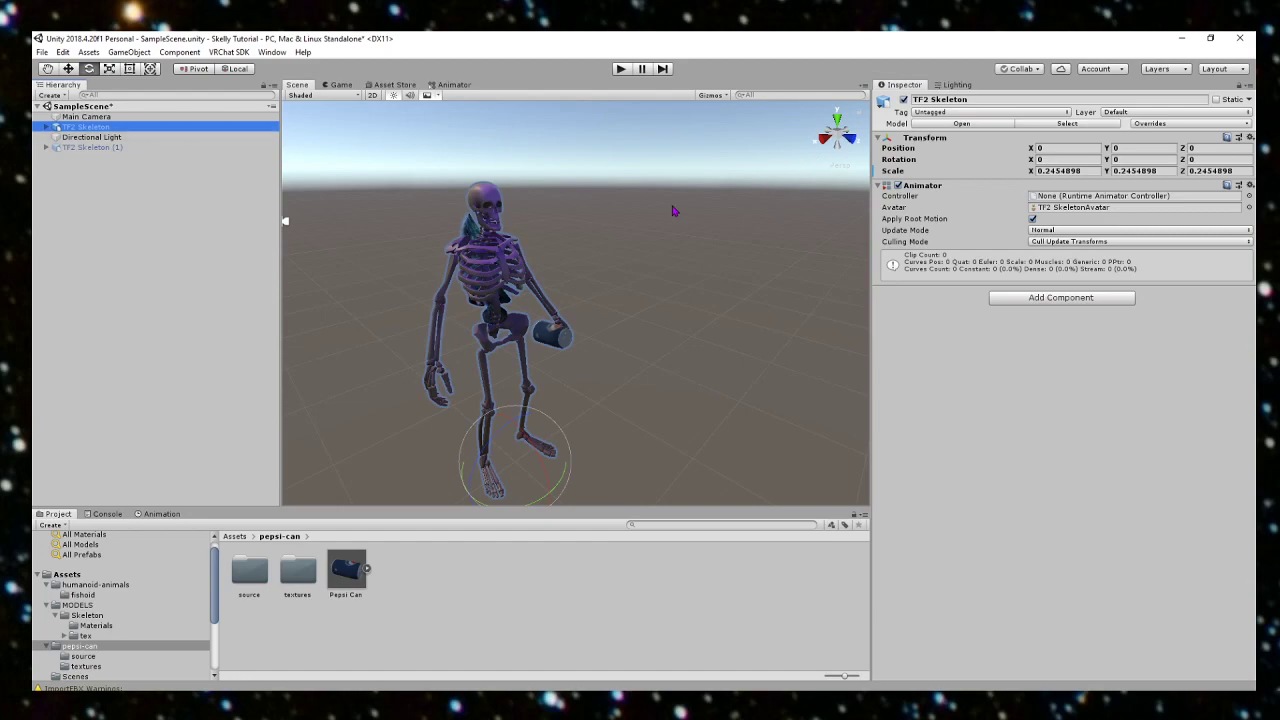
Step: Deactivate the Pepsi Can held in the left hand of the original TF2 Skeleton
{"action": "scroll", "coordinate": [625, 248], "scroll_direction": "up", "scroll_amount": 5}
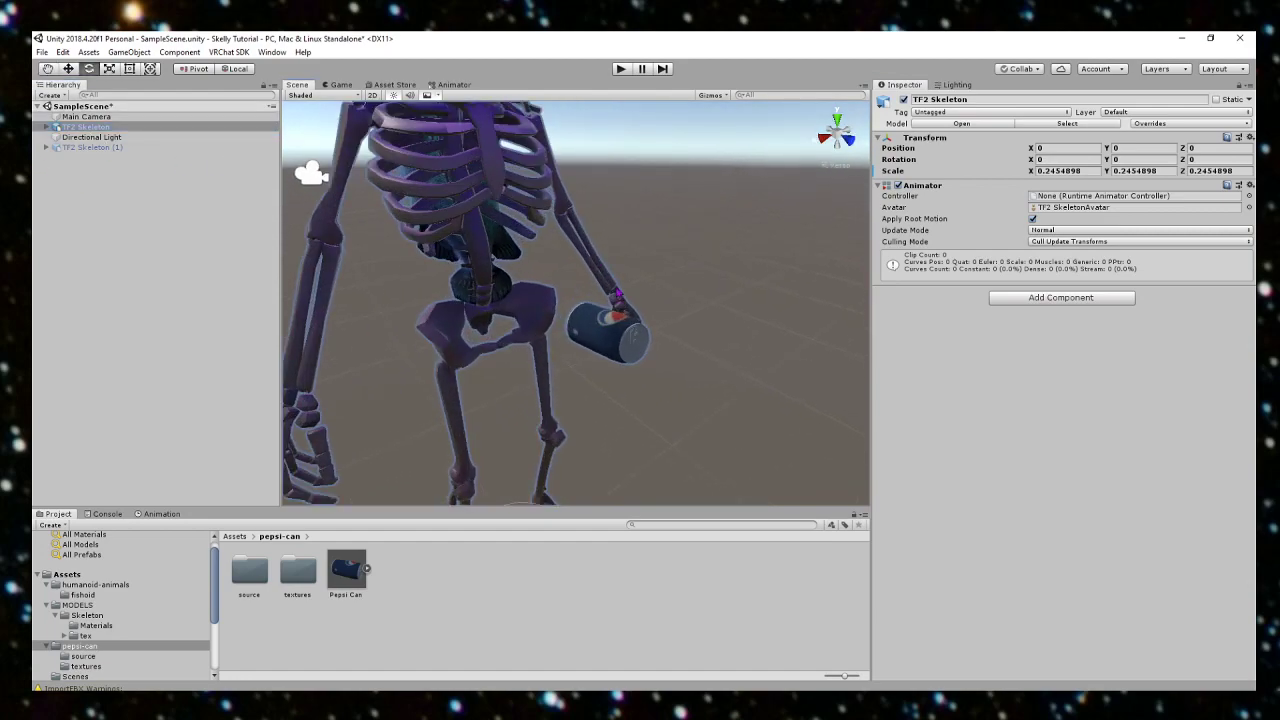
{"action": "left_click", "coordinate": [605, 333]}
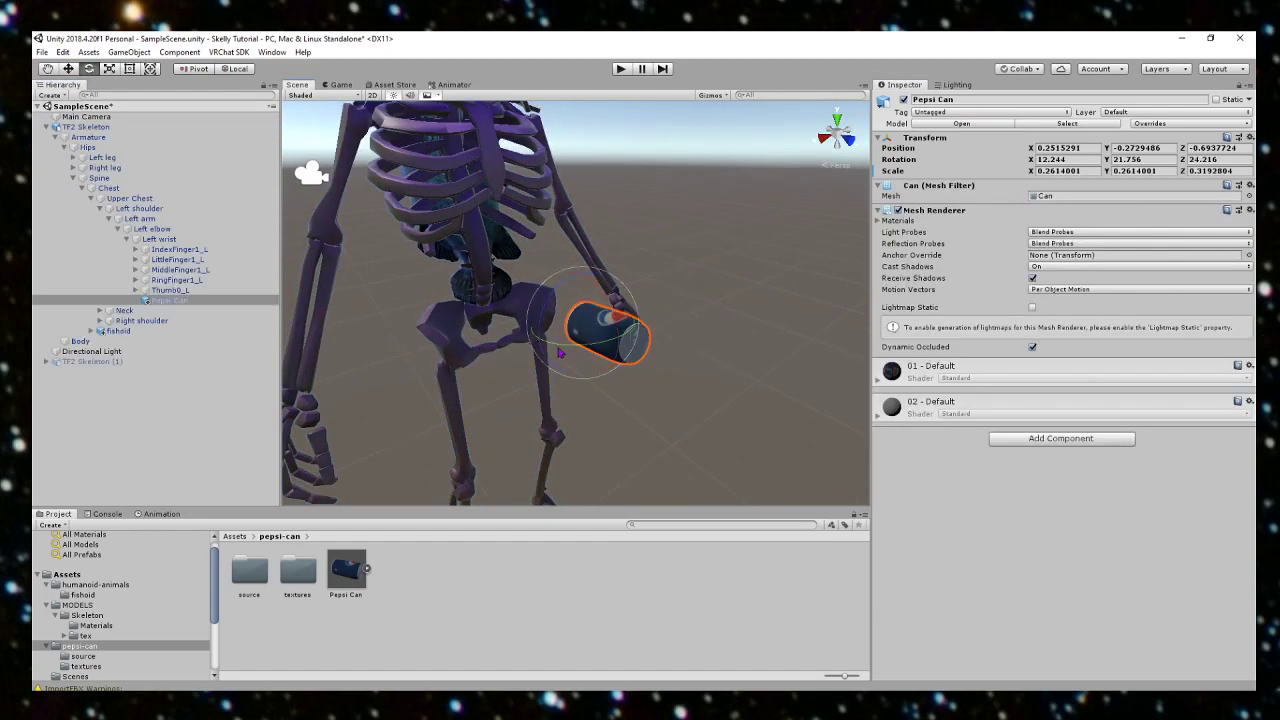
{"action": "left_click", "coordinate": [904, 100]}
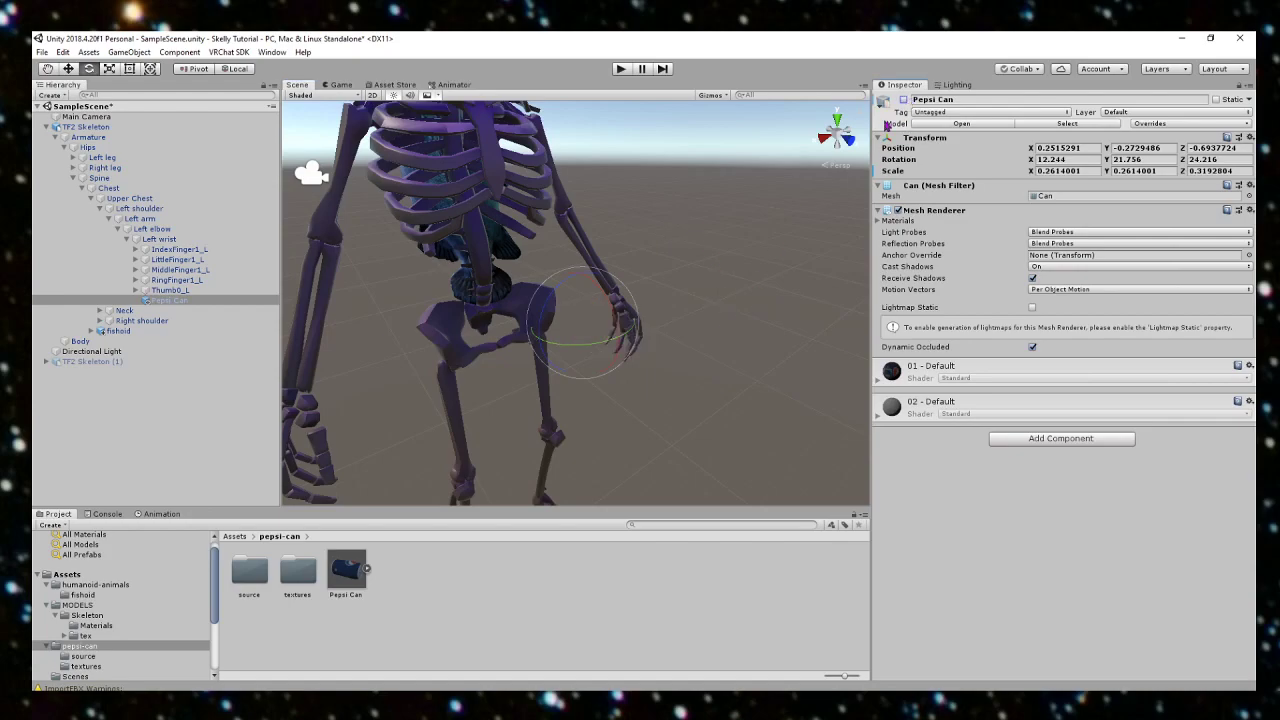
{"action": "left_click", "coordinate": [757, 230]}
{"action": "scroll", "coordinate": [712, 228], "scroll_direction": "down", "scroll_amount": 5}
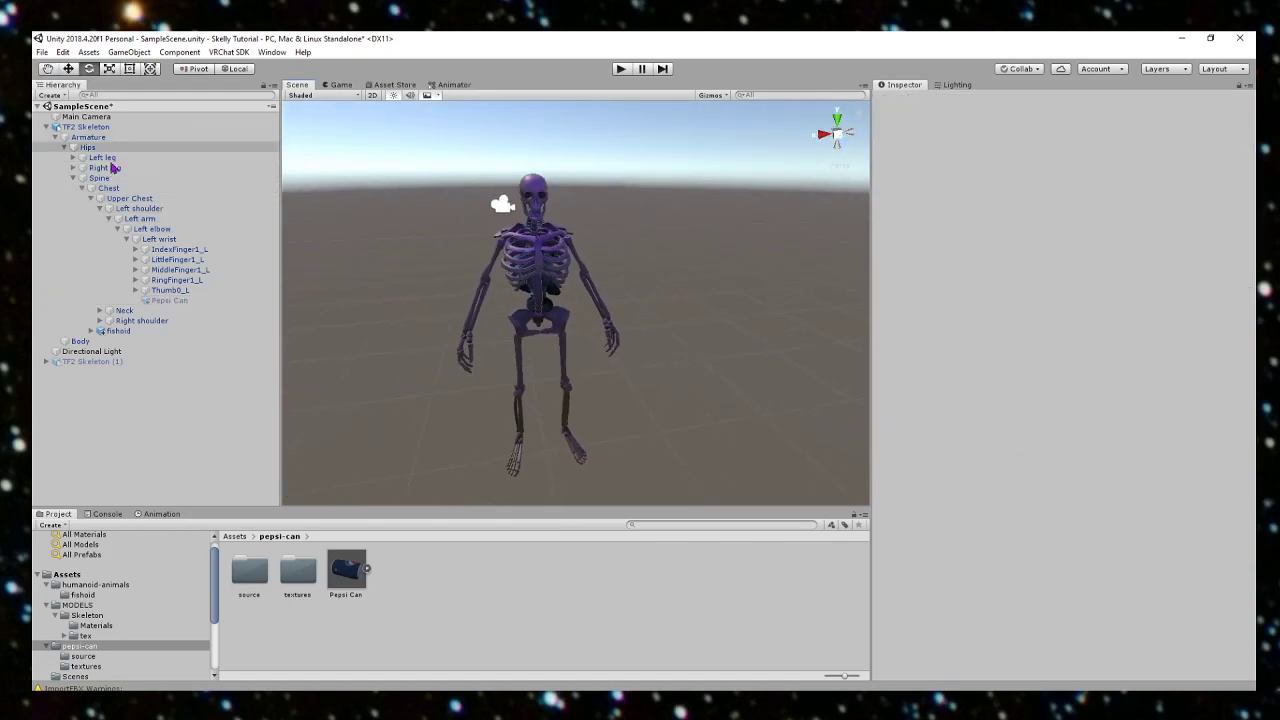
Step: Activate the duplicate TF2 Skeleton (1) and deactivate the original TF2 Skeleton
{"action": "left_click", "coordinate": [100, 361]}
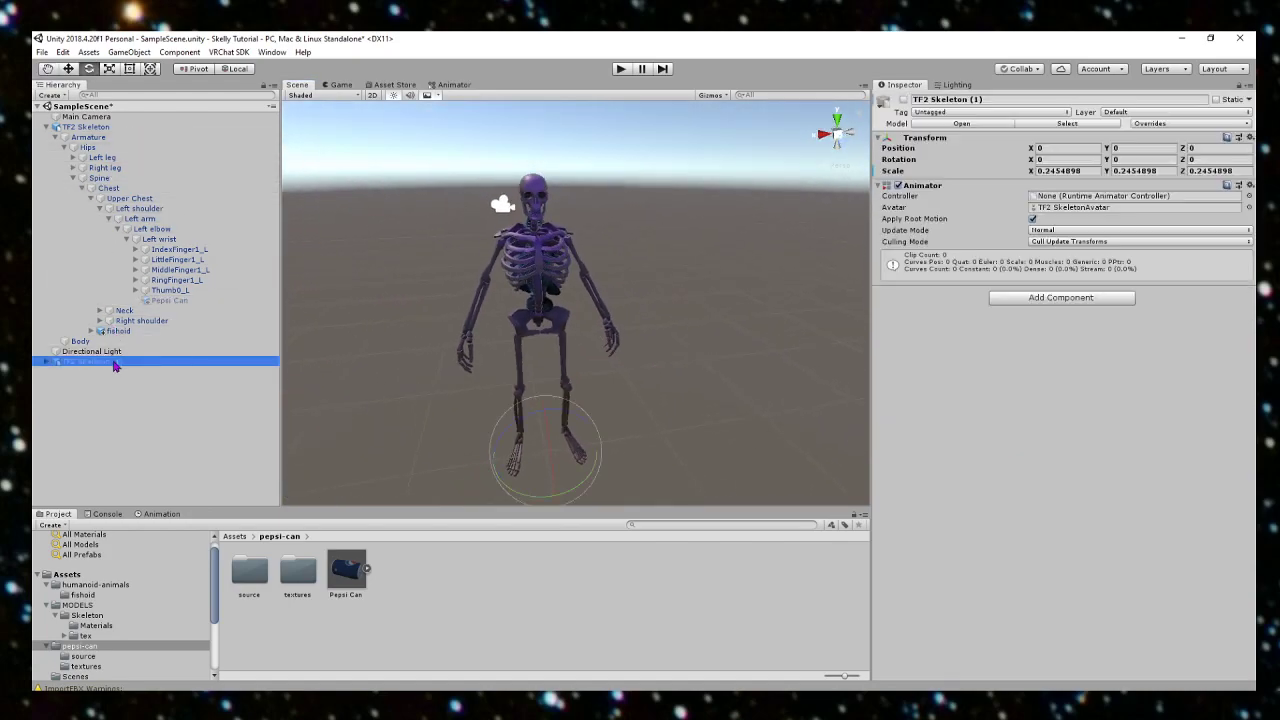
{"action": "left_click", "coordinate": [904, 100]}
{"action": "scroll", "coordinate": [649, 219], "scroll_direction": "up", "scroll_amount": 3}
{"action": "left_click_drag", "start_coordinate": [649, 219], "coordinate": [741, 309], "text": "alt"}
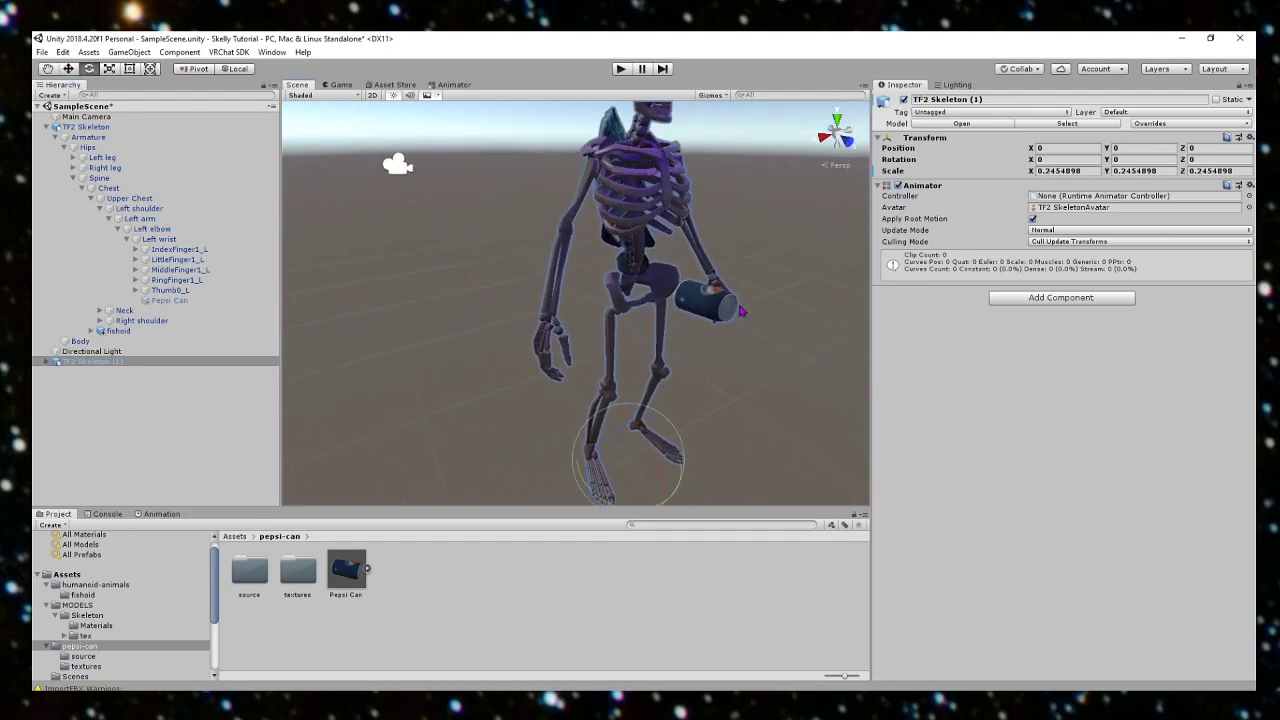
{"action": "left_click", "coordinate": [117, 128]}
{"action": "left_click", "coordinate": [903, 99]}
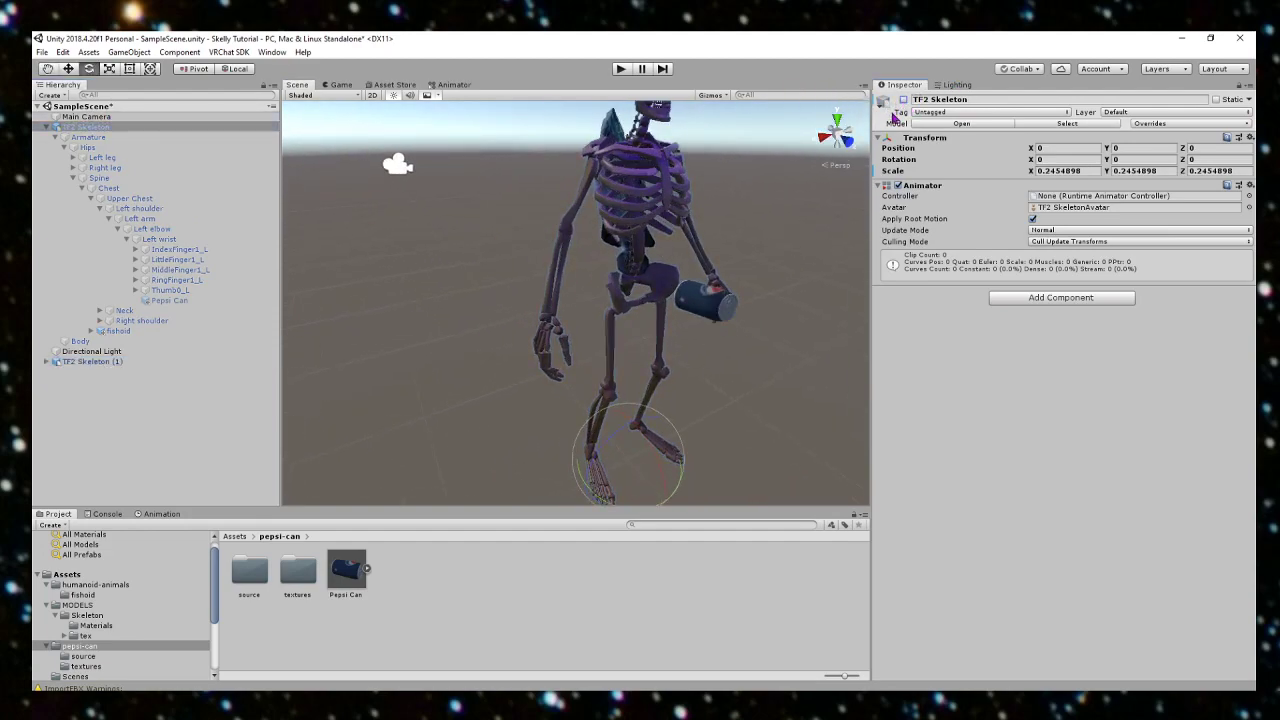
{"action": "left_click", "coordinate": [539, 202]}
{"action": "scroll", "coordinate": [539, 202], "scroll_direction": "down", "scroll_amount": 3}
{"action": "left_click_drag", "start_coordinate": [539, 202], "coordinate": [483, 197], "text": "alt"}
{"action": "right_click_drag", "start_coordinate": [483, 197], "coordinate": [480, 197]}
{"action": "key", "text": "s"}
{"action": "key", "text": "d"}
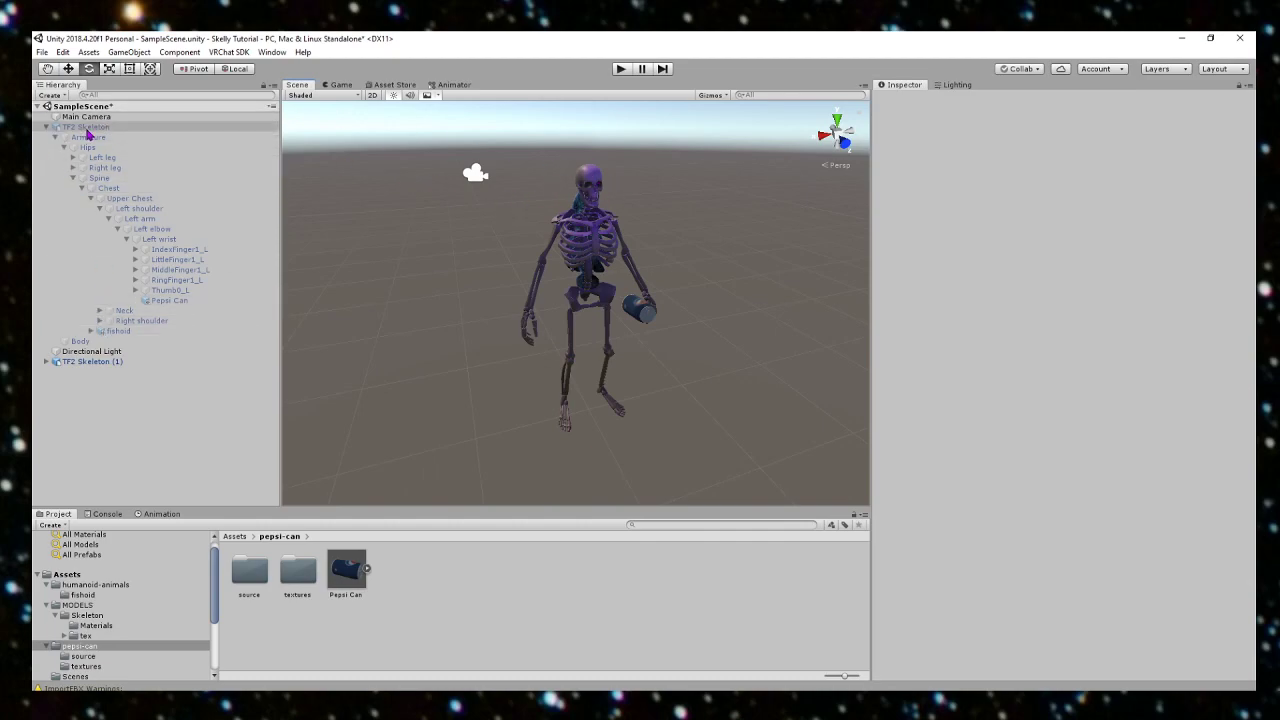
{"action": "left_click", "coordinate": [87, 128]}
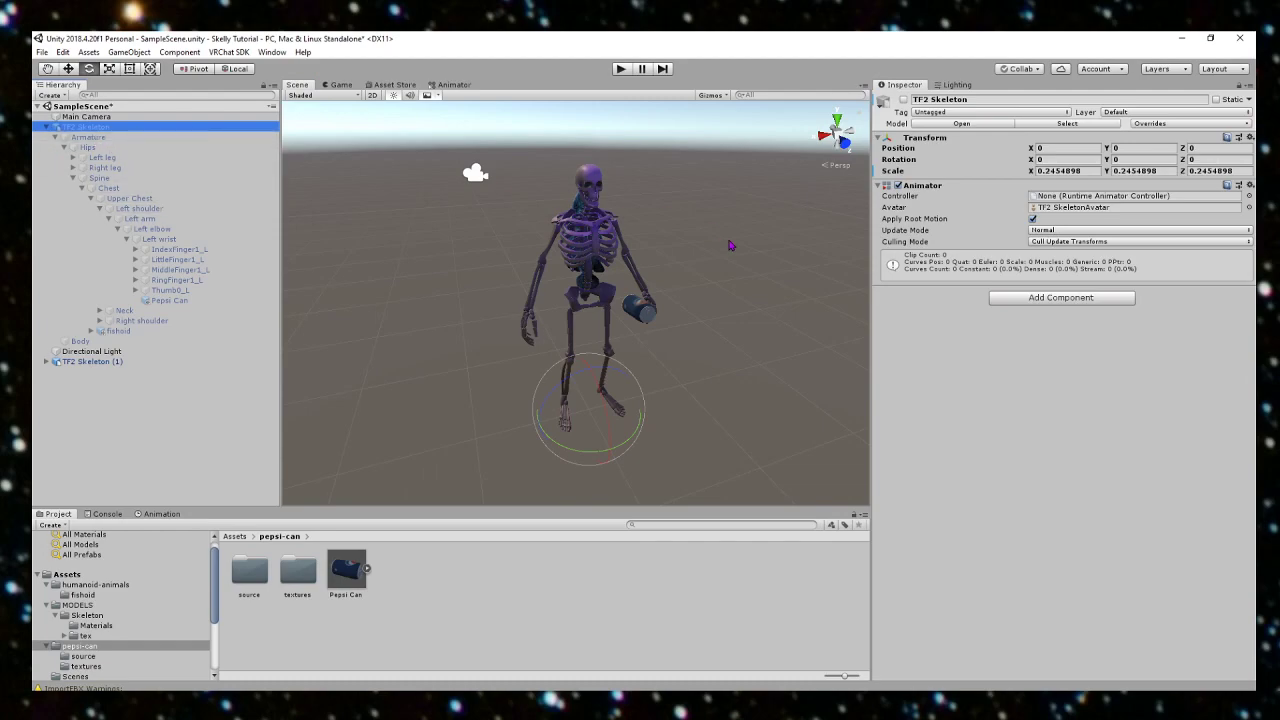
{"action": "left_click", "coordinate": [706, 191]}
{"action": "mouse_move", "coordinate": [666, 229]}
{"action": "left_mouse_down", "text": "alt"}
{"action": "mouse_move", "coordinate": [620, 227]}
{"action": "mouse_move", "coordinate": [645, 228]}
{"action": "left_mouse_up", "text": "alt"}
{"action": "left_click", "coordinate": [160, 362]}
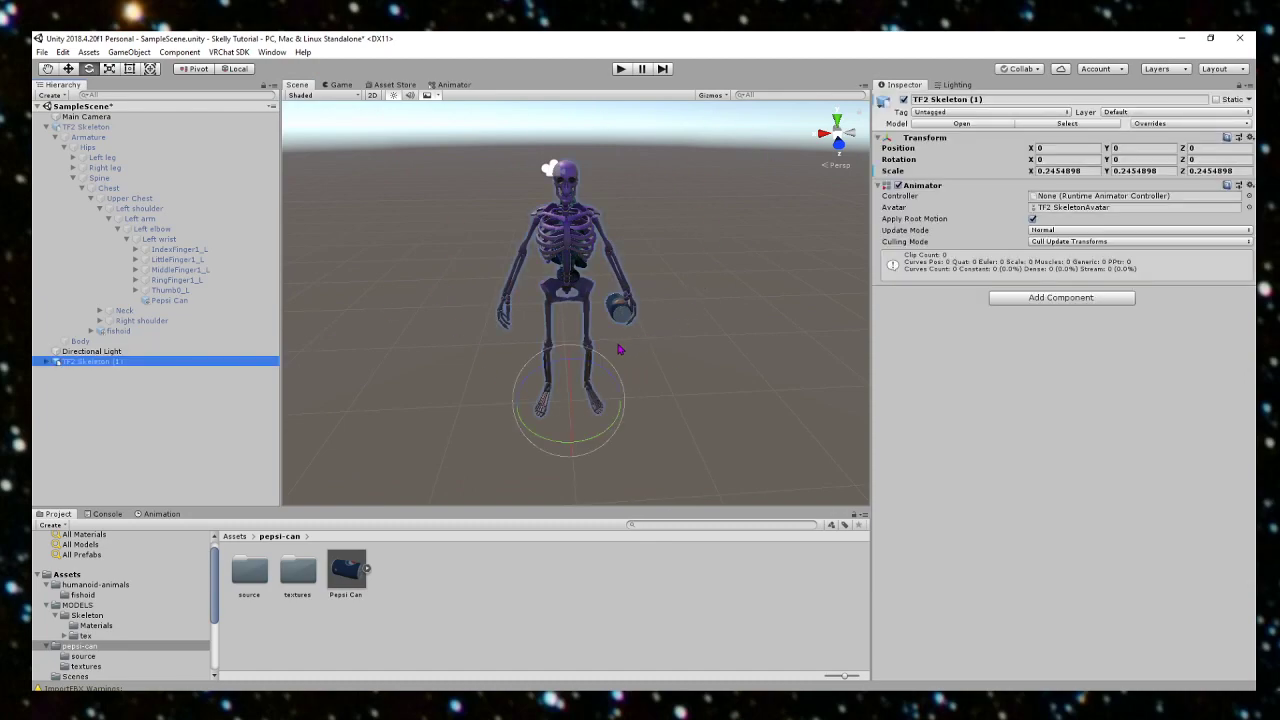
{"action": "left_click", "coordinate": [111, 129]}
{"action": "left_click", "coordinate": [119, 353]}
{"action": "left_click", "coordinate": [122, 361]}
{"action": "left_click", "coordinate": [645, 286]}
{"action": "left_click_drag", "start_coordinate": [645, 286], "coordinate": [742, 263], "text": "alt"}
{"action": "scroll", "coordinate": [742, 263], "scroll_direction": "up", "scroll_amount": 3}
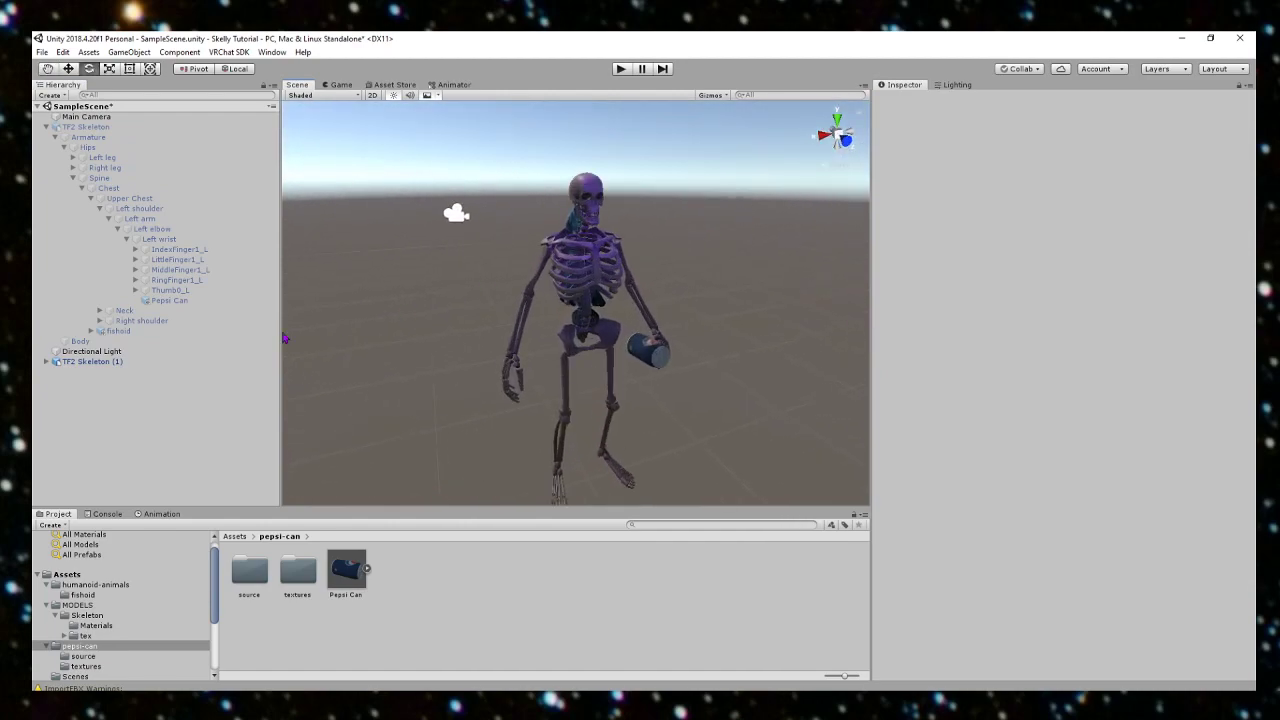
Step: Open the Animation window for the duplicate TF2 Skeleton (1)
{"action": "left_click", "coordinate": [166, 363]}
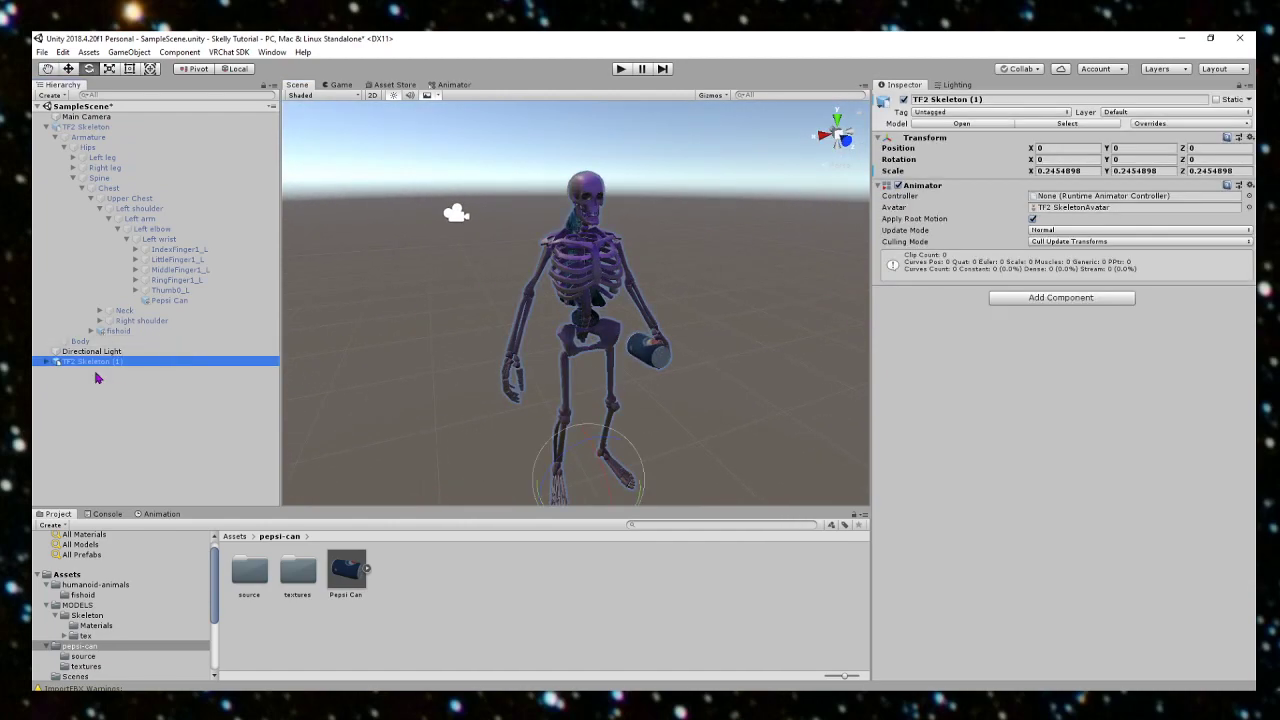
{"action": "left_click", "coordinate": [157, 515]}
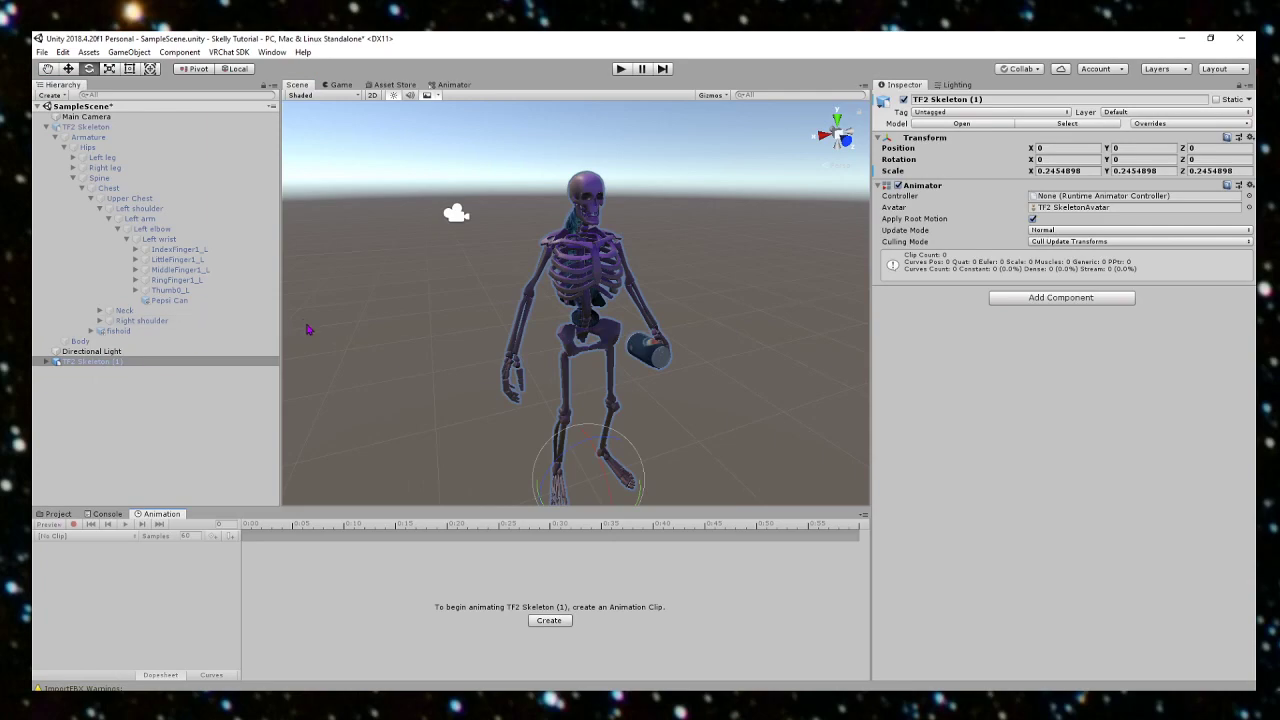
{"action": "left_click", "coordinate": [129, 53]}
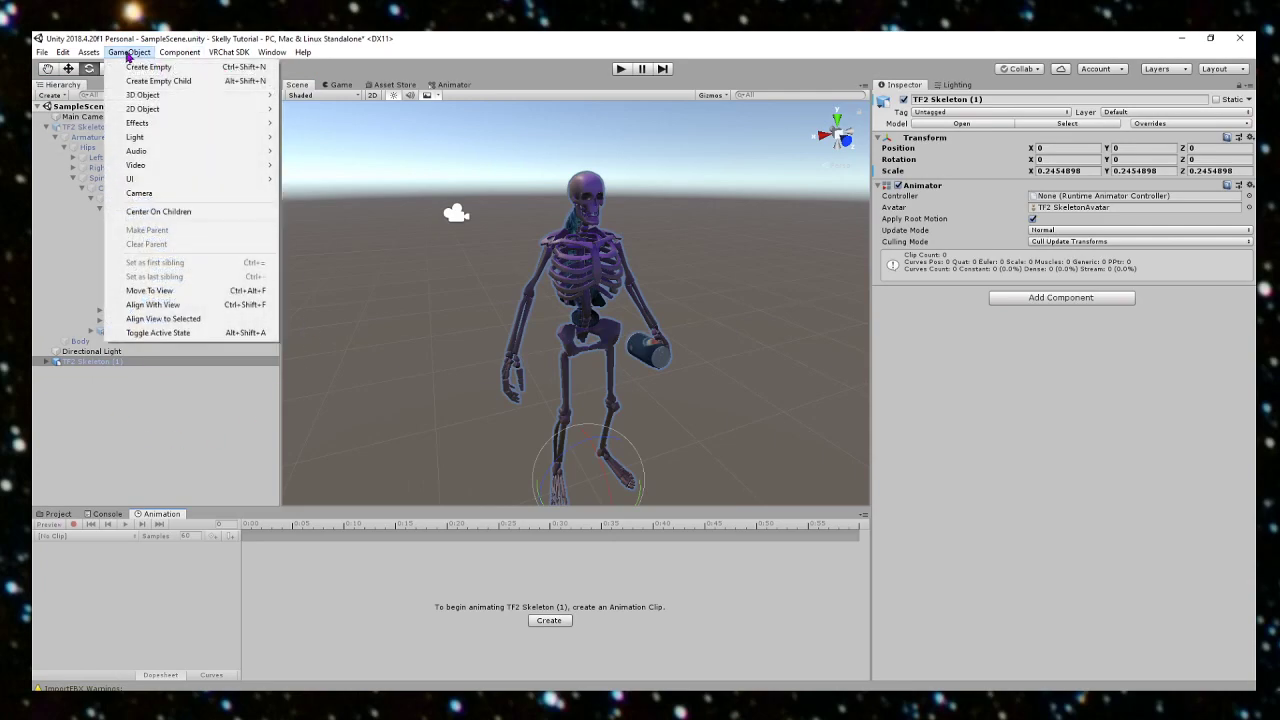
{"action": "mouse_move", "coordinate": [246, 56]}
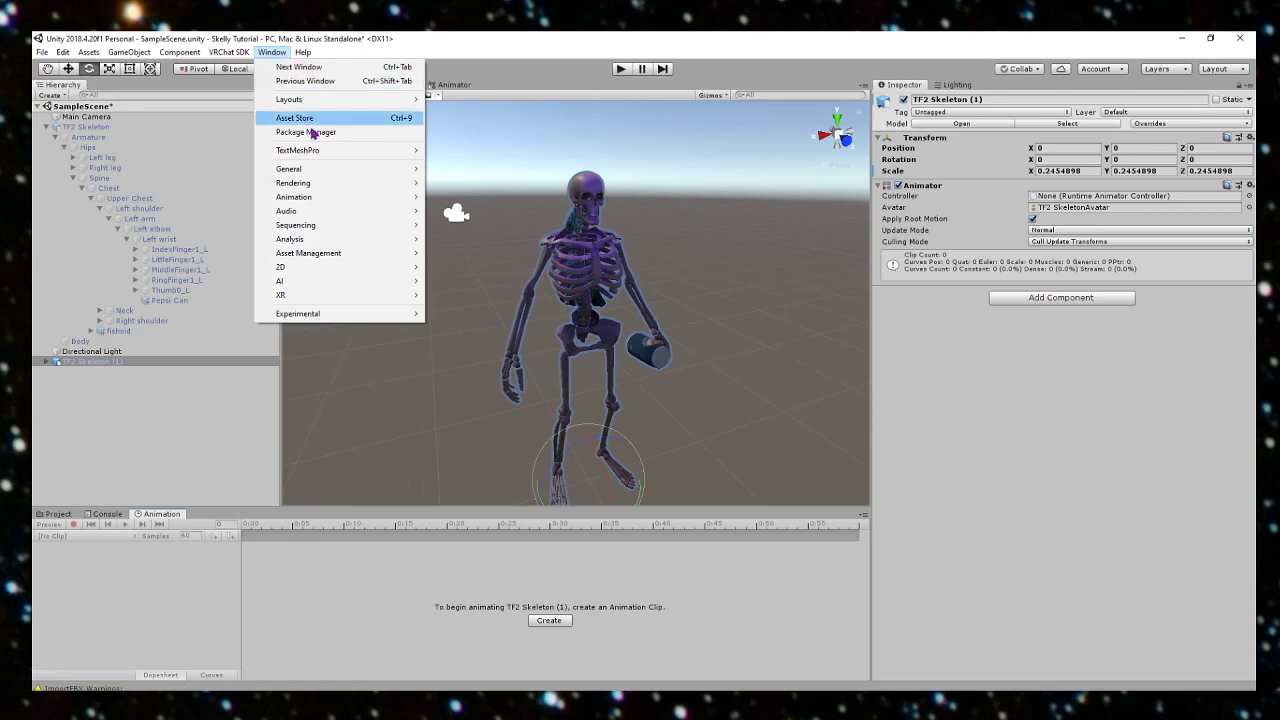
{"action": "mouse_move", "coordinate": [333, 197]}
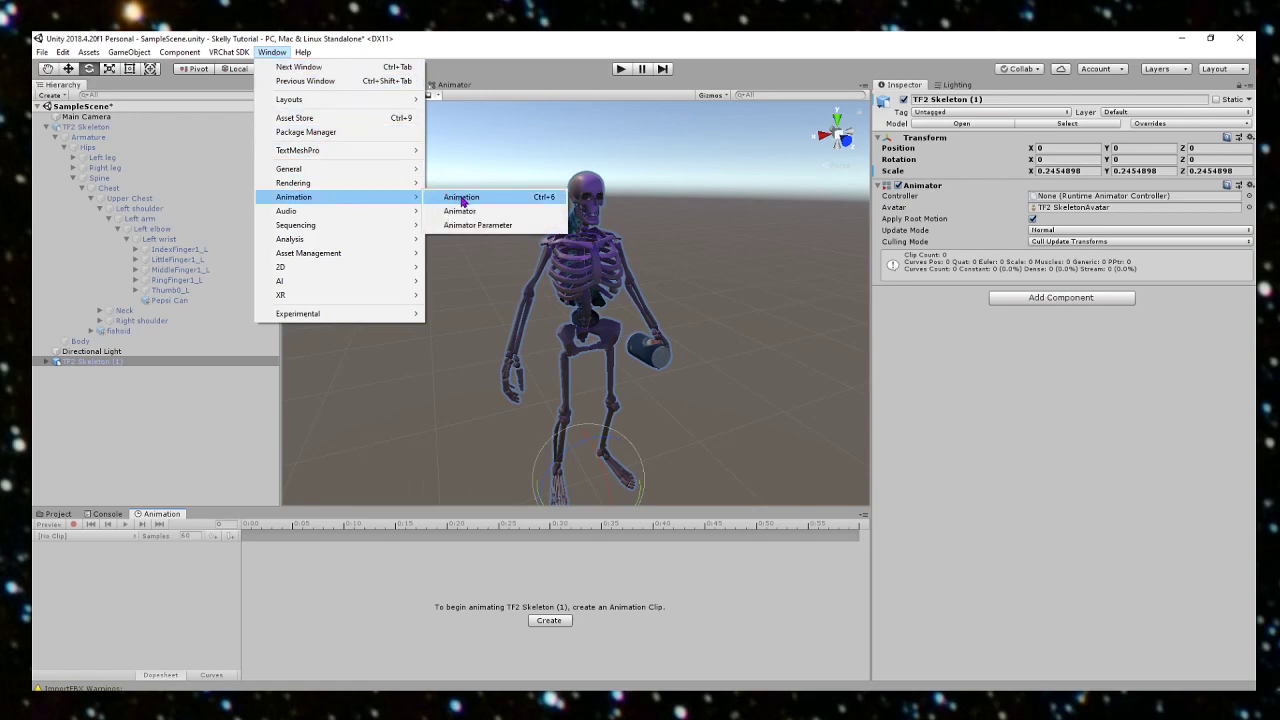
{"action": "left_click", "coordinate": [177, 519]}
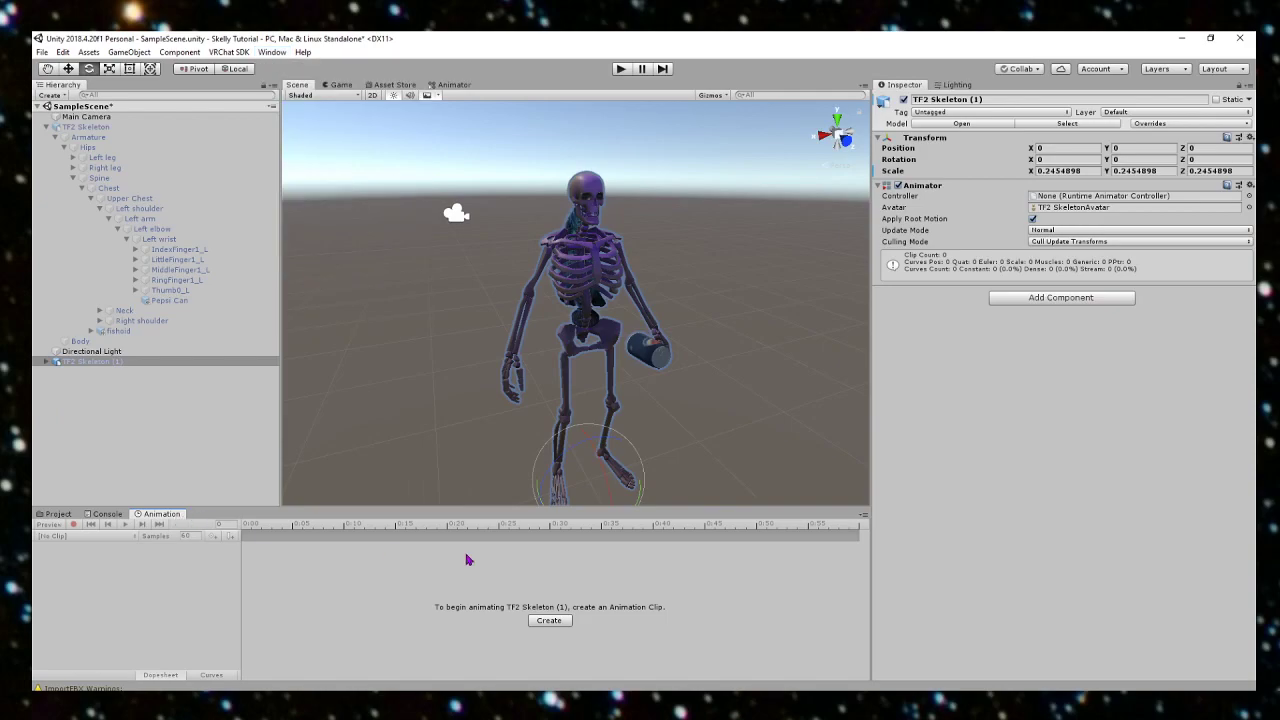
Step: Create an animation clip named Pepsi for TF2 Skeleton (1) in the pepsi-can folder
{"action": "left_click", "coordinate": [561, 624]}
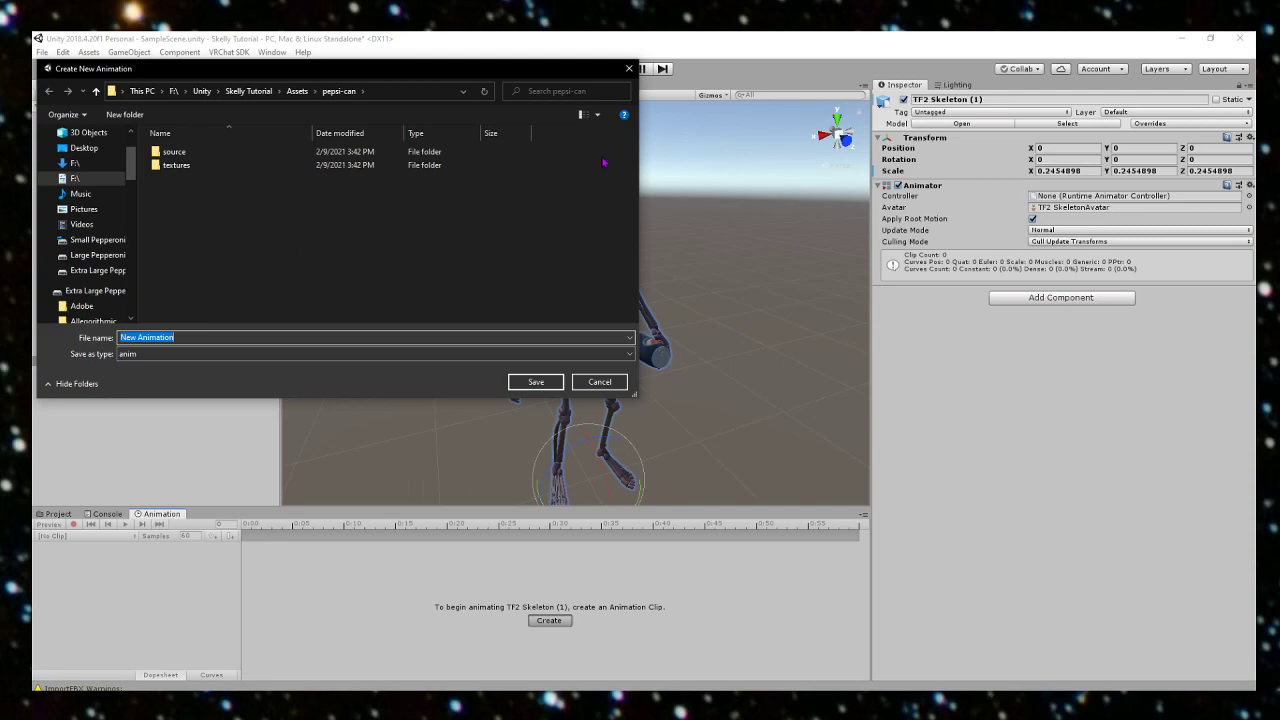
{"action": "left_click_drag", "start_coordinate": [422, 75], "coordinate": [577, 90]}
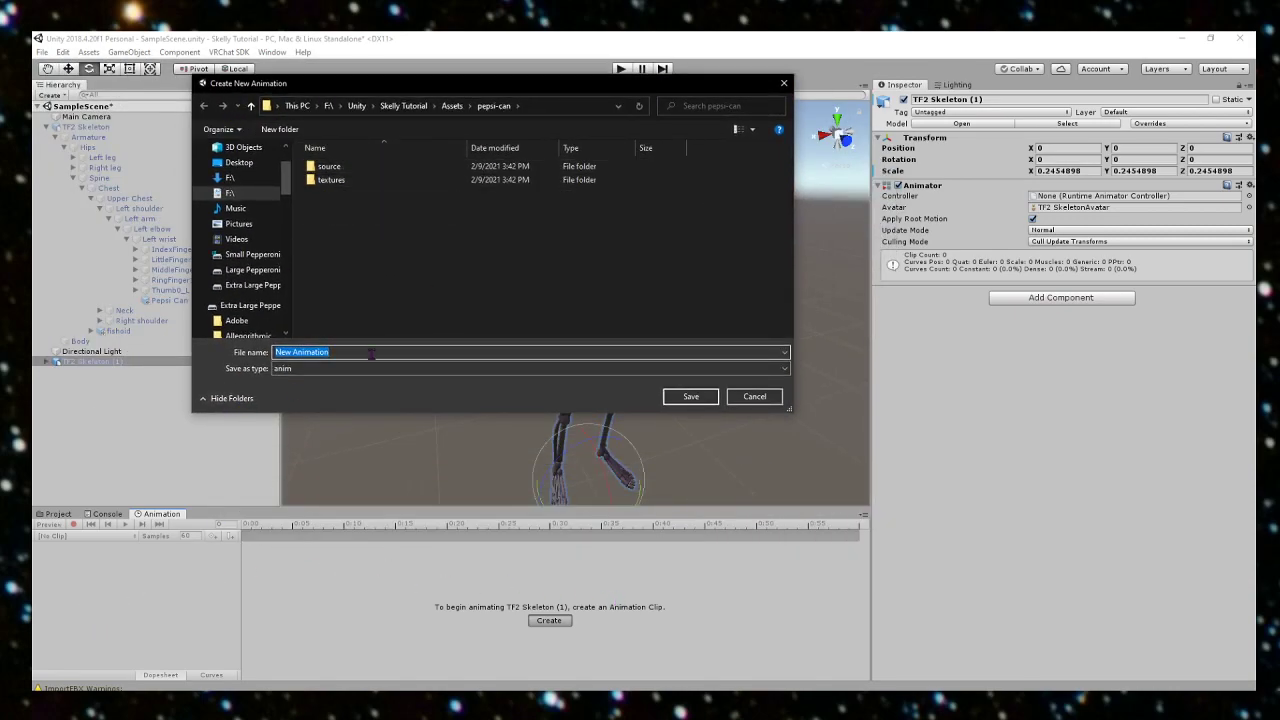
{"action": "key", "text": "BackSpace"}
{"action": "type", "text": "Pepsi"}
{"action": "key", "text": "Return"}
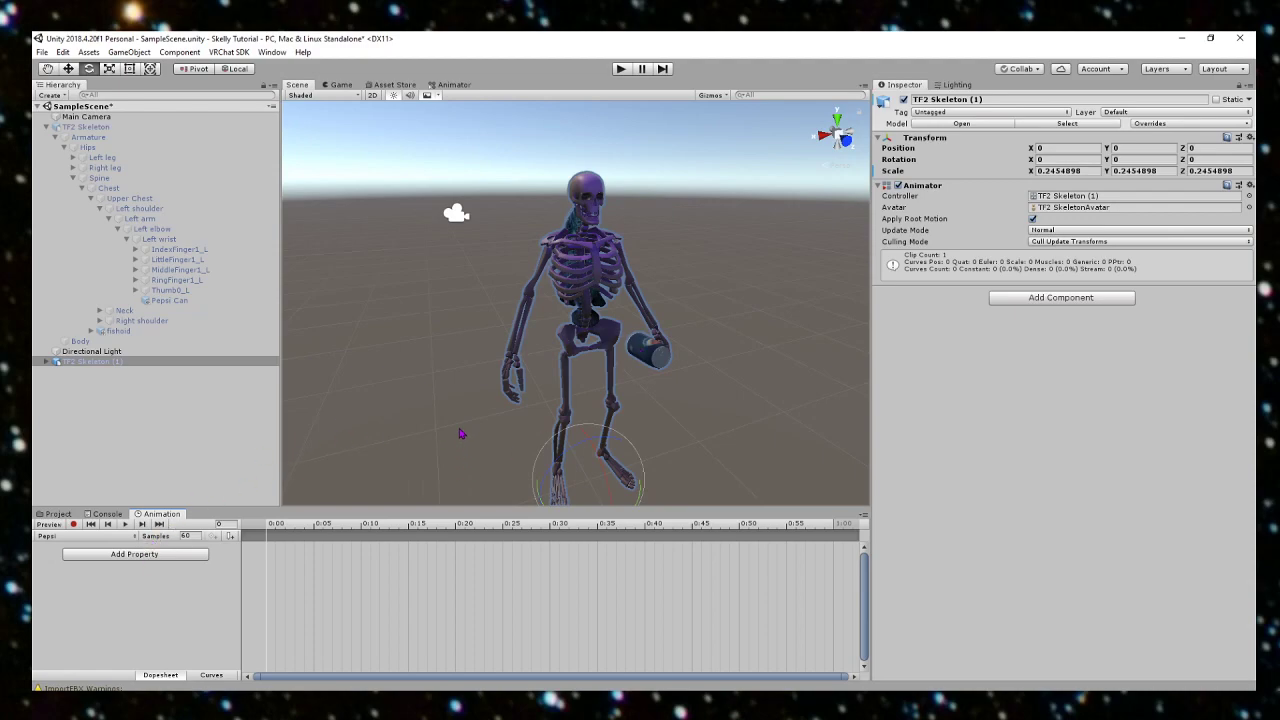
Step: Add the Pepsi Can's Is Active property, nested under the armature's Left wrist, to the Pepsi animation clip
{"action": "left_click", "coordinate": [141, 556]}
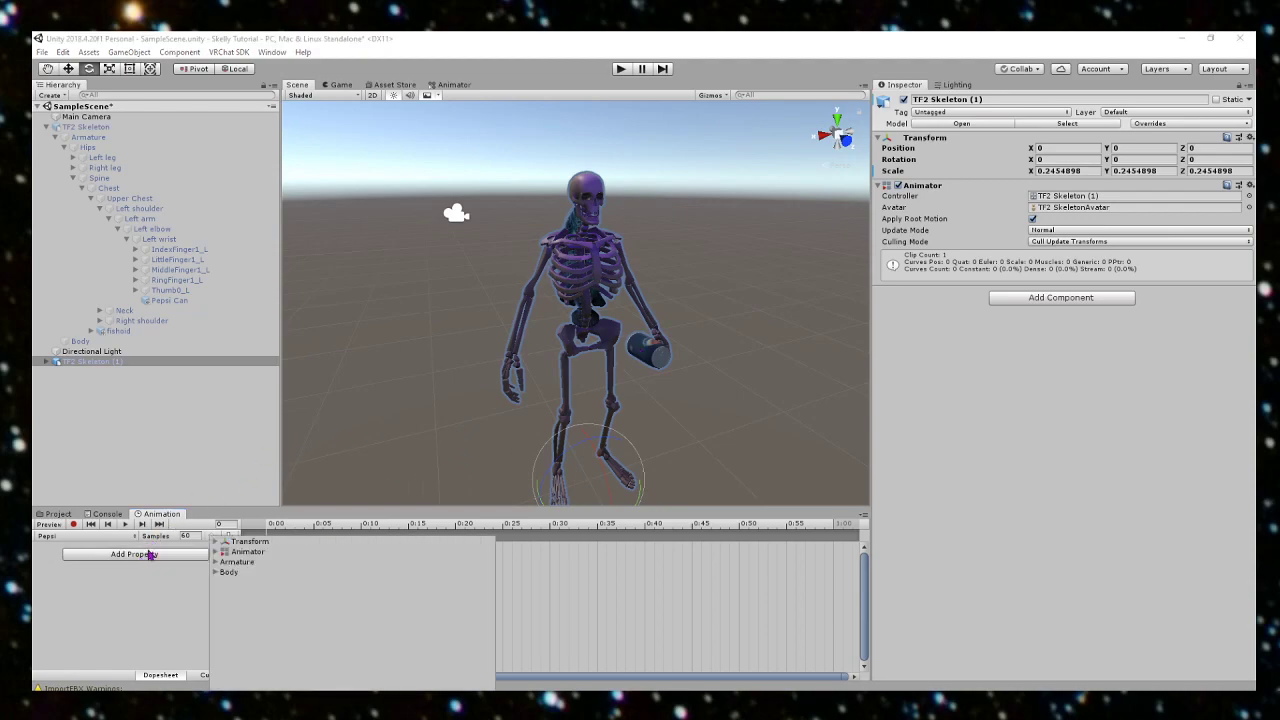
{"action": "left_click", "coordinate": [216, 562]}
{"action": "left_click", "coordinate": [225, 593]}
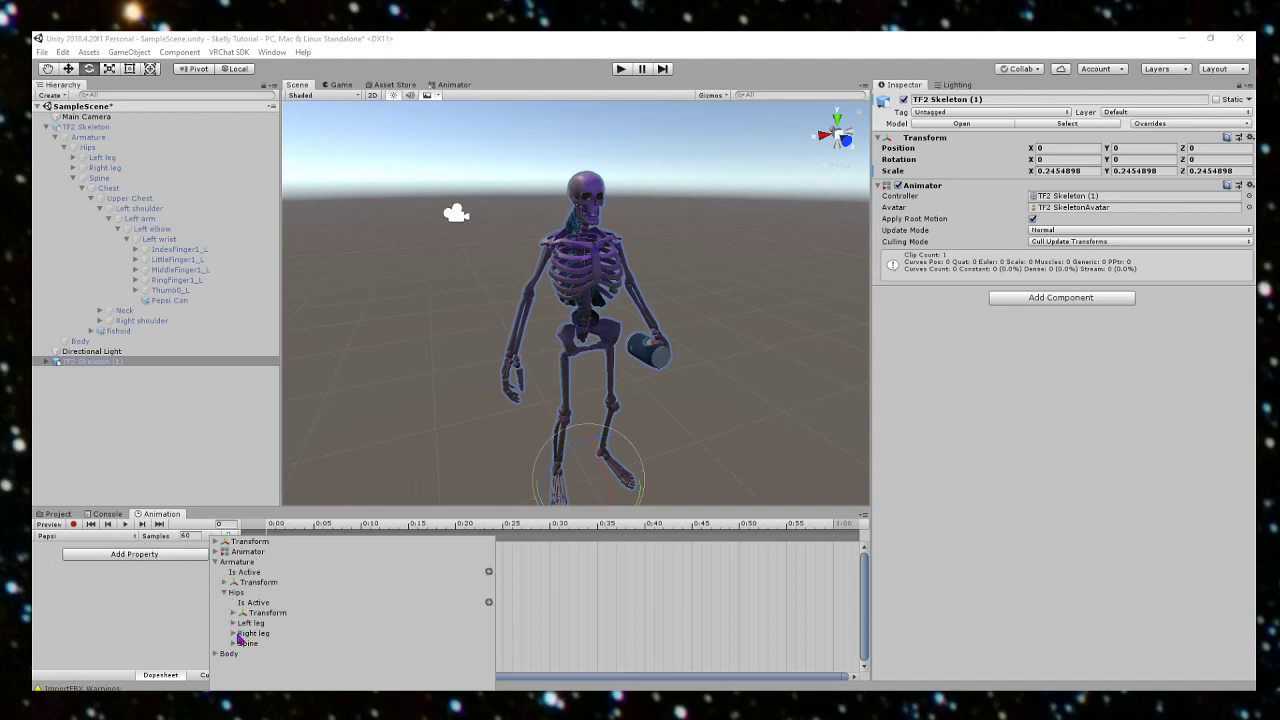
{"action": "left_click", "coordinate": [234, 643]}
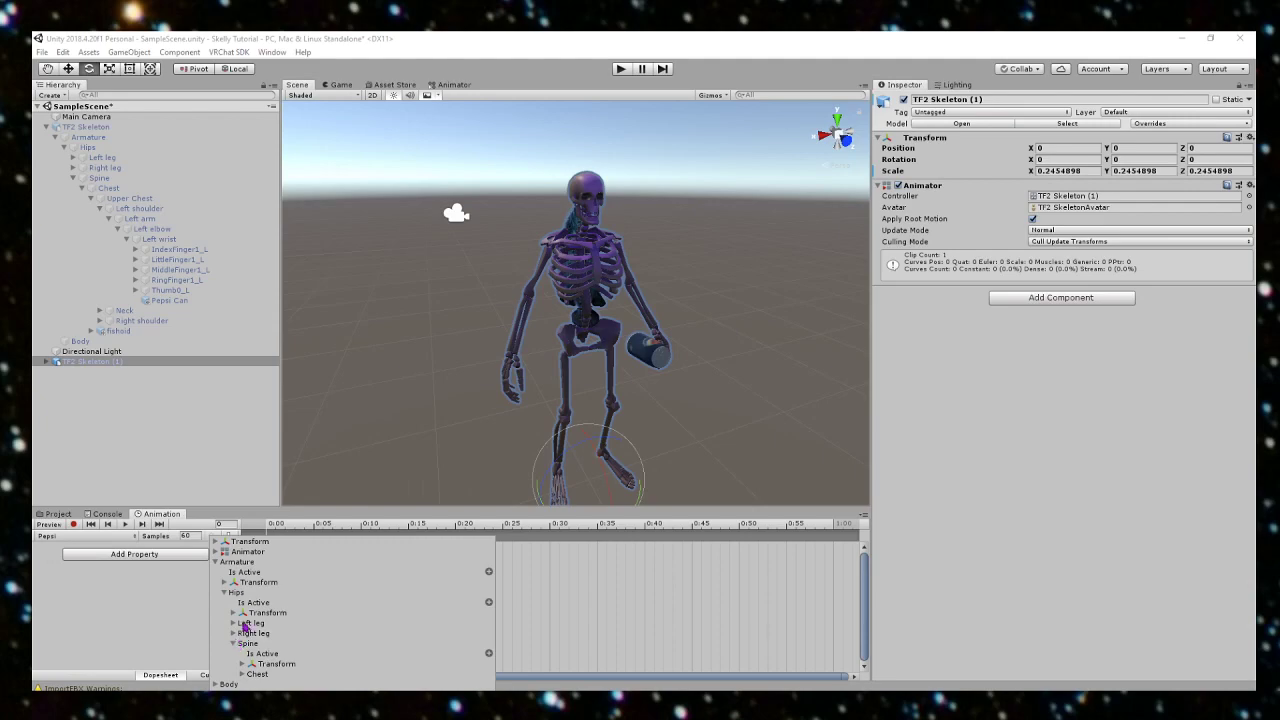
{"action": "left_click", "coordinate": [242, 675]}
{"action": "left_click", "coordinate": [251, 669]}
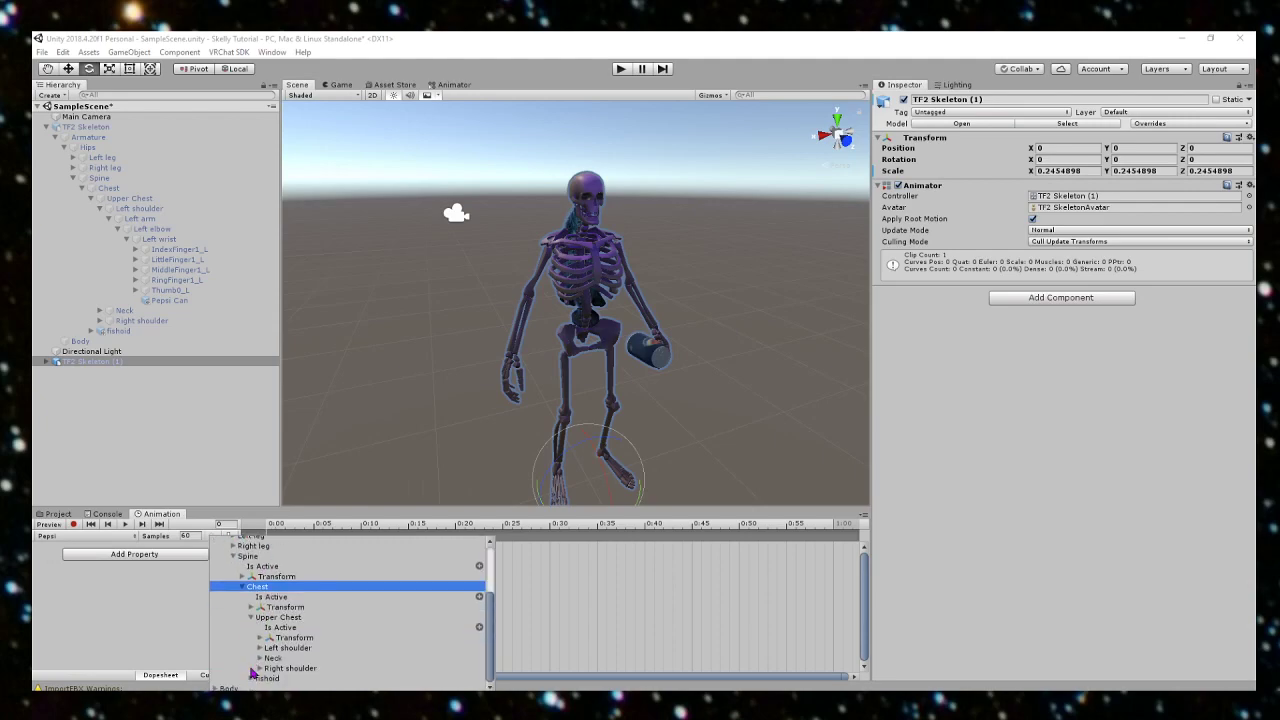
{"action": "left_click", "coordinate": [260, 648]}
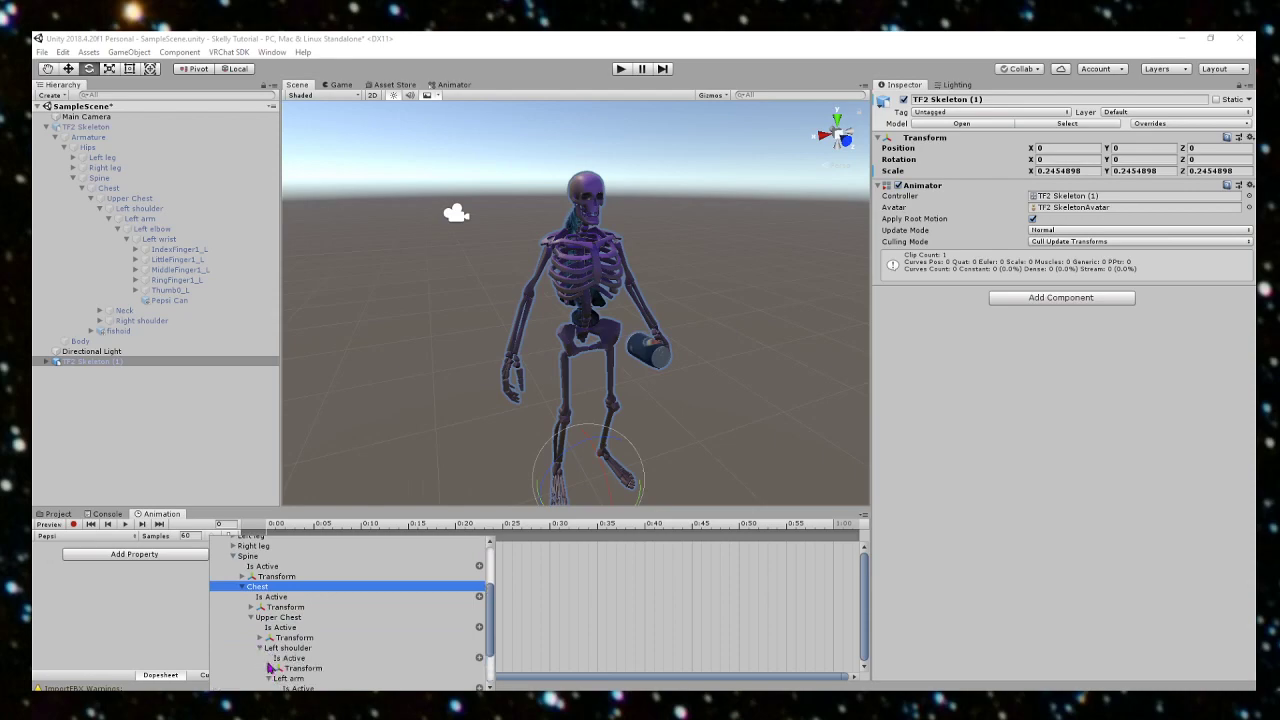
{"action": "left_click", "coordinate": [268, 678]}
{"action": "left_click", "coordinate": [279, 648]}
{"action": "left_click", "coordinate": [287, 678]}
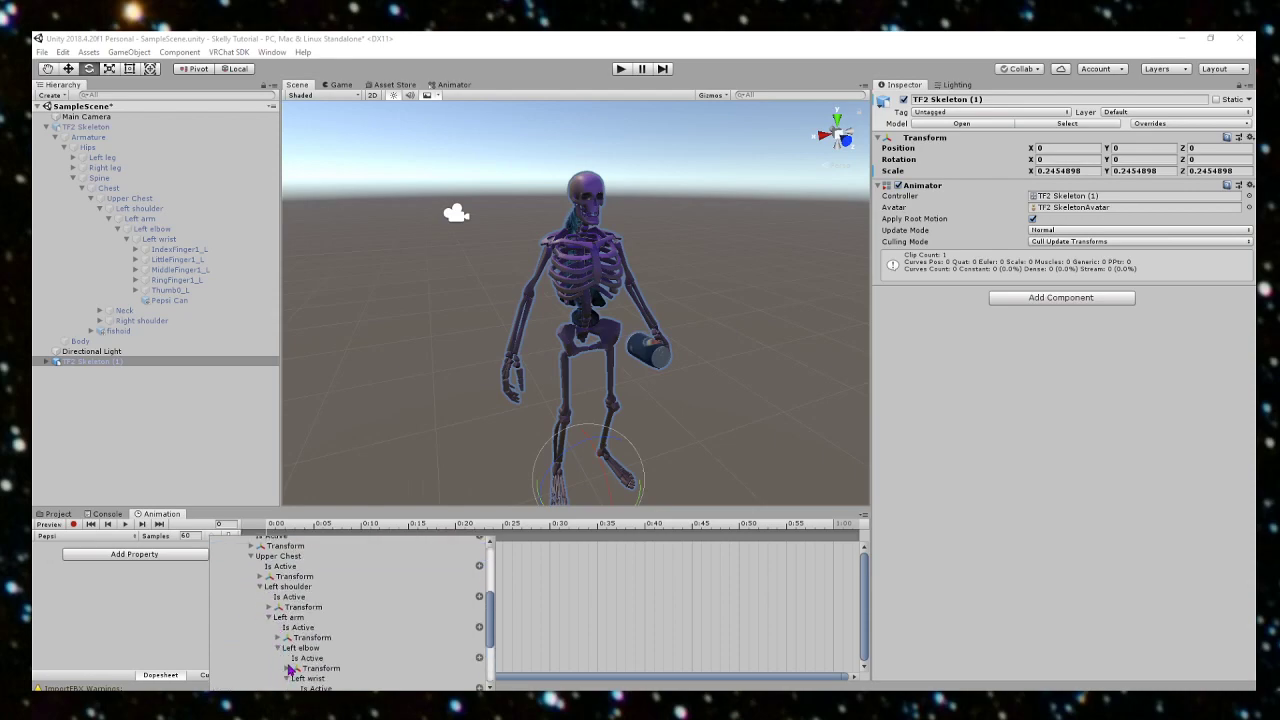
{"action": "left_click", "coordinate": [296, 649]}
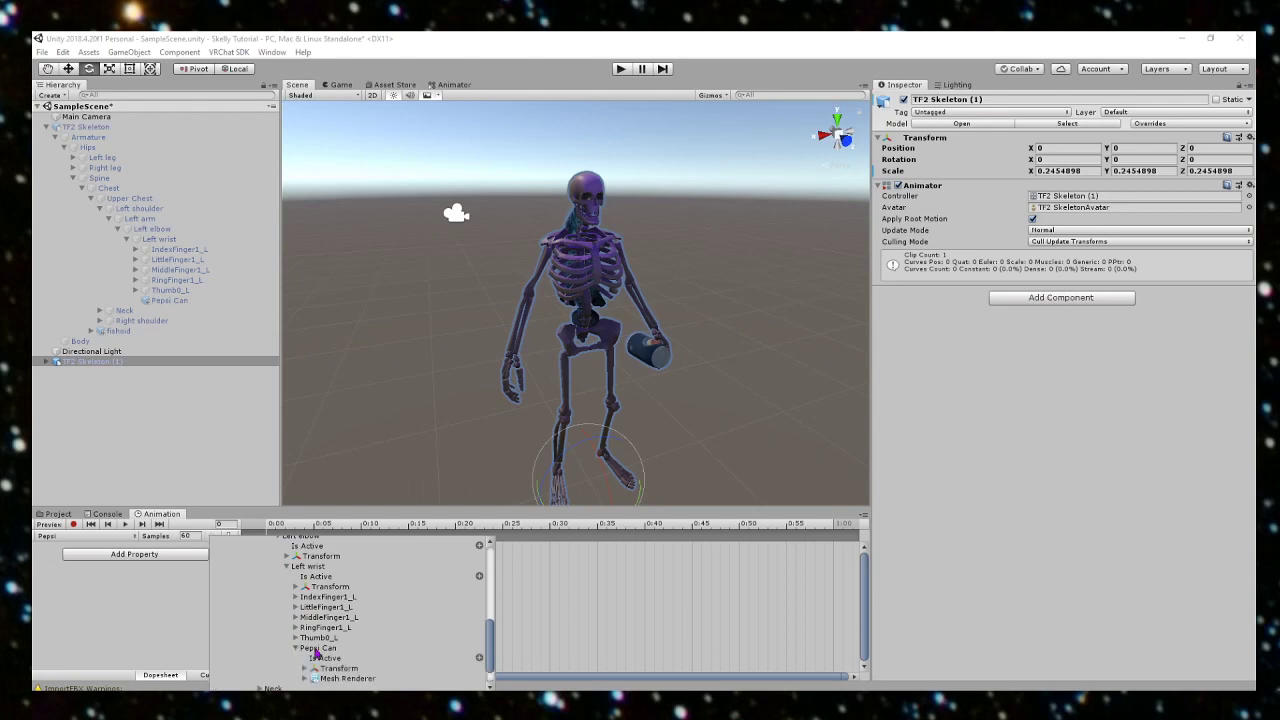
{"action": "left_click", "coordinate": [480, 658]}
{"action": "left_click_drag", "start_coordinate": [410, 335], "coordinate": [669, 298], "text": "alt"}
{"action": "left_click", "coordinate": [669, 298]}
{"action": "right_click_drag", "start_coordinate": [669, 298], "coordinate": [535, 451]}
{"action": "key", "text": "s"}
{"action": "key", "text": "d"}
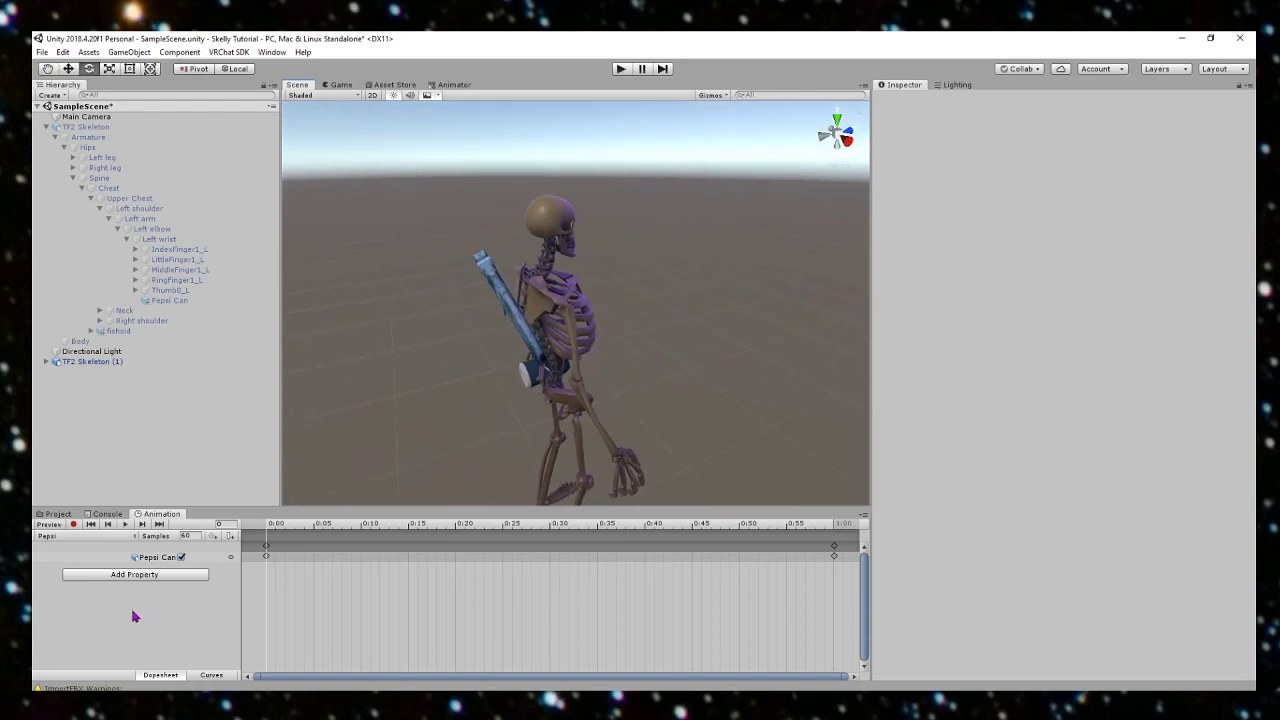
{"action": "key", "text": "d"}
{"action": "right_click_drag", "start_coordinate": [735, 302], "coordinate": [669, 322]}
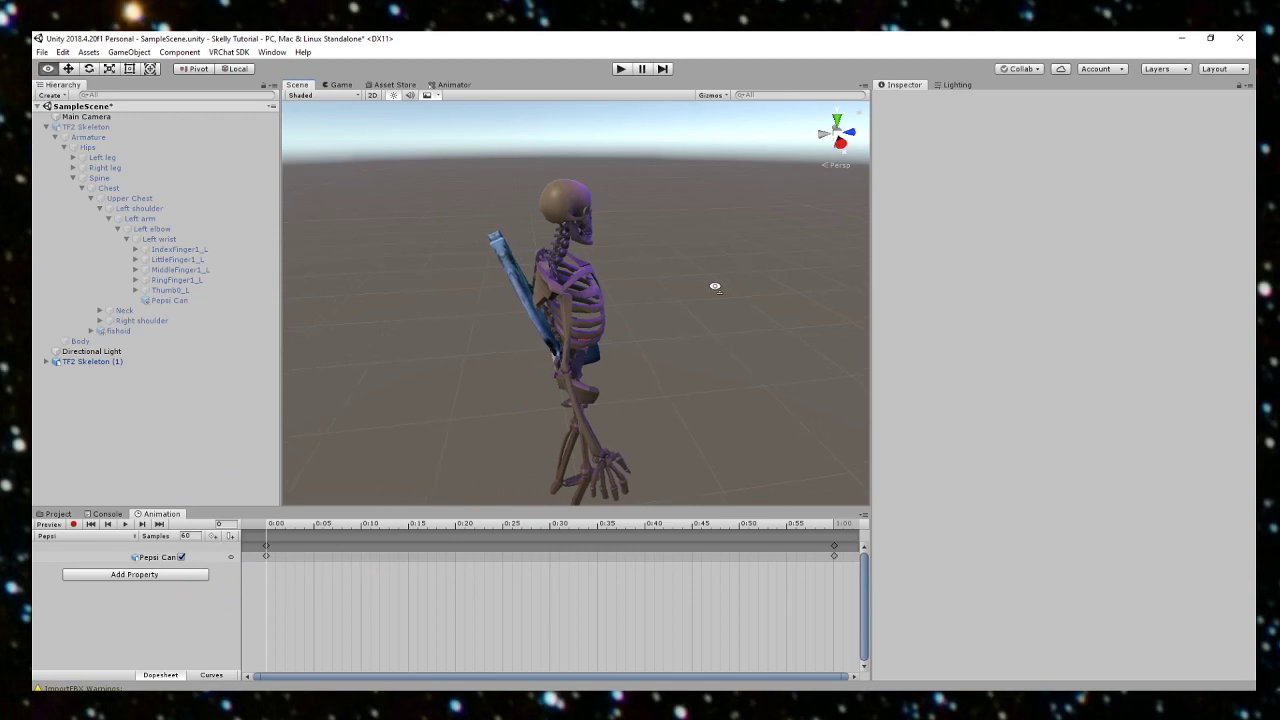
Step: Move the duplicate skeleton's Pepsi Can in its left hand to about X 0.142, Y -0.323, Z -0.662
{"action": "right_click_drag", "start_coordinate": [727, 287], "coordinate": [632, 485]}
{"action": "key", "text": "d"}
{"action": "key", "text": "s"}
{"action": "right_click_drag", "start_coordinate": [628, 332], "coordinate": [604, 384]}
{"action": "key", "text": "w"}
{"action": "left_click", "coordinate": [498, 428]}
{"action": "key", "text": "s"}
{"action": "key", "text": "w"}
{"action": "left_click_drag", "start_coordinate": [495, 331], "coordinate": [508, 332]}
{"action": "left_click", "coordinate": [653, 321]}
{"action": "key", "text": "s"}
{"action": "right_click_drag", "start_coordinate": [653, 321], "coordinate": [672, 303]}
{"action": "key", "text": "w"}
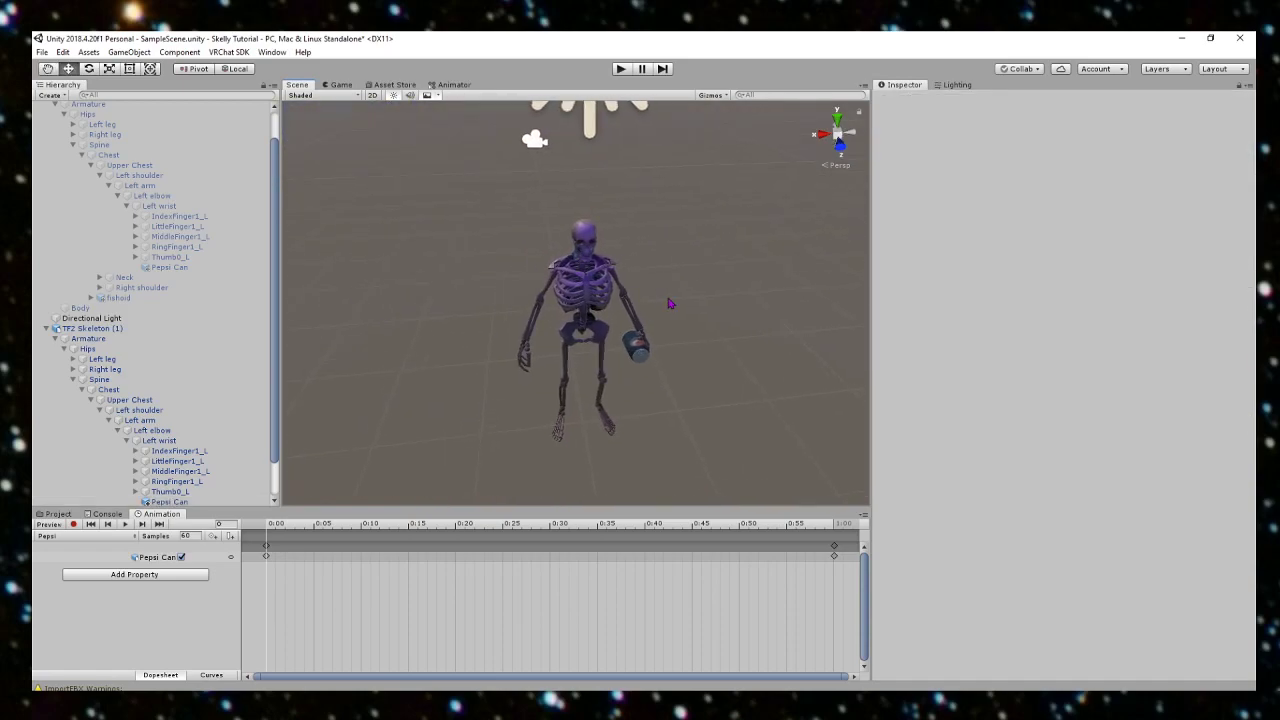
Step: Delete the Pepsi Can keyframe at 1:00 and add a keyframe for it at frame 1
{"action": "left_click", "coordinate": [837, 552]}
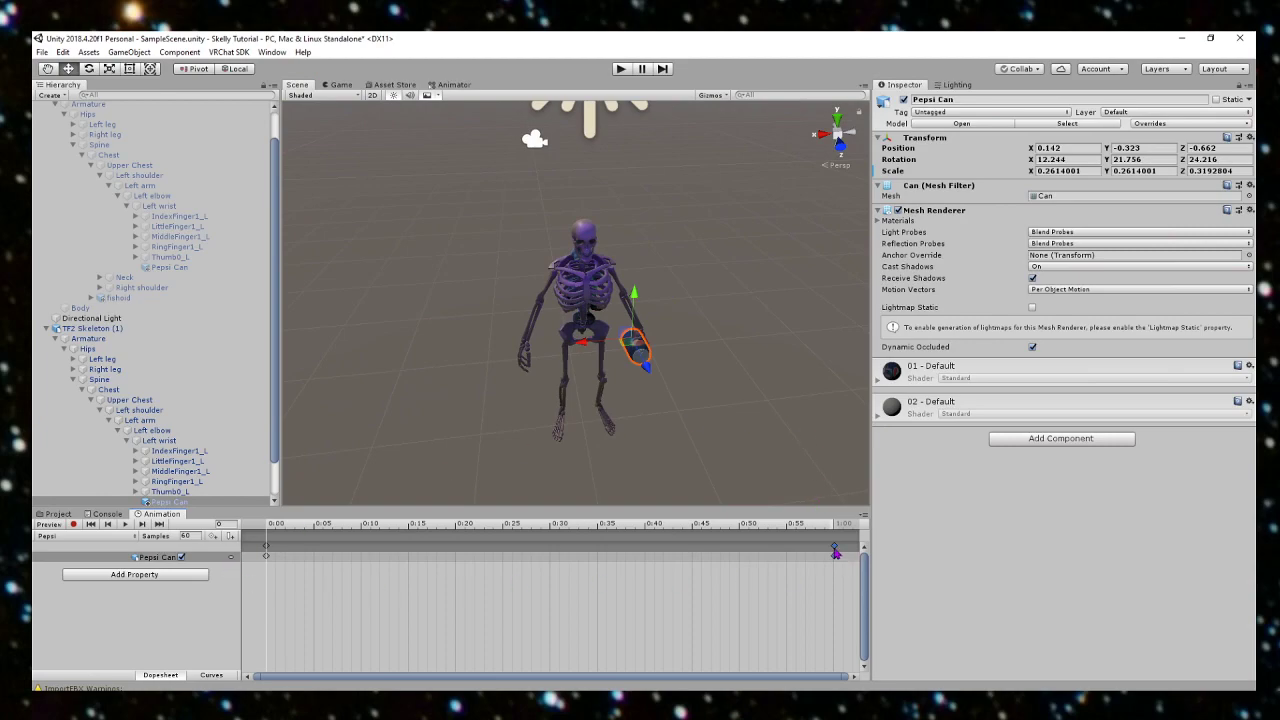
{"action": "key", "text": "Delete"}
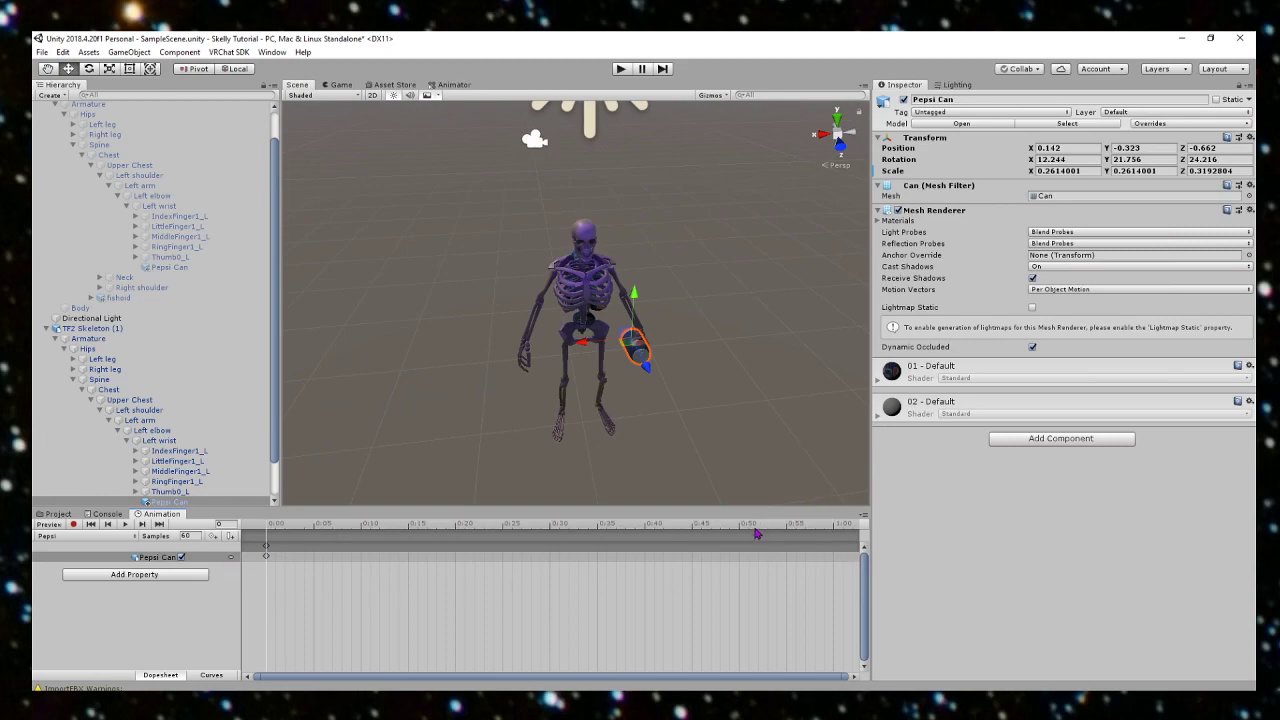
{"action": "left_click", "coordinate": [280, 530]}
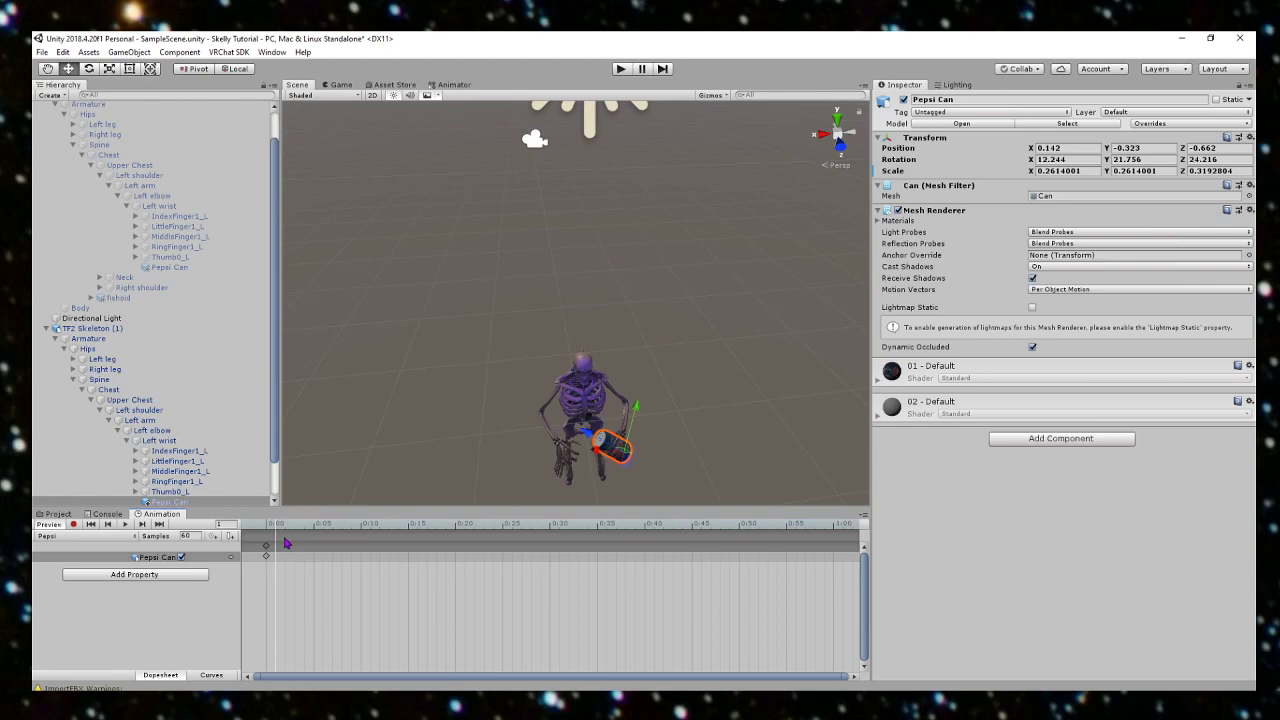
{"action": "key", "text": "w"}
{"action": "right_click_drag", "start_coordinate": [494, 321], "coordinate": [681, 323]}
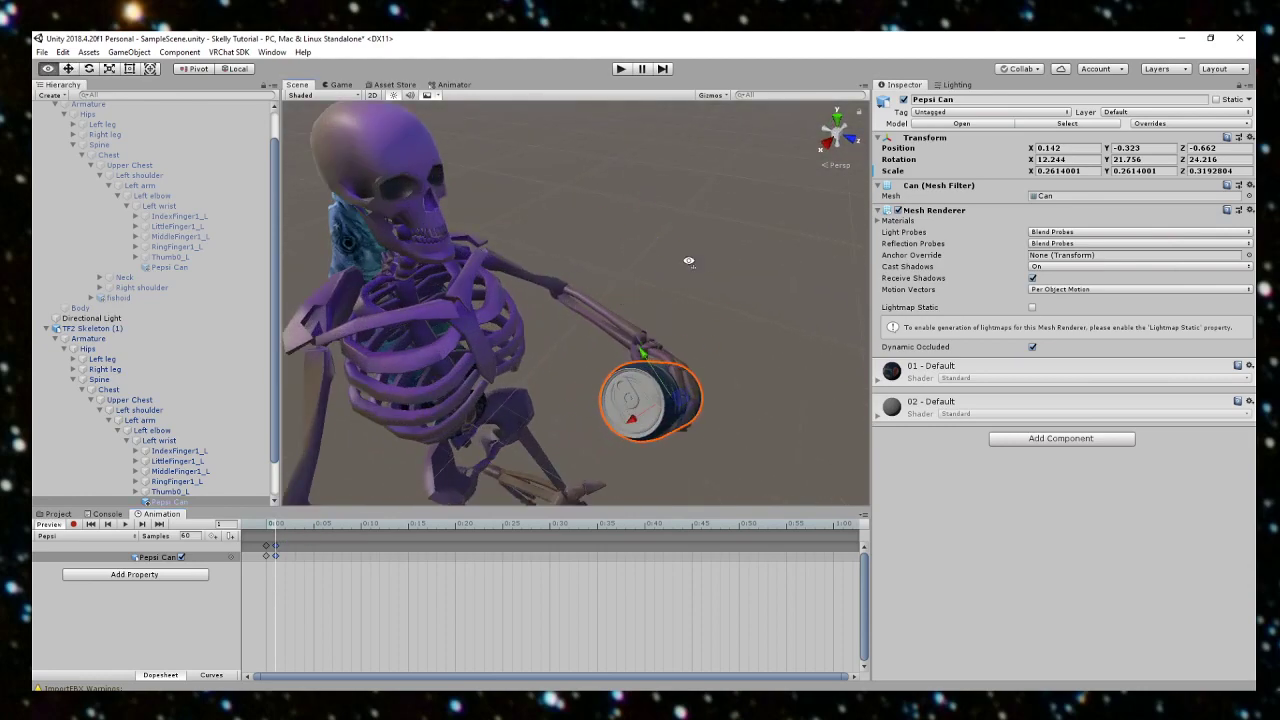
{"action": "scroll", "coordinate": [641, 292], "scroll_direction": "down", "scroll_amount": 5}
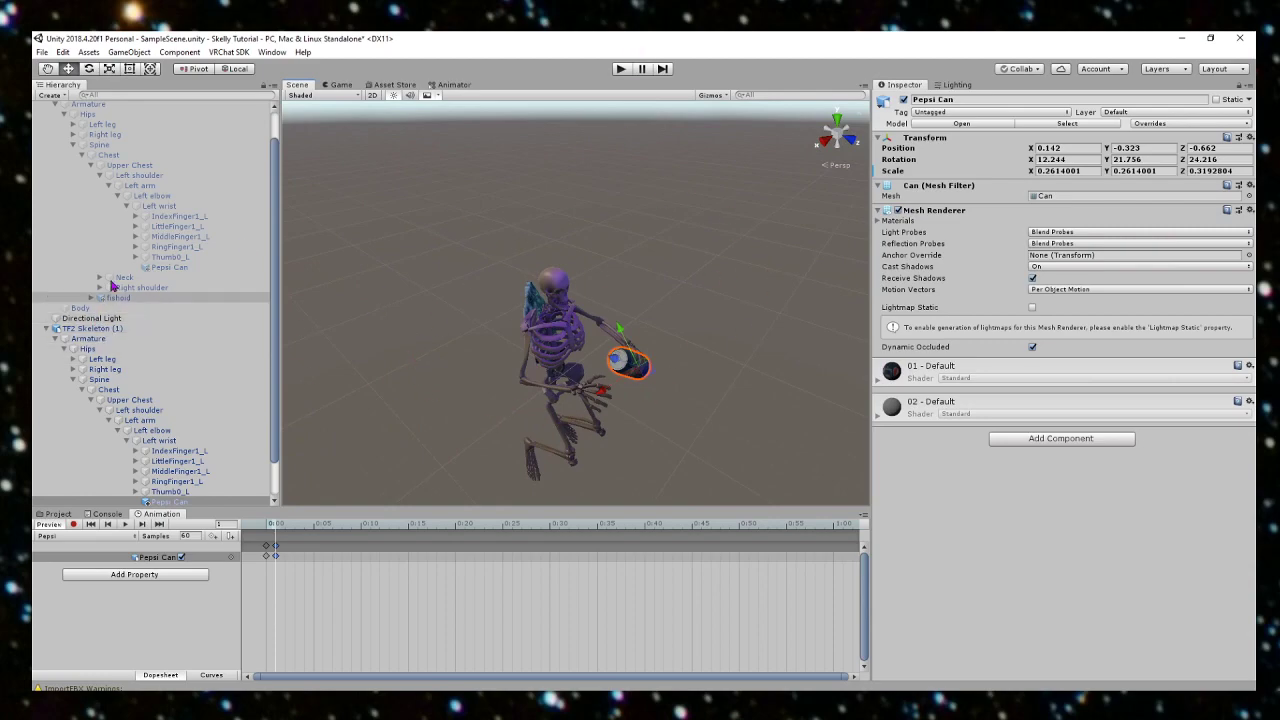
Step: Examine from several angles how the duplicate skeleton's left hand grips the Pepsi Can
{"action": "left_click_drag", "start_coordinate": [663, 396], "coordinate": [500, 330], "text": "alt"}
{"action": "left_click", "coordinate": [672, 346]}
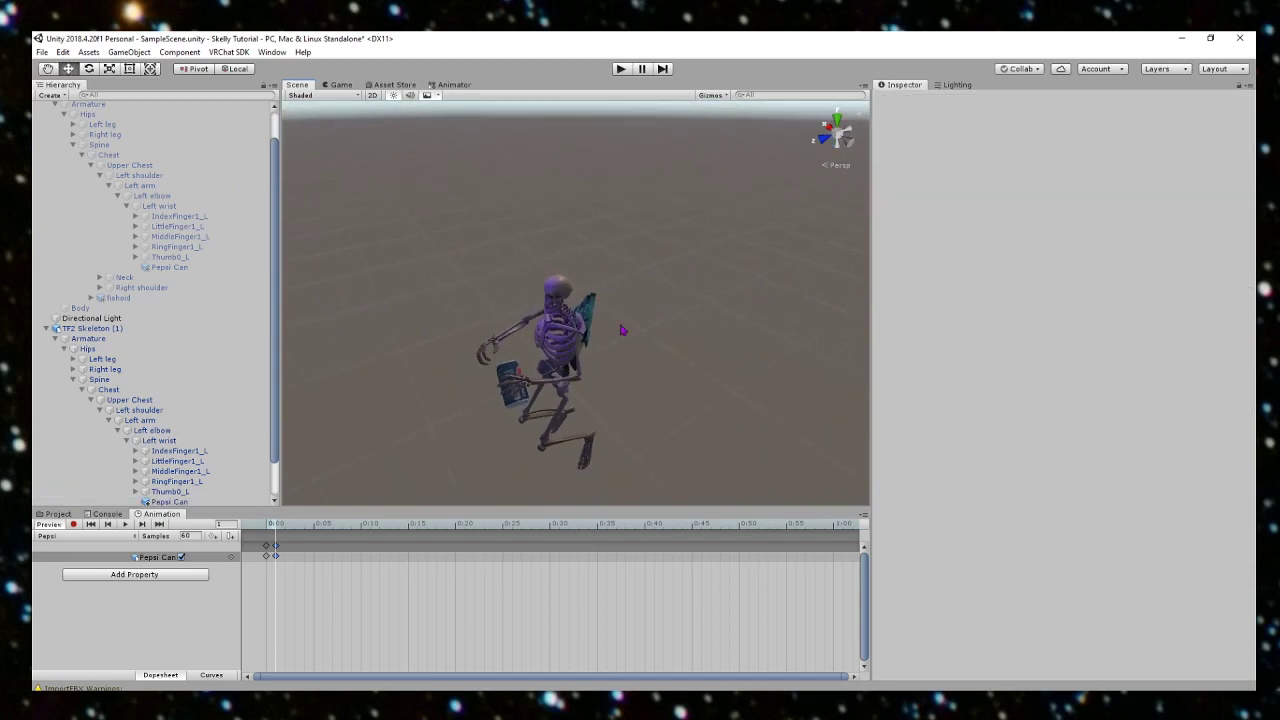
{"action": "scroll", "coordinate": [694, 336], "scroll_direction": "up", "scroll_amount": 8}
{"action": "scroll", "coordinate": [694, 340], "scroll_direction": "down", "scroll_amount": 8}
{"action": "left_click_drag", "start_coordinate": [694, 340], "coordinate": [526, 359], "text": "alt"}
{"action": "scroll", "coordinate": [563, 357], "scroll_direction": "up", "scroll_amount": 6}
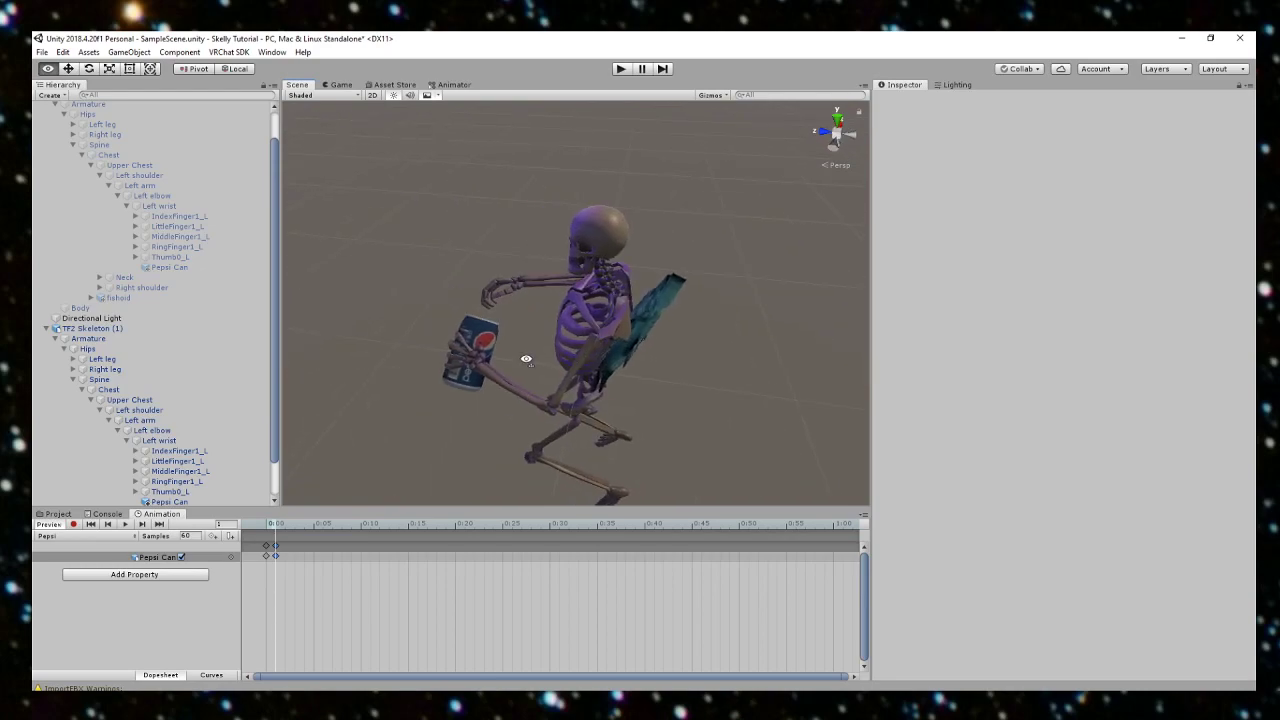
{"action": "right_click_drag", "start_coordinate": [643, 336], "coordinate": [563, 331]}
{"action": "right_click_drag", "start_coordinate": [720, 294], "coordinate": [783, 344]}
{"action": "left_click_drag", "start_coordinate": [783, 345], "coordinate": [447, 316], "text": "alt"}
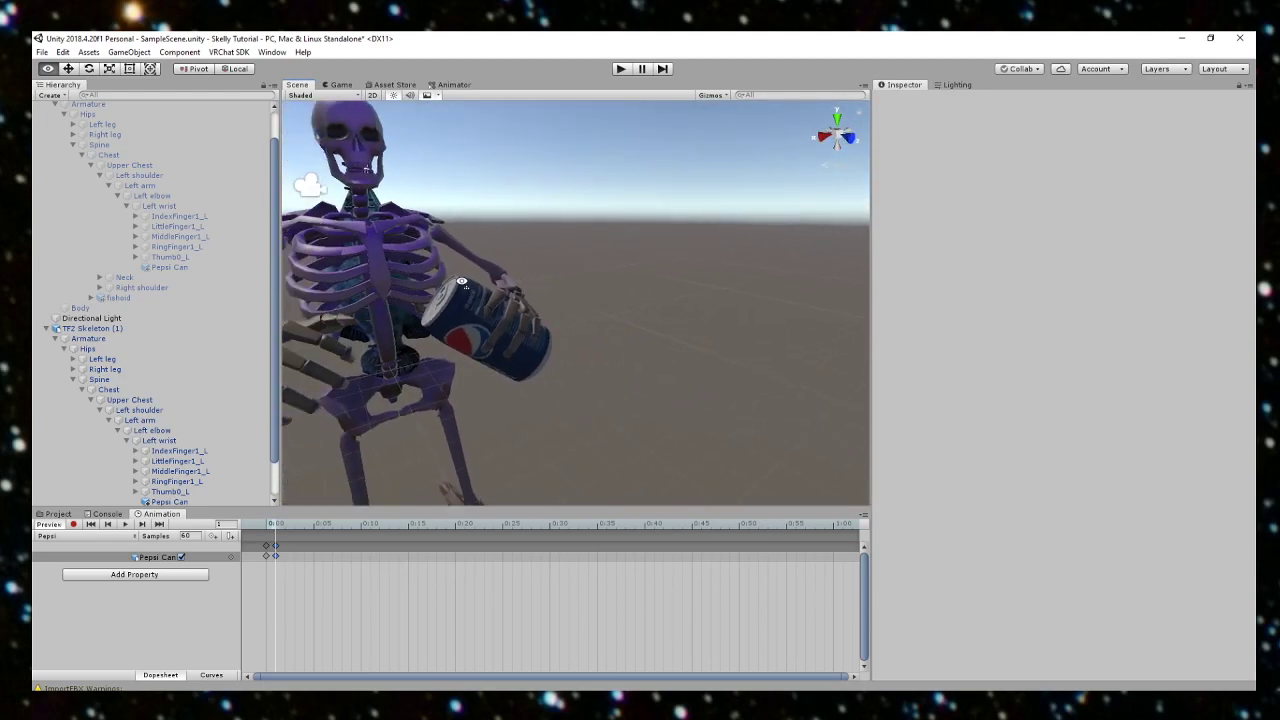
Step: Rotate the Pepsi Can in the duplicate skeleton's left hand to about X 1.965, Y 17.168, Z 23.646
{"action": "left_click", "coordinate": [447, 316]}
{"action": "key", "text": "e"}
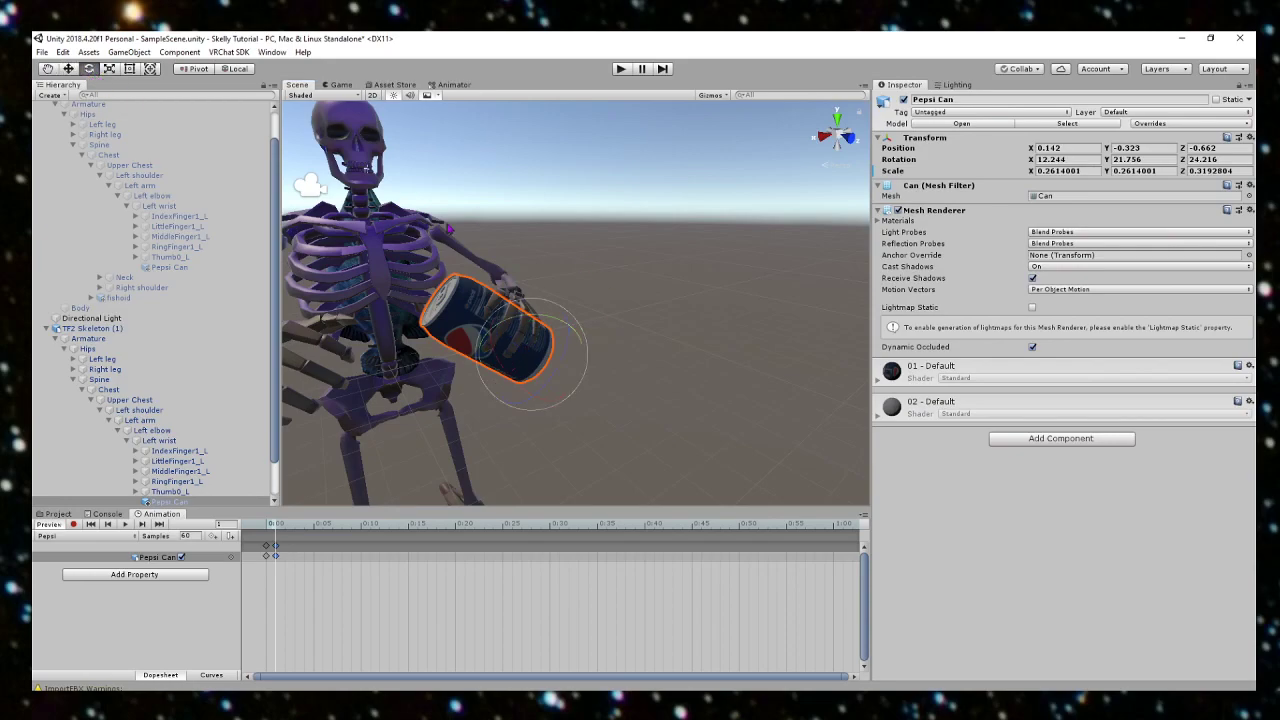
{"action": "left_click_drag", "start_coordinate": [489, 211], "coordinate": [586, 304], "text": "alt"}
{"action": "left_click", "coordinate": [593, 291]}
{"action": "left_click", "coordinate": [494, 288]}
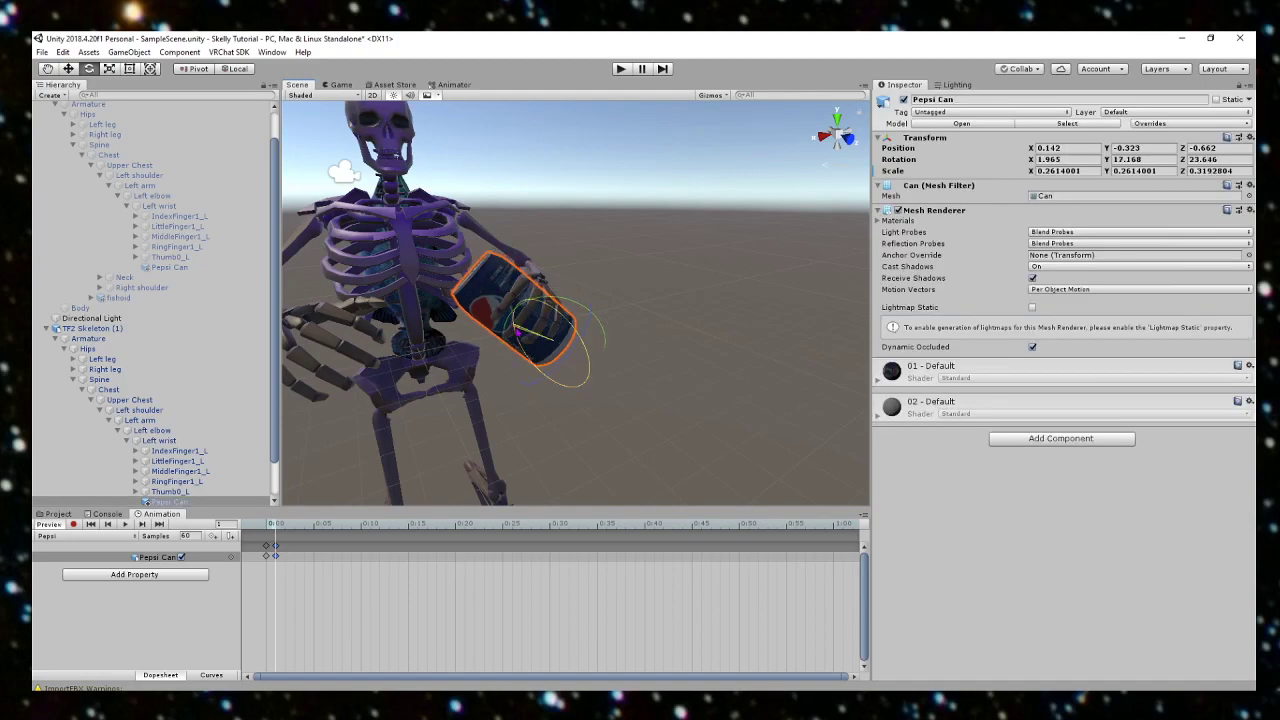
{"action": "left_click", "coordinate": [583, 274]}
{"action": "key", "text": "w"}
{"action": "right_click_drag", "start_coordinate": [583, 274], "coordinate": [513, 291]}
{"action": "key", "text": "s"}
{"action": "key", "text": "d"}
{"action": "left_click_drag", "start_coordinate": [513, 291], "coordinate": [645, 354], "text": "alt"}
Step: Look through the Animator properties that can be added to the Pepsi clip, down to the Right Hand finger entries
{"action": "left_click", "coordinate": [165, 575]}
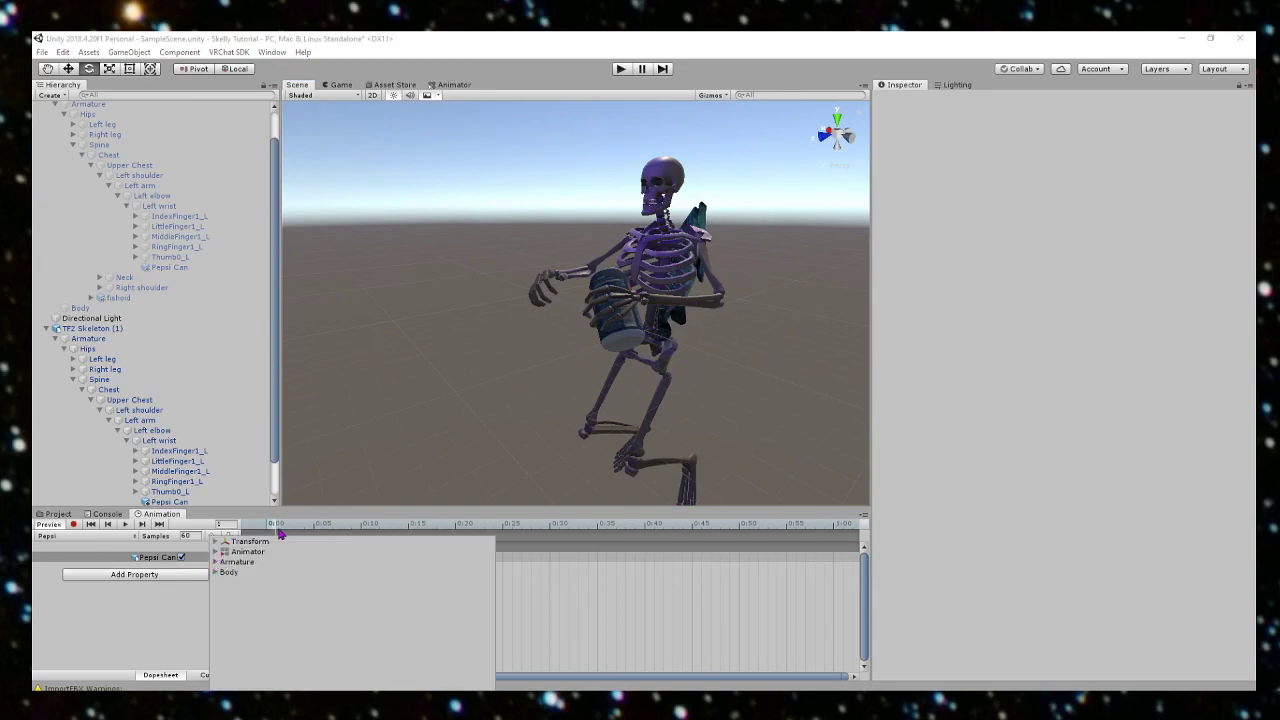
{"action": "left_click", "coordinate": [218, 552]}
{"action": "scroll", "coordinate": [318, 566], "scroll_direction": "down", "scroll_amount": 10}
{"action": "scroll", "coordinate": [326, 570], "scroll_direction": "down", "scroll_amount": 15}
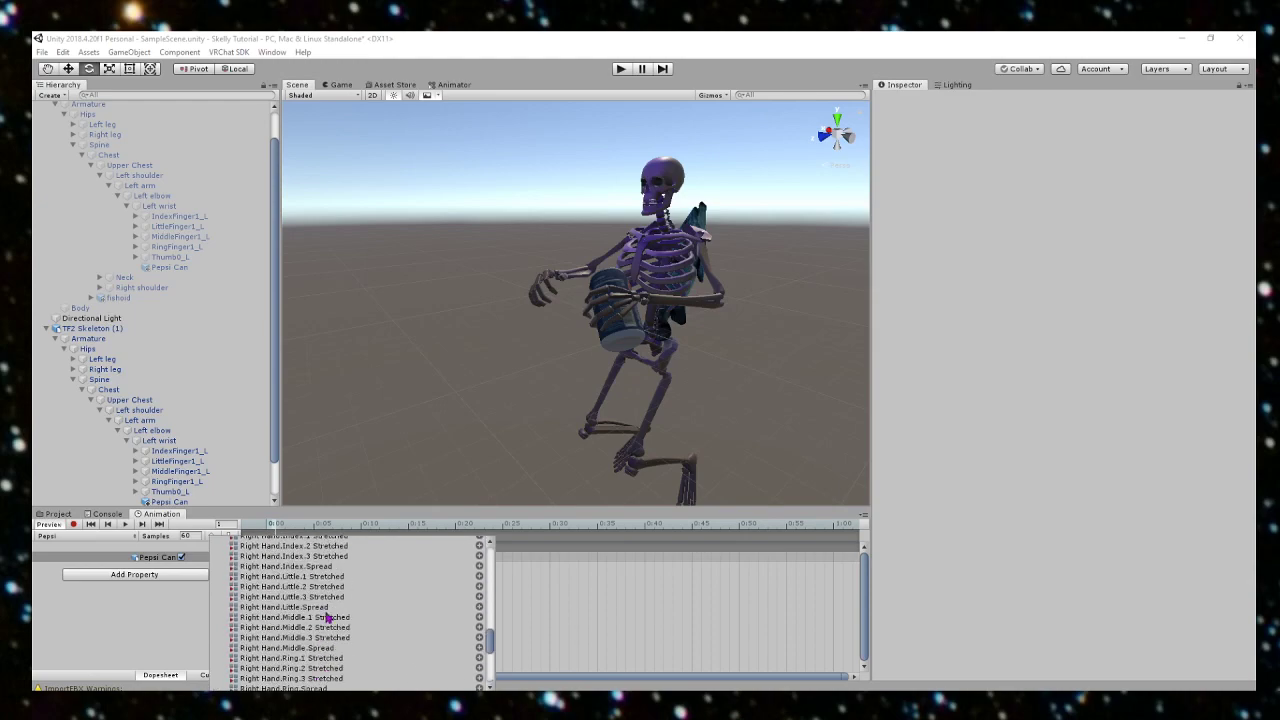
{"action": "left_click", "coordinate": [143, 614]}
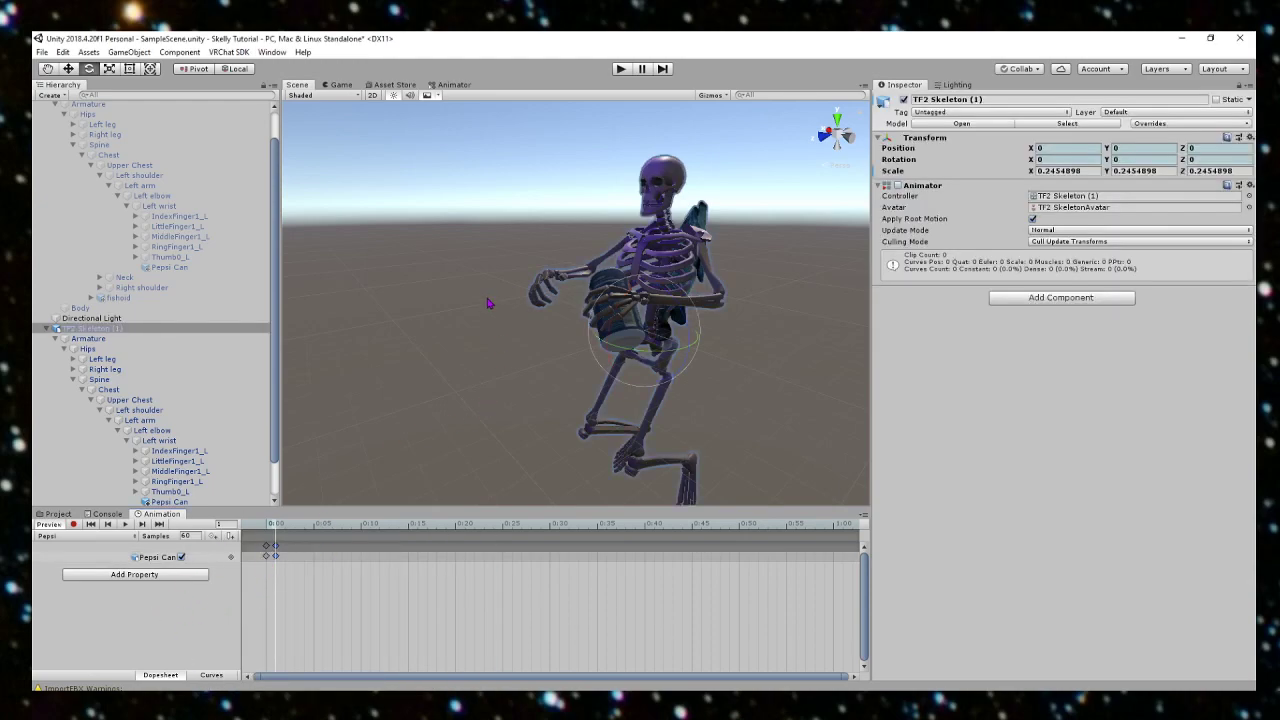
Step: Inspect the duplicate skeleton holding the Pepsi can from the front, both close up and from farther away
{"action": "left_click", "coordinate": [466, 322]}
{"action": "left_click_drag", "start_coordinate": [466, 322], "coordinate": [712, 305], "text": "alt"}
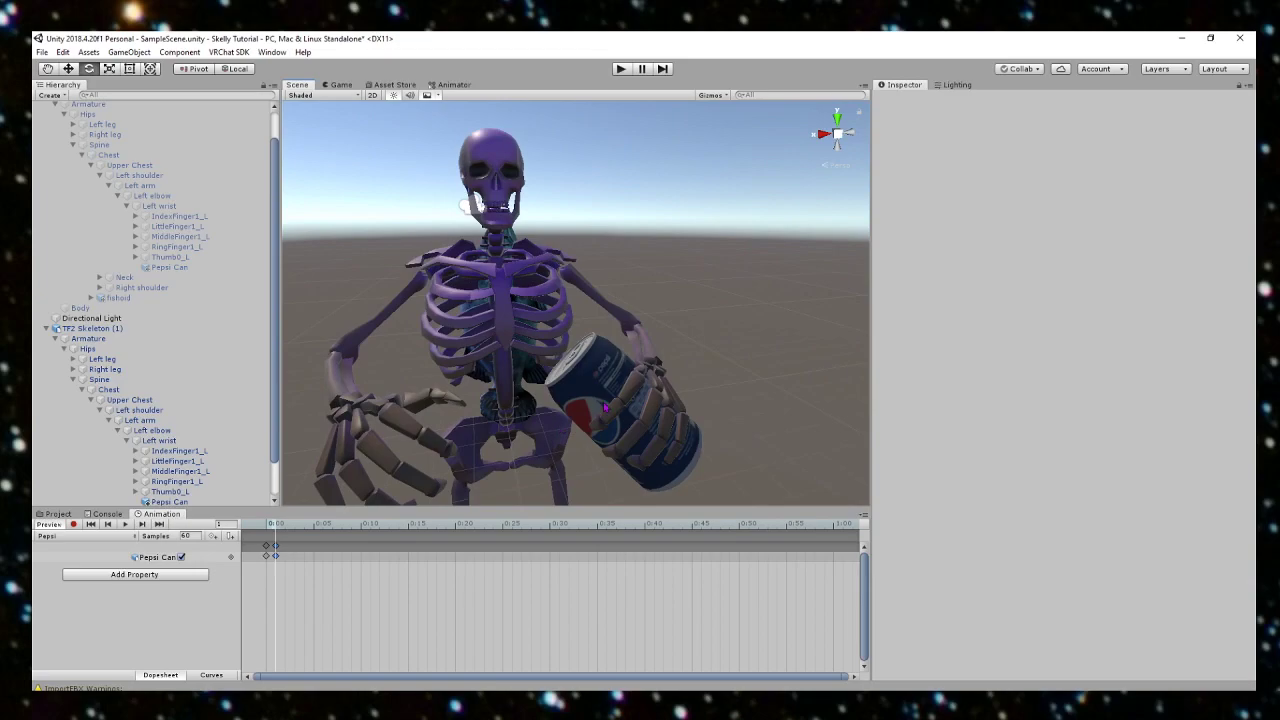
{"action": "mouse_move", "coordinate": [620, 402]}
{"action": "right_mouse_down"}
{"action": "mouse_move", "coordinate": [617, 309]}
{"action": "mouse_move", "coordinate": [617, 393]}
{"action": "right_mouse_up"}
{"action": "key", "text": "s"}
{"action": "key", "text": "w"}
{"action": "key", "text": "s"}
{"action": "right_click_drag", "start_coordinate": [666, 328], "coordinate": [653, 303]}
{"action": "key", "text": "w"}
{"action": "key", "text": "s"}
{"action": "key", "text": "w"}
{"action": "key", "text": "s"}
{"action": "right_click_drag", "start_coordinate": [641, 388], "coordinate": [713, 421]}
{"action": "key", "text": "w"}
{"action": "right_click_drag", "start_coordinate": [625, 341], "coordinate": [626, 394]}
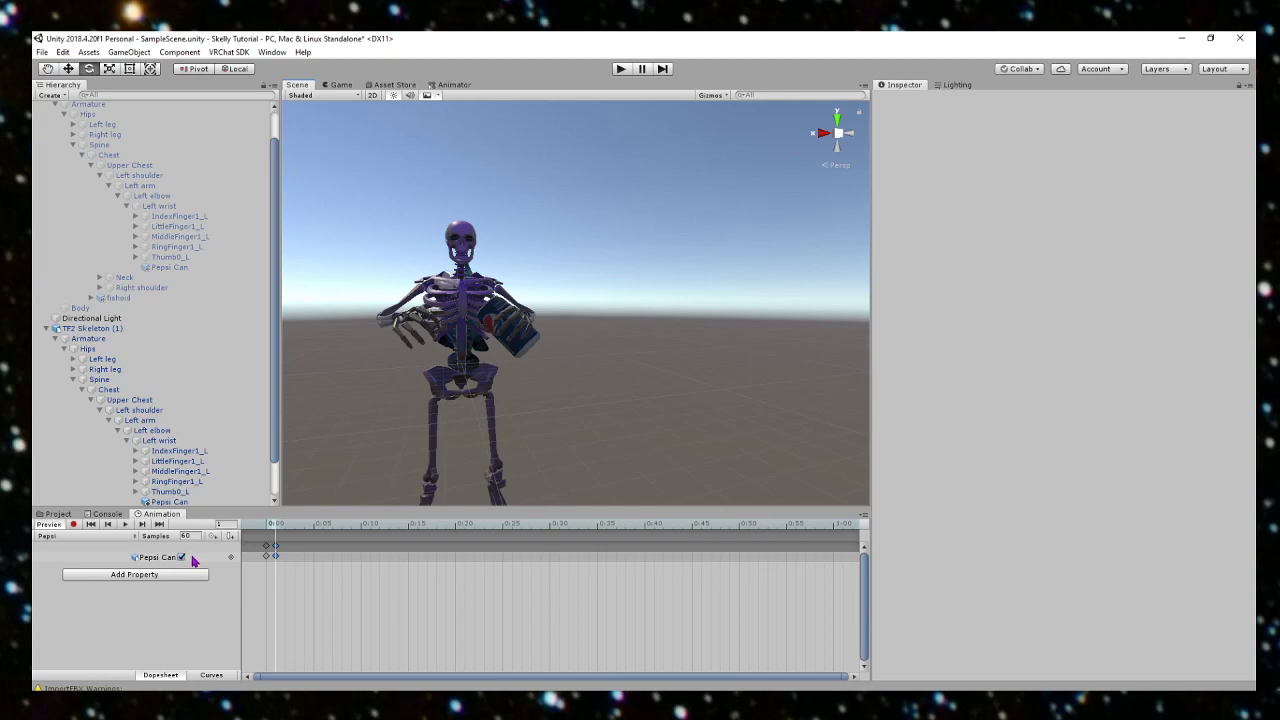
Step: Open the SDK2 folder under VRChat Examples, Examples2, Animation in the project assets
{"action": "left_click", "coordinate": [56, 514]}
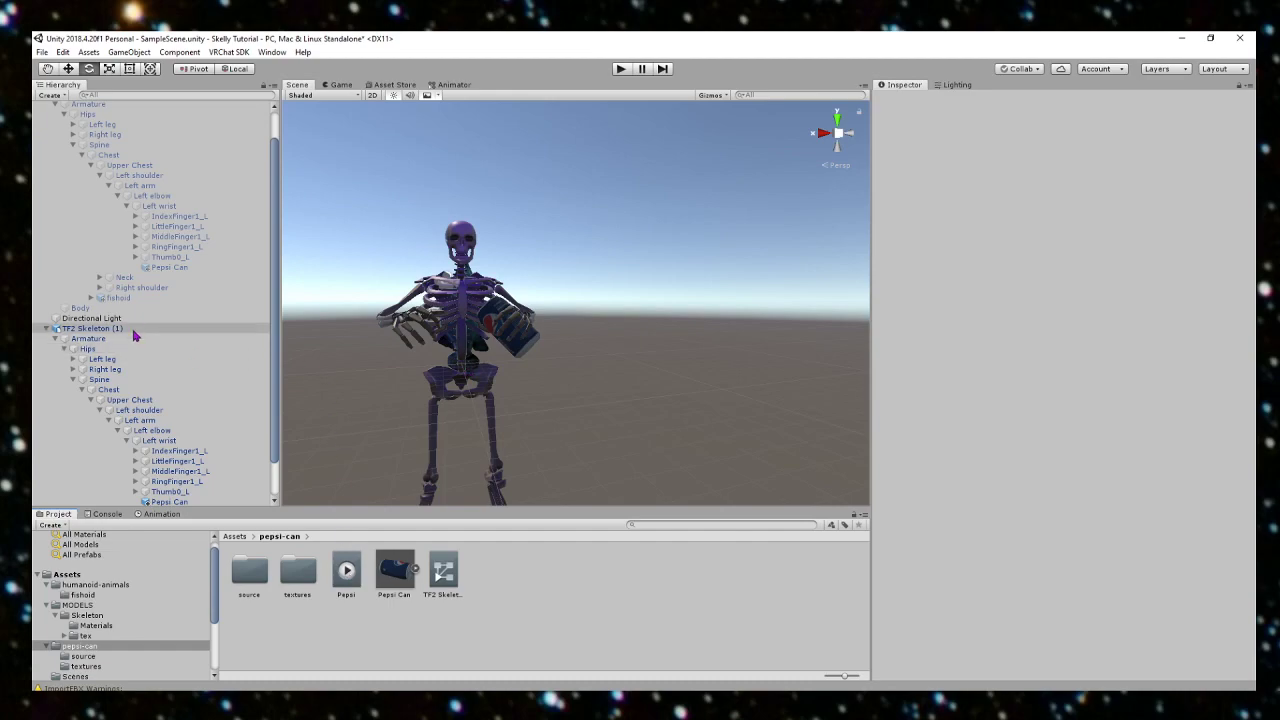
{"action": "scroll", "coordinate": [98, 622], "scroll_direction": "down", "scroll_amount": 5}
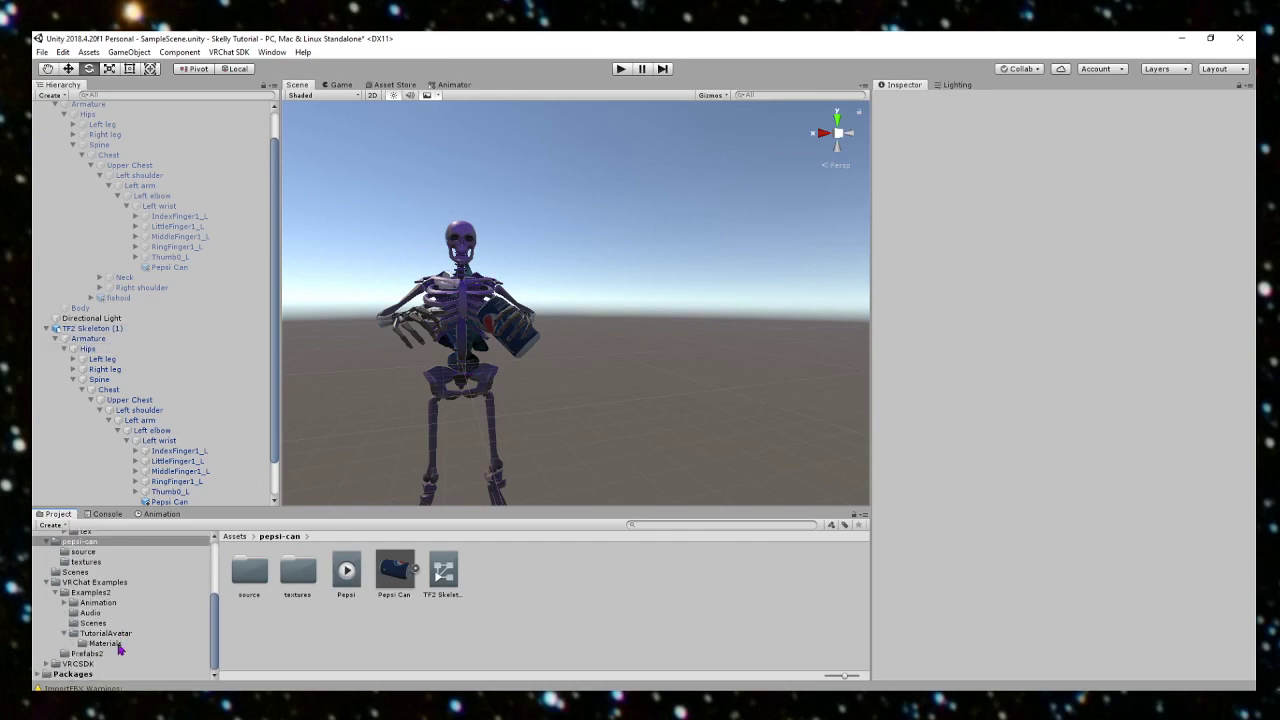
{"action": "left_click", "coordinate": [80, 664]}
{"action": "left_click", "coordinate": [100, 652]}
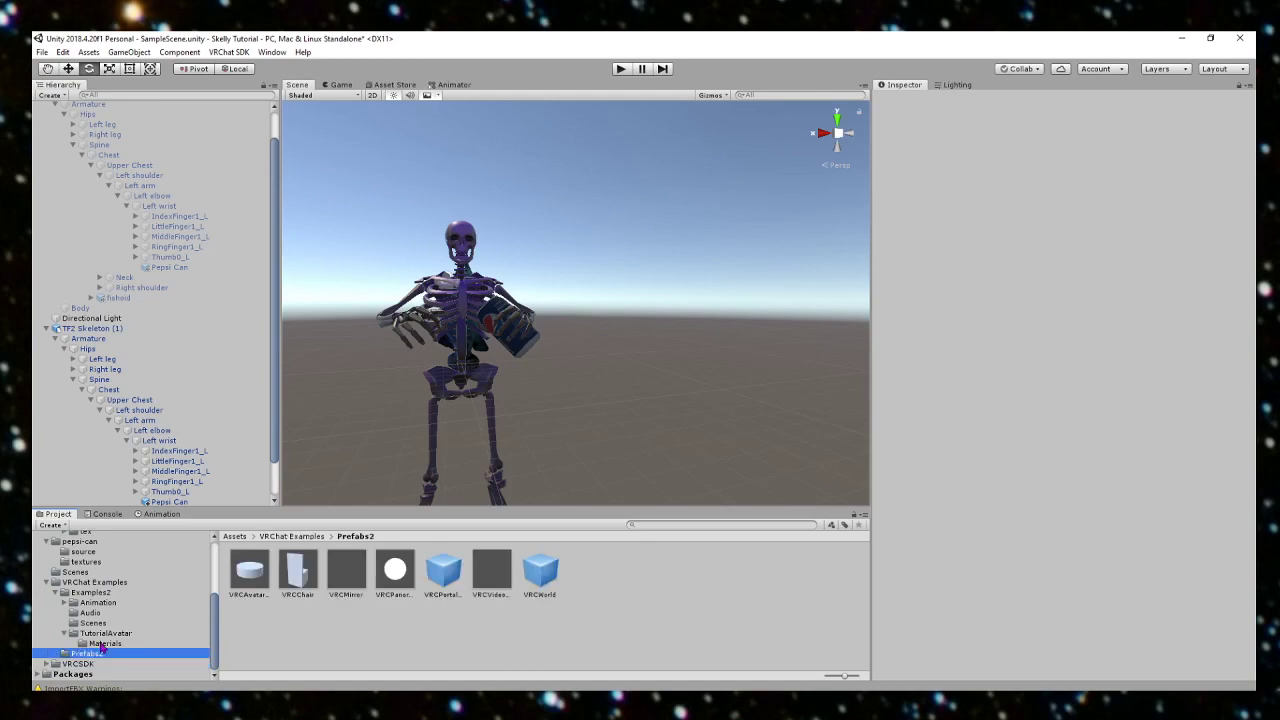
{"action": "left_click", "coordinate": [98, 594]}
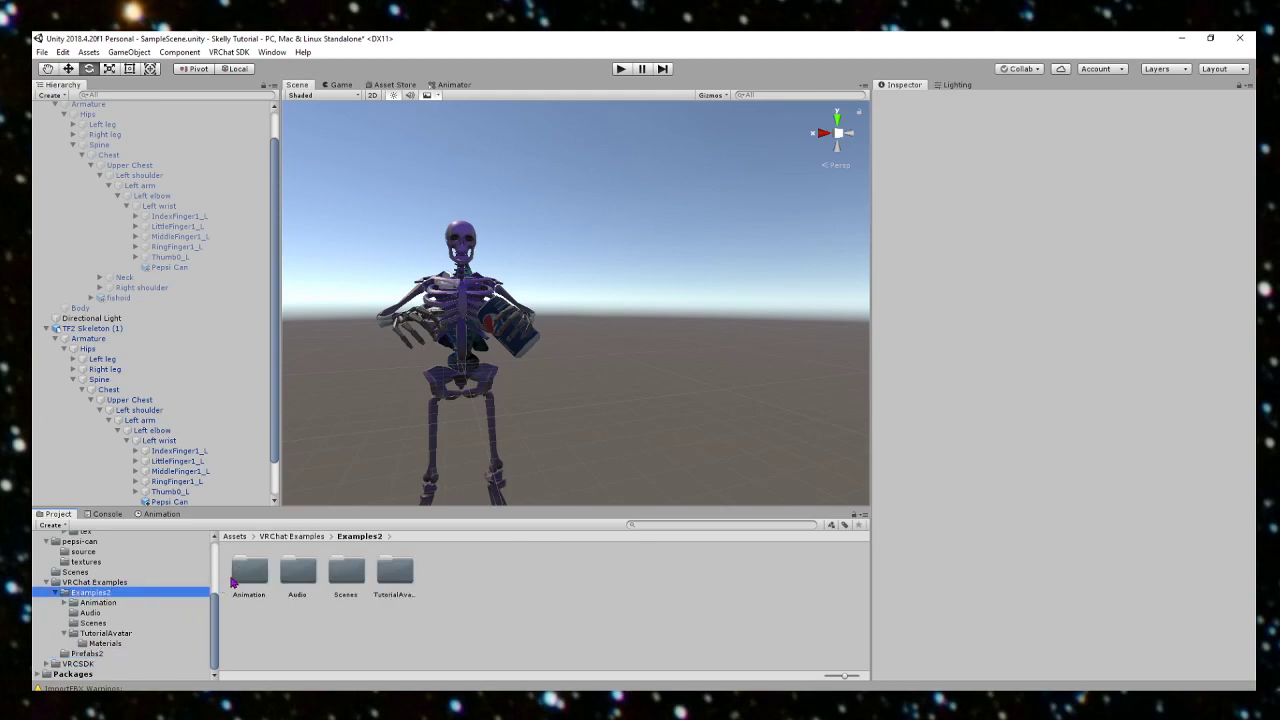
{"action": "double_click", "coordinate": [233, 578]}
{"action": "double_click", "coordinate": [251, 576]}
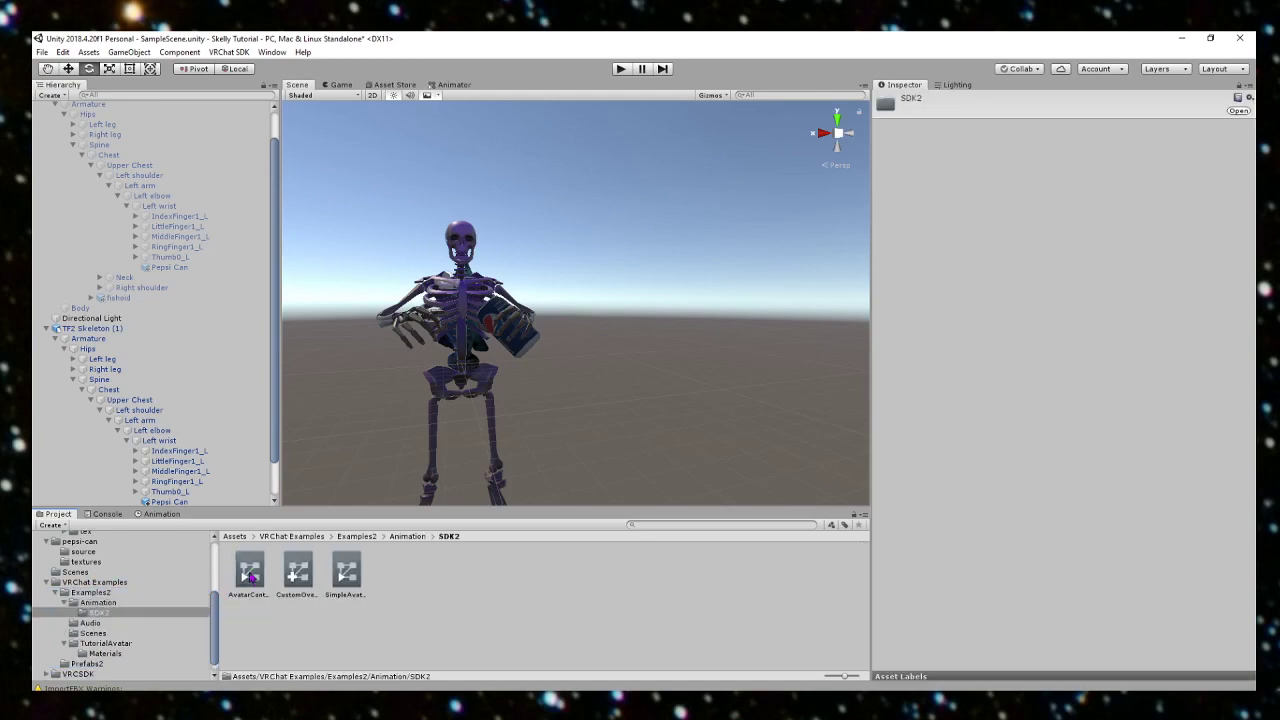
Step: Duplicate the CustomOverrideEmpty controller and move the copy into the main Assets folder
{"action": "left_click", "coordinate": [300, 576]}
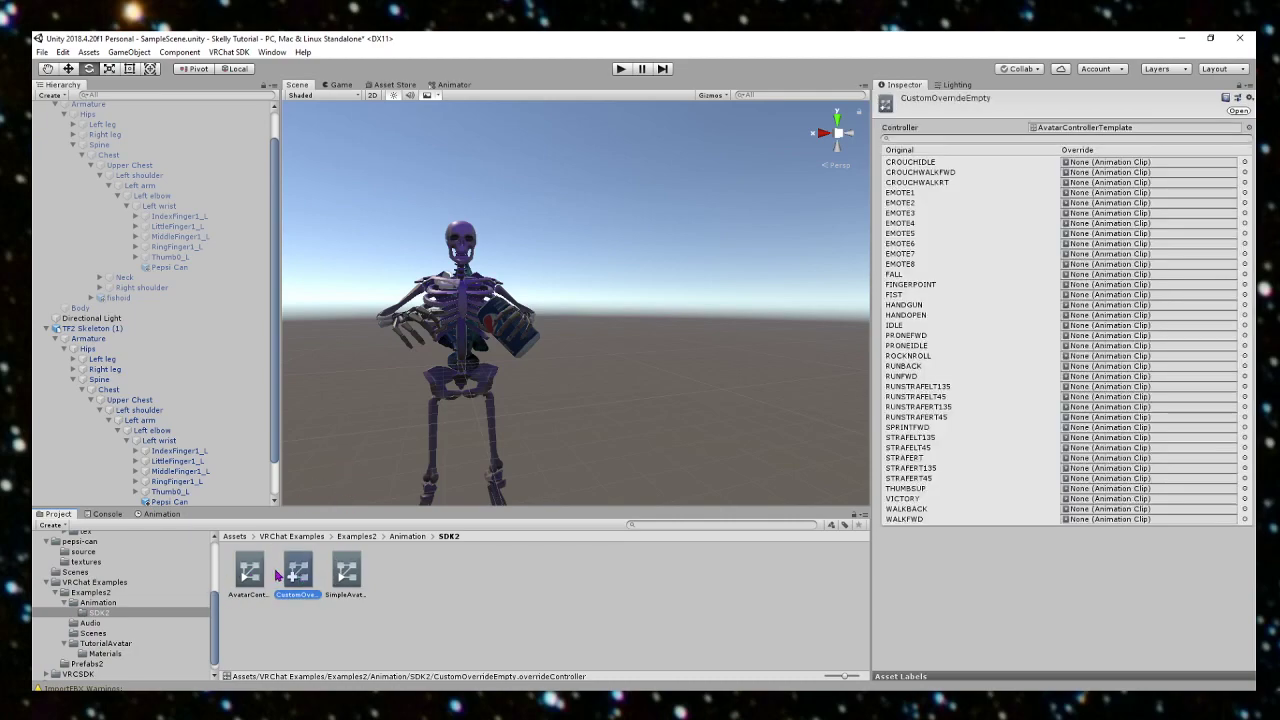
{"action": "key", "text": "ctrl+d"}
{"action": "left_click_drag", "start_coordinate": [347, 567], "coordinate": [101, 590]}
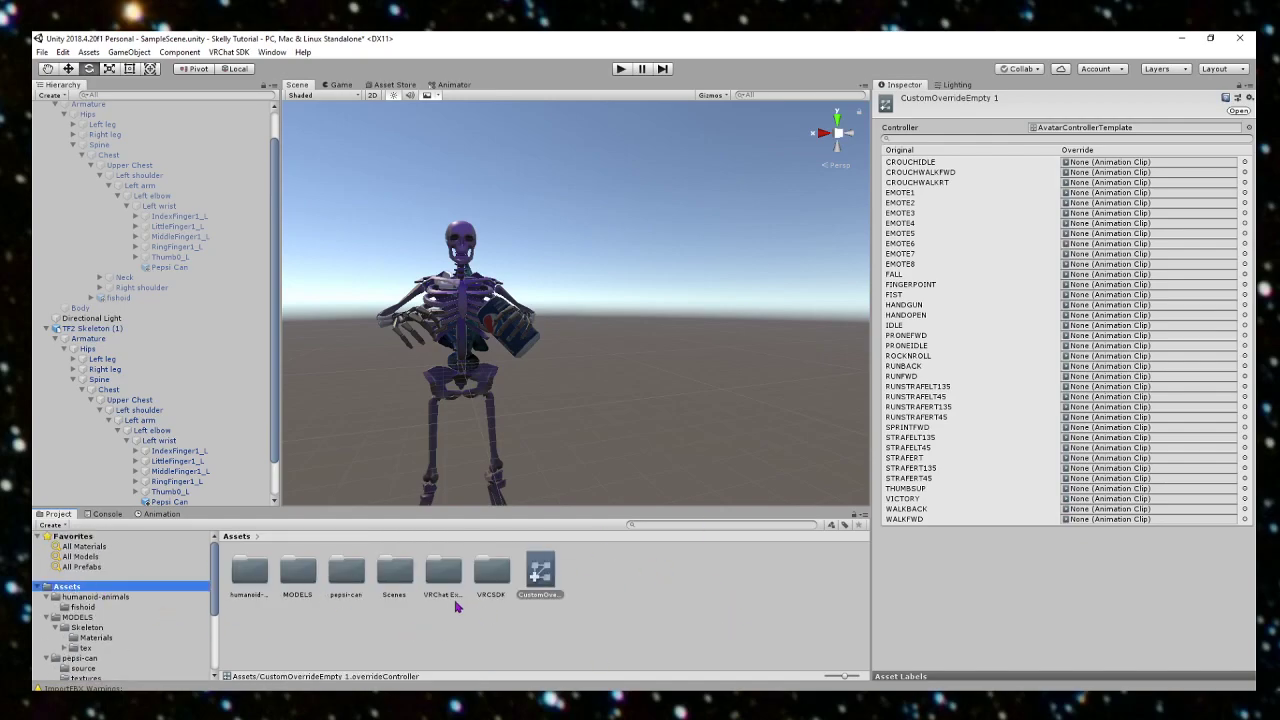
{"action": "left_click", "coordinate": [615, 590]}
{"action": "left_click", "coordinate": [543, 576]}
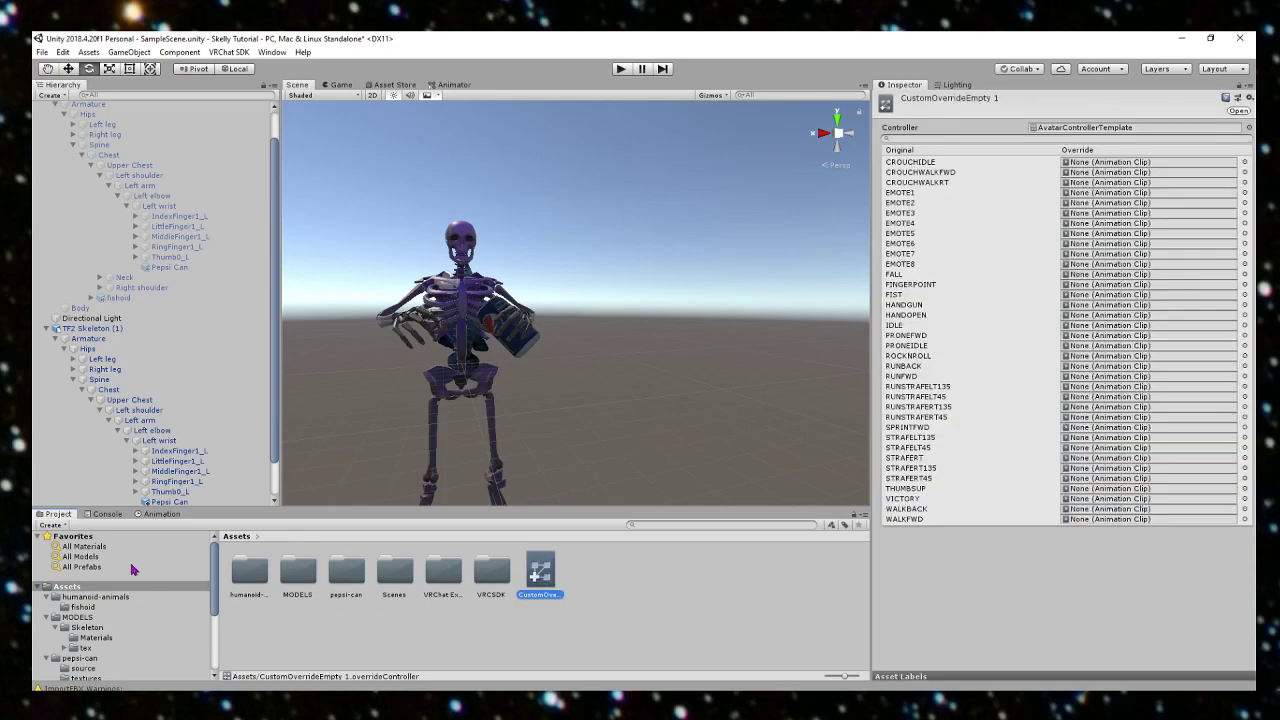
Step: Move the Pepsi animation clip from the pepsi-can folder into the main Assets folder
{"action": "left_click", "coordinate": [245, 574]}
{"action": "double_click", "coordinate": [343, 576]}
{"action": "left_click_drag", "start_coordinate": [345, 573], "coordinate": [100, 590]}
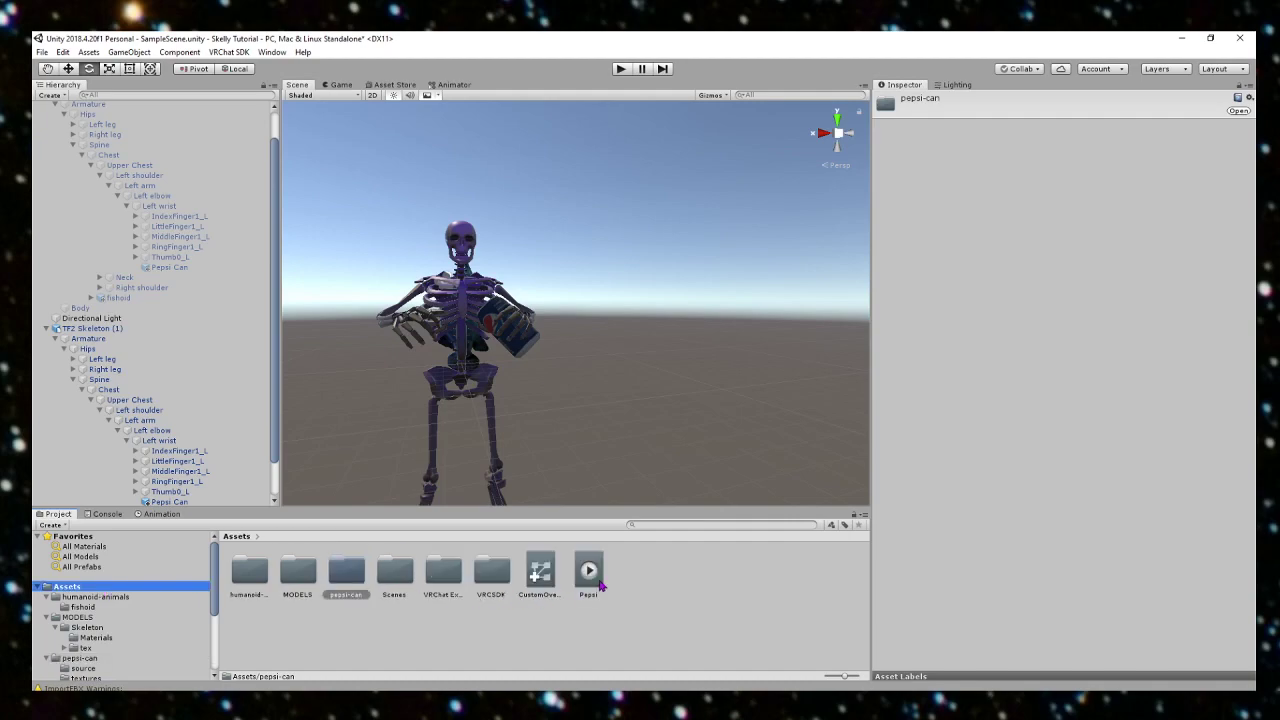
Step: Assign the Pepsi animation clip to the FIST override in CustomOverrideEmpty 1
{"action": "left_click", "coordinate": [538, 570]}
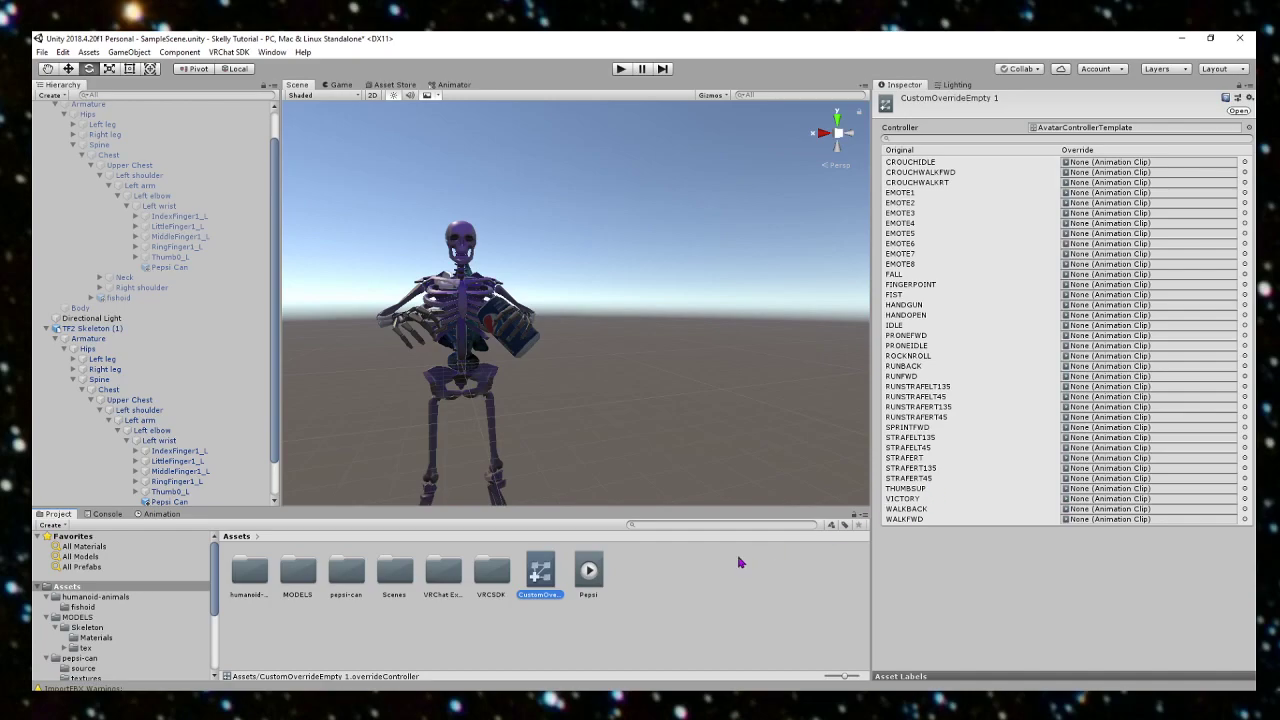
{"action": "left_click_drag", "start_coordinate": [588, 572], "coordinate": [652, 568]}
{"action": "left_click_drag", "start_coordinate": [584, 576], "coordinate": [1107, 278]}
{"action": "left_click_drag", "start_coordinate": [590, 572], "coordinate": [1084, 296]}
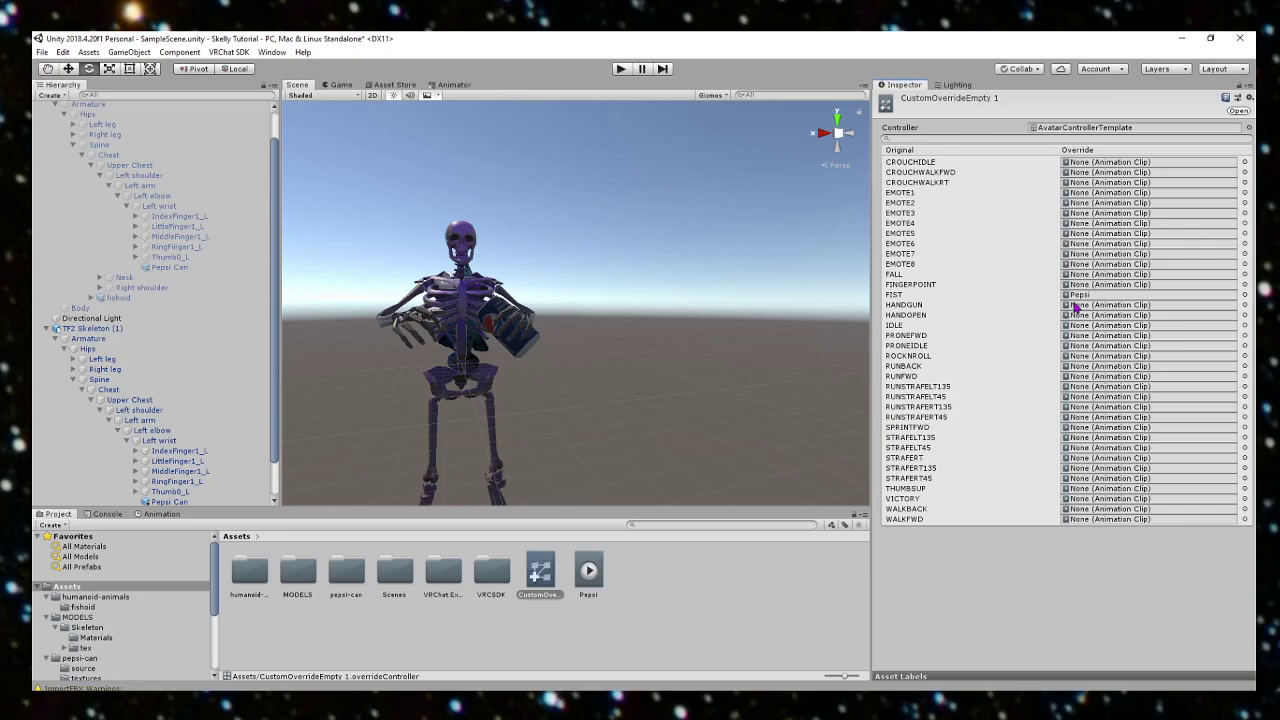
Step: Deactivate the duplicate TF2 Skeleton (1) and activate the original TF2 Skeleton
{"action": "left_click", "coordinate": [130, 329]}
{"action": "right_click_drag", "start_coordinate": [644, 314], "coordinate": [476, 334]}
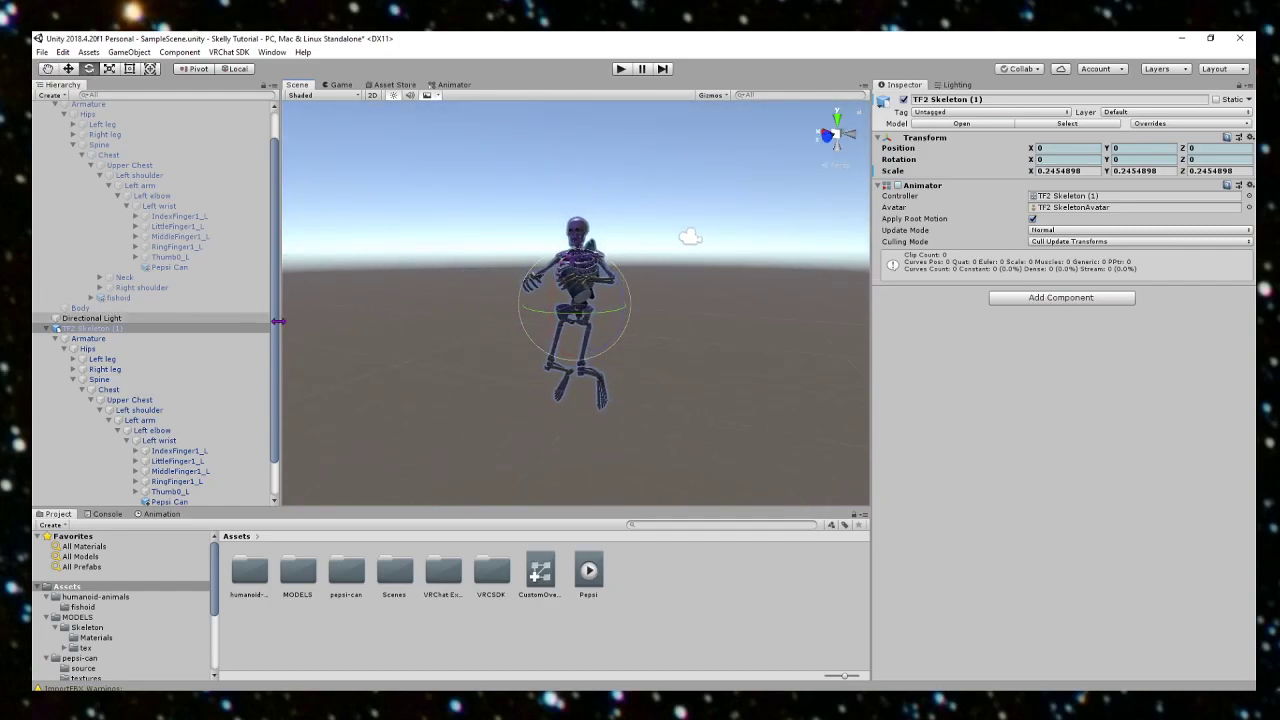
{"action": "left_click", "coordinate": [904, 101]}
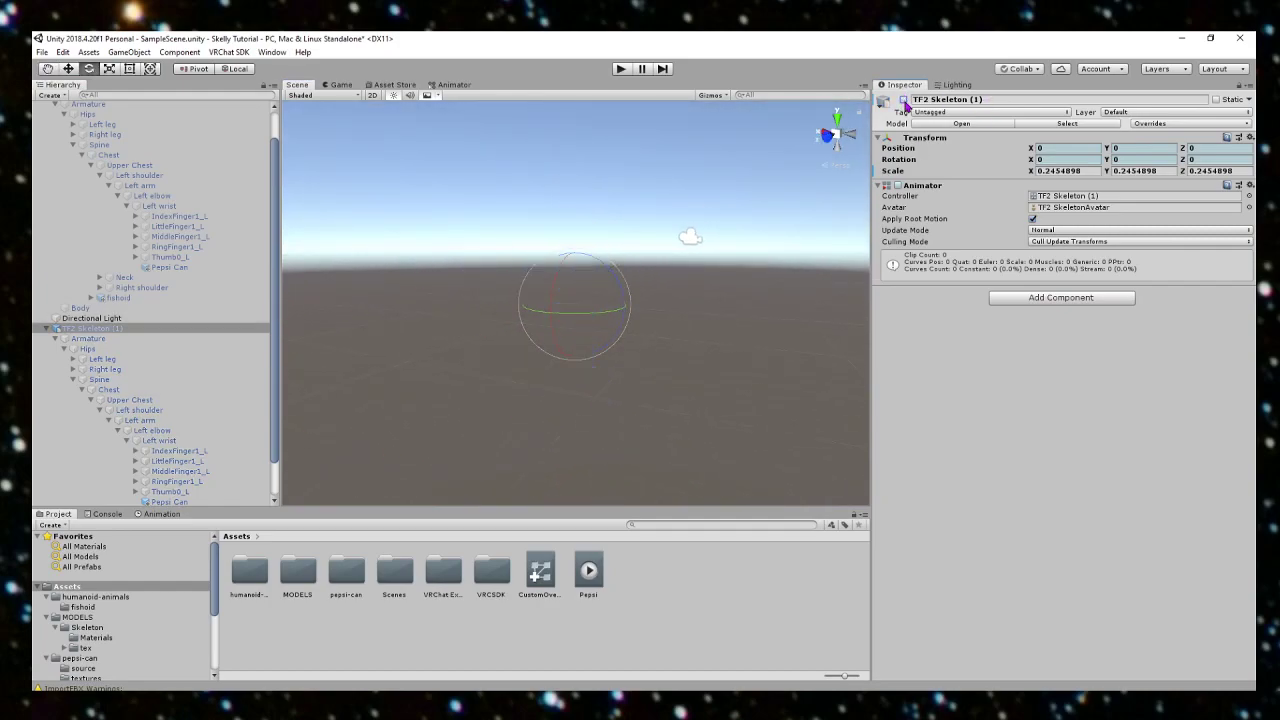
{"action": "scroll", "coordinate": [120, 200], "scroll_direction": "up", "scroll_amount": 2}
{"action": "left_click", "coordinate": [117, 128]}
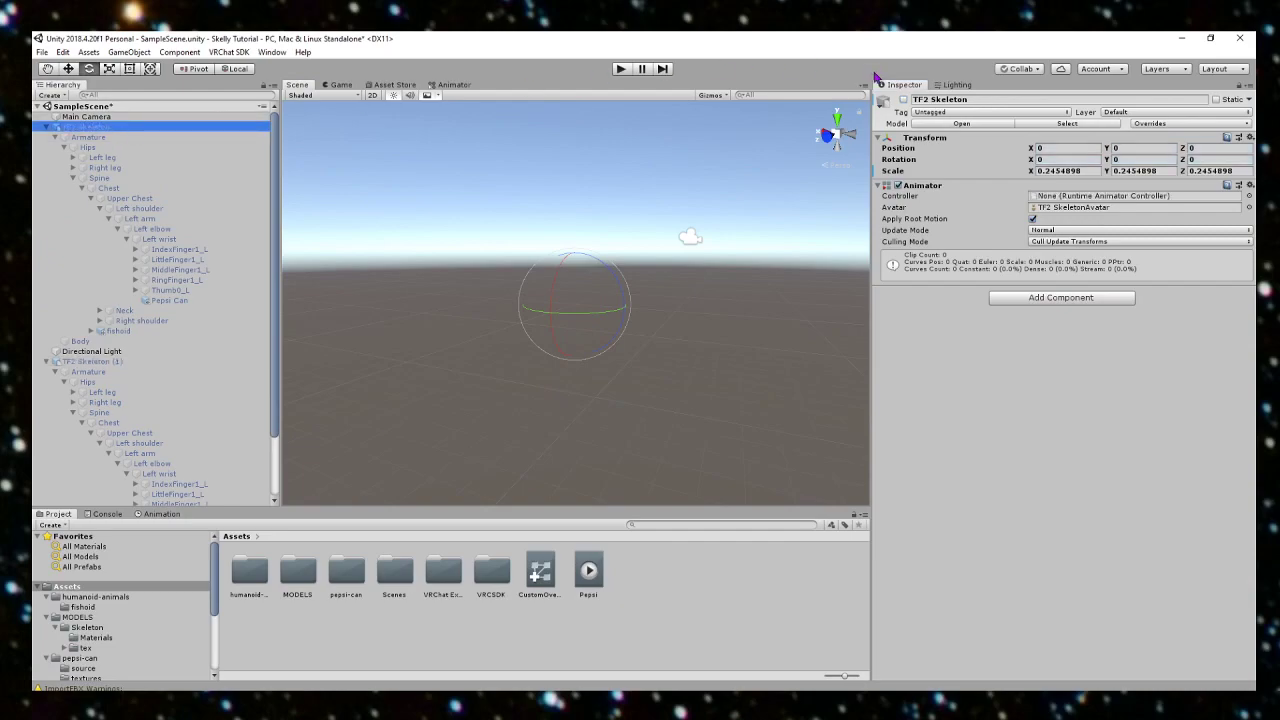
{"action": "left_click", "coordinate": [904, 101]}
{"action": "right_click_drag", "start_coordinate": [725, 272], "coordinate": [794, 324]}
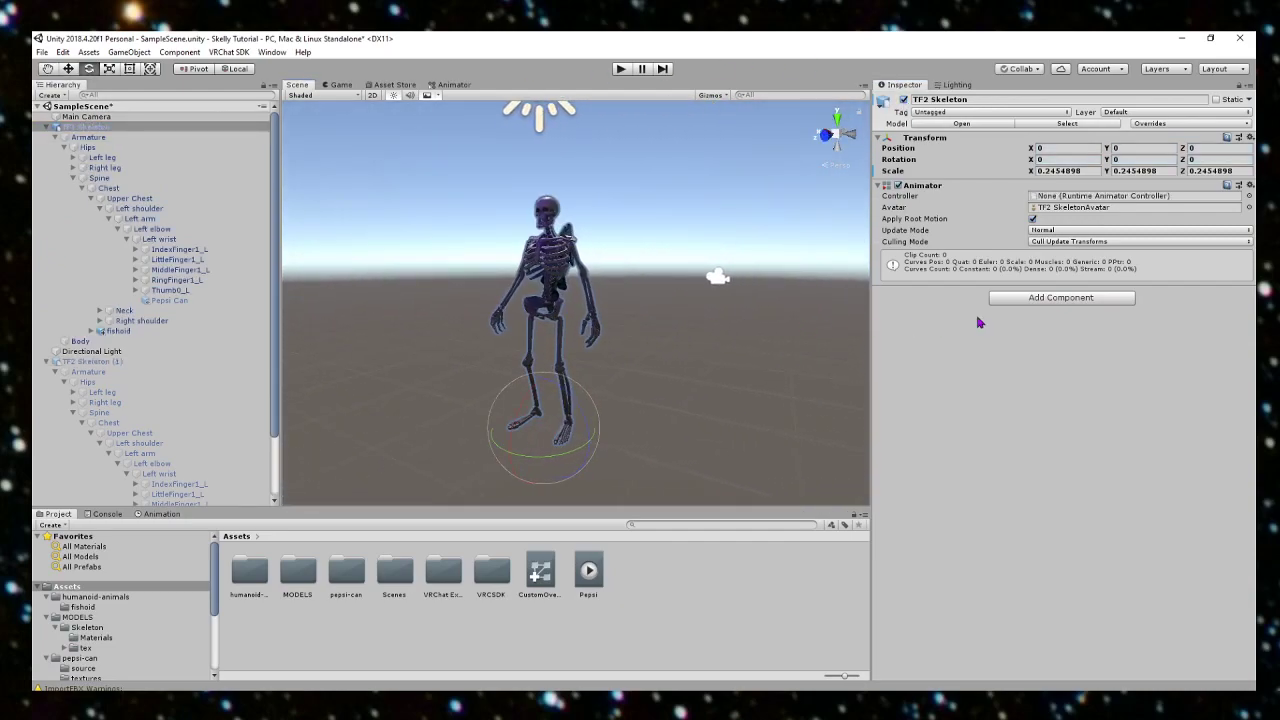
{"action": "left_click", "coordinate": [666, 248]}
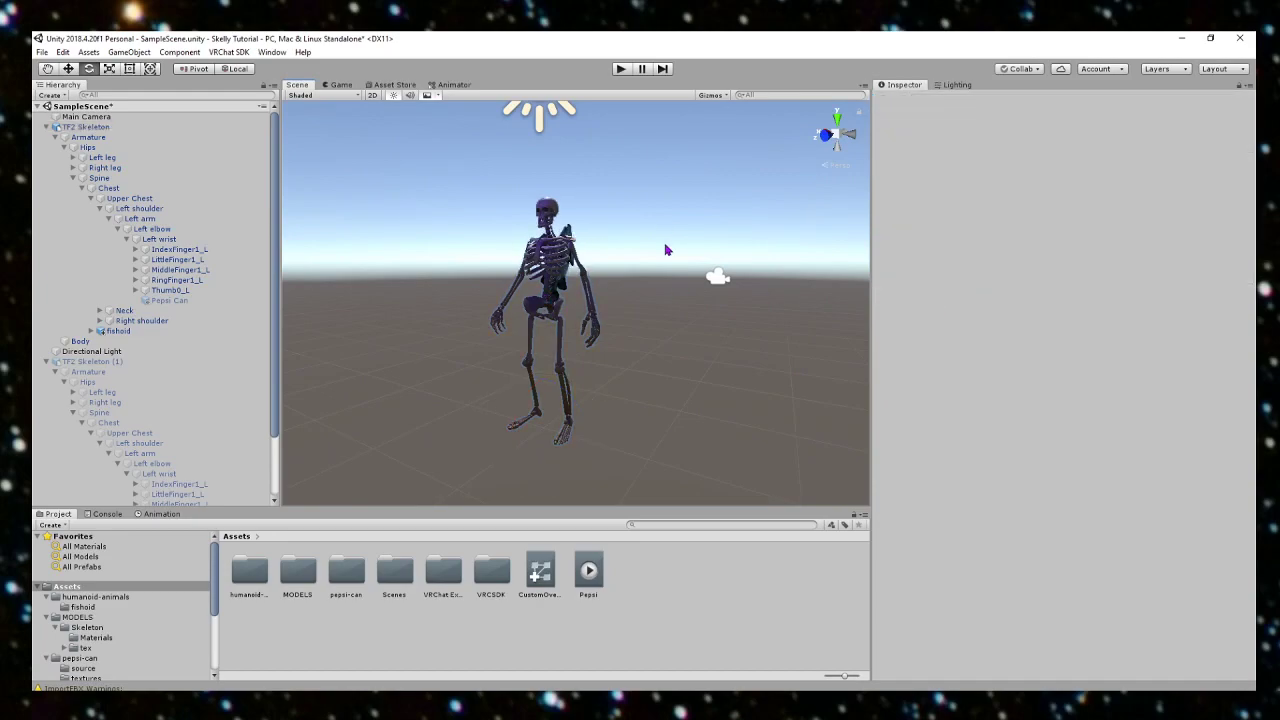
Step: Add a VRC_Avatar Descriptor component to both TF2 Skeleton and TF2 Skeleton (1)
{"action": "left_click", "coordinate": [145, 128]}
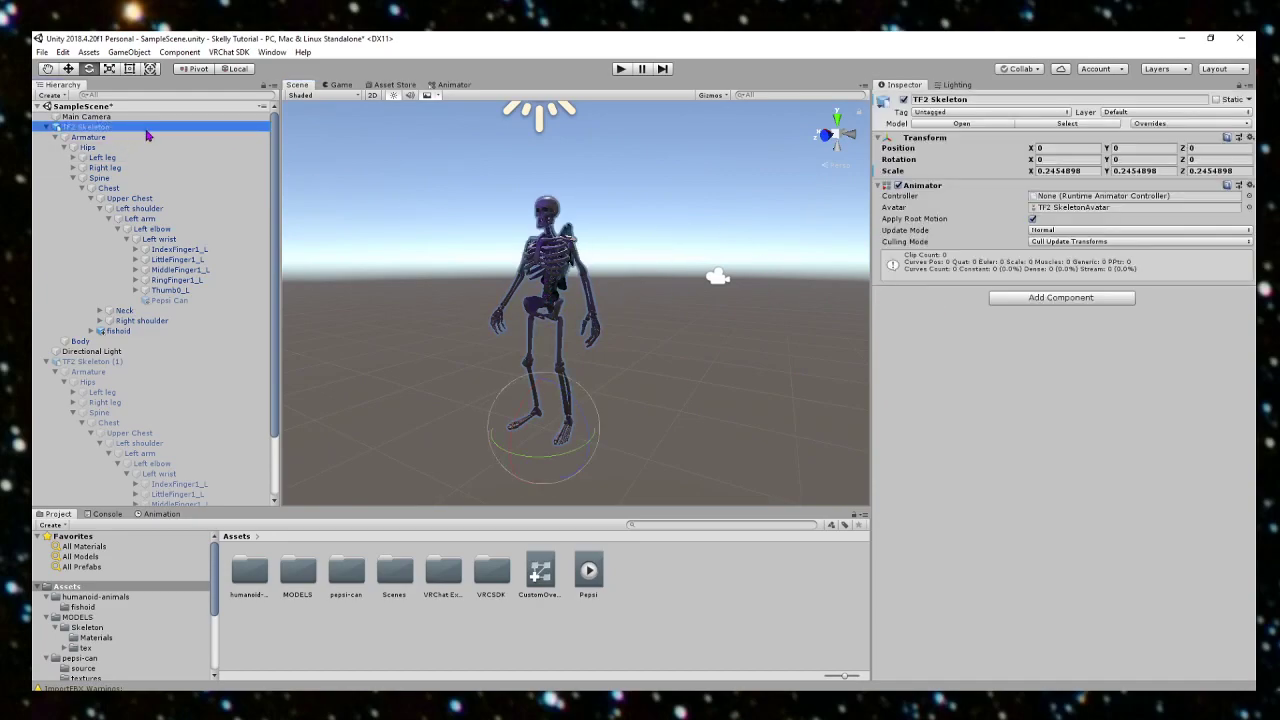
{"action": "left_click", "coordinate": [1027, 300]}
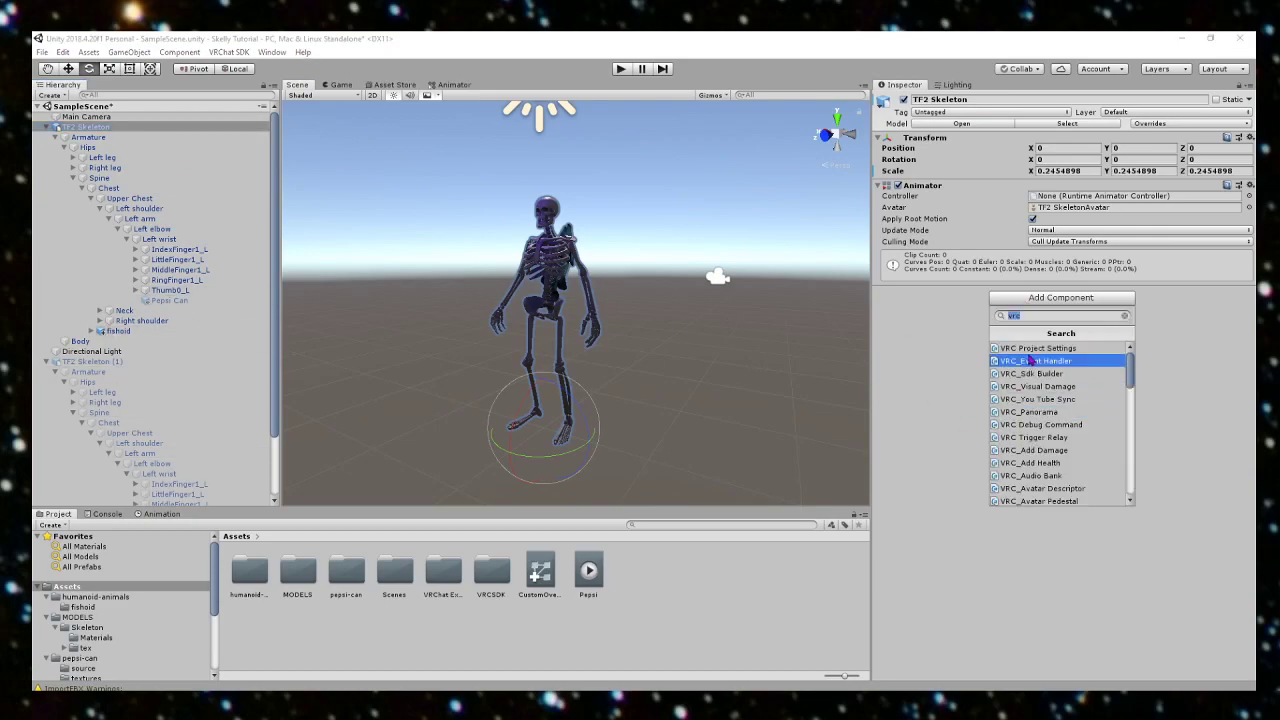
{"action": "left_click", "coordinate": [1058, 489]}
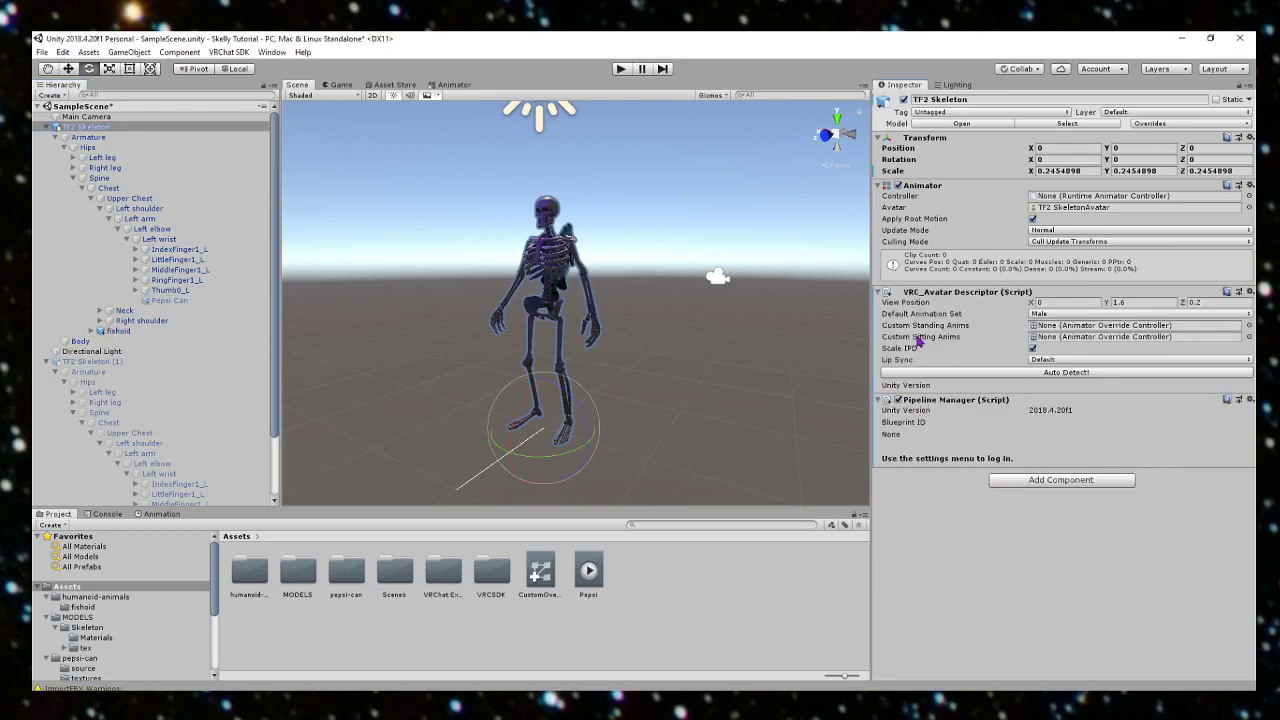
{"action": "left_click", "coordinate": [130, 362]}
{"action": "left_click", "coordinate": [1061, 297]}
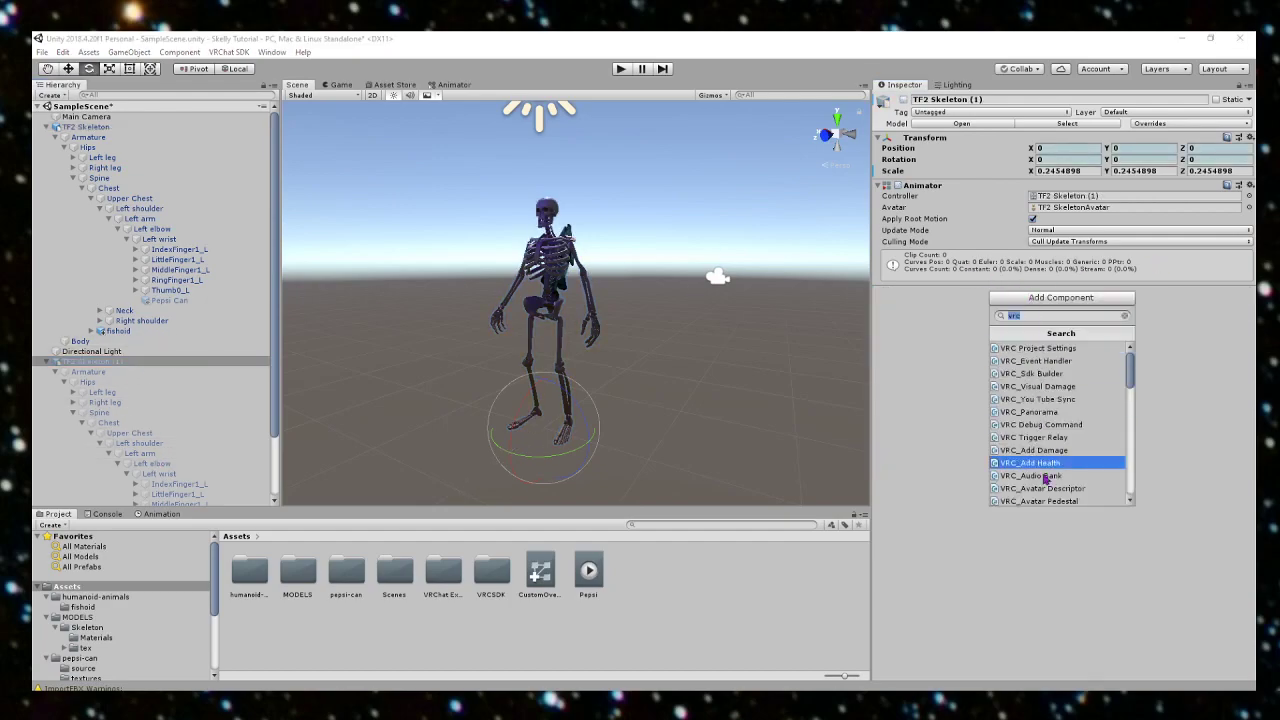
{"action": "left_click", "coordinate": [1058, 488]}
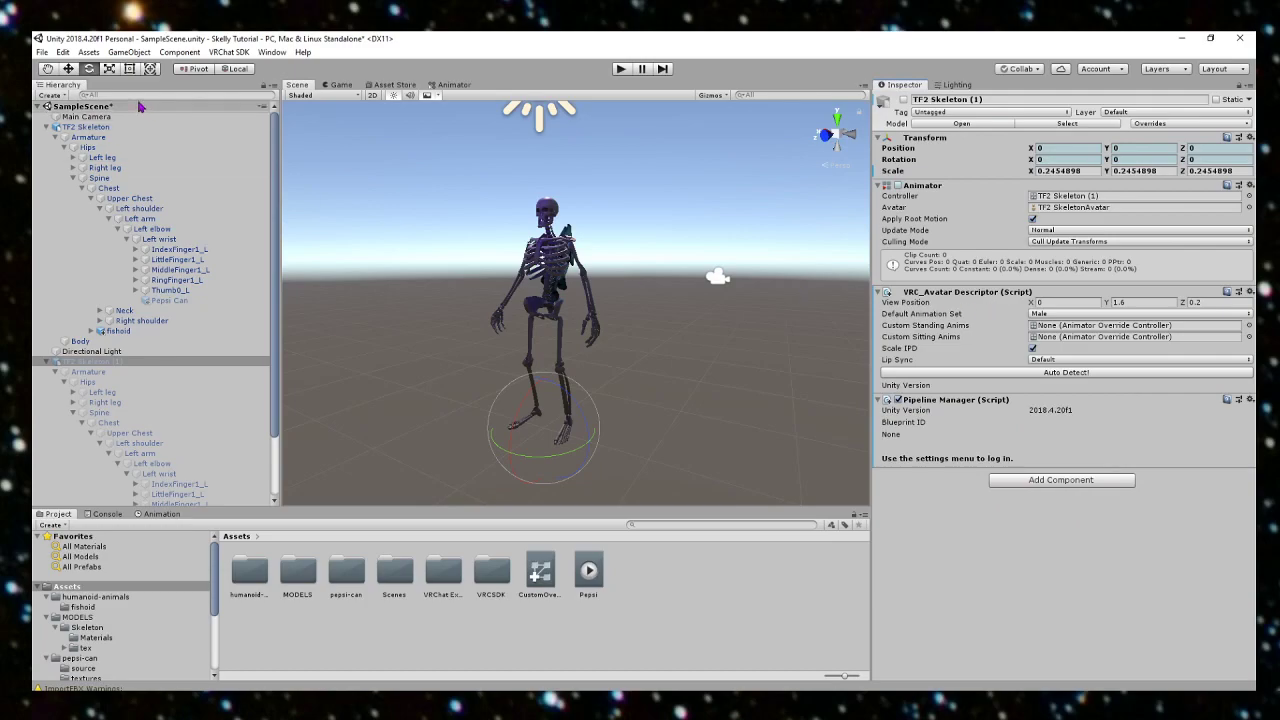
Step: Select TF2 Skeleton and examine its head and upper body for placing the avatar's view position
{"action": "mouse_move", "coordinate": [685, 306]}
{"action": "right_mouse_down"}
{"action": "mouse_move", "coordinate": [660, 271]}
{"action": "mouse_move", "coordinate": [706, 306]}
{"action": "right_mouse_up"}
{"action": "scroll", "coordinate": [706, 306], "scroll_direction": "up", "scroll_amount": 3}
{"action": "scroll", "coordinate": [706, 306], "scroll_direction": "down", "scroll_amount": 2}
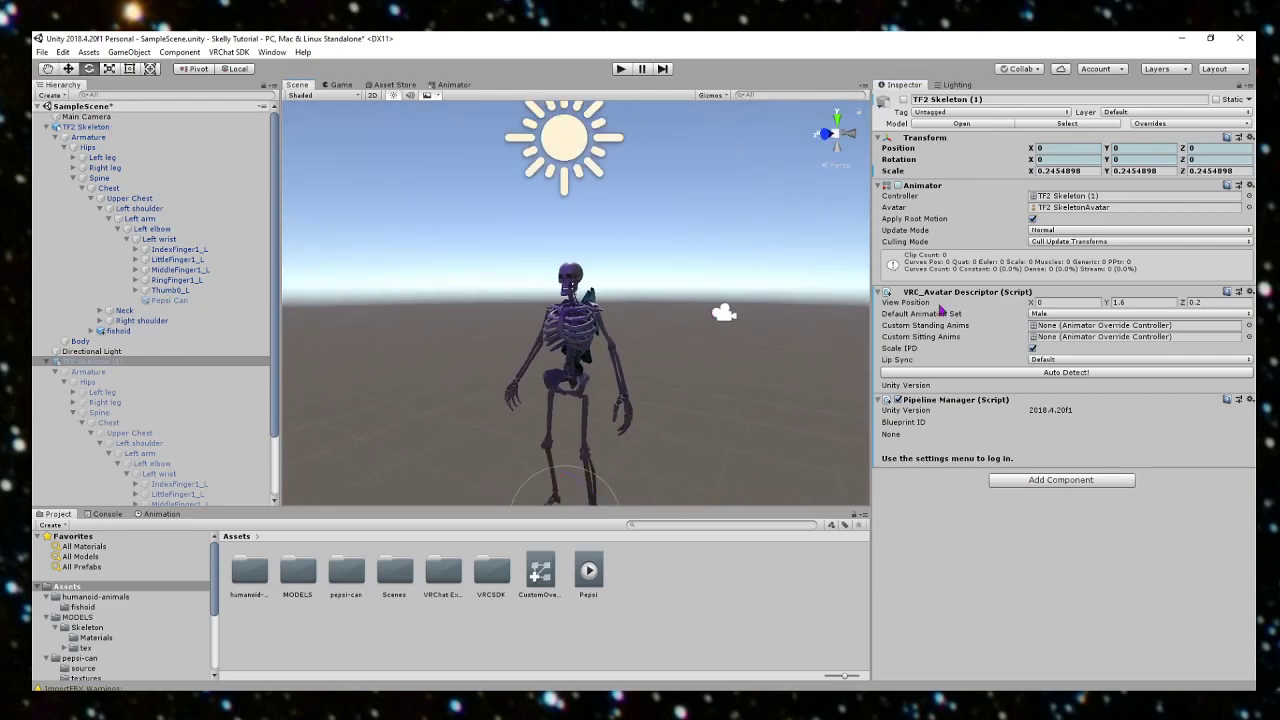
{"action": "left_click", "coordinate": [86, 127]}
{"action": "scroll", "coordinate": [586, 260], "scroll_direction": "up", "scroll_amount": 3}
{"action": "right_click_drag", "start_coordinate": [655, 316], "coordinate": [654, 396]}
{"action": "scroll", "coordinate": [651, 397], "scroll_direction": "down", "scroll_amount": 2}
{"action": "scroll", "coordinate": [654, 396], "scroll_direction": "up", "scroll_amount": 3}
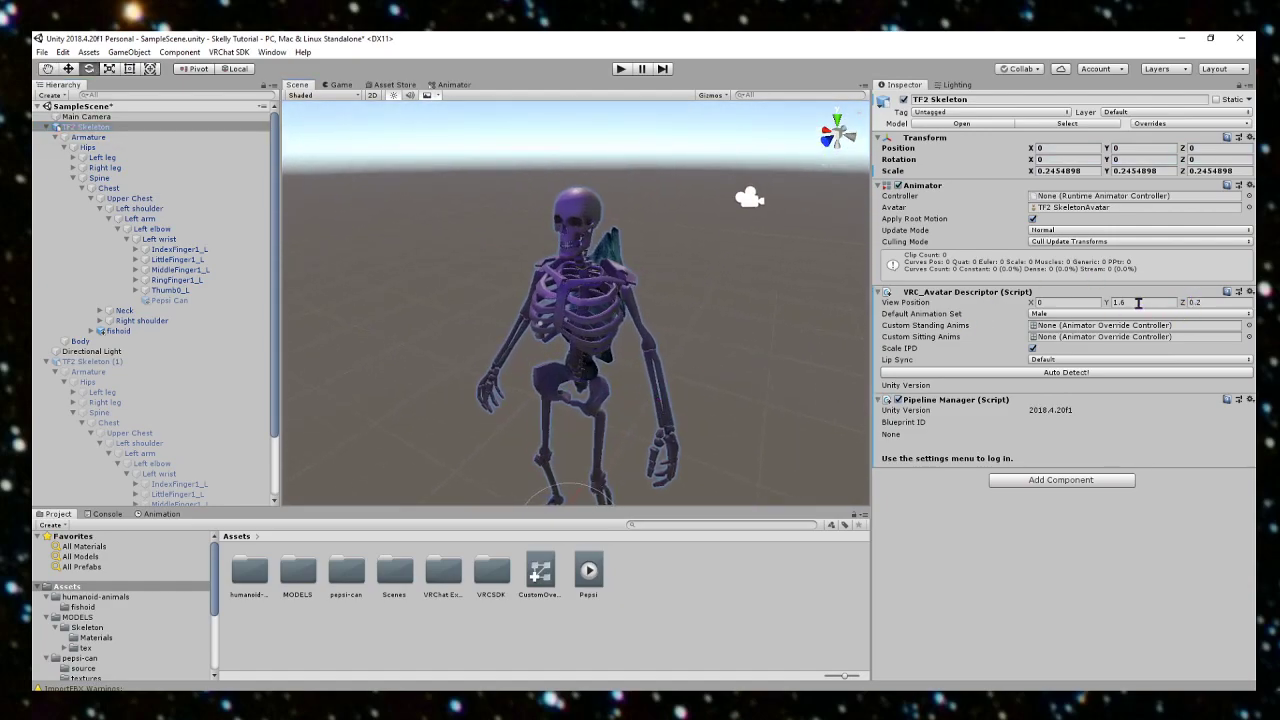
{"action": "scroll", "coordinate": [698, 242], "scroll_direction": "down", "scroll_amount": 6}
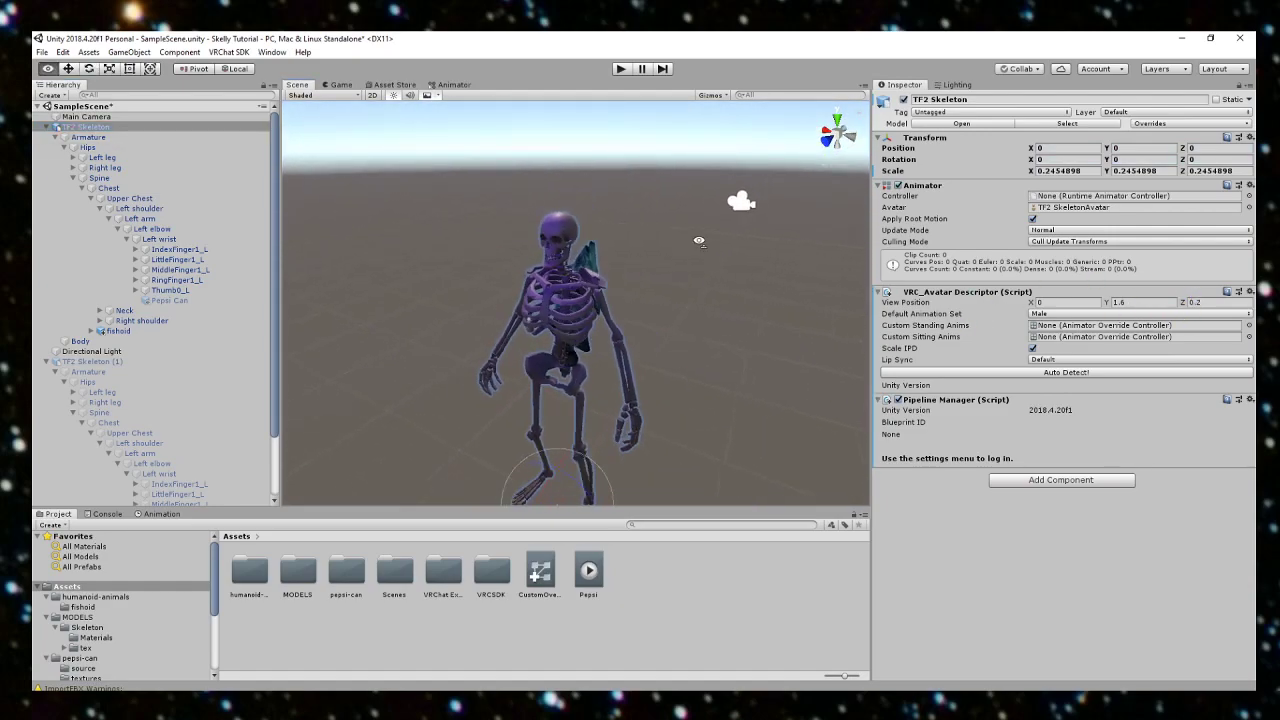
Step: Try a view position Y of 2 on TF2 Skeleton's avatar descriptor and check the marker's height against the skull
{"action": "left_click", "coordinate": [1149, 302]}
{"action": "scroll", "coordinate": [780, 305], "scroll_direction": "up", "scroll_amount": 4}
{"action": "right_click_drag", "start_coordinate": [780, 305], "coordinate": [626, 287]}
{"action": "left_click_drag", "start_coordinate": [626, 287], "coordinate": [600, 275], "text": "alt"}
{"action": "scroll", "coordinate": [595, 335], "scroll_direction": "down", "scroll_amount": 5}
{"action": "left_click", "coordinate": [1130, 303]}
{"action": "type", "text": "2"}
{"action": "right_click_drag", "start_coordinate": [821, 268], "coordinate": [688, 229]}
Step: Set TF2 Skeleton's view position Y to 1.9, check it against the skull's eye level, and refine it to 1.95
{"action": "left_click", "coordinate": [1139, 306]}
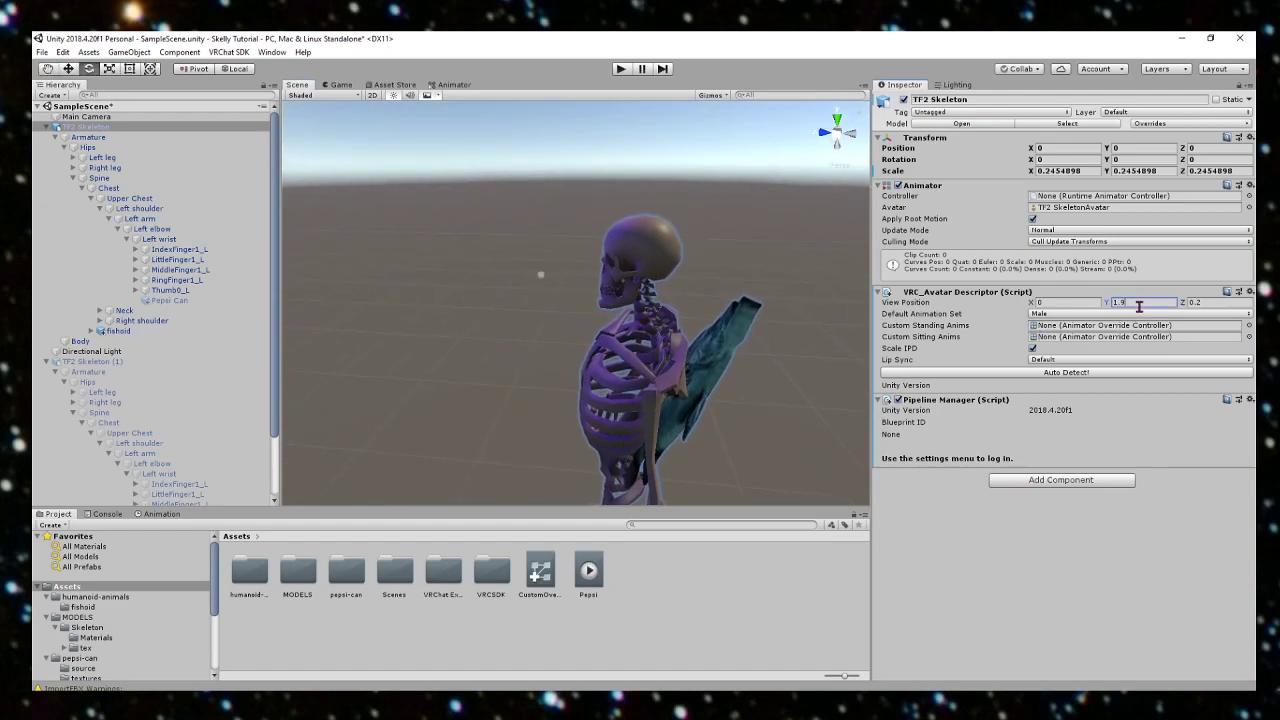
{"action": "right_click_drag", "start_coordinate": [845, 322], "coordinate": [800, 298]}
{"action": "left_click_drag", "start_coordinate": [800, 299], "coordinate": [490, 300], "text": "alt"}
{"action": "left_click", "coordinate": [1150, 303]}
{"action": "left_click", "coordinate": [1150, 303]}
{"action": "type", "text": "5"}
{"action": "left_click_drag", "start_coordinate": [745, 326], "coordinate": [691, 294], "text": "alt"}
{"action": "scroll", "coordinate": [700, 306], "scroll_direction": "up", "scroll_amount": 10}
{"action": "scroll", "coordinate": [691, 294], "scroll_direction": "down", "scroll_amount": 8}
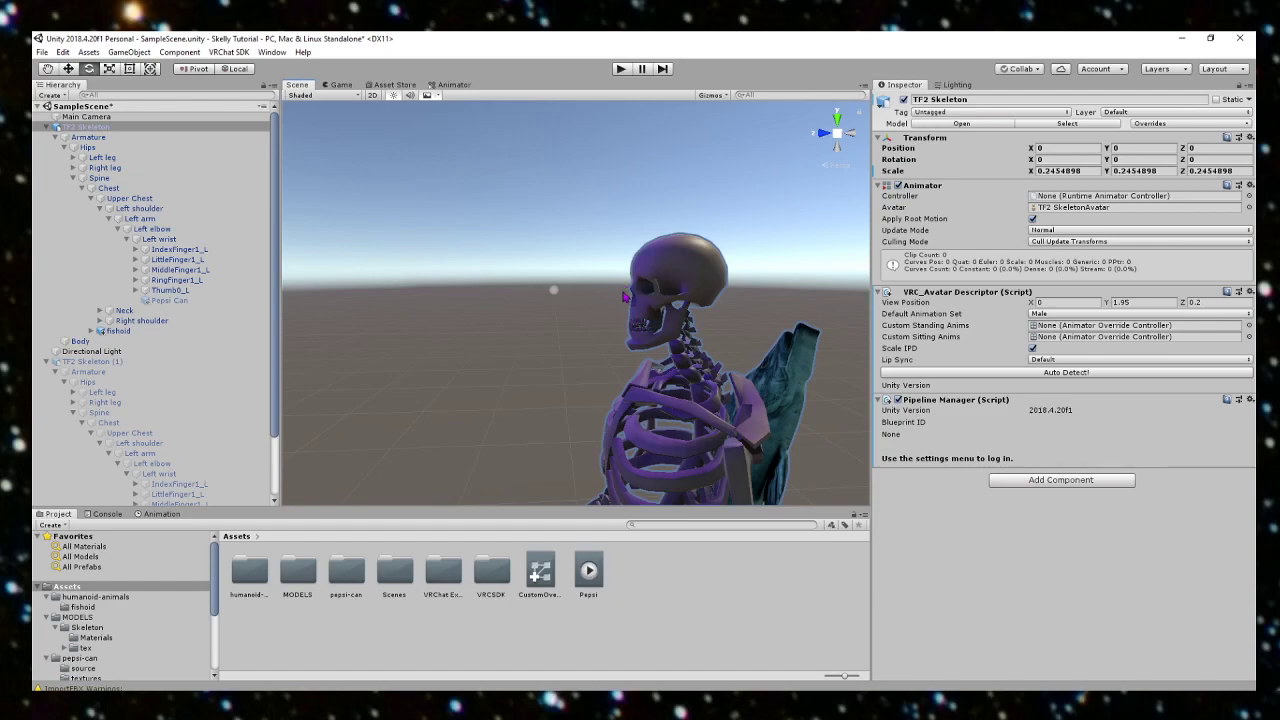
Step: Try a view position Z of 0 on TF2 Skeleton and restore it to 0.2, in front of the face
{"action": "left_click", "coordinate": [1213, 304]}
{"action": "type", "text": "0"}
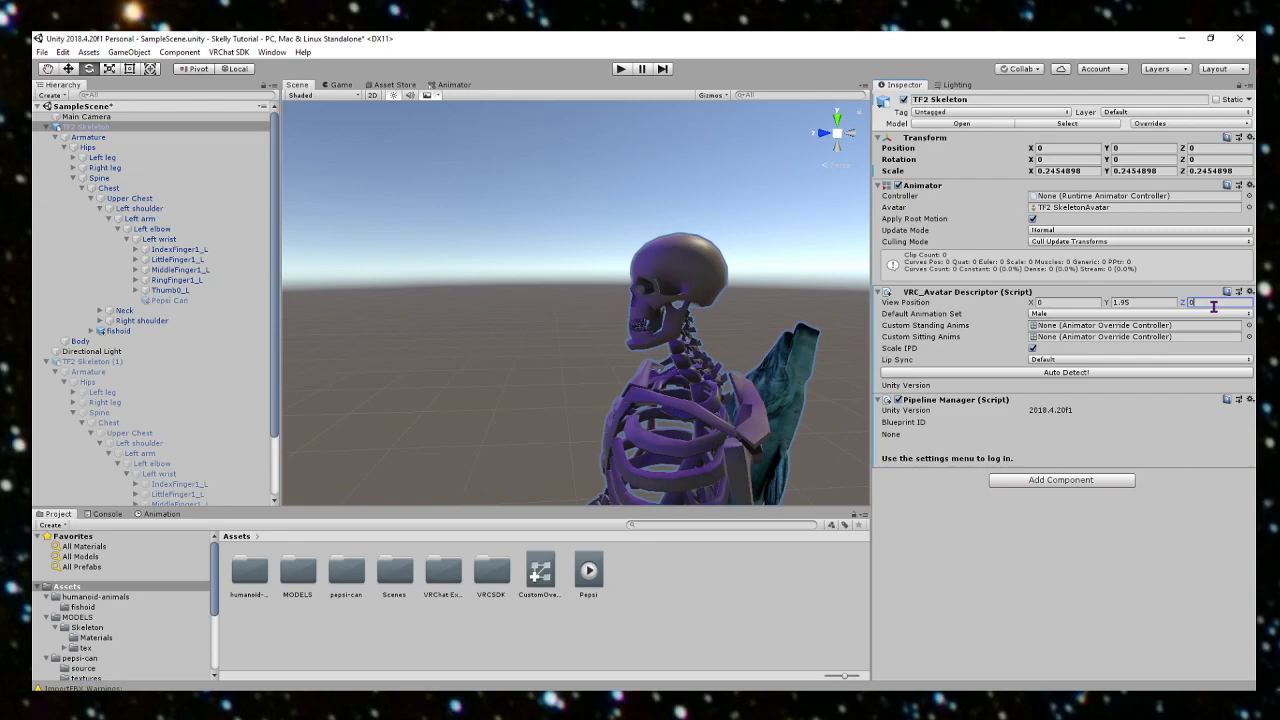
{"action": "key", "text": "ctrl+z"}
{"action": "left_click", "coordinate": [747, 324]}
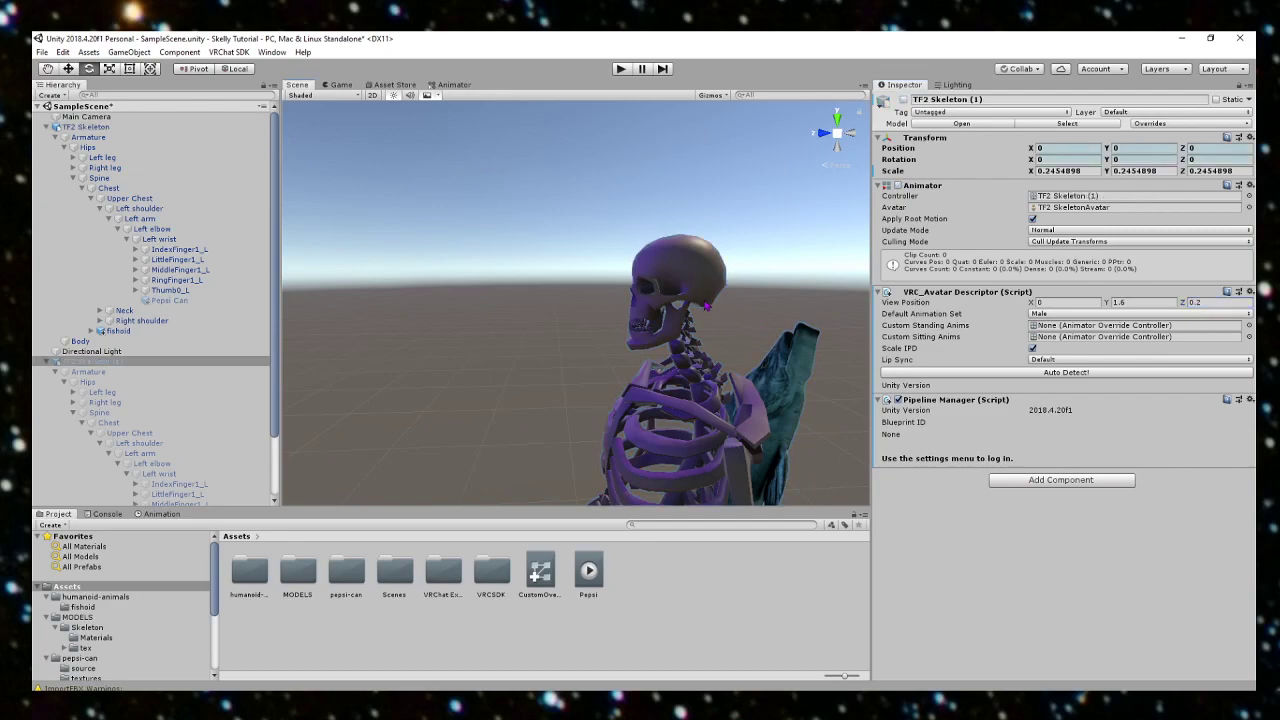
{"action": "left_click", "coordinate": [1204, 302]}
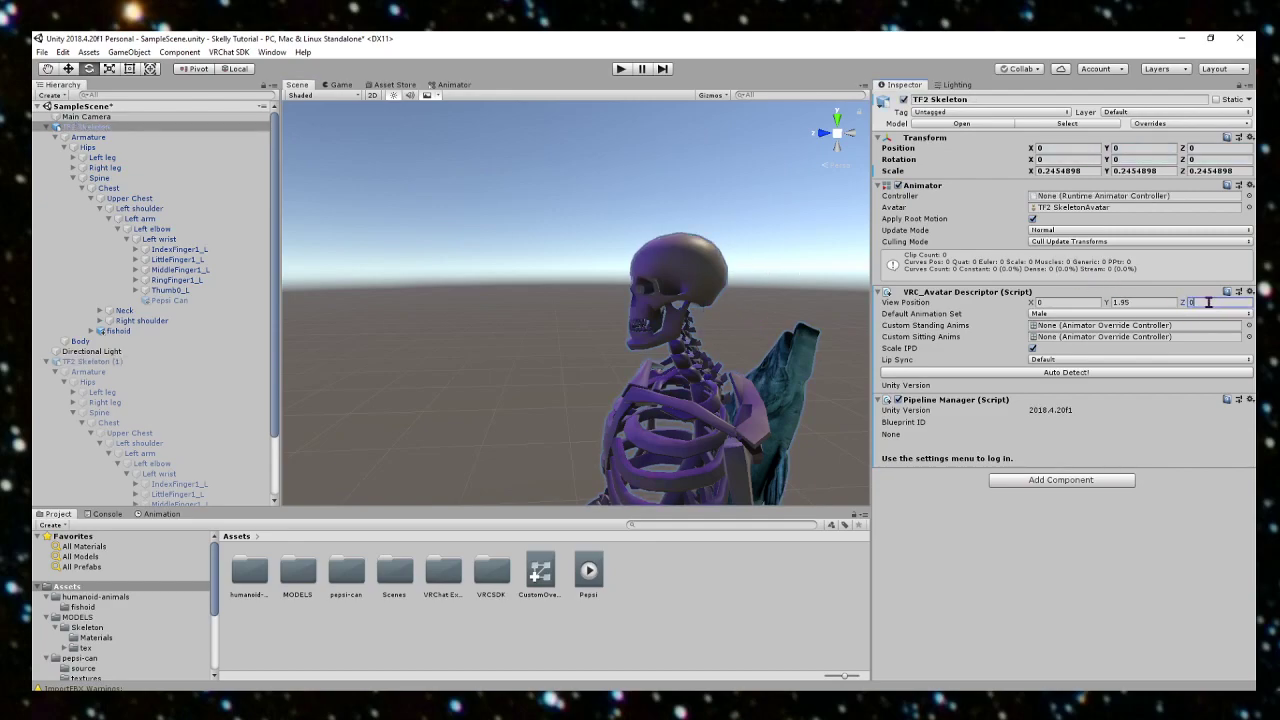
{"action": "type", "text": "0.2"}
{"action": "left_click", "coordinate": [698, 242]}
{"action": "left_click", "coordinate": [504, 234]}
{"action": "left_click", "coordinate": [664, 271]}
{"action": "left_click_drag", "start_coordinate": [740, 294], "coordinate": [472, 355], "text": "alt"}
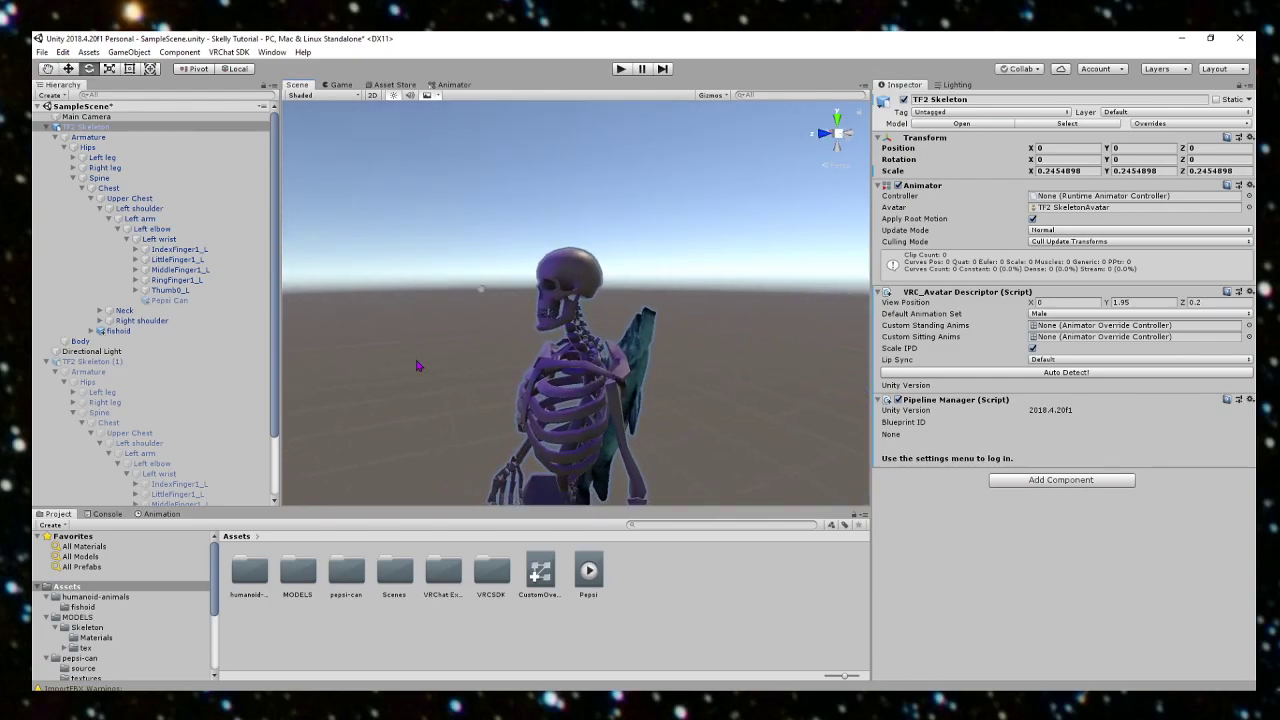
Step: Set the view position Y of the duplicate TF2 Skeleton (1) to 1.95 in its avatar descriptor
{"action": "left_click", "coordinate": [137, 361]}
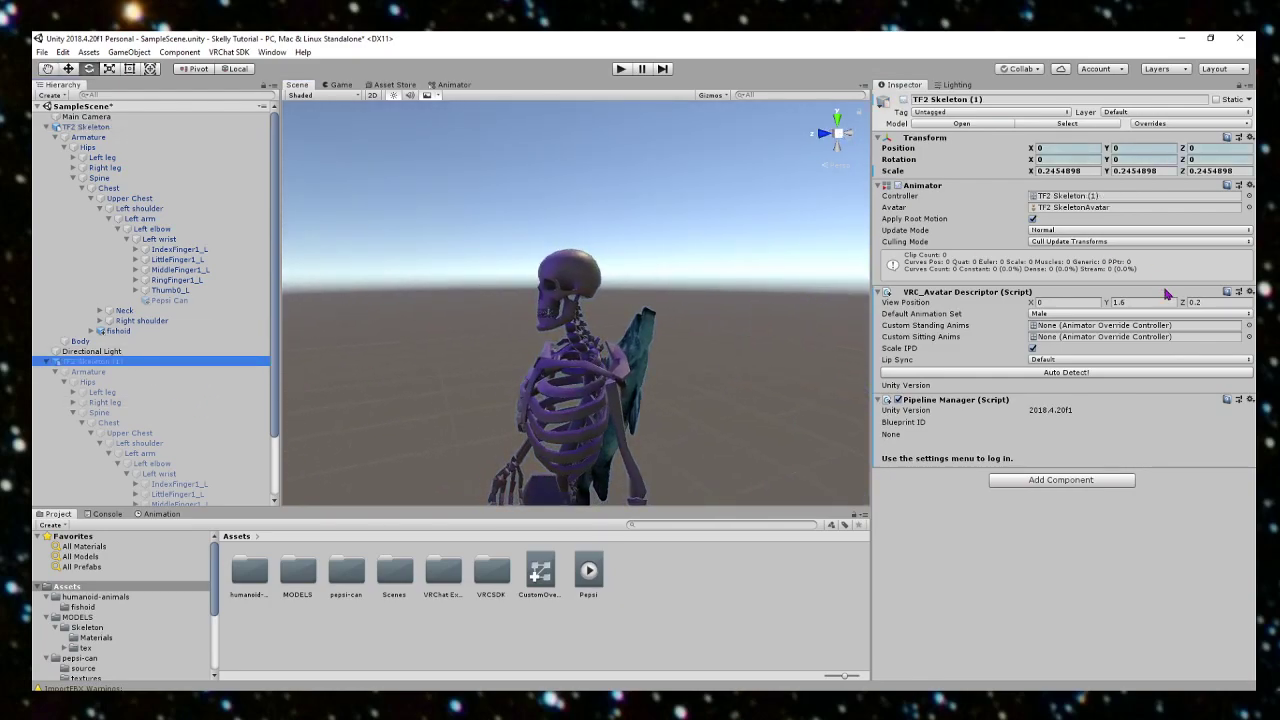
{"action": "left_click", "coordinate": [1135, 302]}
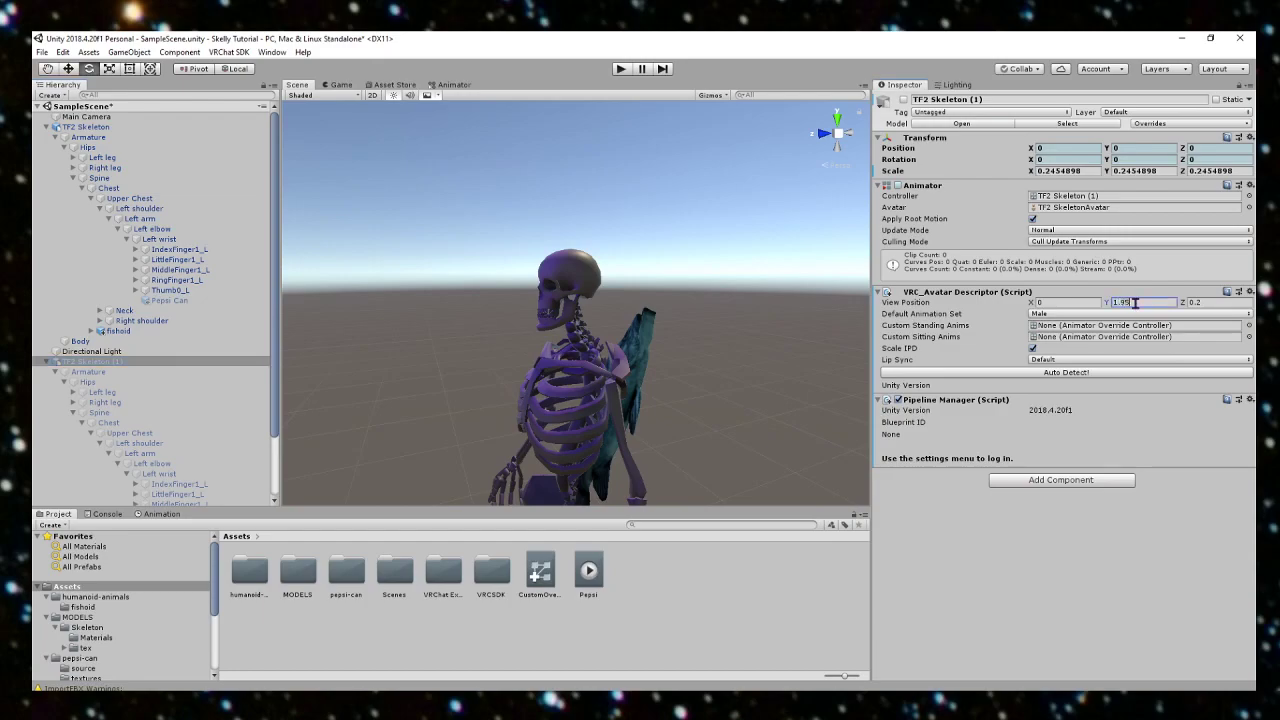
Step: Set the avatar descriptor's View Position Y to 1.95 on the duplicate TF2 Skeleton (1)
{"action": "type", "text": "1.95"}
{"action": "left_click", "coordinate": [167, 127]}
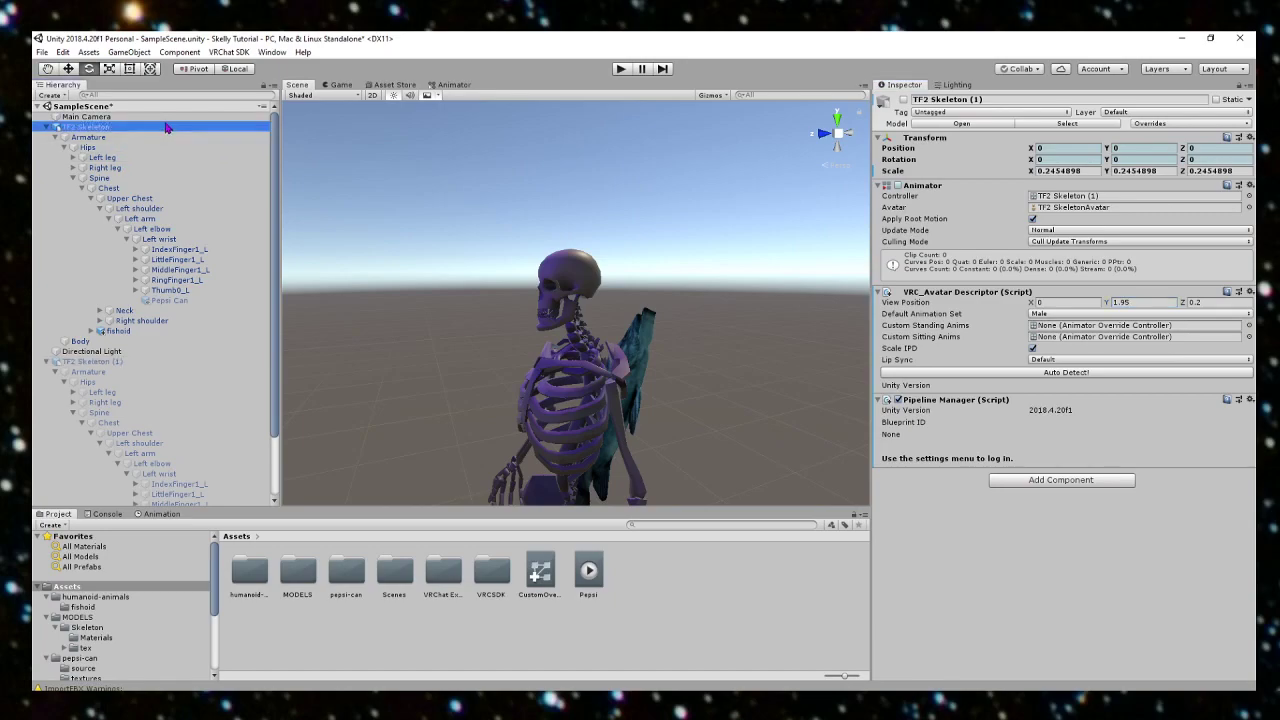
{"action": "left_click", "coordinate": [75, 361]}
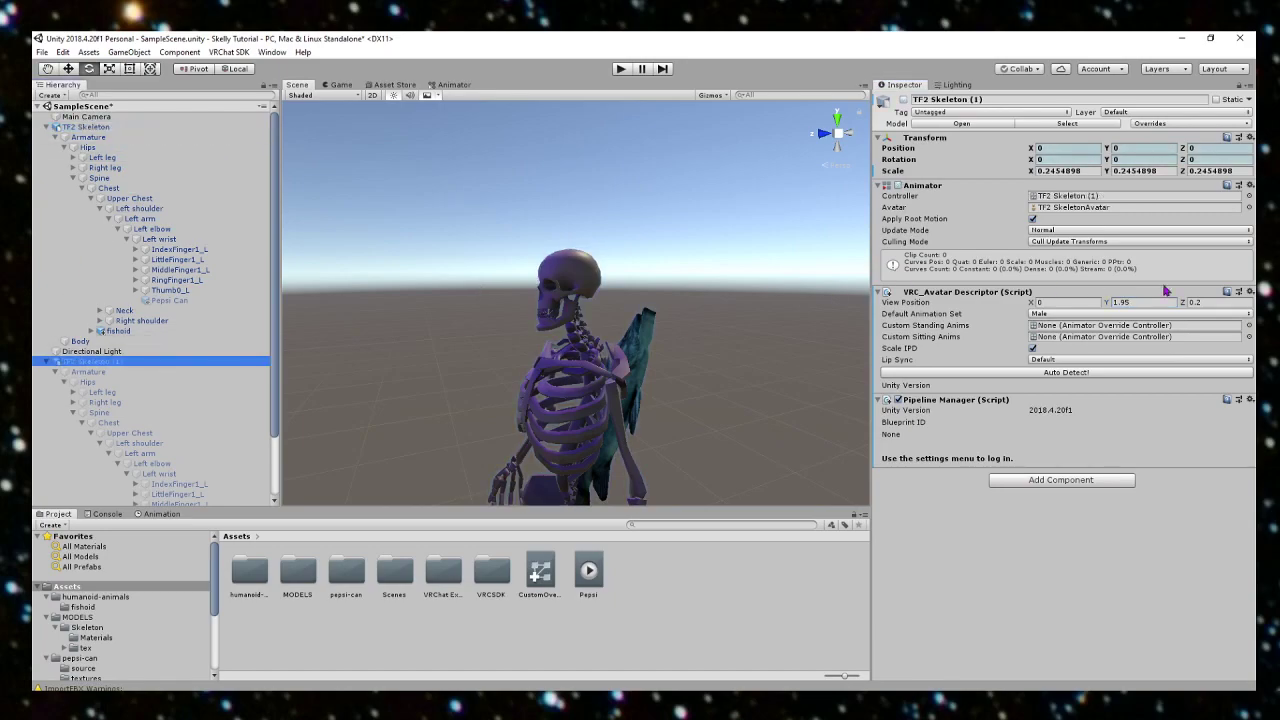
{"action": "right_click_drag", "start_coordinate": [651, 290], "coordinate": [618, 288]}
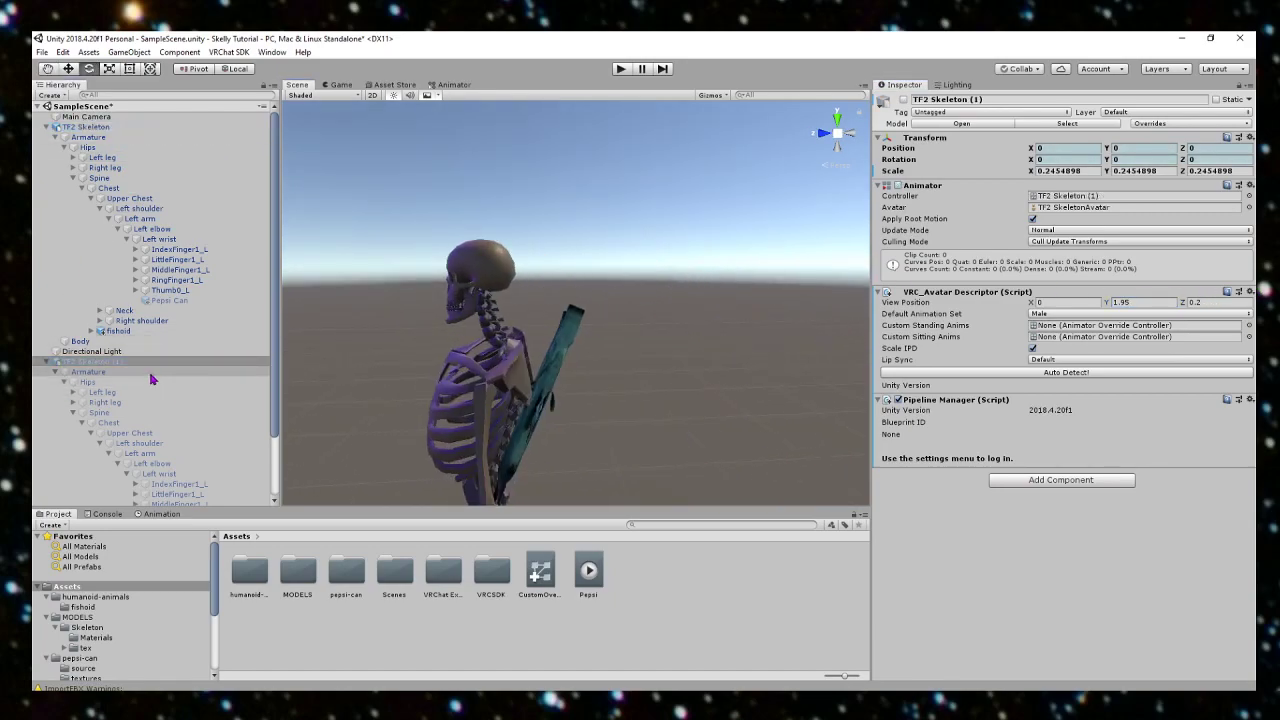
{"action": "left_click_drag", "start_coordinate": [420, 263], "coordinate": [598, 305], "text": "alt"}
{"action": "scroll", "coordinate": [598, 305], "scroll_direction": "down", "scroll_amount": 6}
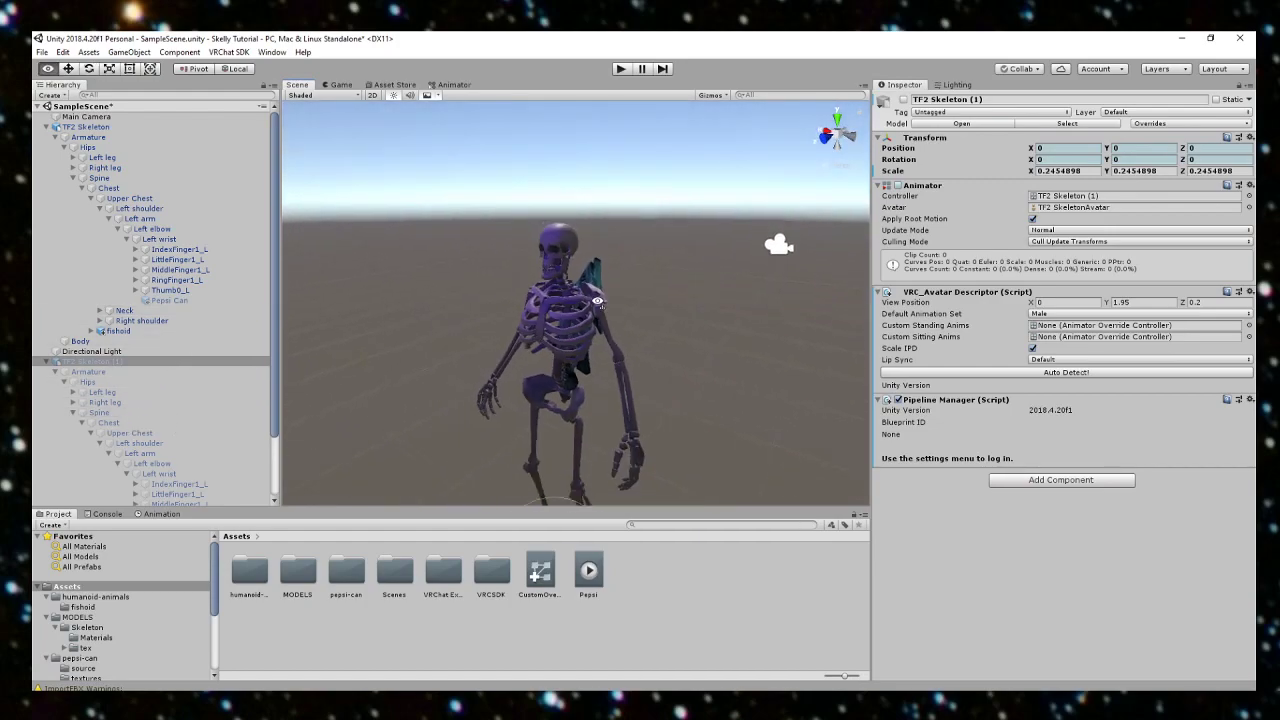
Step: Assign the CustomOverrideEmpty 1 controller to the Custom Standing Anims and Custom Sitting Anims of the original TF2 Skeleton
{"action": "left_click", "coordinate": [145, 128]}
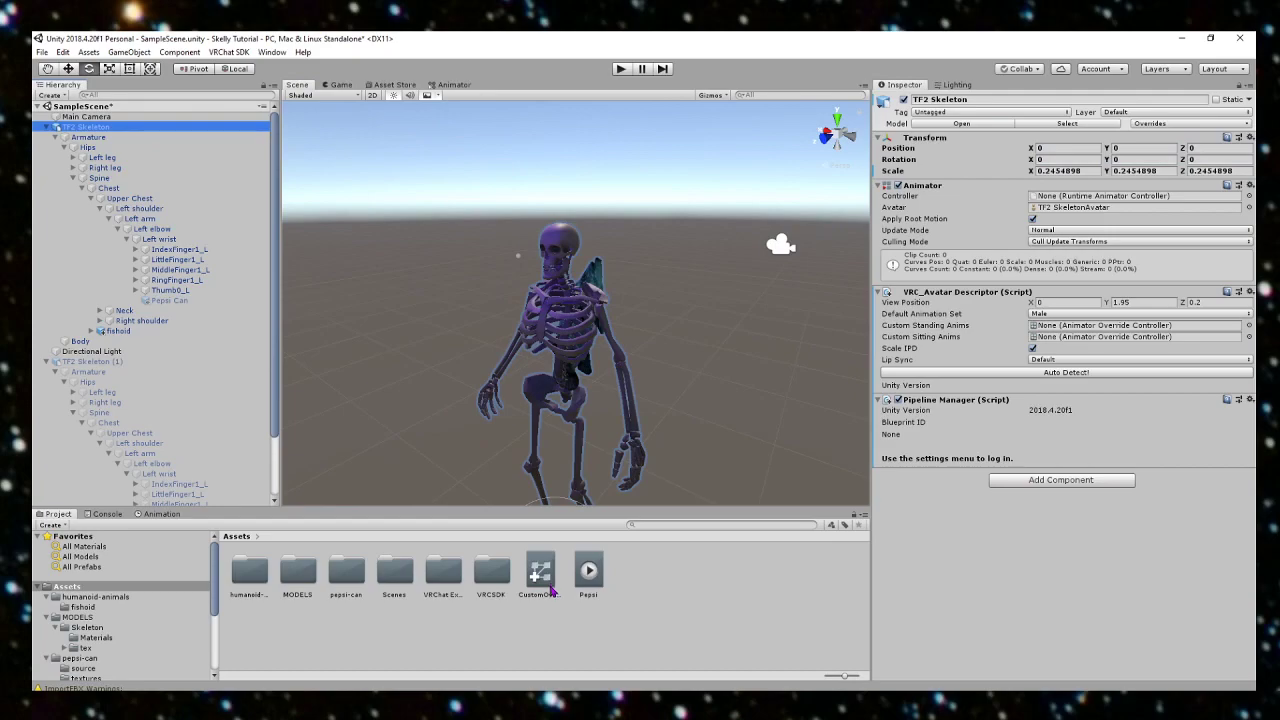
{"action": "left_click_drag", "start_coordinate": [546, 576], "coordinate": [1065, 338]}
{"action": "left_click", "coordinate": [591, 264]}
Step: Examine the original skeleton avatar in the scene up close and from farther away
{"action": "right_click_drag", "start_coordinate": [691, 296], "coordinate": [782, 266]}
{"action": "left_click", "coordinate": [606, 215]}
{"action": "right_click_drag", "start_coordinate": [607, 237], "coordinate": [640, 260]}
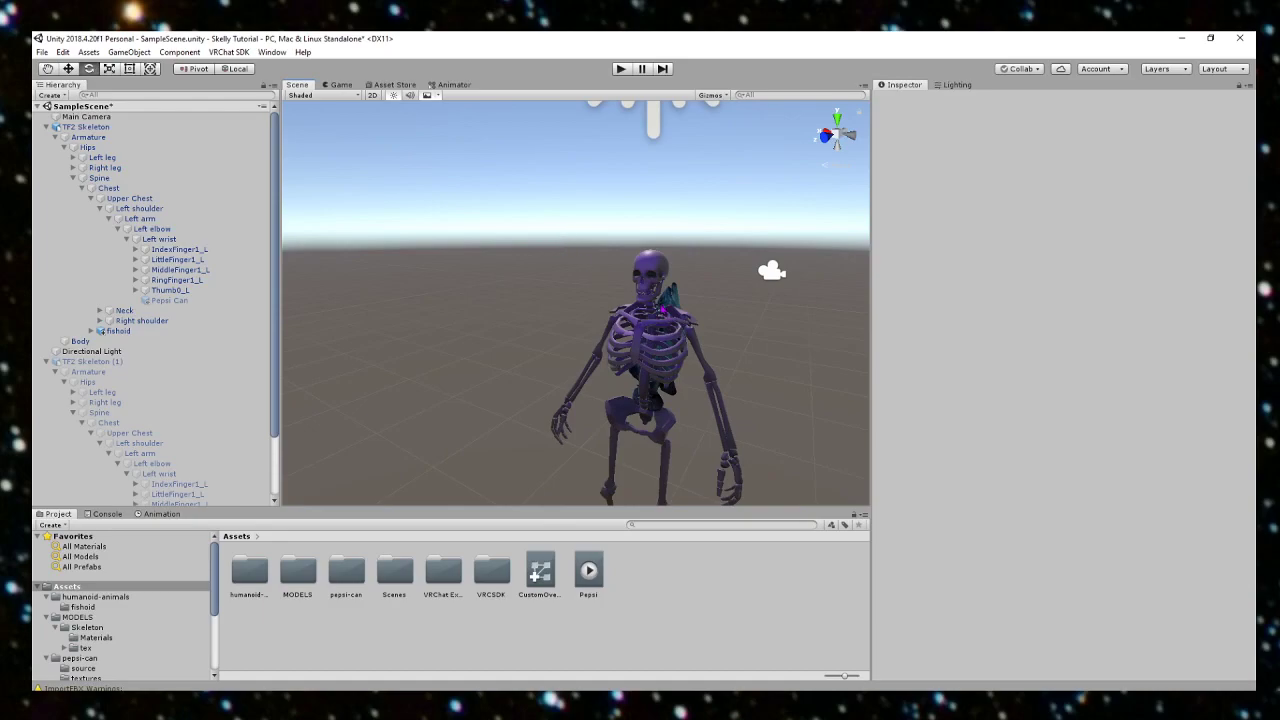
{"action": "left_click", "coordinate": [684, 283]}
{"action": "right_click_drag", "start_coordinate": [503, 260], "coordinate": [484, 262]}
{"action": "key", "text": "w"}
{"action": "key", "text": "d"}
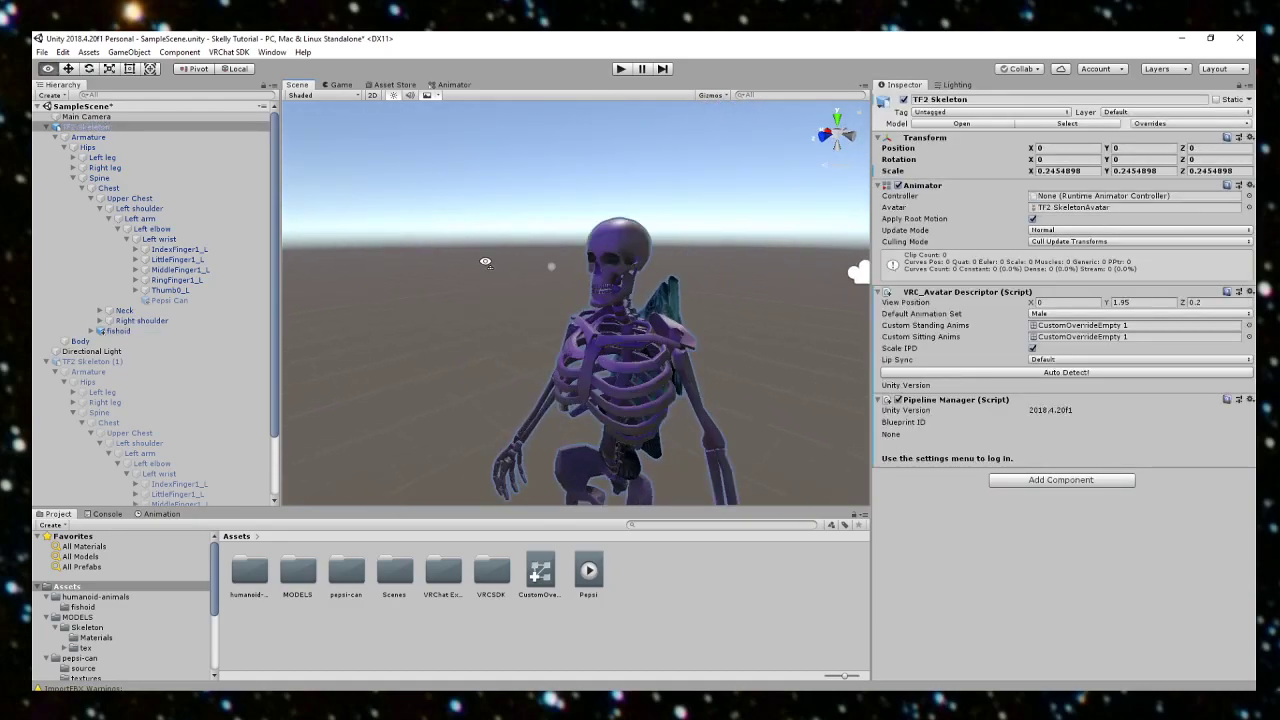
{"action": "right_click_drag", "start_coordinate": [678, 317], "coordinate": [700, 354]}
{"action": "key", "text": "s"}
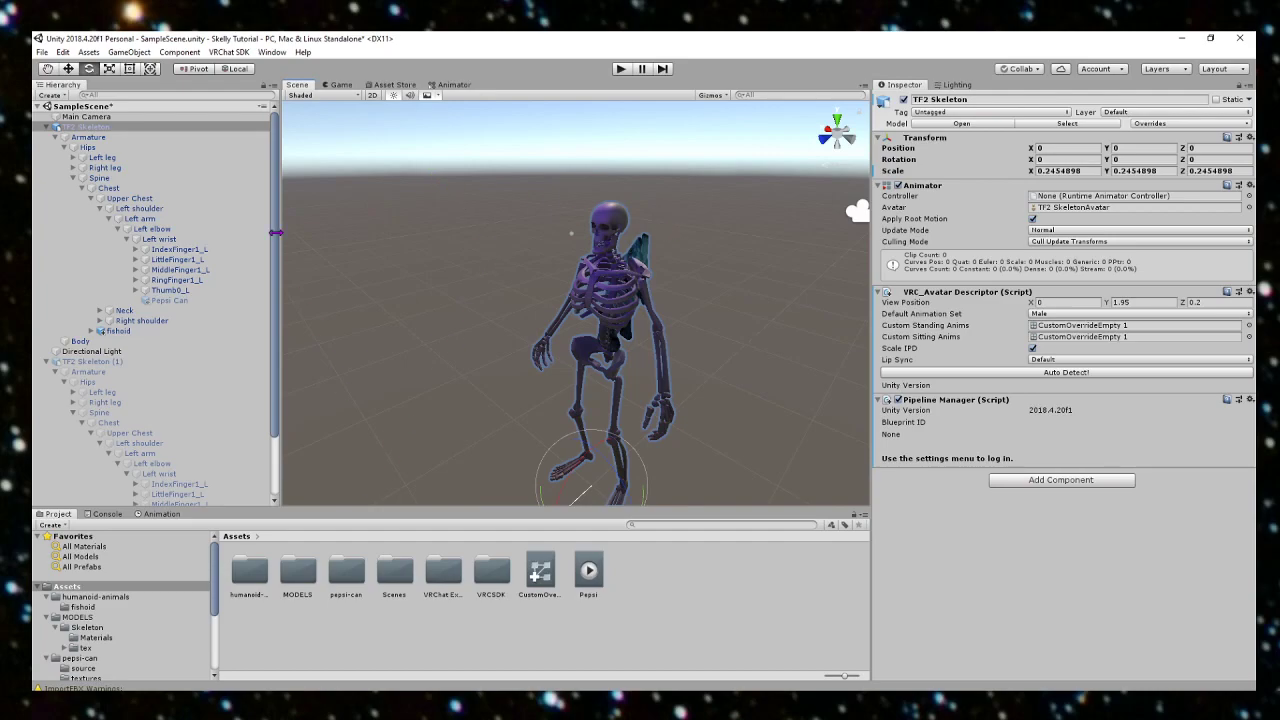
Step: Collapse the object hierarchy of the duplicate TF2 Skeleton (1)
{"action": "left_click", "coordinate": [95, 362]}
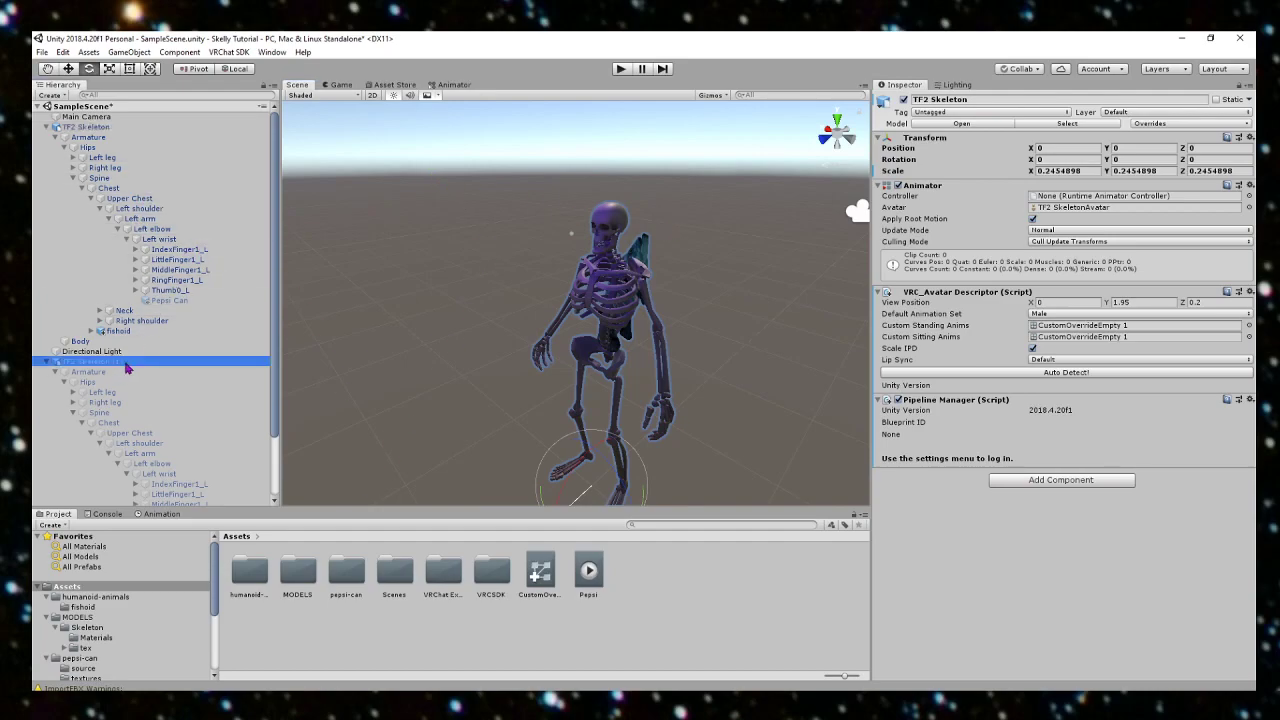
{"action": "left_click", "coordinate": [48, 363]}
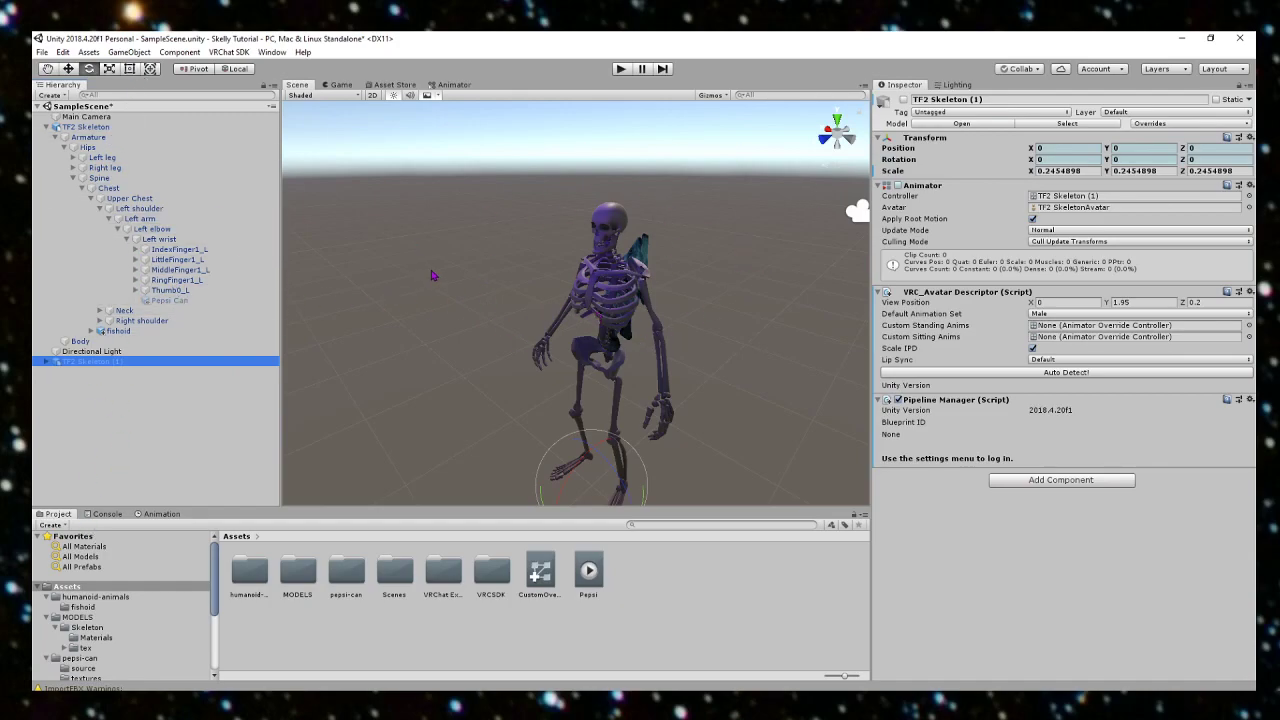
Step: Inspect the skeleton's Chest bone and the fishoid model attached to its back
{"action": "left_click", "coordinate": [110, 188]}
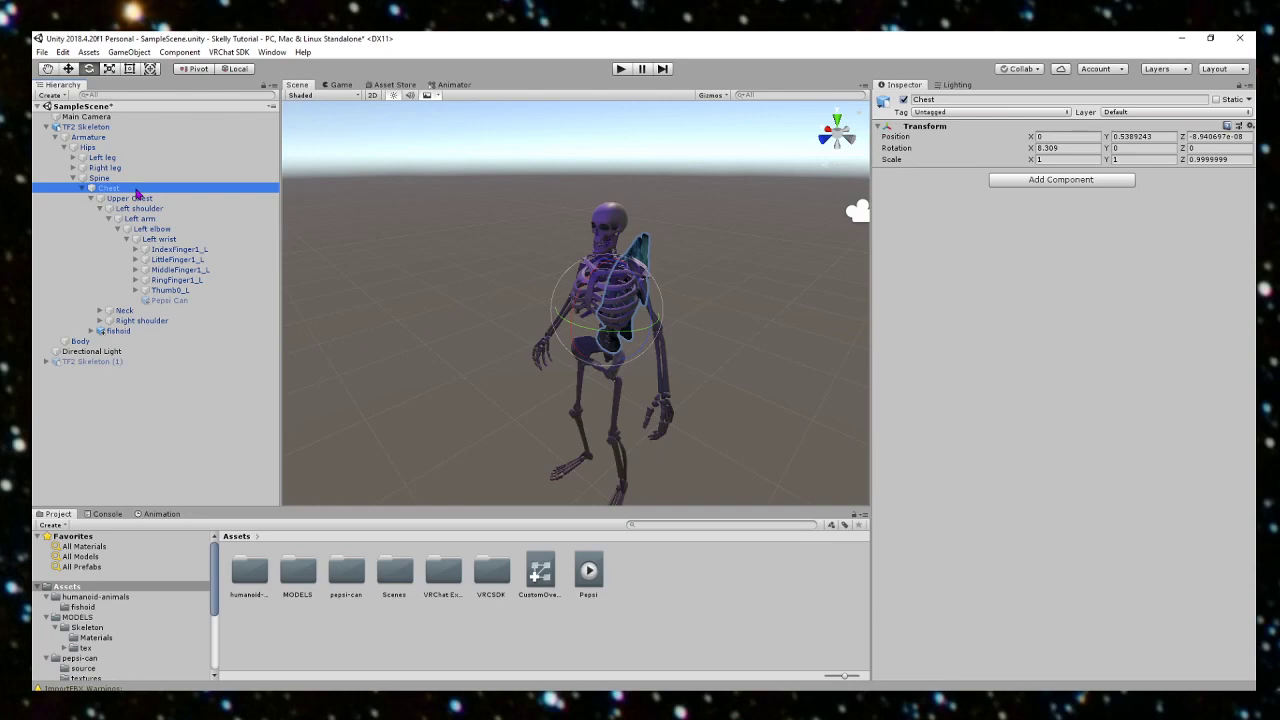
{"action": "scroll", "coordinate": [490, 288], "scroll_direction": "down", "scroll_amount": 4}
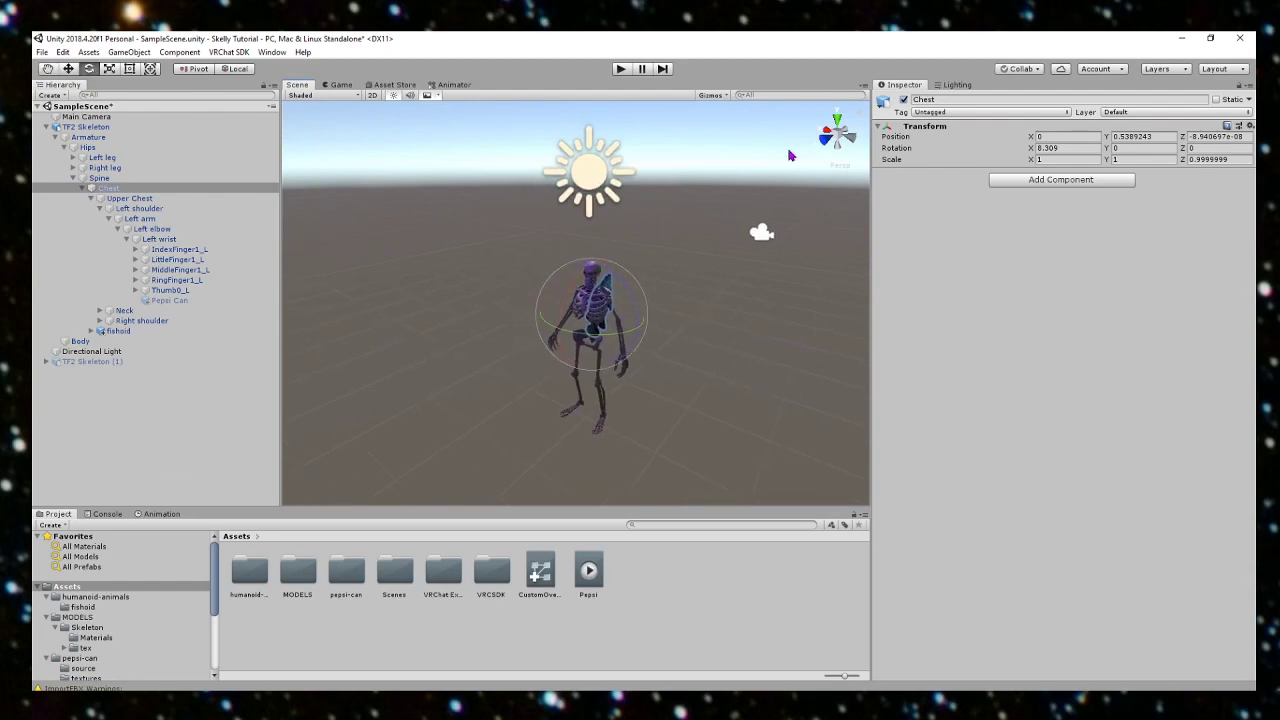
{"action": "scroll", "coordinate": [811, 287], "scroll_direction": "down", "scroll_amount": 3}
{"action": "key", "text": "f"}
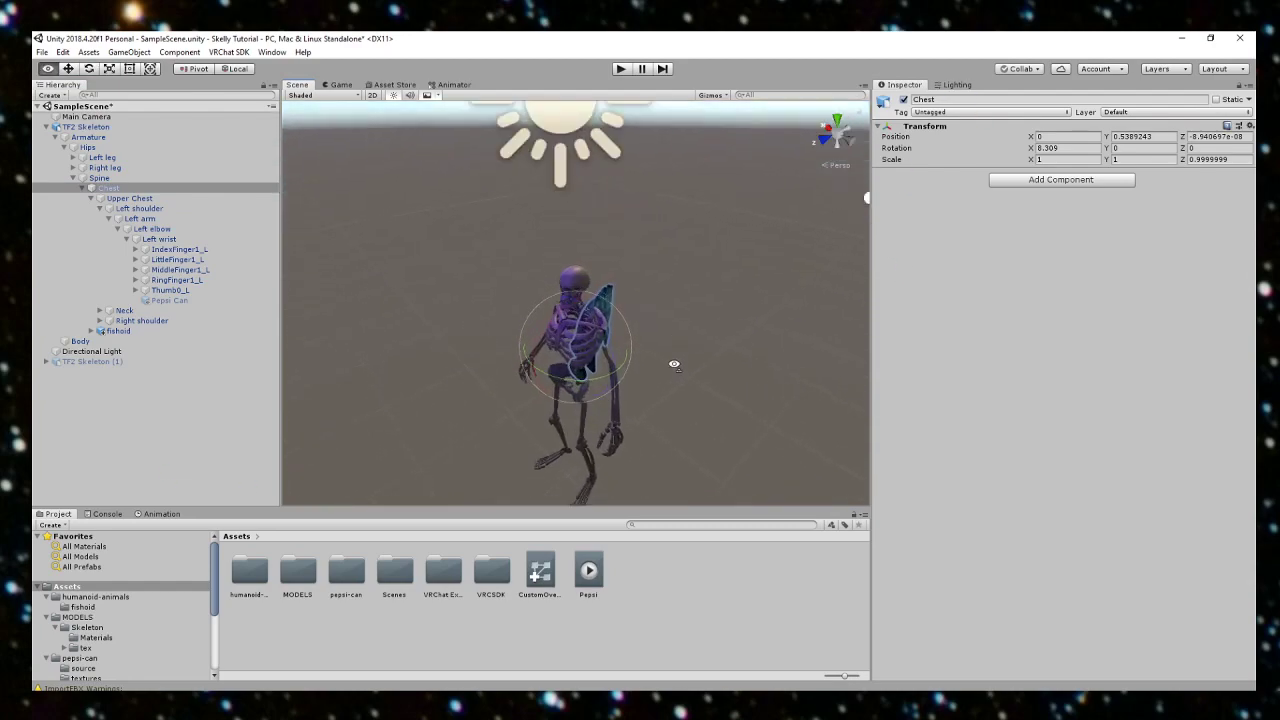
{"action": "left_click_drag", "start_coordinate": [639, 273], "coordinate": [546, 167], "text": "alt"}
{"action": "left_click", "coordinate": [480, 214]}
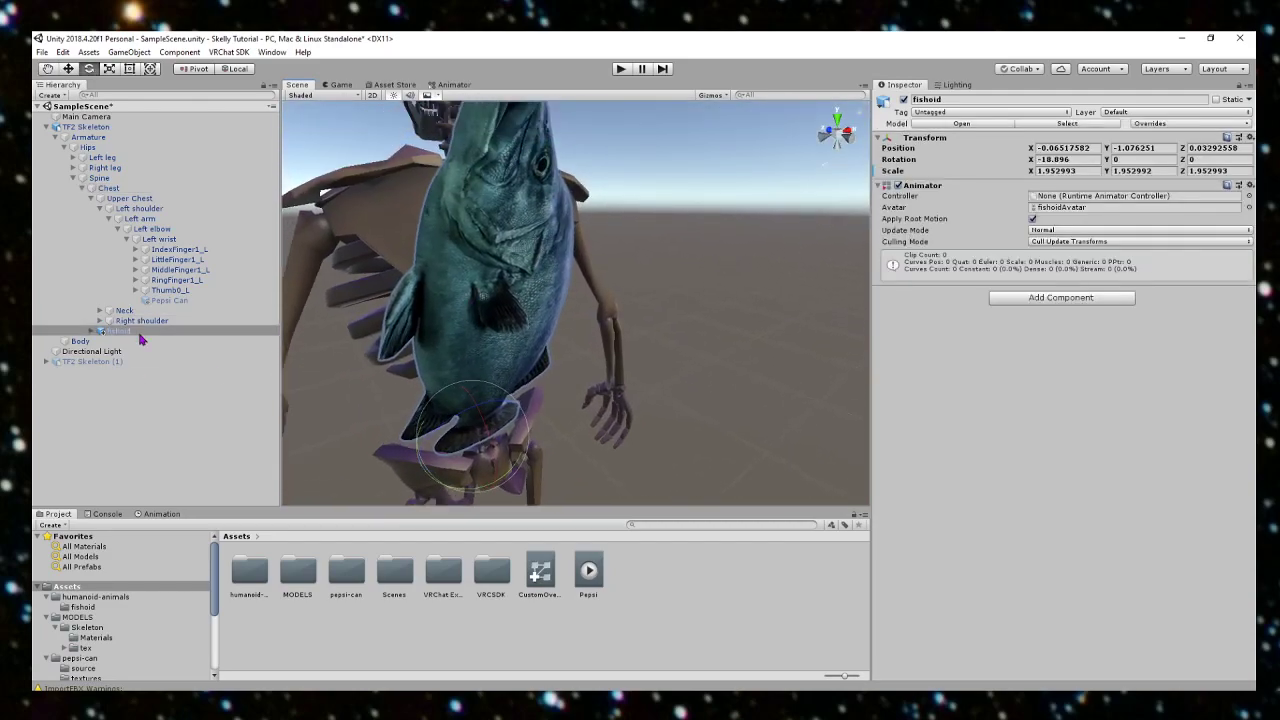
{"action": "left_click_drag", "start_coordinate": [638, 278], "coordinate": [538, 423], "text": "alt"}
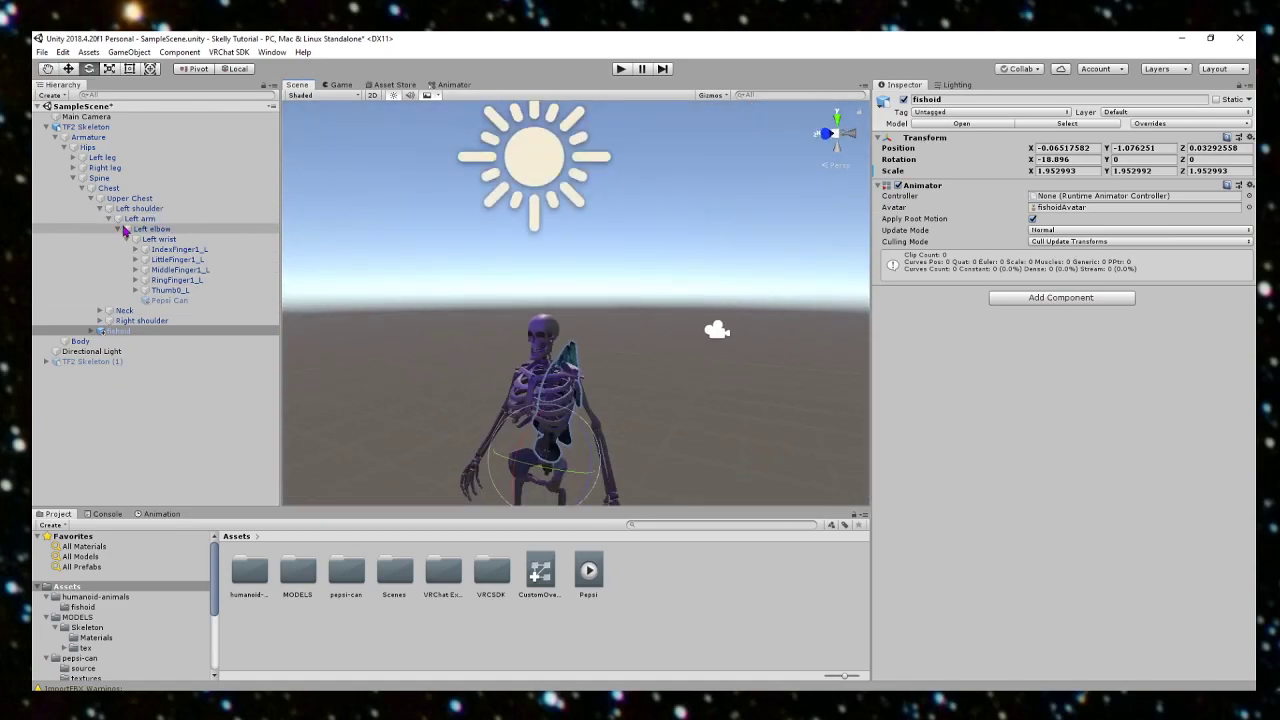
Step: Expand the skeleton's Neck and Head bones and add an Audio Source as a child of Head
{"action": "left_click", "coordinate": [100, 310]}
{"action": "left_click", "coordinate": [106, 321]}
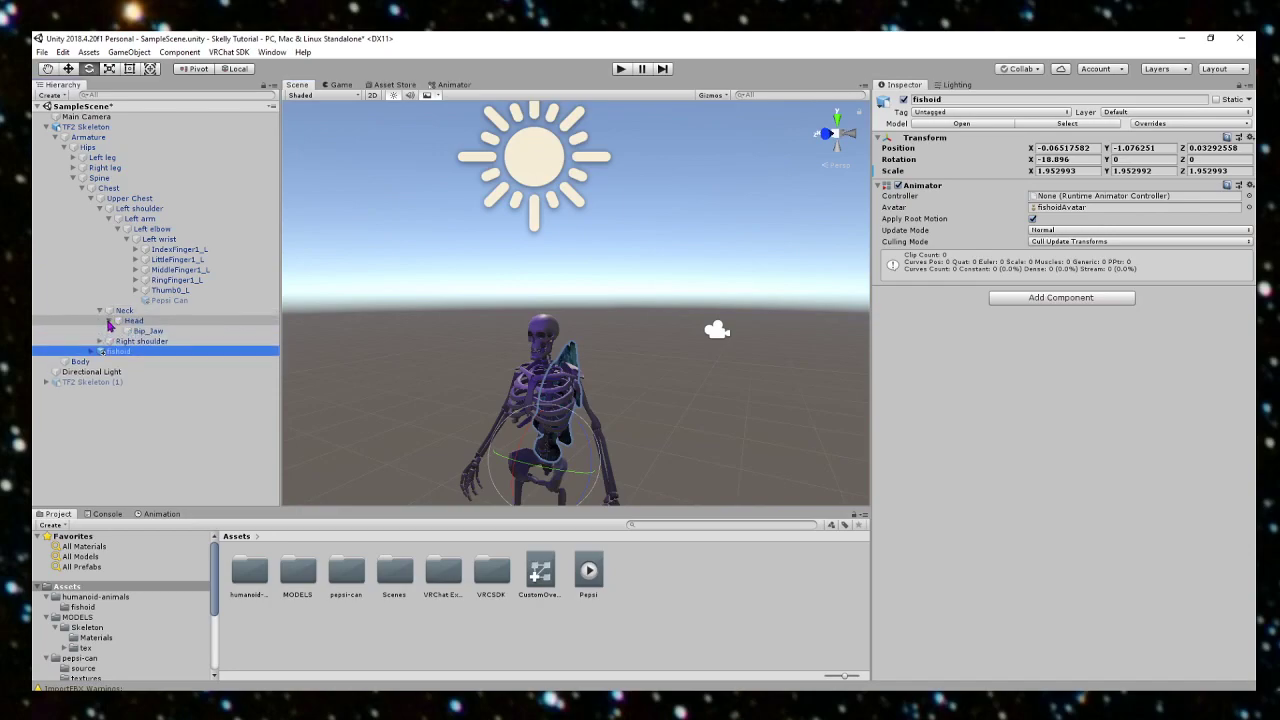
{"action": "left_click", "coordinate": [198, 321]}
{"action": "right_click", "coordinate": [183, 321]}
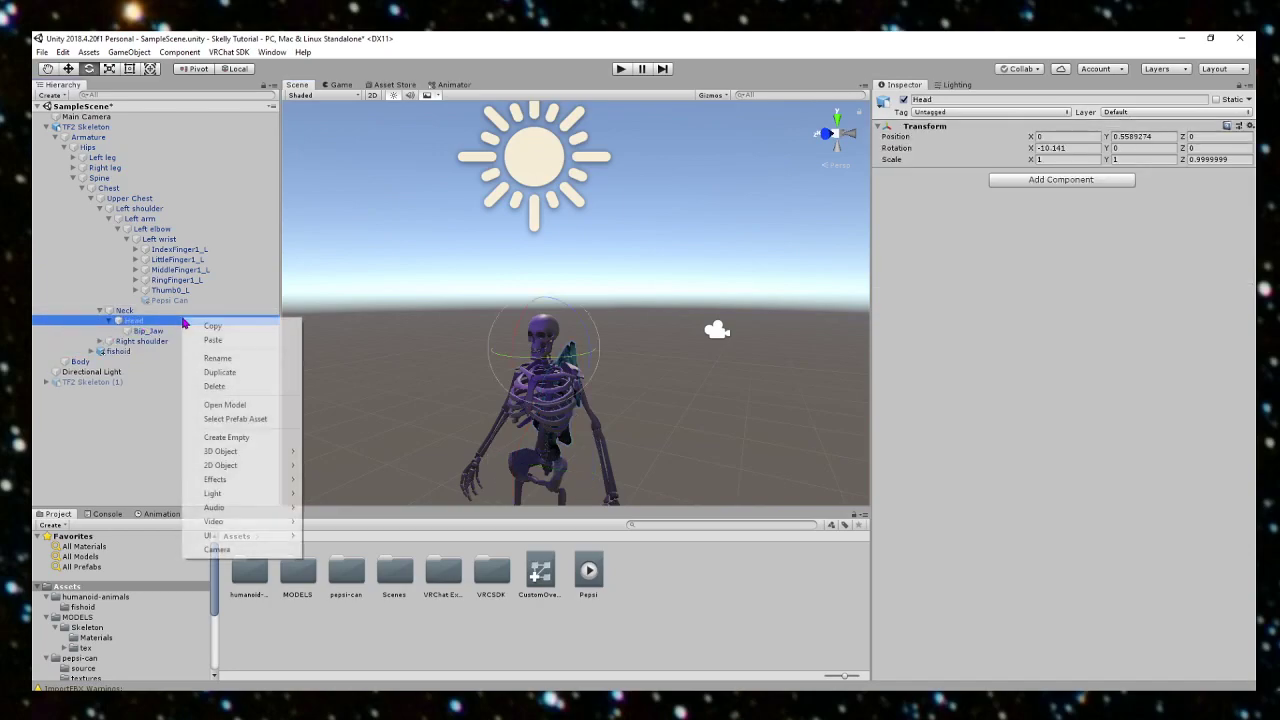
{"action": "mouse_move", "coordinate": [252, 508]}
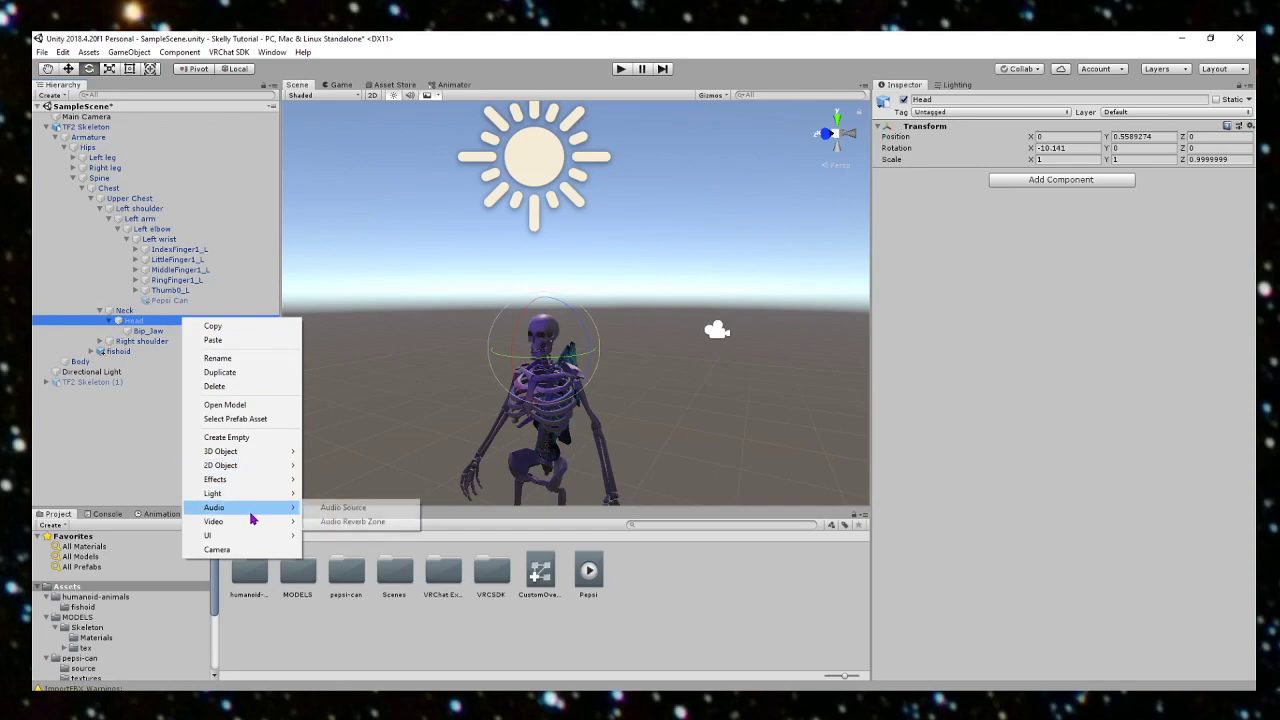
{"action": "left_click", "coordinate": [336, 508]}
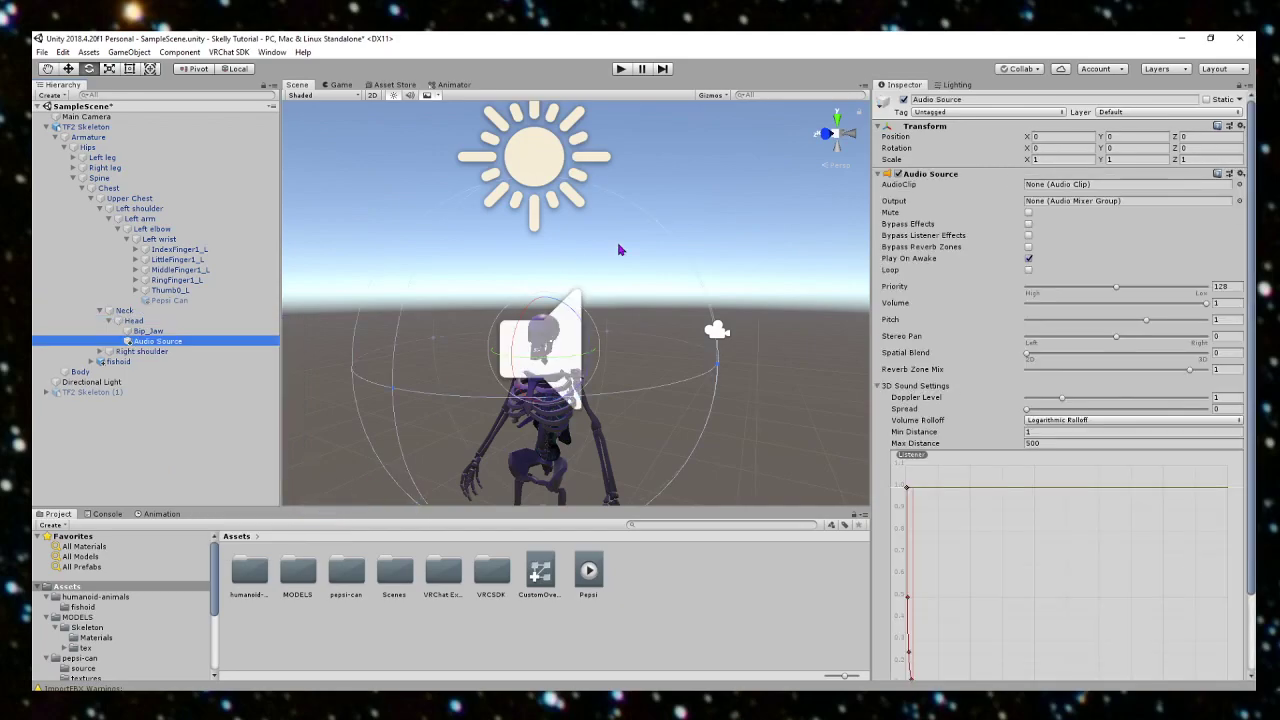
Step: Resize the audio source's range spheres to a Min Distance of about 6.15 and a Max Distance of about 14.12
{"action": "key", "text": "f"}
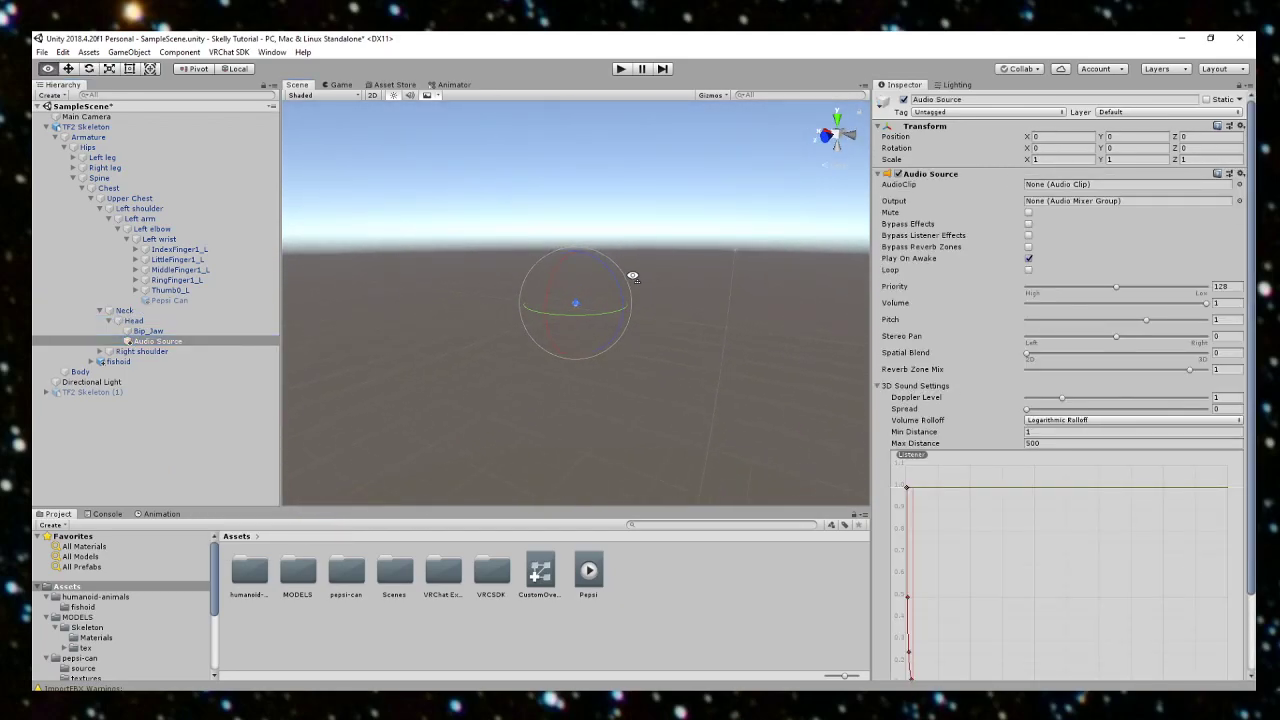
{"action": "key", "text": "e"}
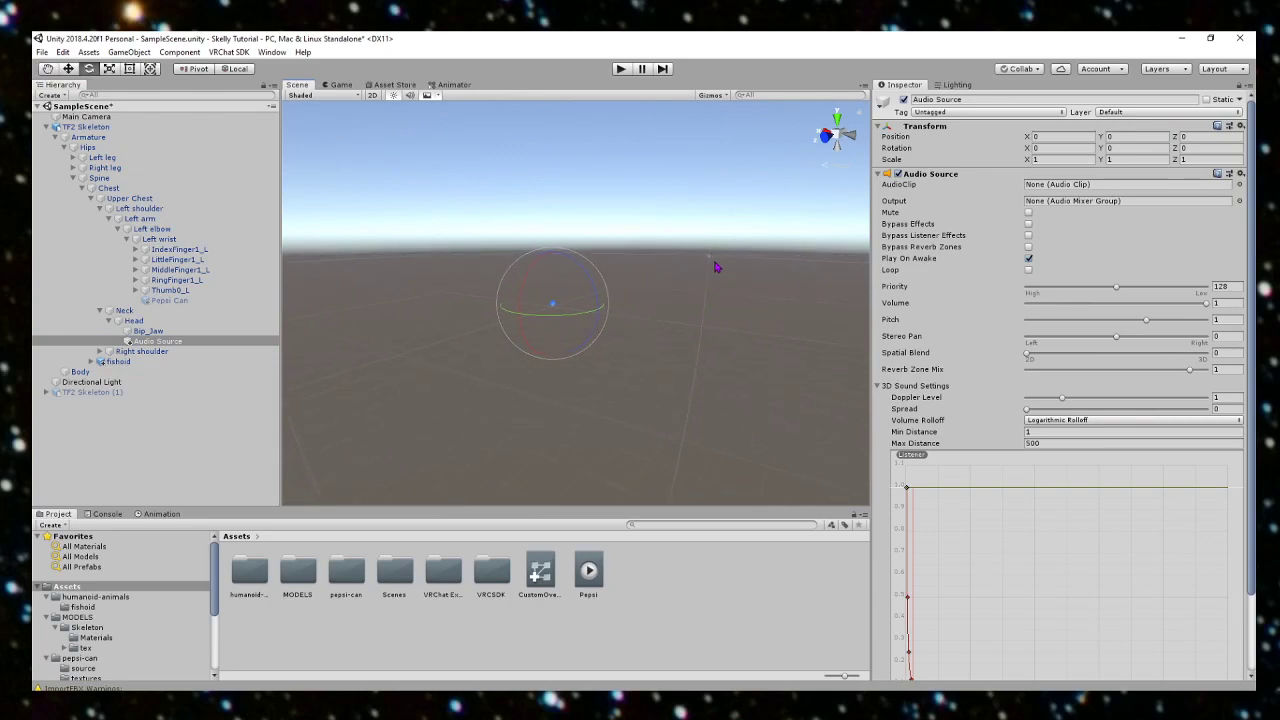
{"action": "left_click_drag", "start_coordinate": [709, 259], "coordinate": [664, 290]}
{"action": "key", "text": "w"}
{"action": "mouse_move", "coordinate": [664, 298]}
{"action": "right_mouse_down"}
{"action": "mouse_move", "coordinate": [632, 294]}
{"action": "mouse_move", "coordinate": [657, 292]}
{"action": "mouse_move", "coordinate": [664, 314]}
{"action": "right_mouse_up"}
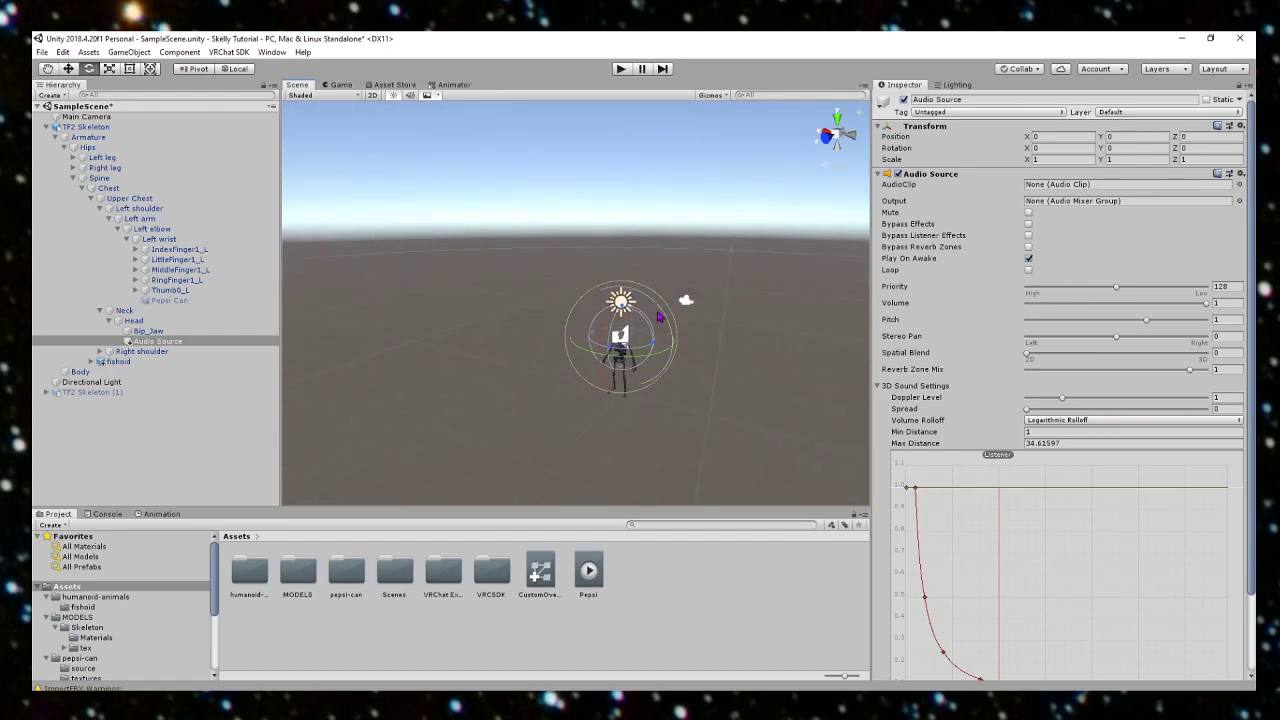
{"action": "left_click_drag", "start_coordinate": [656, 343], "coordinate": [817, 374]}
{"action": "key", "text": "s"}
{"action": "right_click_drag", "start_coordinate": [714, 330], "coordinate": [718, 362]}
{"action": "left_click_drag", "start_coordinate": [724, 263], "coordinate": [697, 304]}
{"action": "left_click_drag", "start_coordinate": [703, 371], "coordinate": [710, 377], "text": "alt"}
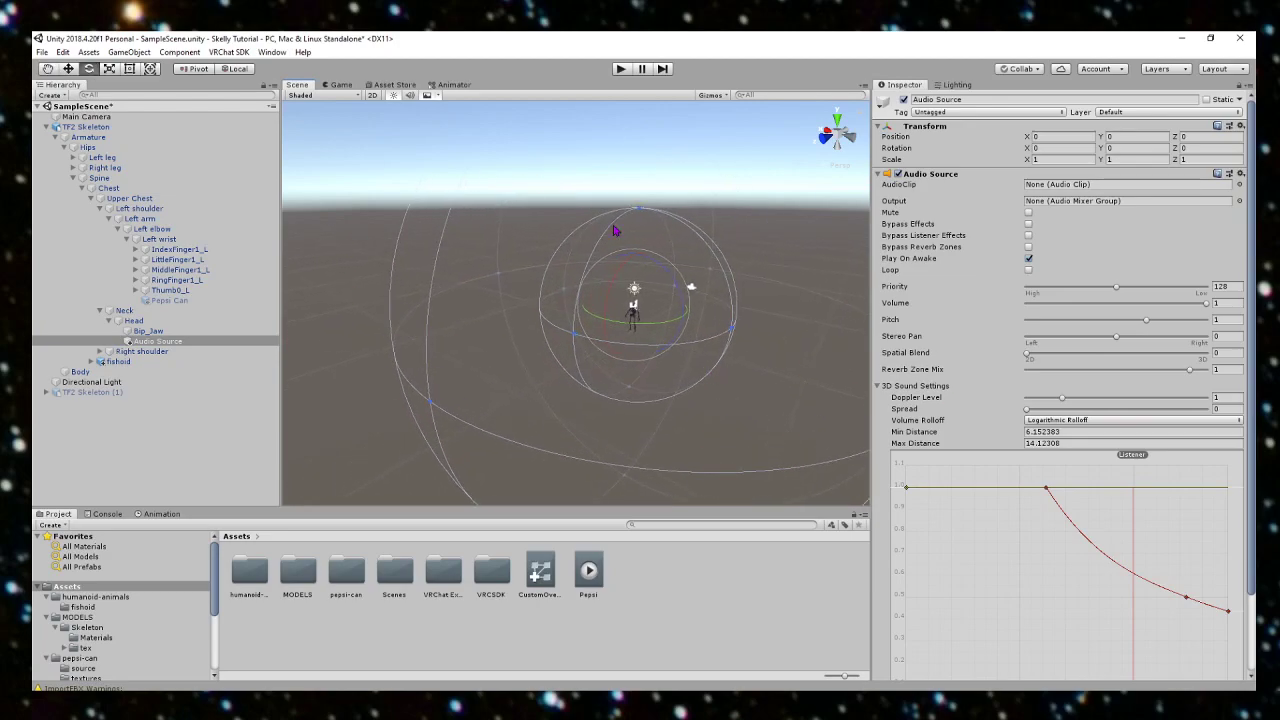
{"action": "left_click_drag", "start_coordinate": [738, 259], "coordinate": [725, 306], "text": "alt"}
Step: Add a VRC_Spatial Audio Source component to the Audio Source object
{"action": "scroll", "coordinate": [1054, 549], "scroll_direction": "down", "scroll_amount": 3}
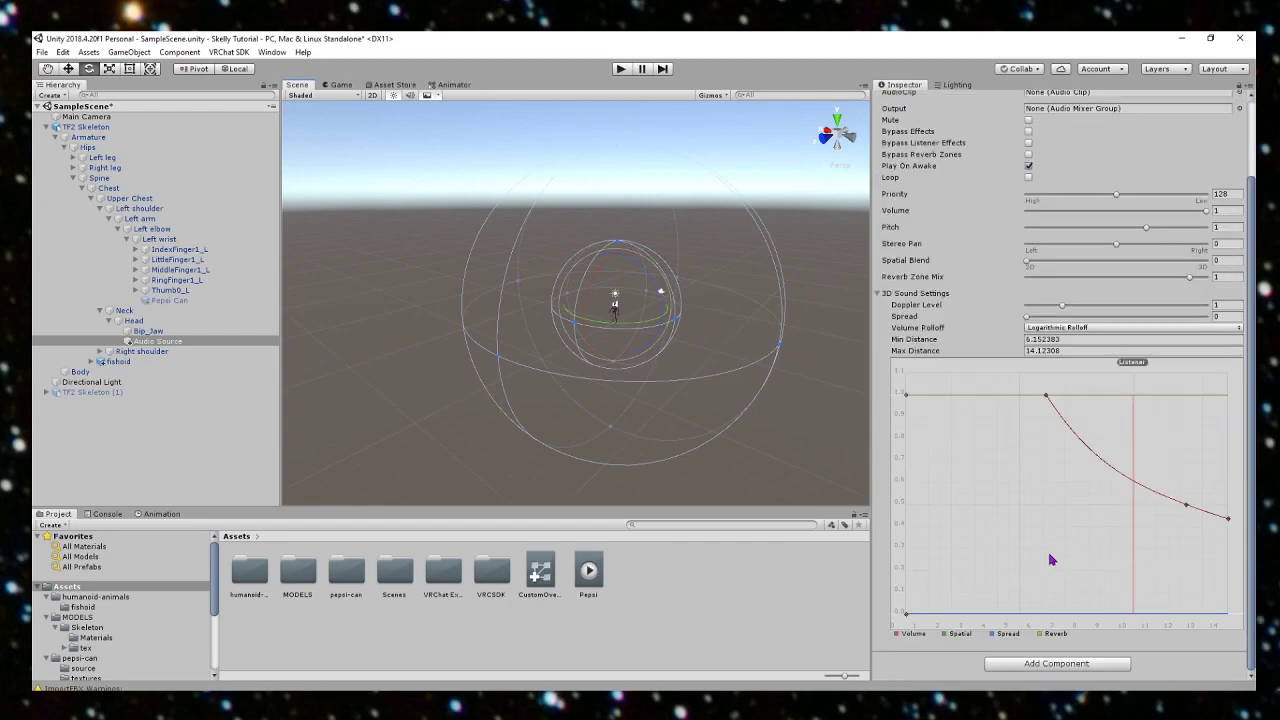
{"action": "left_click", "coordinate": [1036, 662]}
{"action": "key", "text": "BackSpace"}
{"action": "type", "text": "spa"}
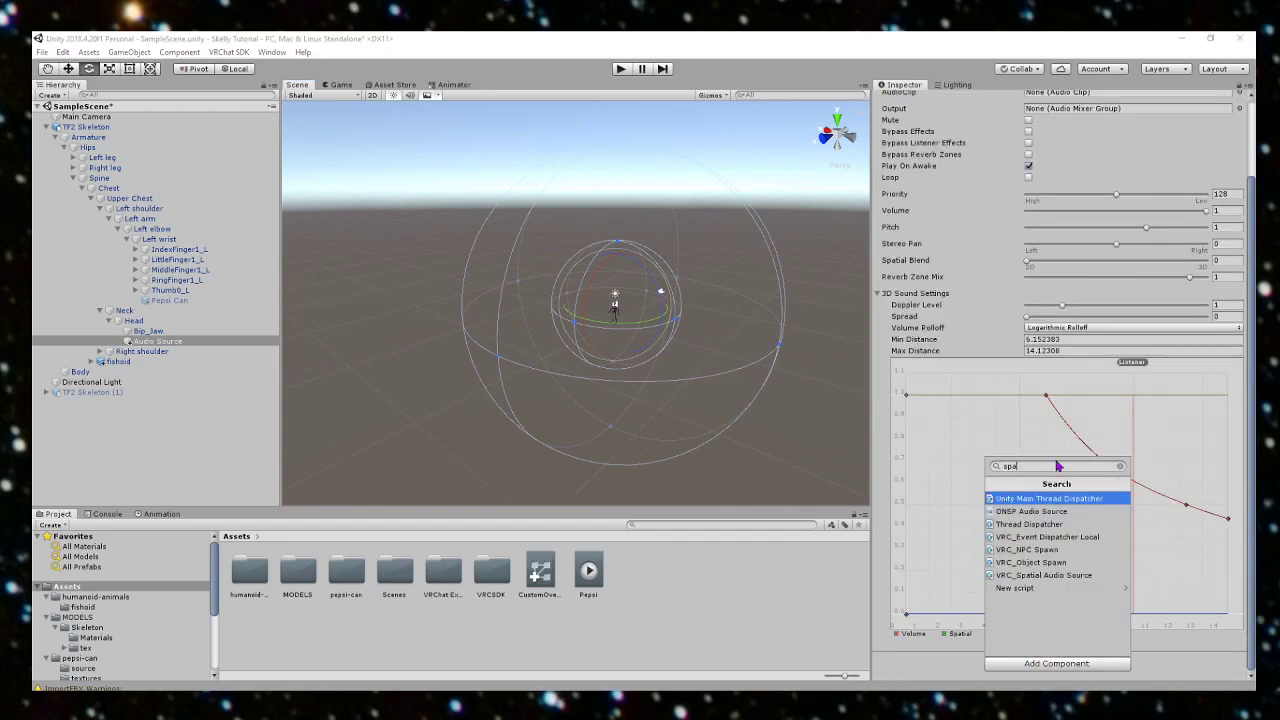
{"action": "left_click", "coordinate": [1062, 577]}
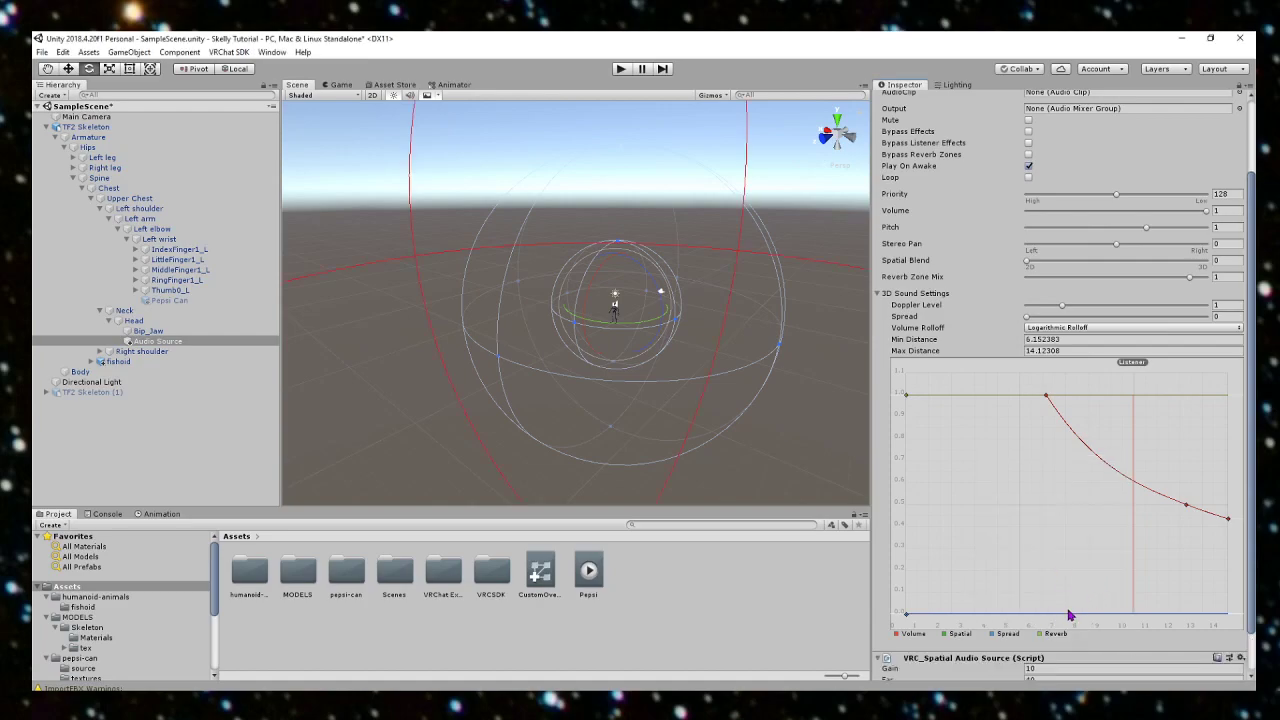
{"action": "scroll", "coordinate": [1008, 615], "scroll_direction": "down", "scroll_amount": 2}
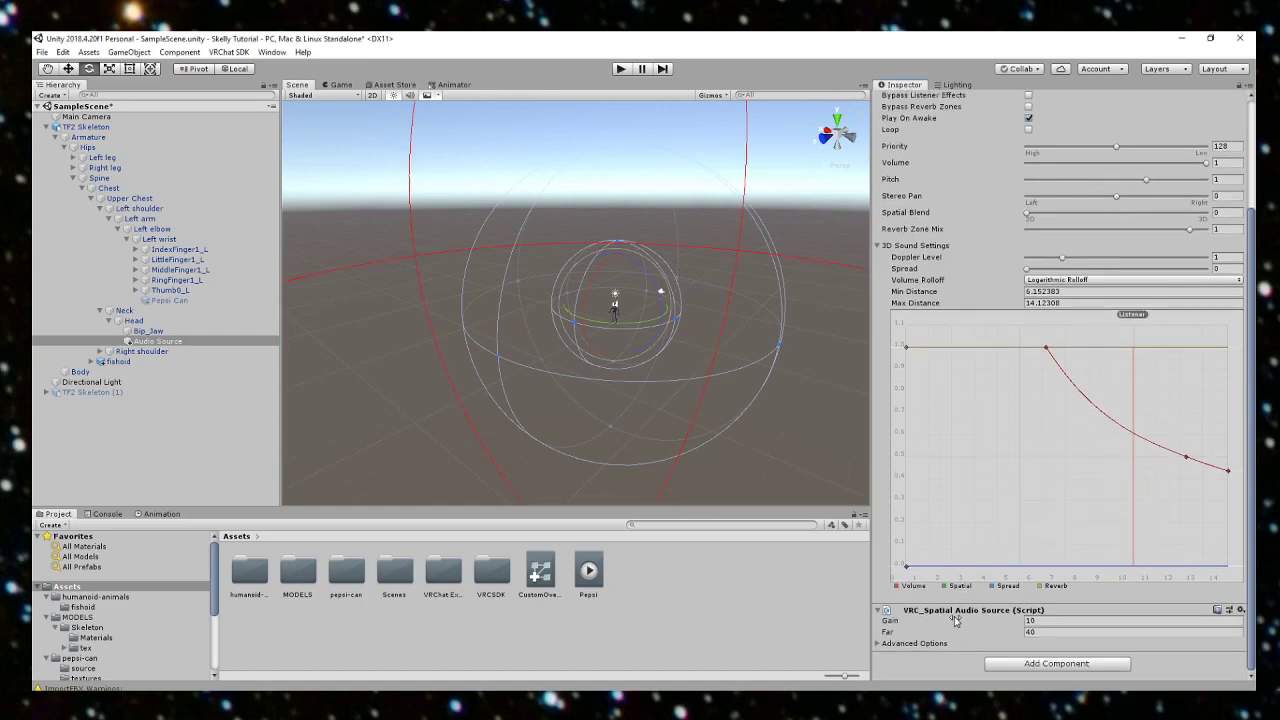
Step: Expand the spatial audio component's Advanced Options and set its Near distance to 5
{"action": "scroll", "coordinate": [689, 370], "scroll_direction": "down", "scroll_amount": 5}
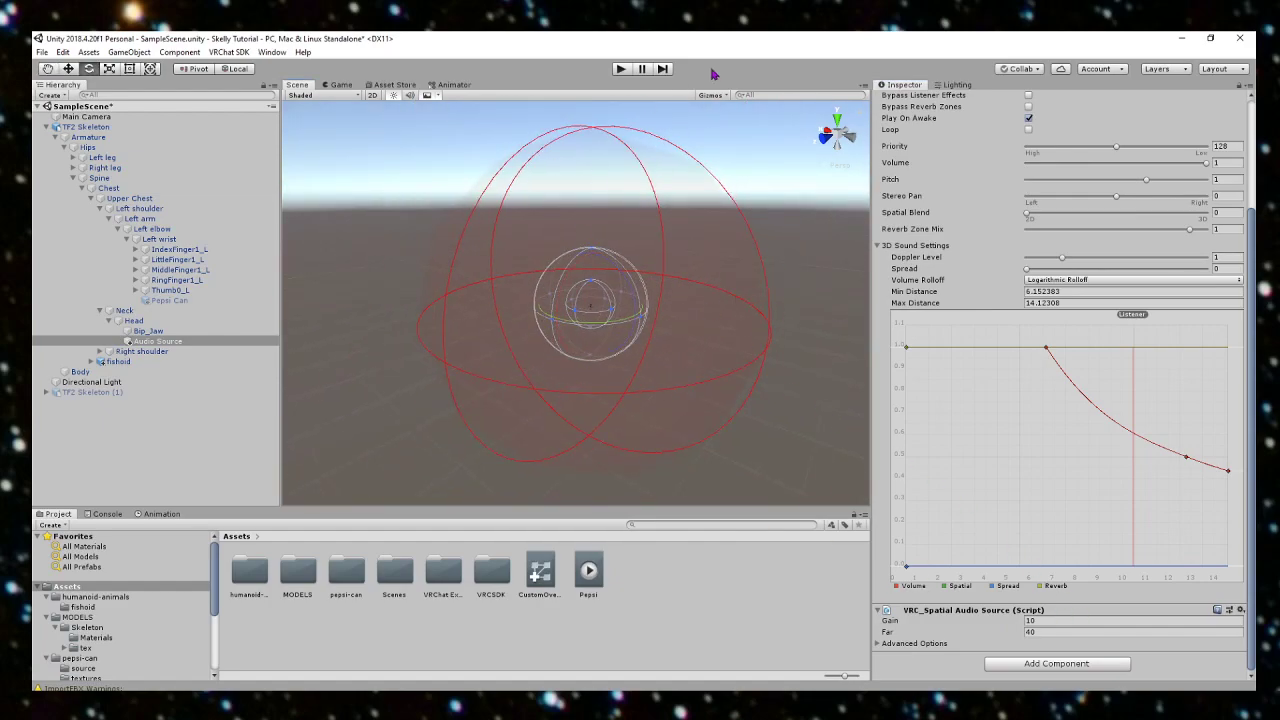
{"action": "right_click_drag", "start_coordinate": [706, 357], "coordinate": [736, 366]}
{"action": "key", "text": "w"}
{"action": "key", "text": "s"}
{"action": "left_click", "coordinate": [879, 643]}
{"action": "scroll", "coordinate": [889, 628], "scroll_direction": "down", "scroll_amount": 1}
{"action": "left_click", "coordinate": [1046, 608]}
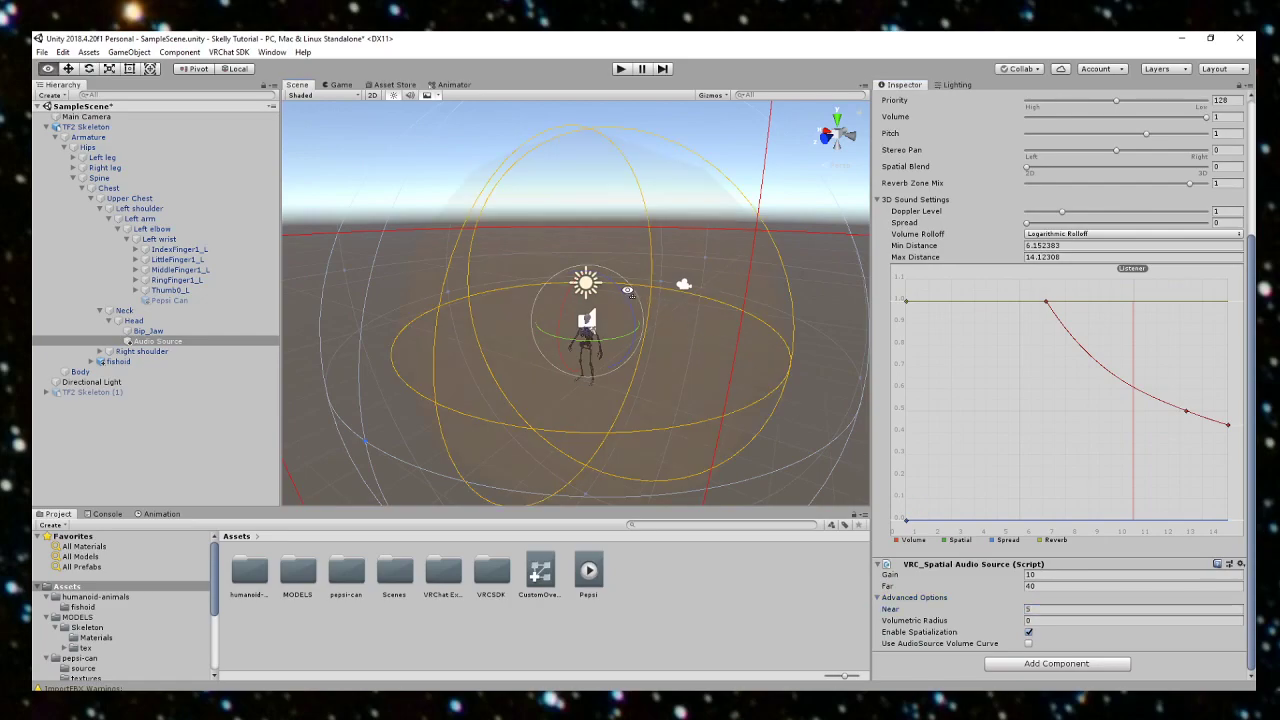
Step: Shrink the audio source's inner range sphere to a Min Distance of about 4.91
{"action": "scroll", "coordinate": [736, 362], "scroll_direction": "down", "scroll_amount": 3}
{"action": "left_click_drag", "start_coordinate": [738, 353], "coordinate": [698, 350]}
{"action": "scroll", "coordinate": [677, 323], "scroll_direction": "down", "scroll_amount": 5}
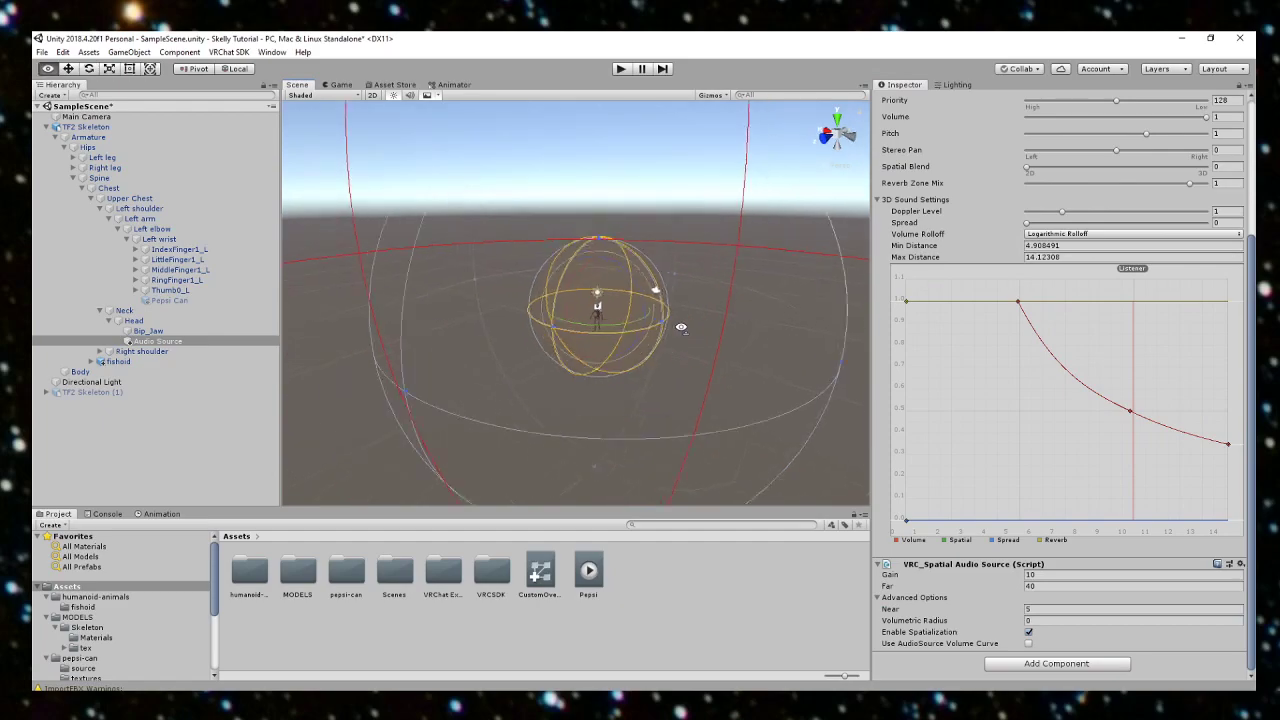
Step: Set the Far distance of the VRC_Spatial Audio Source to 10
{"action": "left_click", "coordinate": [1043, 586]}
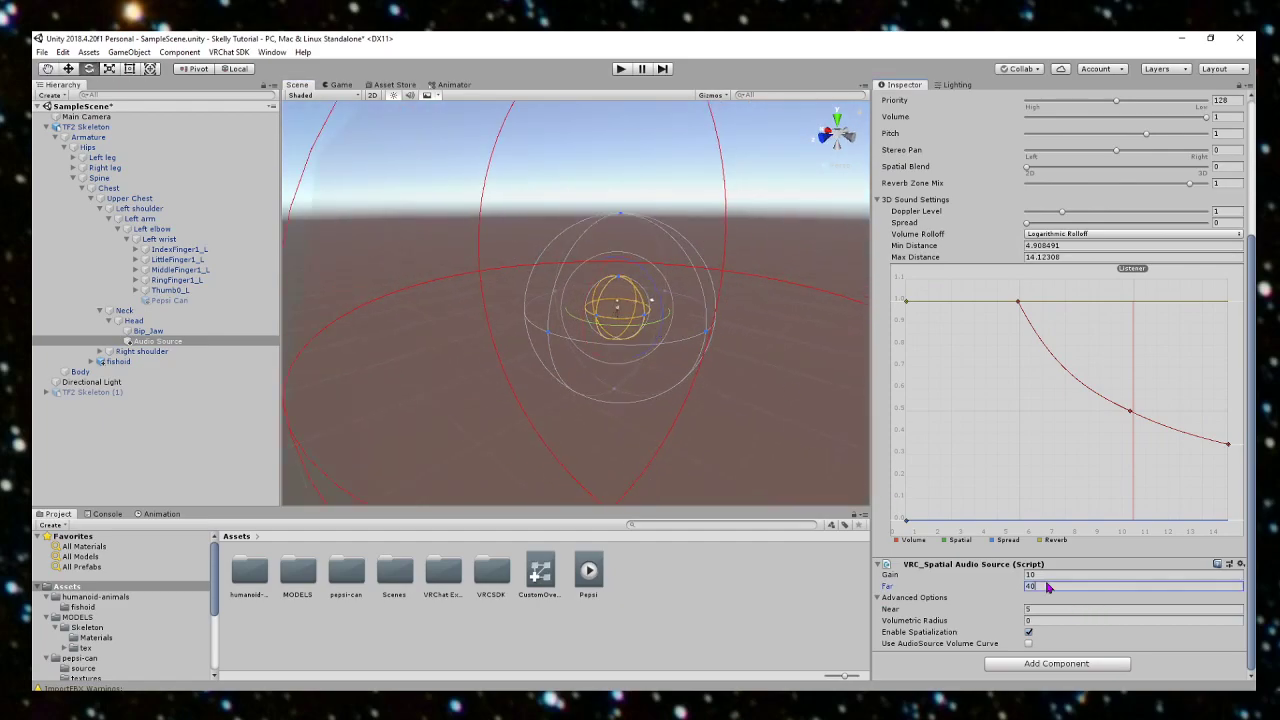
{"action": "type", "text": "1"}
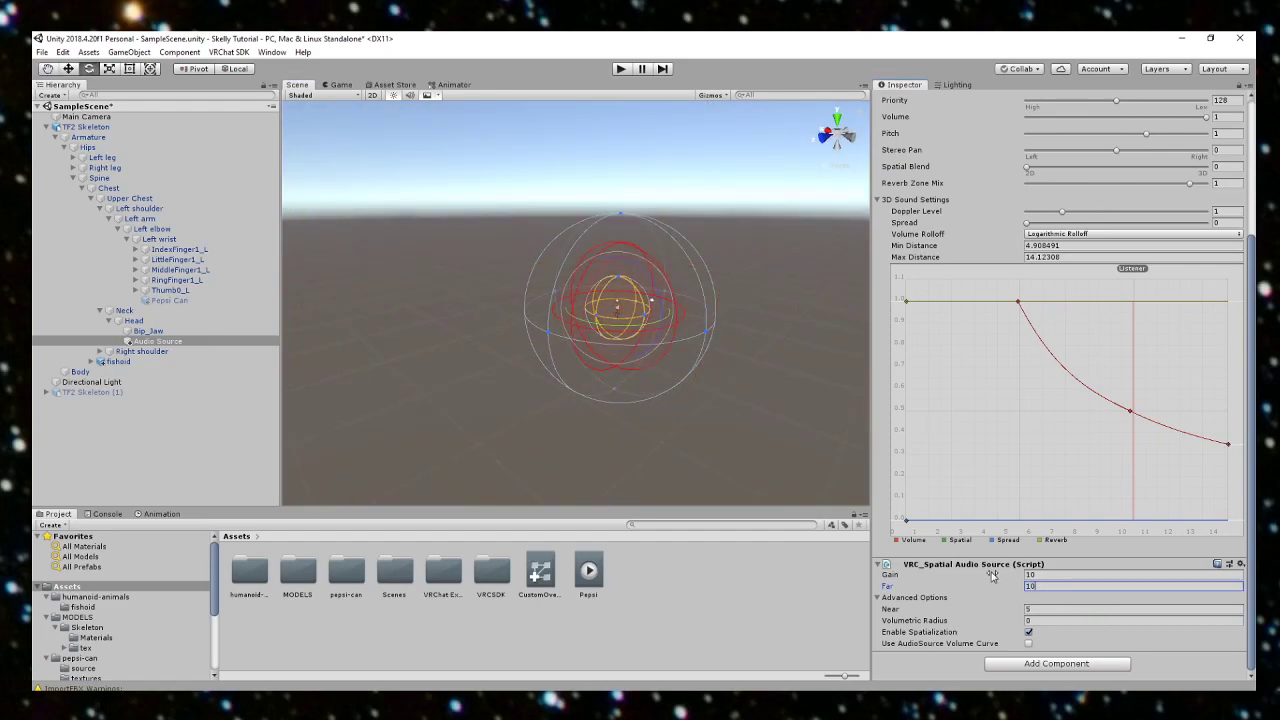
{"action": "left_click", "coordinate": [752, 355]}
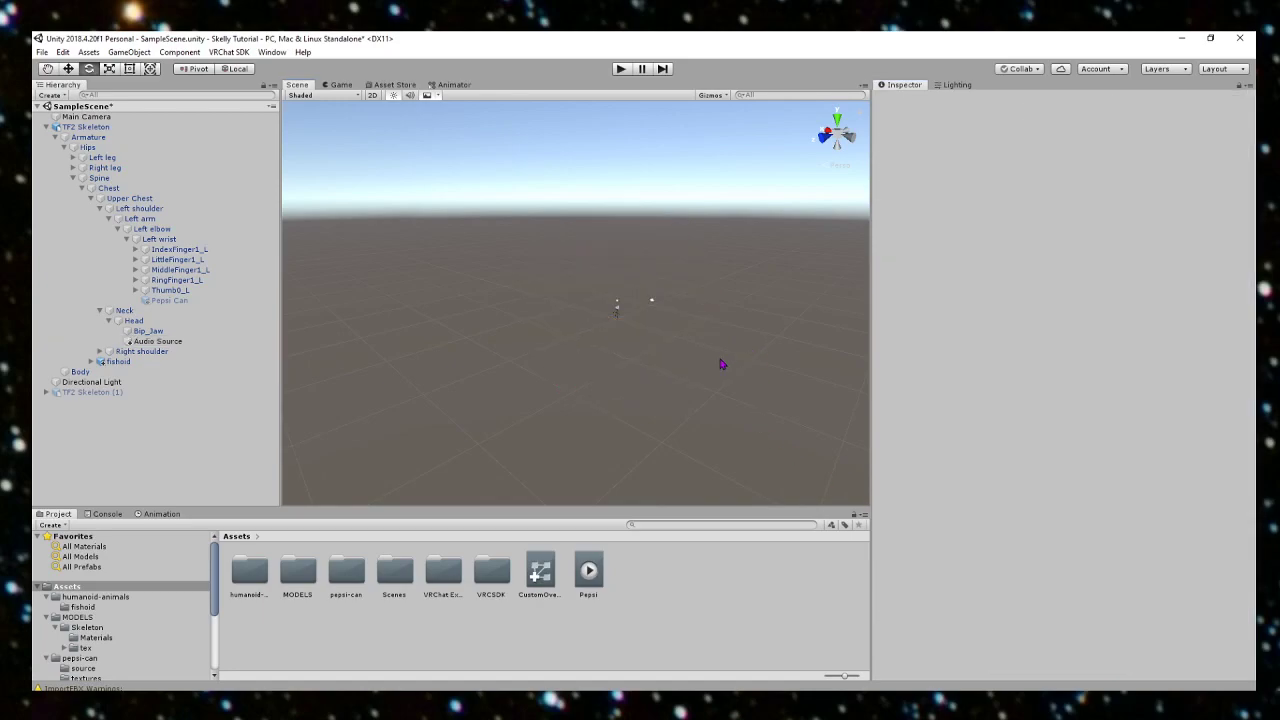
Step: Set the Spatial Blend of the head's Audio Source to 1 for fully 3D sound
{"action": "double_click", "coordinate": [158, 341]}
{"action": "scroll", "coordinate": [661, 372], "scroll_direction": "up", "scroll_amount": 15}
{"action": "right_click_drag", "start_coordinate": [659, 371], "coordinate": [673, 392]}
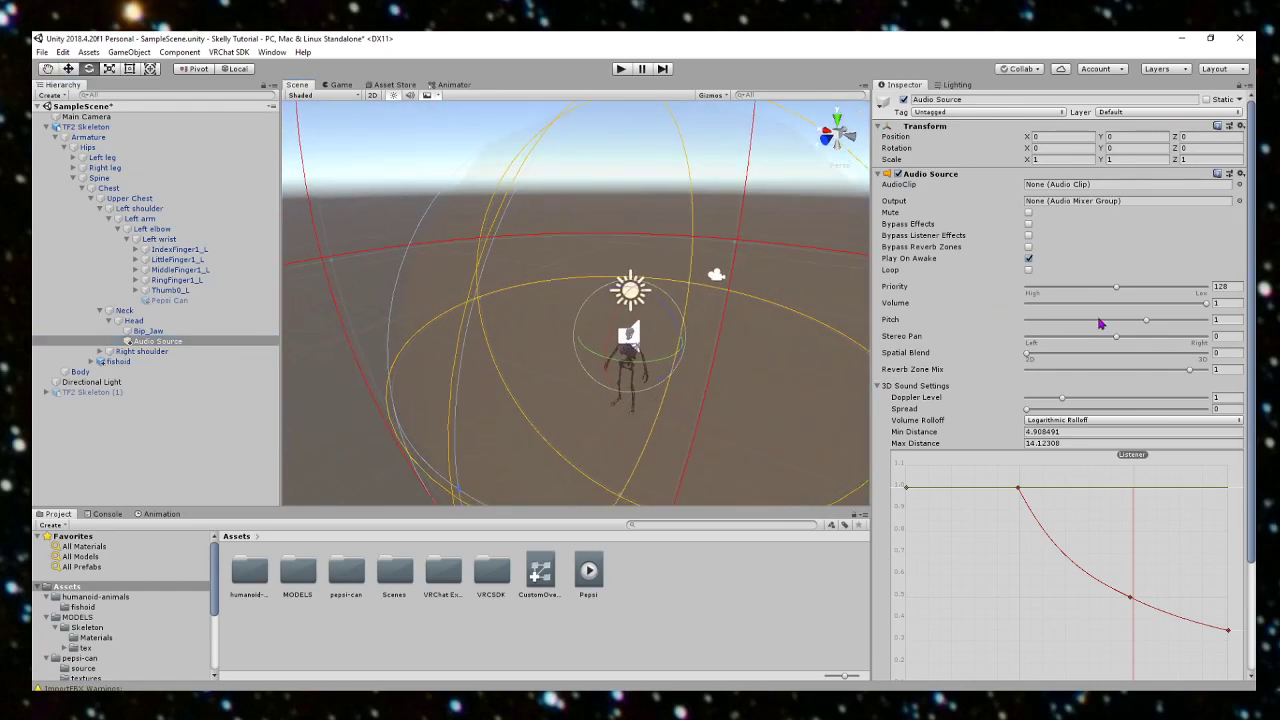
{"action": "left_click_drag", "start_coordinate": [1024, 357], "coordinate": [1210, 357]}
{"action": "scroll", "coordinate": [644, 325], "scroll_direction": "down", "scroll_amount": 5}
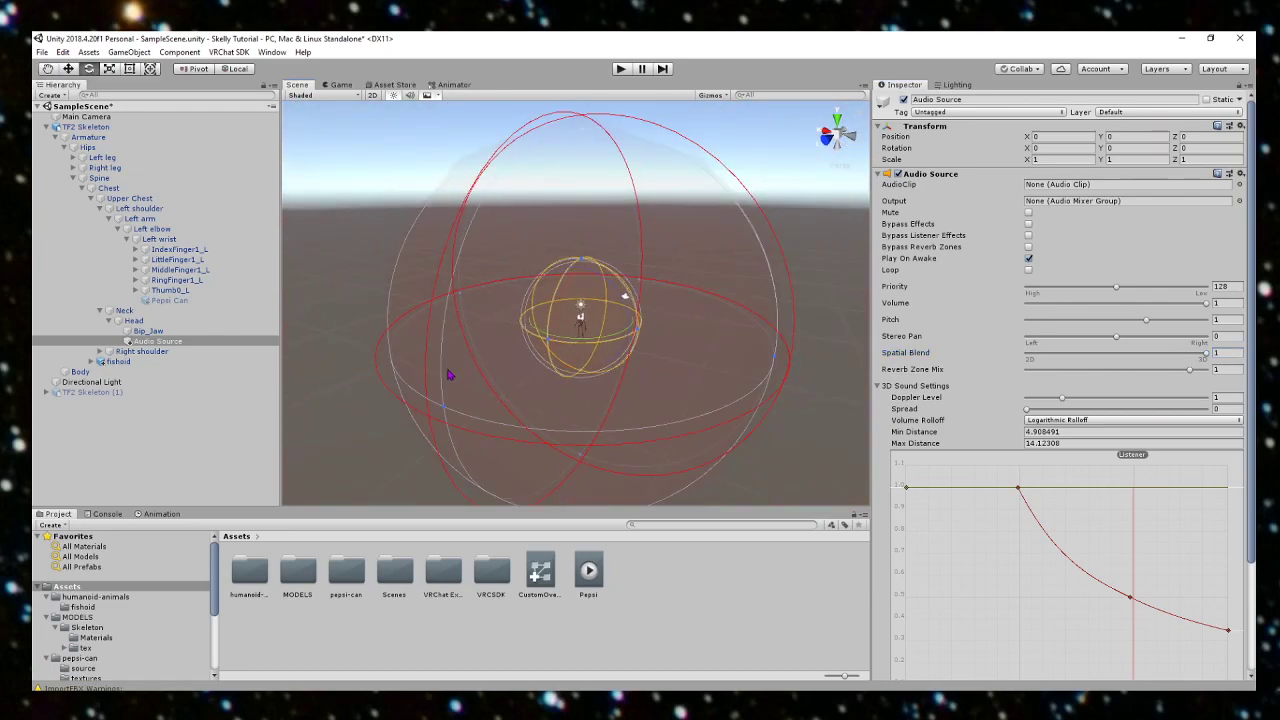
{"action": "scroll", "coordinate": [726, 323], "scroll_direction": "down", "scroll_amount": 6}
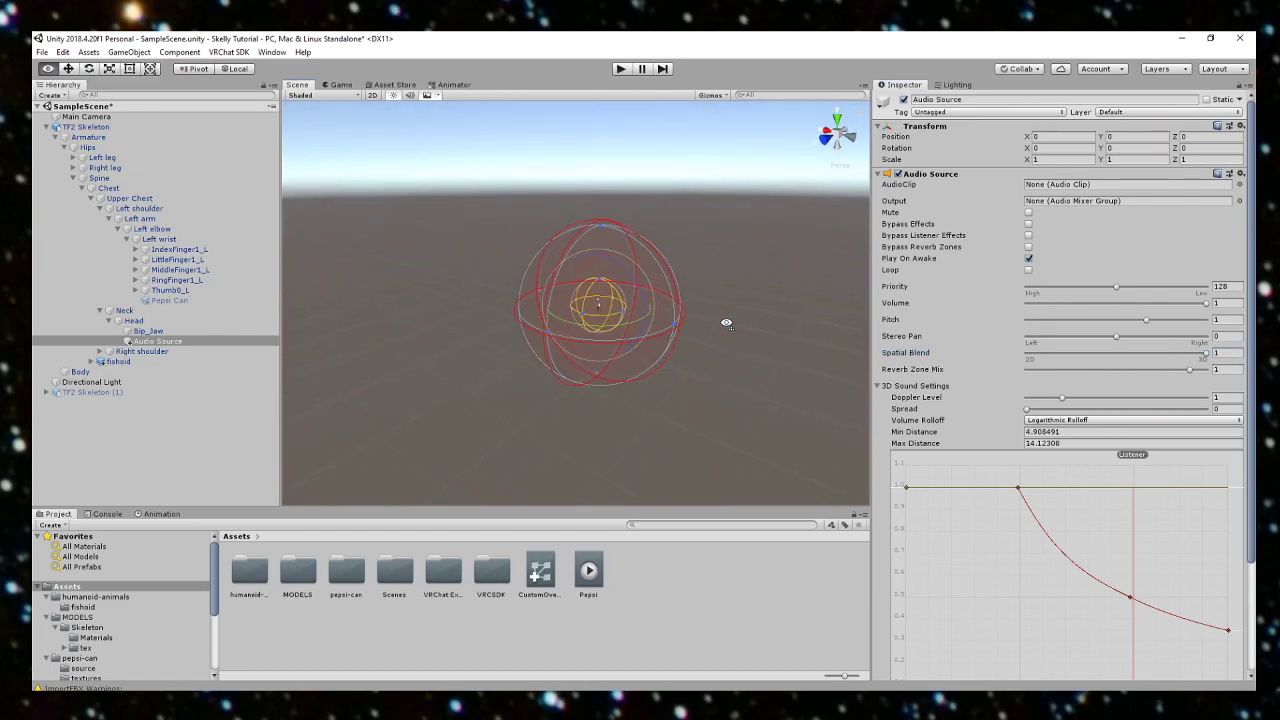
{"action": "scroll", "coordinate": [726, 323], "scroll_direction": "up", "scroll_amount": 2}
{"action": "key", "text": "e"}
{"action": "scroll", "coordinate": [726, 360], "scroll_direction": "up", "scroll_amount": 5}
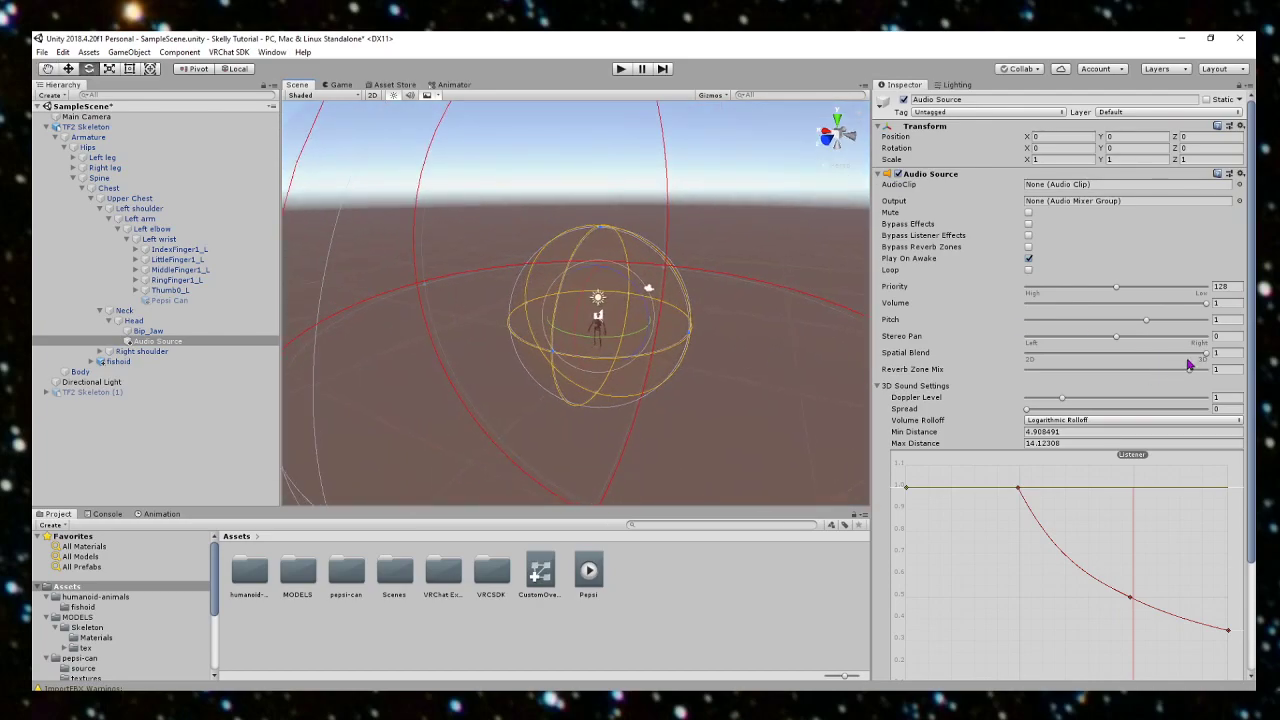
{"action": "scroll", "coordinate": [649, 345], "scroll_direction": "up", "scroll_amount": 8}
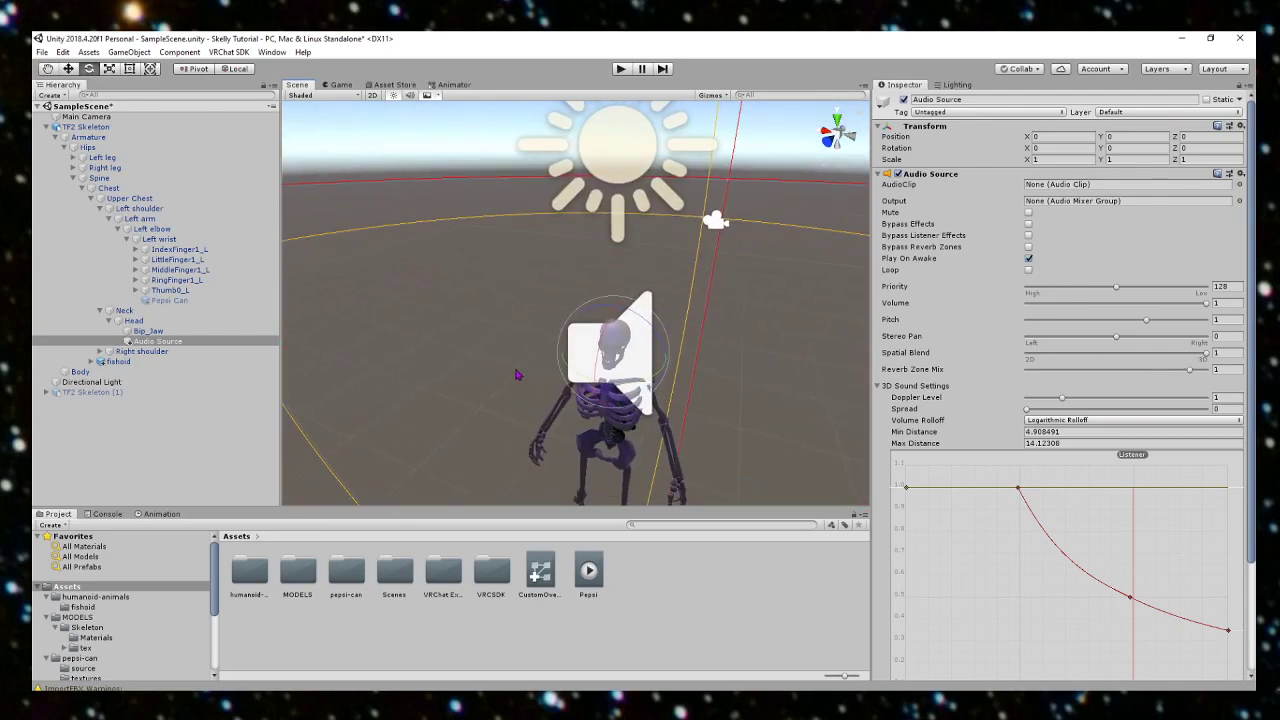
{"action": "scroll", "coordinate": [740, 355], "scroll_direction": "down", "scroll_amount": 8}
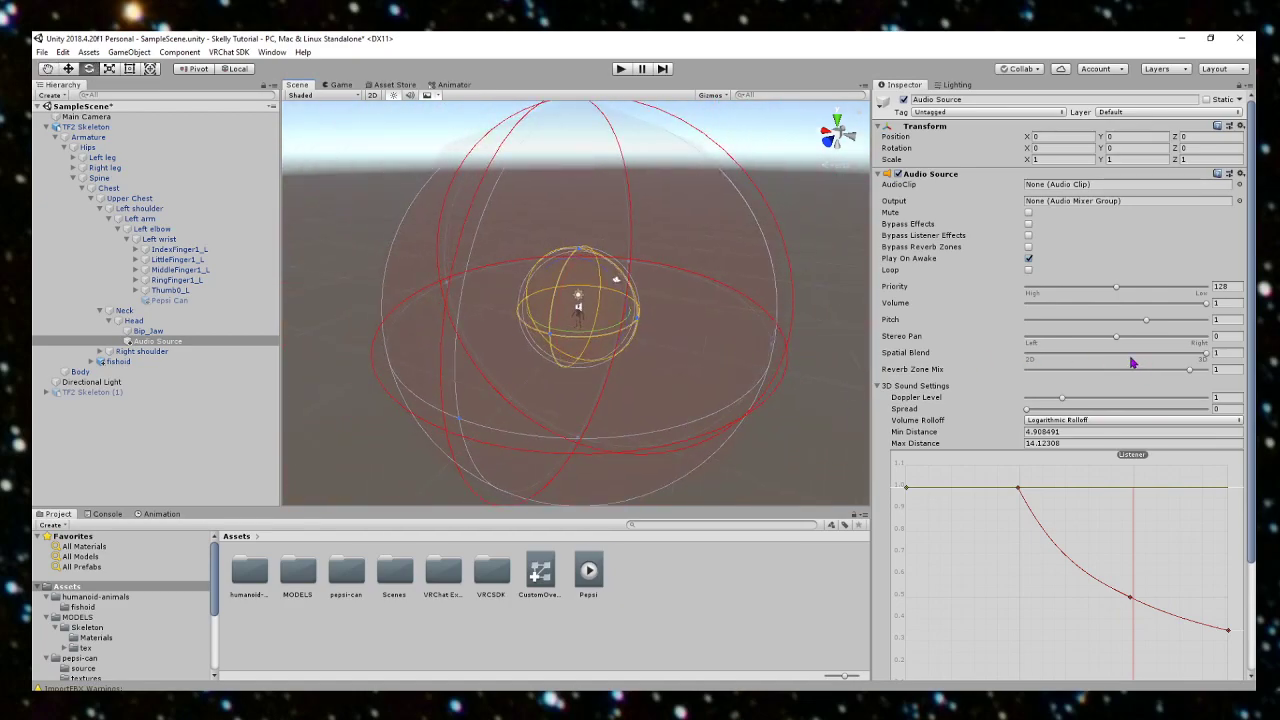
Step: Try the audio source with a Spatial Blend of 0 (2D) and look over its range spheres around the skeleton
{"action": "left_click_drag", "start_coordinate": [1137, 355], "coordinate": [880, 373]}
{"action": "right_click_drag", "start_coordinate": [704, 306], "coordinate": [556, 263]}
{"action": "scroll", "coordinate": [669, 313], "scroll_direction": "down", "scroll_amount": 2}
{"action": "key", "text": "s"}
{"action": "key", "text": "d"}
{"action": "key", "text": "w"}
{"action": "key", "text": "s"}
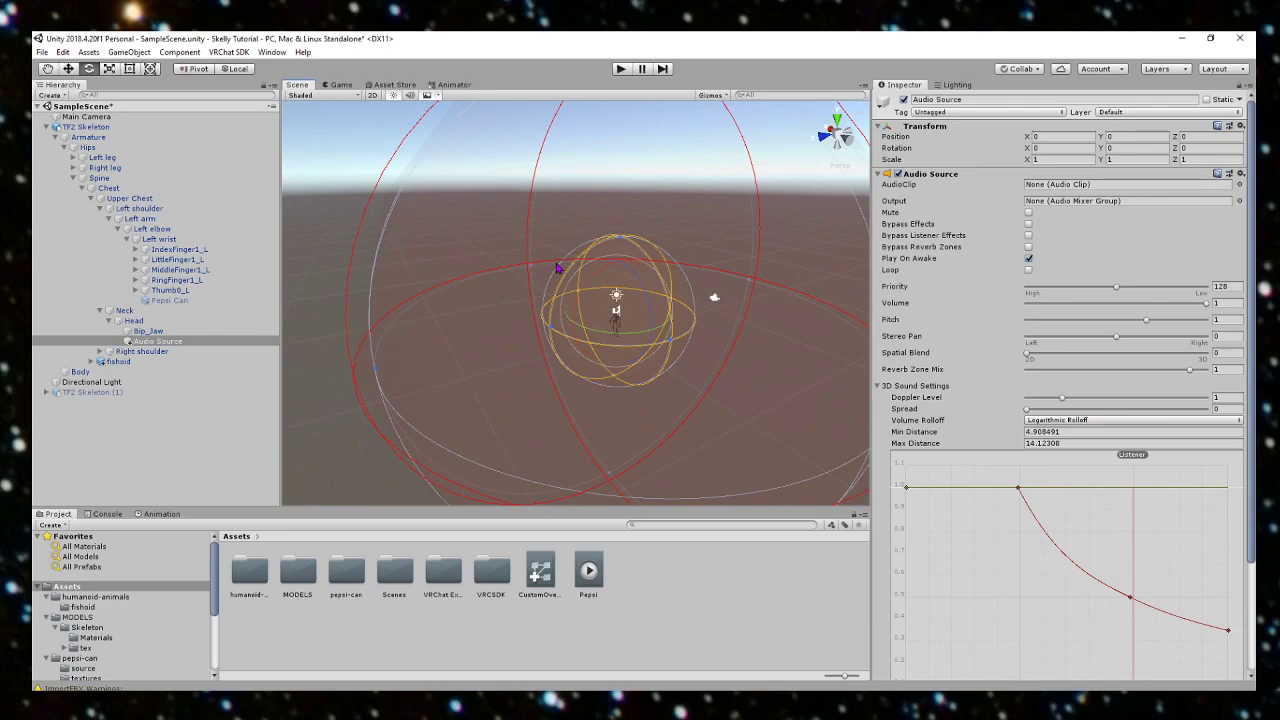
{"action": "key", "text": "w"}
{"action": "right_click_drag", "start_coordinate": [556, 263], "coordinate": [698, 262]}
{"action": "key", "text": "s"}
{"action": "left_click", "coordinate": [613, 224]}
{"action": "key", "text": "w"}
{"action": "key", "text": "s"}
{"action": "key", "text": "w"}
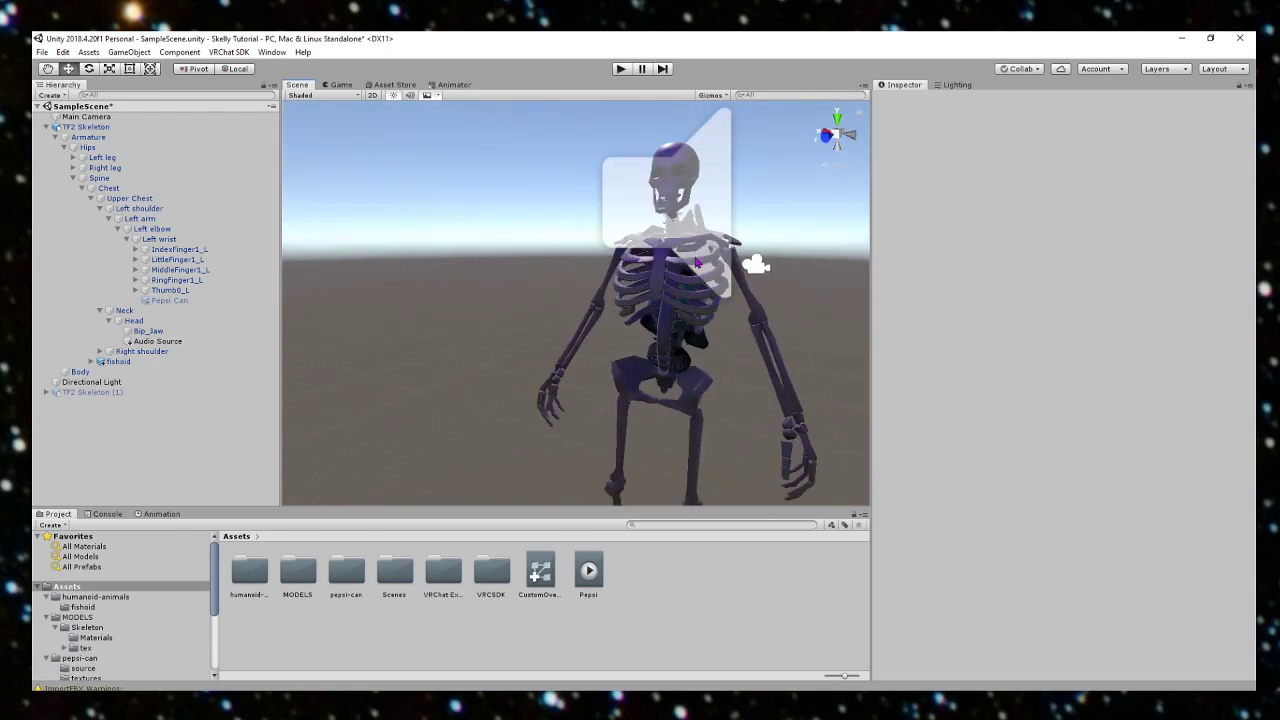
Step: Reselect the head's Audio Source and set its Spatial Blend to 1 for fully 3D sound
{"action": "left_click", "coordinate": [697, 262]}
{"action": "scroll", "coordinate": [697, 262], "scroll_direction": "down", "scroll_amount": 8}
{"action": "left_click_drag", "start_coordinate": [1035, 352], "coordinate": [1208, 352]}
{"action": "scroll", "coordinate": [1008, 403], "scroll_direction": "down", "scroll_amount": 3}
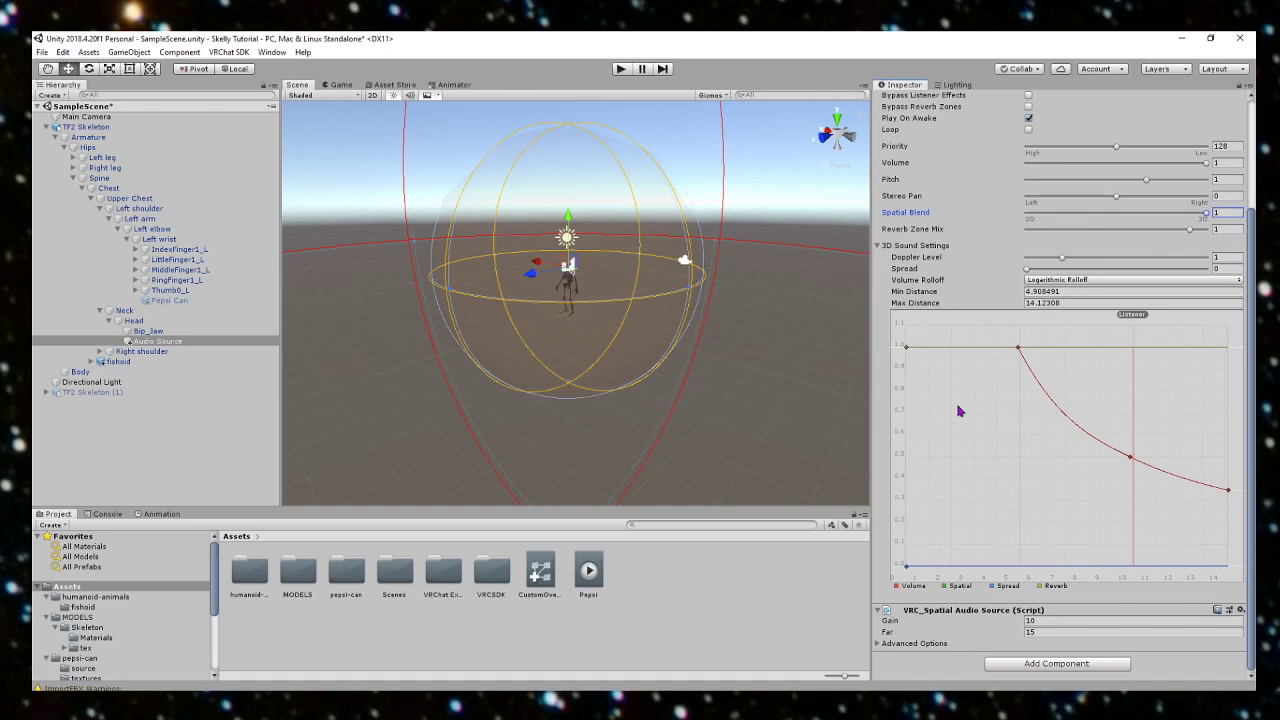
Step: Switch to File Explorer and open the Sounds folder inside Unity Assets to find an audio clip
{"action": "scroll", "coordinate": [612, 236], "scroll_direction": "down", "scroll_amount": 8}
{"action": "key", "text": "w"}
{"action": "right_click_drag", "start_coordinate": [631, 234], "coordinate": [700, 262]}
{"action": "scroll", "coordinate": [975, 290], "scroll_direction": "up", "scroll_amount": 1}
{"action": "scroll", "coordinate": [973, 289], "scroll_direction": "up", "scroll_amount": 3}
{"action": "left_click", "coordinate": [1057, 186]}
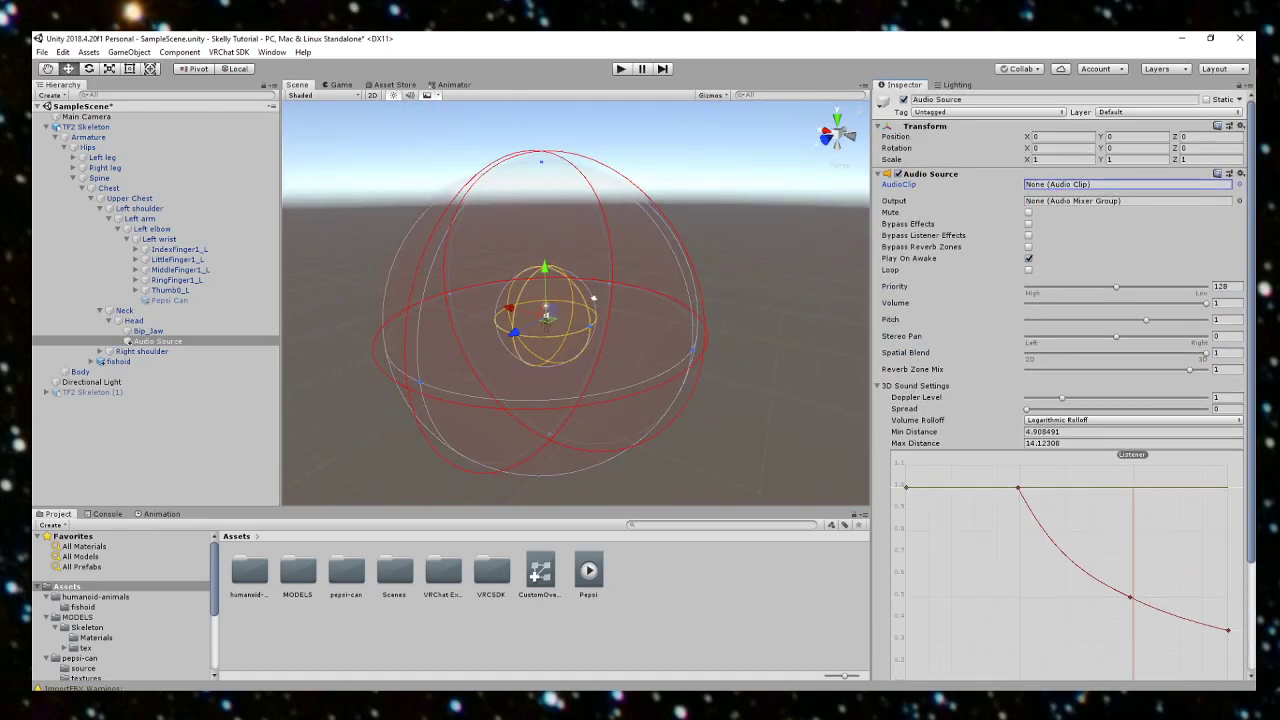
{"action": "key", "text": "alt+Tab"}
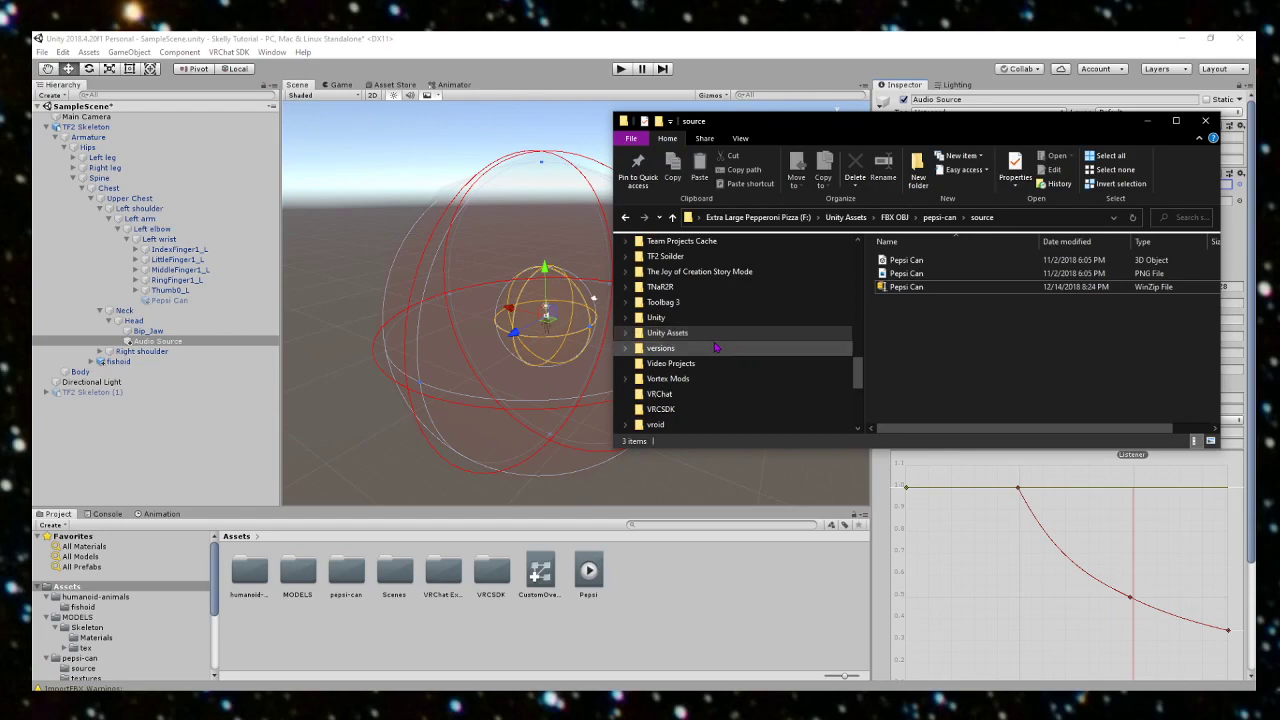
{"action": "scroll", "coordinate": [715, 347], "scroll_direction": "down", "scroll_amount": 2}
{"action": "scroll", "coordinate": [715, 347], "scroll_direction": "up", "scroll_amount": 4}
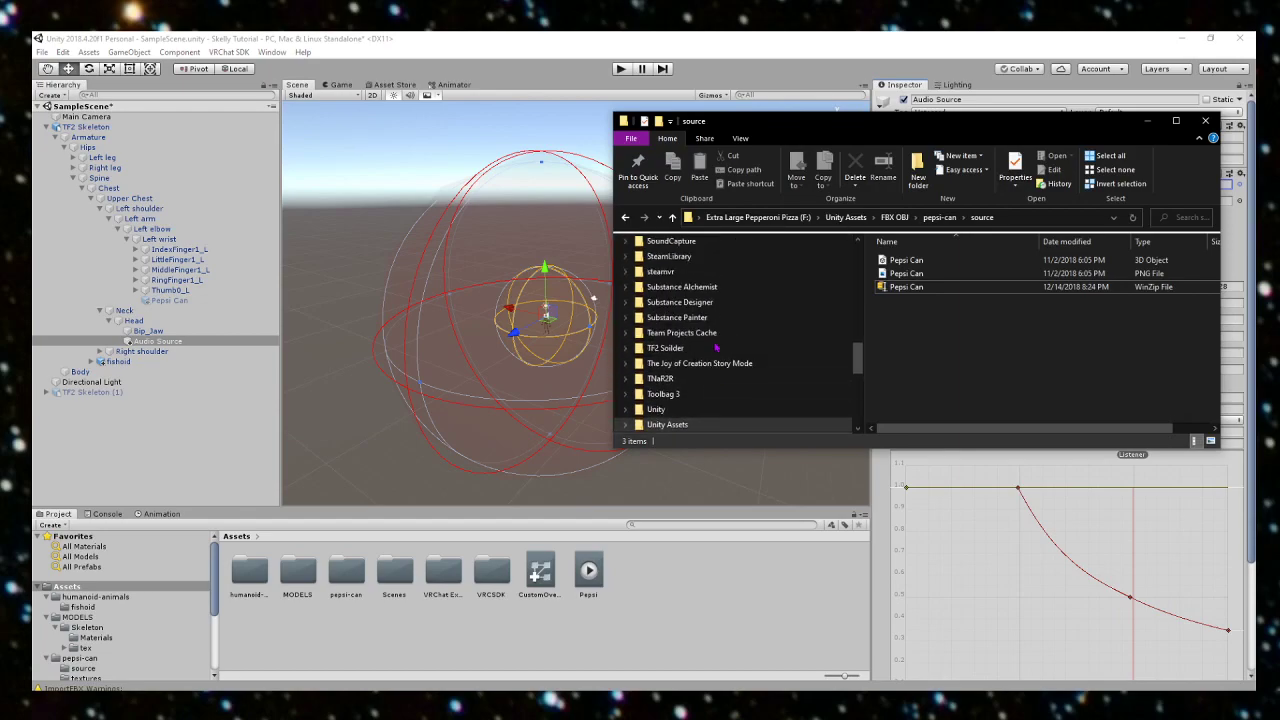
{"action": "scroll", "coordinate": [715, 347], "scroll_direction": "down", "scroll_amount": 1}
{"action": "left_click", "coordinate": [737, 378]}
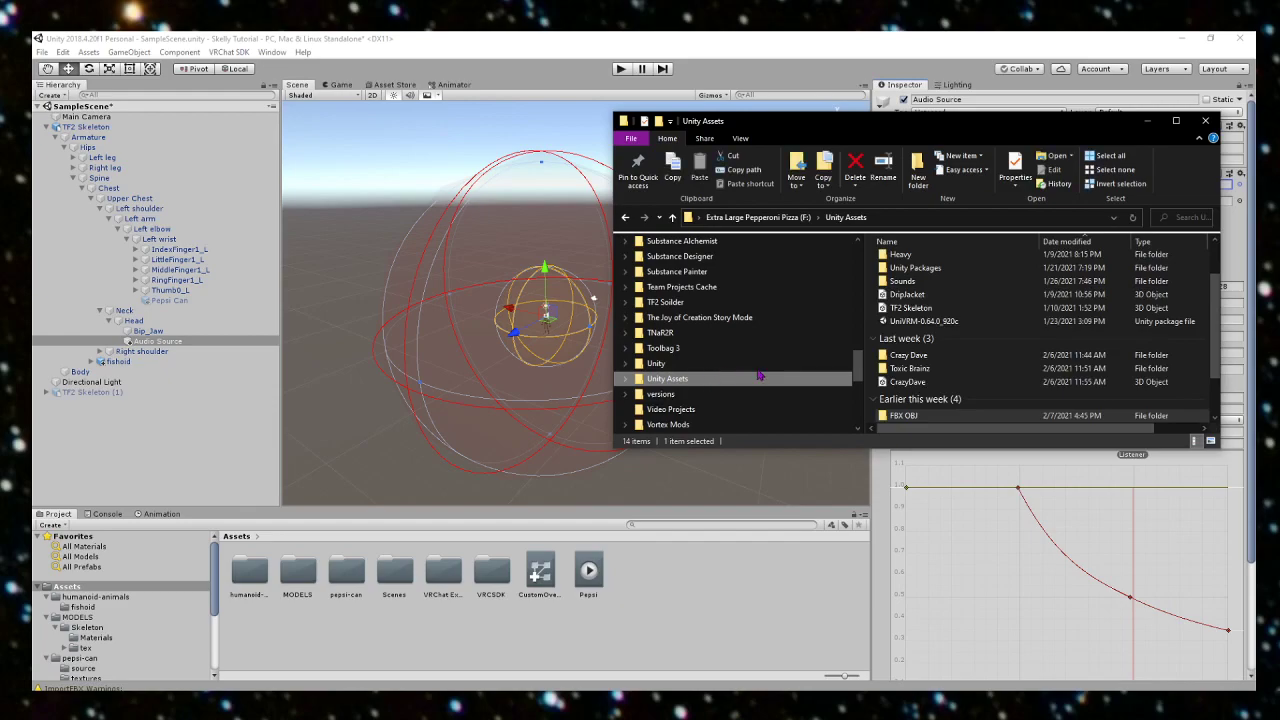
{"action": "double_click", "coordinate": [903, 281]}
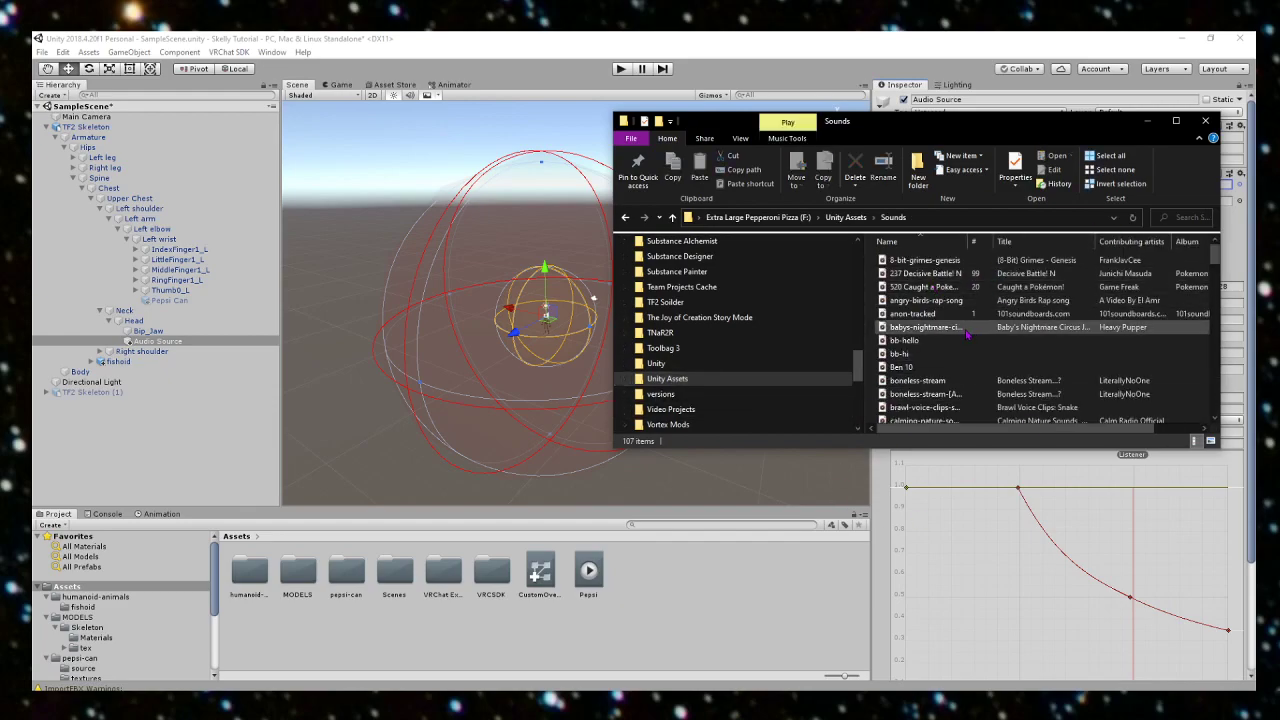
Step: Find the hacker sound file in the Sounds folder and import it into the Unity project's Assets folder
{"action": "scroll", "coordinate": [968, 335], "scroll_direction": "down", "scroll_amount": 20}
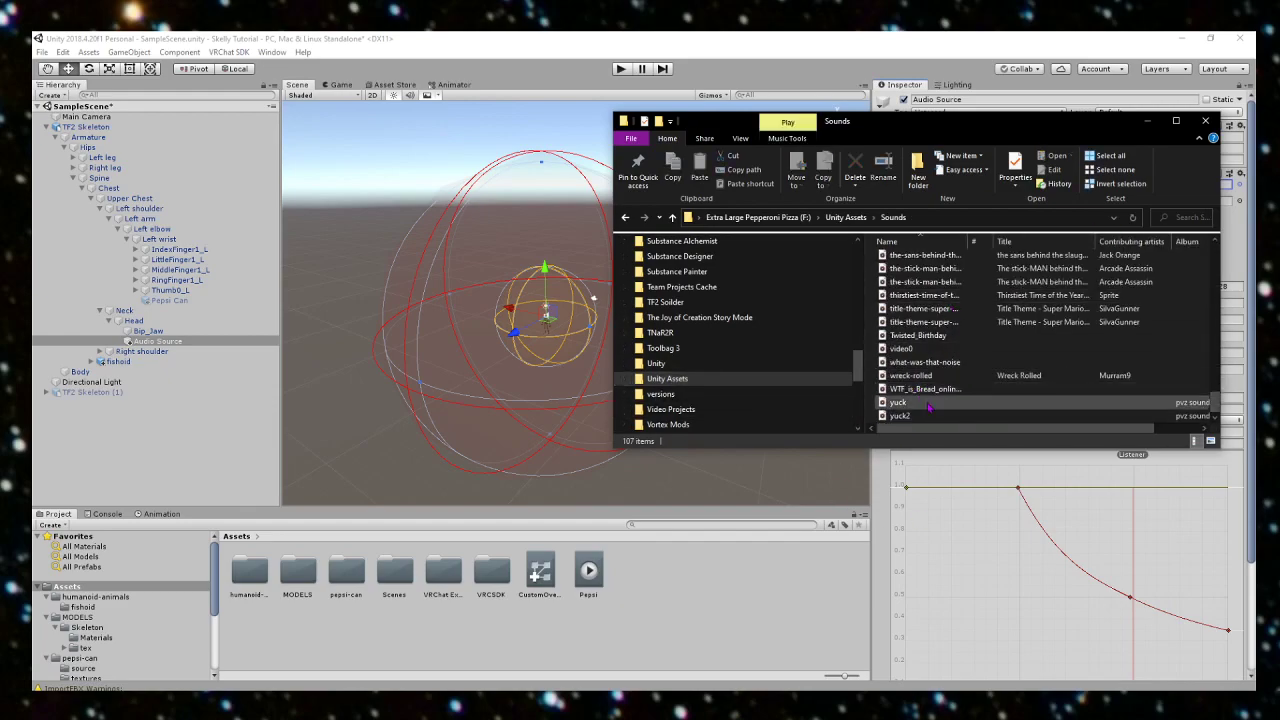
{"action": "scroll", "coordinate": [928, 405], "scroll_direction": "up", "scroll_amount": 5}
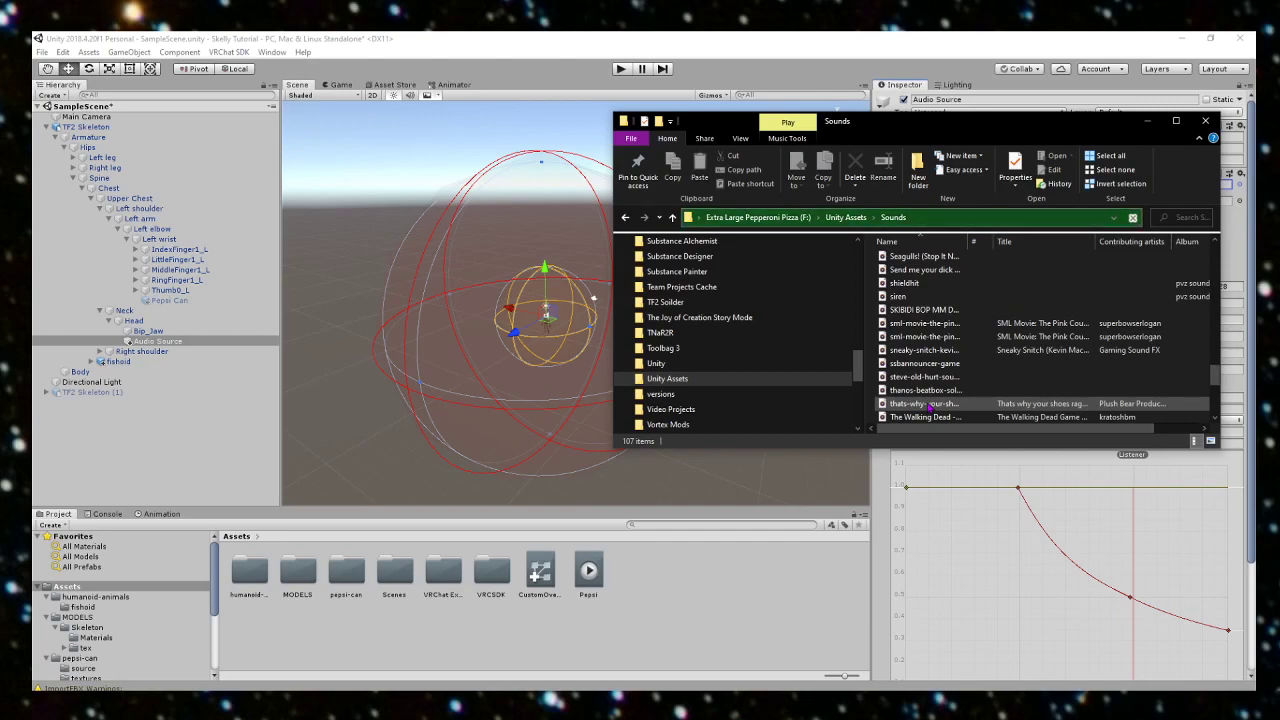
{"action": "scroll", "coordinate": [928, 400], "scroll_direction": "up", "scroll_amount": 3}
{"action": "scroll", "coordinate": [925, 355], "scroll_direction": "up", "scroll_amount": 4}
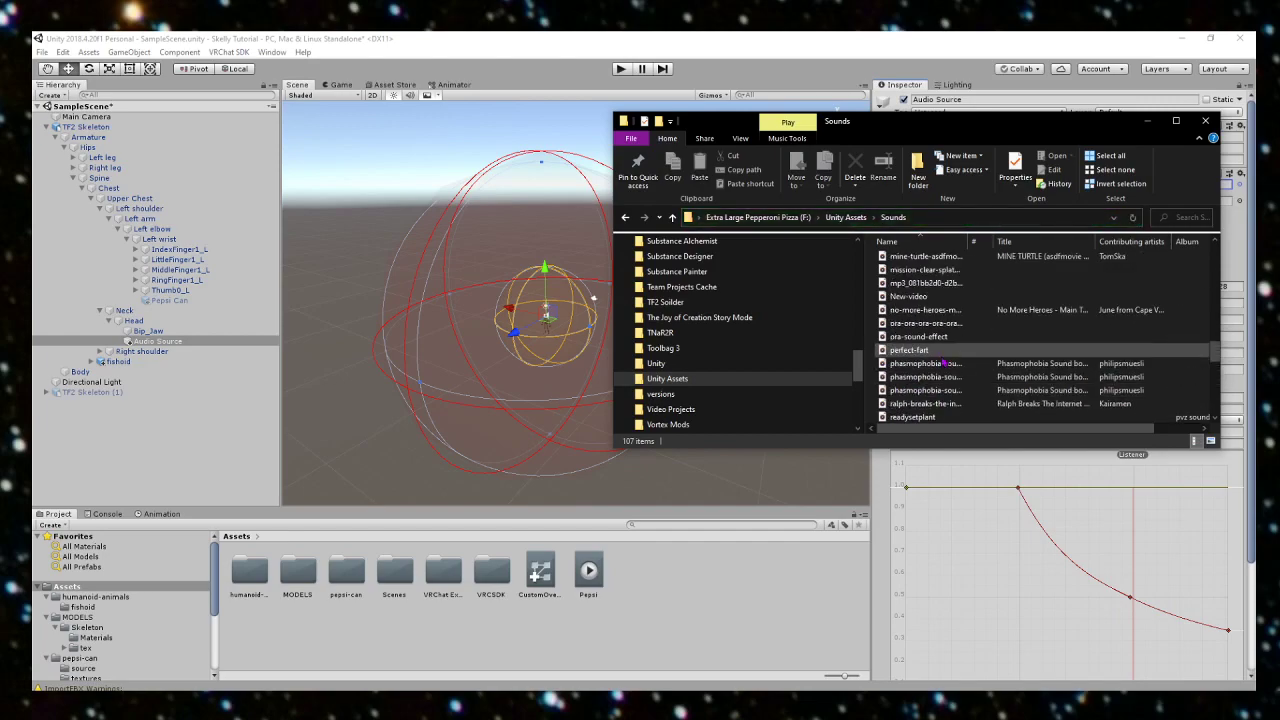
{"action": "scroll", "coordinate": [925, 310], "scroll_direction": "up", "scroll_amount": 1}
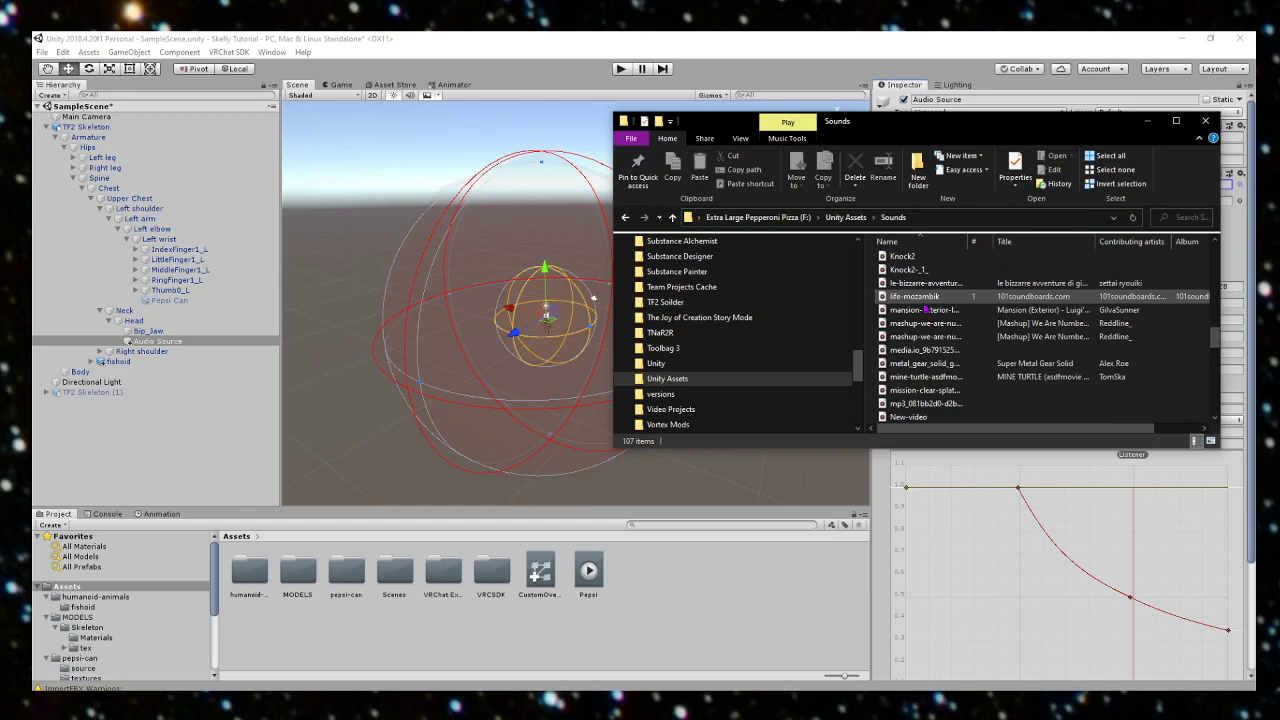
{"action": "scroll", "coordinate": [926, 310], "scroll_direction": "up", "scroll_amount": 3}
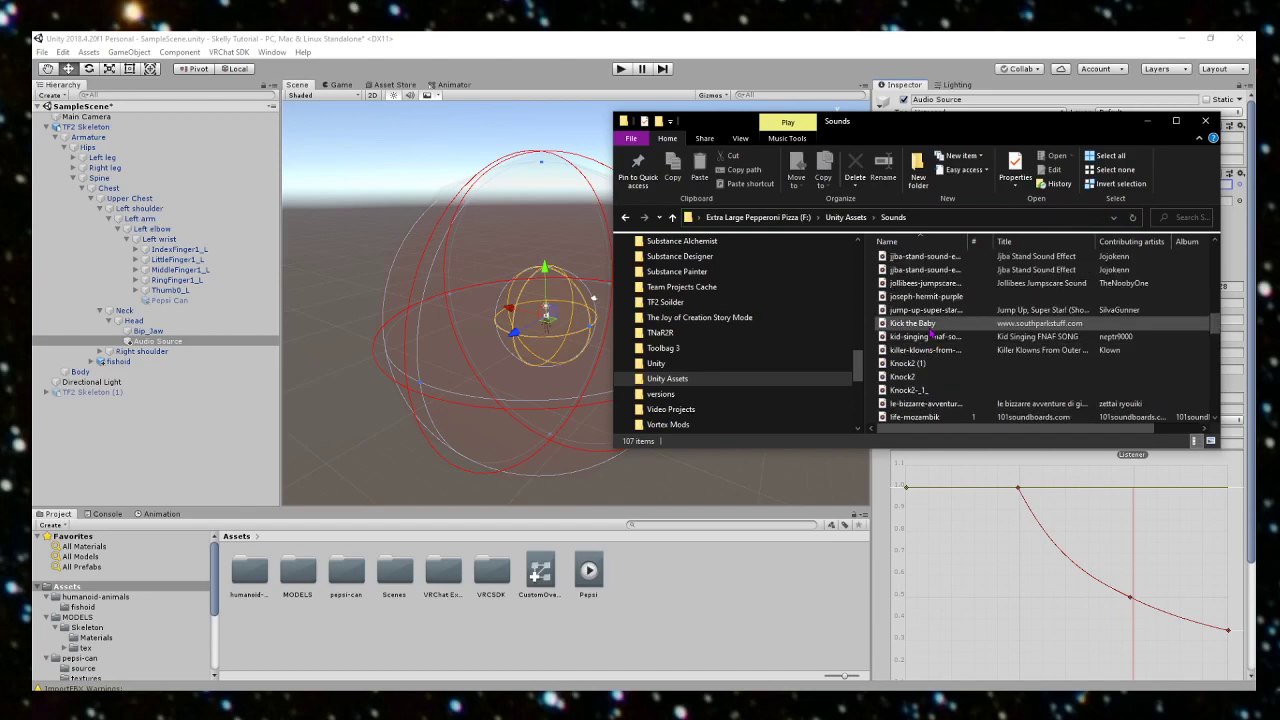
{"action": "scroll", "coordinate": [931, 335], "scroll_direction": "up", "scroll_amount": 4}
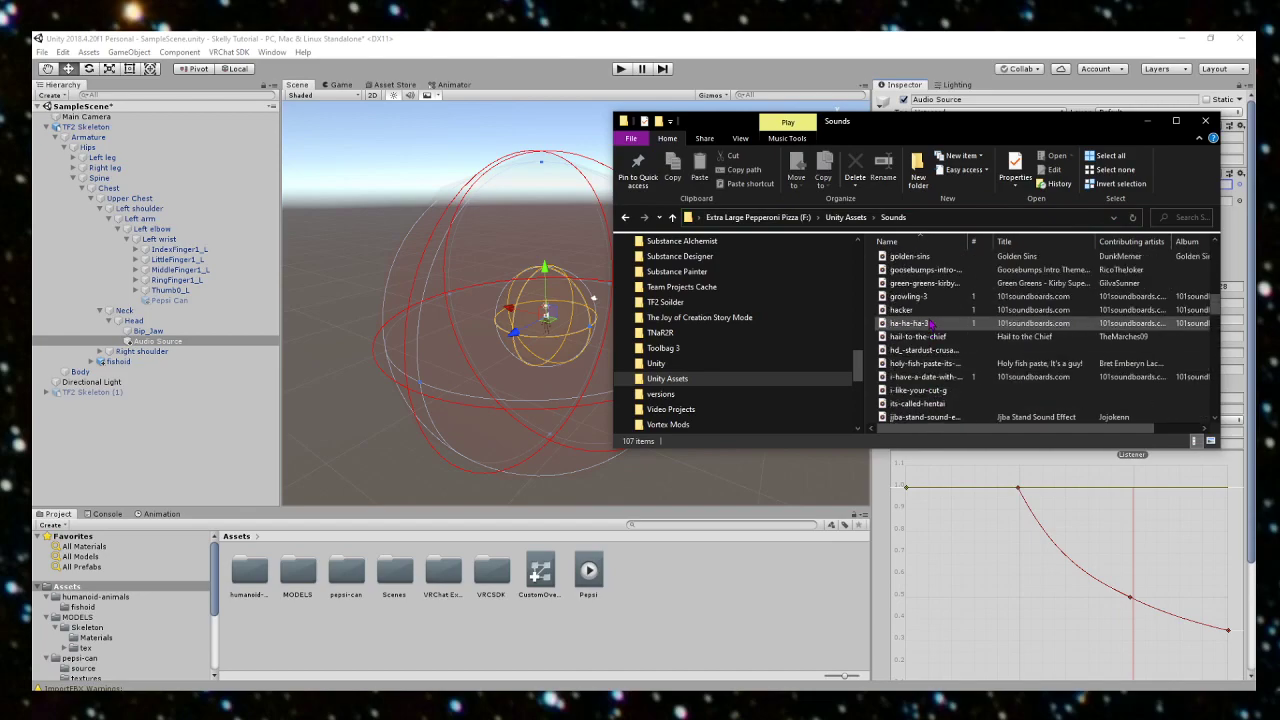
{"action": "left_click_drag", "start_coordinate": [938, 311], "coordinate": [664, 598]}
{"action": "left_click", "coordinate": [680, 598]}
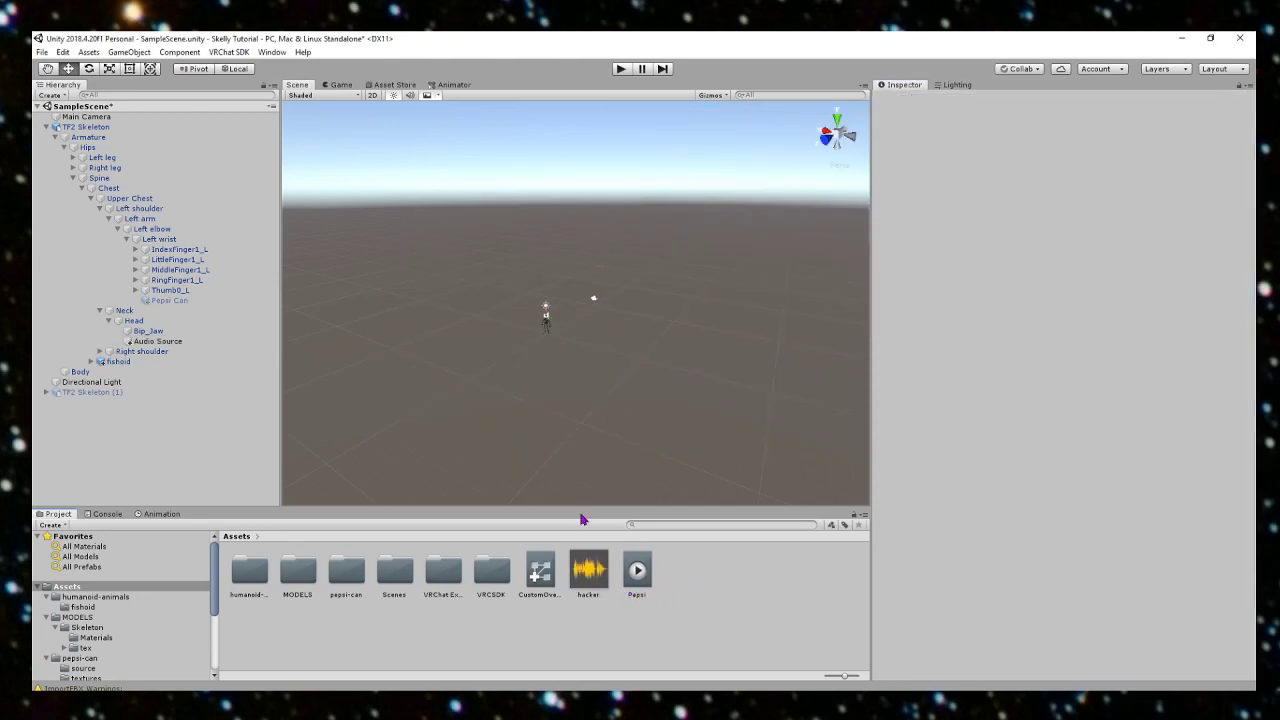
Step: Assign the hacker clip as the AudioClip of the head's Audio Source
{"action": "left_click", "coordinate": [155, 341]}
{"action": "left_click_drag", "start_coordinate": [580, 571], "coordinate": [1073, 190]}
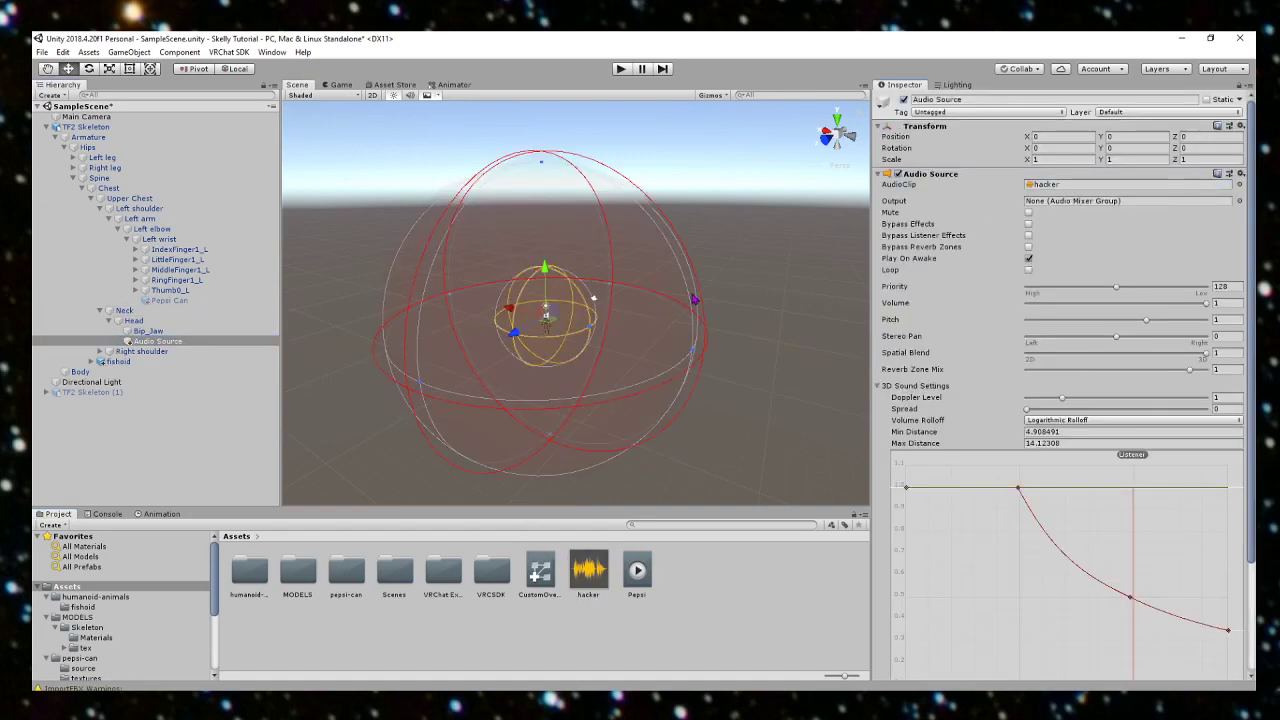
{"action": "key", "text": "f"}
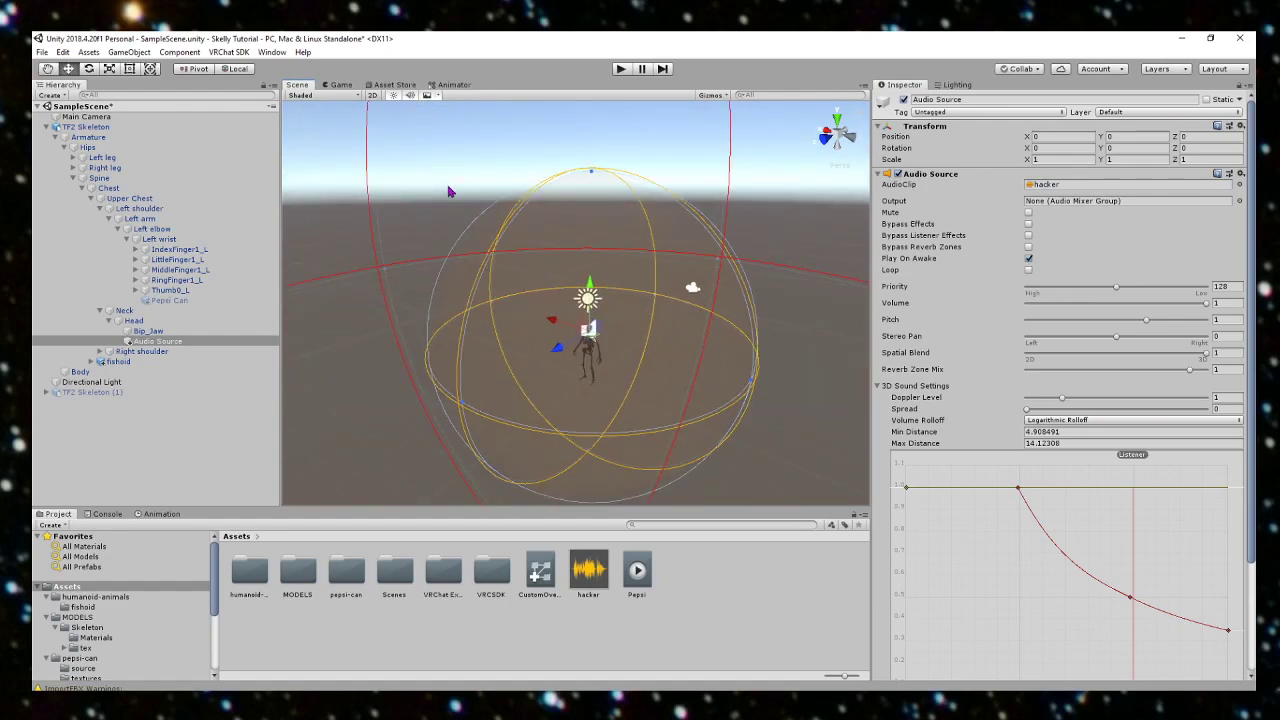
Step: Turn on Loop, toggle the scene audio to preview the hacker clip, and turn Loop off again
{"action": "left_click", "coordinate": [1028, 269]}
{"action": "left_click", "coordinate": [410, 95]}
{"action": "left_click", "coordinate": [1028, 270]}
Step: Move the Main Camera closer to the skeleton, to a Z position of about -4.4
{"action": "right_click_drag", "start_coordinate": [677, 313], "coordinate": [601, 308]}
{"action": "key", "text": "w"}
{"action": "key", "text": "s"}
{"action": "left_click", "coordinate": [676, 297]}
{"action": "left_click_drag", "start_coordinate": [655, 306], "coordinate": [585, 316]}
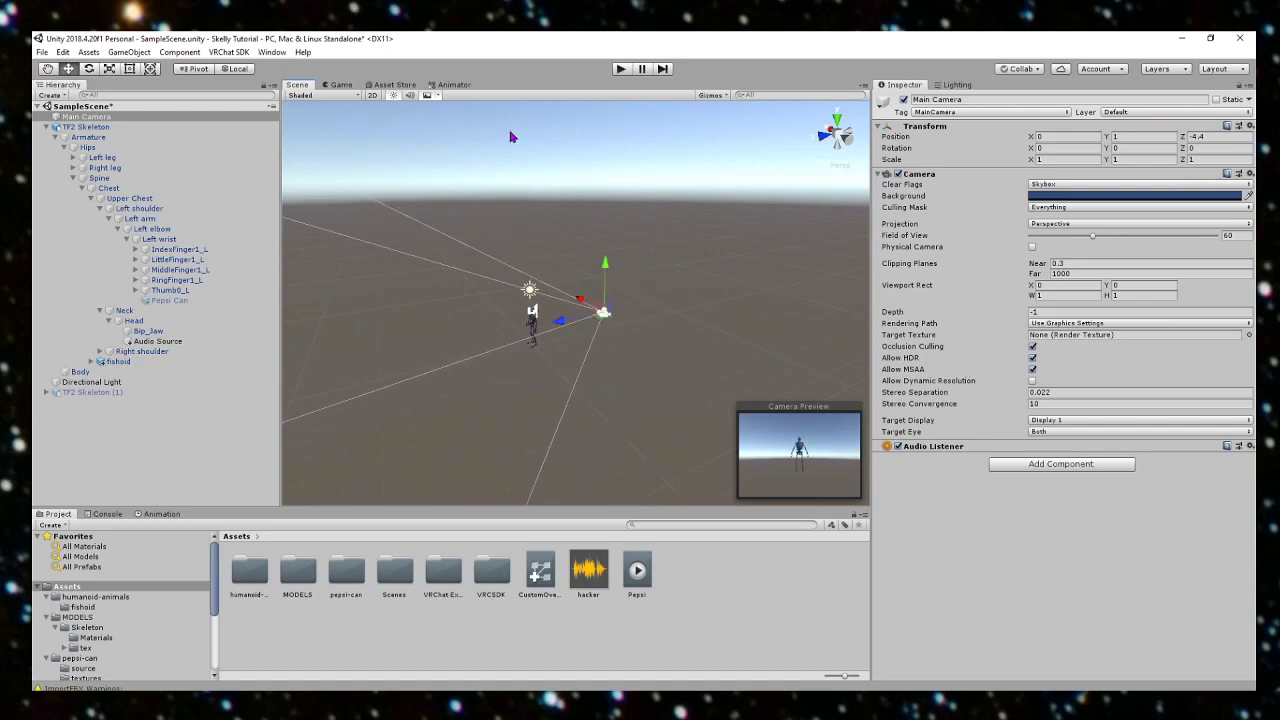
Step: Test the sound in Play mode from the Scene view, enable Loop on the Audio Source while running, and stop playback
{"action": "left_click", "coordinate": [619, 70]}
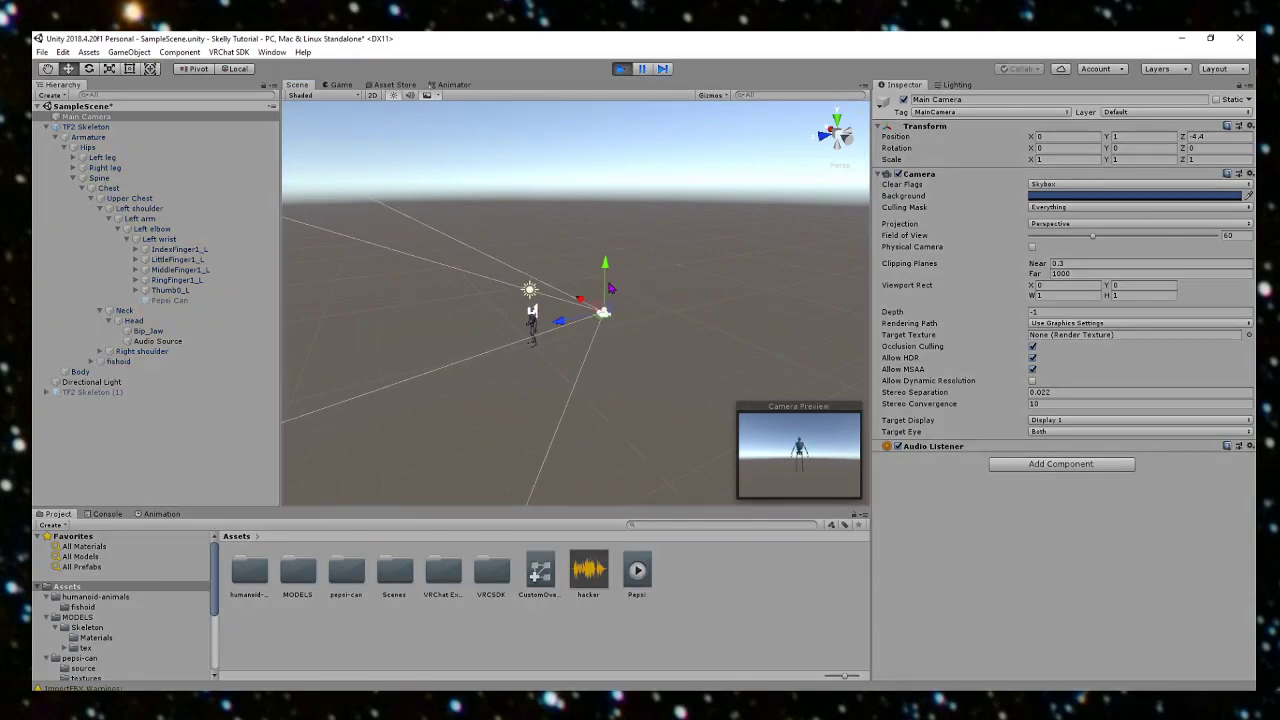
{"action": "left_click", "coordinate": [297, 85]}
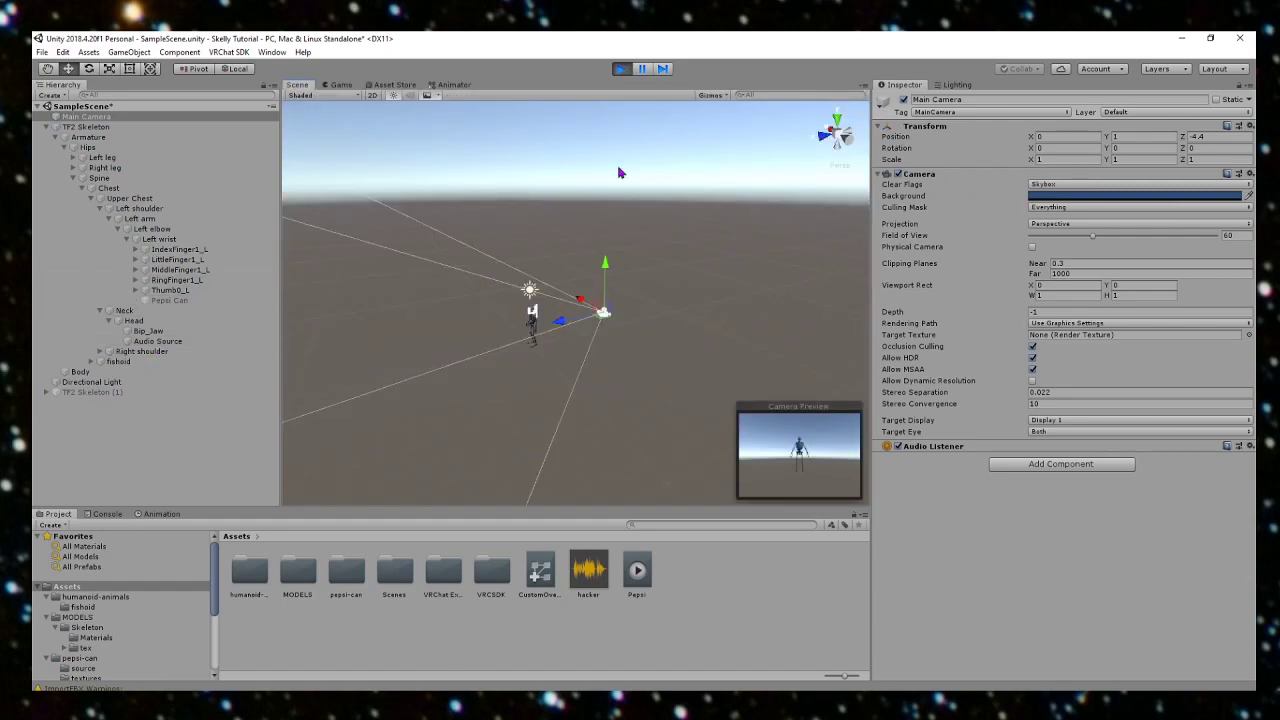
{"action": "left_click", "coordinate": [157, 341]}
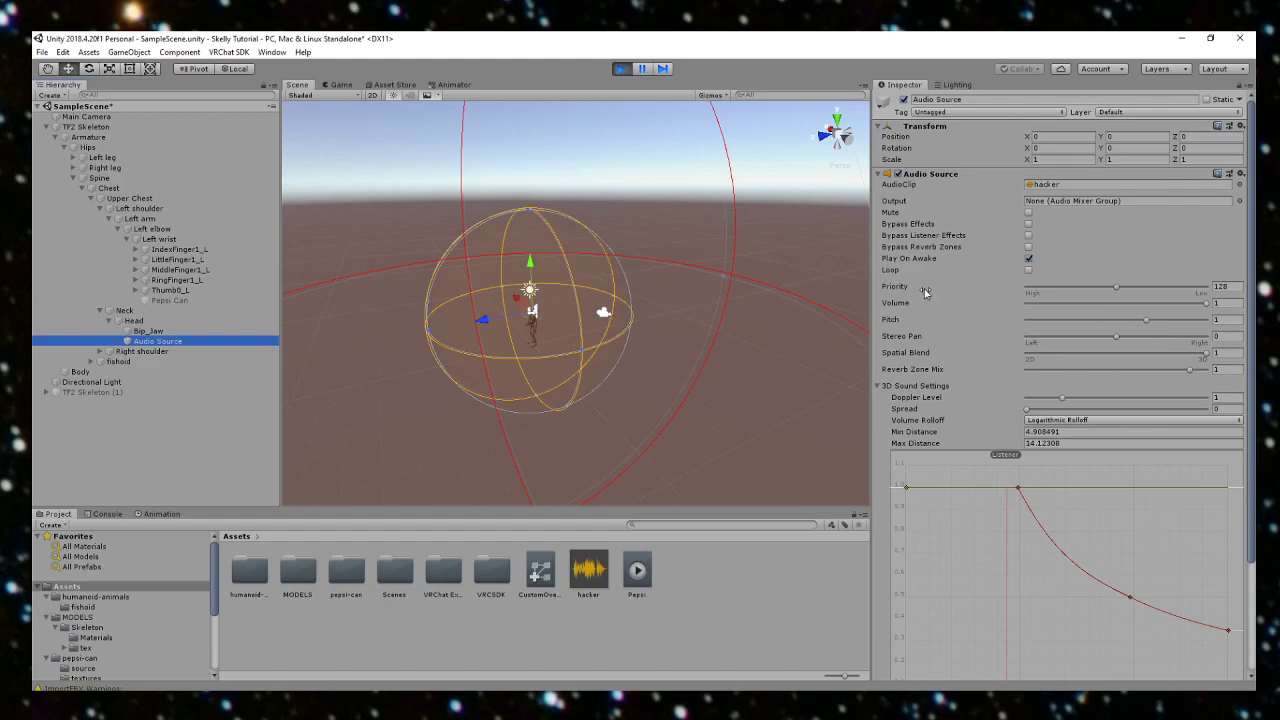
{"action": "left_click", "coordinate": [1029, 271]}
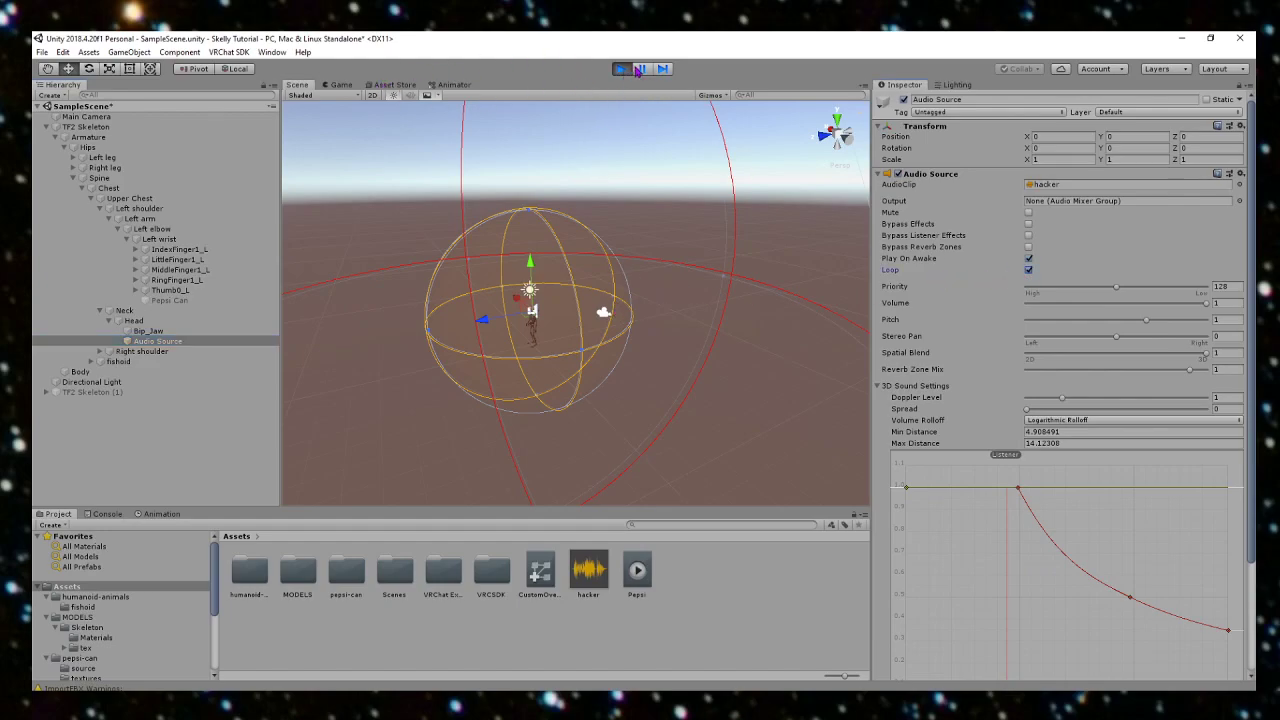
{"action": "scroll", "coordinate": [662, 242], "scroll_direction": "up", "scroll_amount": 1}
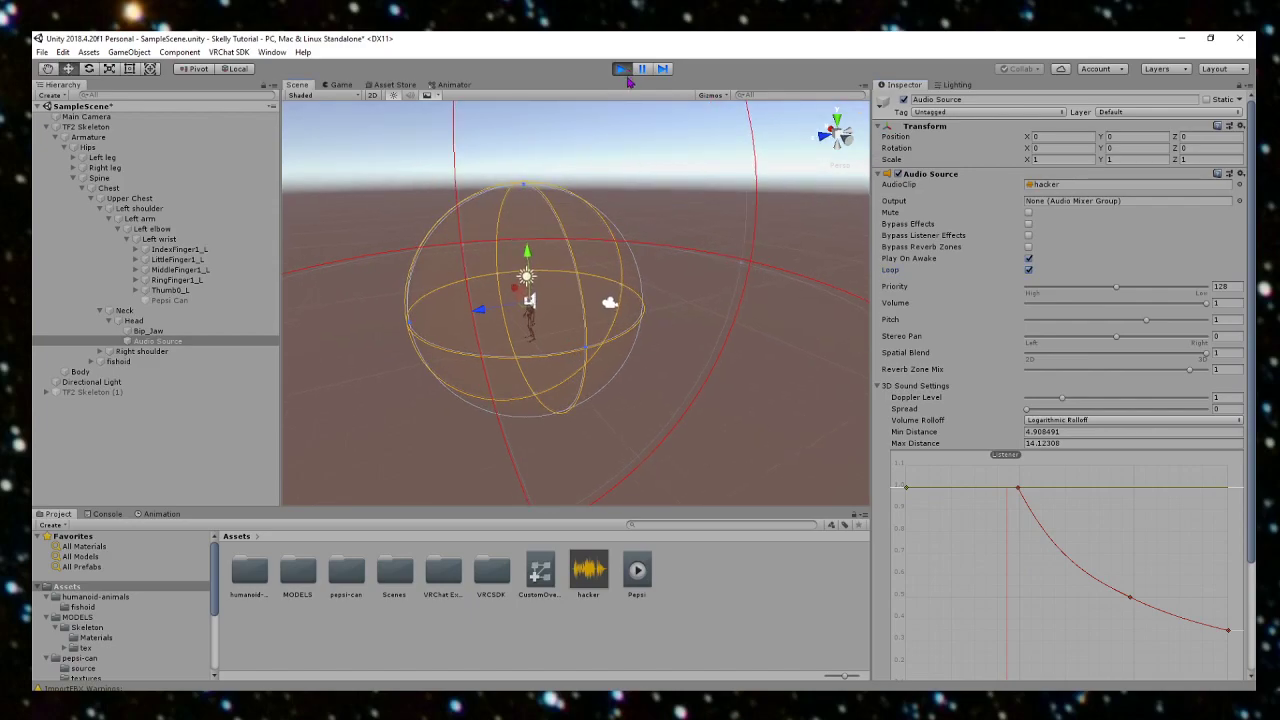
{"action": "left_click", "coordinate": [621, 68]}
Step: Enable Loop on the head's Audio Source and run the scene in Play mode with the Scene view showing
{"action": "scroll", "coordinate": [720, 272], "scroll_direction": "down", "scroll_amount": 3}
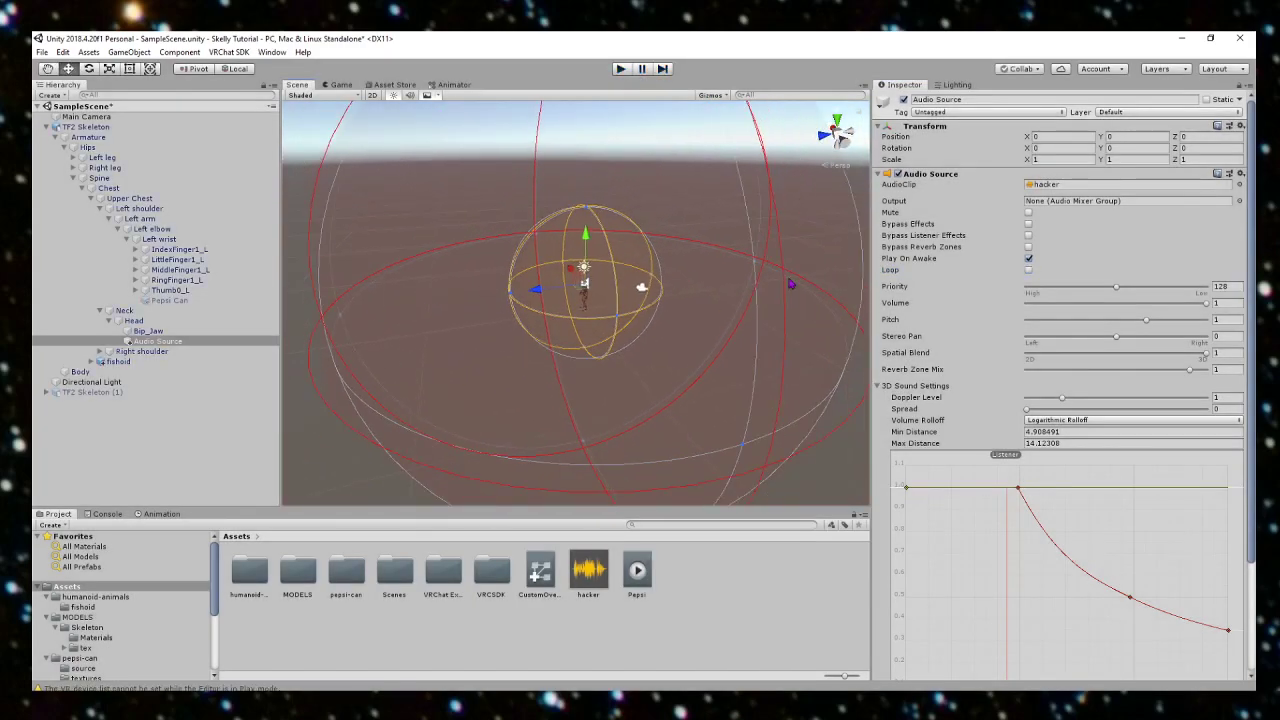
{"action": "left_click", "coordinate": [1029, 270]}
{"action": "left_click", "coordinate": [621, 68]}
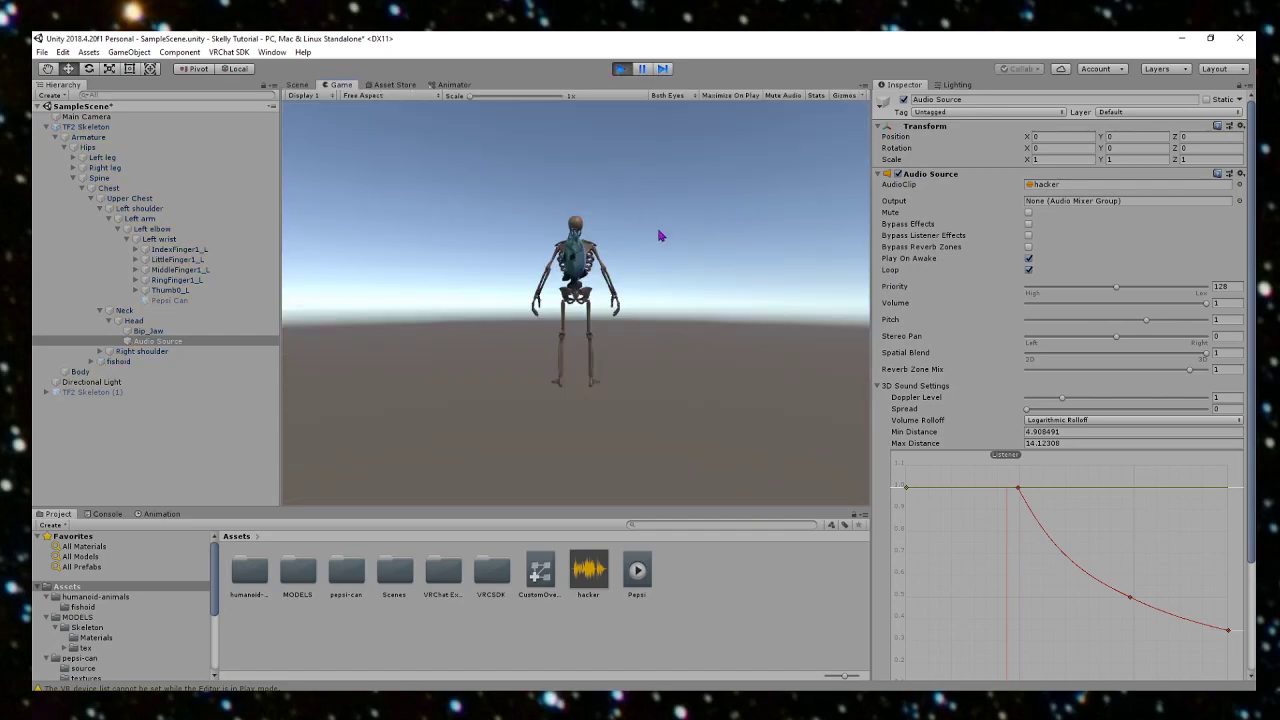
{"action": "left_click", "coordinate": [302, 86]}
{"action": "scroll", "coordinate": [622, 277], "scroll_direction": "up", "scroll_amount": 10}
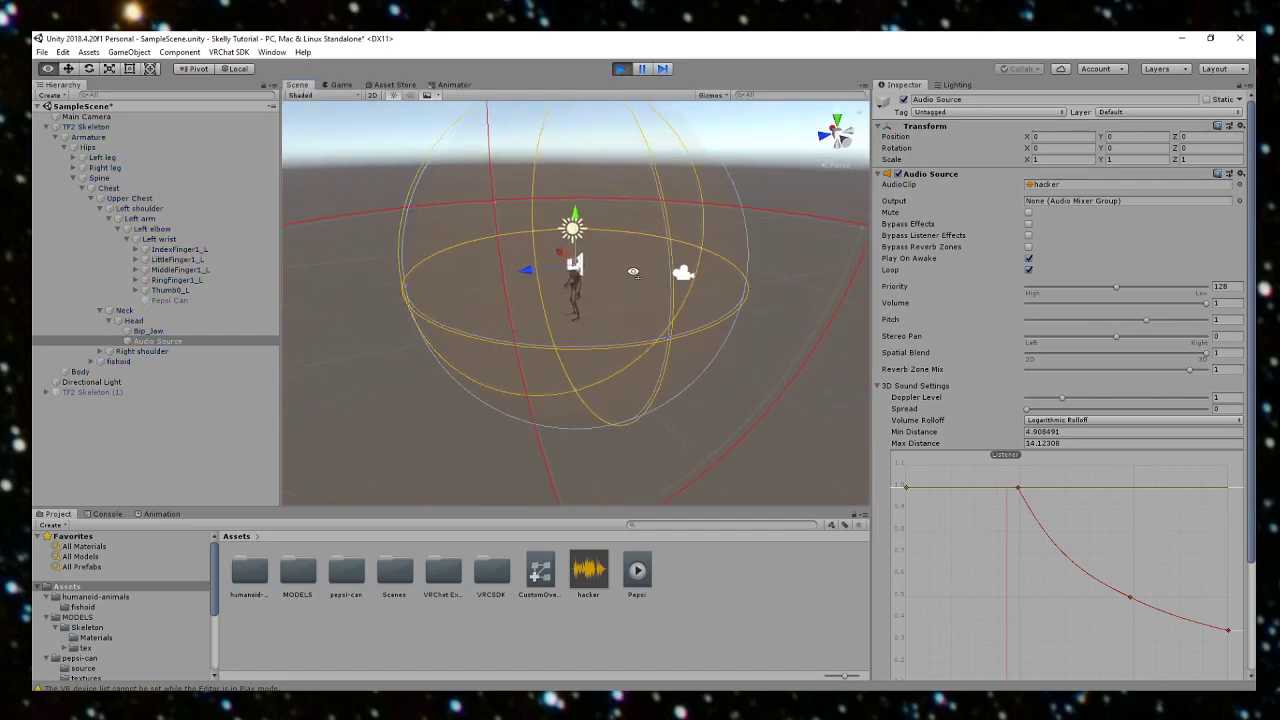
Step: Move the Main Camera relative to the skeleton in Play mode to test the sound's distance falloff, and stop playback
{"action": "left_click", "coordinate": [674, 263]}
{"action": "left_click_drag", "start_coordinate": [673, 266], "coordinate": [188, 344]}
{"action": "left_click_drag", "start_coordinate": [1147, 366], "coordinate": [525, 250]}
{"action": "left_click", "coordinate": [621, 68]}
{"action": "scroll", "coordinate": [640, 298], "scroll_direction": "down", "scroll_amount": 5}
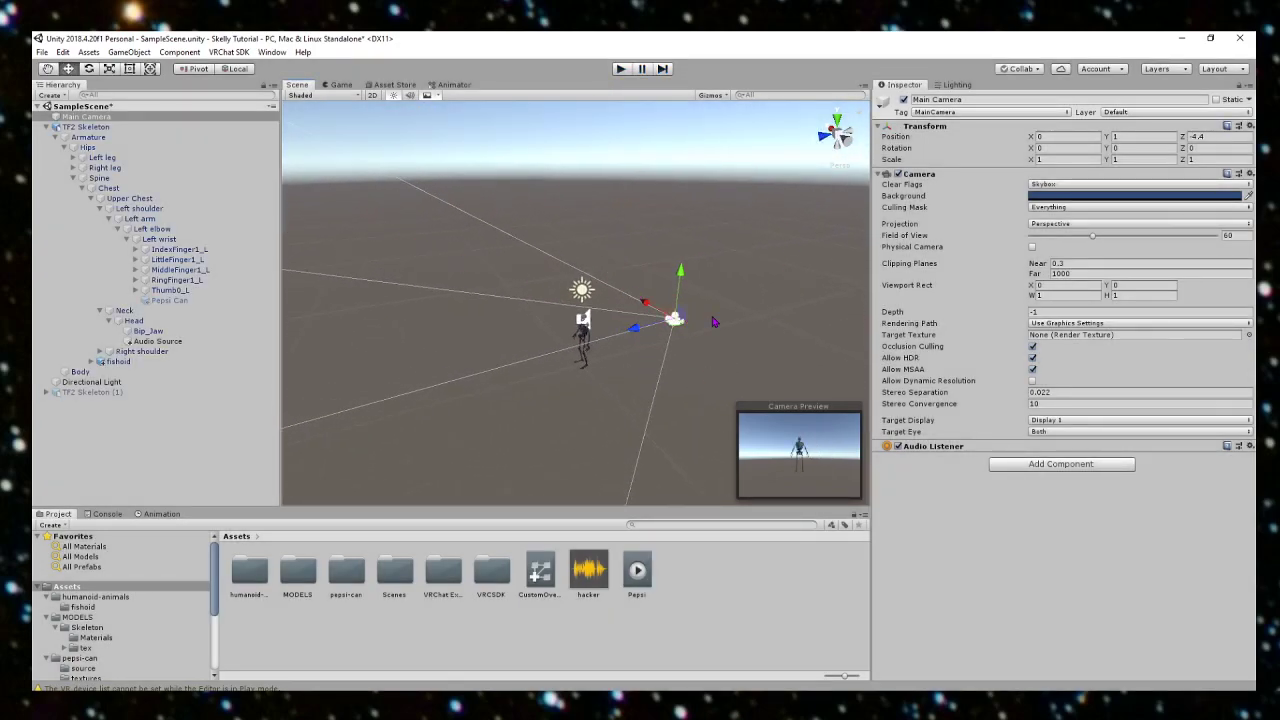
Step: Select the Audio Source on the skeleton's head, frame it, and turn off its Loop option
{"action": "left_click", "coordinate": [594, 342]}
{"action": "left_click", "coordinate": [588, 318]}
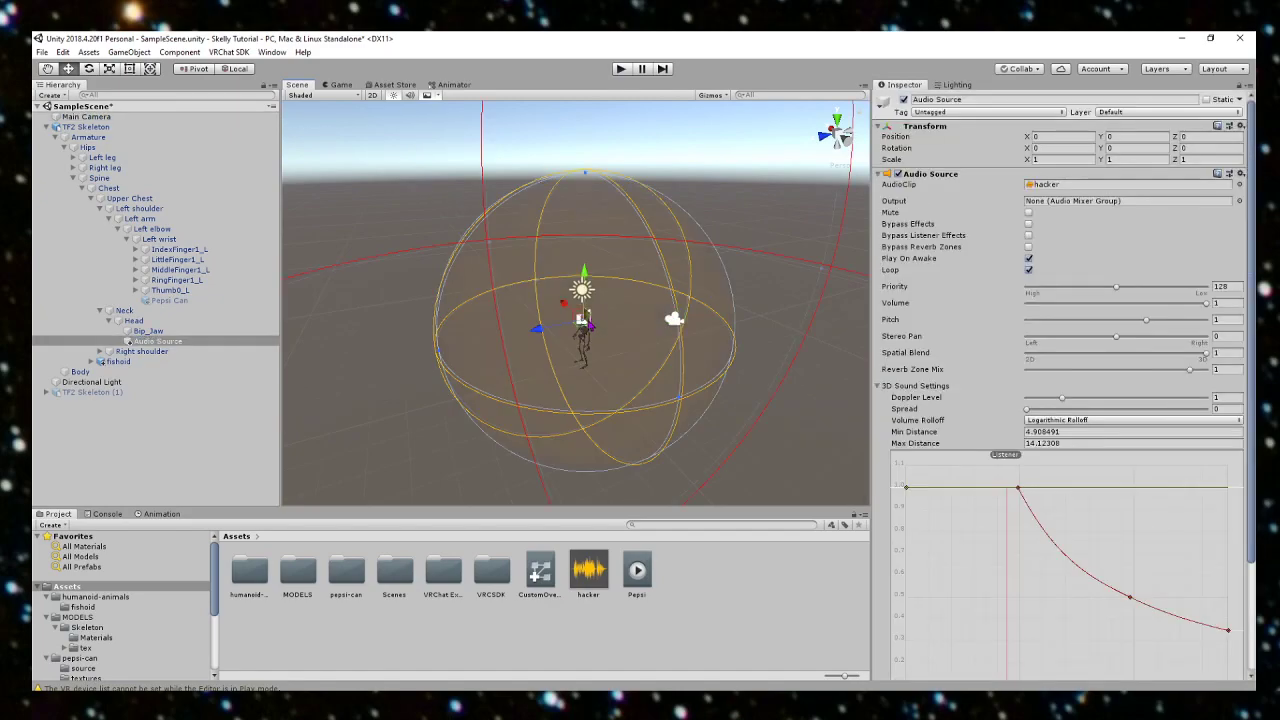
{"action": "key", "text": "f"}
{"action": "right_click_drag", "start_coordinate": [712, 297], "coordinate": [937, 277]}
{"action": "key", "text": "w"}
{"action": "key", "text": "d"}
{"action": "key", "text": "s"}
{"action": "key", "text": "w"}
{"action": "key", "text": "a"}
{"action": "left_click", "coordinate": [1028, 270]}
Step: Duplicate the TF2 Skeleton avatar in the hierarchy
{"action": "mouse_move", "coordinate": [799, 291]}
{"action": "right_mouse_down"}
{"action": "mouse_move", "coordinate": [812, 280]}
{"action": "mouse_move", "coordinate": [808, 300]}
{"action": "right_mouse_up"}
{"action": "key", "text": "w"}
{"action": "key", "text": "s"}
{"action": "right_click_drag", "start_coordinate": [699, 303], "coordinate": [506, 276]}
{"action": "left_click", "coordinate": [672, 308]}
{"action": "key", "text": "w"}
{"action": "left_click", "coordinate": [94, 128]}
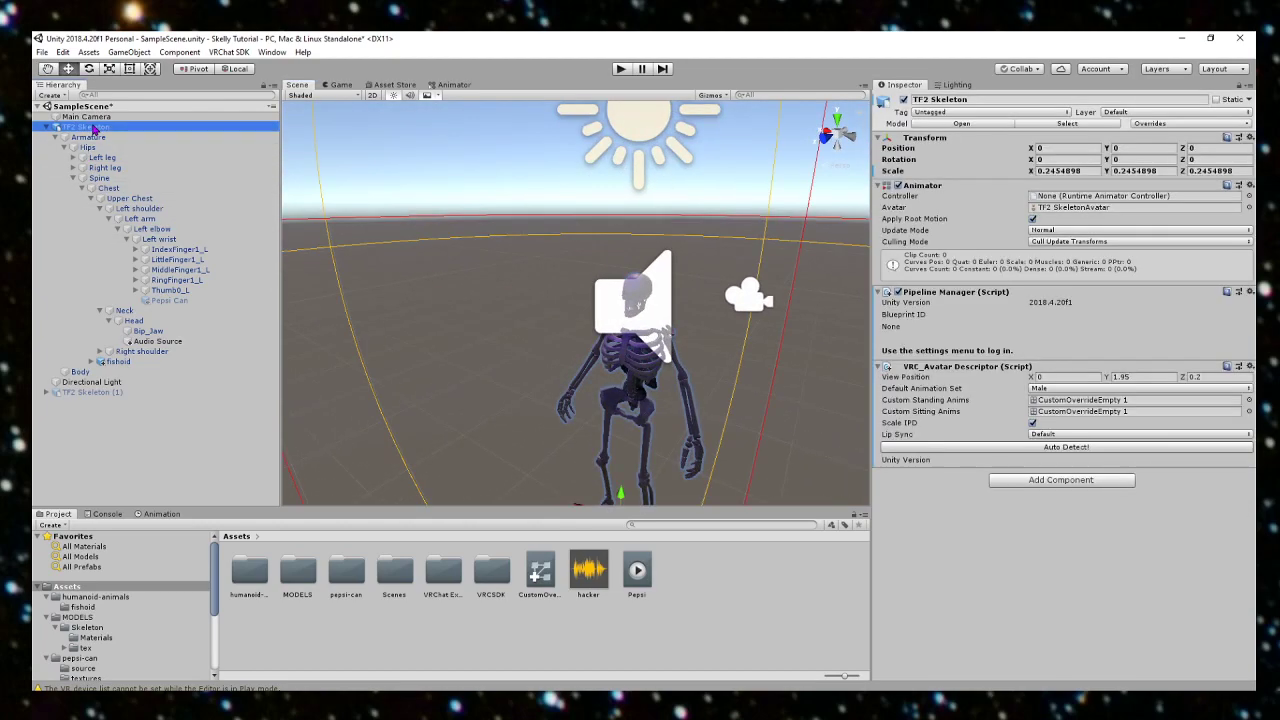
{"action": "right_click", "coordinate": [93, 128]}
{"action": "left_click", "coordinate": [118, 181]}
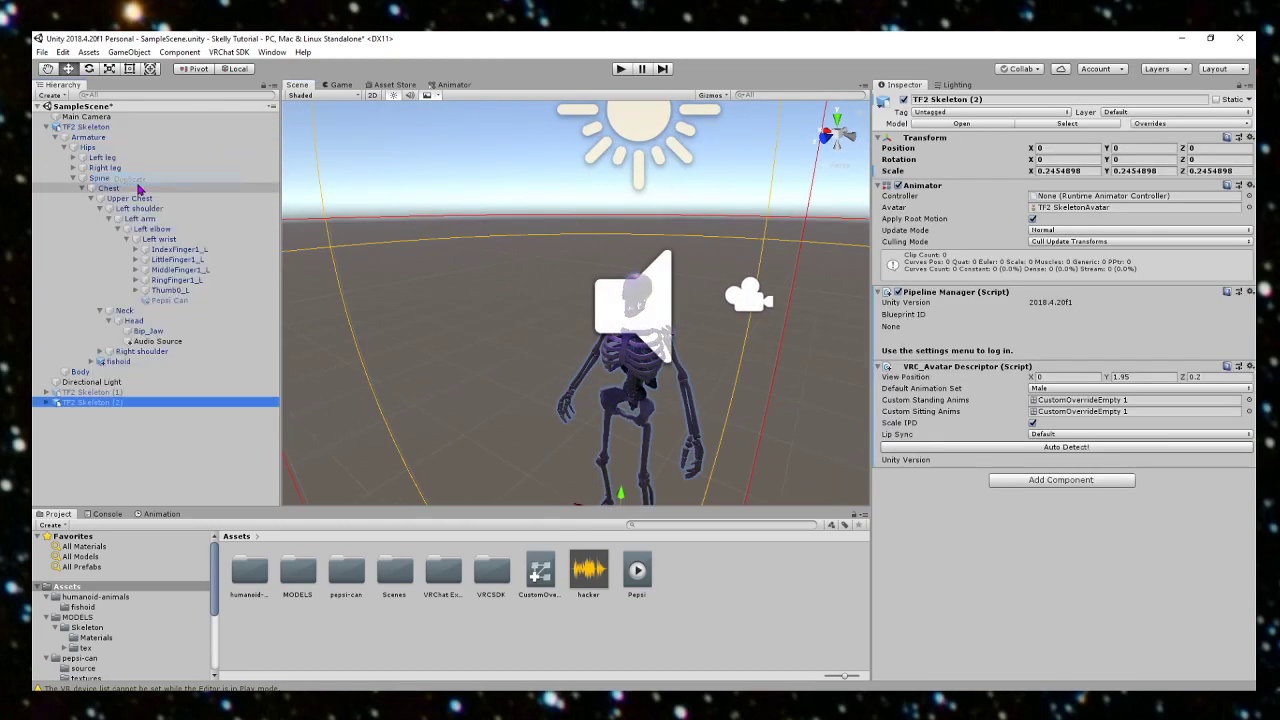
Step: Create a new animation clip named sound for TF2 Skeleton (2)
{"action": "left_click", "coordinate": [126, 405]}
{"action": "left_click", "coordinate": [146, 428]}
{"action": "left_click", "coordinate": [133, 404]}
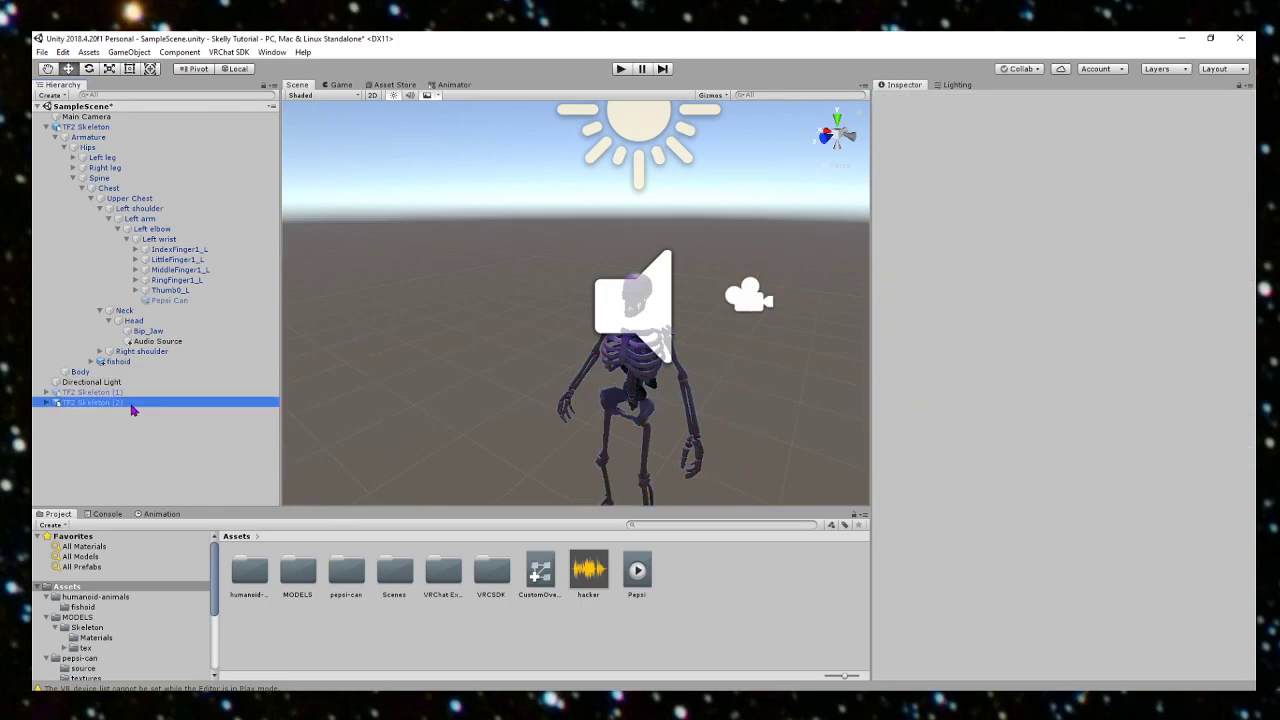
{"action": "left_click", "coordinate": [161, 513]}
{"action": "left_click", "coordinate": [539, 620]}
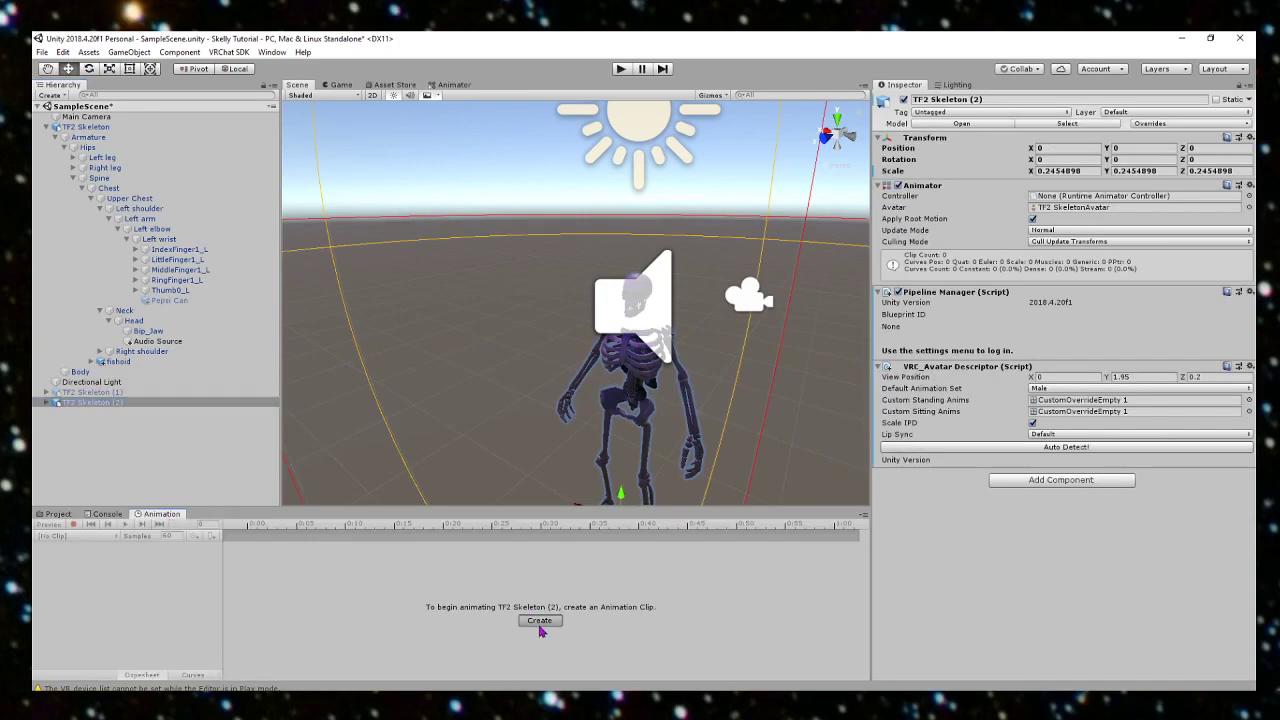
{"action": "type", "text": "sound"}
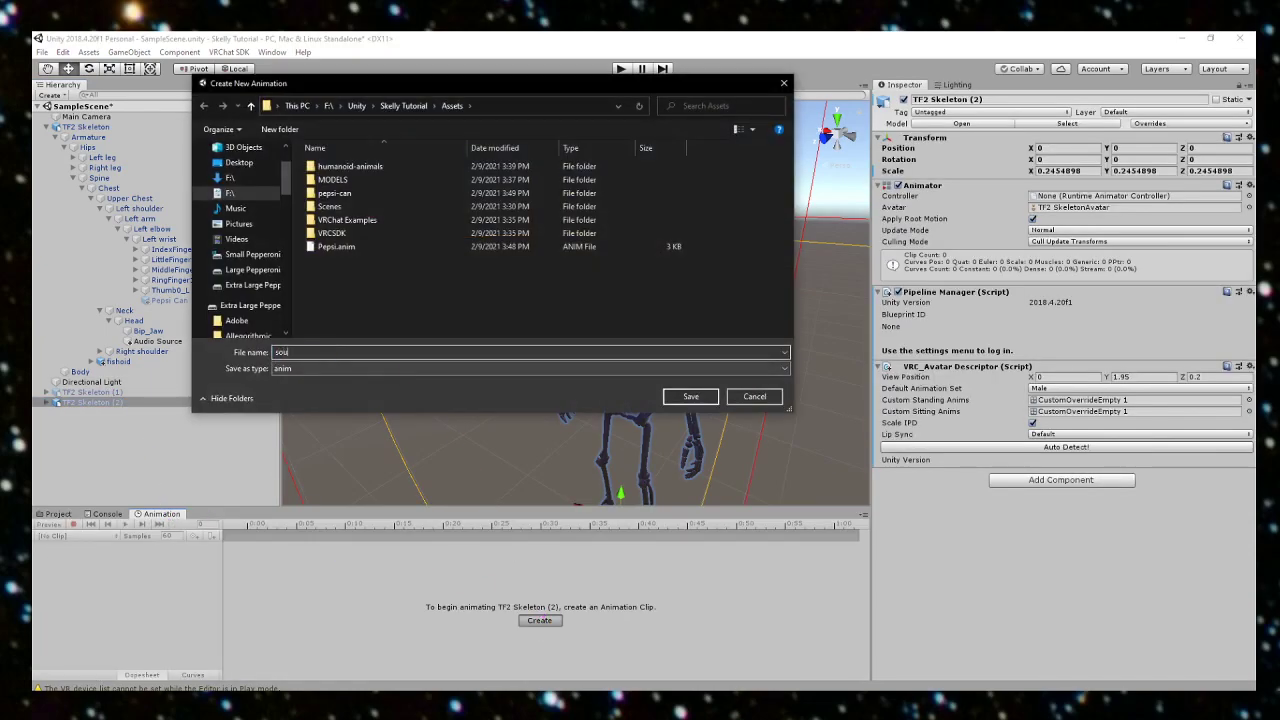
{"action": "key", "text": "Return"}
Step: Add the head Audio Source's Is Active property to the sound clip and move its end keyframe to frame 1
{"action": "left_click", "coordinate": [79, 558]}
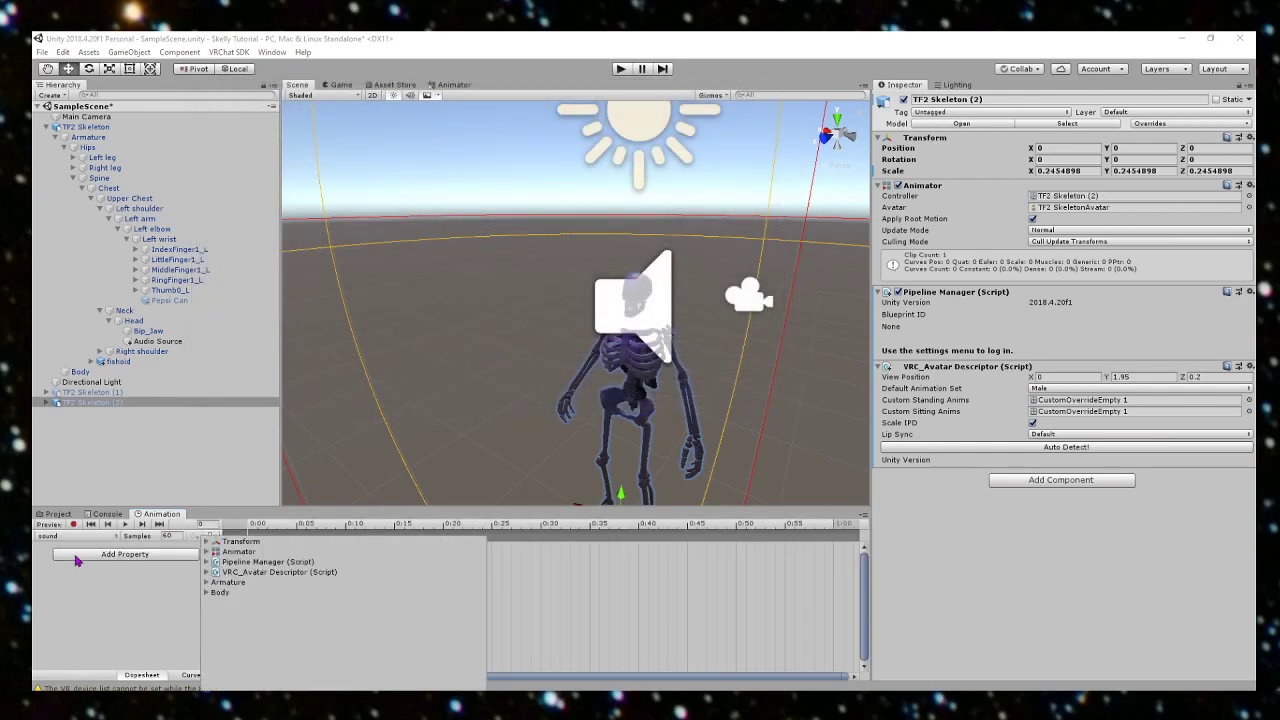
{"action": "left_click", "coordinate": [208, 583]}
{"action": "left_click", "coordinate": [216, 613]}
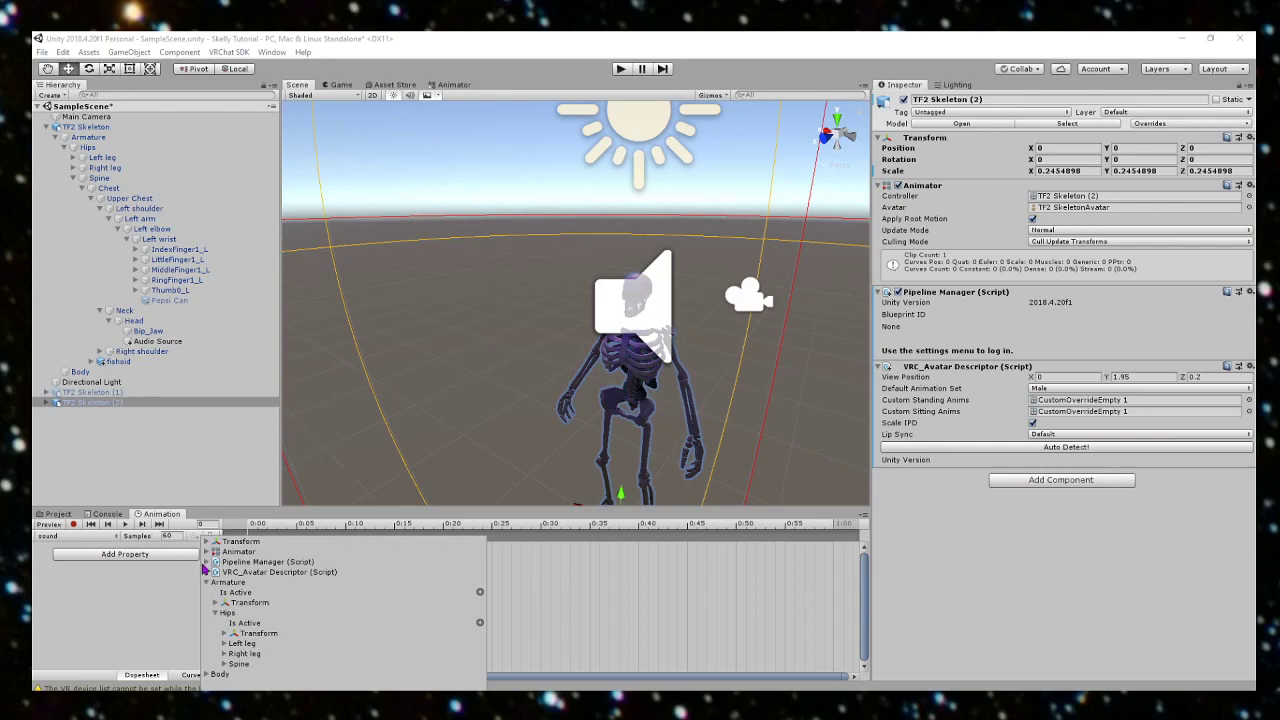
{"action": "left_click", "coordinate": [225, 665]}
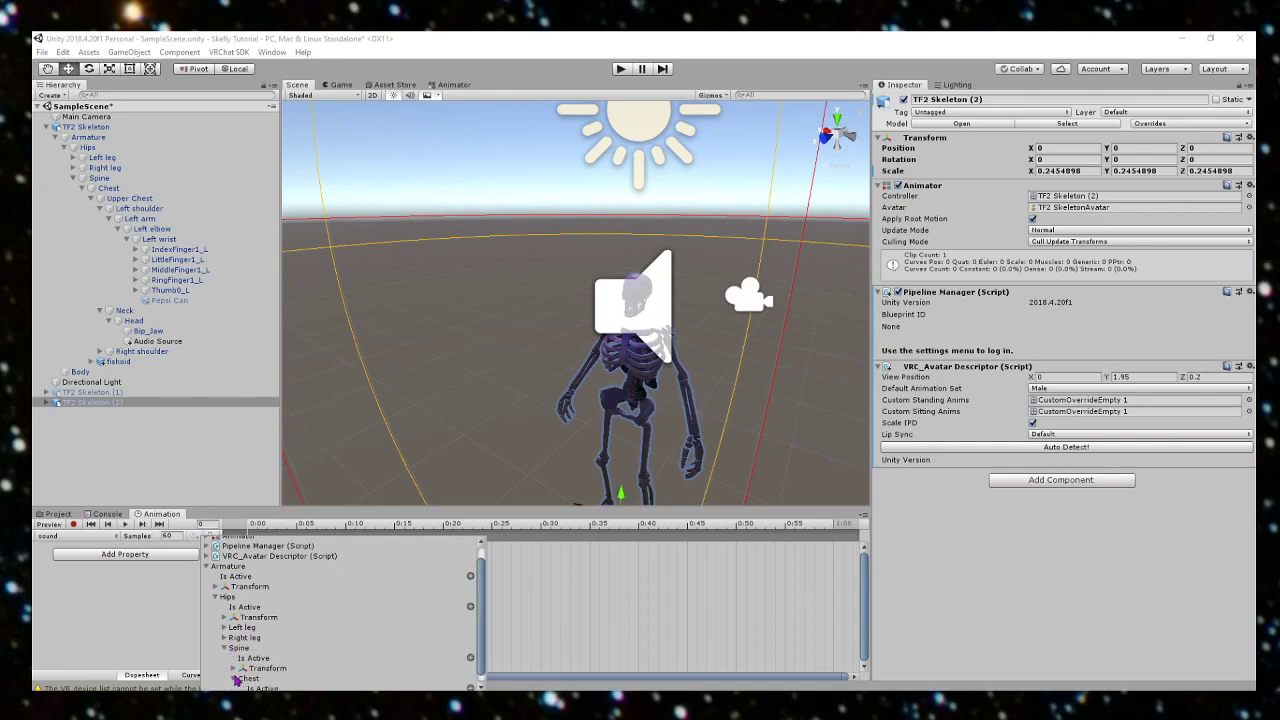
{"action": "left_click", "coordinate": [231, 678]}
{"action": "left_click", "coordinate": [243, 668]}
{"action": "left_click", "coordinate": [253, 659]}
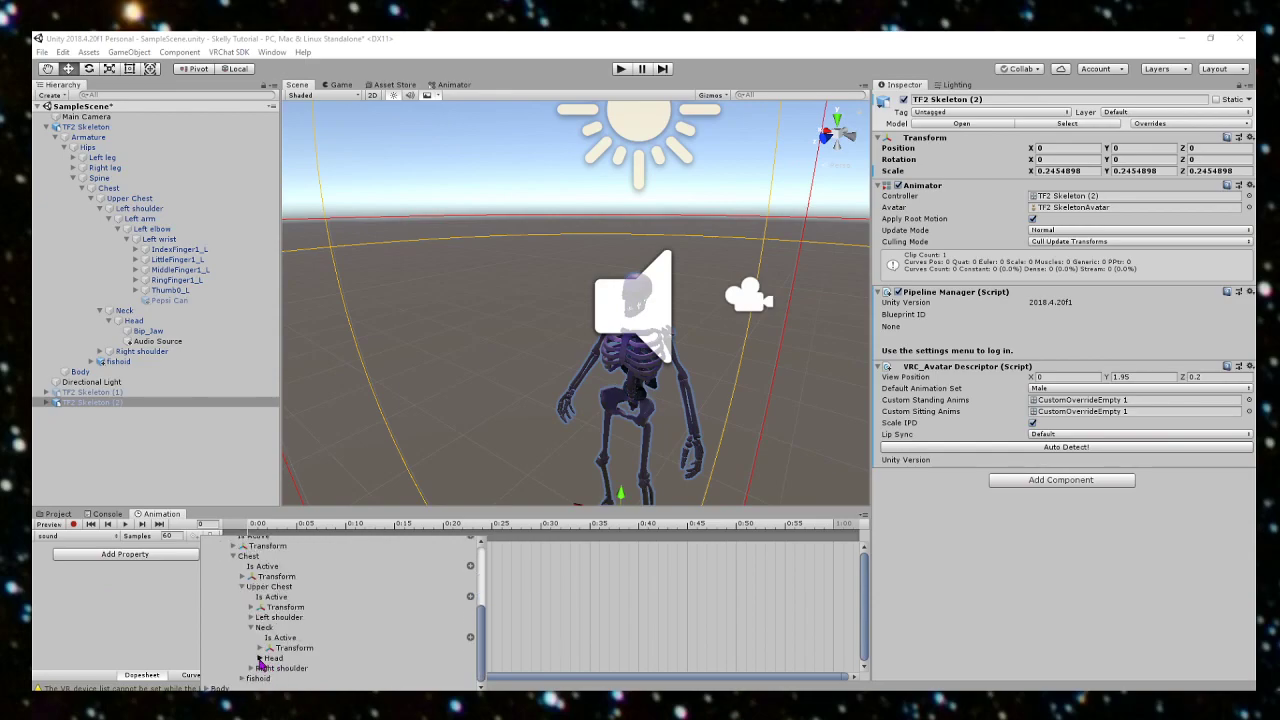
{"action": "left_click", "coordinate": [260, 659]}
{"action": "left_click", "coordinate": [269, 659]}
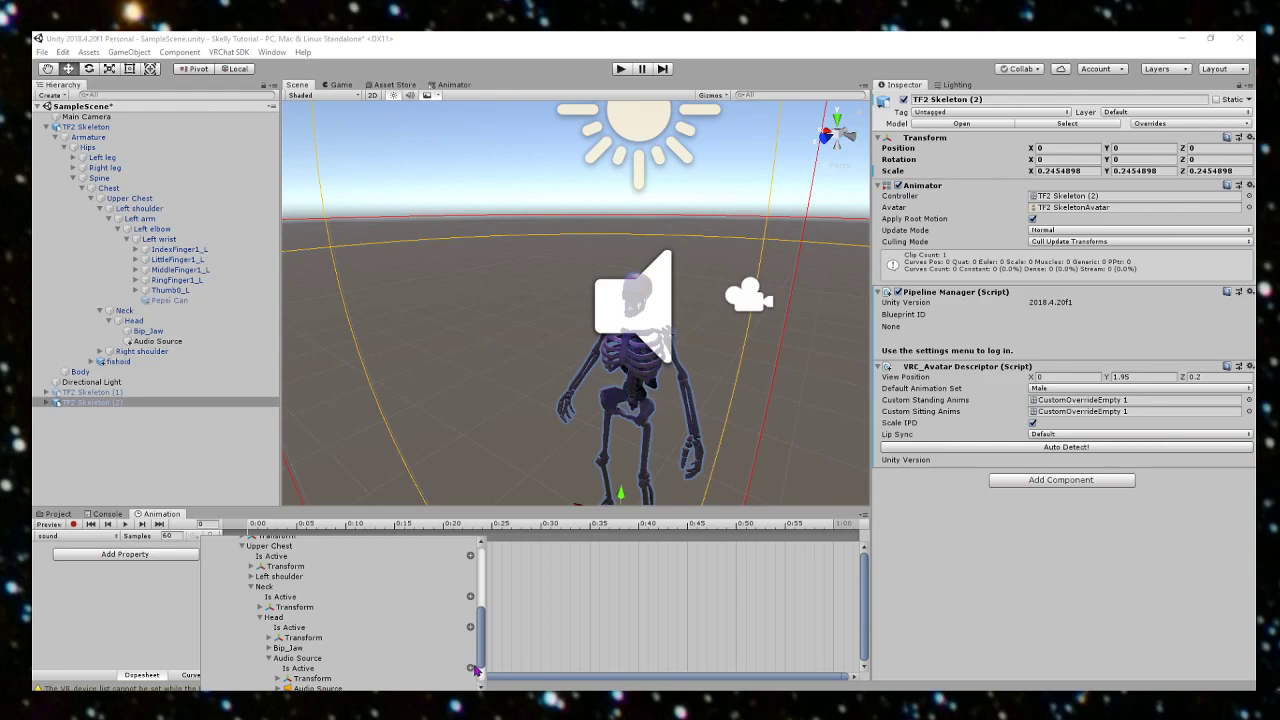
{"action": "left_click", "coordinate": [470, 668]}
{"action": "left_click", "coordinate": [835, 549]}
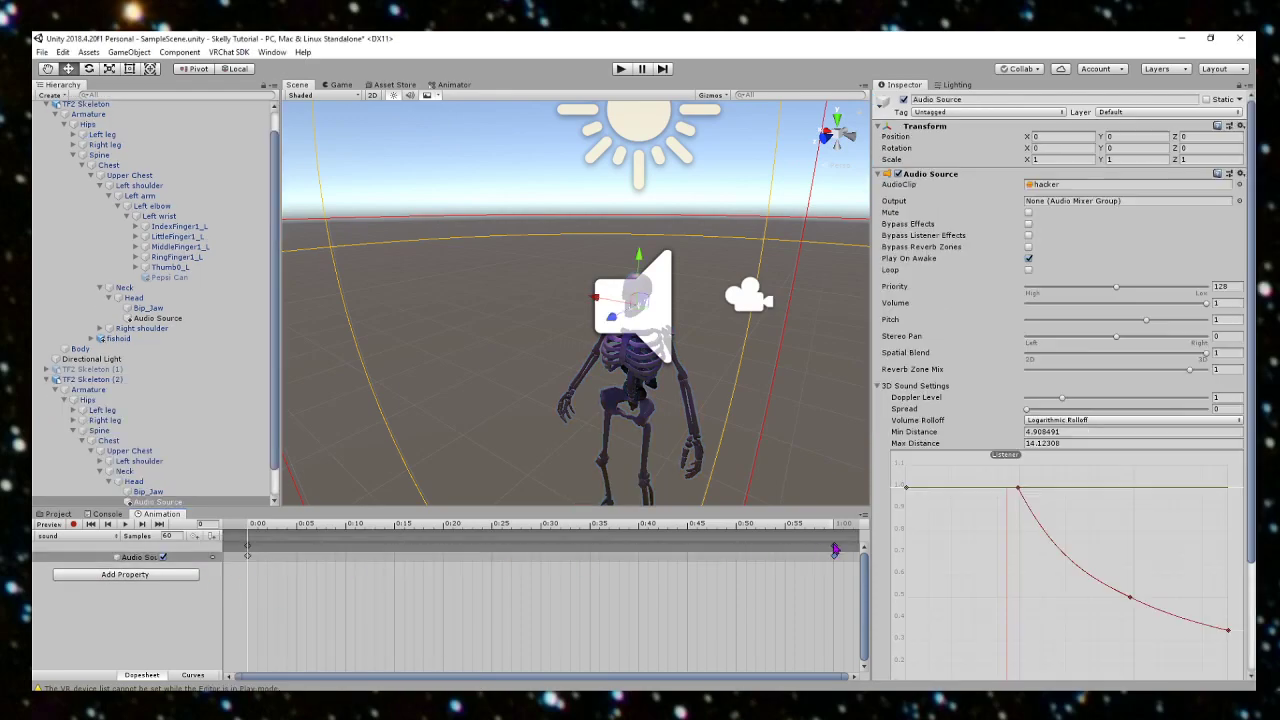
{"action": "left_click", "coordinate": [260, 531]}
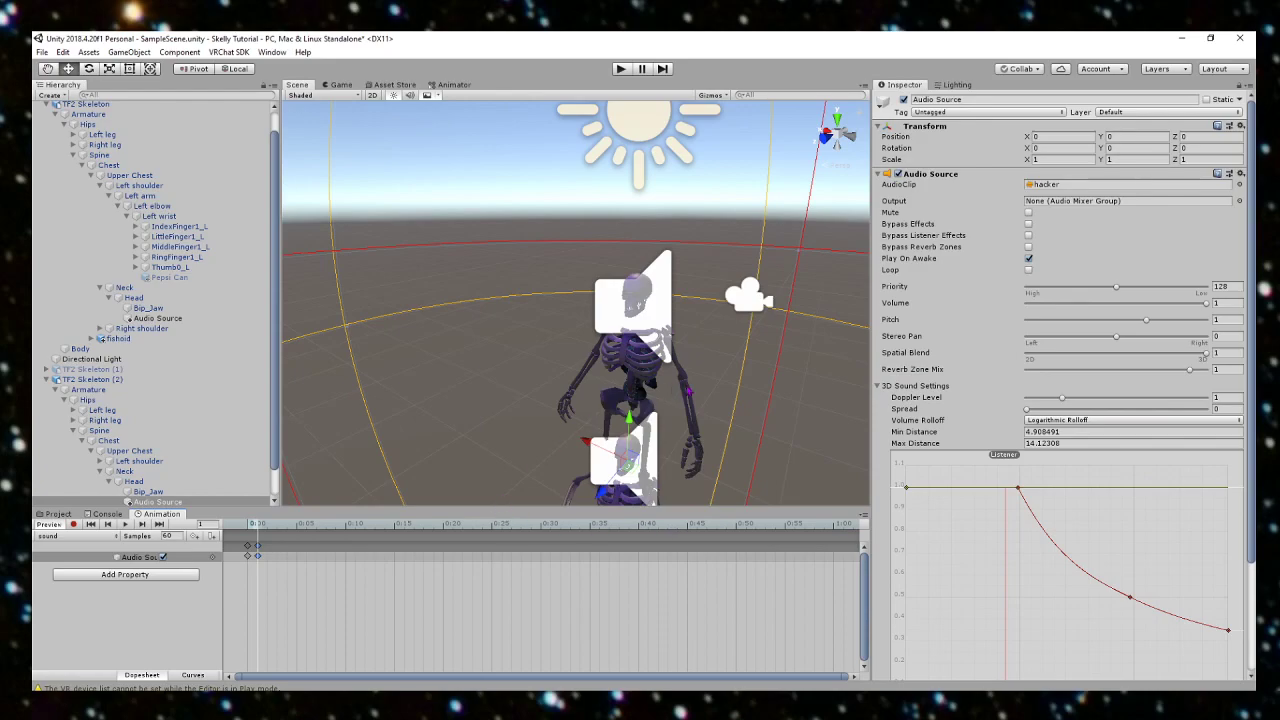
Step: Examine the duplicate skeleton's preview pose against the original avatar in the scene
{"action": "left_click_drag", "start_coordinate": [742, 396], "coordinate": [661, 438], "text": "alt"}
{"action": "scroll", "coordinate": [661, 438], "scroll_direction": "up", "scroll_amount": 3}
{"action": "right_click_drag", "start_coordinate": [661, 438], "coordinate": [661, 438]}
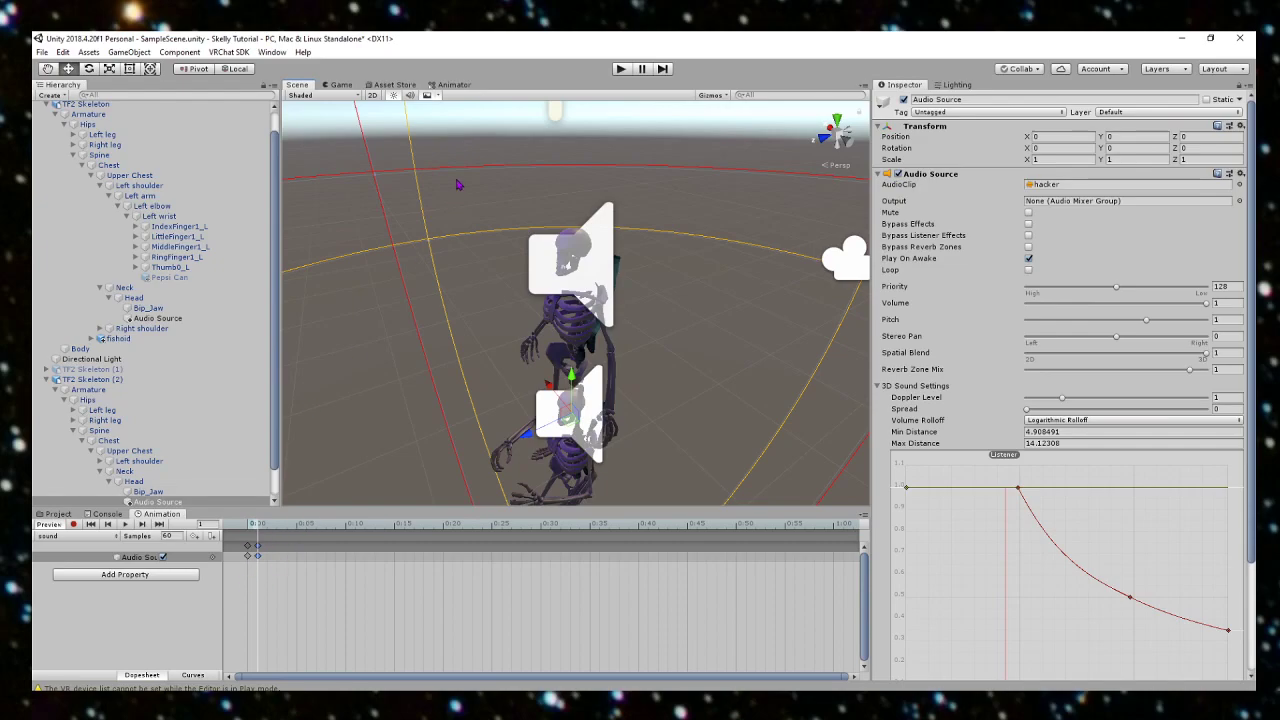
{"action": "scroll", "coordinate": [537, 223], "scroll_direction": "down", "scroll_amount": 20}
{"action": "left_click", "coordinate": [485, 229]}
{"action": "right_click_drag", "start_coordinate": [485, 229], "coordinate": [485, 307]}
{"action": "key", "text": "w"}
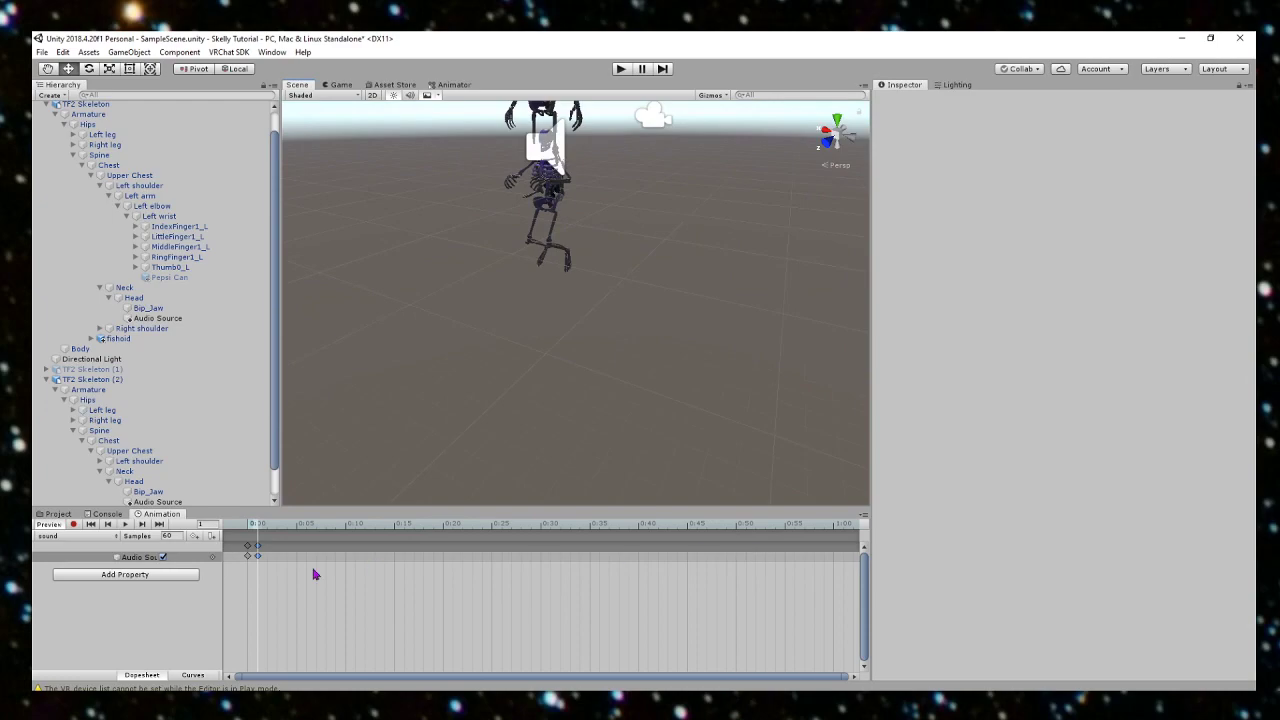
{"action": "right_click_drag", "start_coordinate": [586, 371], "coordinate": [625, 345]}
{"action": "scroll", "coordinate": [613, 302], "scroll_direction": "down", "scroll_amount": 8}
{"action": "scroll", "coordinate": [613, 302], "scroll_direction": "up", "scroll_amount": 5}
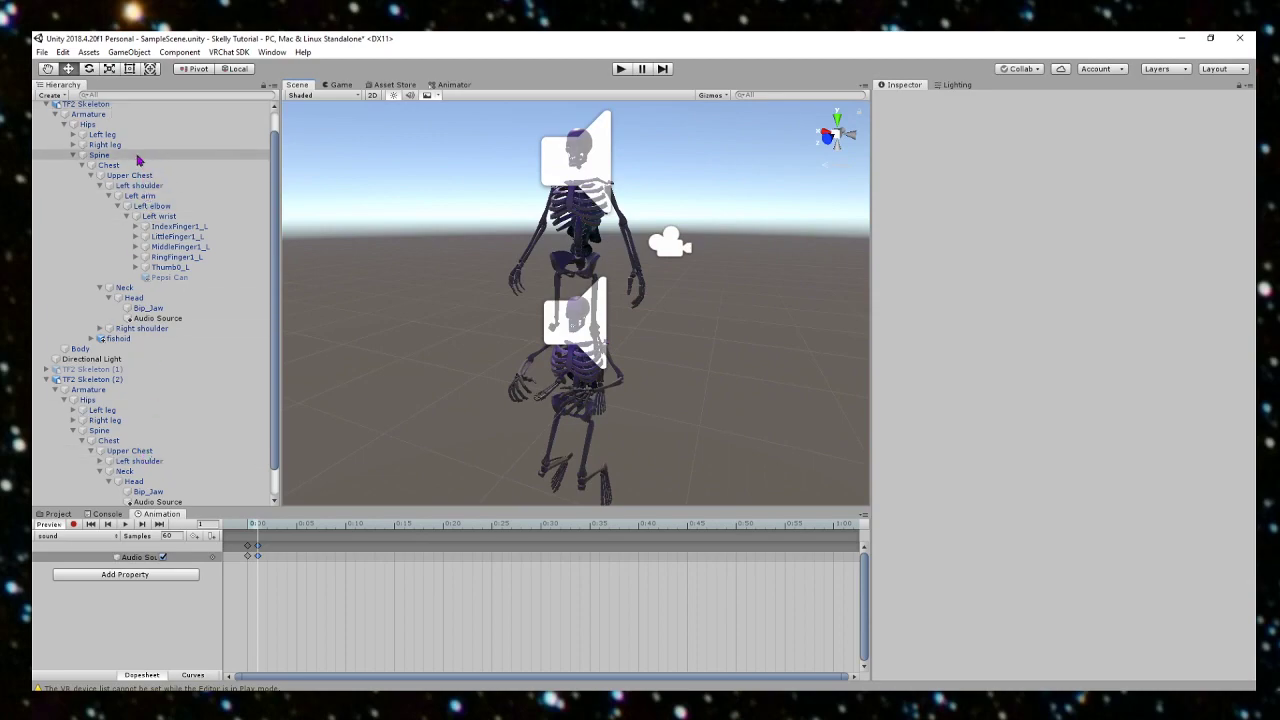
Step: Deactivate the Audio Source object on the original TF2 Skeleton's head
{"action": "left_click", "coordinate": [124, 108]}
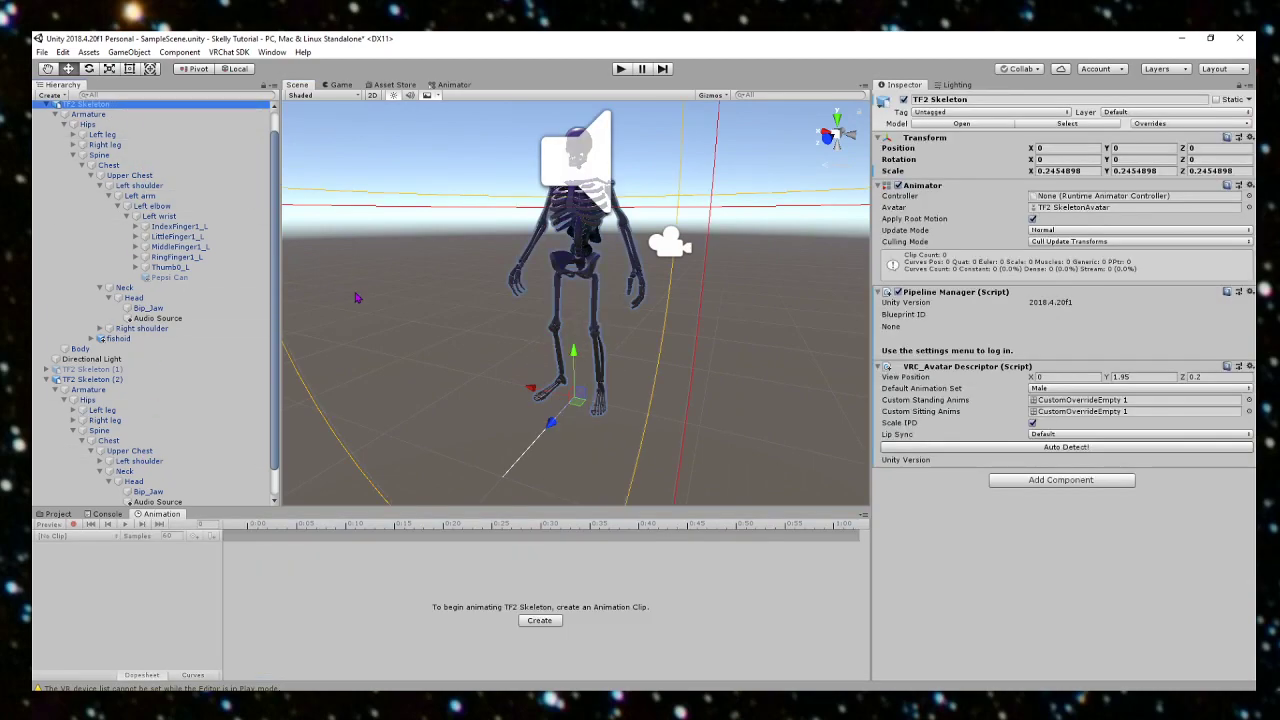
{"action": "left_click", "coordinate": [202, 318]}
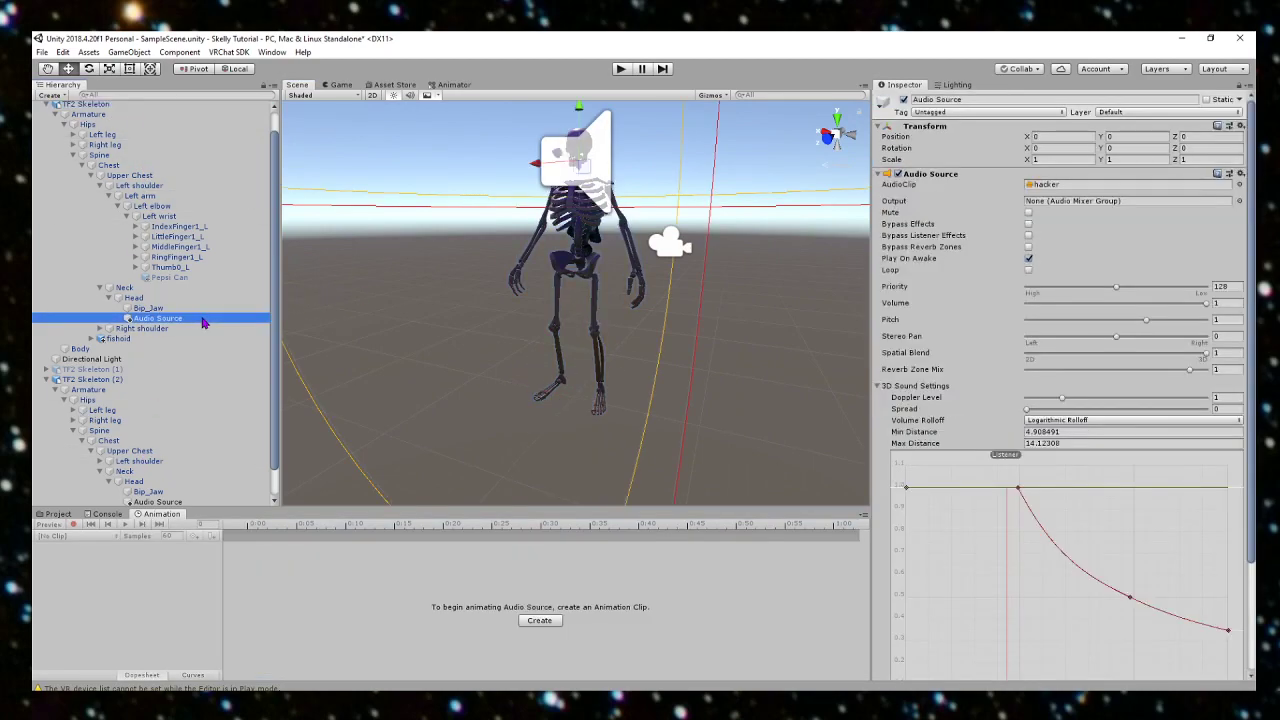
{"action": "left_click", "coordinate": [903, 99]}
{"action": "scroll", "coordinate": [170, 340], "scroll_direction": "down", "scroll_amount": 1}
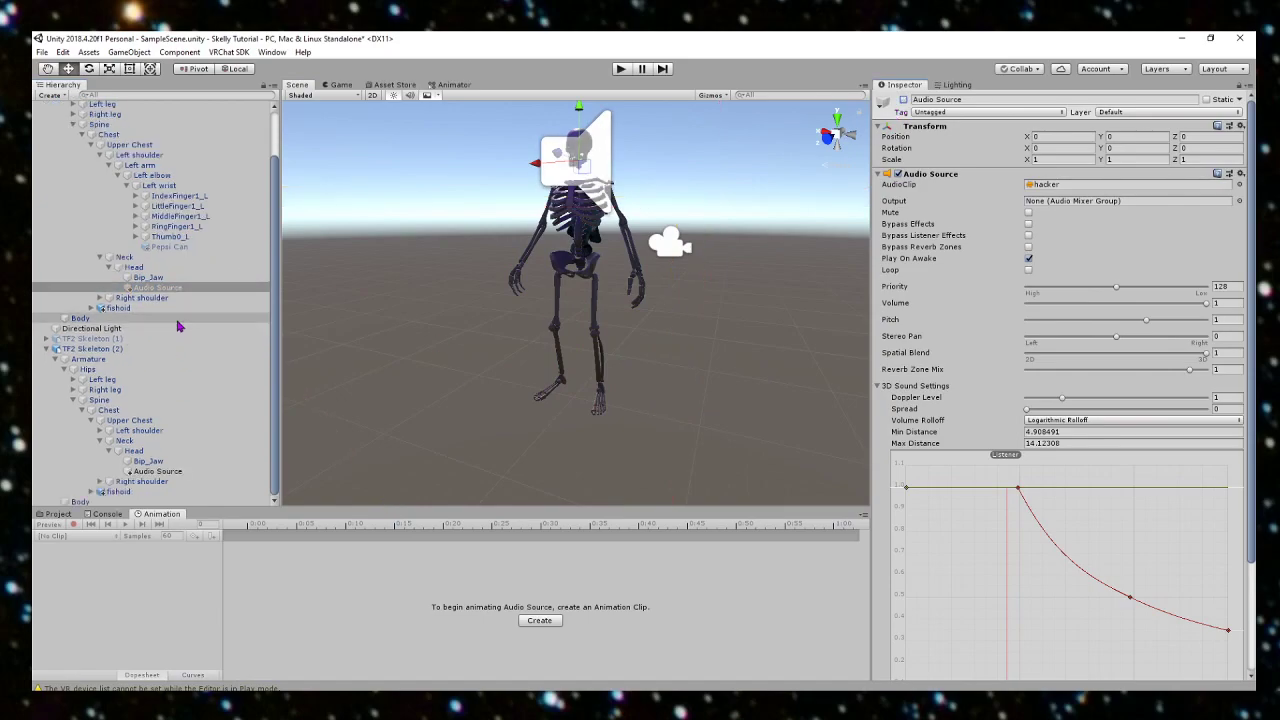
Step: Assign the sound animation clip to the FINGERPOINT override in CustomOverrideEmpty 1
{"action": "left_click", "coordinate": [137, 353]}
{"action": "left_click", "coordinate": [58, 514]}
{"action": "scroll", "coordinate": [357, 421], "scroll_direction": "down", "scroll_amount": 3}
{"action": "left_click", "coordinate": [540, 572]}
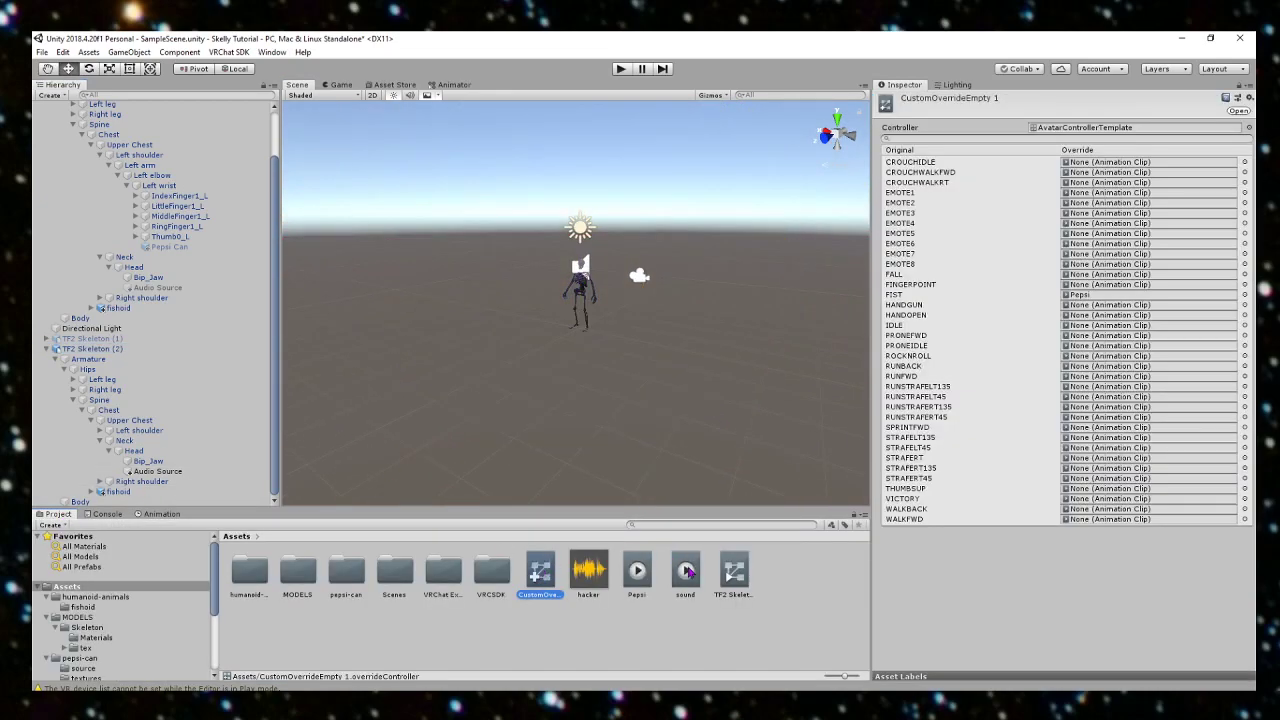
{"action": "left_click_drag", "start_coordinate": [684, 592], "coordinate": [1087, 296]}
{"action": "scroll", "coordinate": [720, 280], "scroll_direction": "up", "scroll_amount": 5}
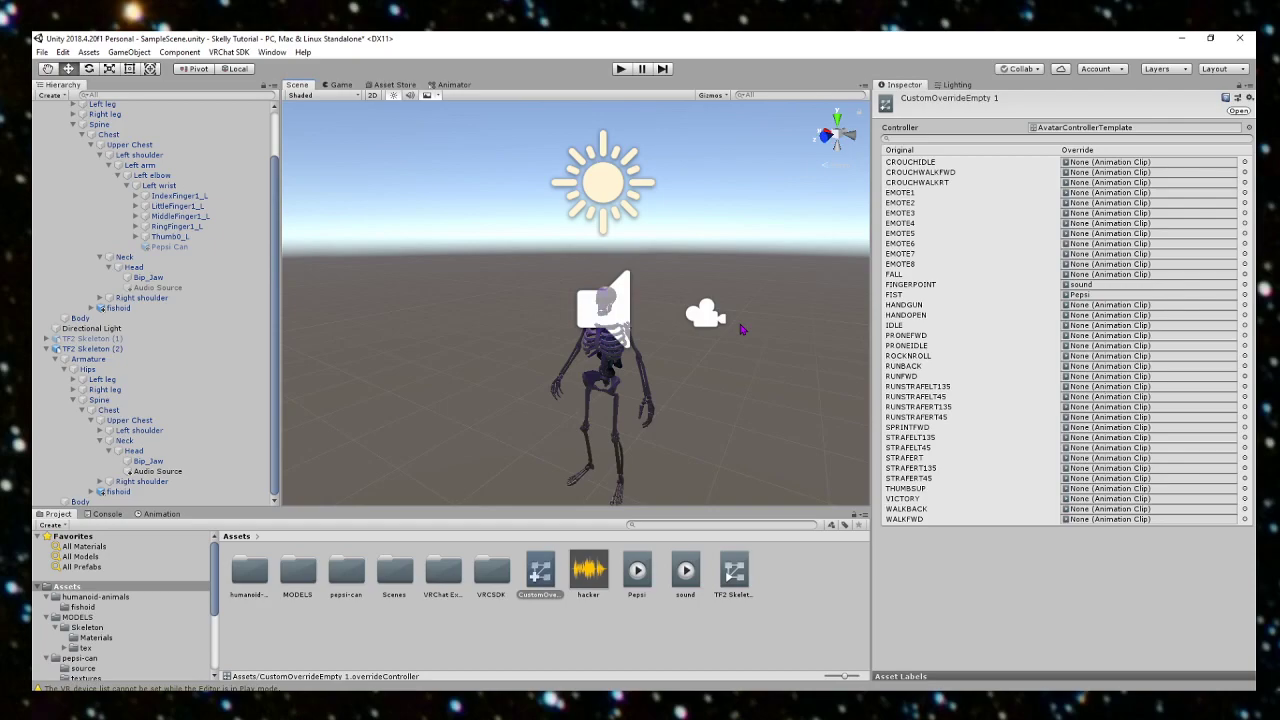
Step: Deactivate the TF2 Skeleton (2) duplicate in the scene
{"action": "key", "text": "w"}
{"action": "right_click_drag", "start_coordinate": [672, 409], "coordinate": [340, 370]}
{"action": "key", "text": "d"}
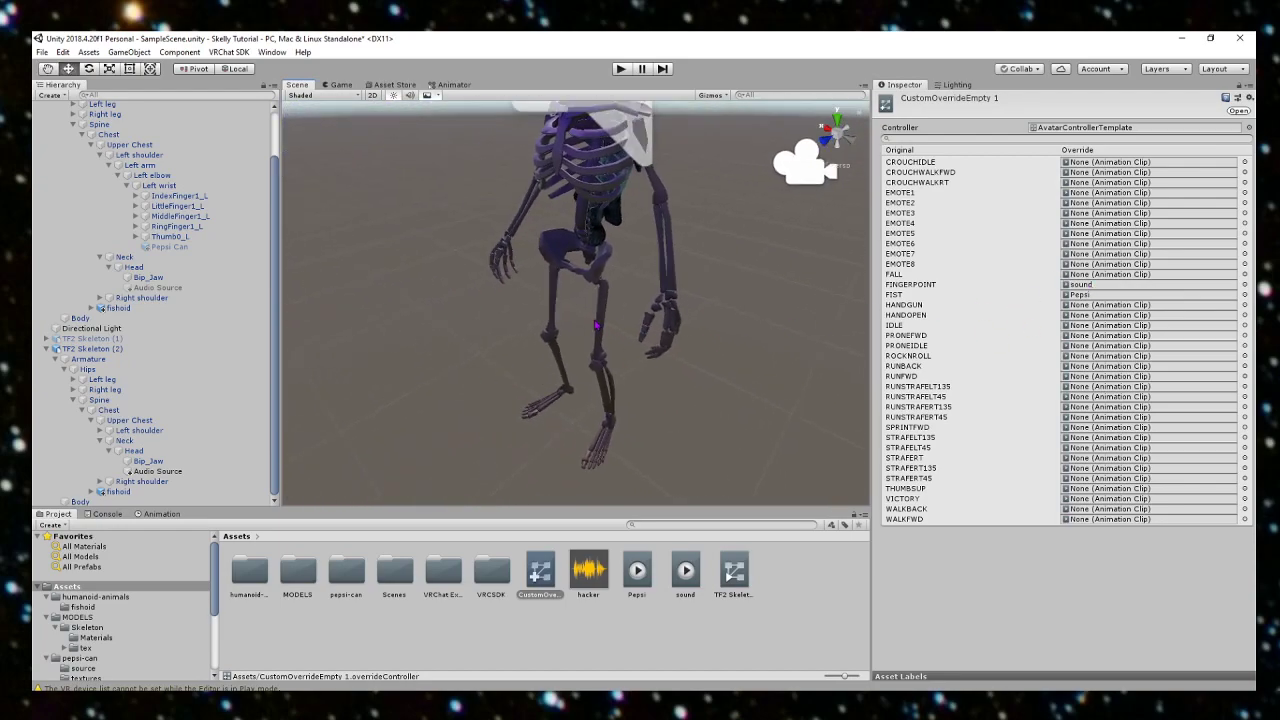
{"action": "right_click_drag", "start_coordinate": [597, 327], "coordinate": [576, 233]}
{"action": "left_click", "coordinate": [160, 349]}
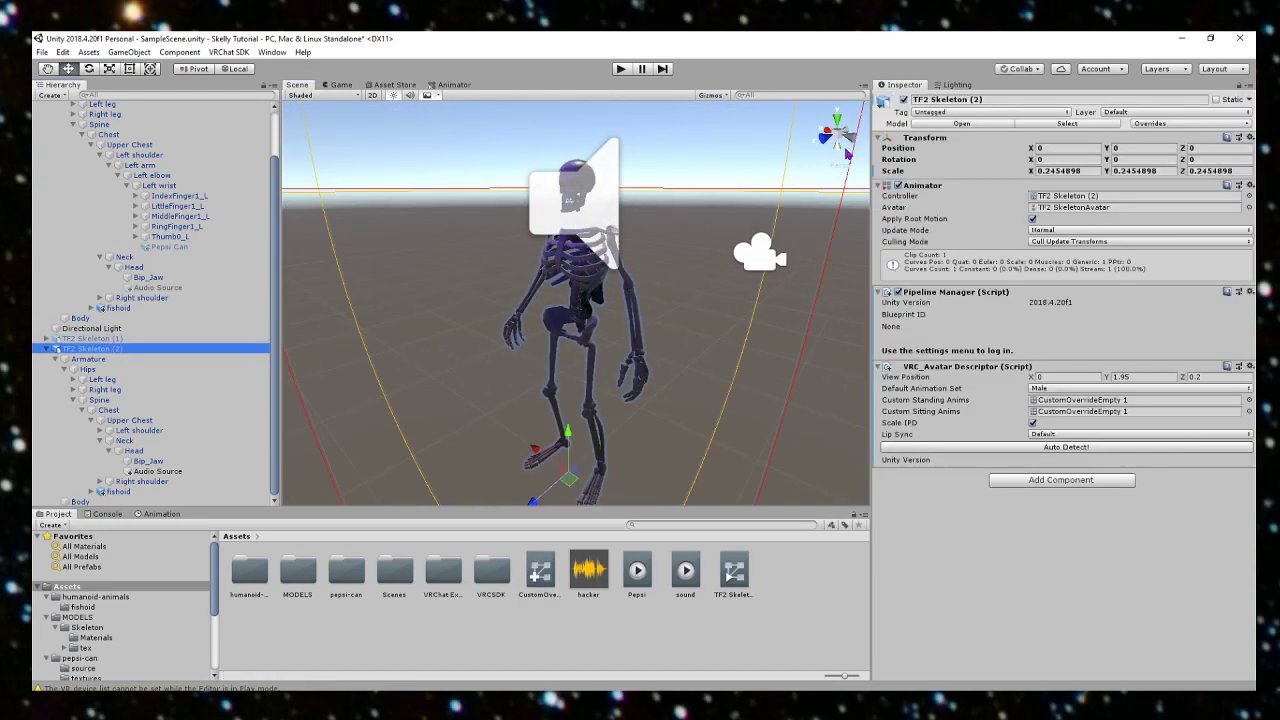
{"action": "left_click", "coordinate": [903, 100]}
Step: Compare the original TF2 Skeleton with the TF2 Skeleton (2) duplicate by selecting each in turn
{"action": "scroll", "coordinate": [126, 234], "scroll_direction": "up", "scroll_amount": 2}
{"action": "left_click", "coordinate": [126, 127]}
{"action": "right_click_drag", "start_coordinate": [505, 302], "coordinate": [463, 260]}
{"action": "key", "text": "s"}
{"action": "key", "text": "w"}
{"action": "key", "text": "s"}
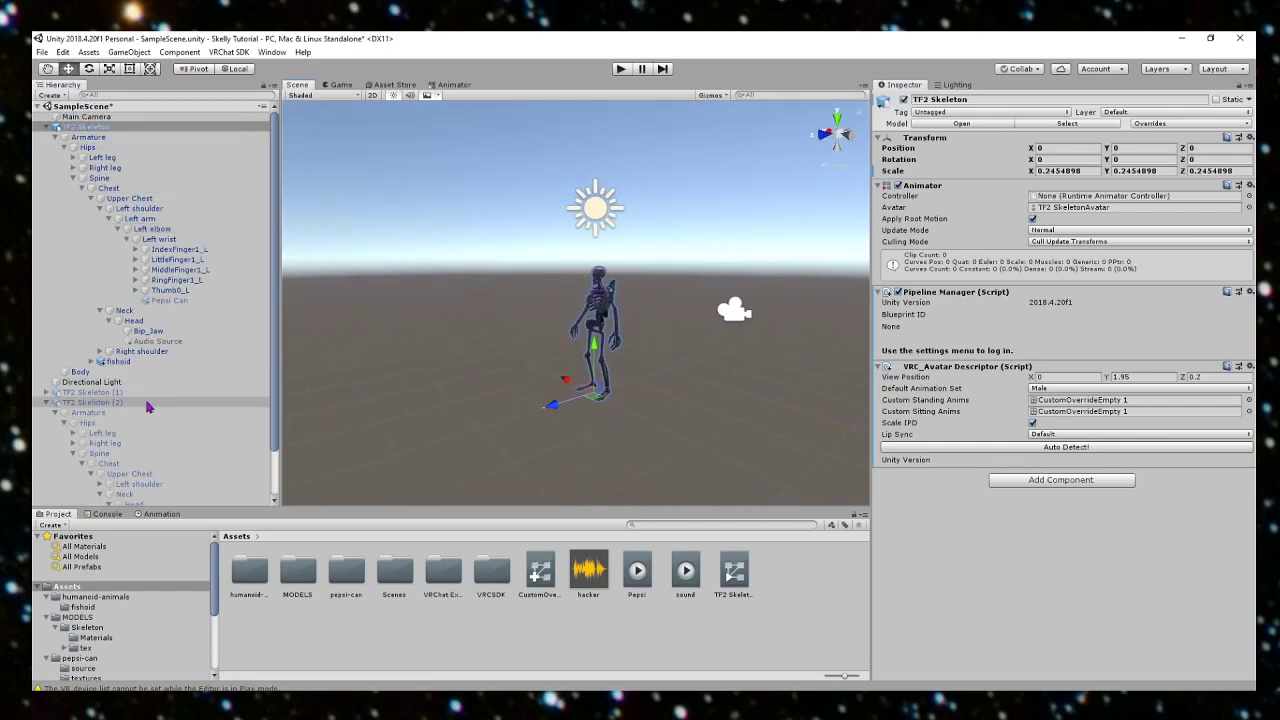
{"action": "left_click", "coordinate": [149, 404]}
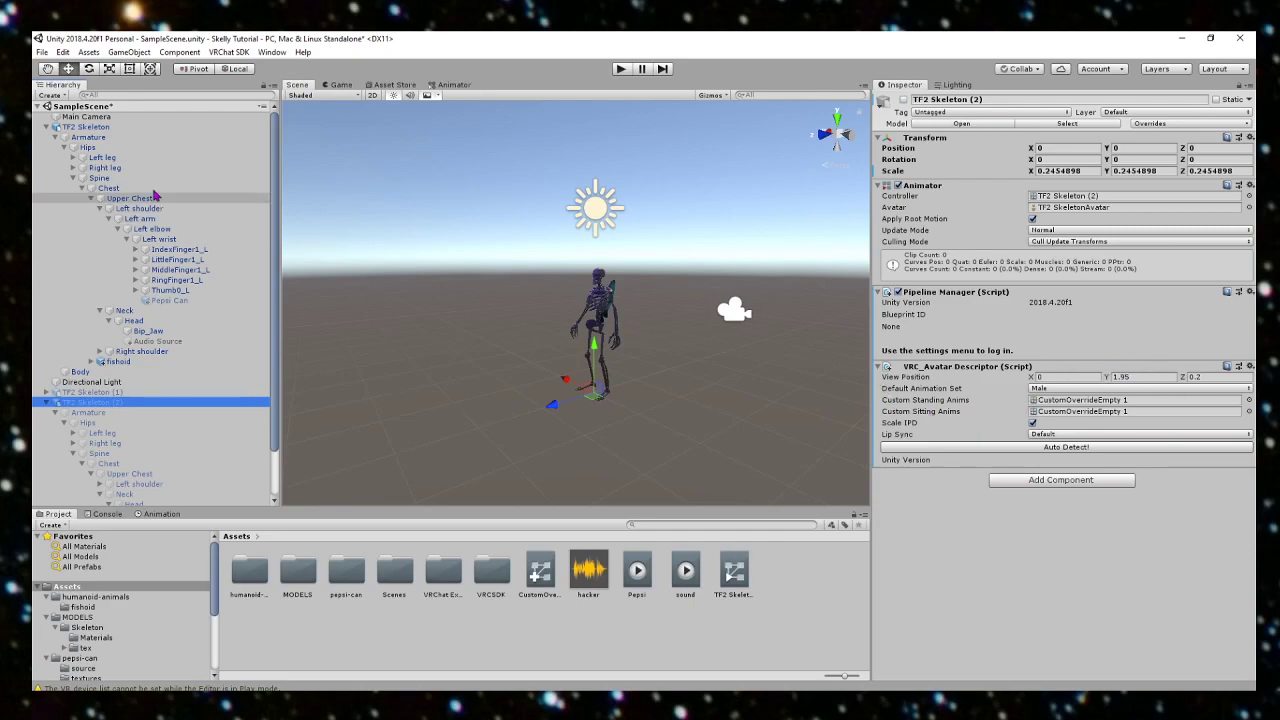
{"action": "left_click", "coordinate": [120, 127]}
{"action": "left_click", "coordinate": [109, 402]}
{"action": "left_click", "coordinate": [105, 127]}
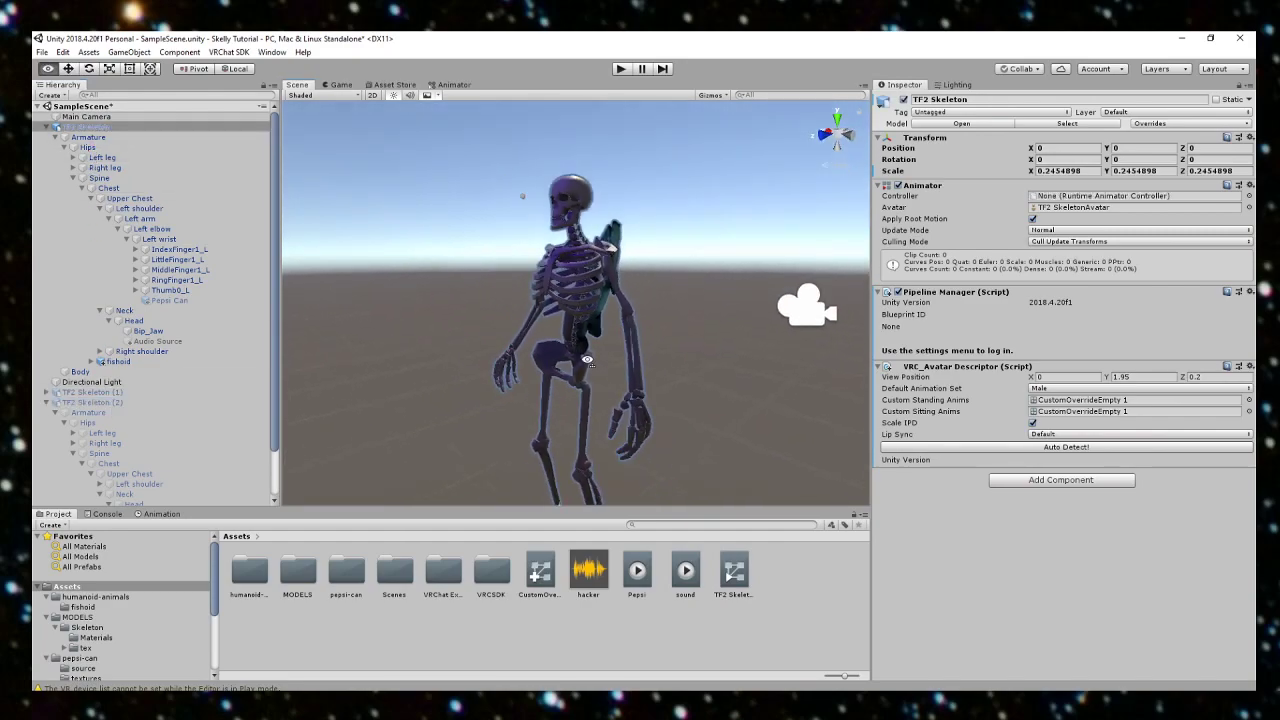
{"action": "key", "text": "s"}
{"action": "right_click_drag", "start_coordinate": [587, 360], "coordinate": [606, 395]}
{"action": "key", "text": "w"}
{"action": "key", "text": "s"}
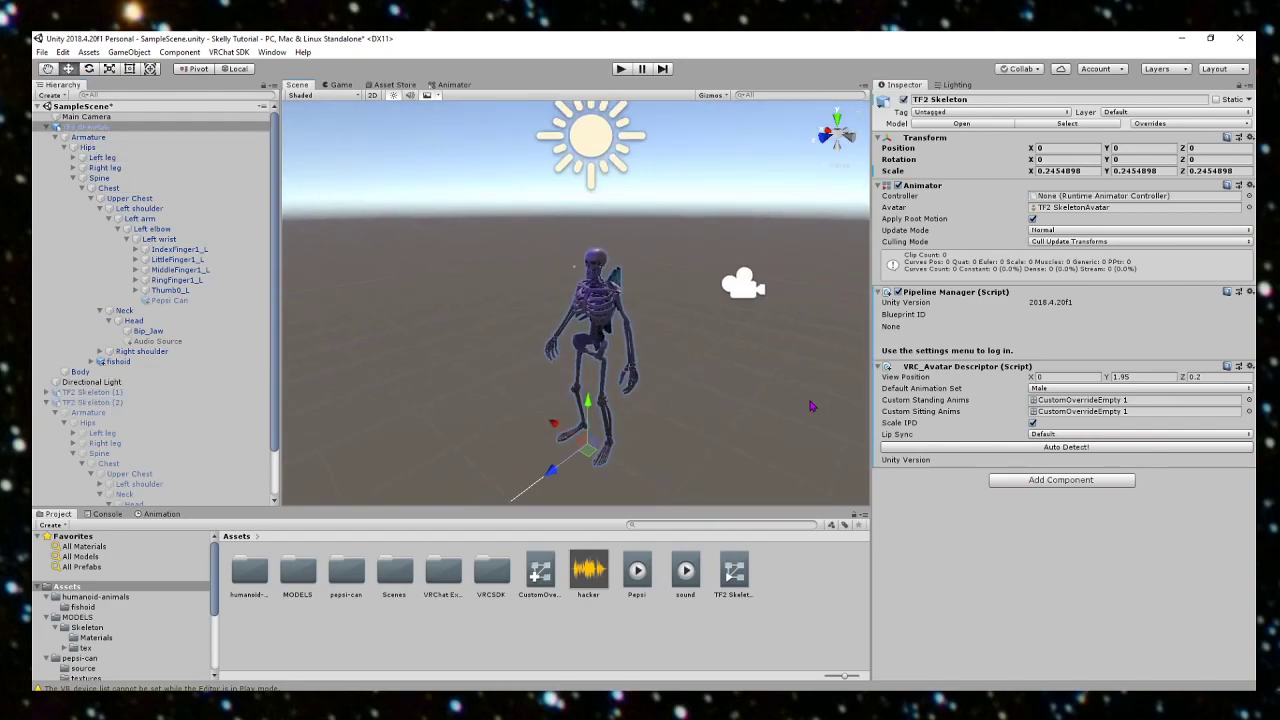
{"action": "left_click", "coordinate": [676, 320]}
{"action": "right_click_drag", "start_coordinate": [676, 320], "coordinate": [778, 301]}
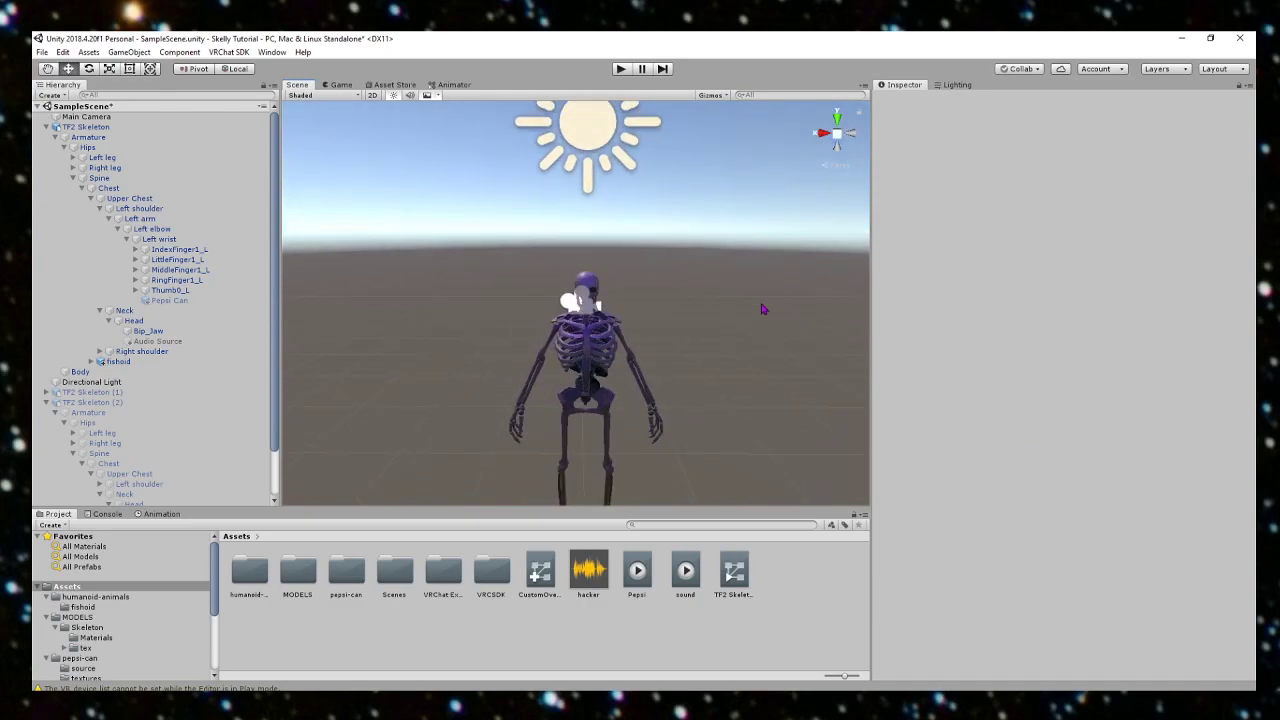
{"action": "right_click_drag", "start_coordinate": [551, 383], "coordinate": [300, 290]}
{"action": "key", "text": "s"}
{"action": "key", "text": "w"}
{"action": "mouse_move", "coordinate": [775, 405]}
{"action": "right_mouse_down"}
{"action": "mouse_move", "coordinate": [586, 366]}
{"action": "mouse_move", "coordinate": [520, 371]}
{"action": "mouse_move", "coordinate": [471, 300]}
{"action": "mouse_move", "coordinate": [706, 423]}
{"action": "mouse_move", "coordinate": [772, 427]}
{"action": "right_mouse_up"}
{"action": "key", "text": "d"}
{"action": "key", "text": "s"}
{"action": "scroll", "coordinate": [660, 360], "scroll_direction": "up", "scroll_amount": 4}
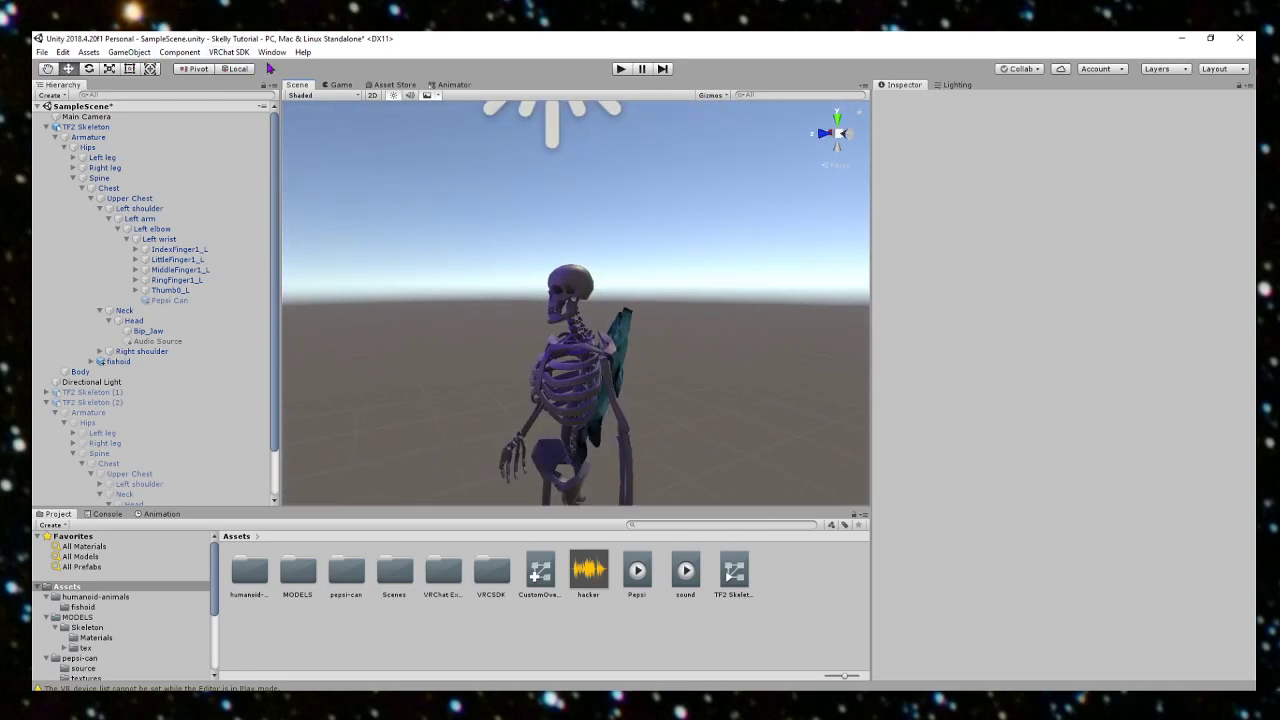
{"action": "key", "text": "a"}
{"action": "right_click_drag", "start_coordinate": [627, 349], "coordinate": [767, 412]}
{"action": "key", "text": "w"}
{"action": "key", "text": "s"}
{"action": "left_click", "coordinate": [621, 302]}
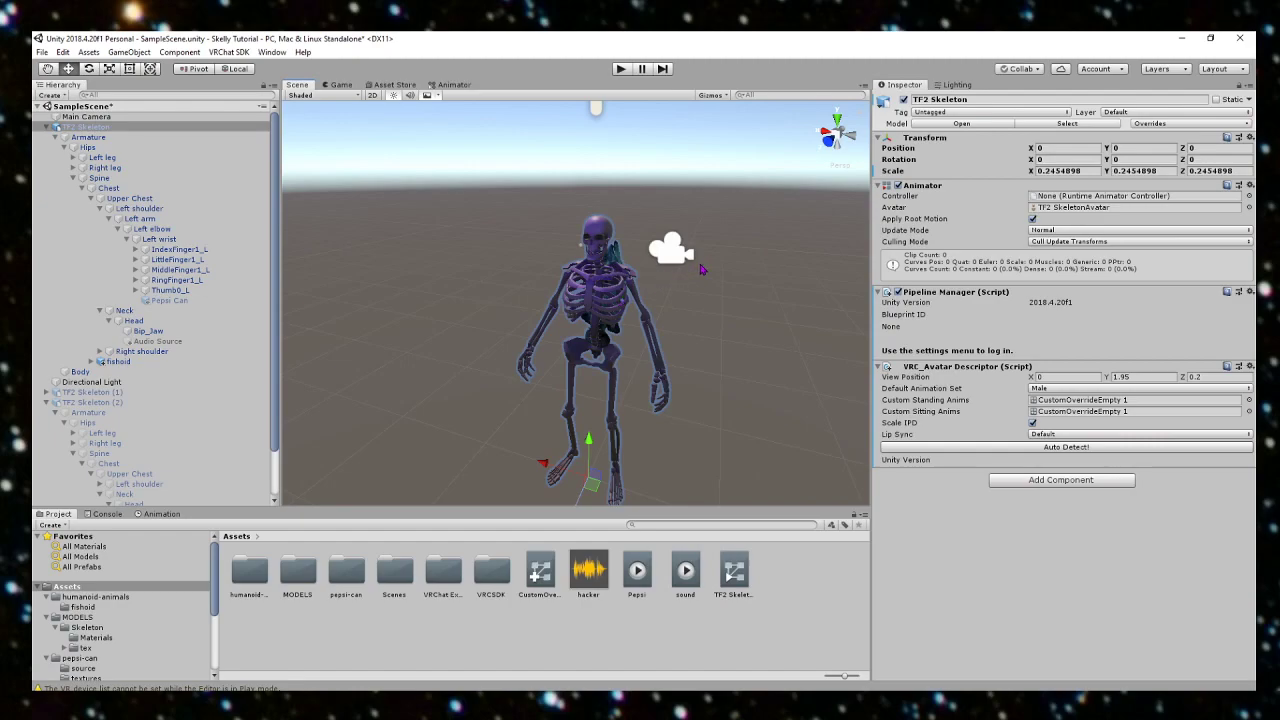
{"action": "scroll", "coordinate": [687, 324], "scroll_direction": "down", "scroll_amount": 5}
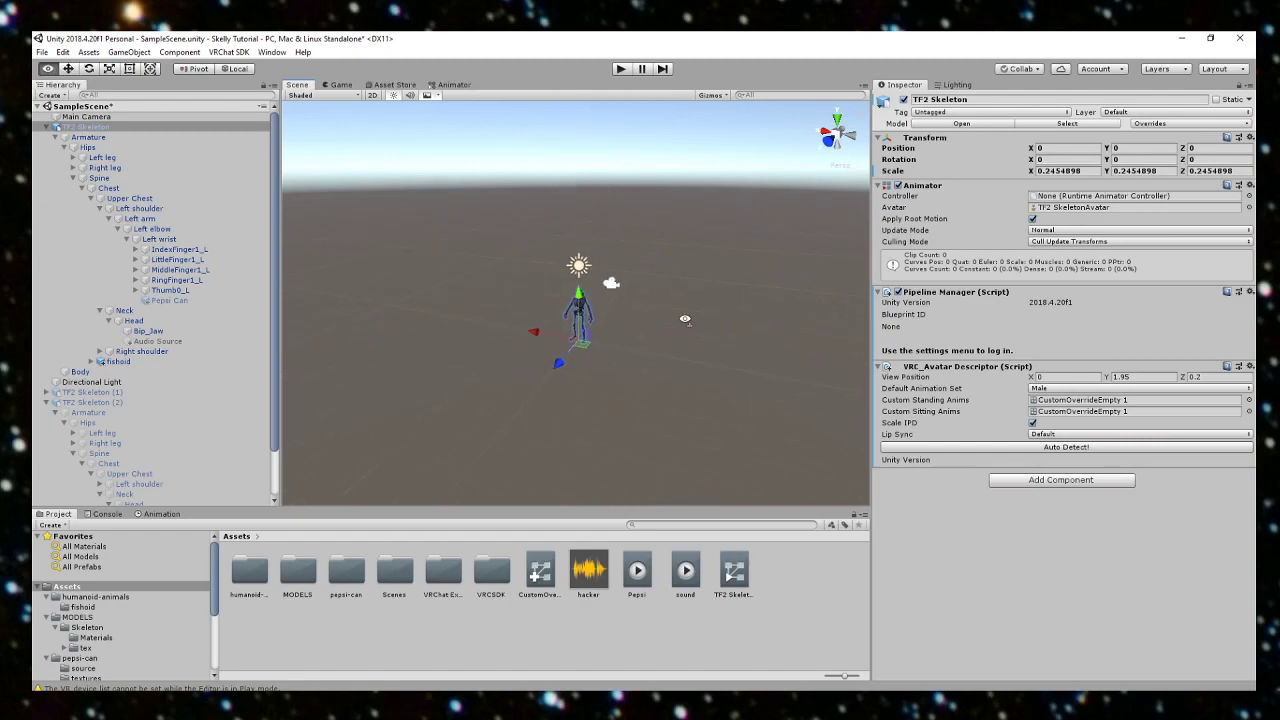
{"action": "scroll", "coordinate": [660, 330], "scroll_direction": "up", "scroll_amount": 4}
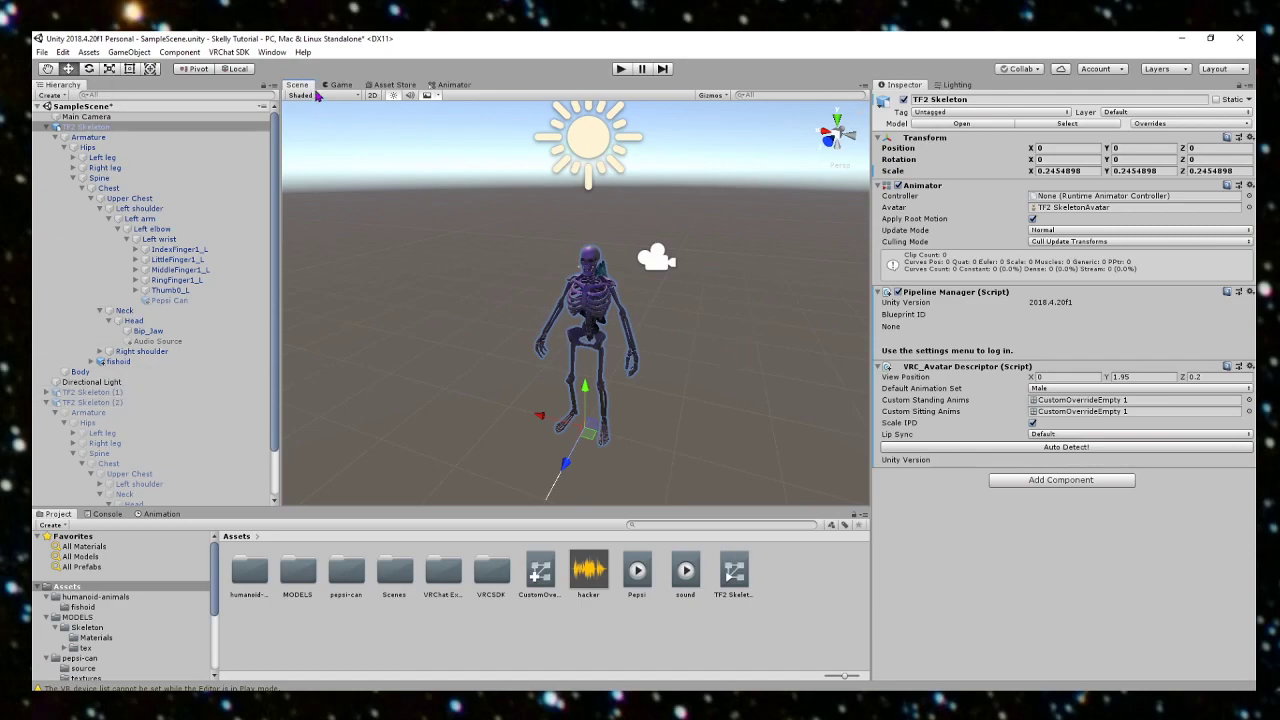
Step: Open the VRChat SDK builder for TF2 Skeleton and auto-fix its Streaming Mip Maps and Legacy Blendshape Normals errors
{"action": "left_click", "coordinate": [230, 52]}
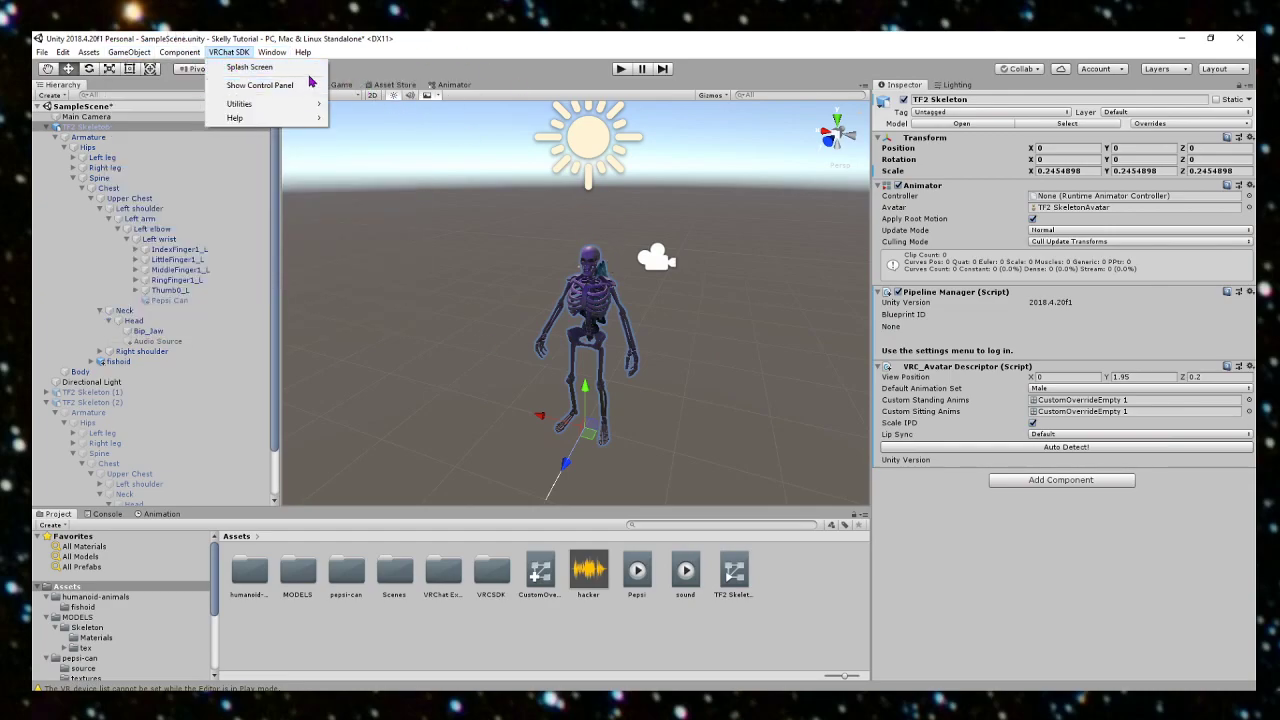
{"action": "left_click", "coordinate": [255, 88]}
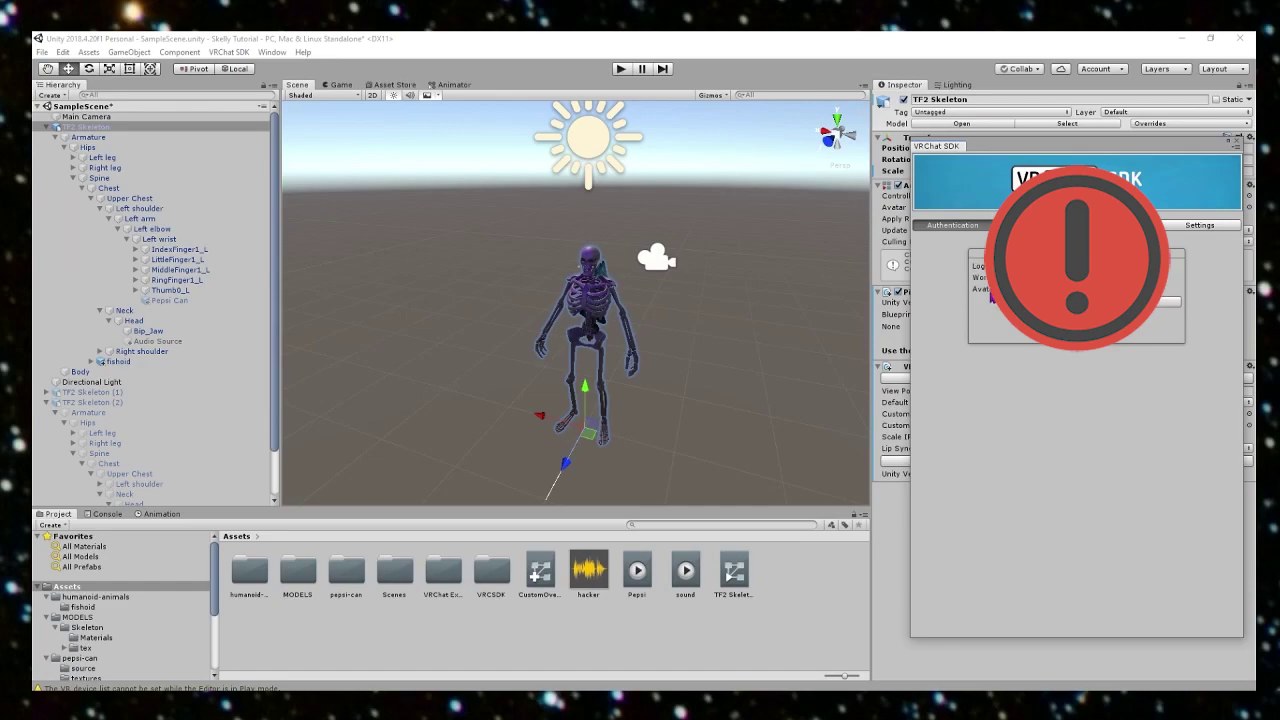
{"action": "left_click", "coordinate": [1020, 228]}
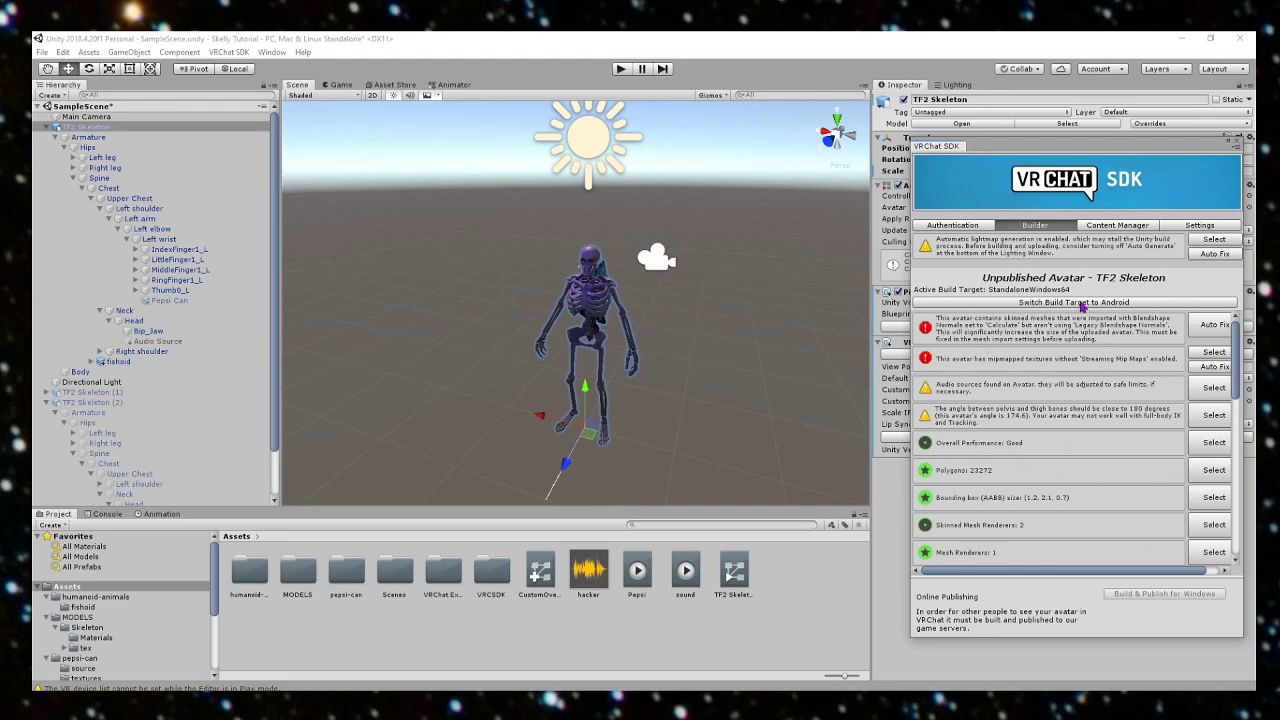
{"action": "left_click", "coordinate": [1201, 368]}
{"action": "left_click", "coordinate": [1208, 332]}
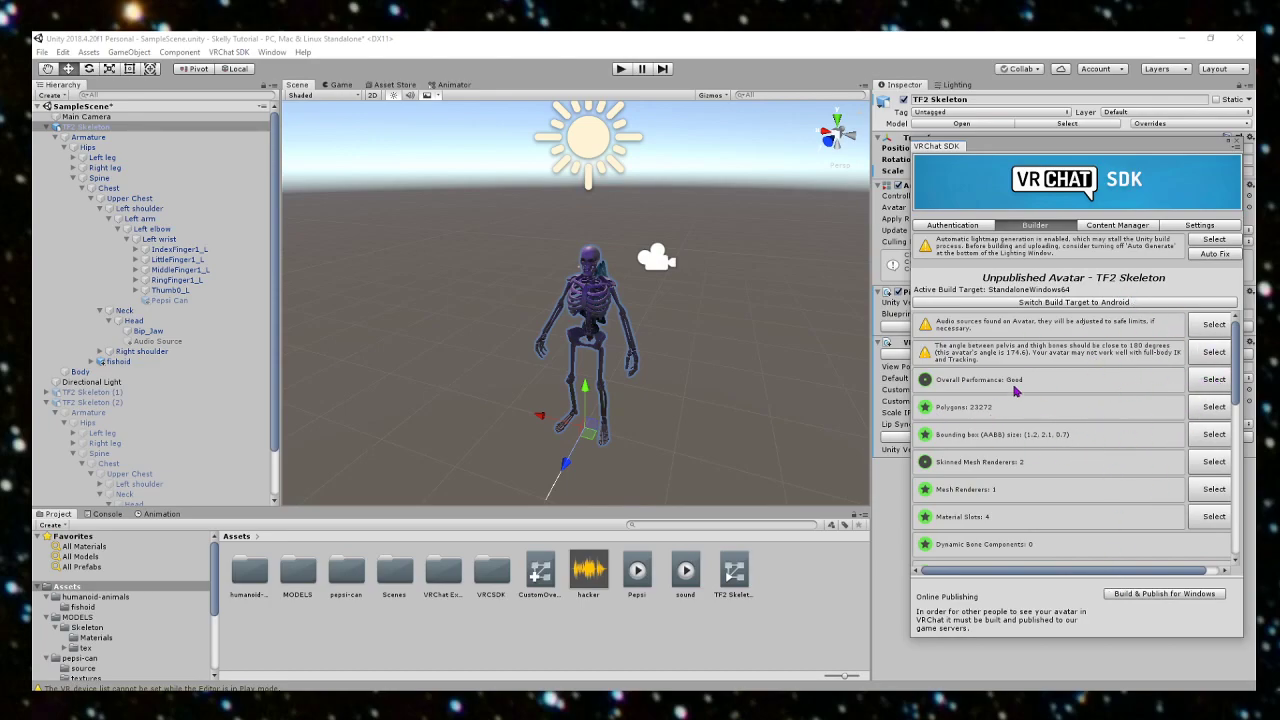
Step: Open the lighting settings from the lightmap warning, and build and publish the avatar for Windows
{"action": "left_click", "coordinate": [1216, 241]}
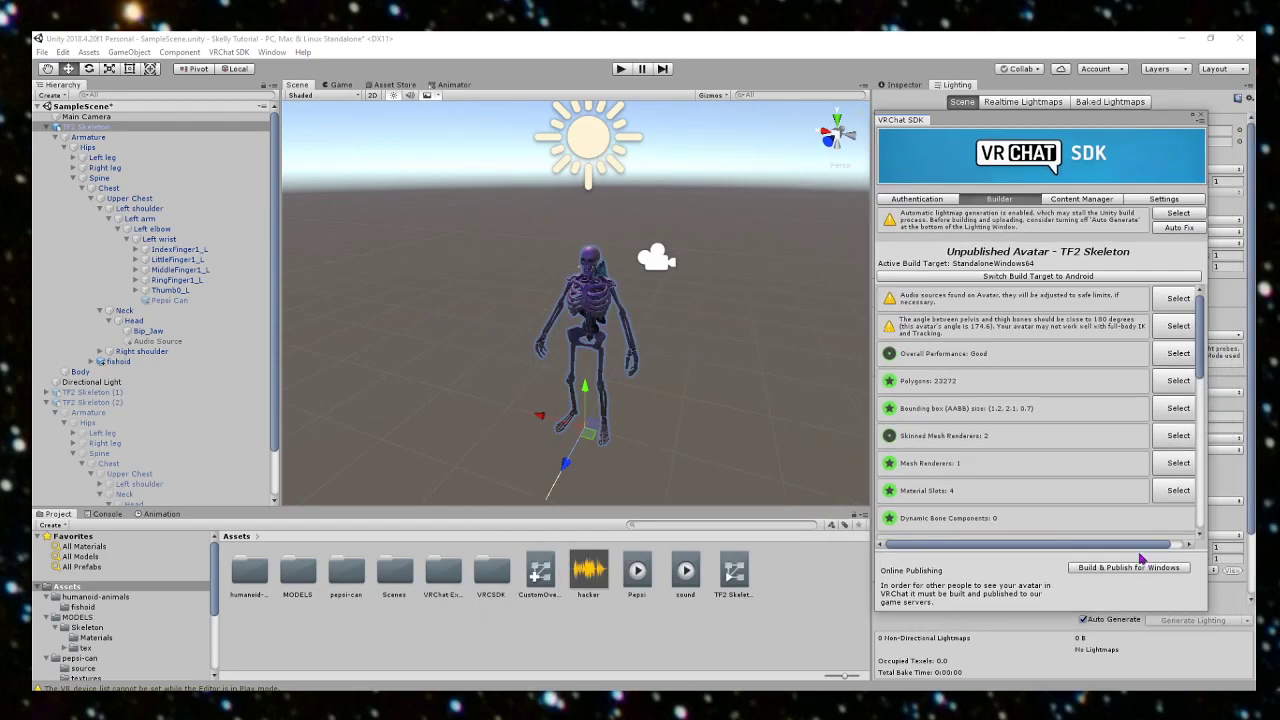
{"action": "left_click", "coordinate": [1121, 568]}
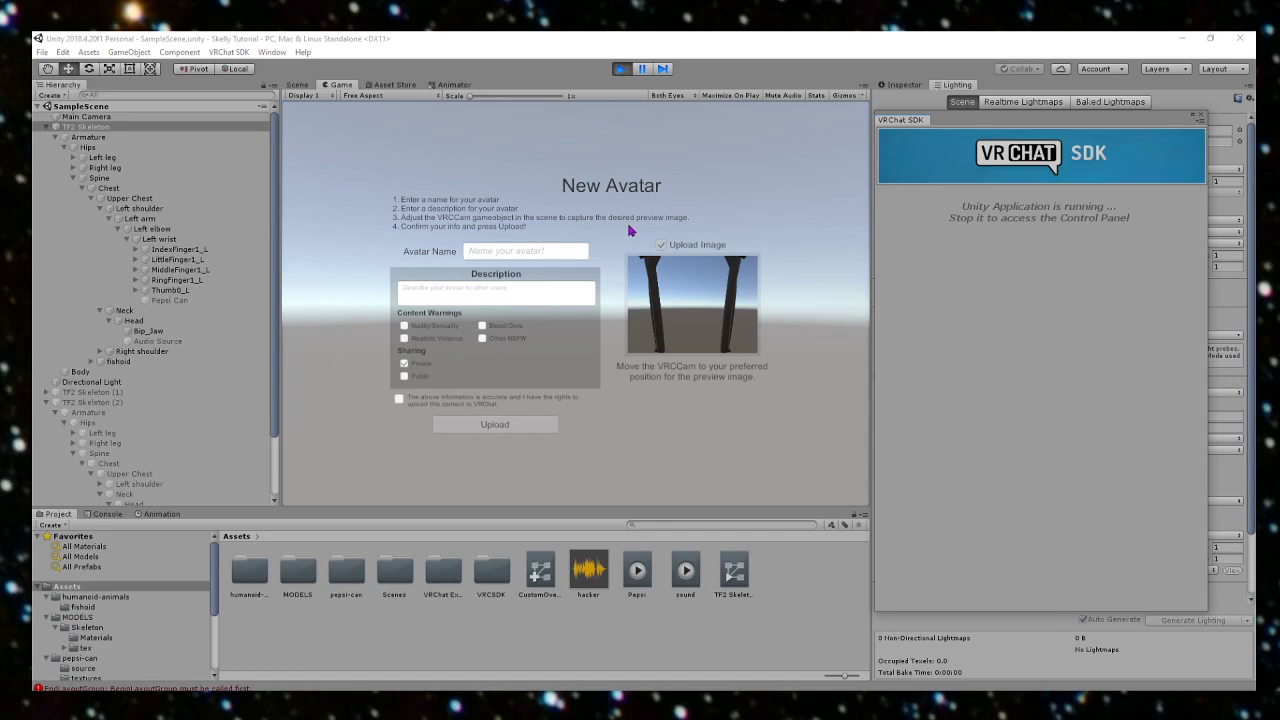
Step: Move VRCCam in the scene to frame the skeleton's head and chest for the avatar preview image
{"action": "left_click", "coordinate": [300, 86]}
{"action": "scroll", "coordinate": [640, 342], "scroll_direction": "down", "scroll_amount": 5}
{"action": "right_click_drag", "start_coordinate": [640, 342], "coordinate": [466, 349]}
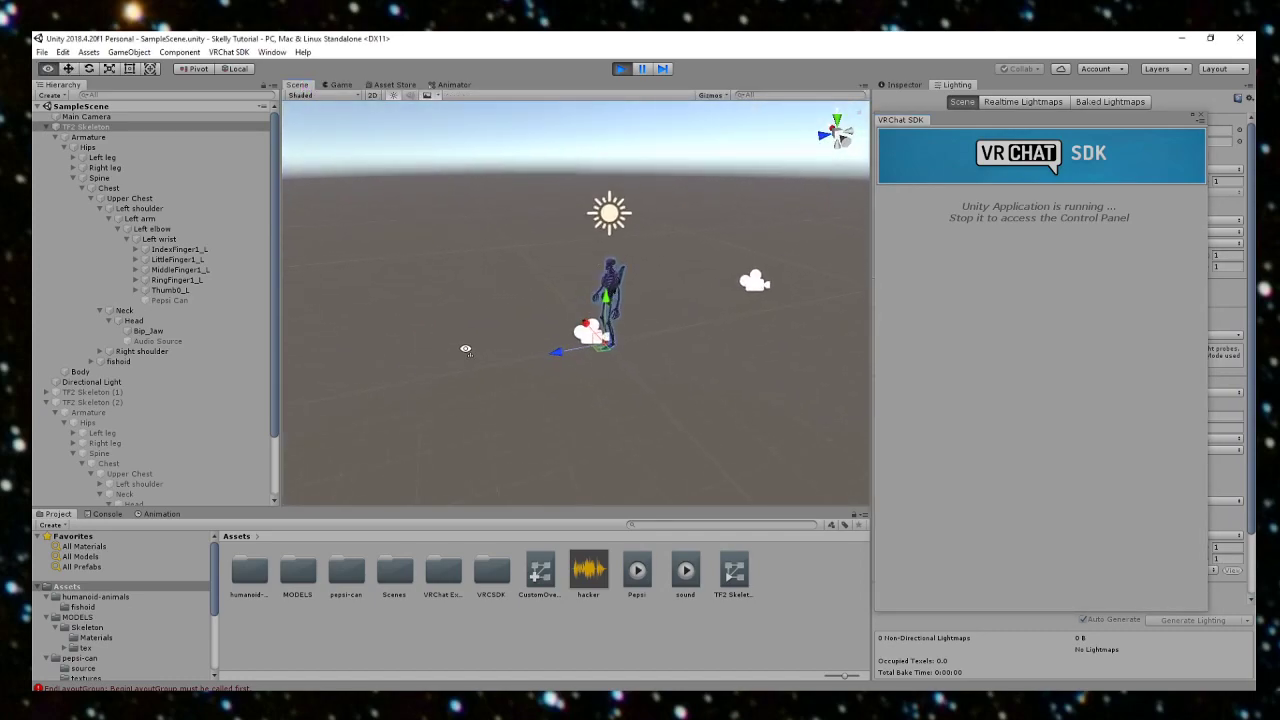
{"action": "scroll", "coordinate": [465, 349], "scroll_direction": "up", "scroll_amount": 5}
{"action": "left_click", "coordinate": [600, 350]}
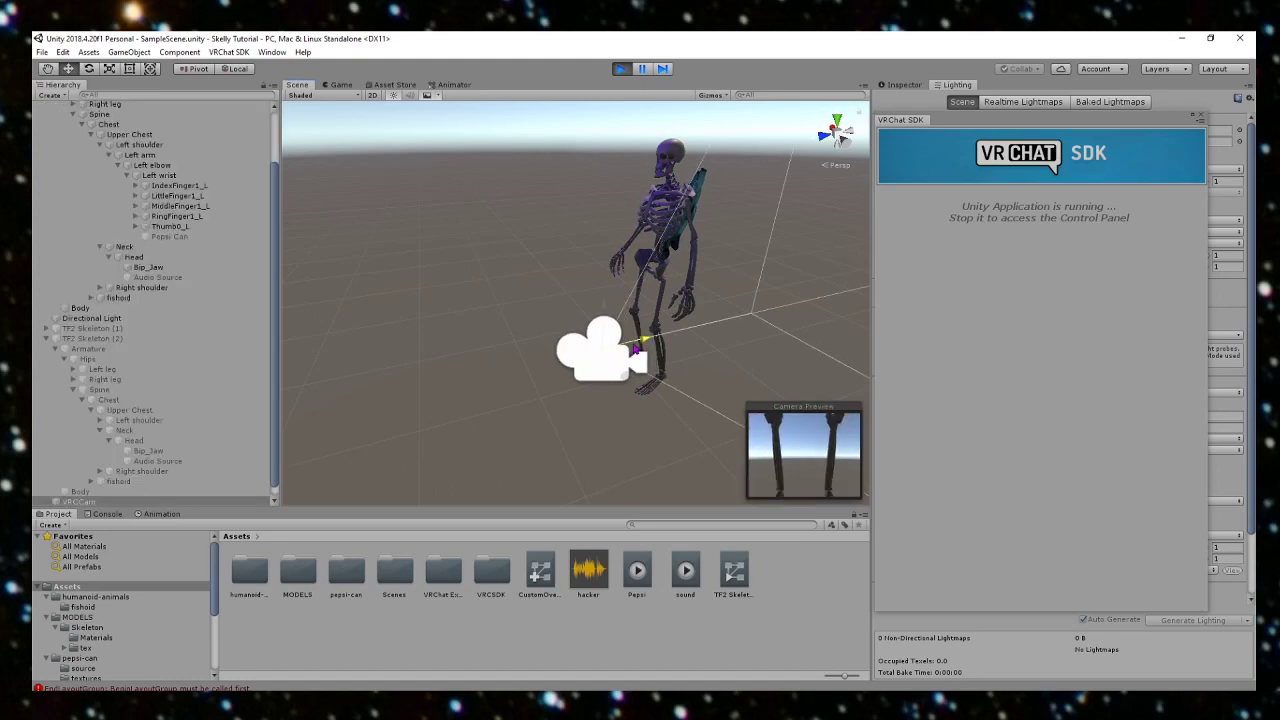
{"action": "left_click_drag", "start_coordinate": [586, 314], "coordinate": [642, 230]}
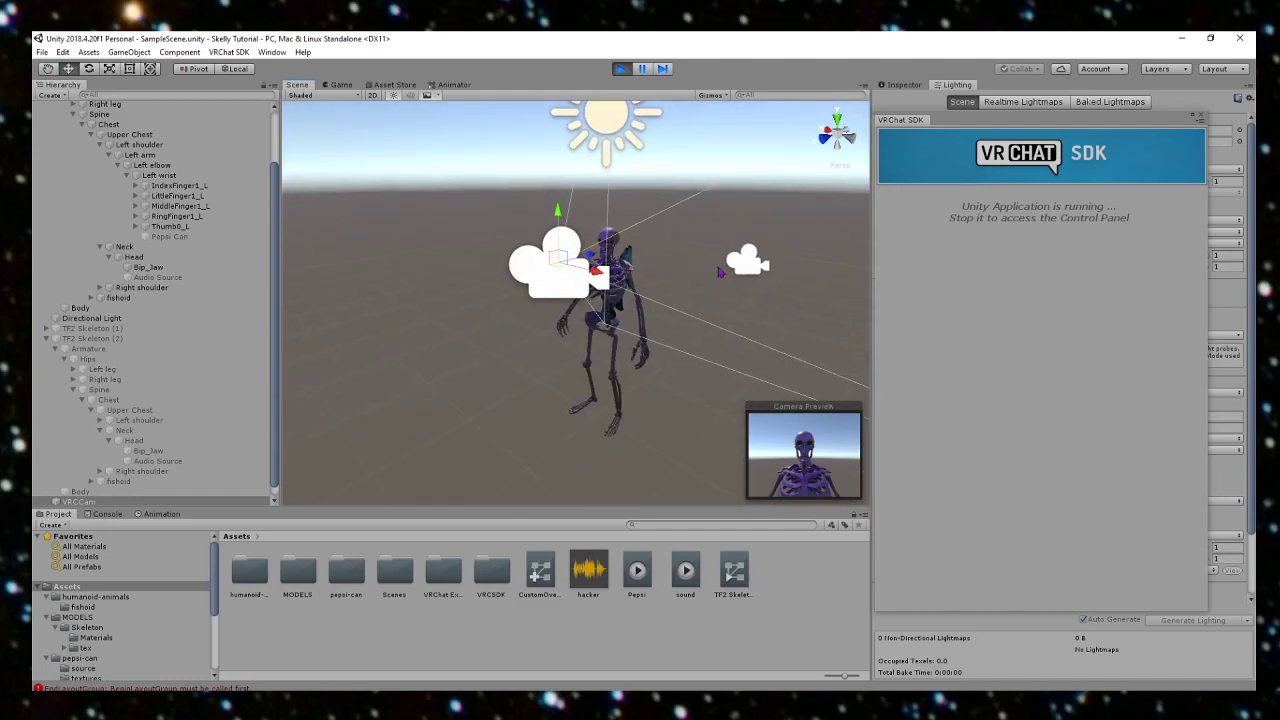
{"action": "scroll", "coordinate": [374, 227], "scroll_direction": "up", "scroll_amount": 3}
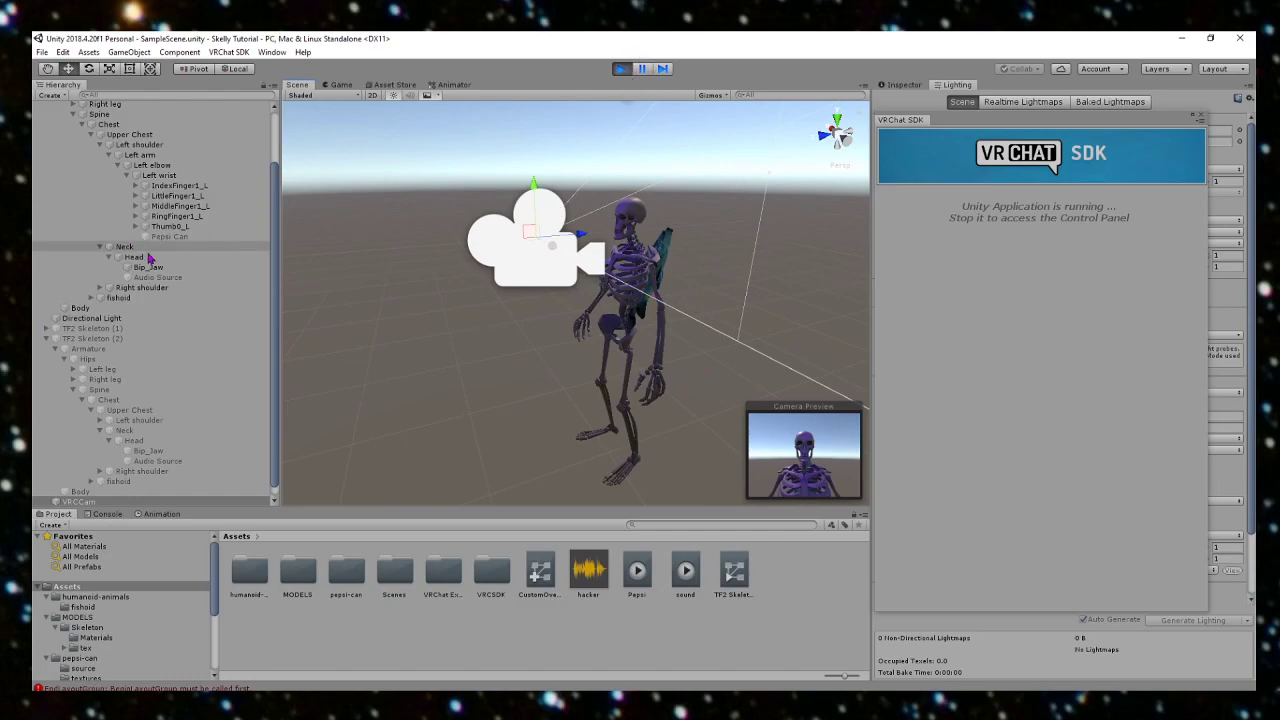
Step: Rotate the skeleton's left arm joints to raise the arm forward and bend the hand upward at the wrist
{"action": "scroll", "coordinate": [150, 230], "scroll_direction": "up", "scroll_amount": 3}
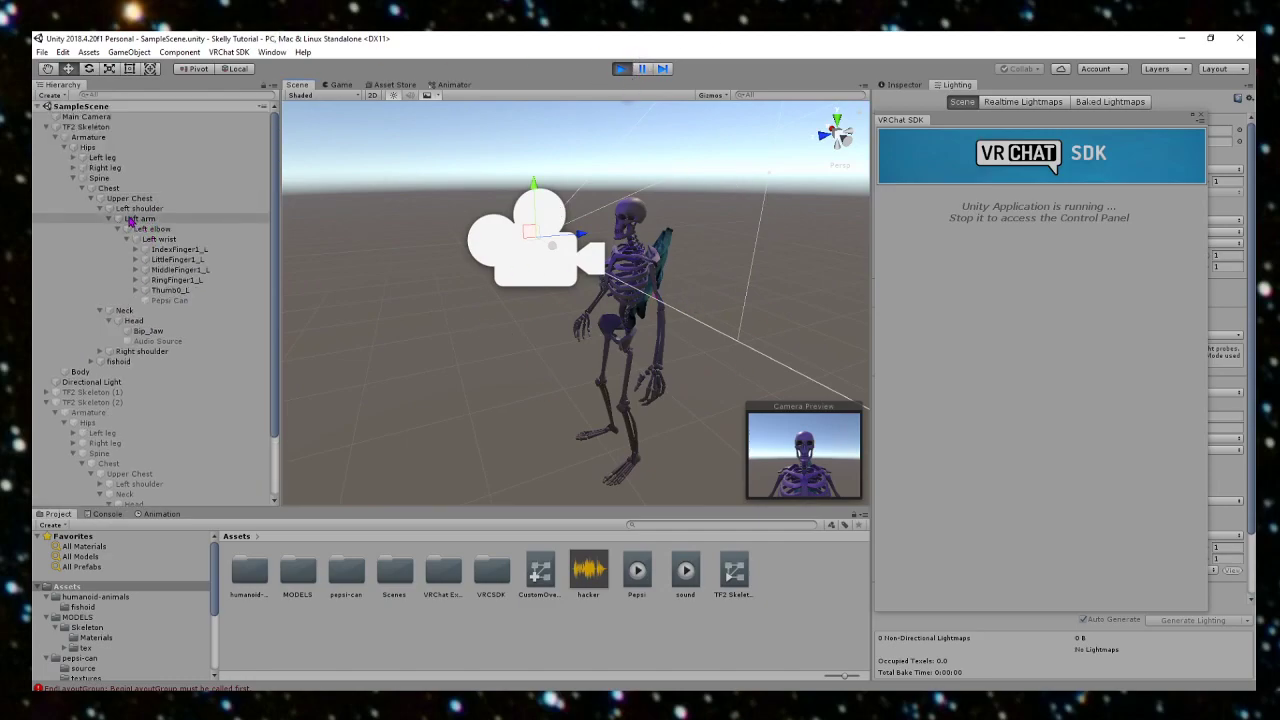
{"action": "left_click", "coordinate": [140, 208]}
{"action": "left_click", "coordinate": [88, 69]}
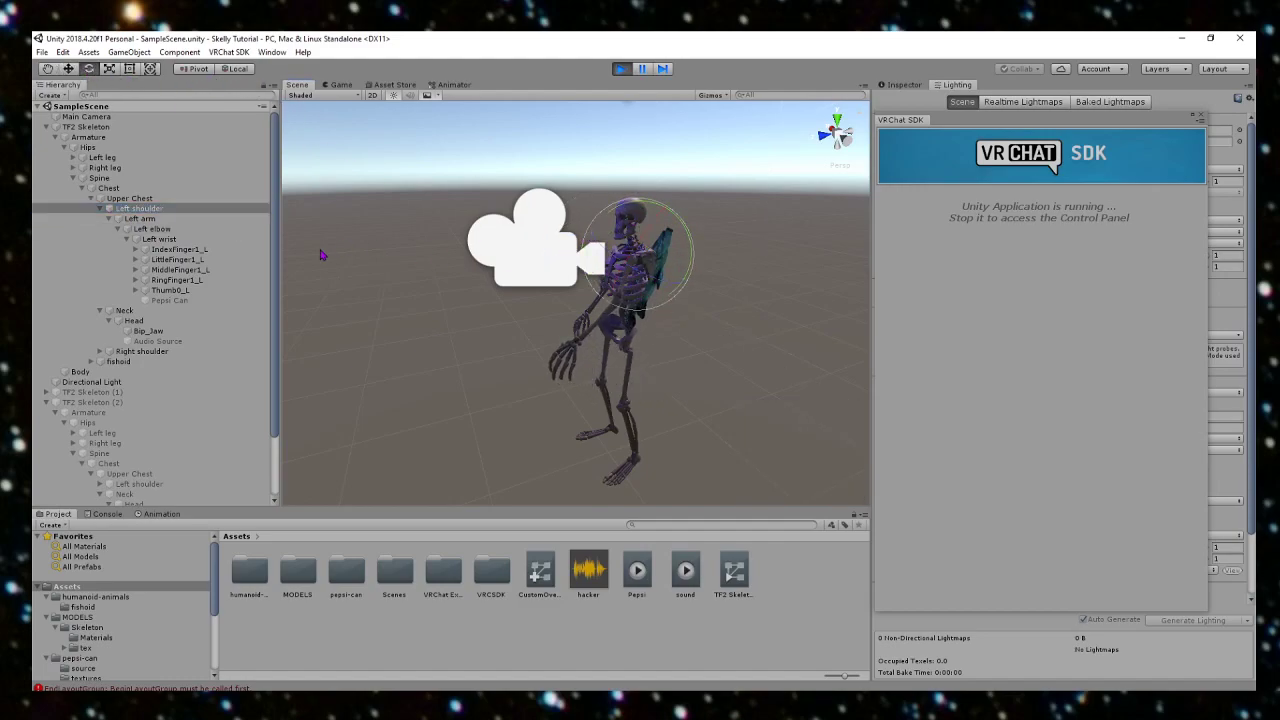
{"action": "left_click", "coordinate": [140, 218]}
{"action": "left_click_drag", "start_coordinate": [612, 252], "coordinate": [623, 156]}
{"action": "left_click", "coordinate": [155, 229]}
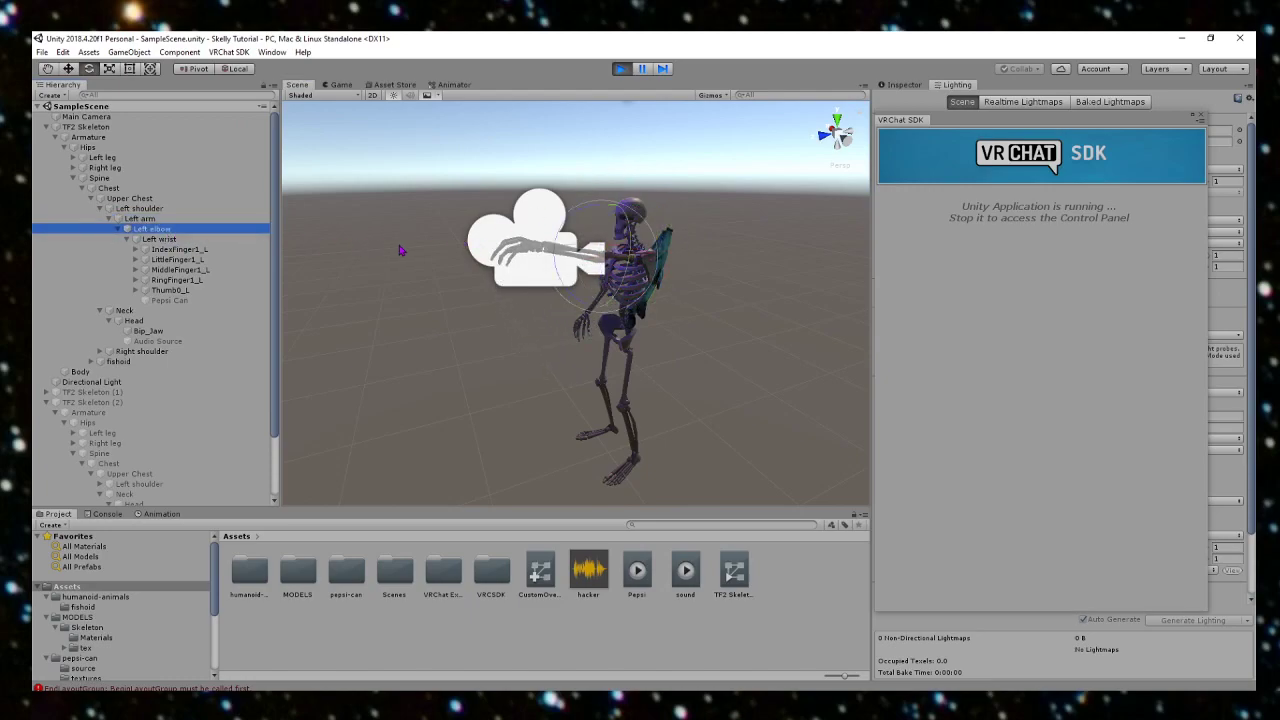
{"action": "left_click", "coordinate": [172, 240]}
{"action": "left_click_drag", "start_coordinate": [497, 232], "coordinate": [606, 183]}
Step: Rotate the left hand's index, little, middle and ring fingers and the thumb into a spread pose
{"action": "left_click", "coordinate": [177, 249]}
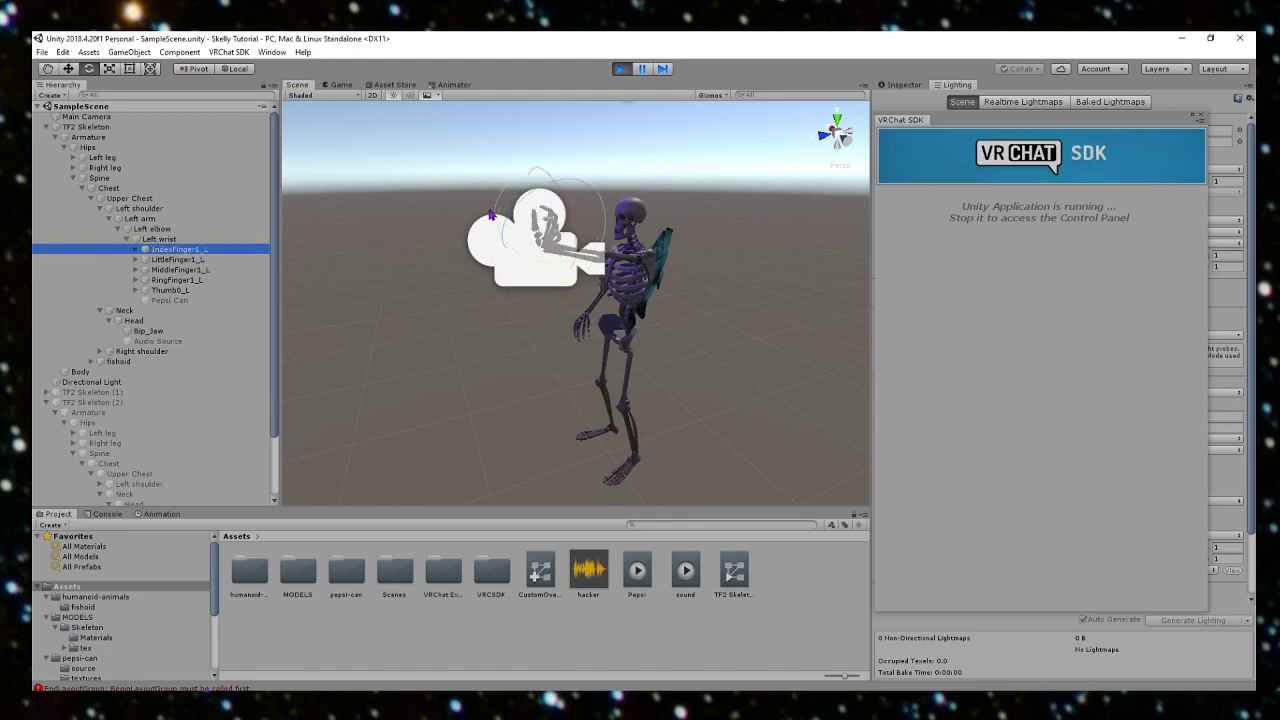
{"action": "left_click", "coordinate": [246, 259]}
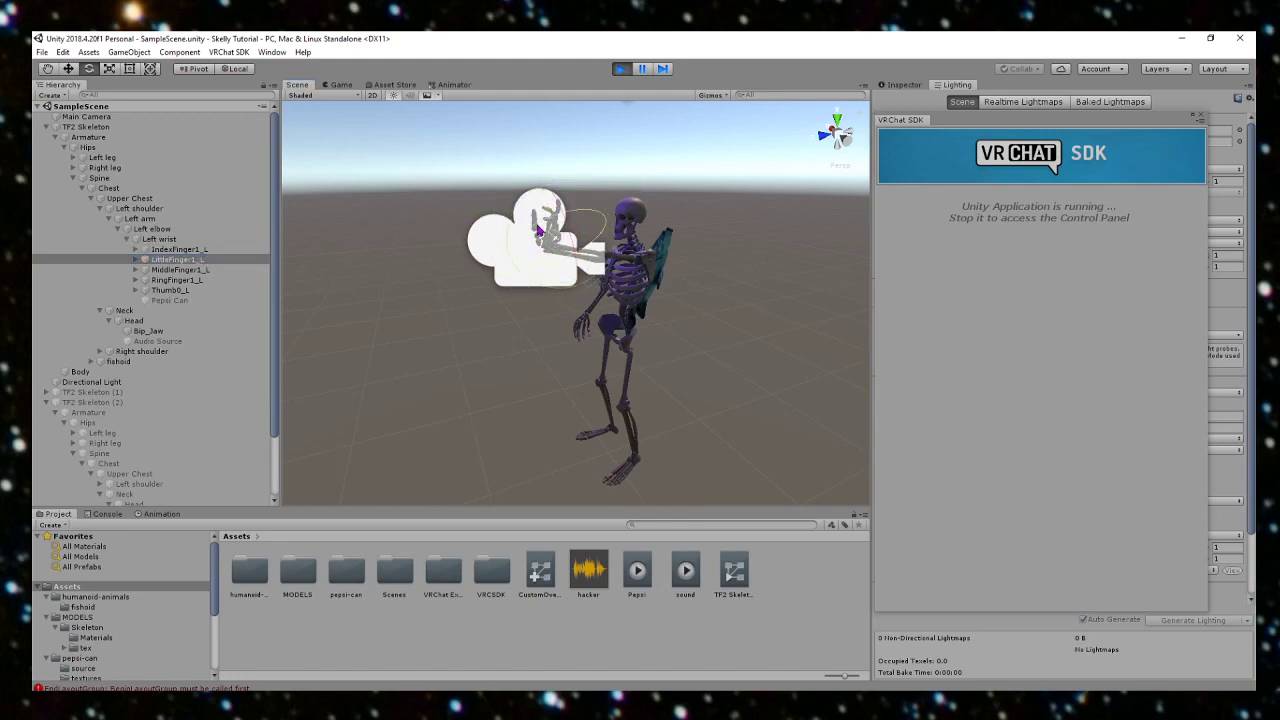
{"action": "left_click", "coordinate": [226, 269]}
{"action": "left_click", "coordinate": [557, 200]}
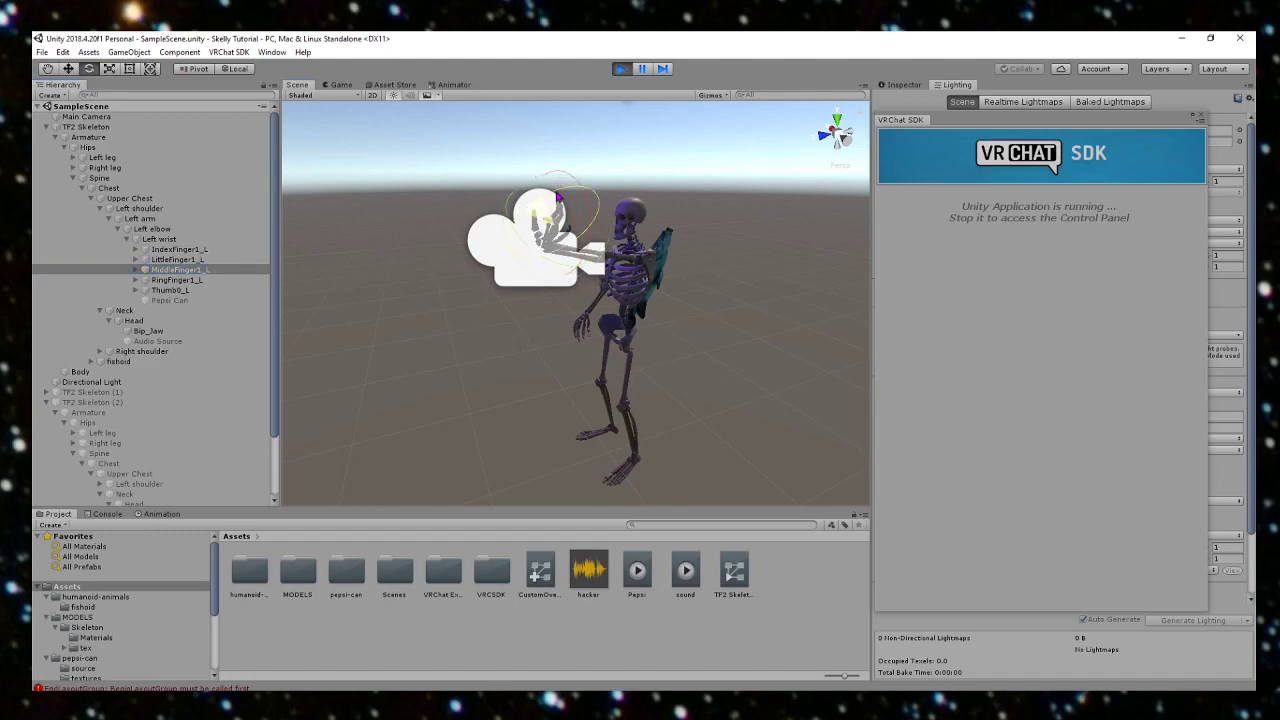
{"action": "left_click", "coordinate": [190, 280]}
{"action": "left_click", "coordinate": [566, 197]}
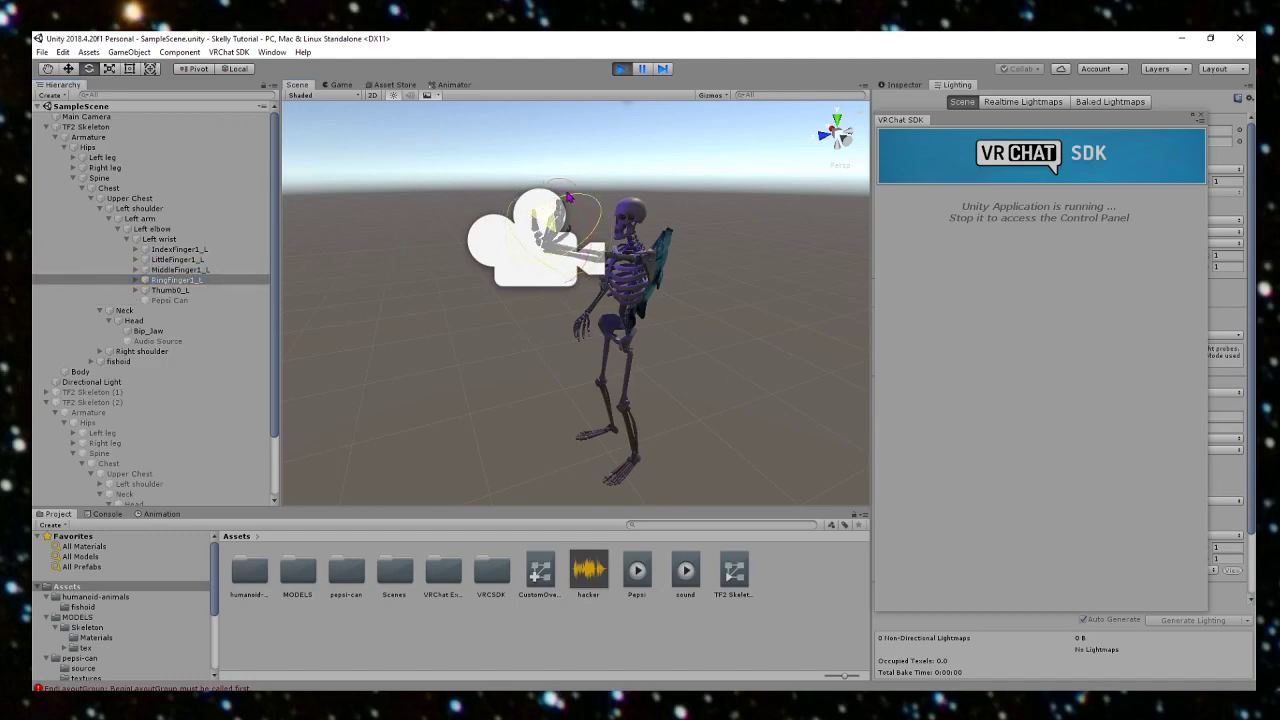
{"action": "left_click", "coordinate": [172, 290]}
{"action": "left_click", "coordinate": [492, 218]}
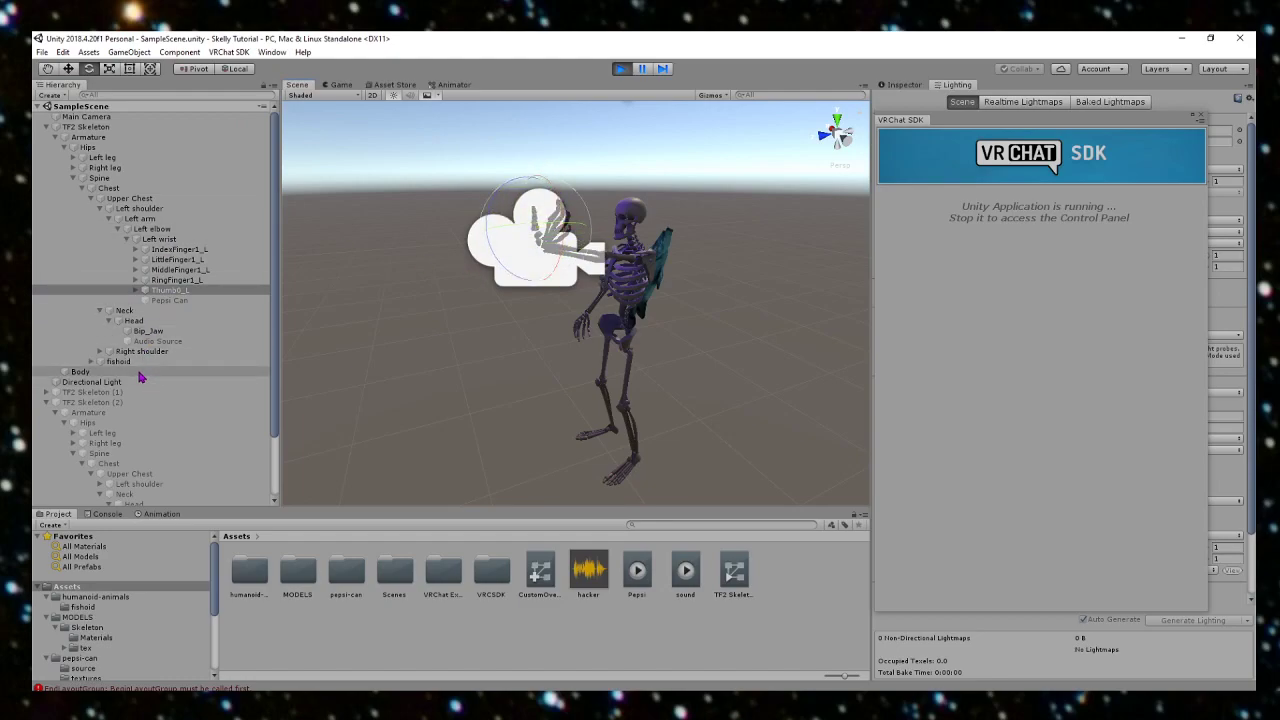
Step: Reposition VRCCam so the preview frames both the skeleton's upper body and its raised left hand
{"action": "scroll", "coordinate": [140, 377], "scroll_direction": "down", "scroll_amount": 3}
{"action": "left_click", "coordinate": [130, 490]}
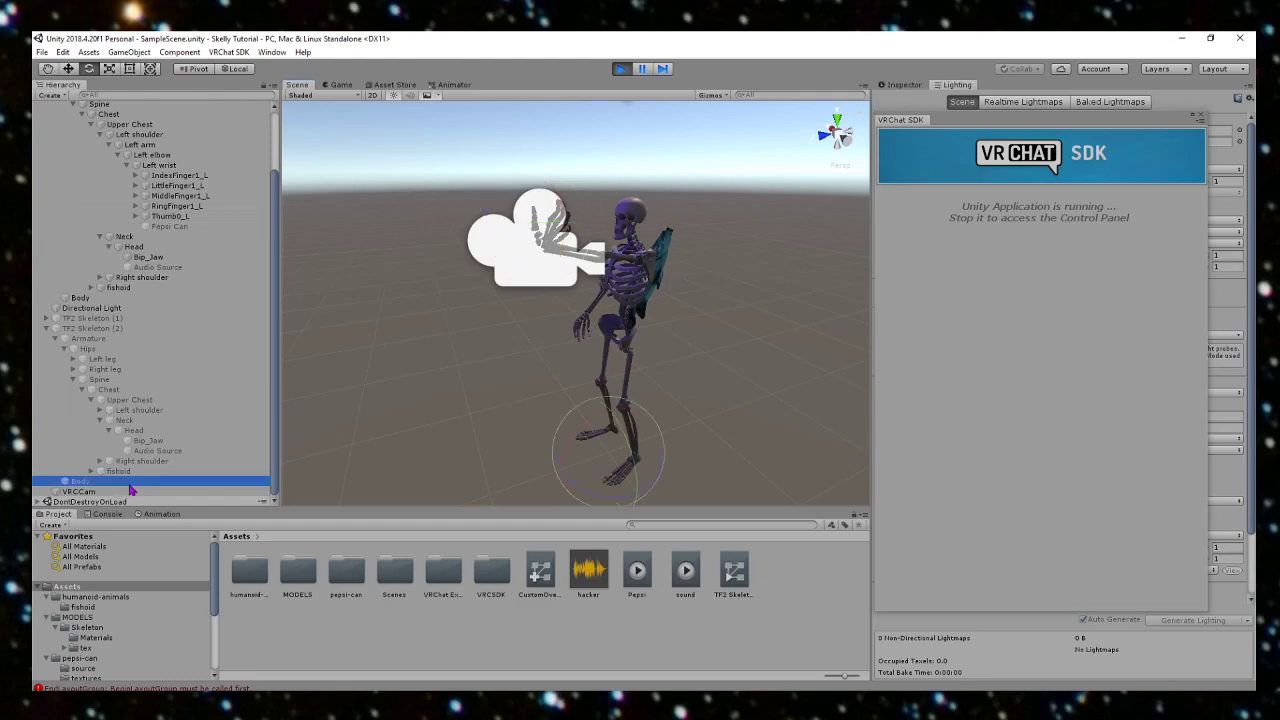
{"action": "left_click", "coordinate": [68, 68]}
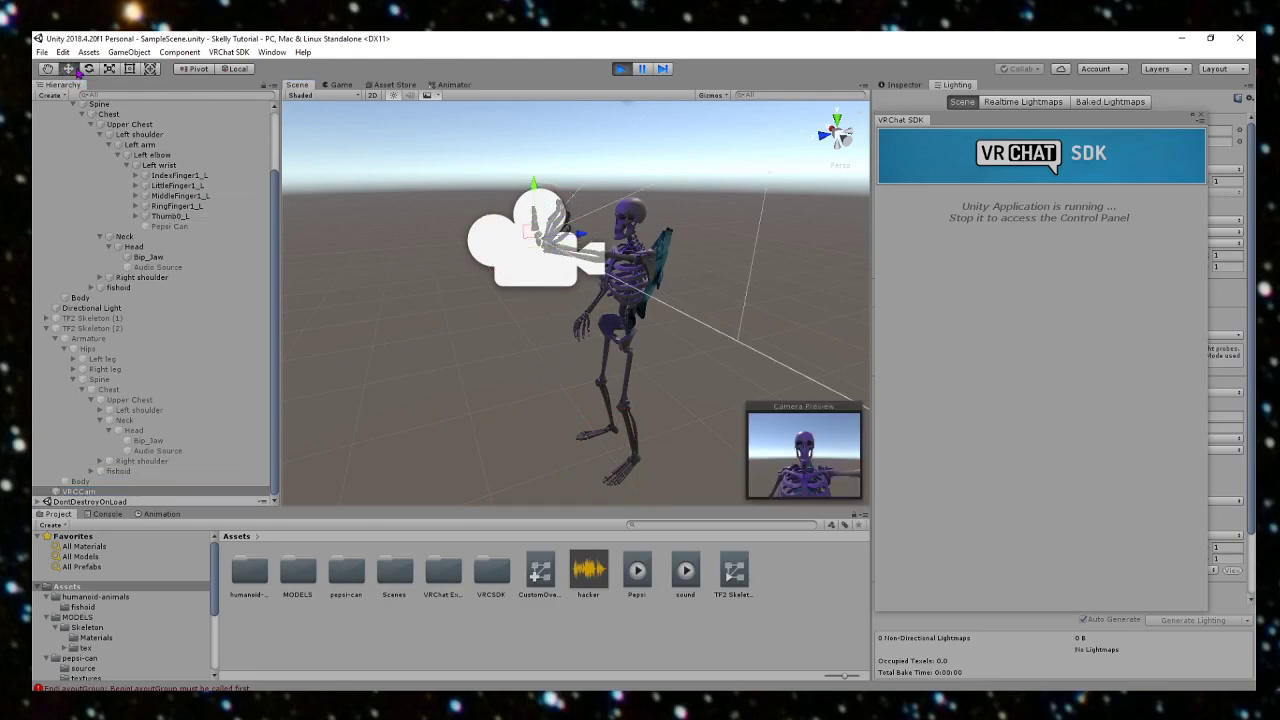
{"action": "left_click_drag", "start_coordinate": [586, 233], "coordinate": [699, 286]}
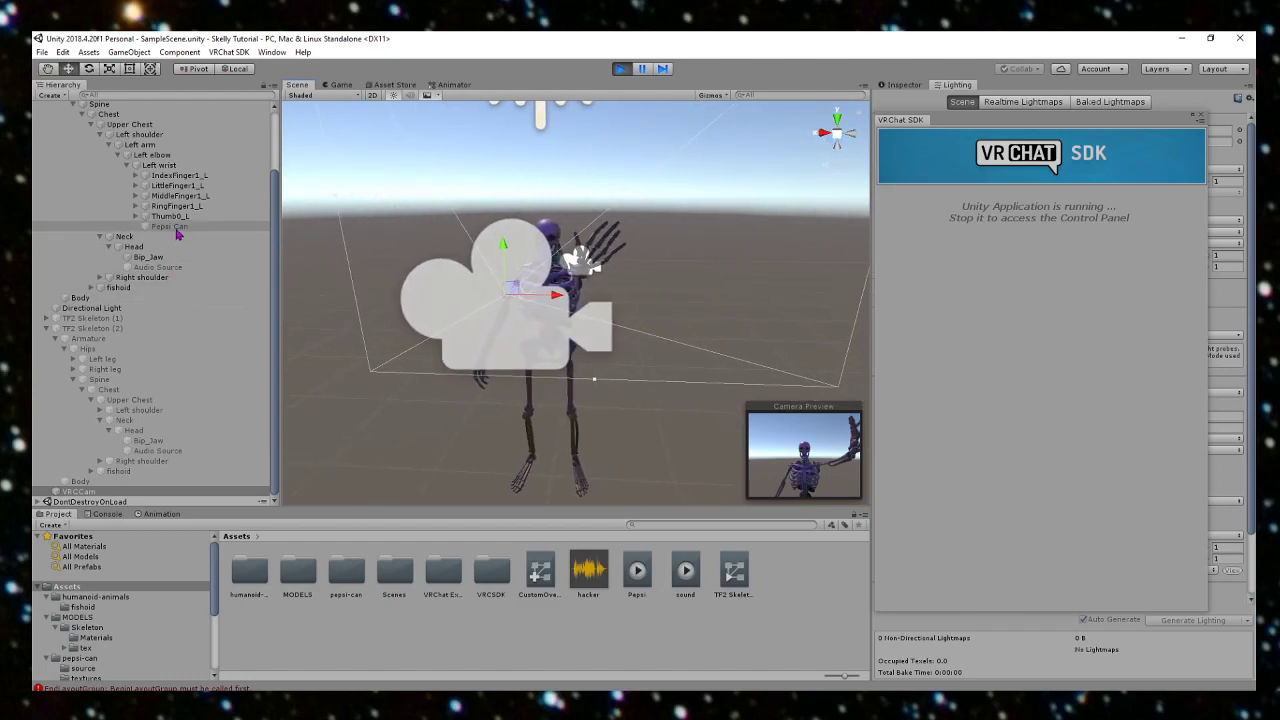
Step: Rotate the left shoulder to swing the raised hand inward, toward the front of the camera
{"action": "left_click", "coordinate": [168, 134]}
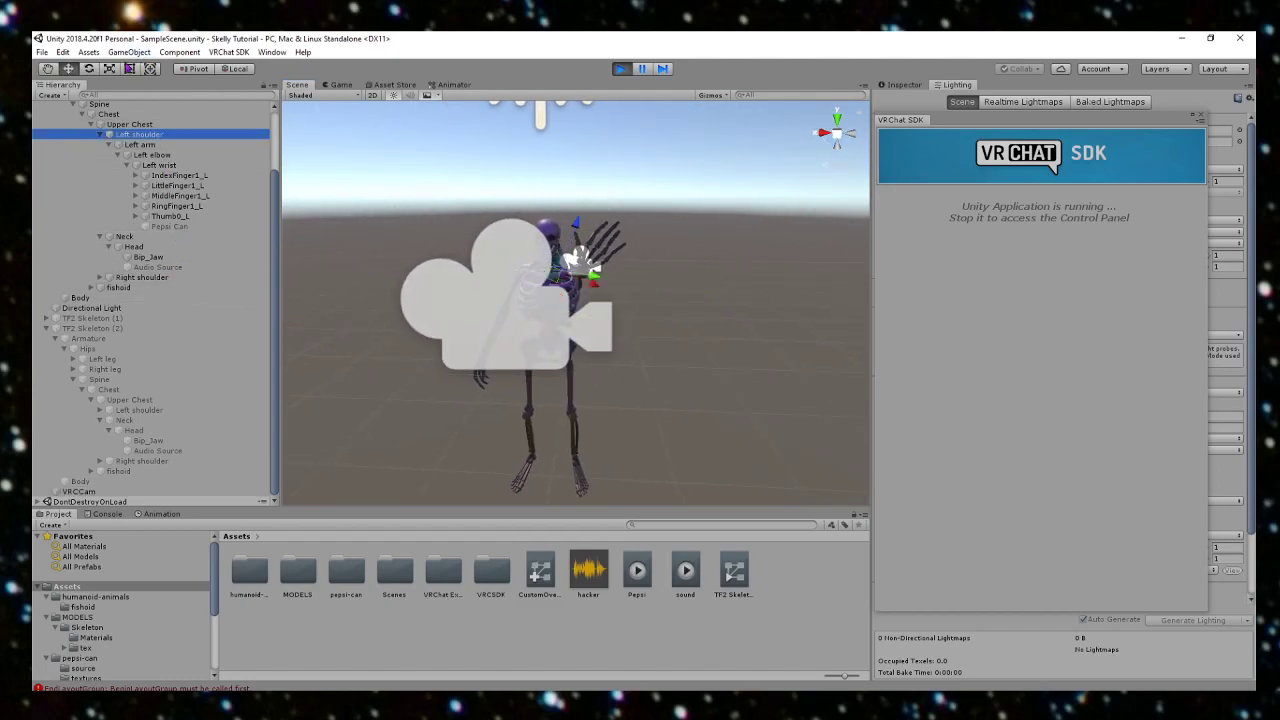
{"action": "key", "text": "e"}
{"action": "left_click_drag", "start_coordinate": [555, 227], "coordinate": [523, 247]}
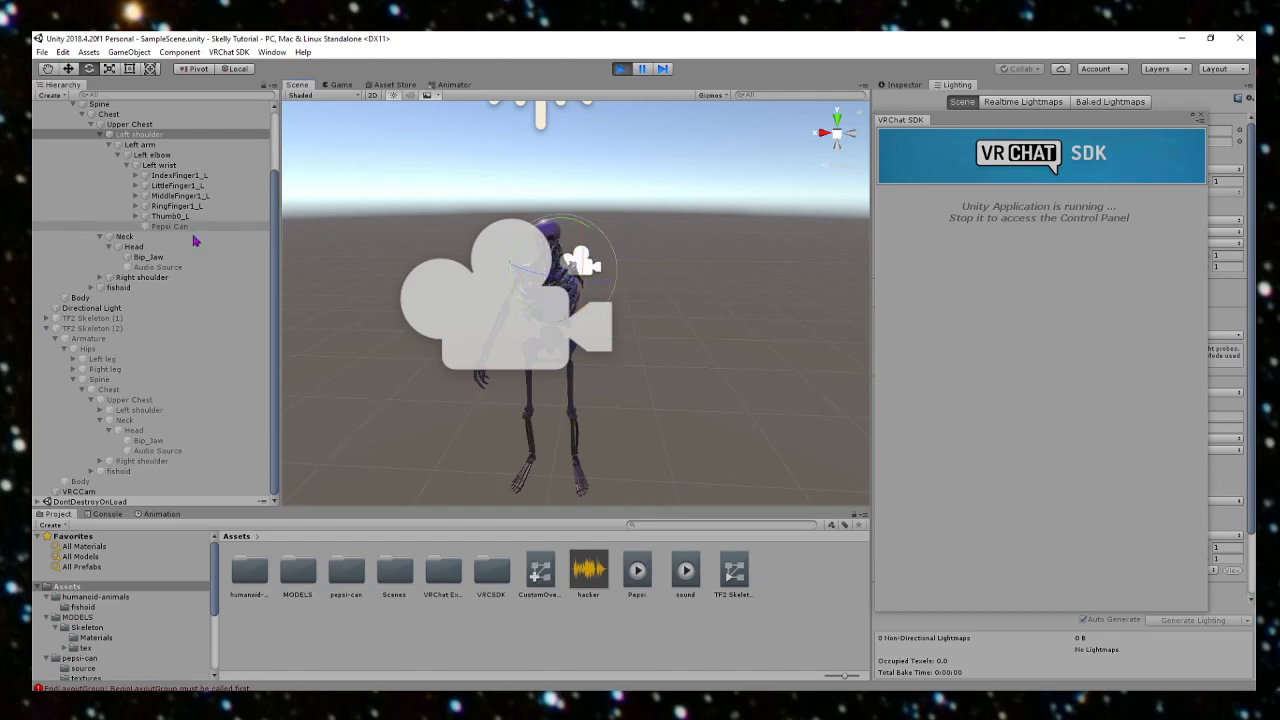
Step: Adjust VRCCam for a close-up of the skull with the raised hand in the foreground
{"action": "left_click", "coordinate": [172, 492]}
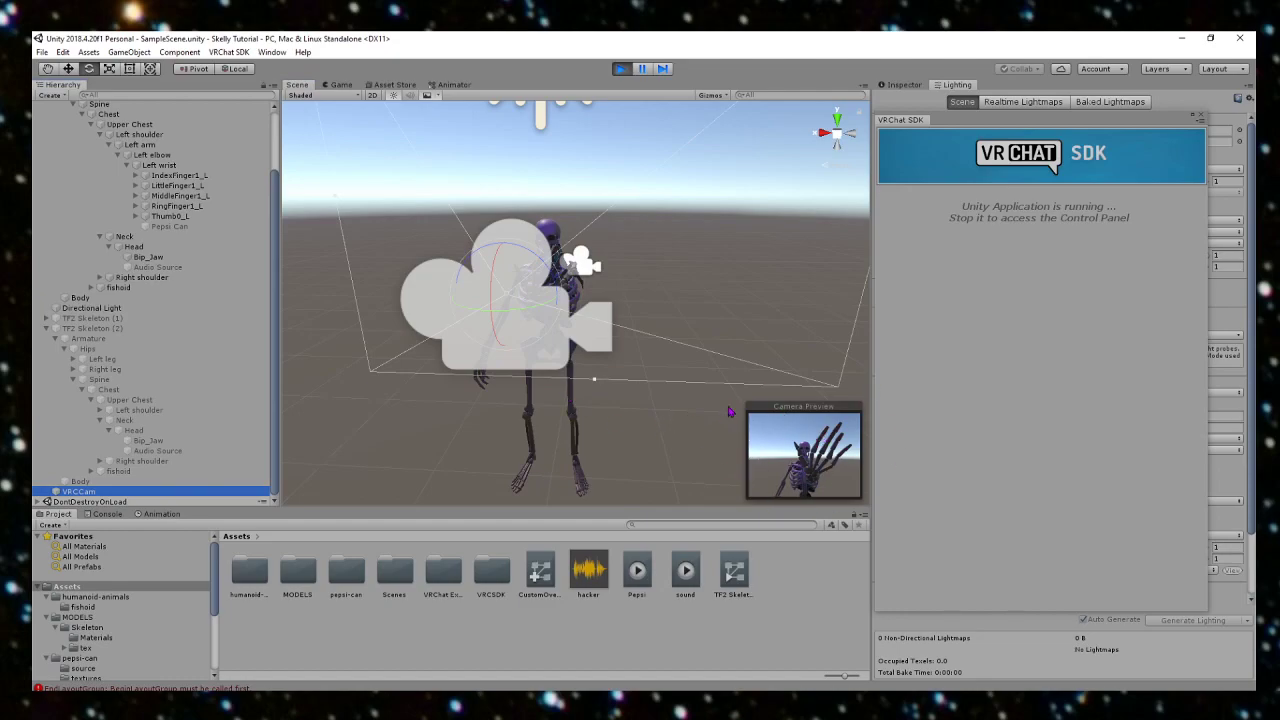
{"action": "scroll", "coordinate": [690, 405], "scroll_direction": "down", "scroll_amount": 5}
{"action": "left_click_drag", "start_coordinate": [652, 377], "coordinate": [672, 298]}
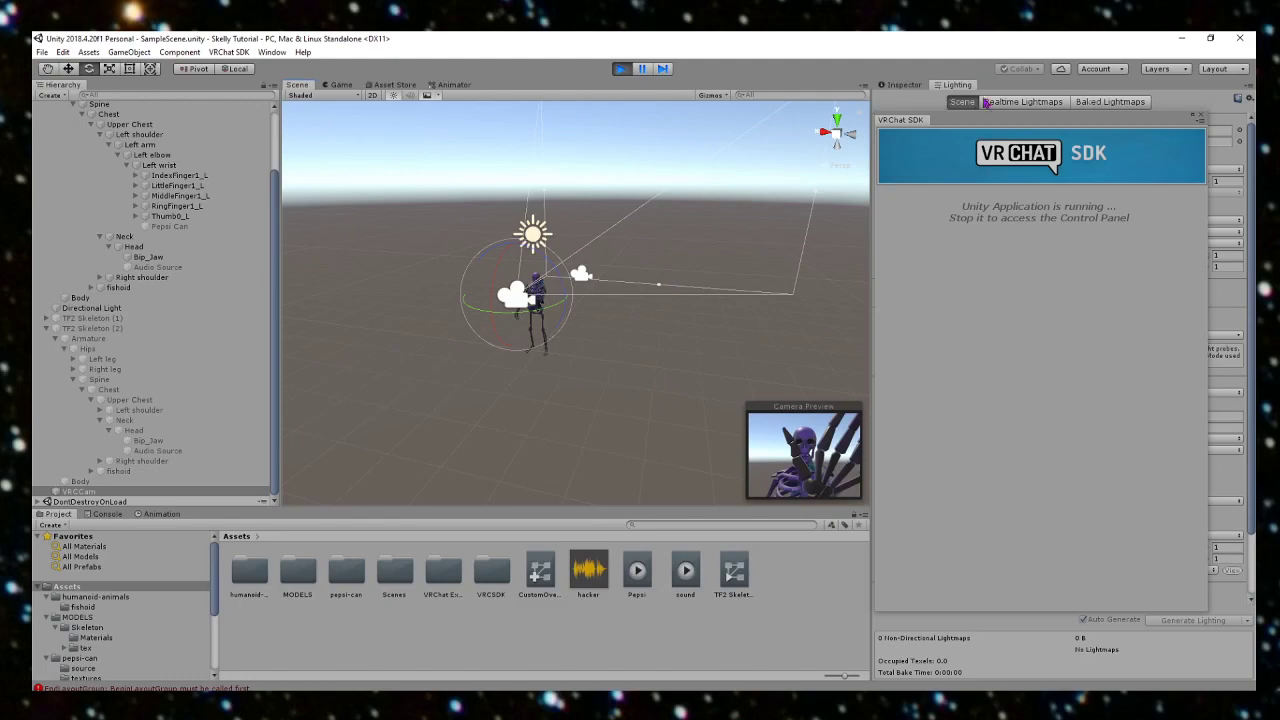
Step: Set VRCCam's clear flags to Solid Color and its background to dark blue 002C6F
{"action": "left_click", "coordinate": [903, 85]}
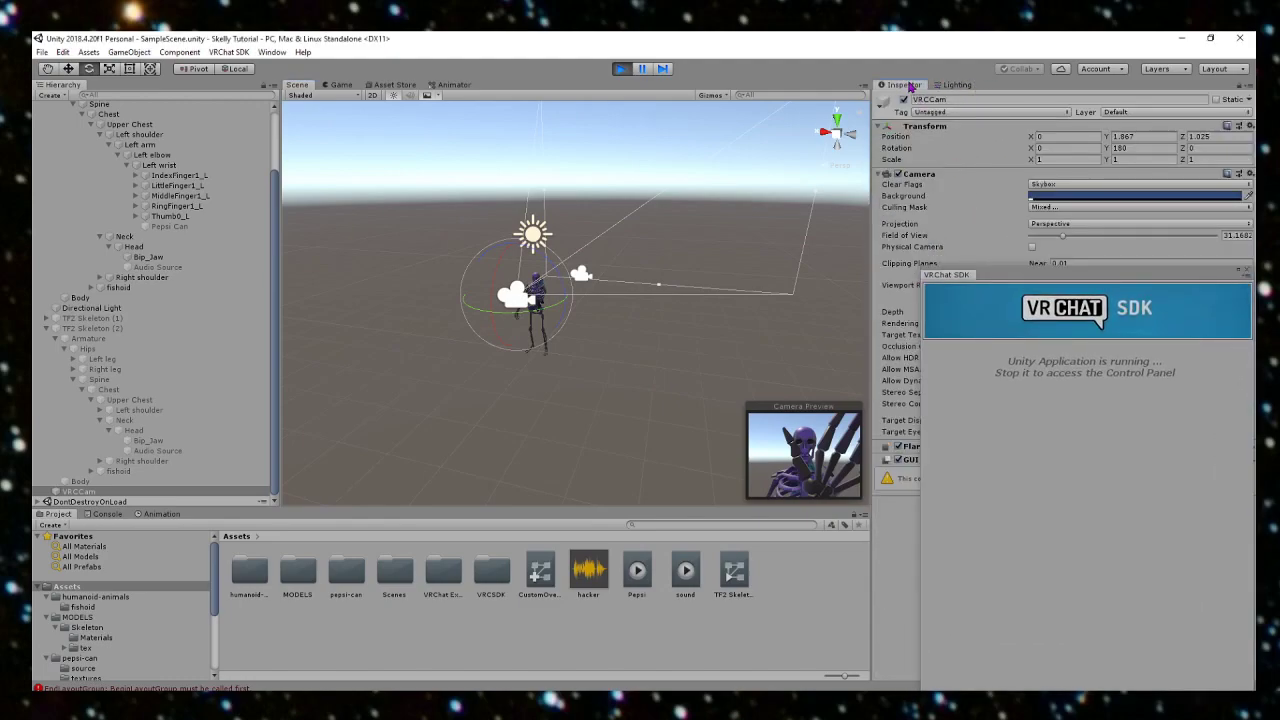
{"action": "left_click_drag", "start_coordinate": [1008, 275], "coordinate": [172, 114]}
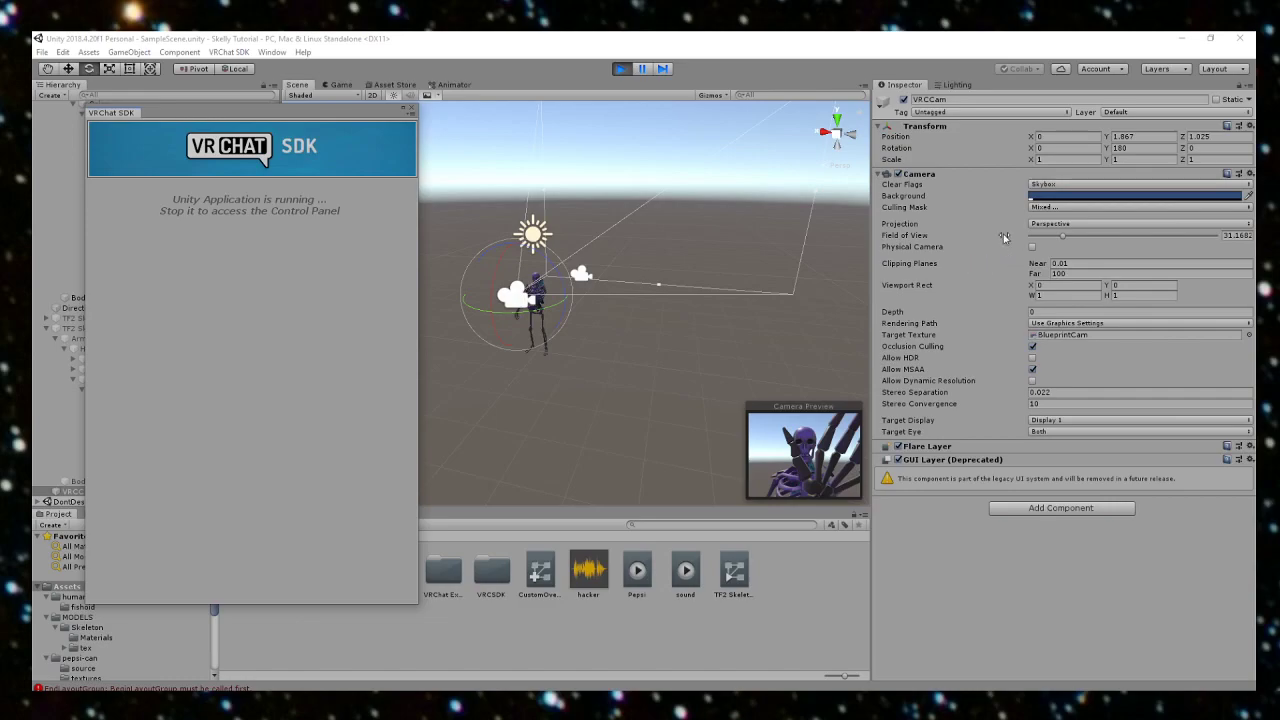
{"action": "left_click", "coordinate": [1055, 183]}
{"action": "left_click", "coordinate": [1066, 213]}
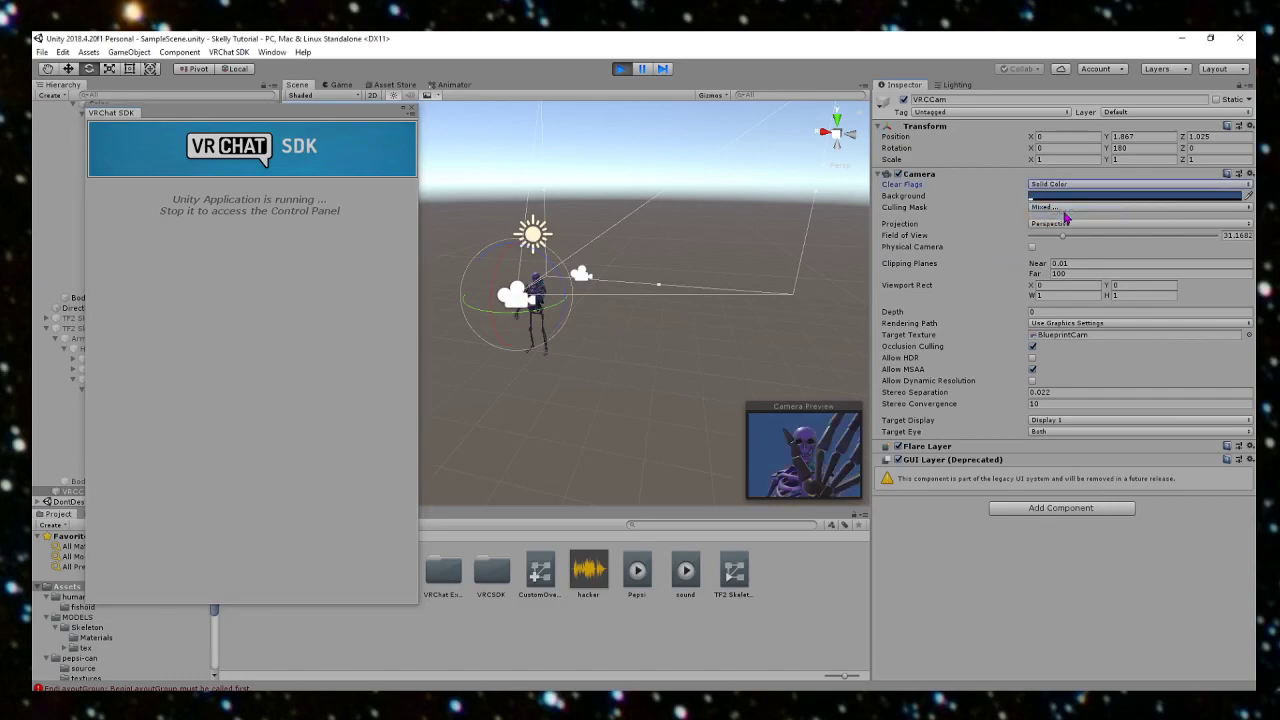
{"action": "left_click", "coordinate": [1069, 197]}
{"action": "mouse_move", "coordinate": [1184, 280]}
{"action": "left_mouse_down"}
{"action": "mouse_move", "coordinate": [1220, 277]}
{"action": "mouse_move", "coordinate": [1150, 298]}
{"action": "mouse_move", "coordinate": [1208, 362]}
{"action": "mouse_move", "coordinate": [1209, 285]}
{"action": "mouse_move", "coordinate": [1193, 322]}
{"action": "mouse_move", "coordinate": [1210, 310]}
{"action": "left_mouse_up"}
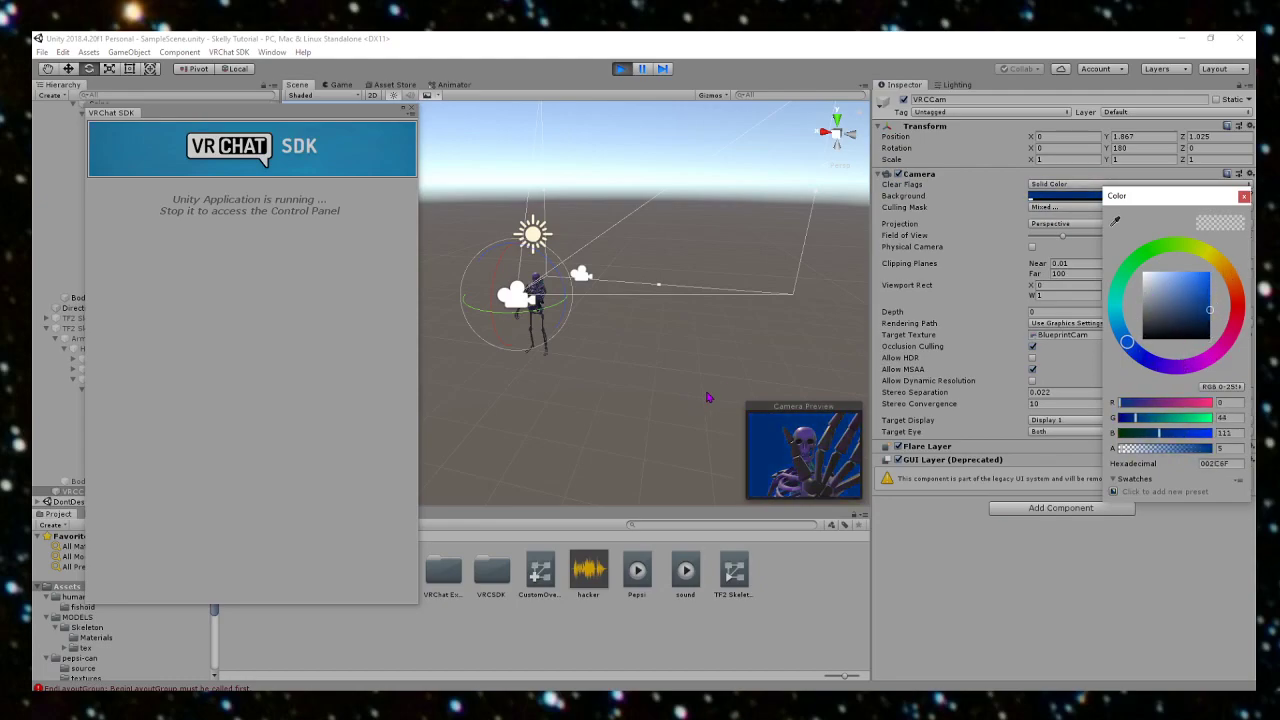
{"action": "left_click", "coordinate": [1243, 196]}
Step: Reduce VRCCam's field of view to 28.7
{"action": "mouse_move", "coordinate": [1066, 241]}
{"action": "left_mouse_down"}
{"action": "mouse_move", "coordinate": [1080, 240]}
{"action": "mouse_move", "coordinate": [1062, 241]}
{"action": "left_mouse_up"}
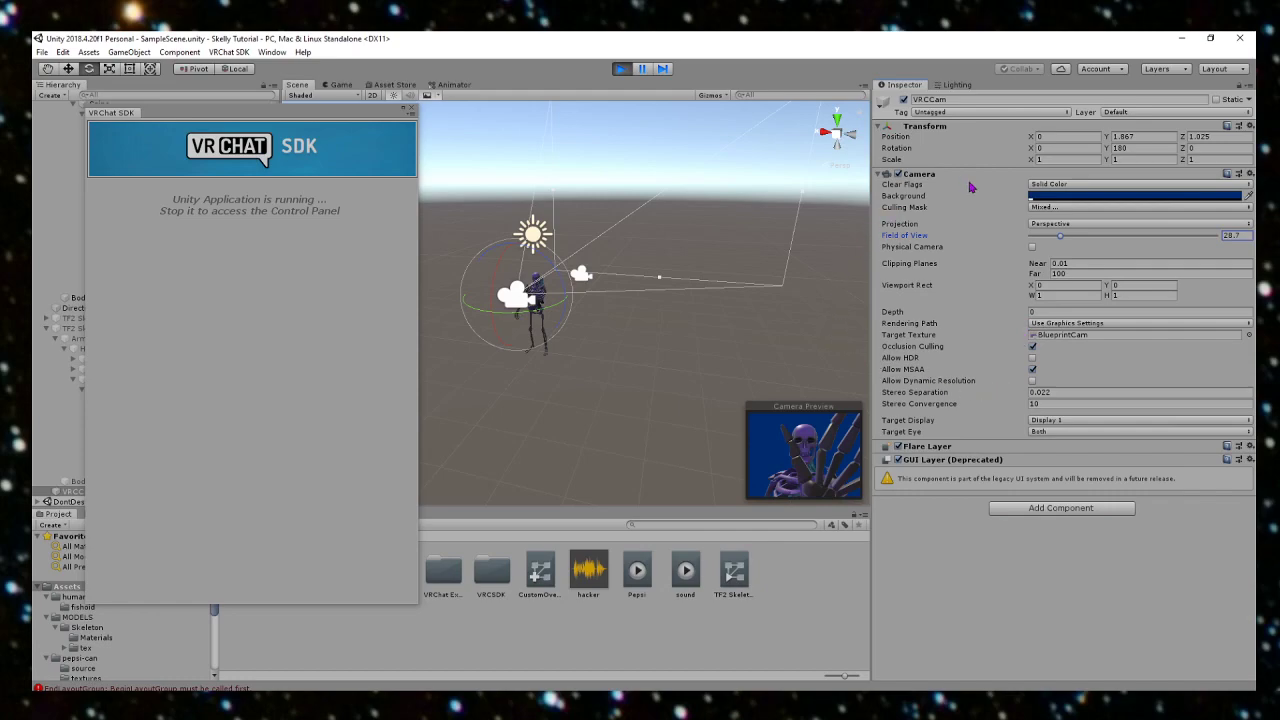
{"action": "right_click_drag", "start_coordinate": [666, 315], "coordinate": [605, 304]}
{"action": "key", "text": "w"}
Step: Fill in the New Avatar form with the name Tutorial Skelly, set sharing to Public, and accept the content rights statement
{"action": "left_click", "coordinate": [345, 86]}
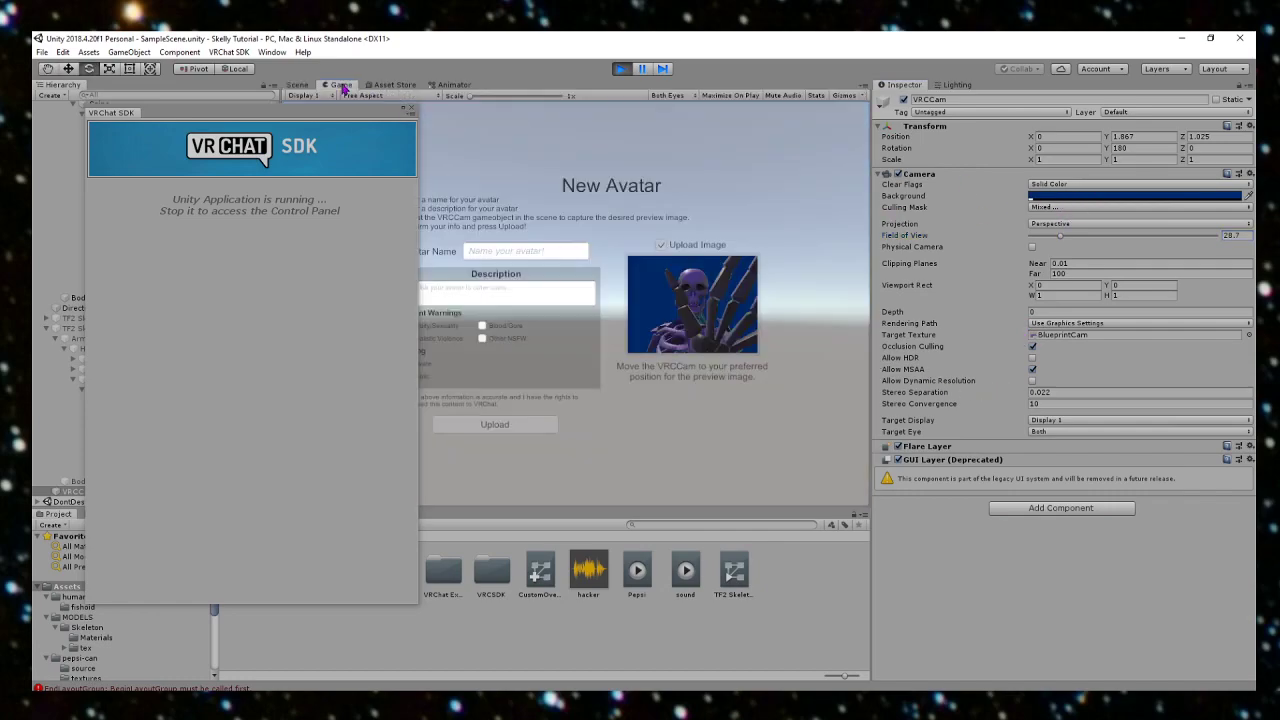
{"action": "left_click_drag", "start_coordinate": [313, 117], "coordinate": [1090, 126]}
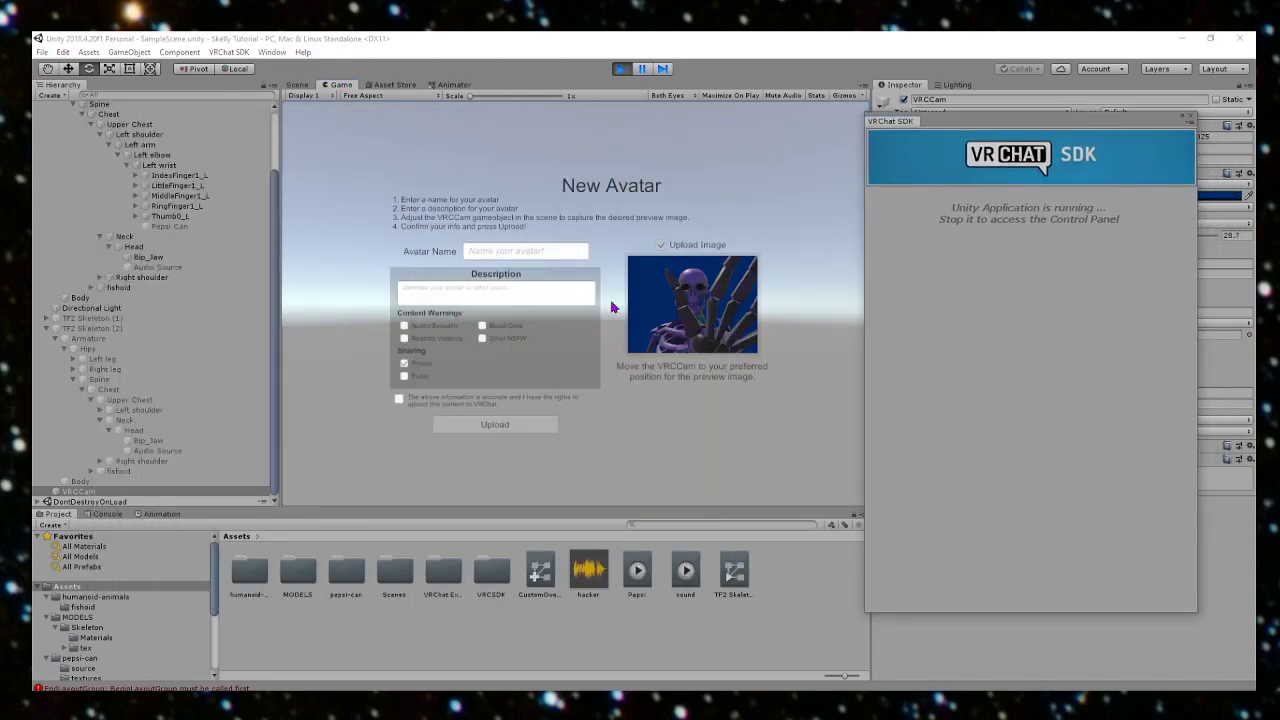
{"action": "left_click", "coordinate": [557, 256]}
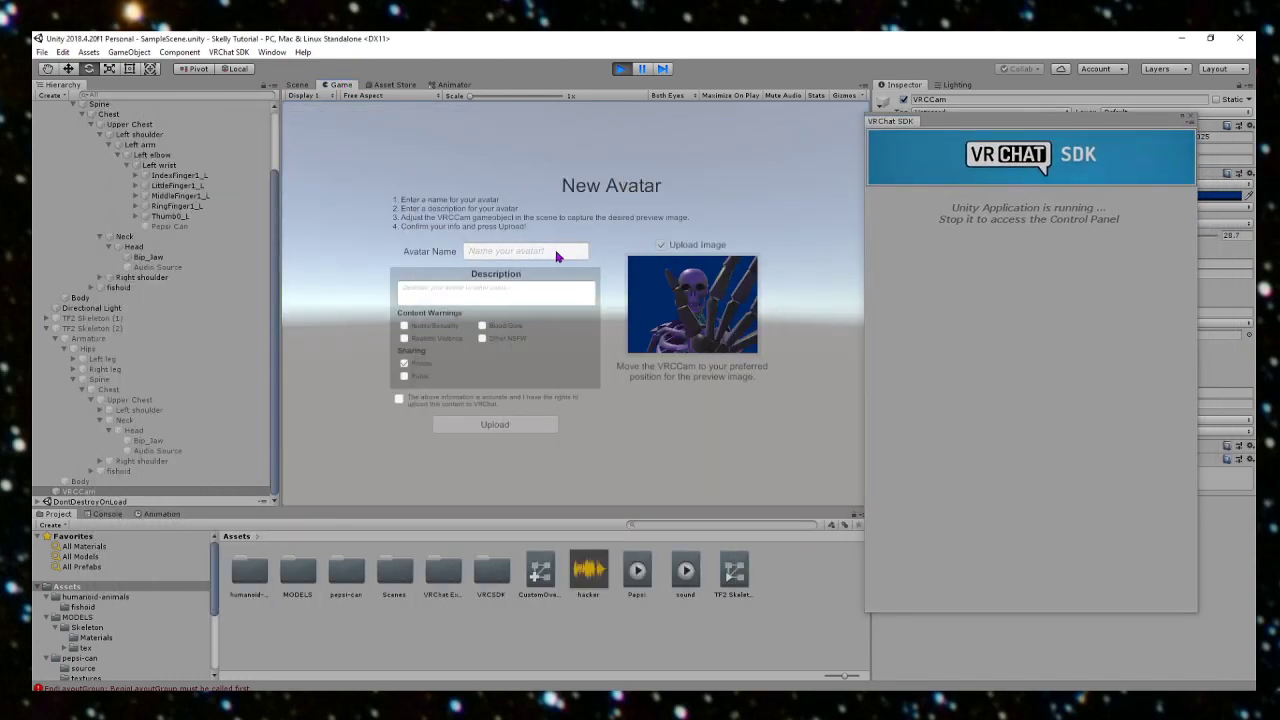
{"action": "type", "text": "Tutorial Skelly"}
{"action": "left_click", "coordinate": [466, 295]}
{"action": "left_click", "coordinate": [399, 399]}
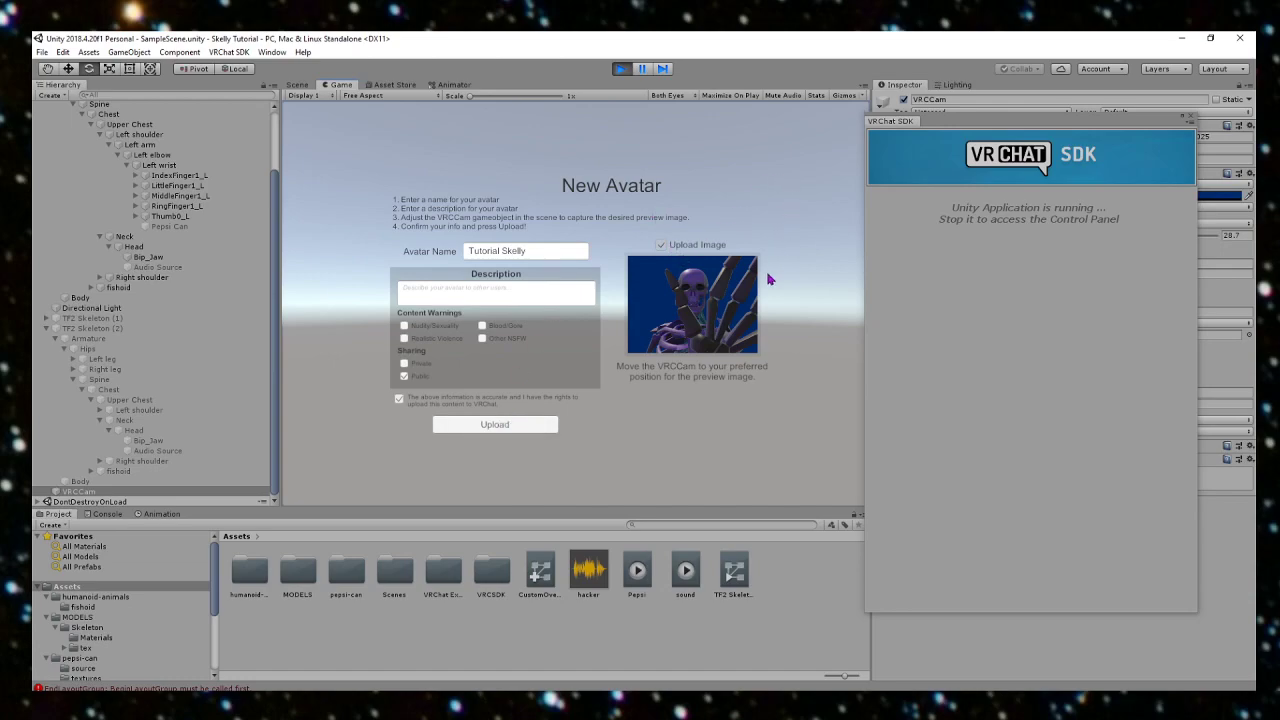
Step: Upload the avatar to VRChat and dismiss the completion message
{"action": "left_click", "coordinate": [488, 424]}
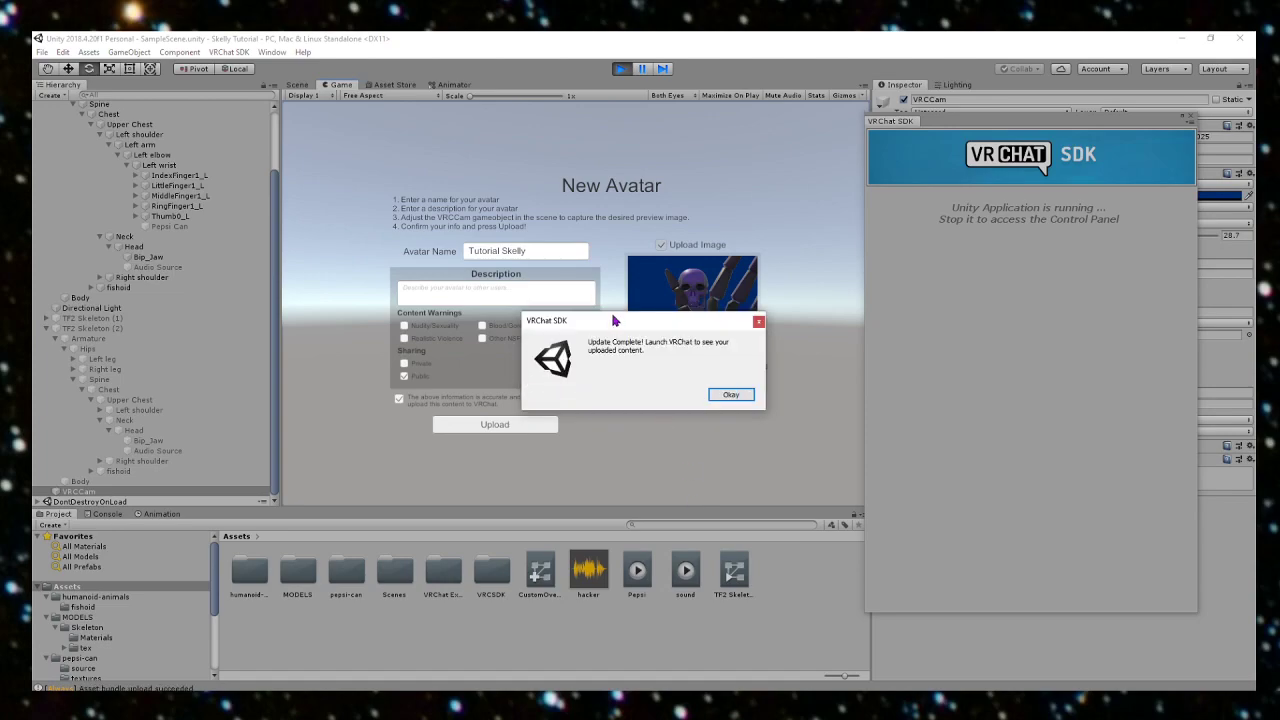
{"action": "left_click_drag", "start_coordinate": [646, 322], "coordinate": [599, 256]}
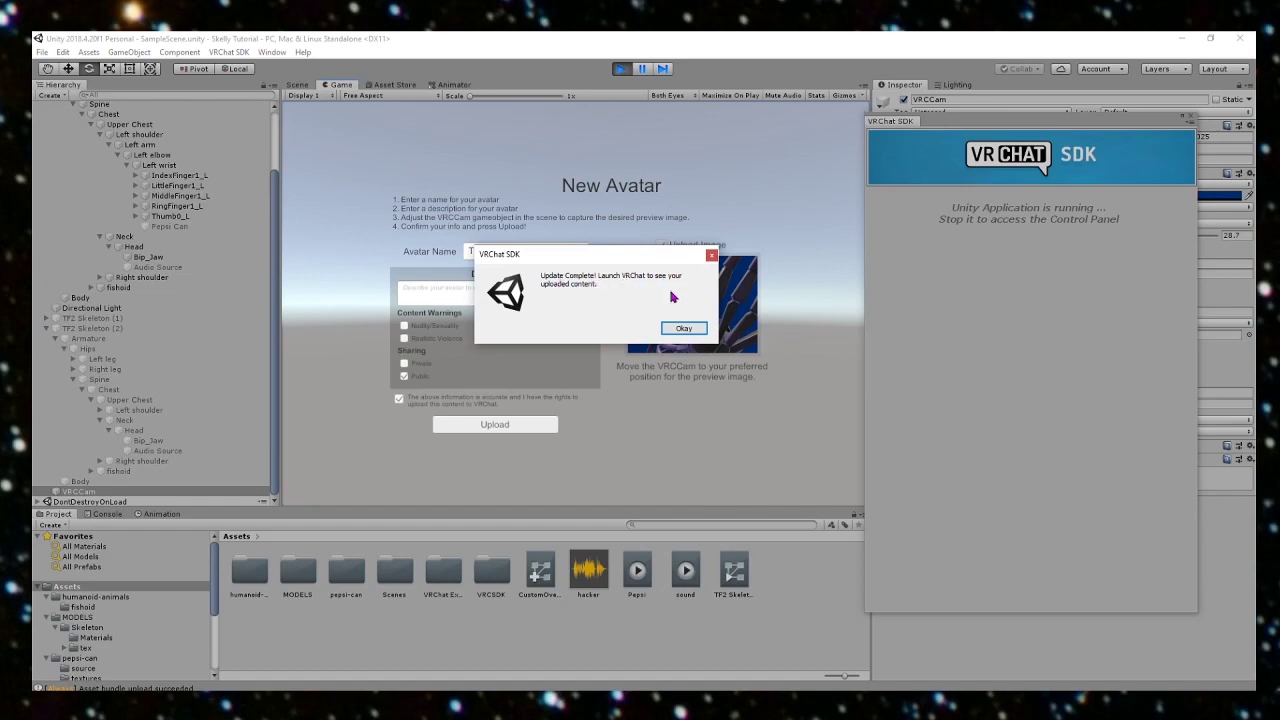
{"action": "left_click", "coordinate": [680, 326]}
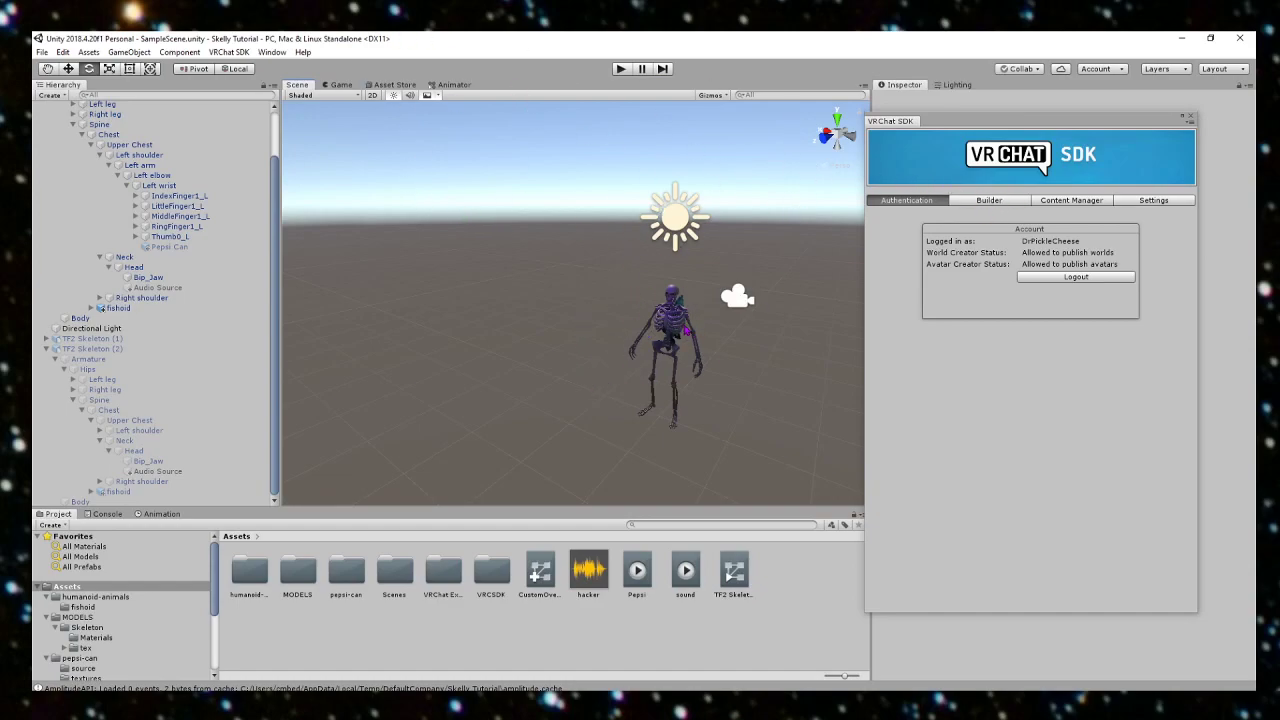
Step: Look through the account's uploaded worlds and avatars for the Tutorial Skelly entry and its release status
{"action": "left_click", "coordinate": [1099, 204]}
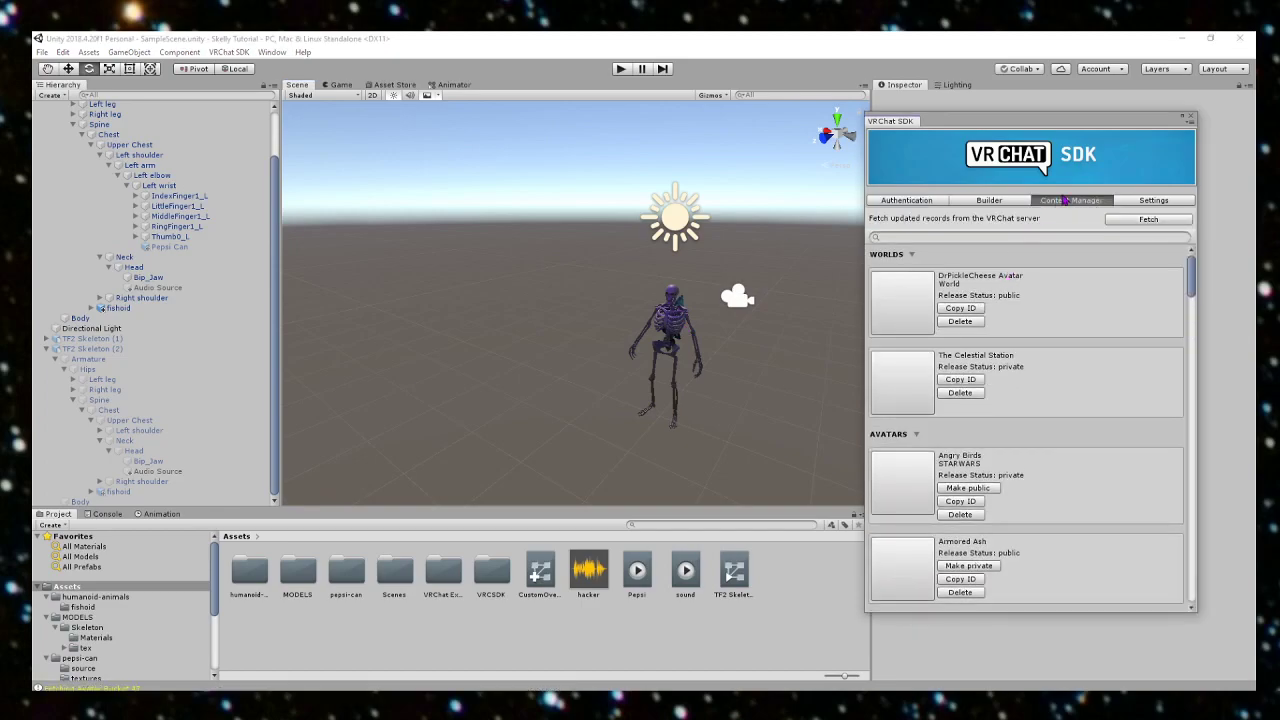
{"action": "scroll", "coordinate": [1035, 418], "scroll_direction": "down", "scroll_amount": 2}
{"action": "scroll", "coordinate": [955, 362], "scroll_direction": "up", "scroll_amount": 2}
{"action": "scroll", "coordinate": [960, 483], "scroll_direction": "down", "scroll_amount": 2}
{"action": "scroll", "coordinate": [961, 483], "scroll_direction": "down", "scroll_amount": 10}
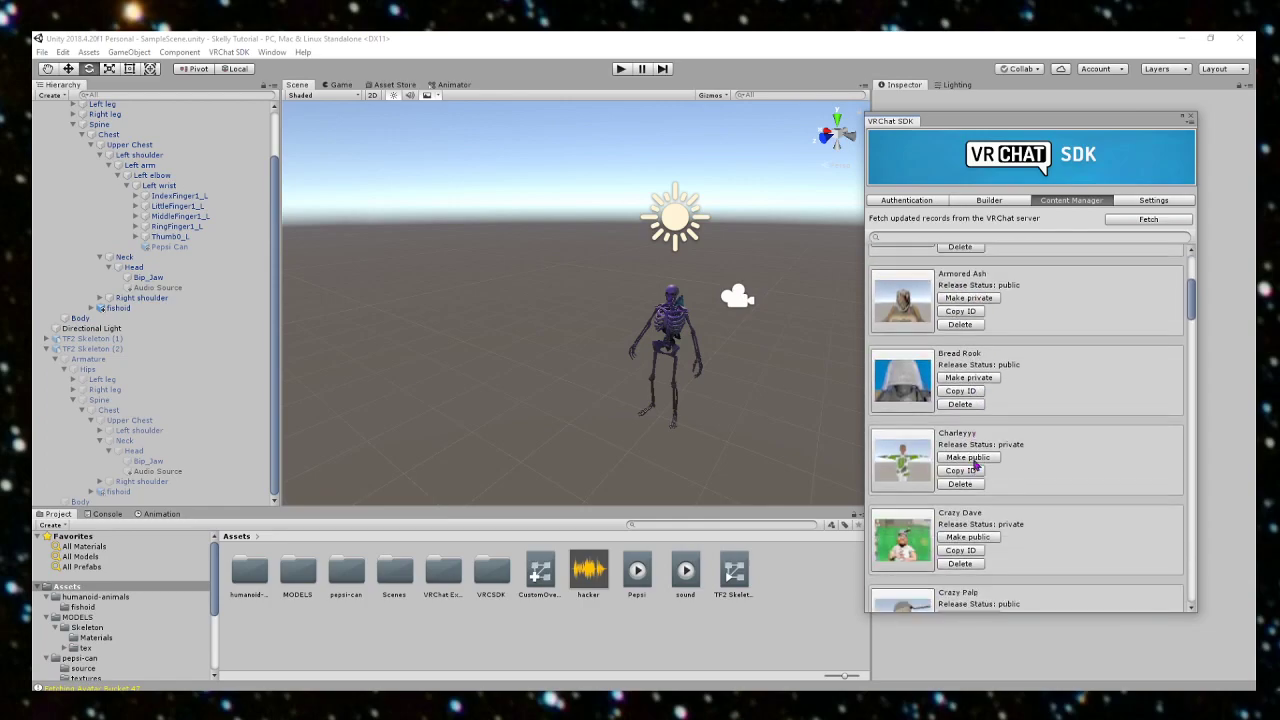
{"action": "scroll", "coordinate": [971, 420], "scroll_direction": "down", "scroll_amount": 10}
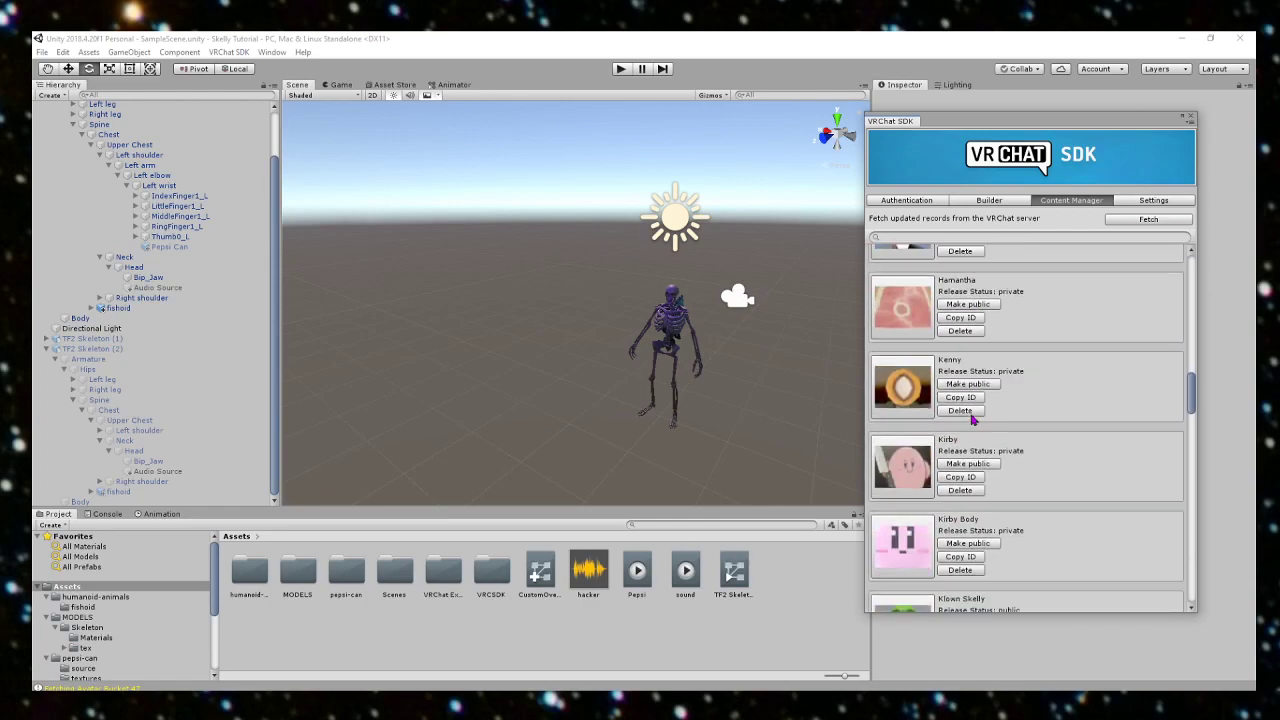
{"action": "scroll", "coordinate": [971, 420], "scroll_direction": "down", "scroll_amount": 10}
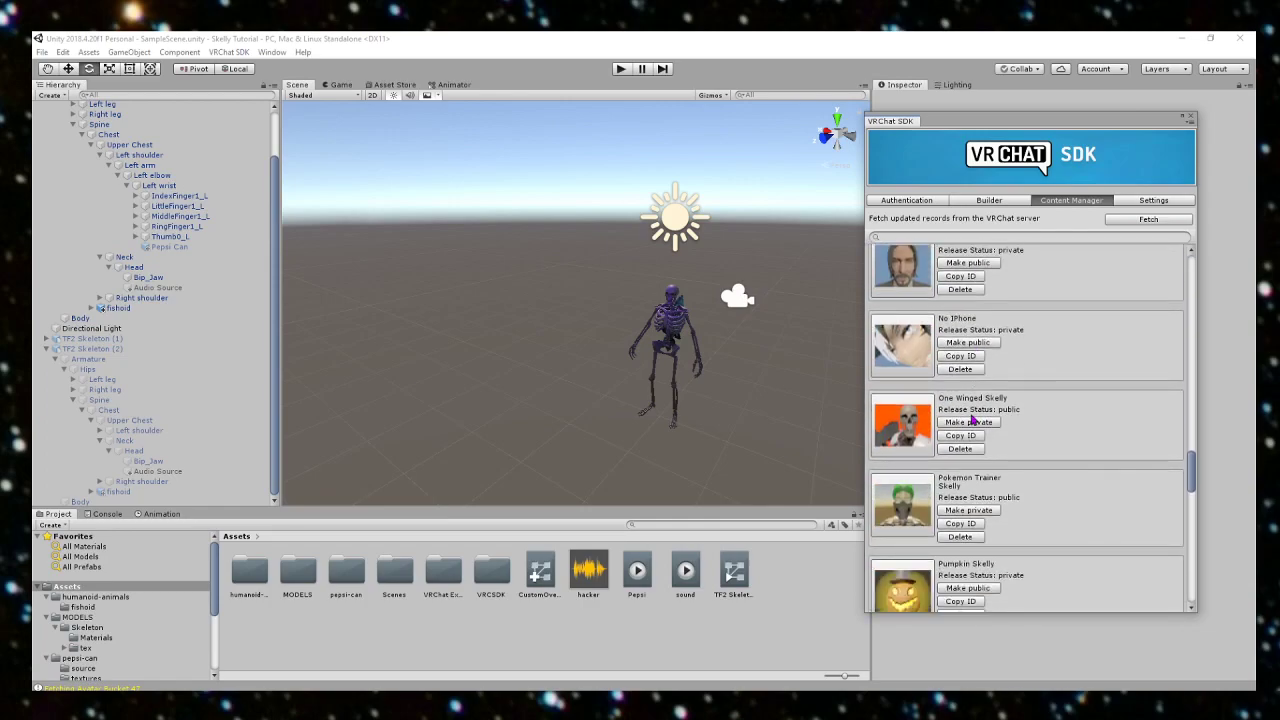
{"action": "scroll", "coordinate": [971, 420], "scroll_direction": "down", "scroll_amount": 5}
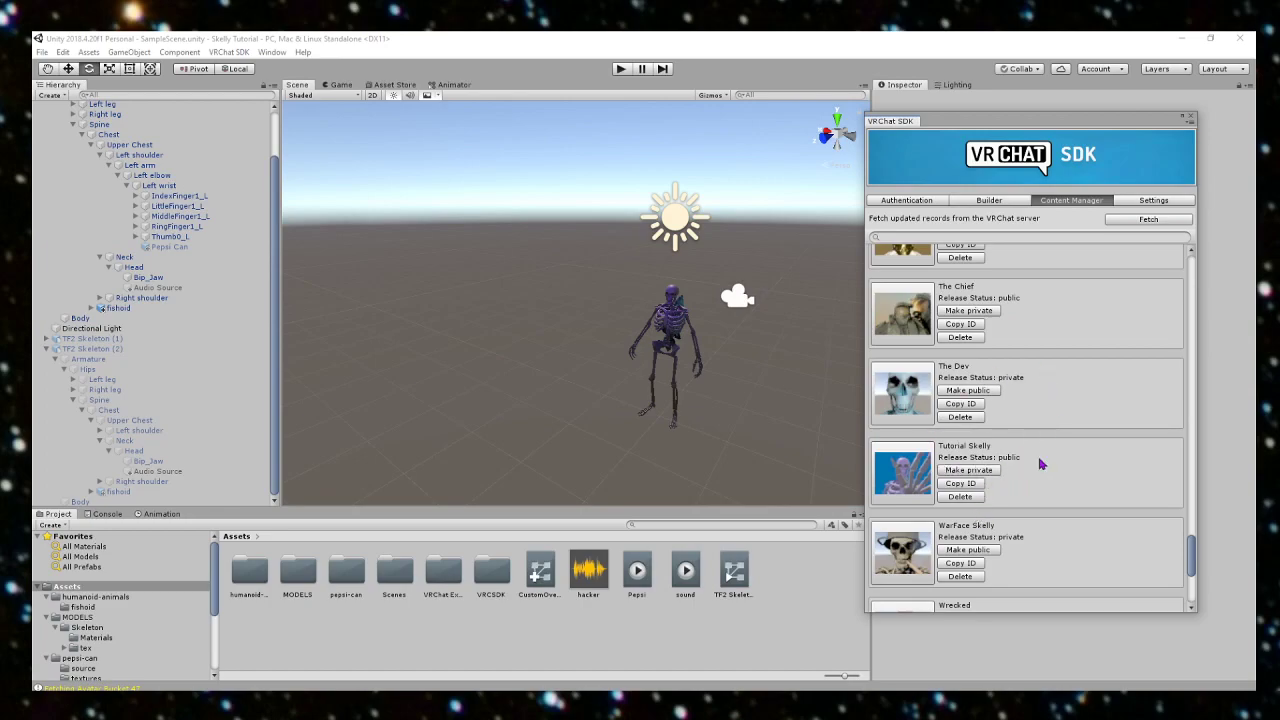
{"action": "scroll", "coordinate": [981, 500], "scroll_direction": "up", "scroll_amount": 5}
{"action": "scroll", "coordinate": [982, 389], "scroll_direction": "up", "scroll_amount": 10}
{"action": "scroll", "coordinate": [982, 389], "scroll_direction": "down", "scroll_amount": 10}
{"action": "scroll", "coordinate": [981, 390], "scroll_direction": "down", "scroll_amount": 5}
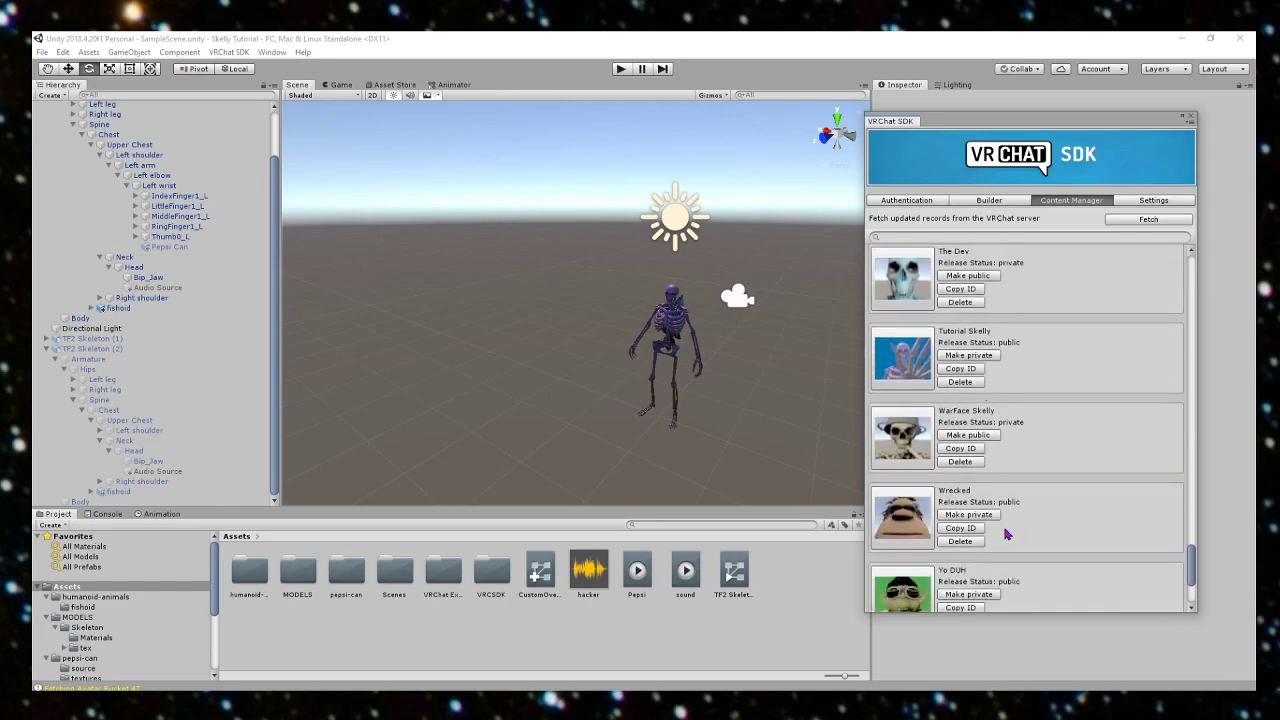
{"action": "scroll", "coordinate": [1008, 438], "scroll_direction": "up", "scroll_amount": 2}
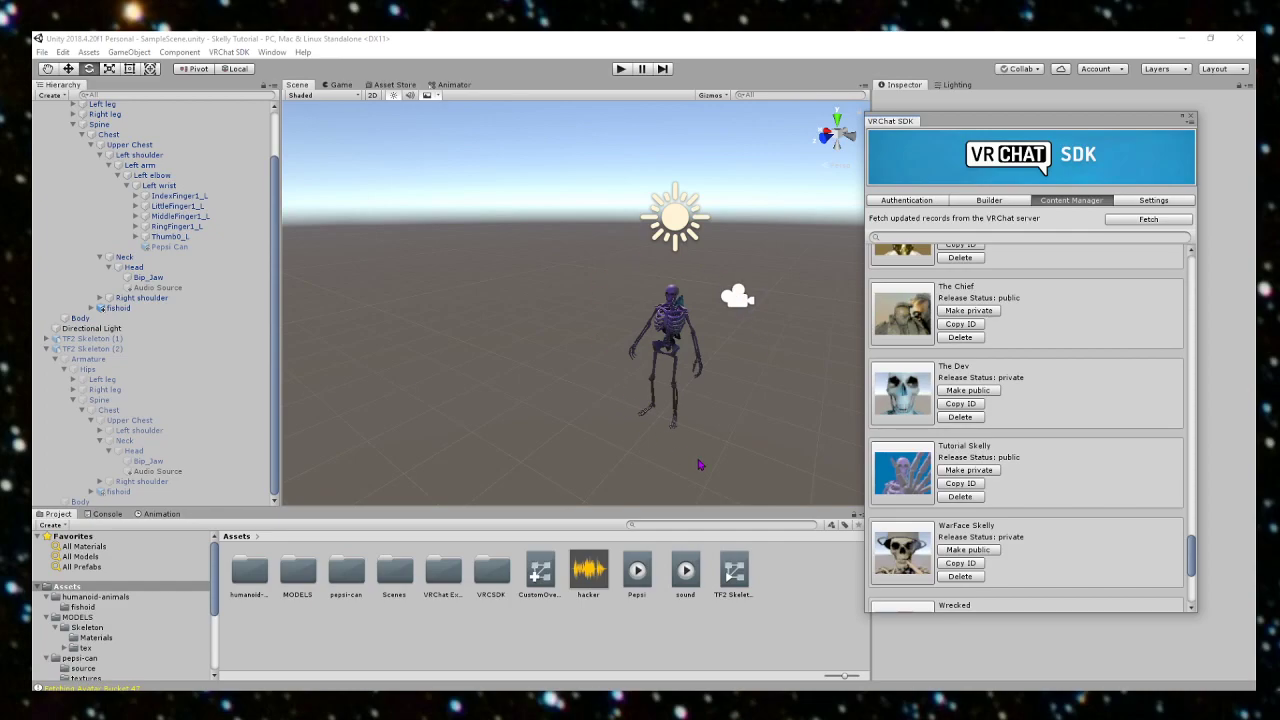
{"action": "left_click_drag", "start_coordinate": [617, 410], "coordinate": [723, 460], "text": "alt"}
{"action": "scroll", "coordinate": [631, 411], "scroll_direction": "up", "scroll_amount": 4}
{"action": "scroll", "coordinate": [723, 460], "scroll_direction": "down", "scroll_amount": 2}
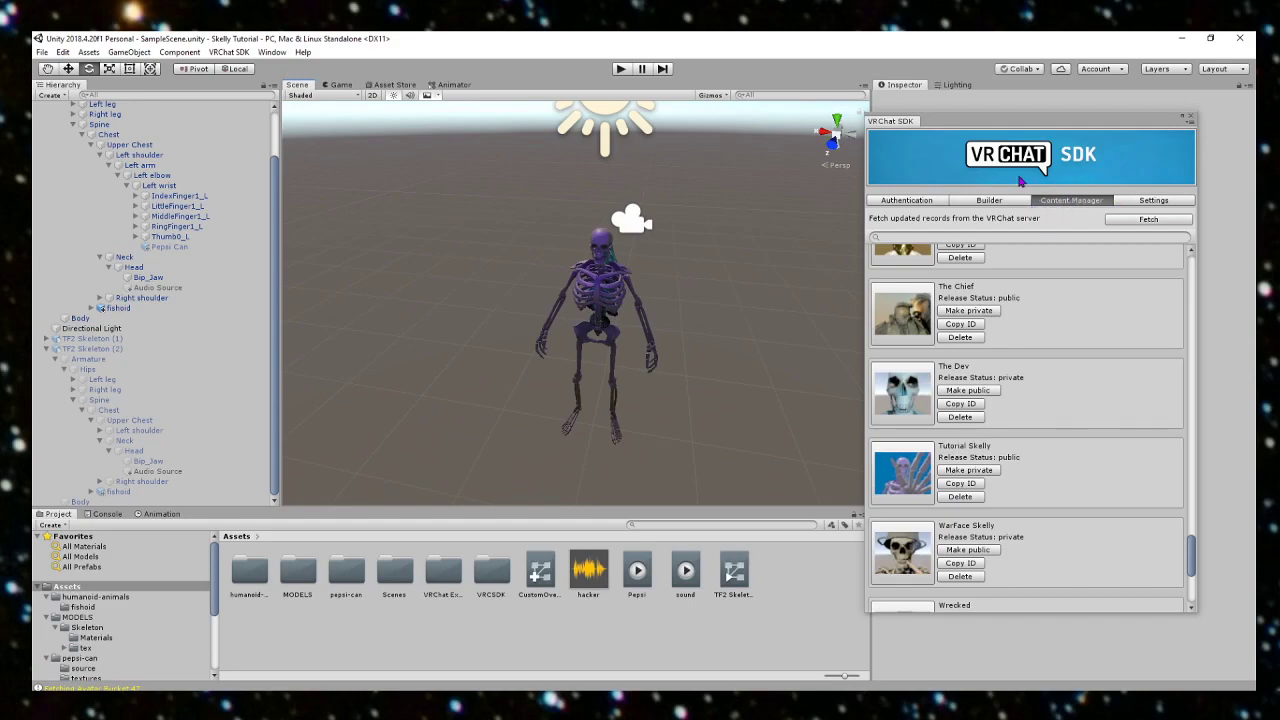
{"action": "left_click", "coordinate": [229, 52]}
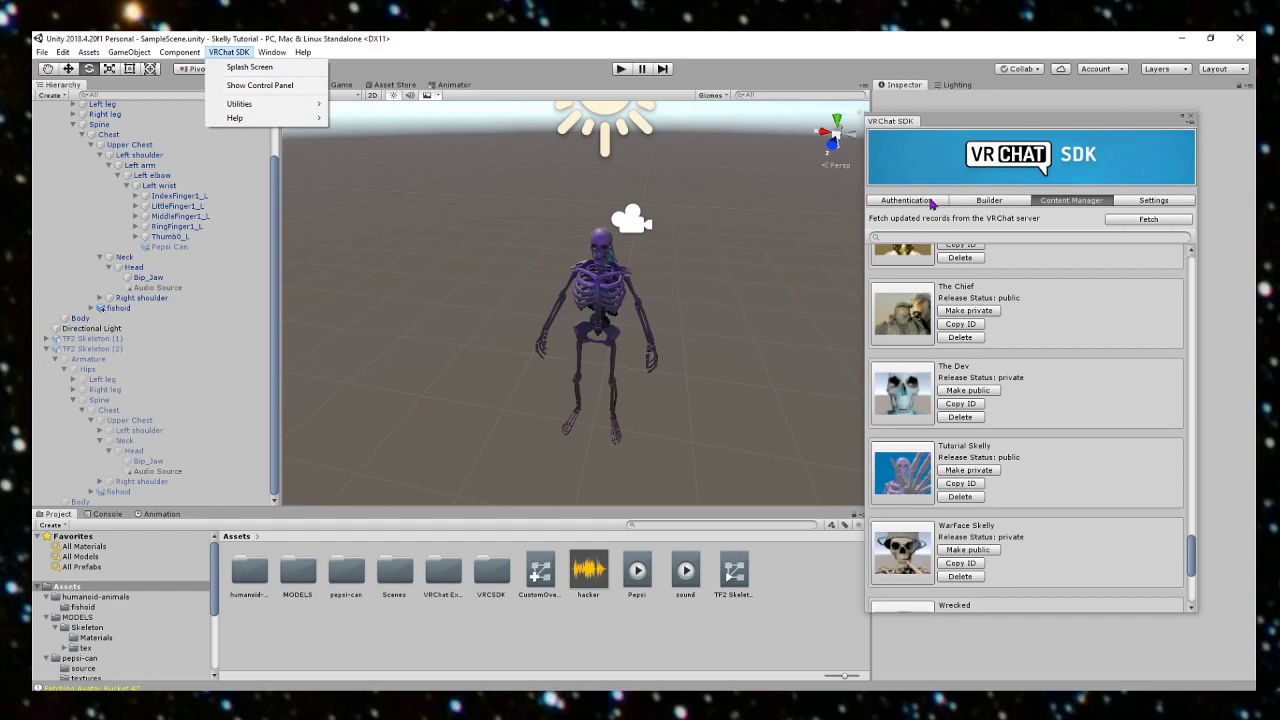
Step: Delete the Tutorial Skelly avatar from the uploaded content and confirm the deletion
{"action": "left_click", "coordinate": [1058, 211]}
{"action": "left_click", "coordinate": [980, 498]}
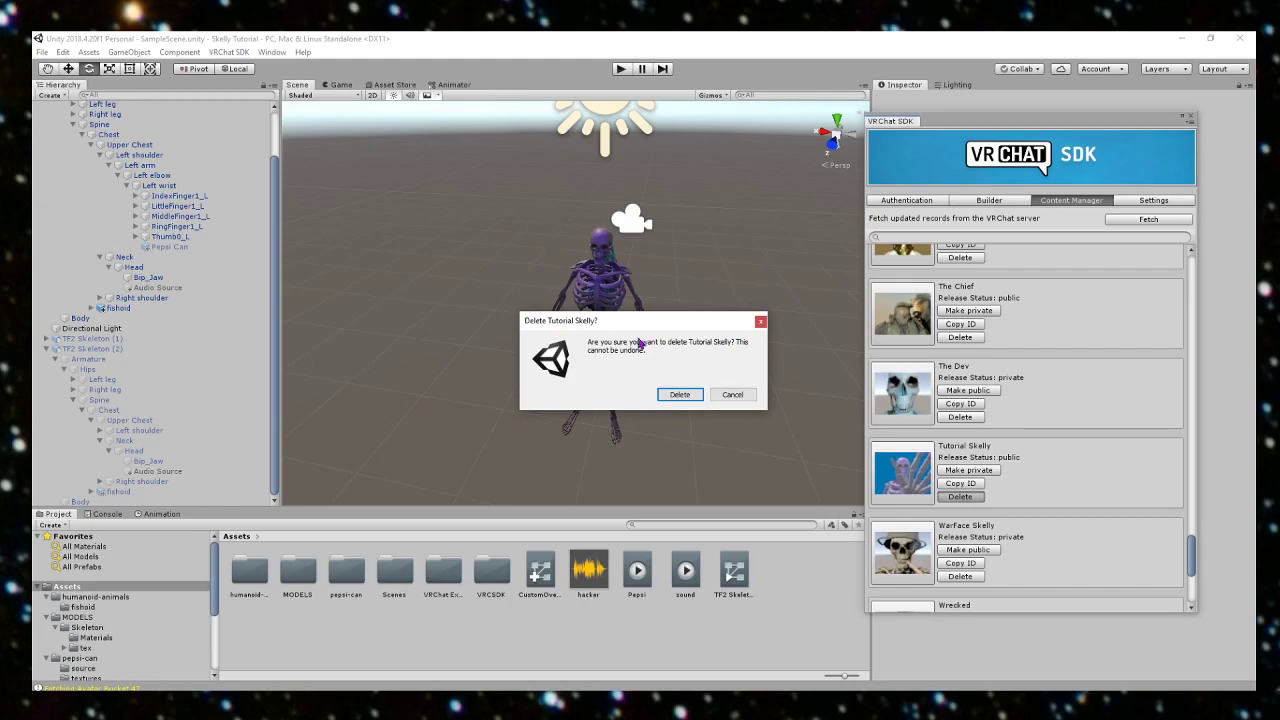
{"action": "left_click", "coordinate": [688, 397]}
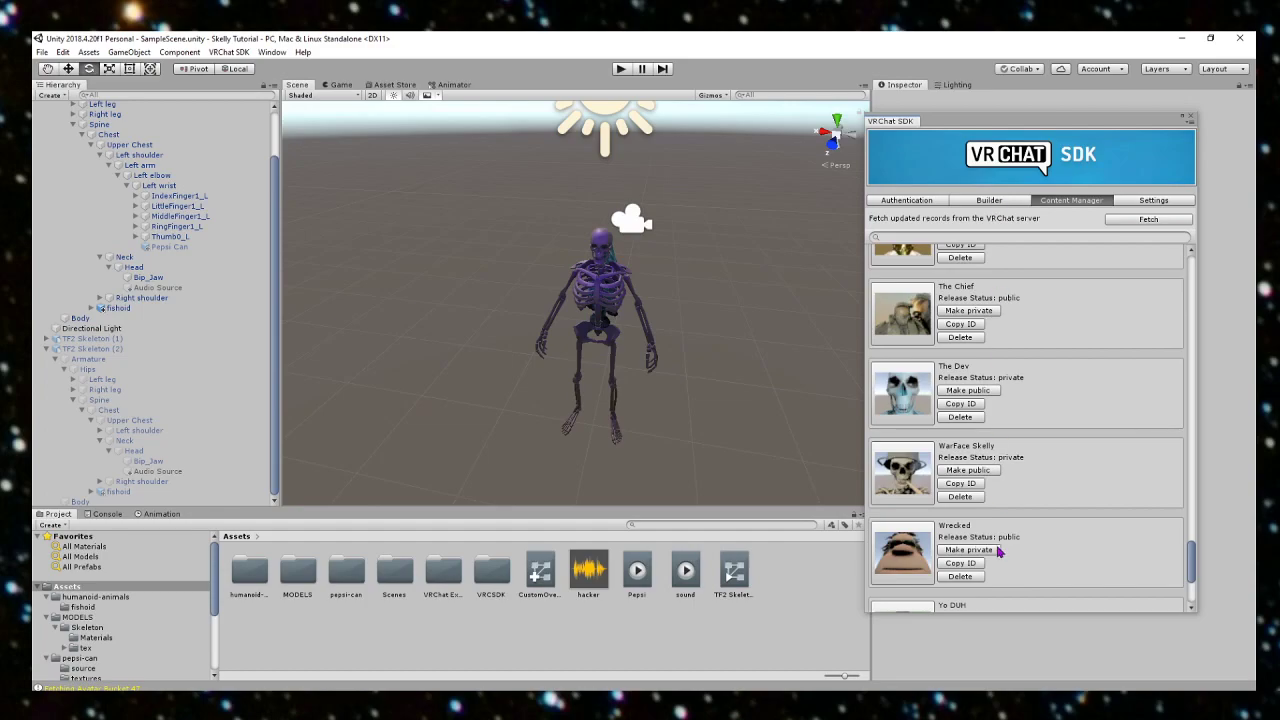
Step: Look over the remaining uploaded avatars, then close the VRChat SDK window and view the skeleton up close
{"action": "scroll", "coordinate": [998, 500], "scroll_direction": "down", "scroll_amount": 5}
{"action": "scroll", "coordinate": [1043, 460], "scroll_direction": "up", "scroll_amount": 20}
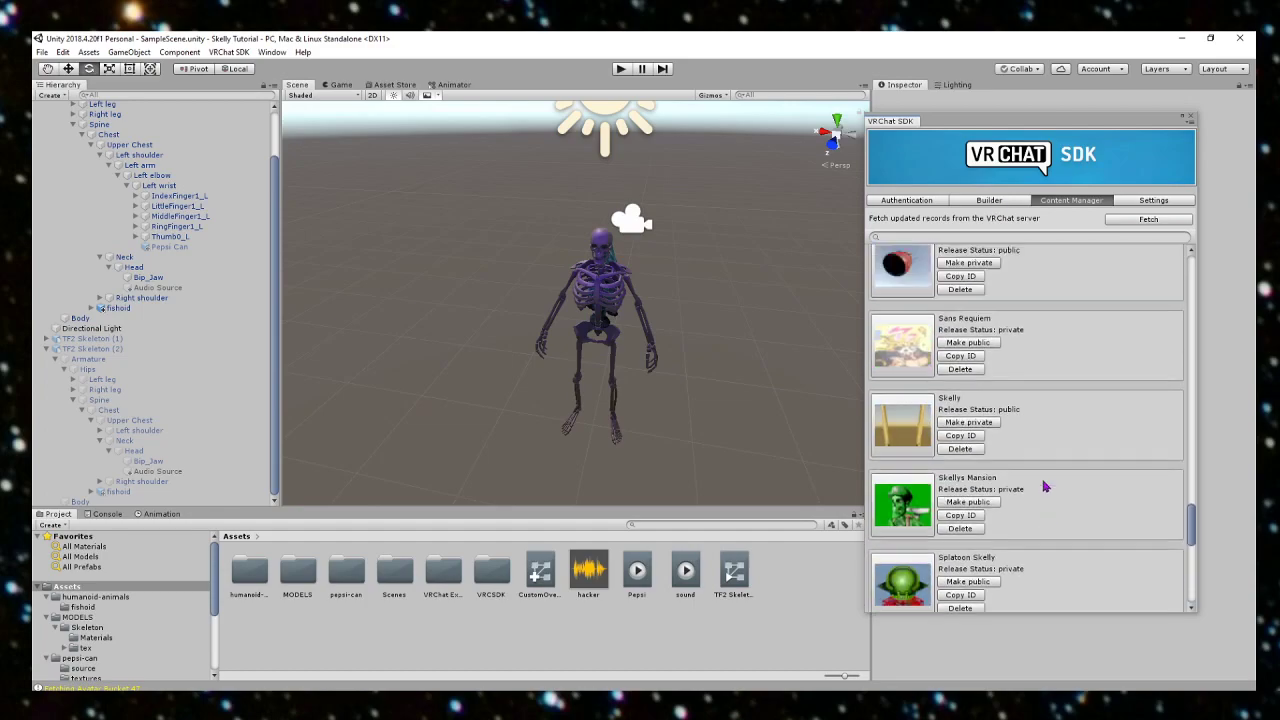
{"action": "scroll", "coordinate": [1083, 397], "scroll_direction": "up", "scroll_amount": 4}
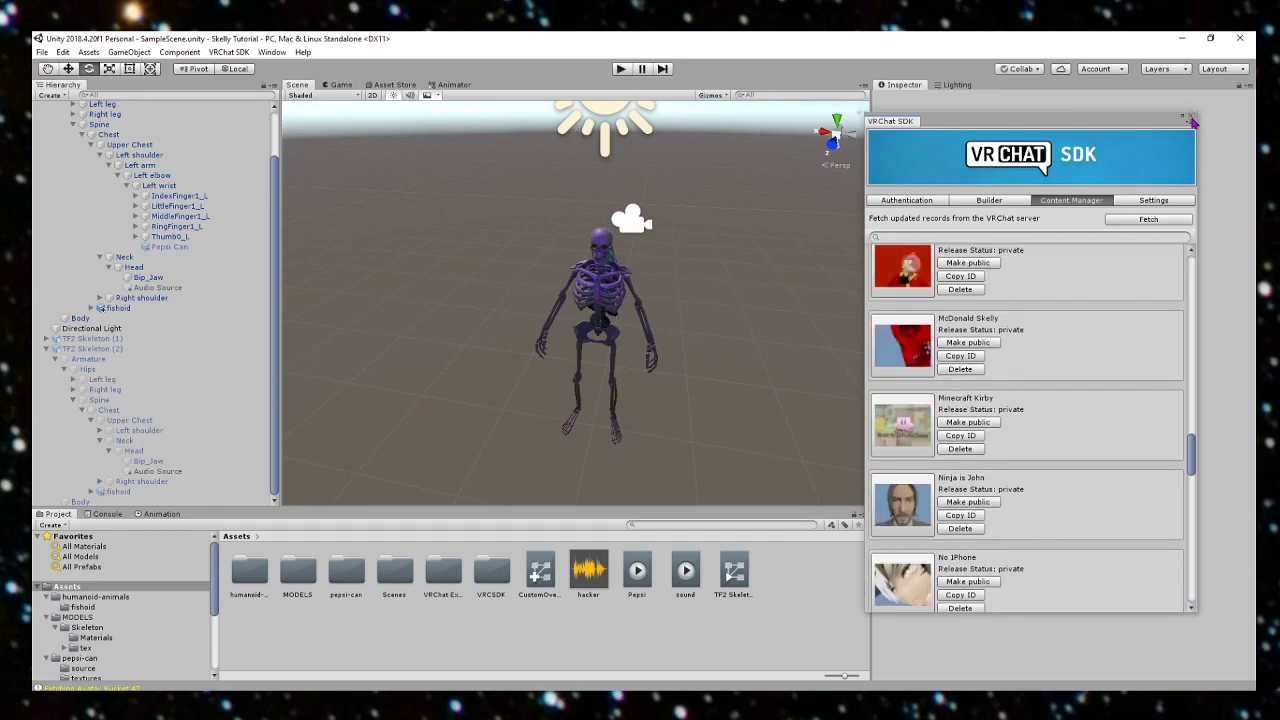
{"action": "left_click", "coordinate": [1190, 116]}
{"action": "right_click_drag", "start_coordinate": [672, 326], "coordinate": [509, 312]}
{"action": "key", "text": "w"}
{"action": "key", "text": "s"}
{"action": "key", "text": "w"}
{"action": "key", "text": "d"}
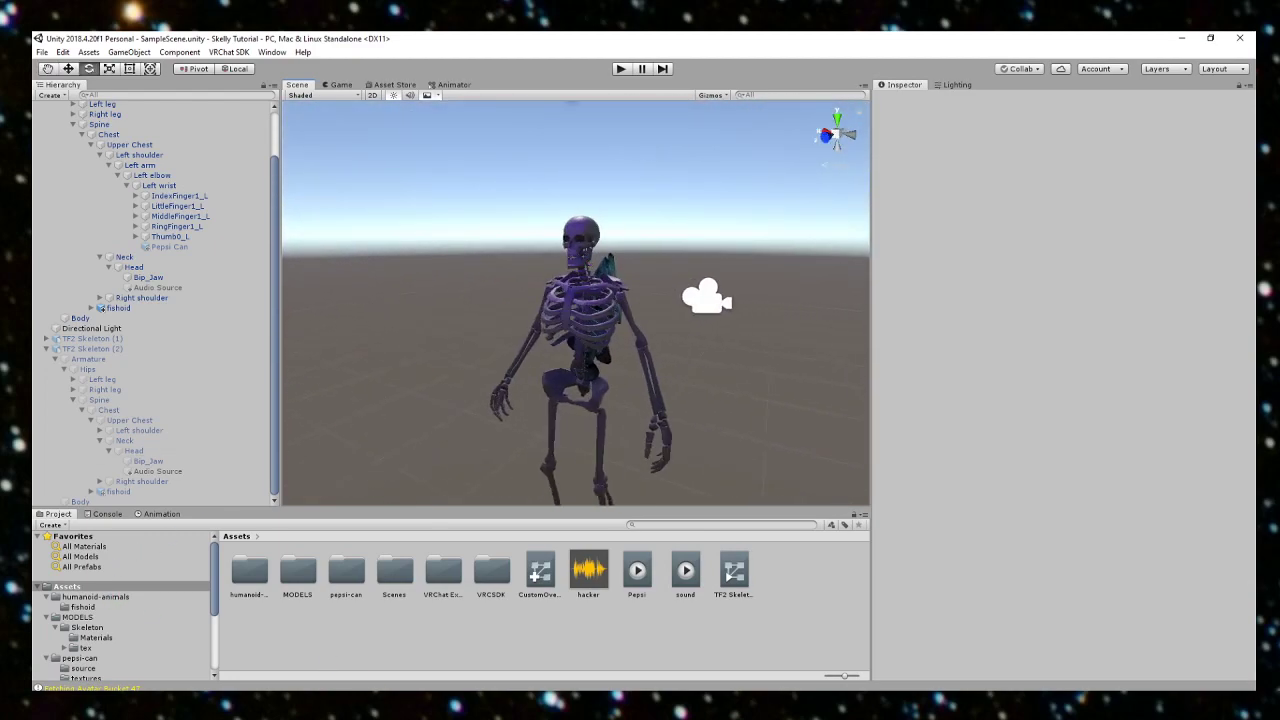
Step: Switch to File Explorer and import the 7489 Henry Stickmin Distraction Animation package from Unity Assets > Unity Packages into the project's assets
{"action": "key", "text": "alt+Tab"}
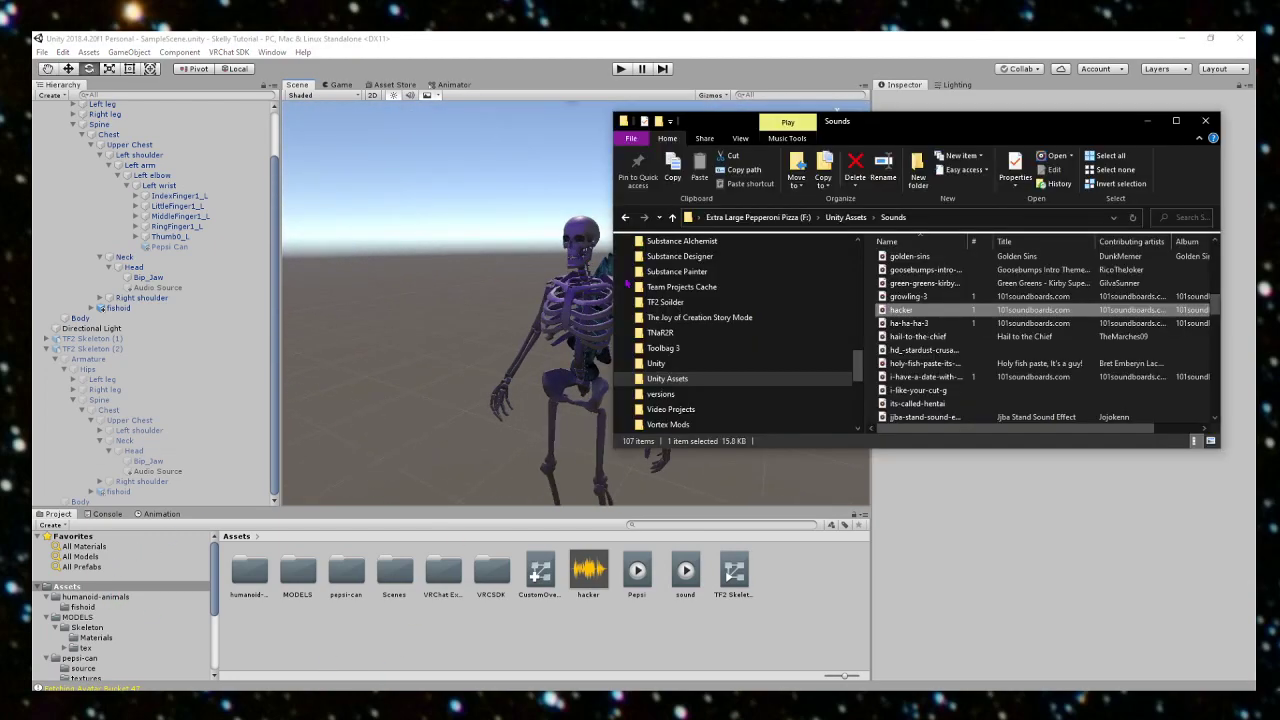
{"action": "left_click", "coordinate": [737, 379]}
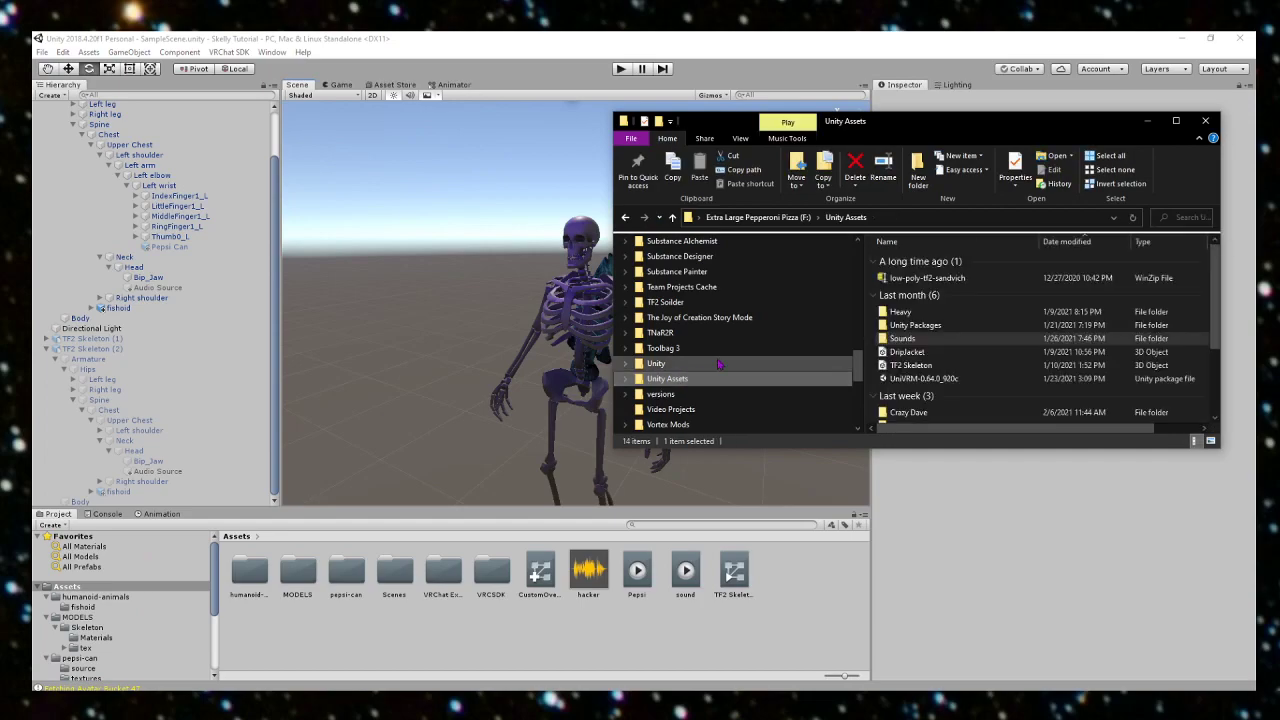
{"action": "double_click", "coordinate": [944, 326]}
{"action": "scroll", "coordinate": [955, 295], "scroll_direction": "down", "scroll_amount": 2}
{"action": "scroll", "coordinate": [959, 284], "scroll_direction": "down", "scroll_amount": 3}
{"action": "scroll", "coordinate": [971, 349], "scroll_direction": "down", "scroll_amount": 1}
{"action": "scroll", "coordinate": [971, 349], "scroll_direction": "down", "scroll_amount": 4}
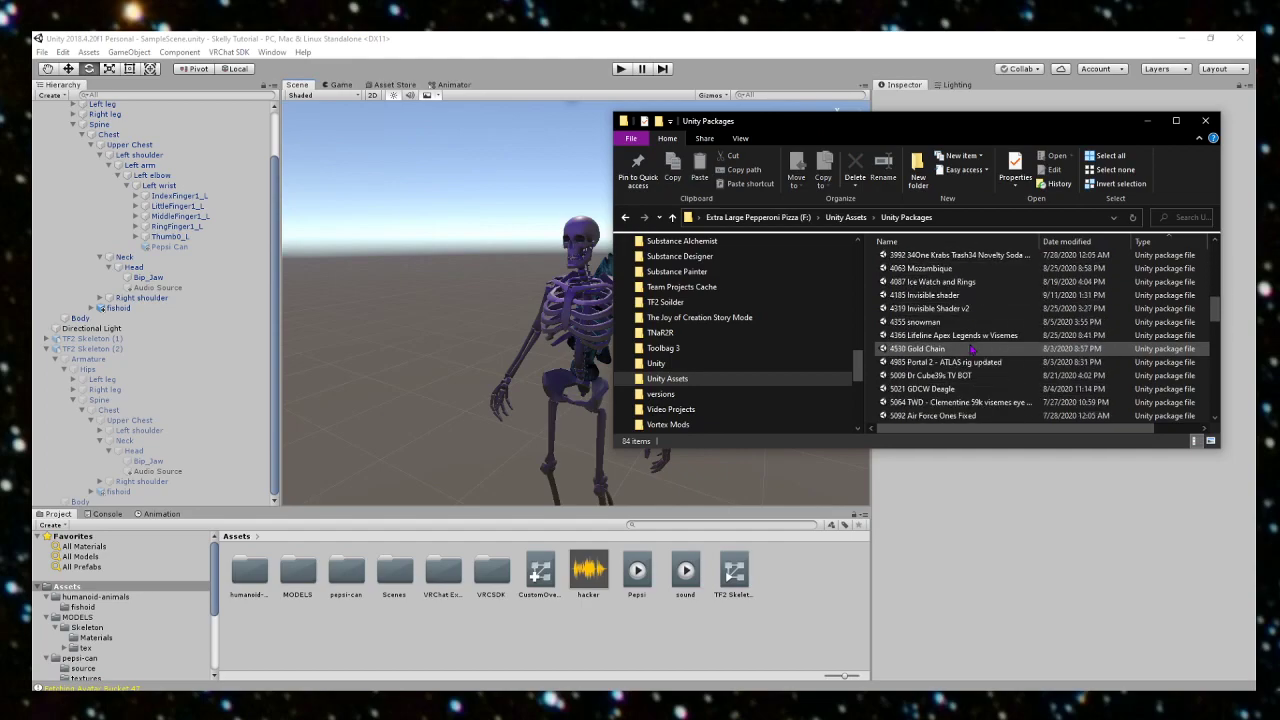
{"action": "scroll", "coordinate": [971, 349], "scroll_direction": "down", "scroll_amount": 5}
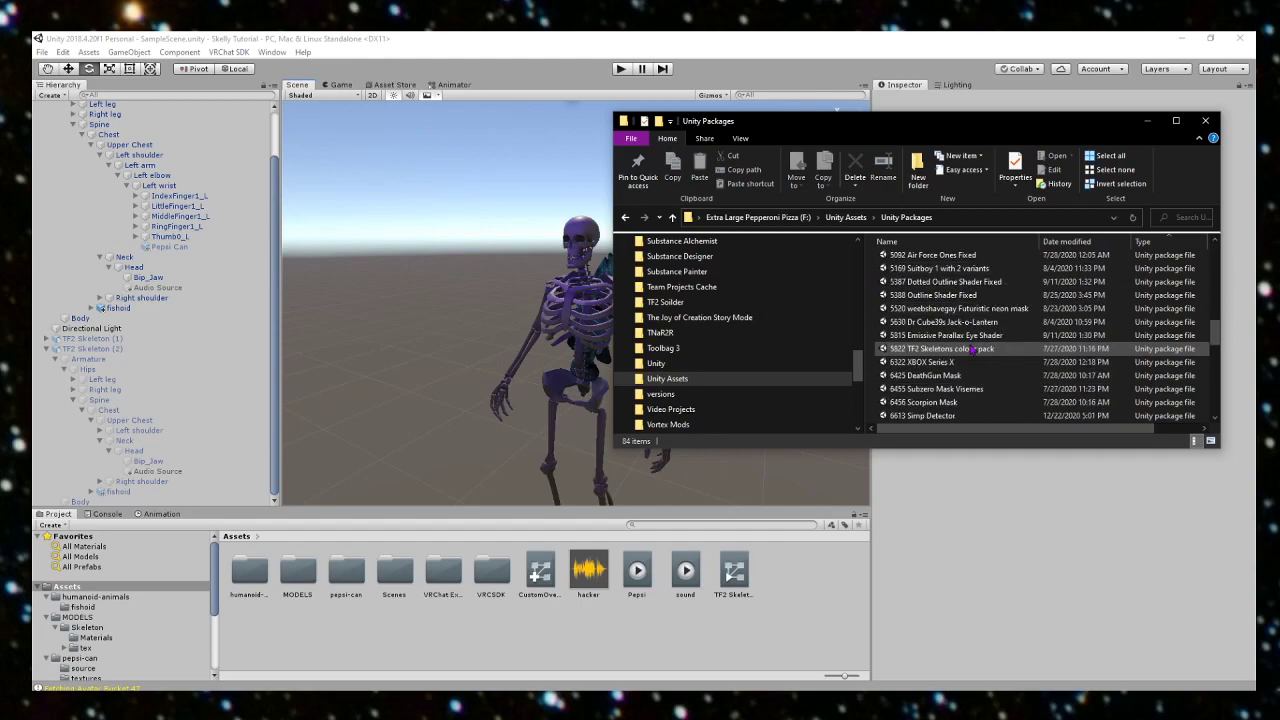
{"action": "scroll", "coordinate": [971, 349], "scroll_direction": "down", "scroll_amount": 5}
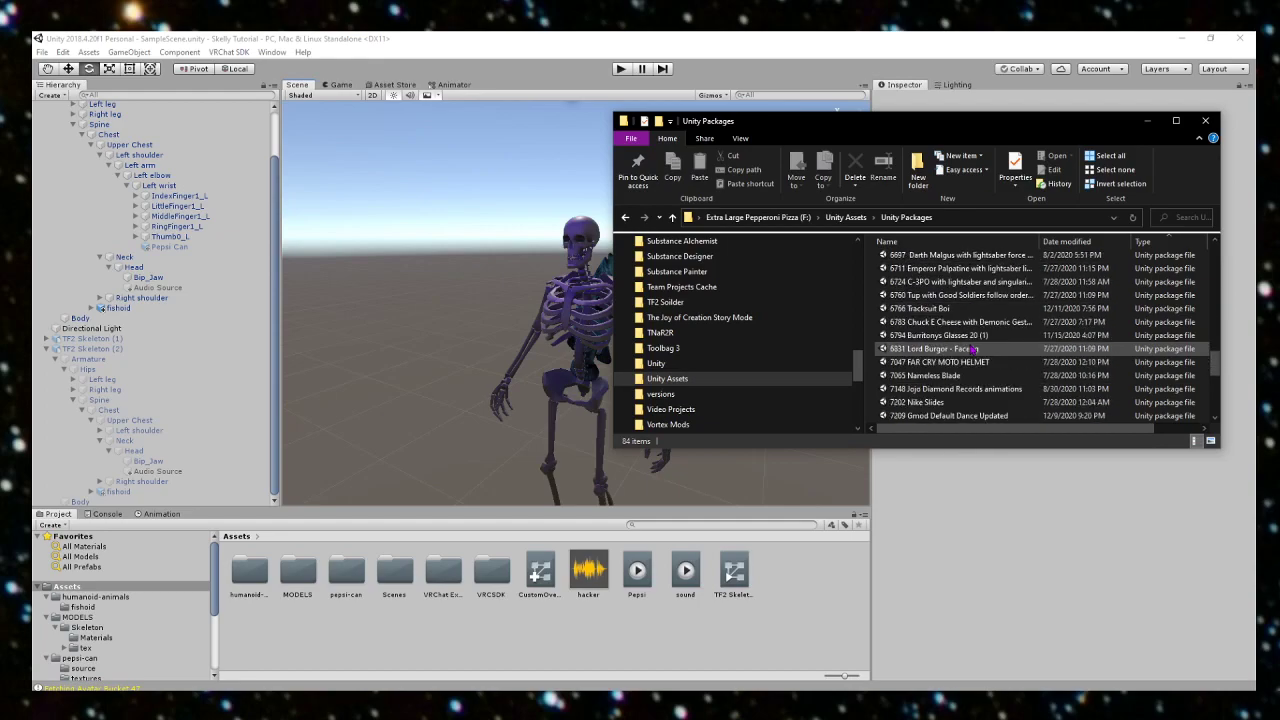
{"action": "scroll", "coordinate": [971, 349], "scroll_direction": "down", "scroll_amount": 3}
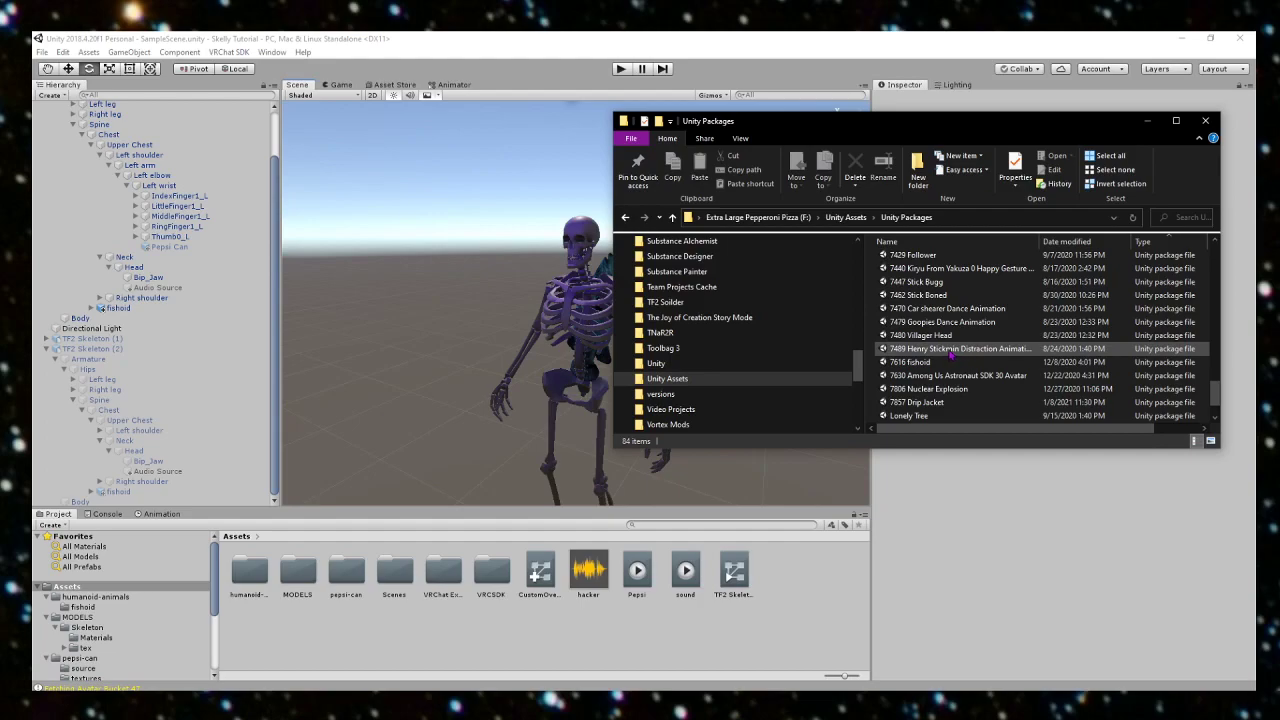
{"action": "left_click_drag", "start_coordinate": [955, 349], "coordinate": [297, 628]}
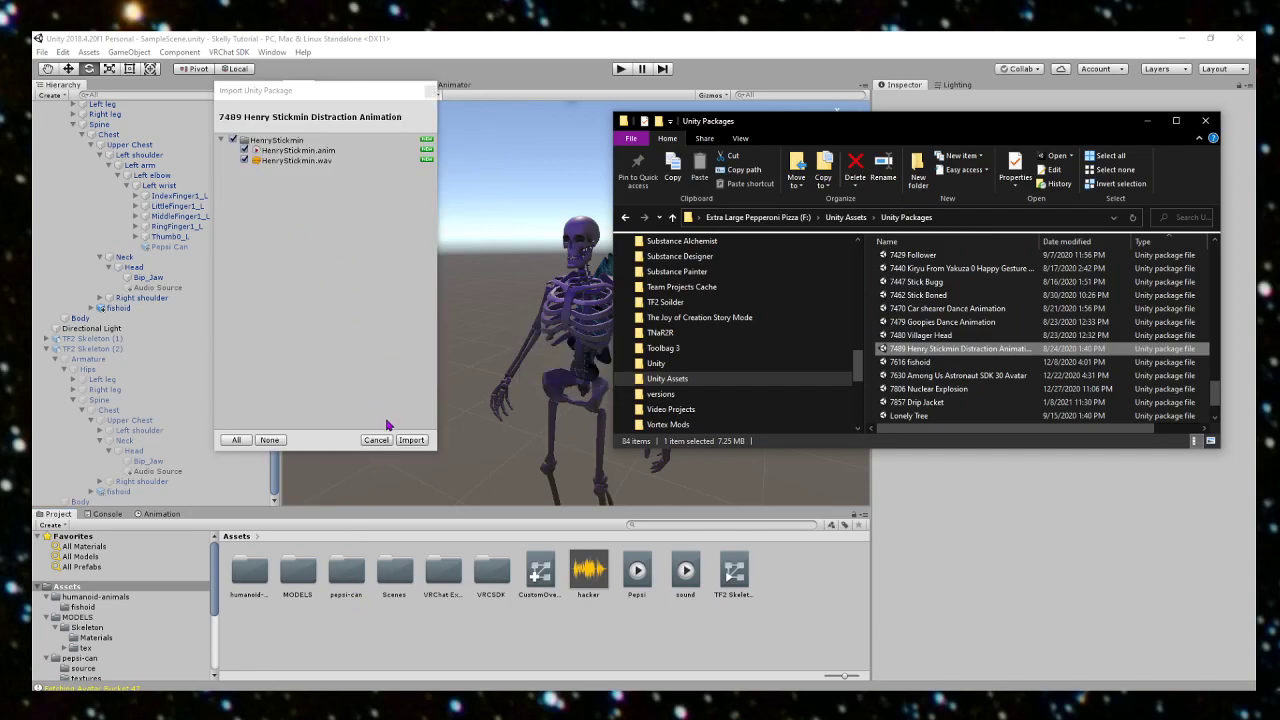
{"action": "left_click", "coordinate": [428, 442]}
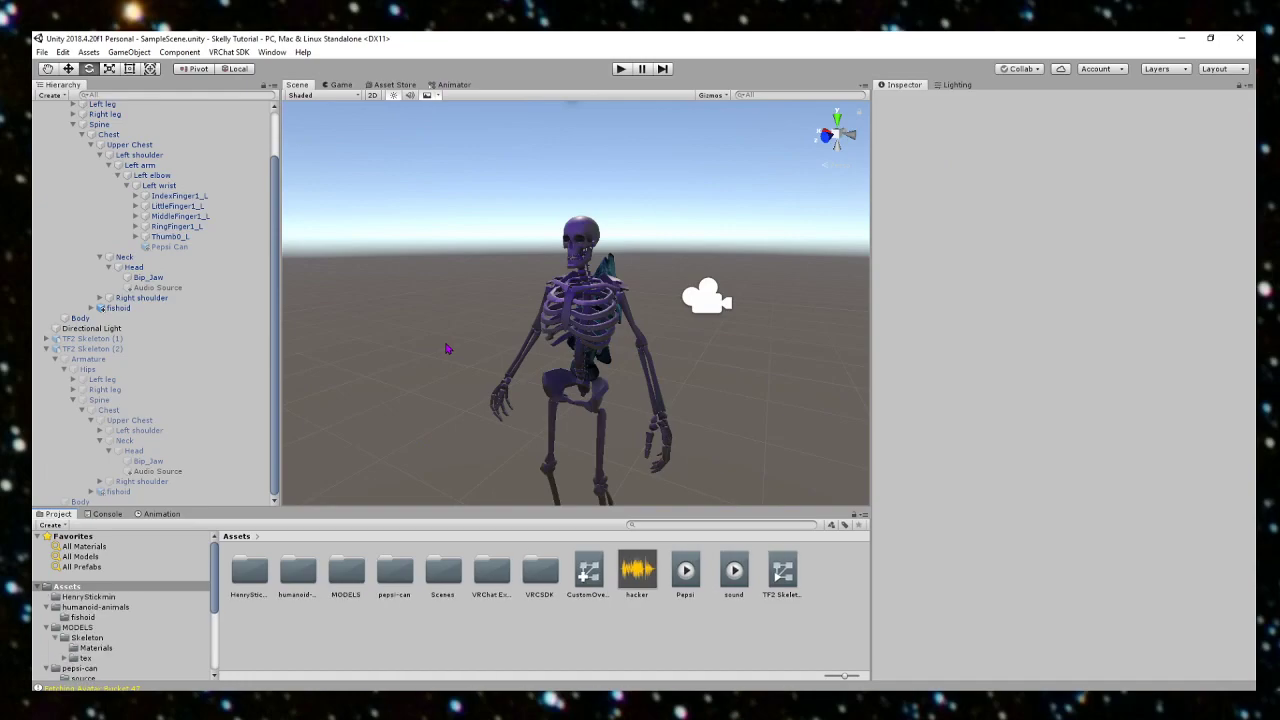
Step: Duplicate the TF2 Skeleton object in the scene
{"action": "scroll", "coordinate": [150, 250], "scroll_direction": "up", "scroll_amount": 2}
{"action": "left_click", "coordinate": [92, 128]}
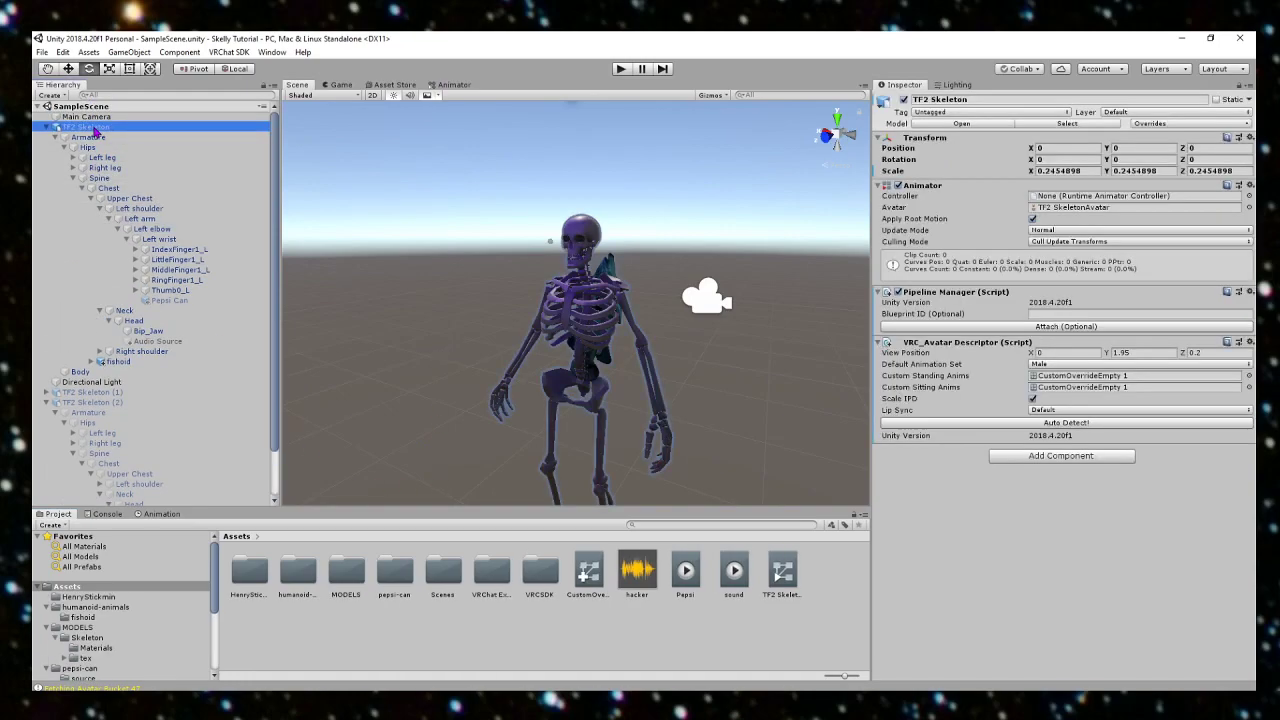
{"action": "right_click", "coordinate": [96, 130]}
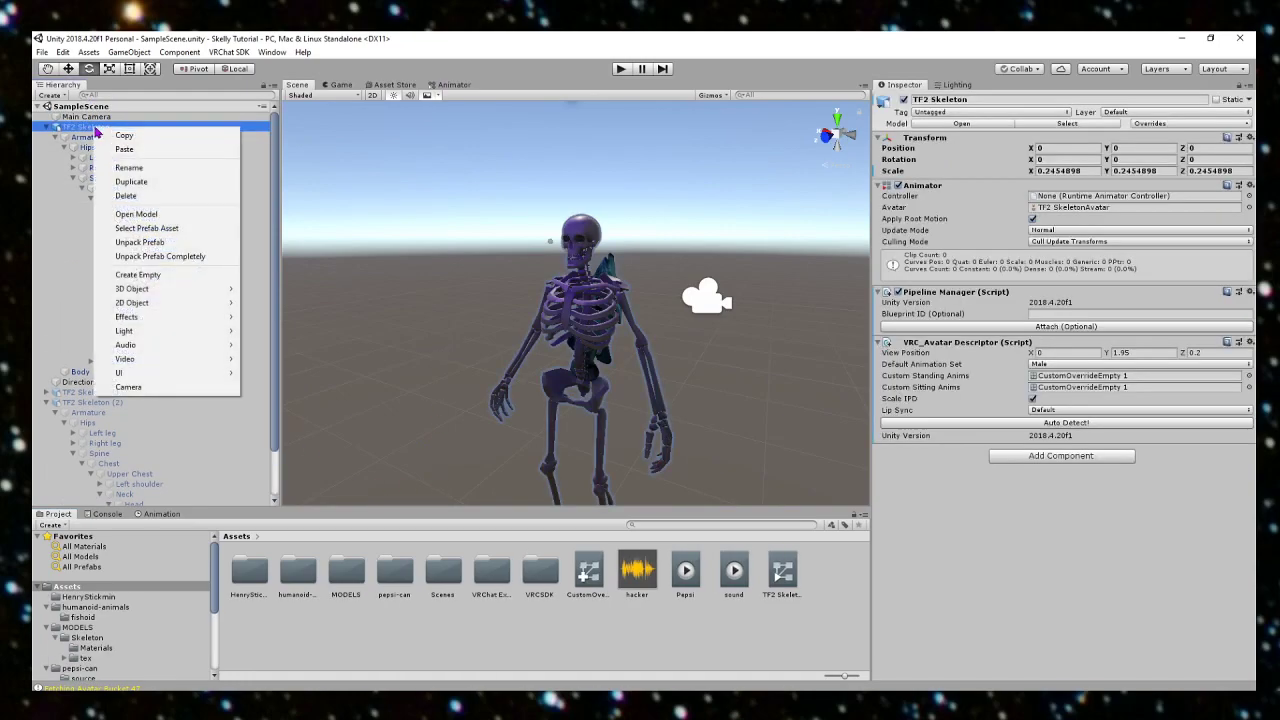
{"action": "left_click", "coordinate": [117, 183]}
{"action": "left_click", "coordinate": [319, 628]}
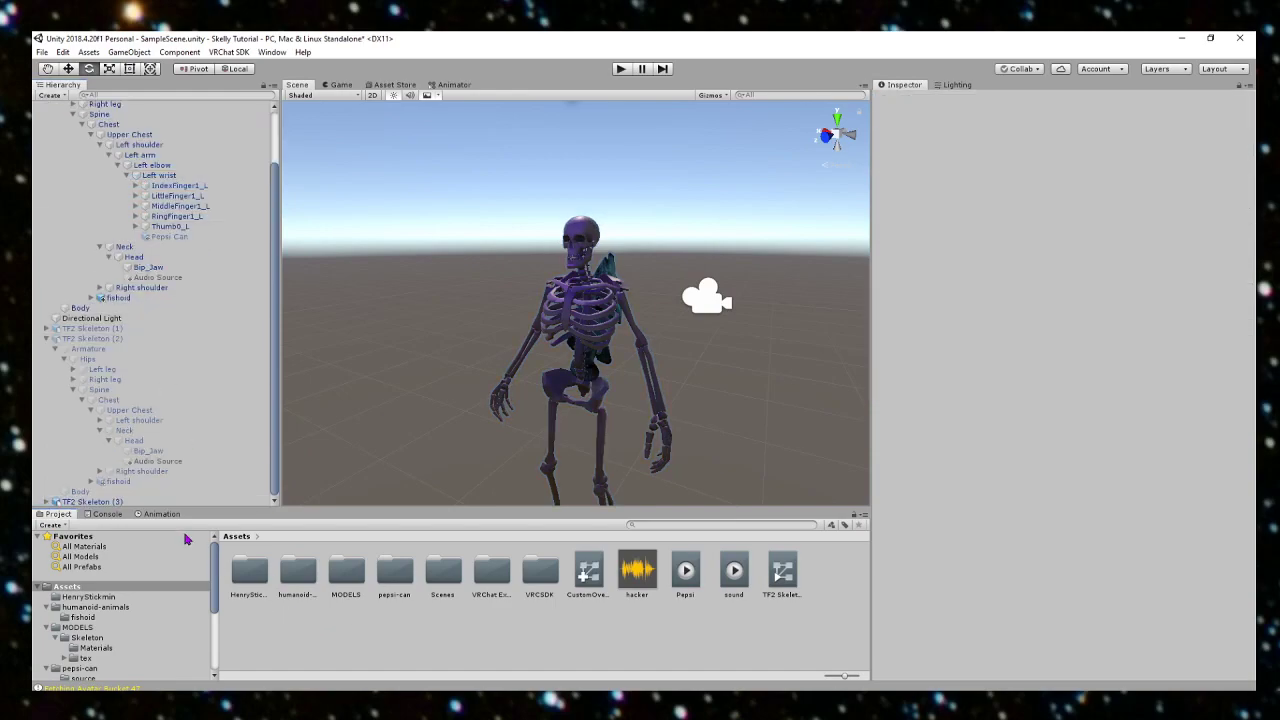
Step: Deactivate the original TF2 Skeleton and collapse the TF2 Skeleton (2) hierarchy
{"action": "scroll", "coordinate": [151, 188], "scroll_direction": "up", "scroll_amount": 3}
{"action": "left_click", "coordinate": [88, 127]}
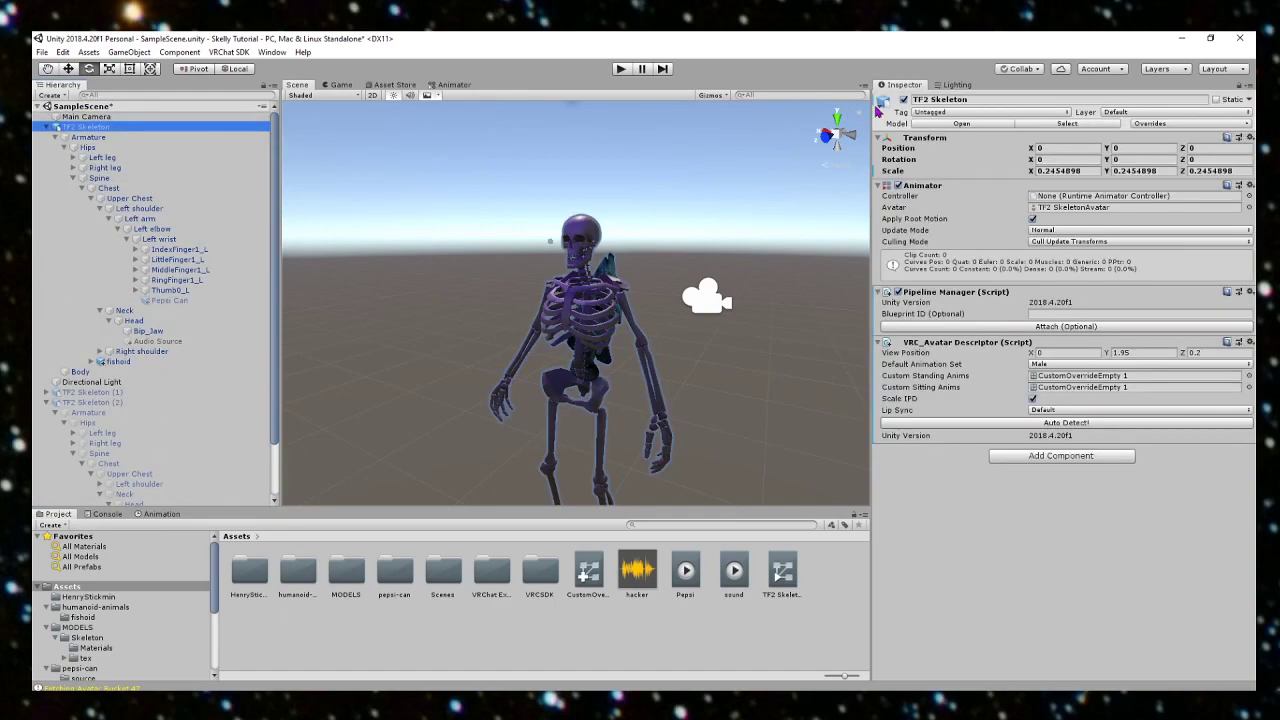
{"action": "scroll", "coordinate": [60, 330], "scroll_direction": "down", "scroll_amount": 3}
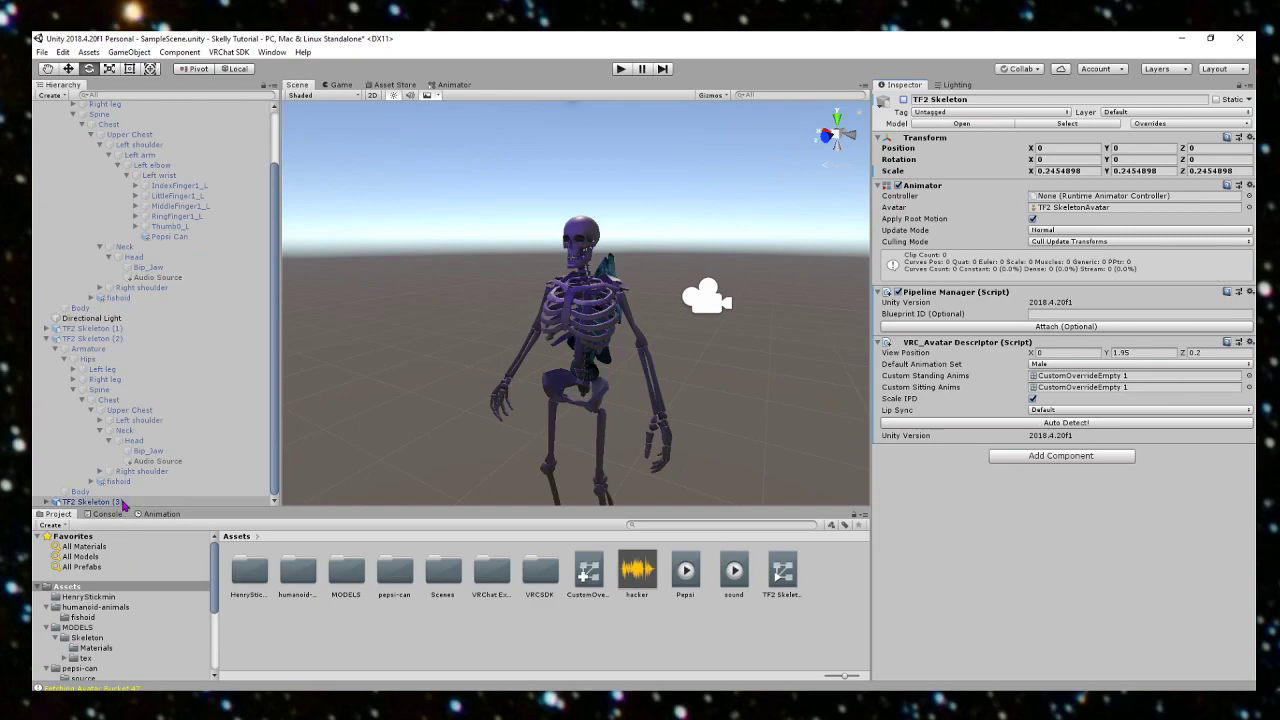
{"action": "left_click", "coordinate": [47, 339]}
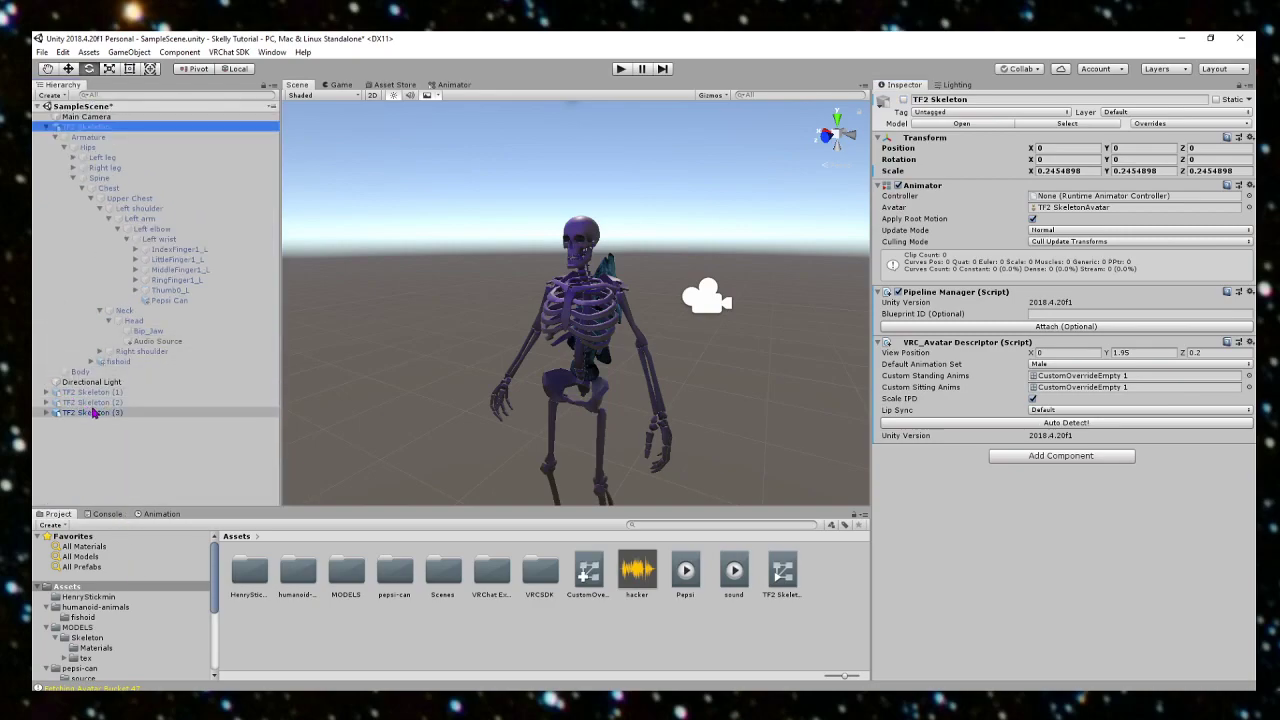
Step: Open the imported HenryStickmin asset folder and inspect its audio clip
{"action": "left_click", "coordinate": [56, 413]}
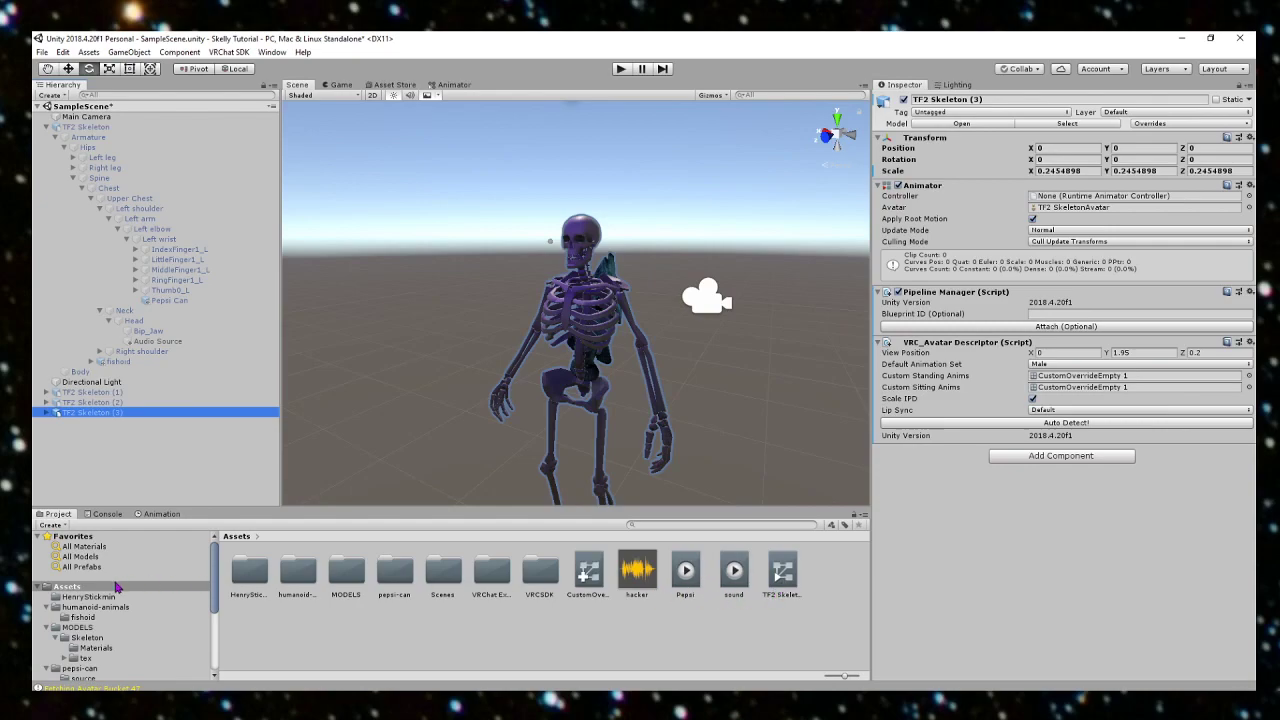
{"action": "double_click", "coordinate": [256, 571]}
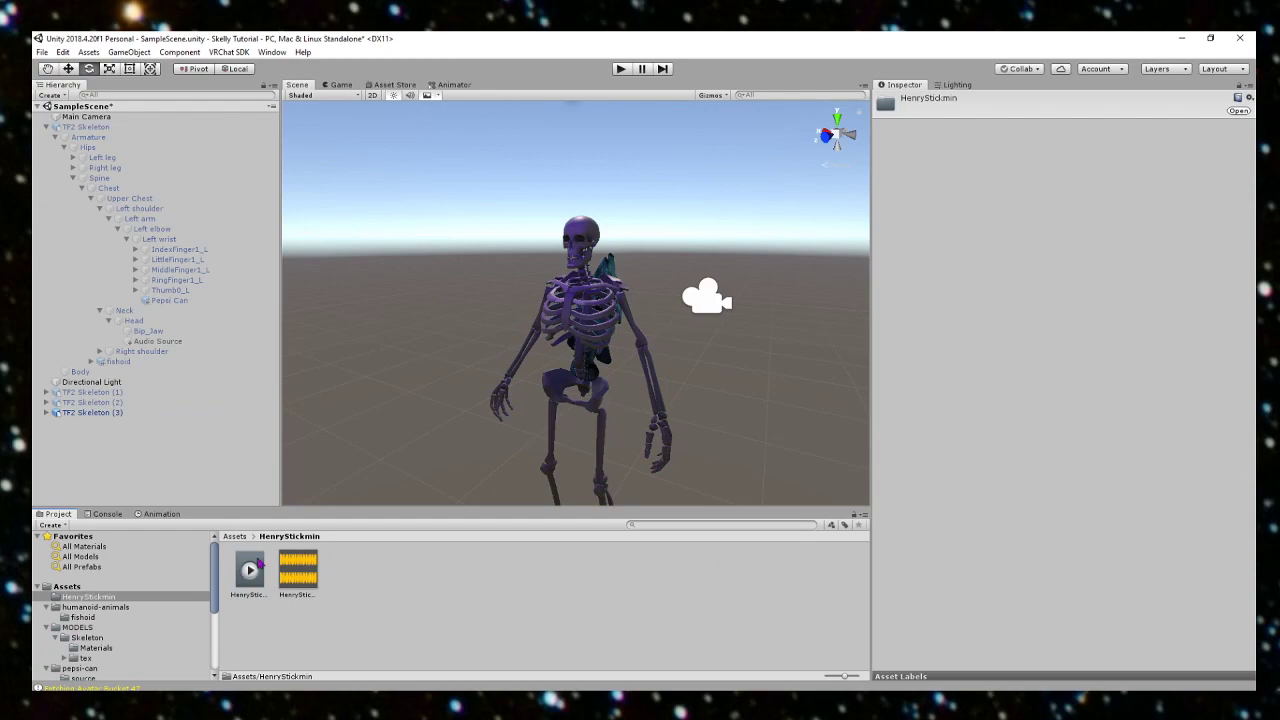
{"action": "left_click", "coordinate": [296, 574]}
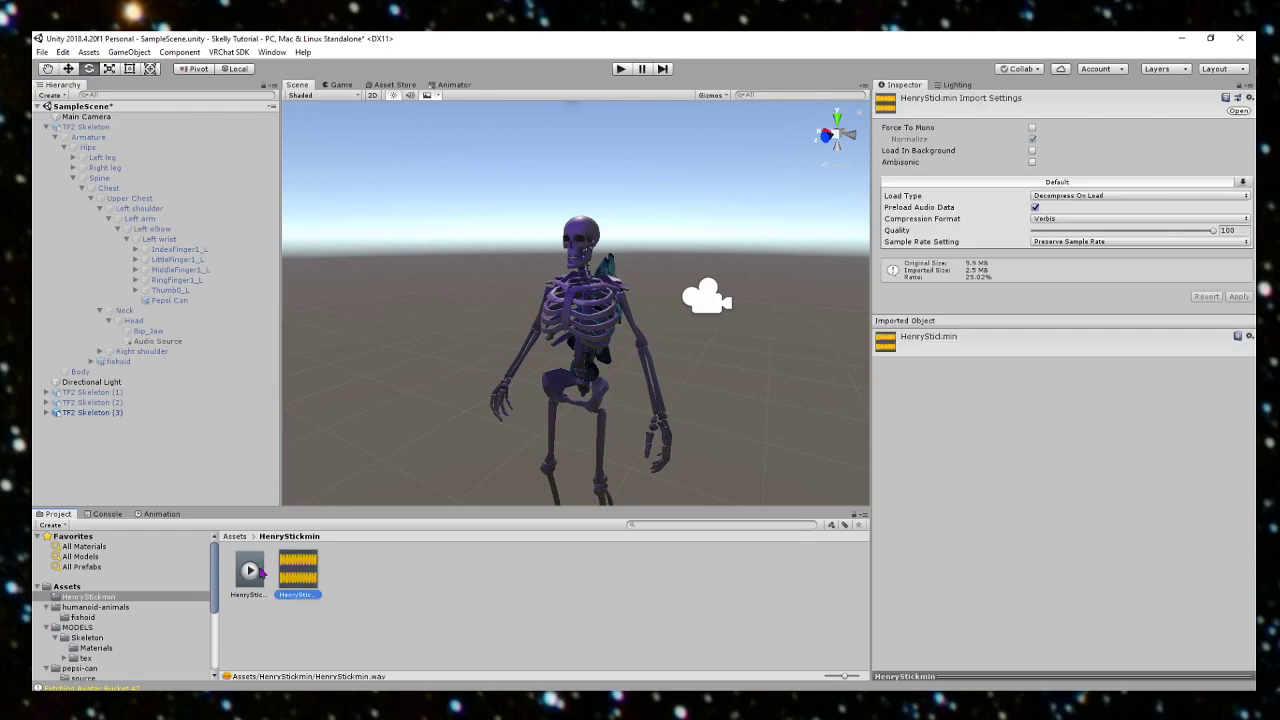
Step: Add an Audio Source as a child of TF2 Skeleton (3) and raise it to a Y position of about 6.45
{"action": "left_click", "coordinate": [197, 413]}
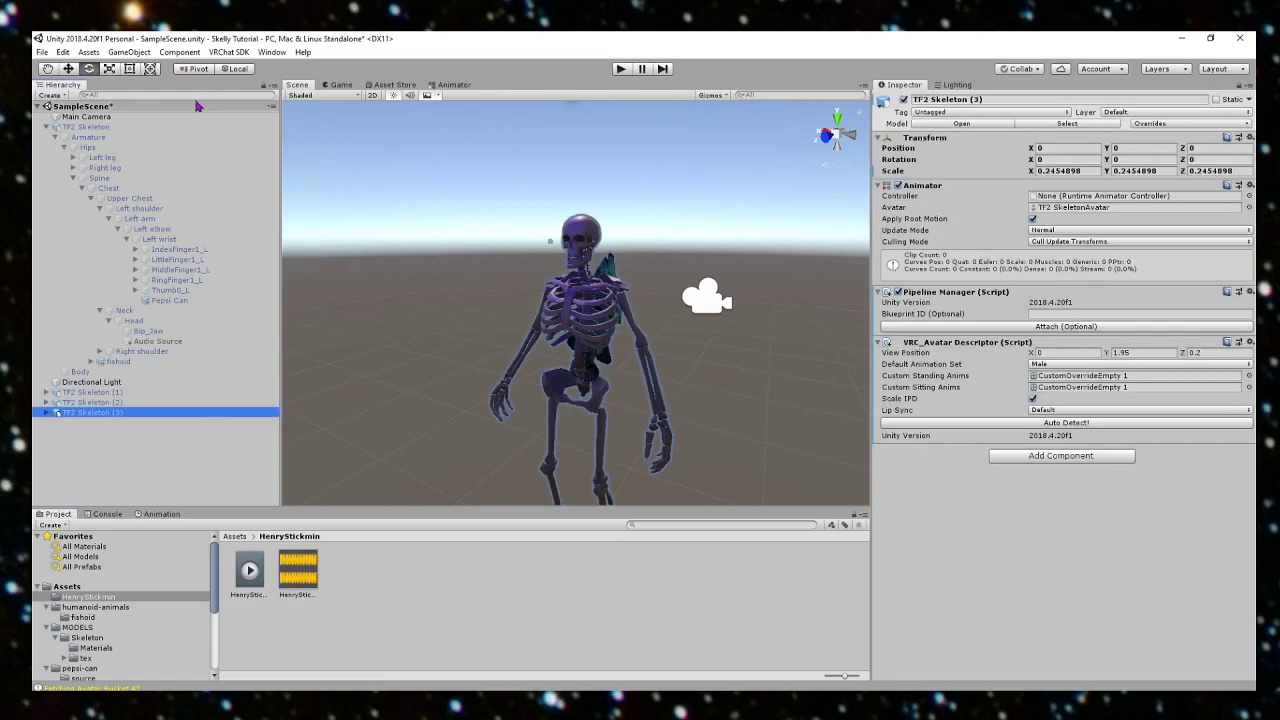
{"action": "right_click", "coordinate": [105, 413]}
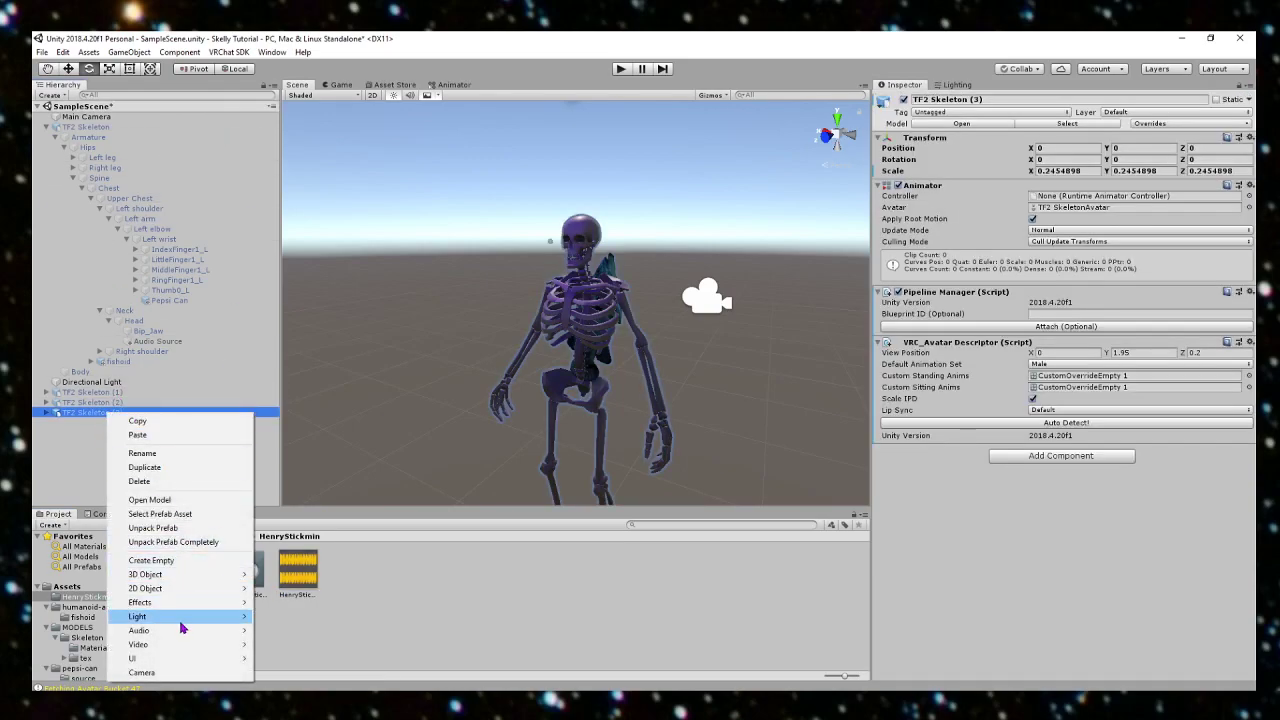
{"action": "mouse_move", "coordinate": [180, 630]}
{"action": "left_click", "coordinate": [305, 630]}
{"action": "key", "text": "f"}
{"action": "key", "text": "w"}
{"action": "left_click_drag", "start_coordinate": [560, 394], "coordinate": [550, 145]}
{"action": "scroll", "coordinate": [670, 350], "scroll_direction": "down", "scroll_amount": 5}
{"action": "right_click_drag", "start_coordinate": [675, 355], "coordinate": [663, 321]}
{"action": "key", "text": "s"}
{"action": "key", "text": "d"}
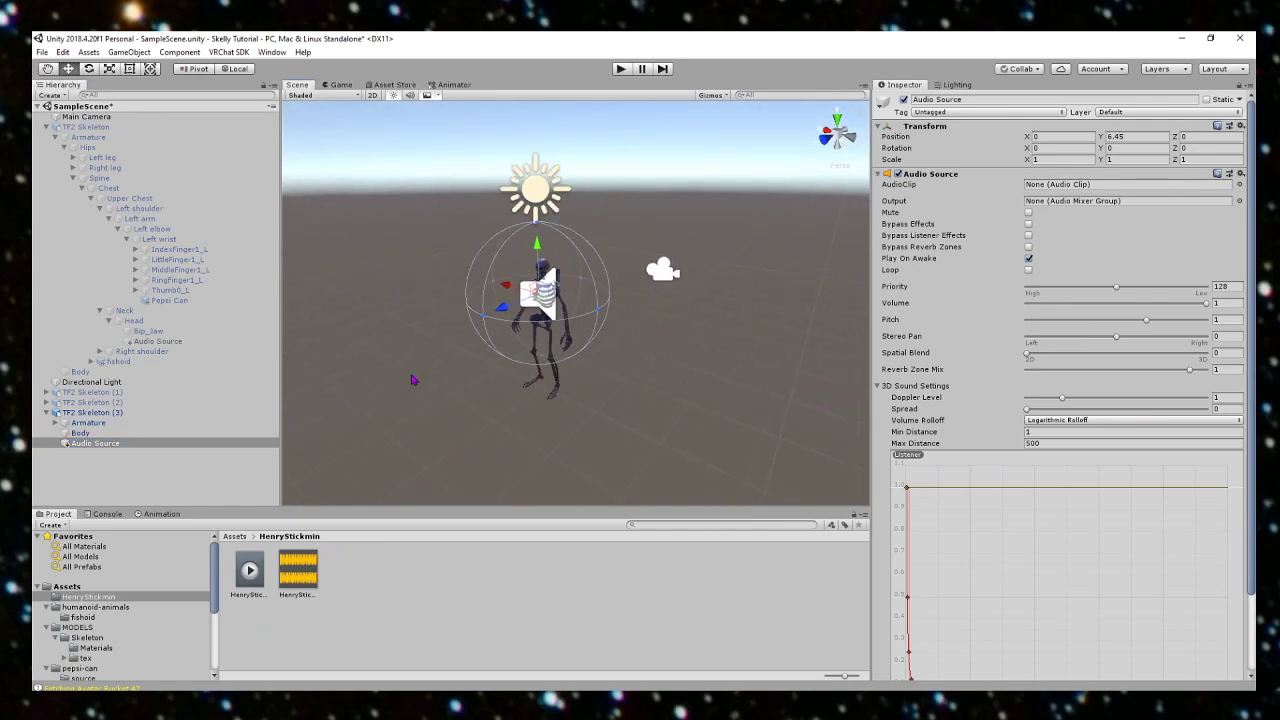
Step: Set the new Audio Source's spatial blend to 1 and enlarge its minimum distance to about 2.73
{"action": "left_click_drag", "start_coordinate": [1042, 357], "coordinate": [1249, 358]}
{"action": "left_click_drag", "start_coordinate": [603, 313], "coordinate": [711, 309]}
{"action": "left_click", "coordinate": [921, 176]}
{"action": "key", "text": "s"}
{"action": "right_click_drag", "start_coordinate": [706, 232], "coordinate": [705, 150]}
{"action": "key", "text": "w"}
{"action": "key", "text": "w"}
{"action": "right_click_drag", "start_coordinate": [540, 300], "coordinate": [568, 429]}
{"action": "key", "text": "s"}
Step: Add a VRC_Spatial Audio Source component to the new Audio Source
{"action": "scroll", "coordinate": [997, 537], "scroll_direction": "down", "scroll_amount": 3}
{"action": "left_click", "coordinate": [1056, 663]}
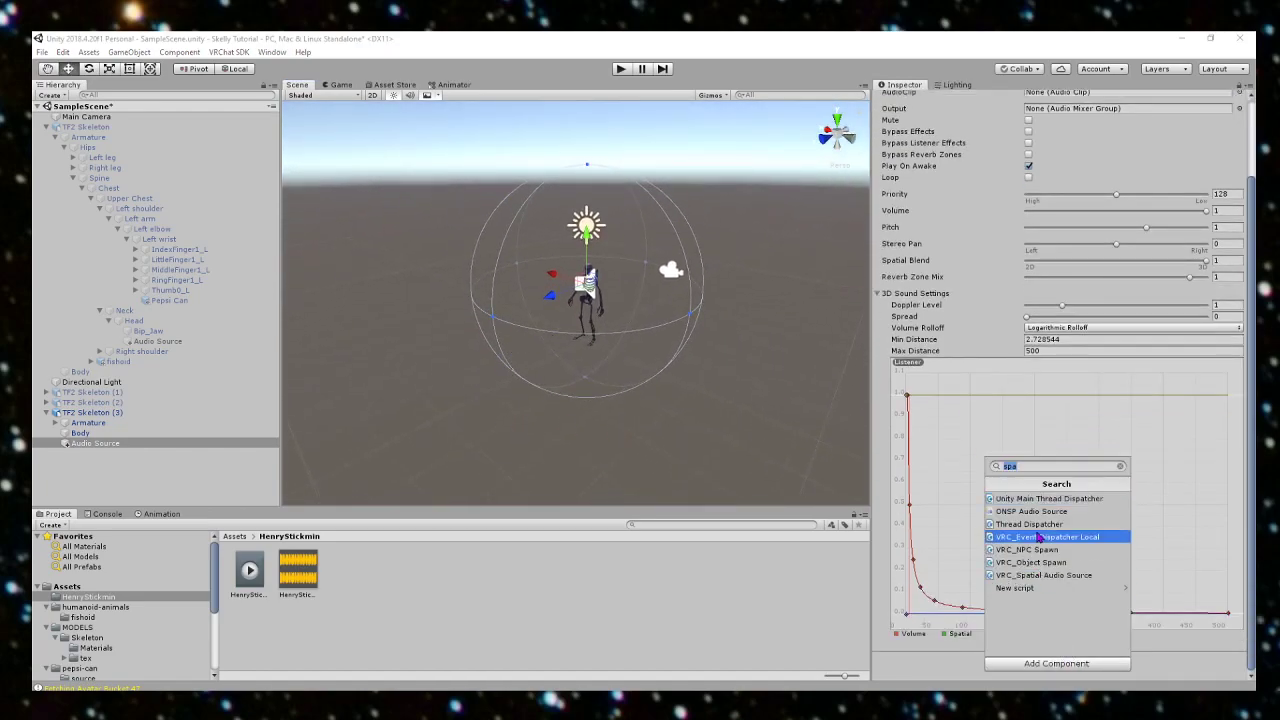
{"action": "left_click", "coordinate": [1048, 578]}
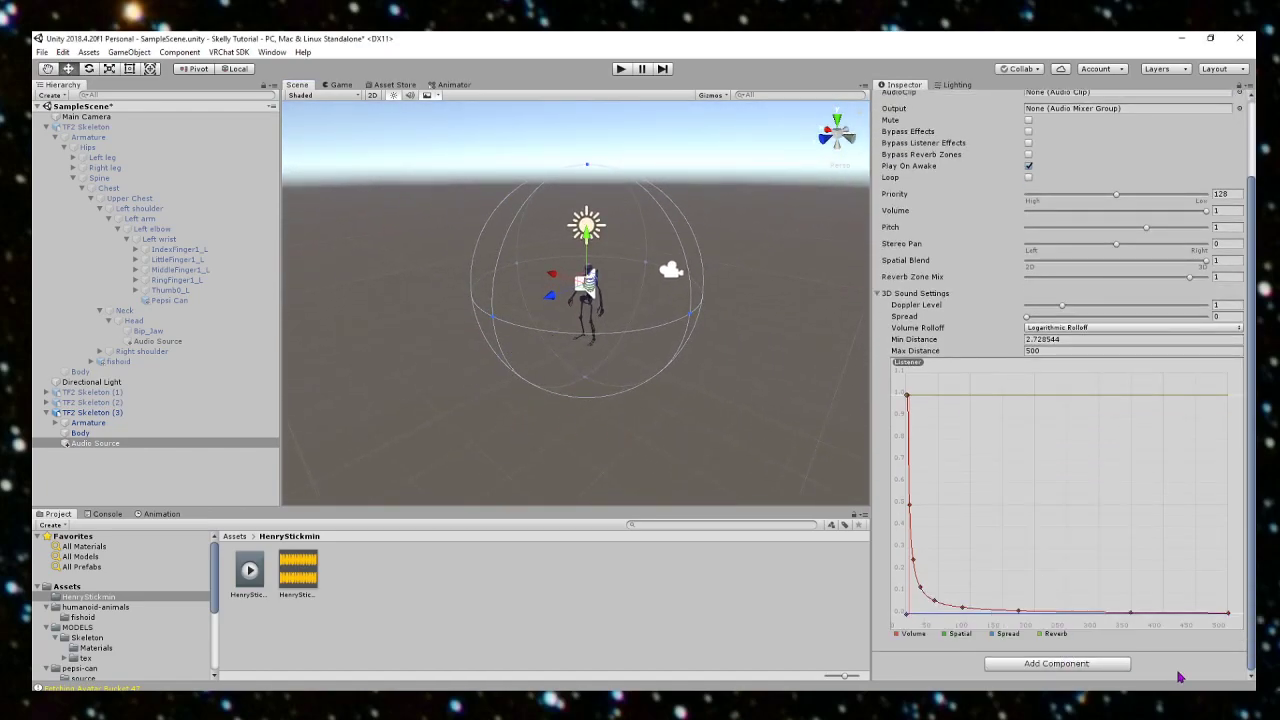
{"action": "scroll", "coordinate": [1057, 560], "scroll_direction": "down", "scroll_amount": 2}
{"action": "scroll", "coordinate": [647, 384], "scroll_direction": "down", "scroll_amount": 5}
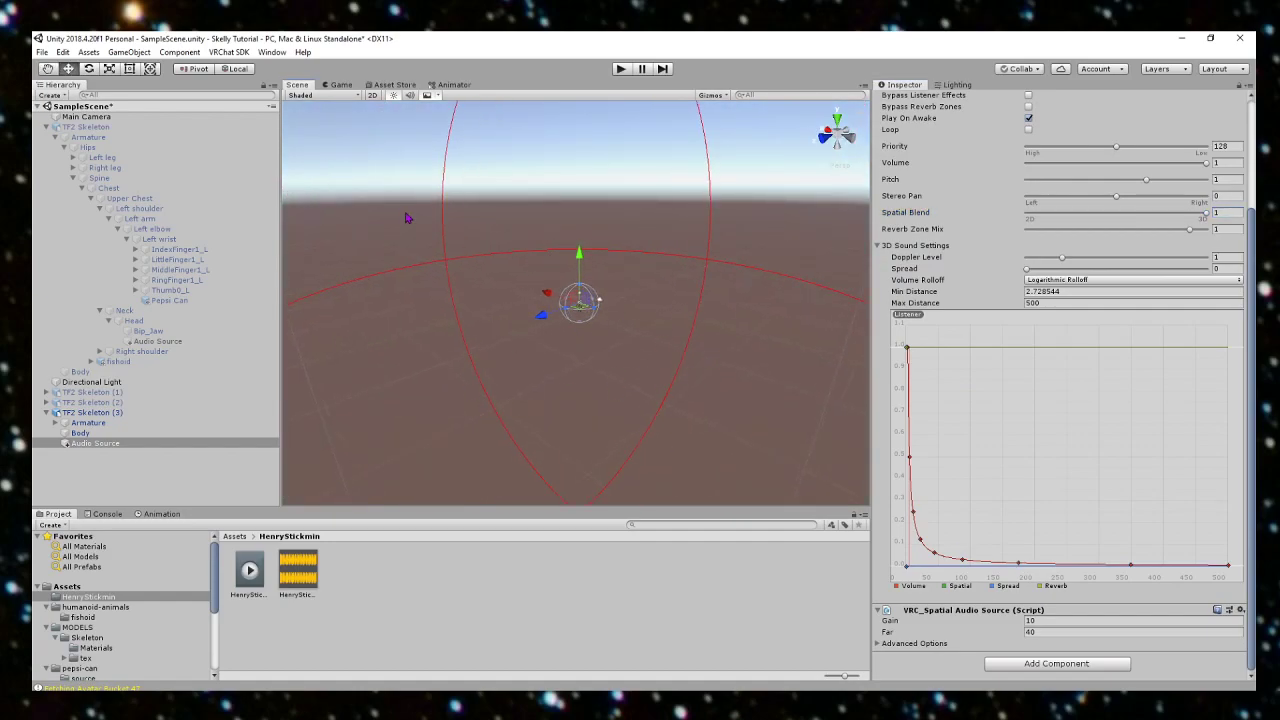
Step: Assign the imported HenryStickmin audio clip as the Audio Source's AudioClip
{"action": "mouse_move", "coordinate": [616, 454]}
{"action": "left_mouse_down", "text": "alt"}
{"action": "mouse_move", "coordinate": [597, 409]}
{"action": "mouse_move", "coordinate": [618, 454]}
{"action": "left_mouse_up", "text": "alt"}
{"action": "right_click_drag", "start_coordinate": [618, 454], "coordinate": [577, 310]}
{"action": "key", "text": "f"}
{"action": "scroll", "coordinate": [1055, 377], "scroll_direction": "up", "scroll_amount": 4}
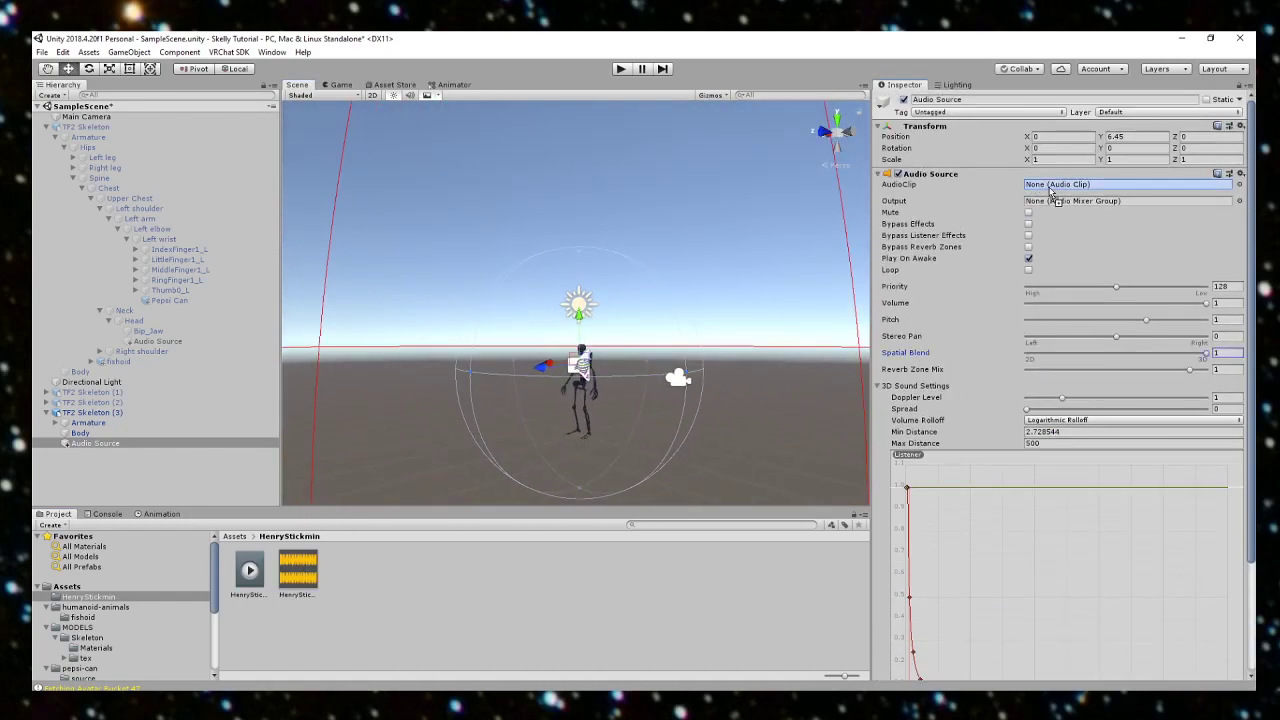
{"action": "left_click", "coordinate": [705, 292]}
{"action": "right_click_drag", "start_coordinate": [705, 292], "coordinate": [752, 382]}
Step: Apply the HenryStickmin animation clip to TF2 Skeleton (3) and inspect its new animator controller
{"action": "left_click_drag", "start_coordinate": [246, 578], "coordinate": [250, 410]}
{"action": "left_click_drag", "start_coordinate": [155, 420], "coordinate": [660, 212]}
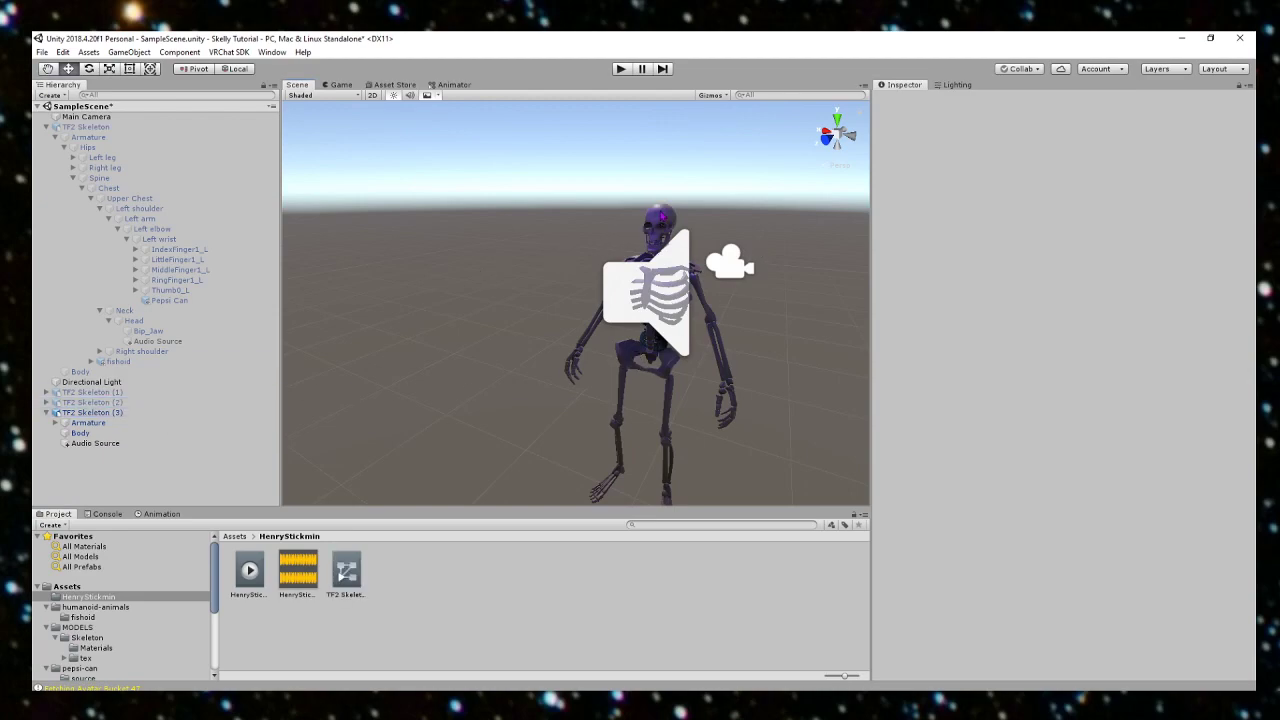
{"action": "left_click", "coordinate": [350, 570]}
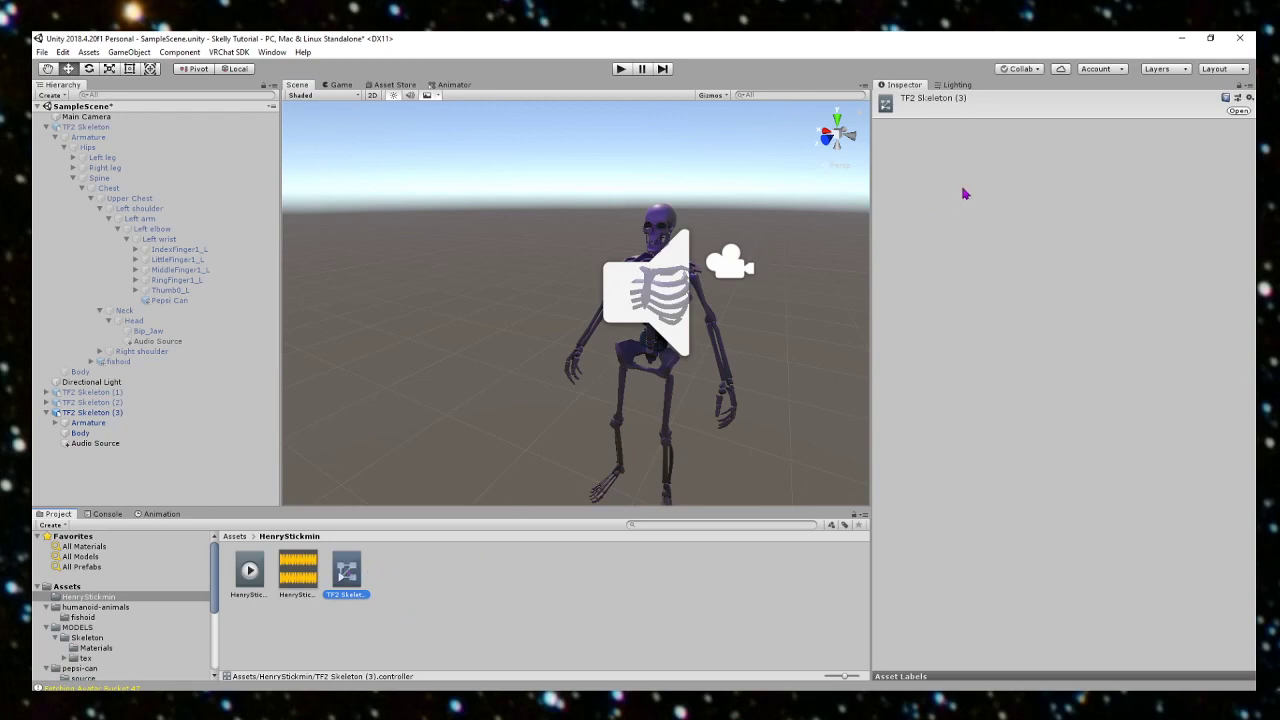
Step: Open TF2 Skeleton (3)'s HenryStickmin animation and fit its keyframe timeline in view
{"action": "left_click", "coordinate": [120, 412]}
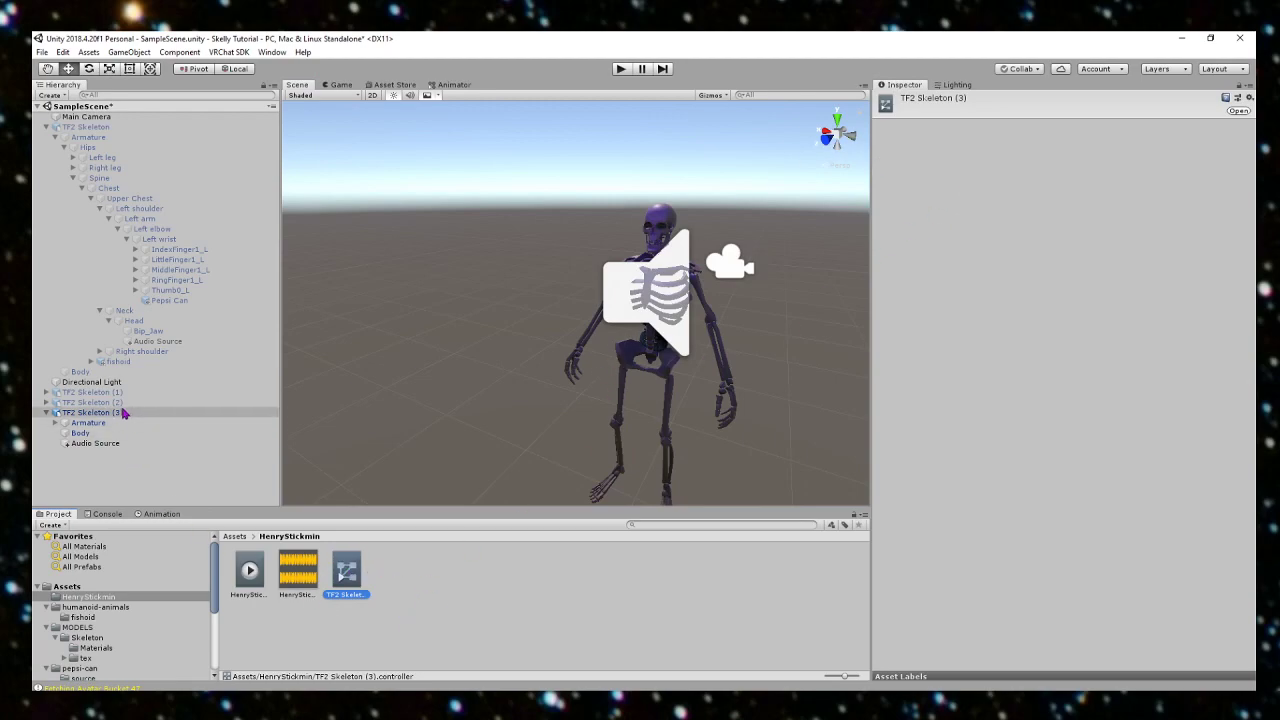
{"action": "left_click", "coordinate": [178, 514]}
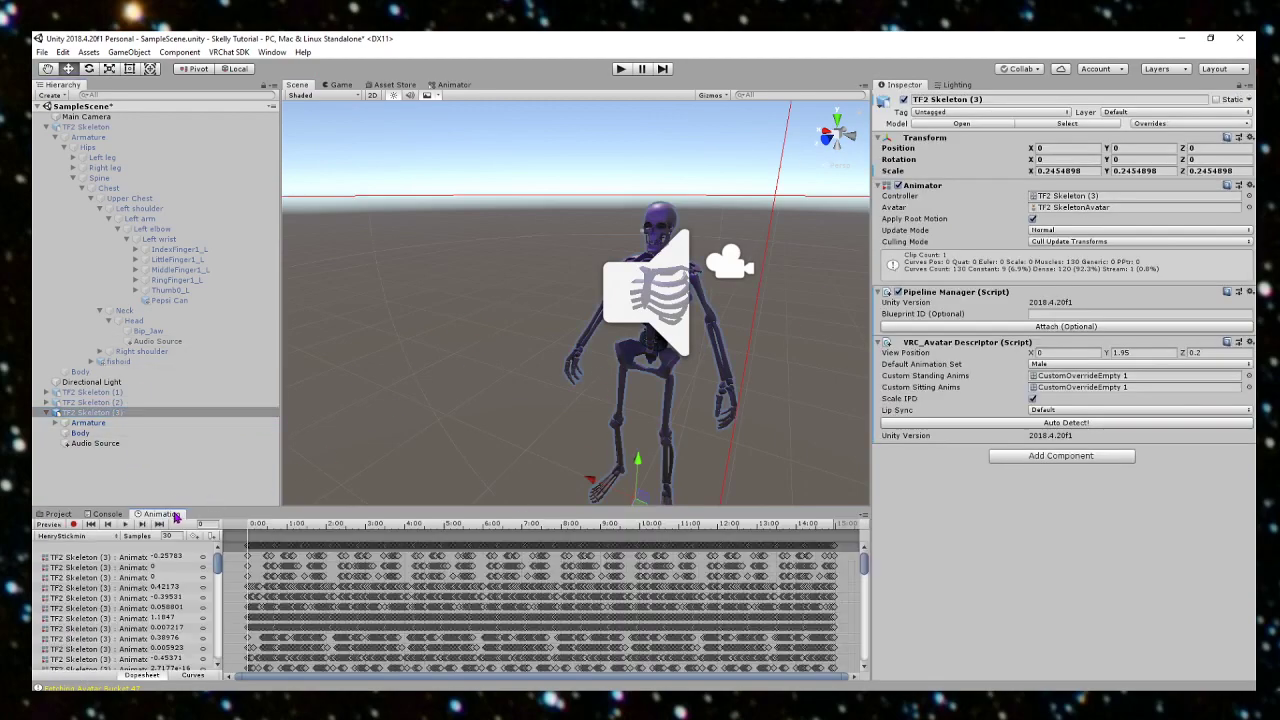
{"action": "scroll", "coordinate": [427, 580], "scroll_direction": "up", "scroll_amount": 3}
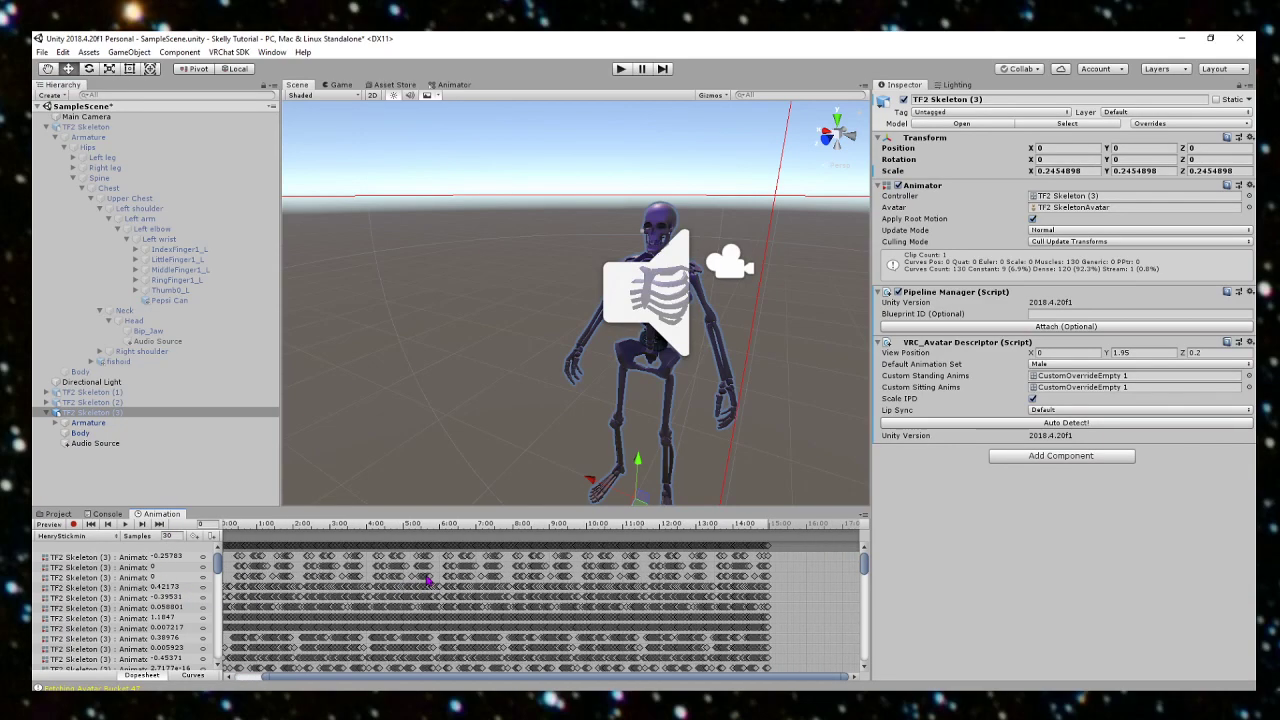
{"action": "scroll", "coordinate": [281, 555], "scroll_direction": "down", "scroll_amount": 2}
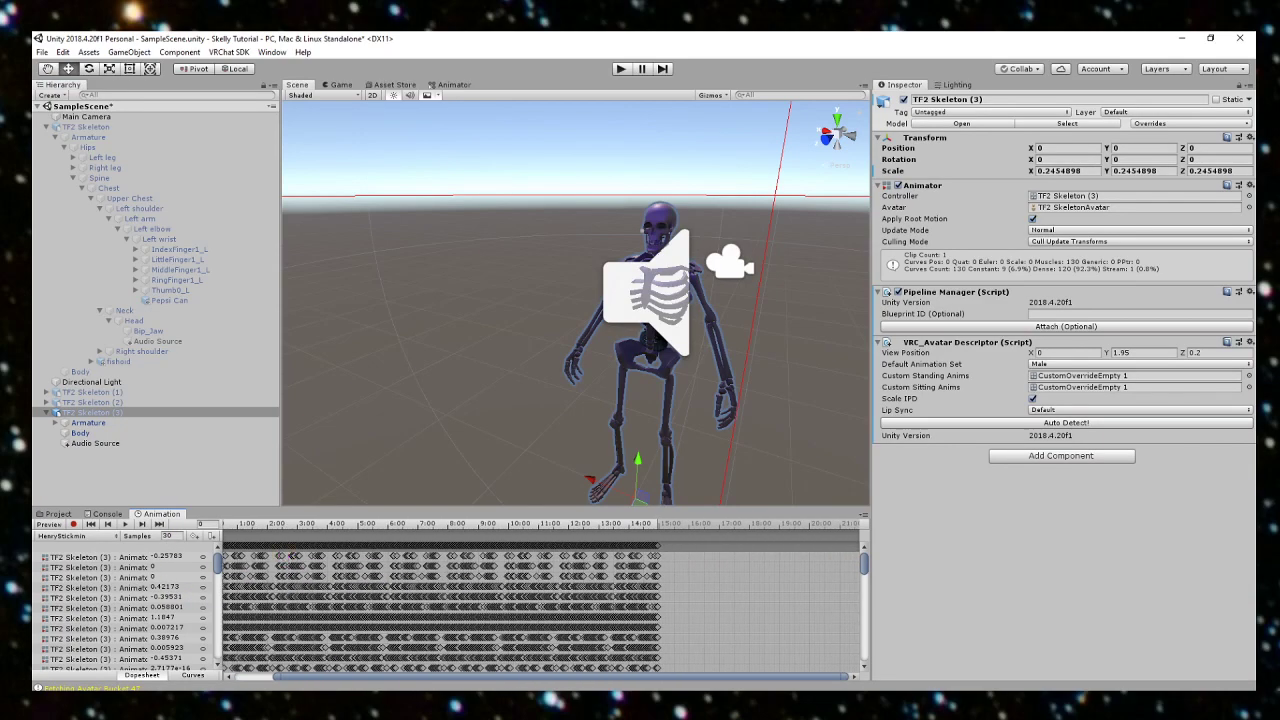
{"action": "left_click_drag", "start_coordinate": [381, 681], "coordinate": [338, 681]}
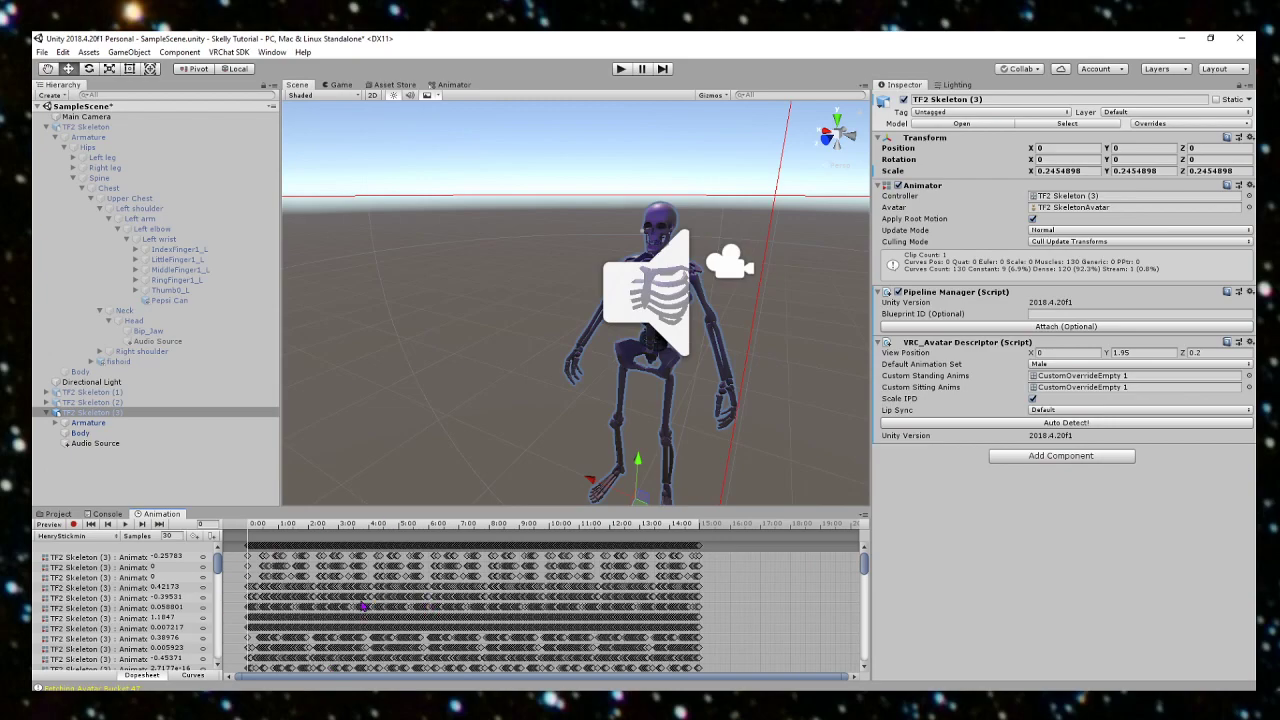
Step: Preview the HenryStickmin dance on the skeleton from the front and side, stop playback, and examine its keyframes
{"action": "left_click", "coordinate": [125, 525]}
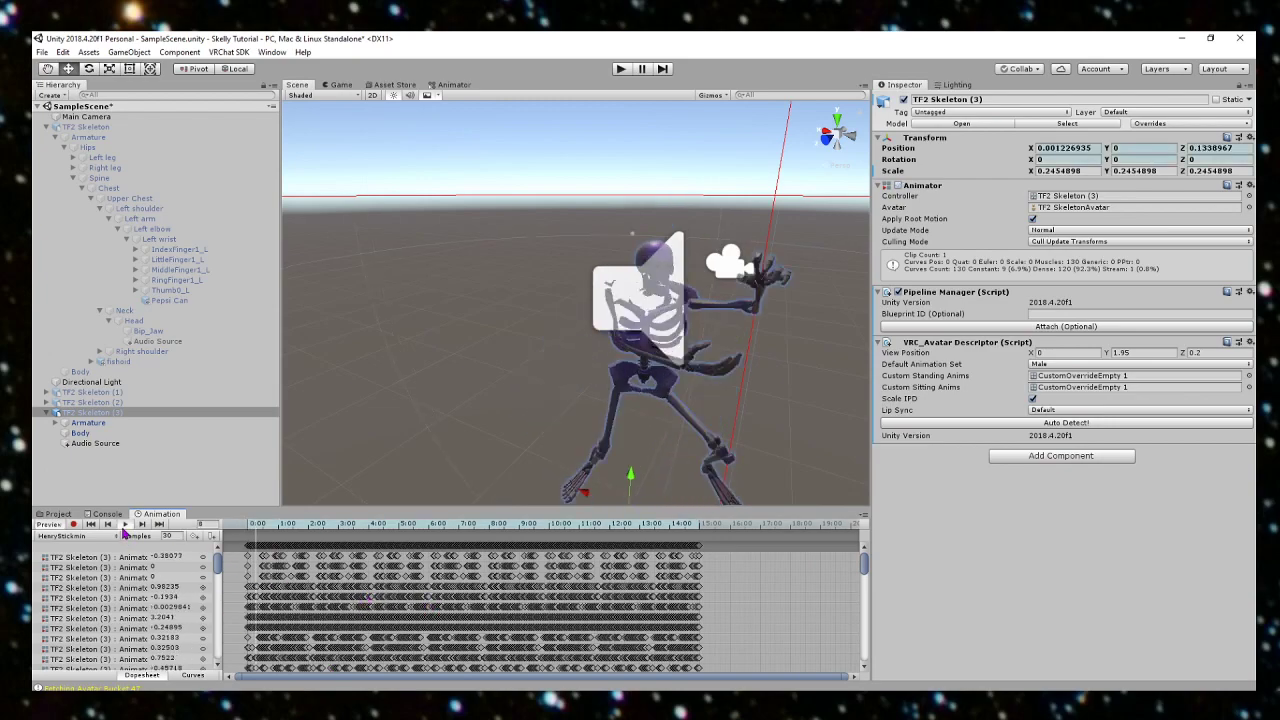
{"action": "right_click_drag", "start_coordinate": [394, 362], "coordinate": [516, 337]}
{"action": "key", "text": "d"}
{"action": "key", "text": "s"}
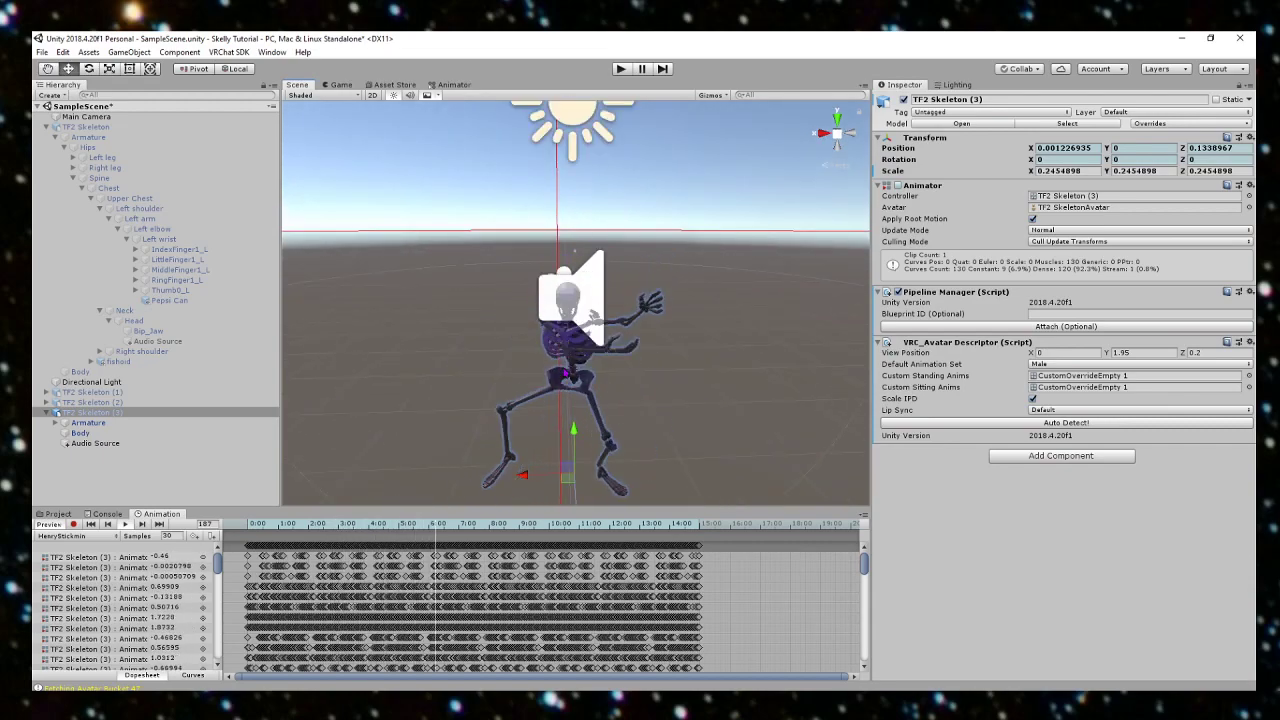
{"action": "key", "text": "d"}
{"action": "right_click_drag", "start_coordinate": [620, 374], "coordinate": [365, 352]}
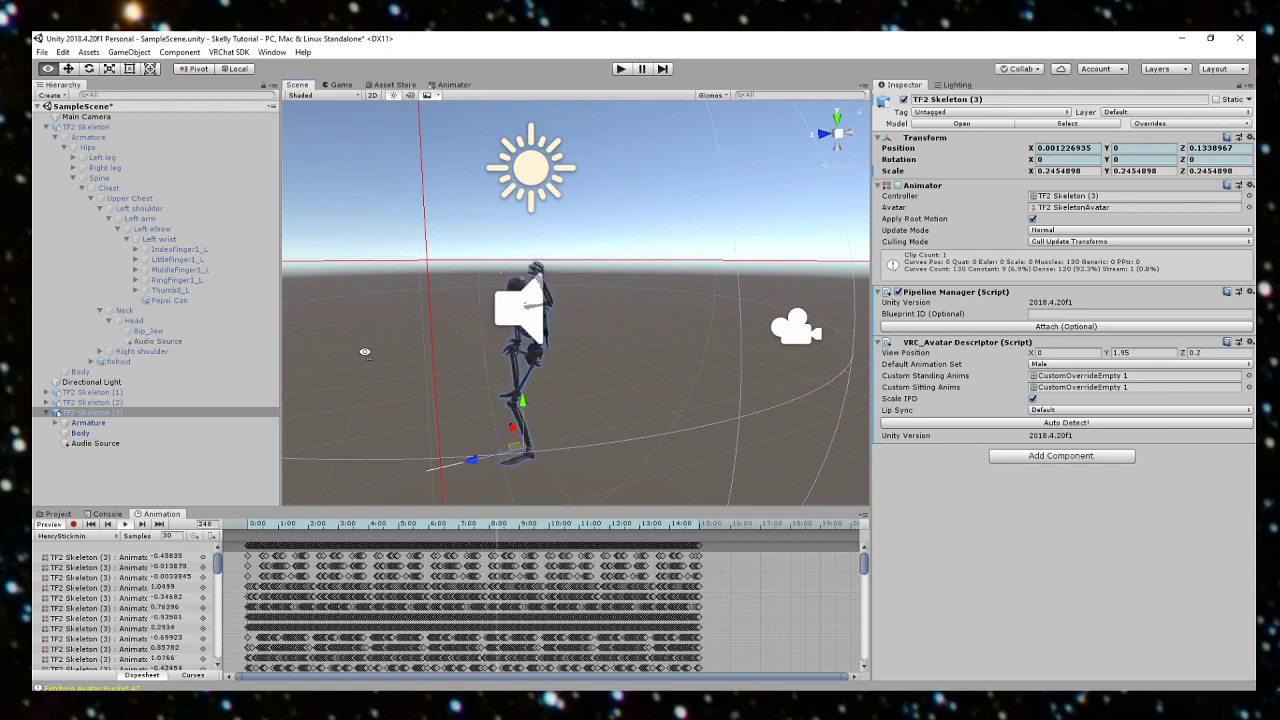
{"action": "left_click", "coordinate": [123, 525]}
{"action": "right_click_drag", "start_coordinate": [321, 430], "coordinate": [560, 520]}
{"action": "key", "text": "a"}
{"action": "scroll", "coordinate": [341, 571], "scroll_direction": "down", "scroll_amount": 4}
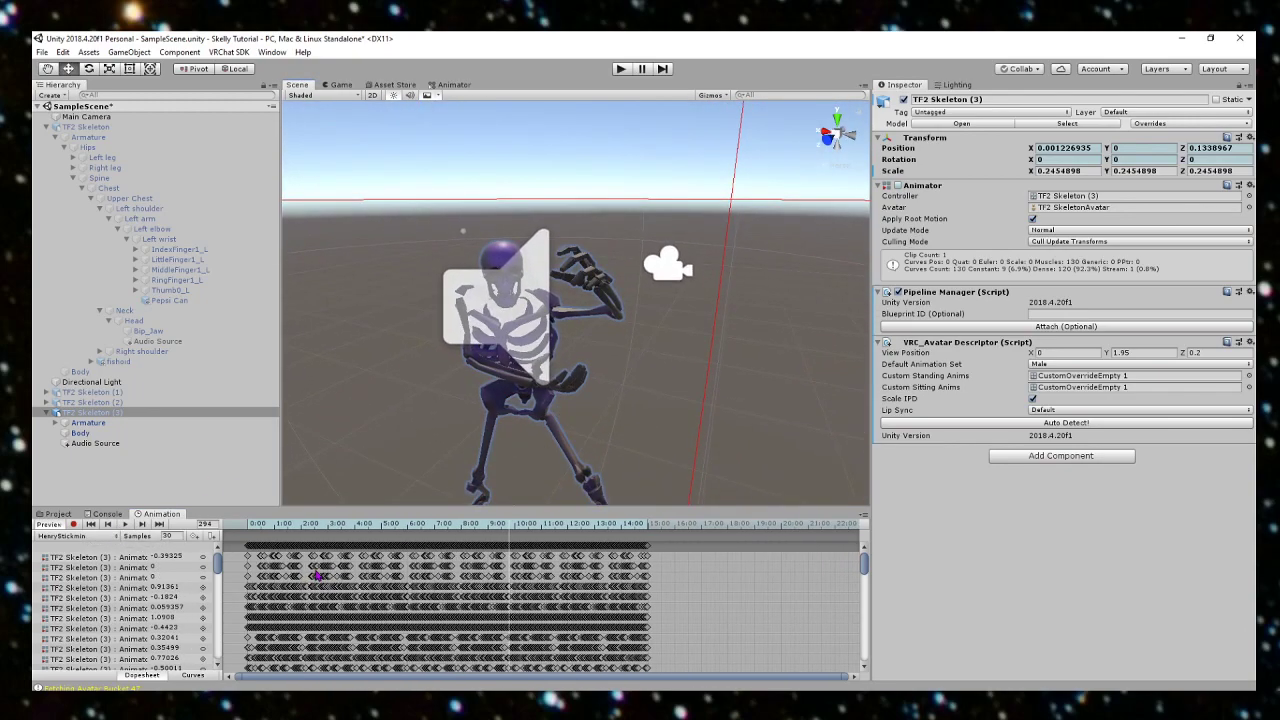
{"action": "scroll", "coordinate": [321, 575], "scroll_direction": "up", "scroll_amount": 4}
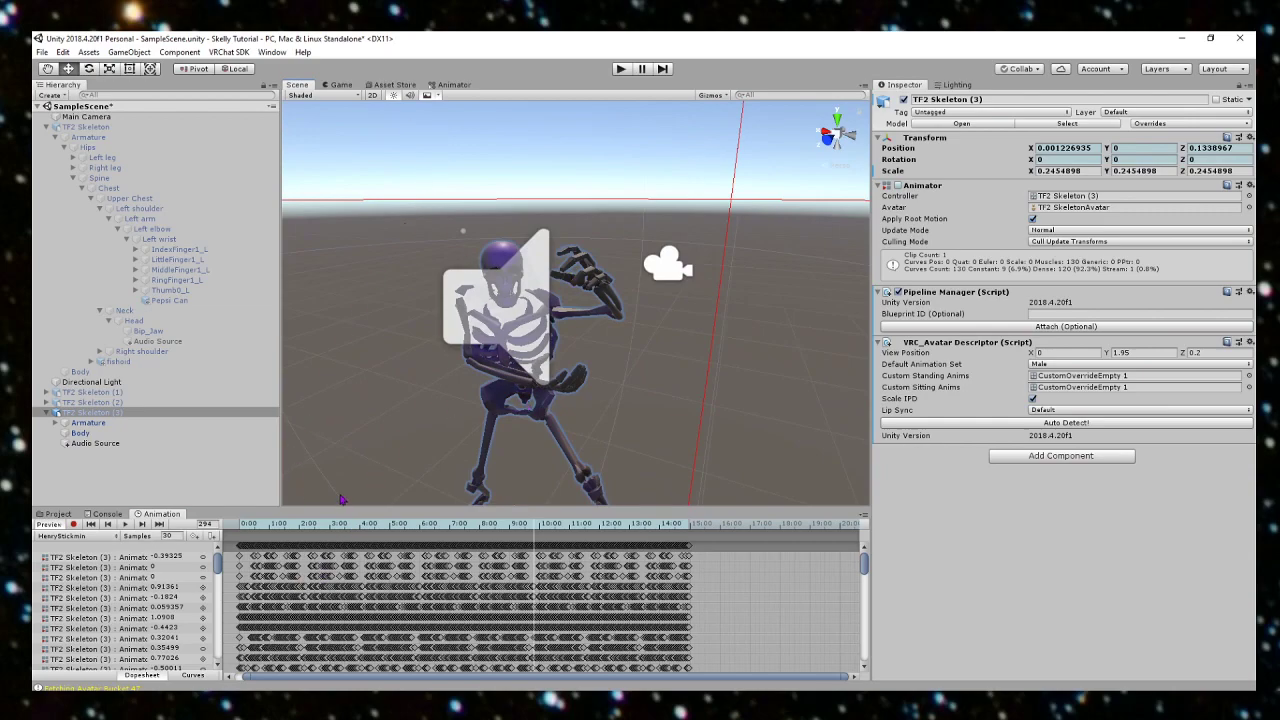
Step: Add the child Audio Source's Is Active property to the HenryStickmin animation clip
{"action": "scroll", "coordinate": [145, 575], "scroll_direction": "down", "scroll_amount": 10}
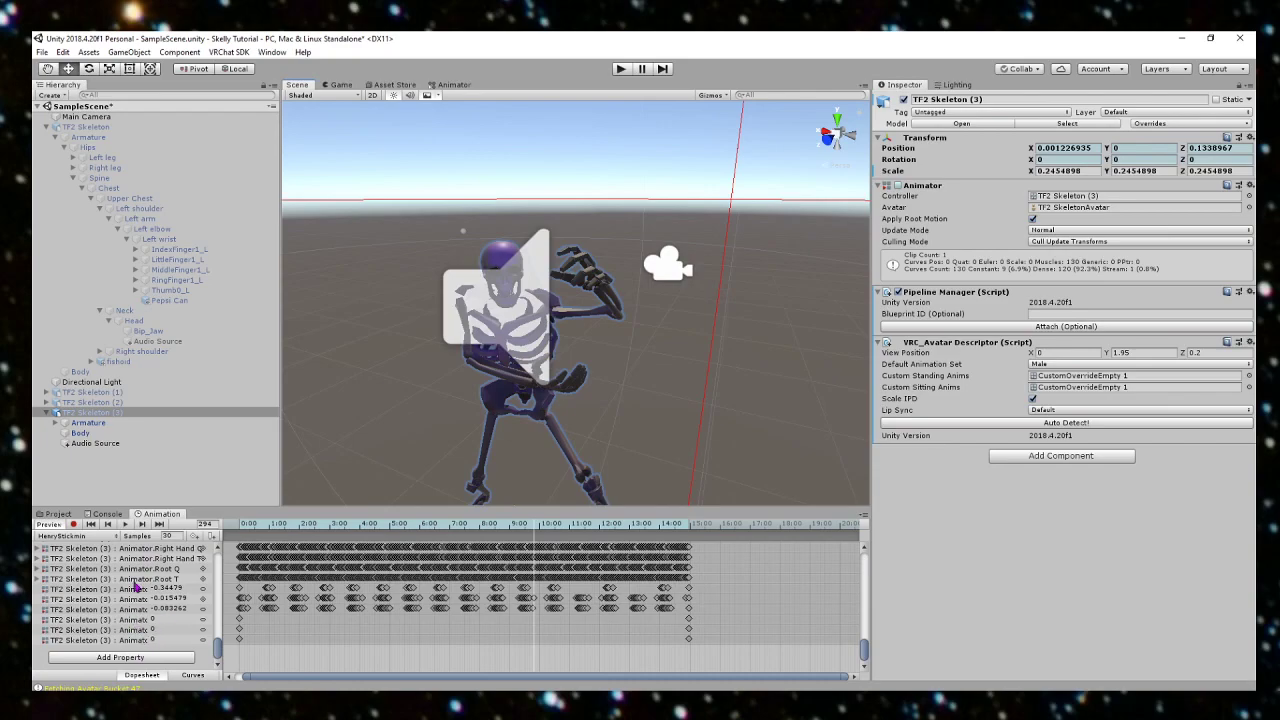
{"action": "left_click", "coordinate": [127, 659]}
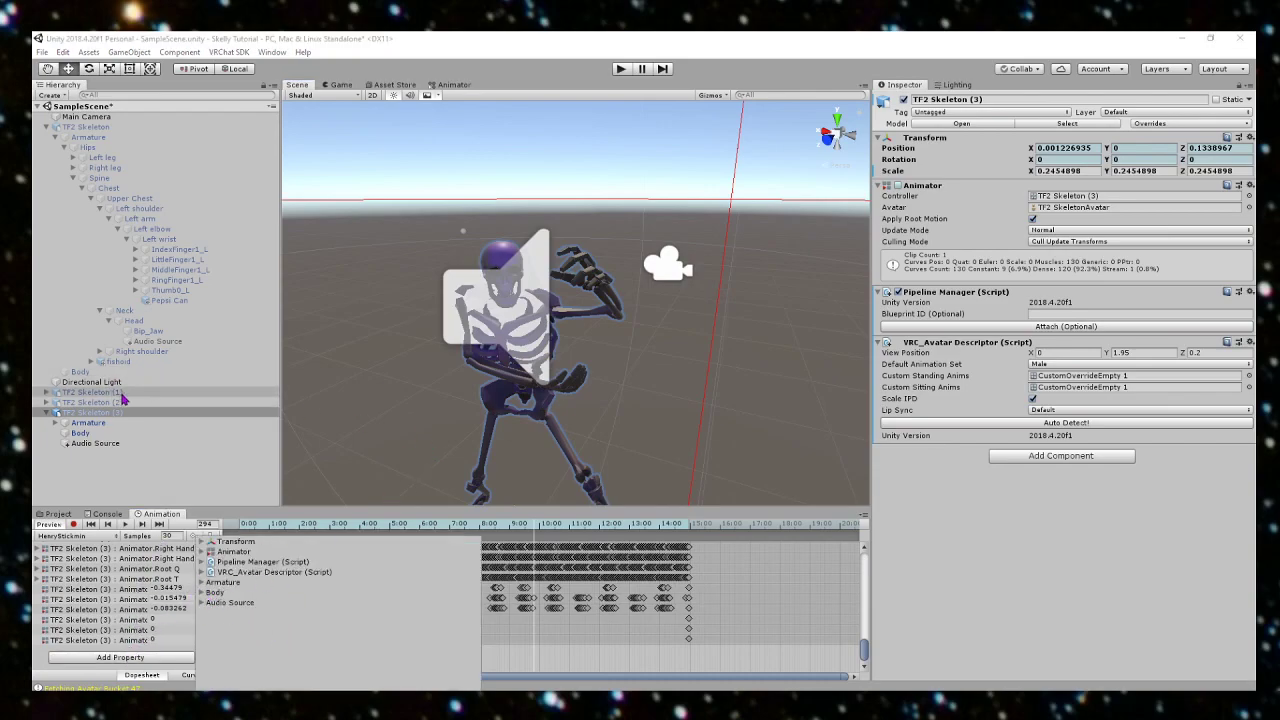
{"action": "left_click", "coordinate": [201, 603]}
{"action": "left_click", "coordinate": [473, 614]}
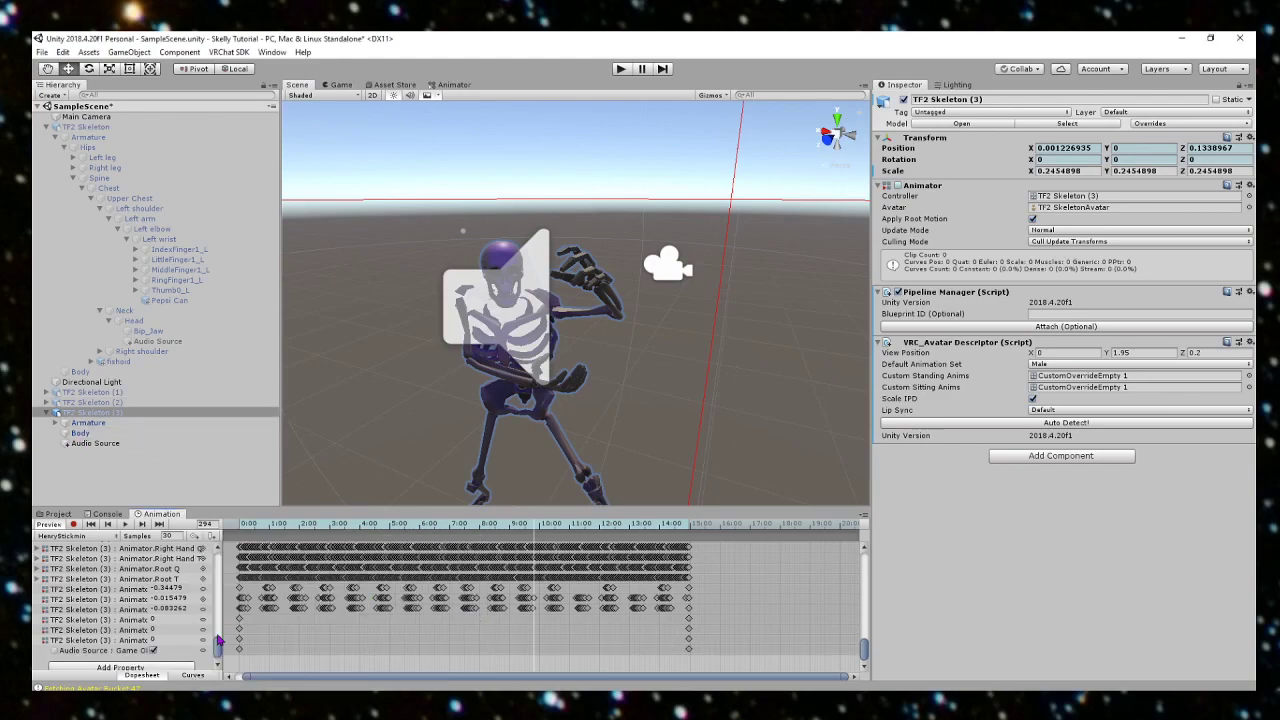
Step: Preview the updated dance, run the scene in Play mode to test it with sound, and stop it
{"action": "left_click", "coordinate": [124, 524]}
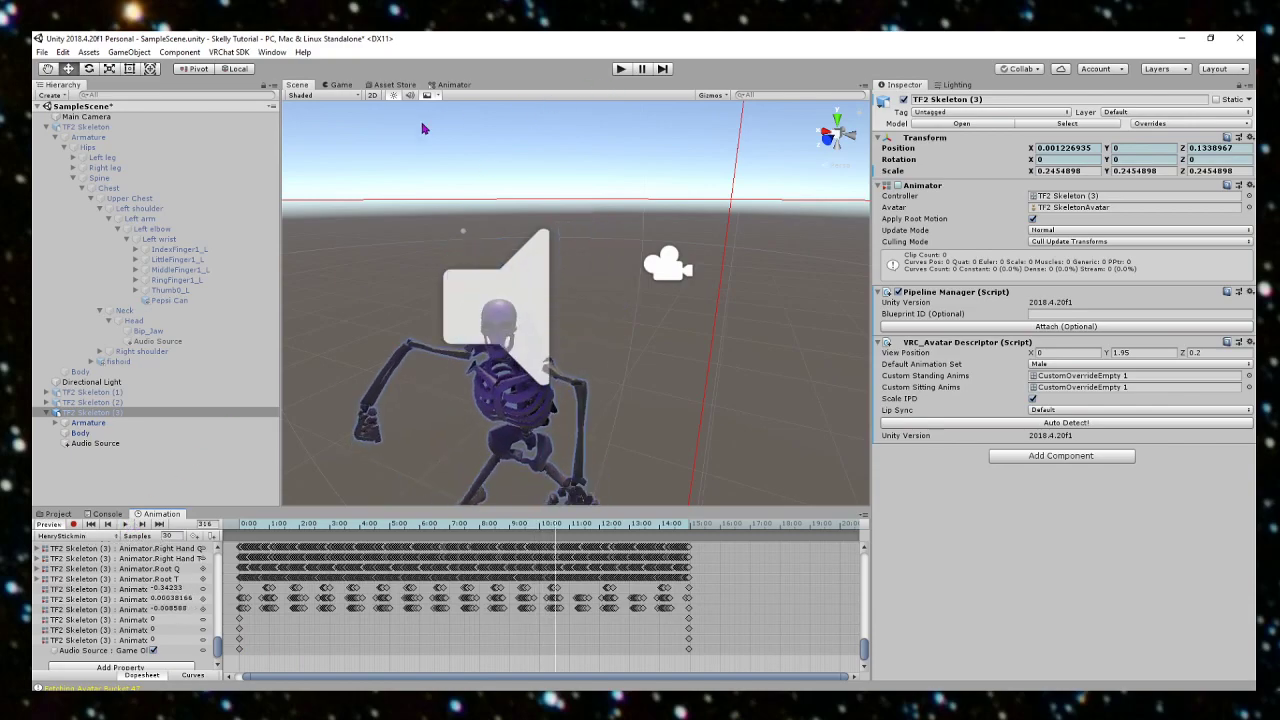
{"action": "left_click", "coordinate": [622, 69]}
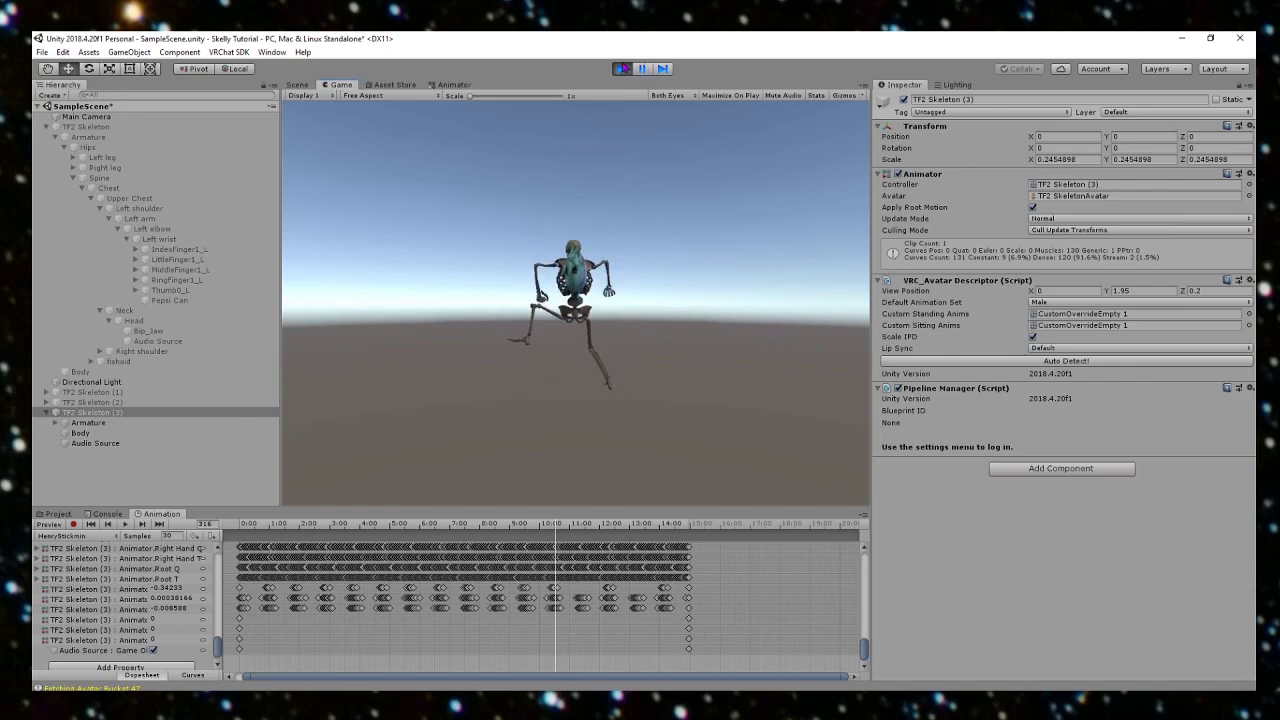
{"action": "left_click", "coordinate": [620, 68]}
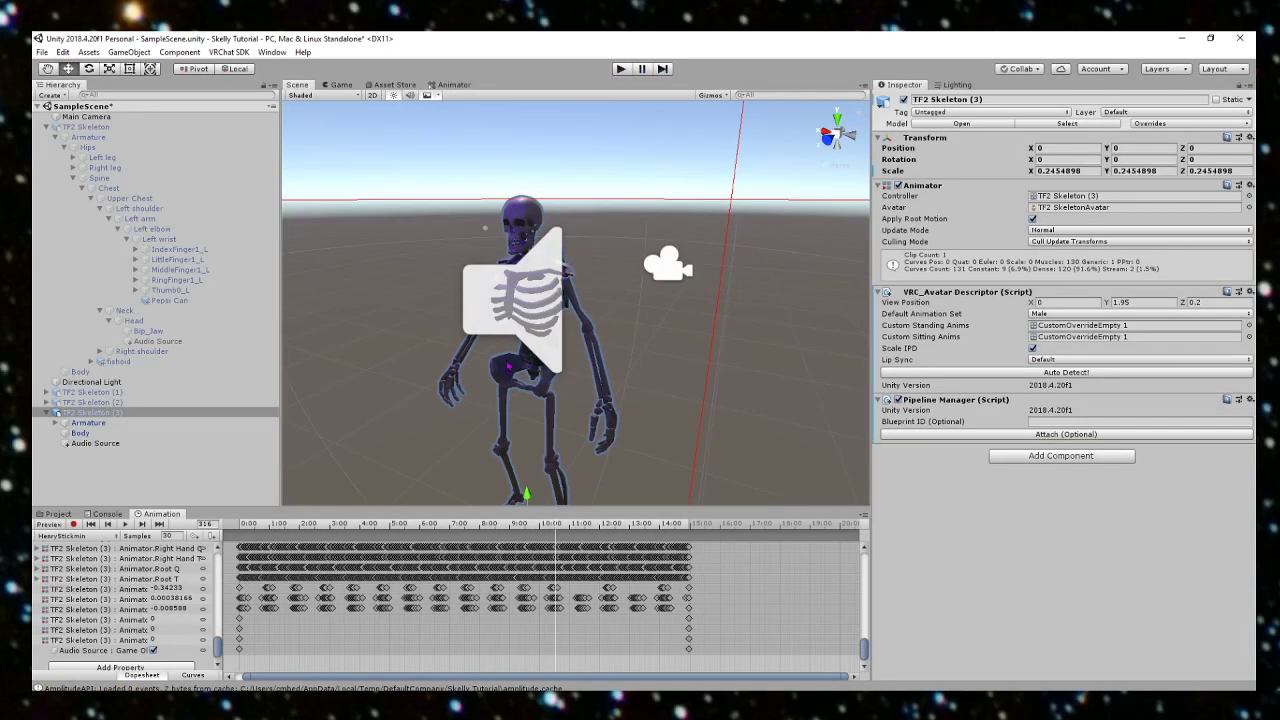
{"action": "scroll", "coordinate": [573, 346], "scroll_direction": "down", "scroll_amount": 5}
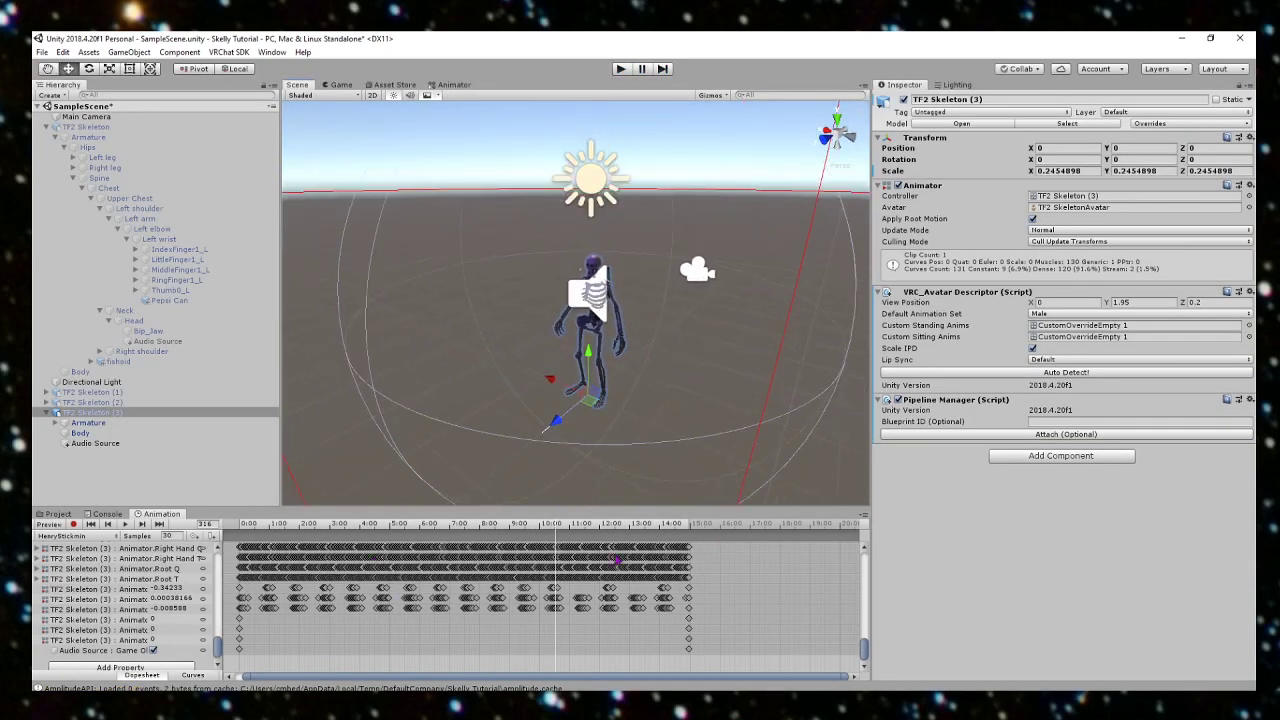
{"action": "left_click_drag", "start_coordinate": [490, 498], "coordinate": [586, 362], "text": "alt"}
{"action": "right_click_drag", "start_coordinate": [586, 361], "coordinate": [614, 341]}
{"action": "key", "text": "w"}
{"action": "right_click_drag", "start_coordinate": [398, 385], "coordinate": [398, 406]}
{"action": "key", "text": "s"}
{"action": "key", "text": "w"}
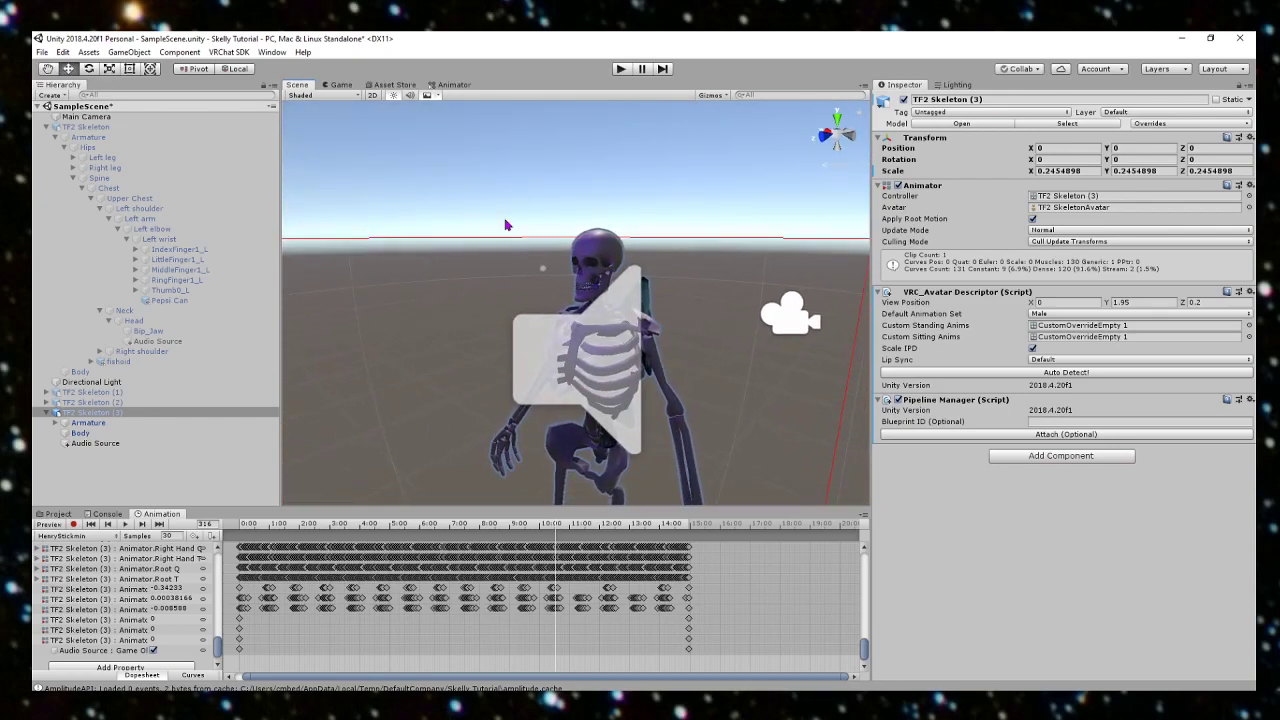
{"action": "left_click_drag", "start_coordinate": [687, 368], "coordinate": [767, 366], "text": "alt"}
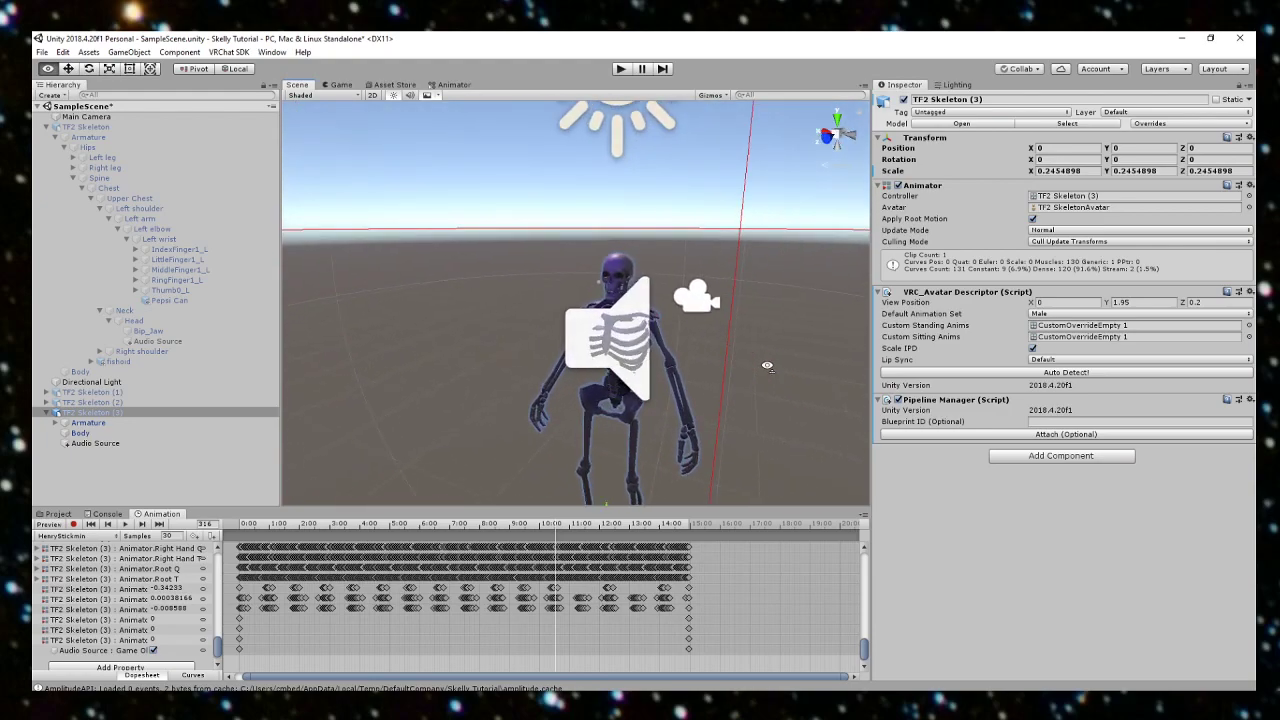
{"action": "scroll", "coordinate": [371, 618], "scroll_direction": "down", "scroll_amount": 5}
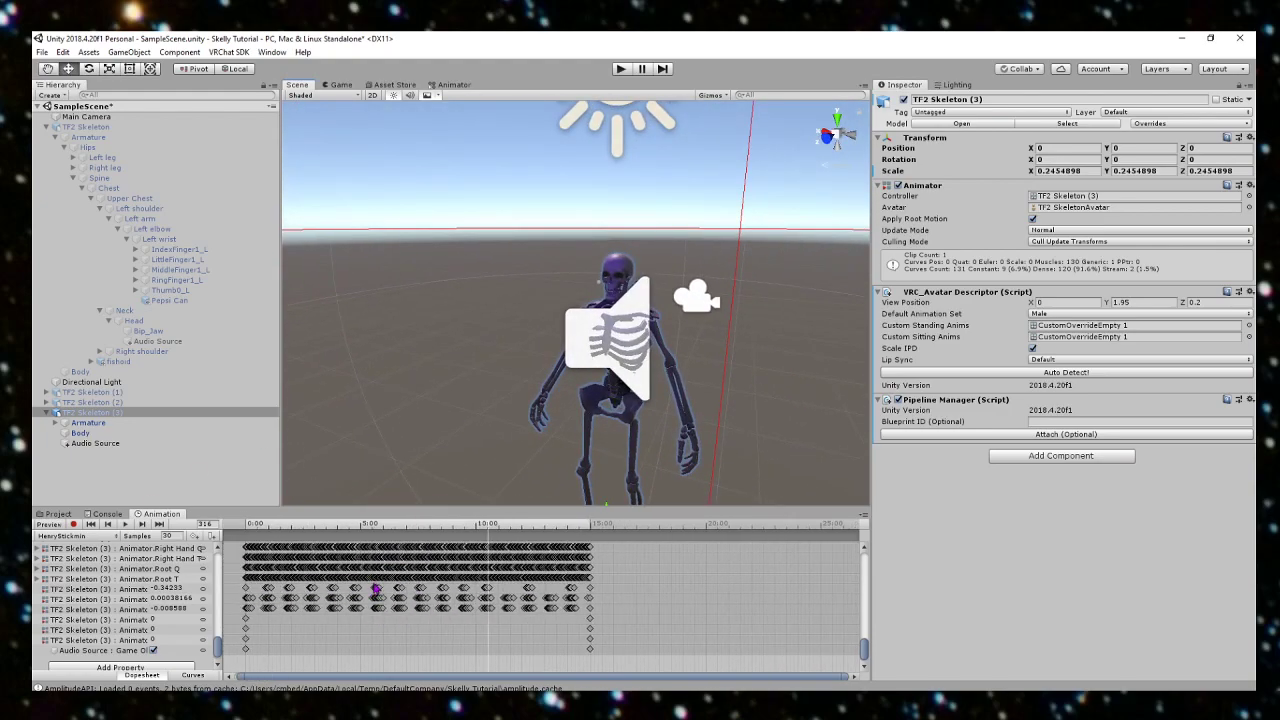
{"action": "right_click_drag", "start_coordinate": [550, 276], "coordinate": [590, 264]}
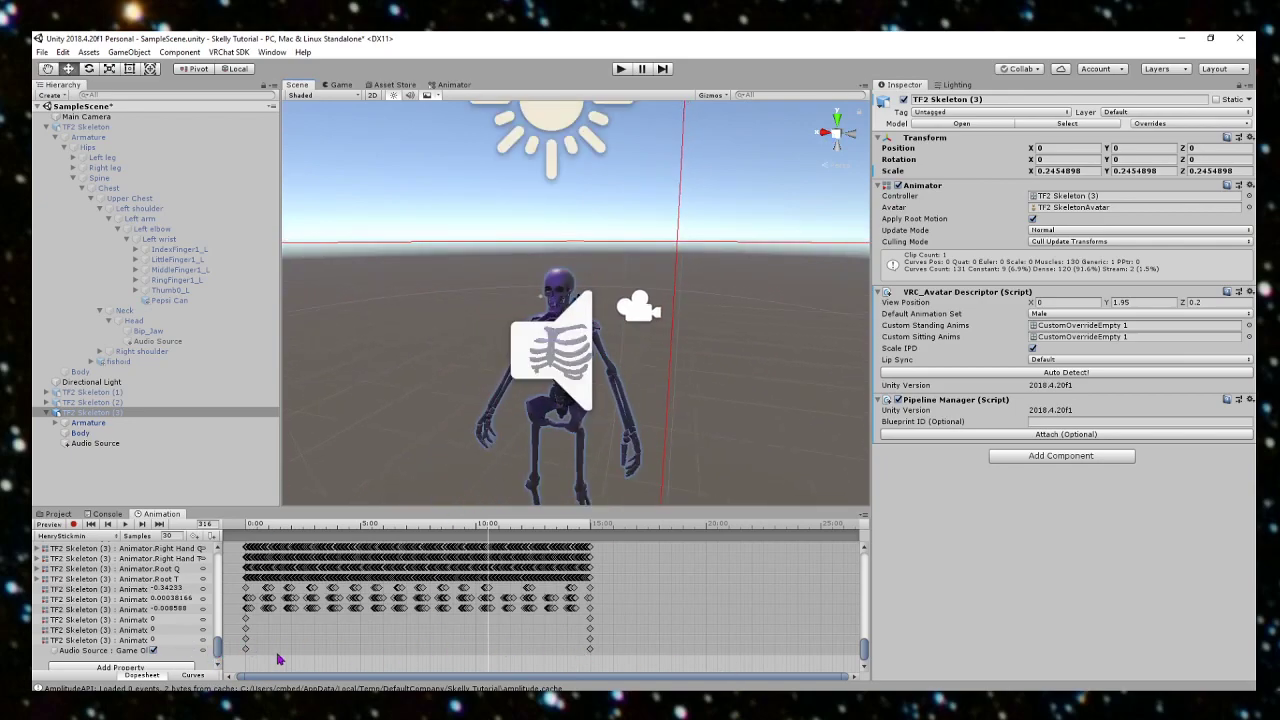
{"action": "left_click", "coordinate": [157, 649]}
{"action": "left_click", "coordinate": [153, 649]}
{"action": "key", "text": "ctrl+z"}
{"action": "key", "text": "ctrl+z"}
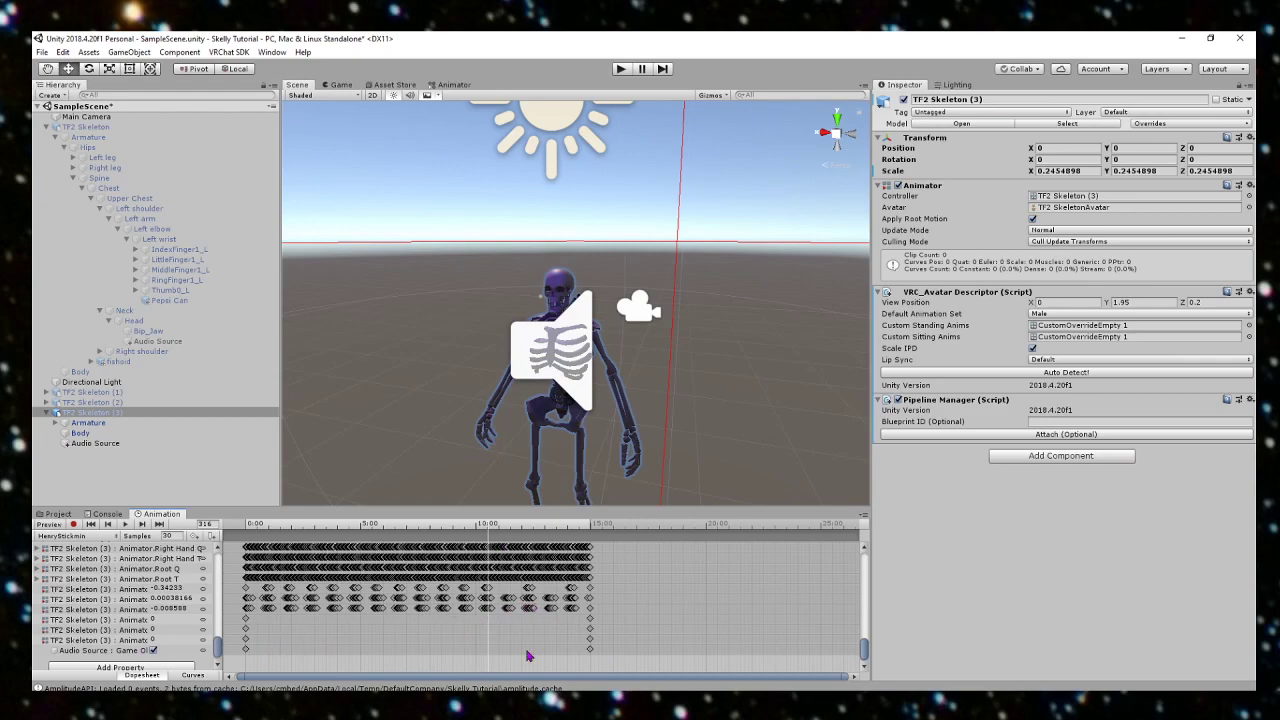
{"action": "scroll", "coordinate": [525, 645], "scroll_direction": "down", "scroll_amount": 2}
{"action": "scroll", "coordinate": [511, 598], "scroll_direction": "up", "scroll_amount": 1}
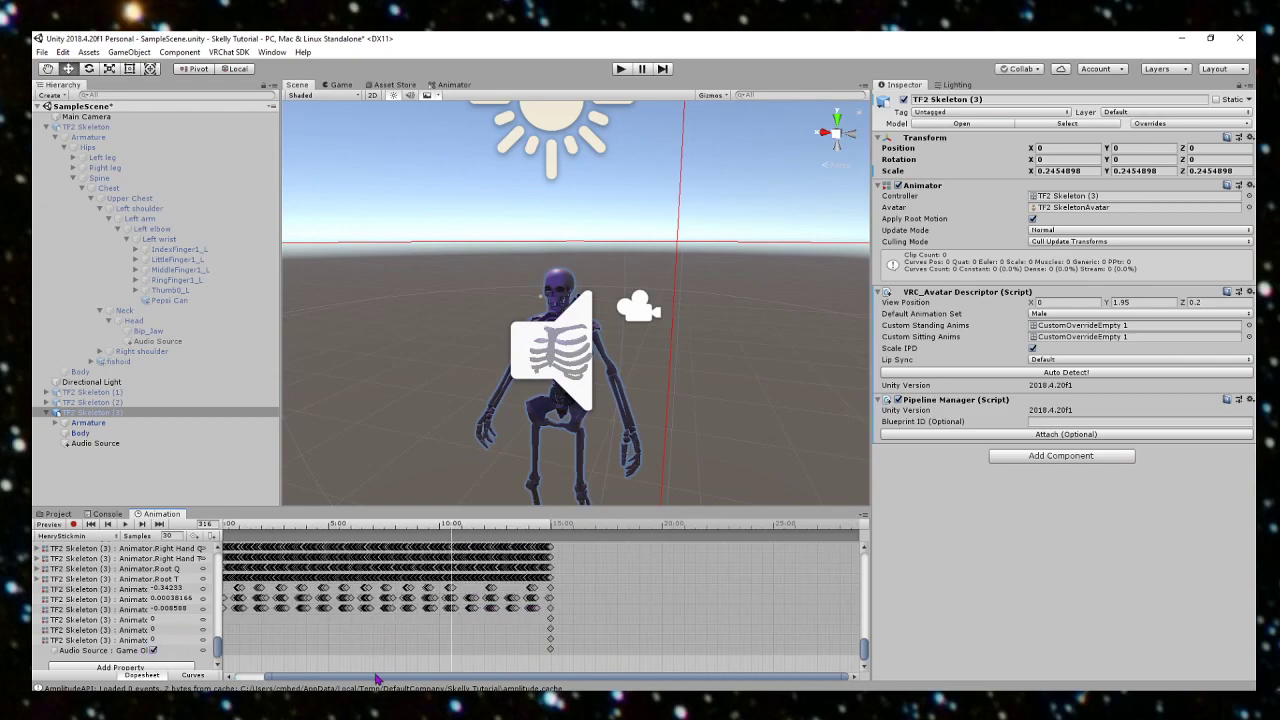
{"action": "scroll", "coordinate": [511, 598], "scroll_direction": "up", "scroll_amount": 1}
{"action": "scroll", "coordinate": [103, 588], "scroll_direction": "down", "scroll_amount": 1}
Step: Assign the HenryStickmin animation clip to the HANDGUN gesture in the CustomOverrideEmpty 1 override controller
{"action": "left_click", "coordinate": [57, 514]}
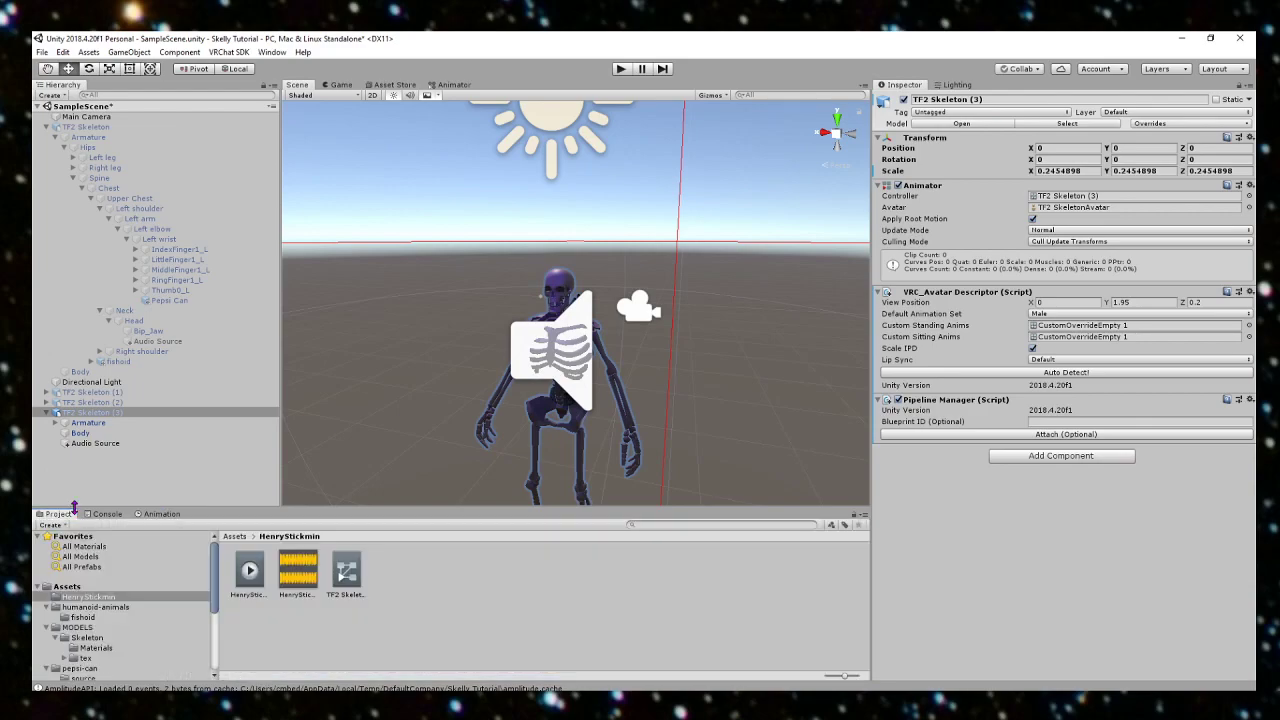
{"action": "left_click", "coordinate": [66, 587]}
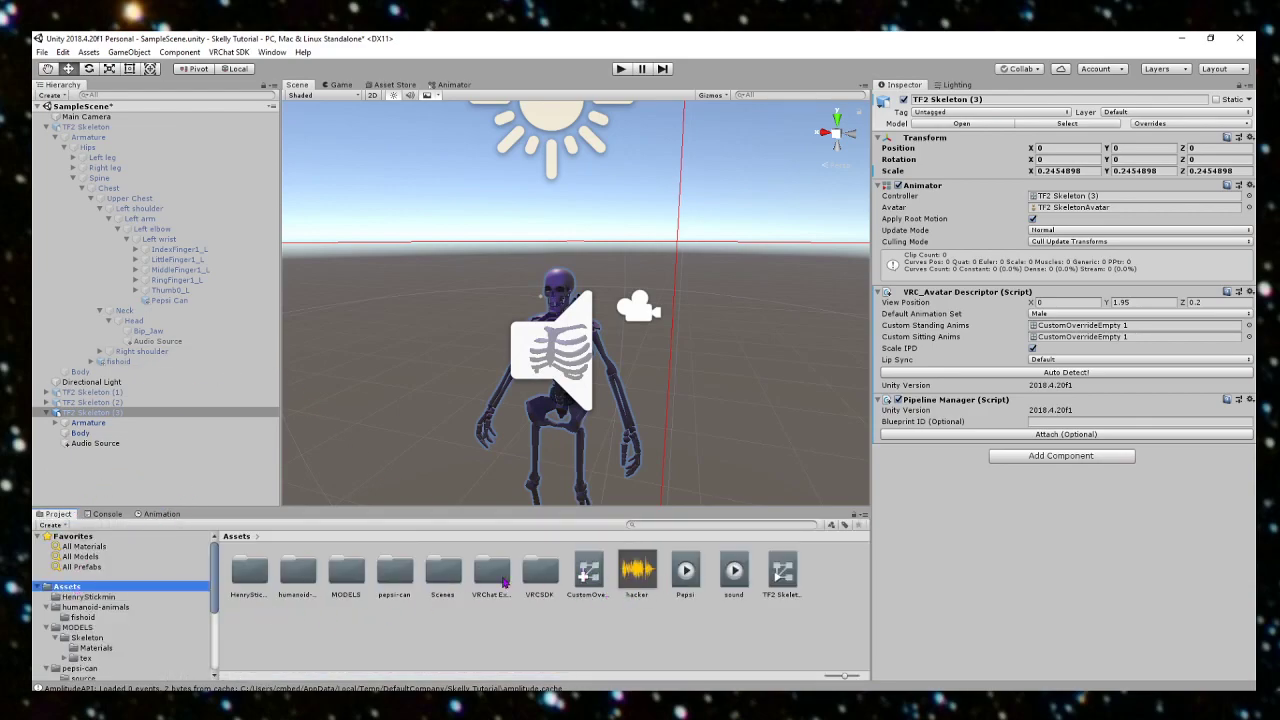
{"action": "left_click", "coordinate": [586, 572]}
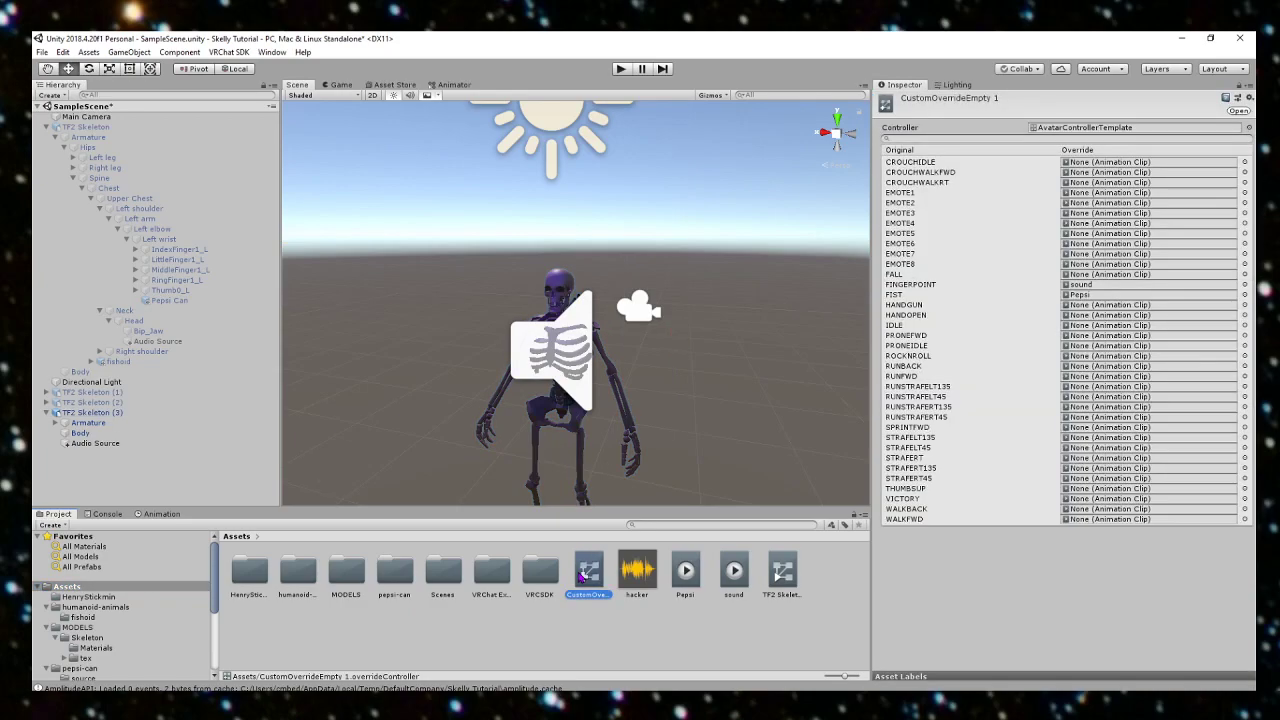
{"action": "left_click", "coordinate": [125, 597]}
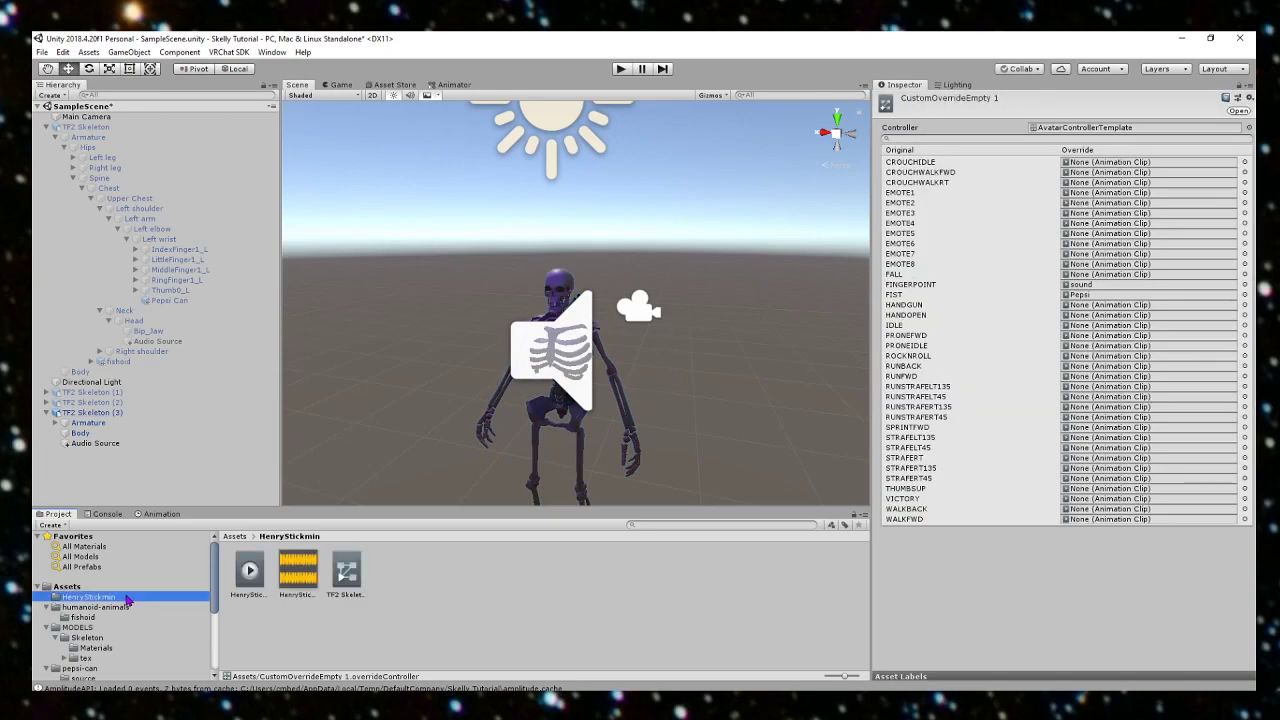
{"action": "left_click_drag", "start_coordinate": [250, 570], "coordinate": [1100, 313]}
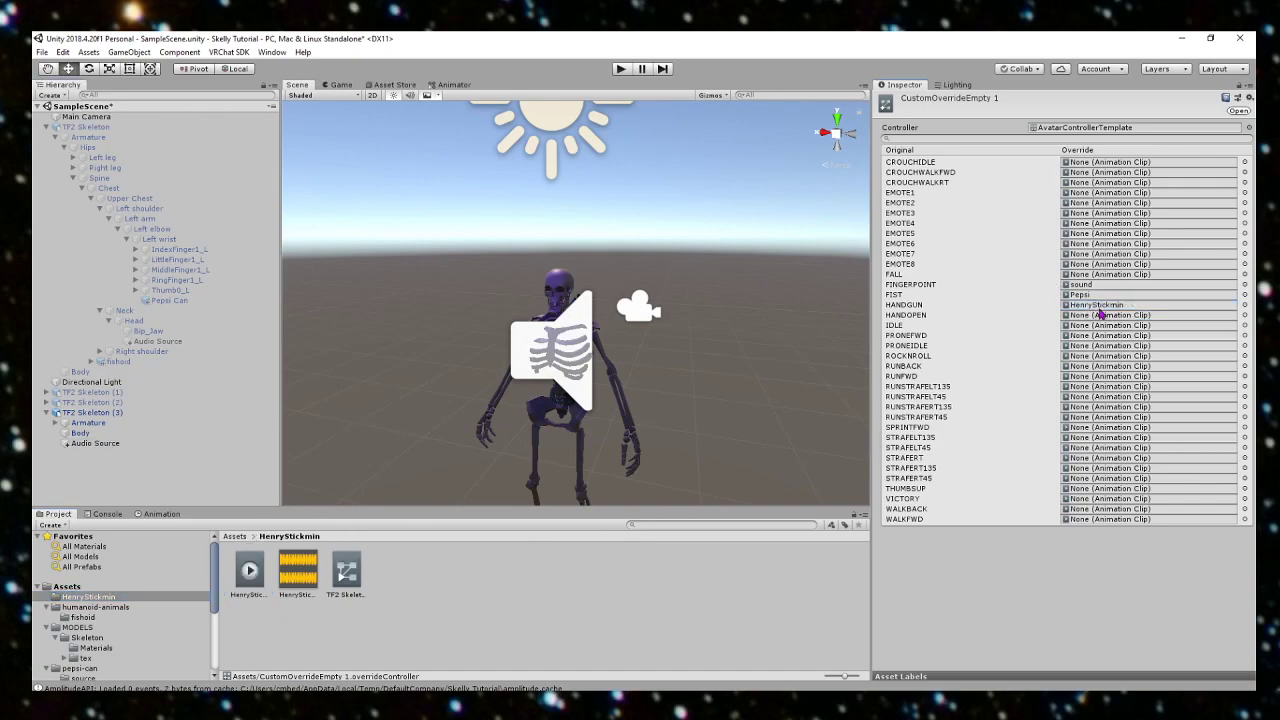
{"action": "left_click", "coordinate": [1099, 307]}
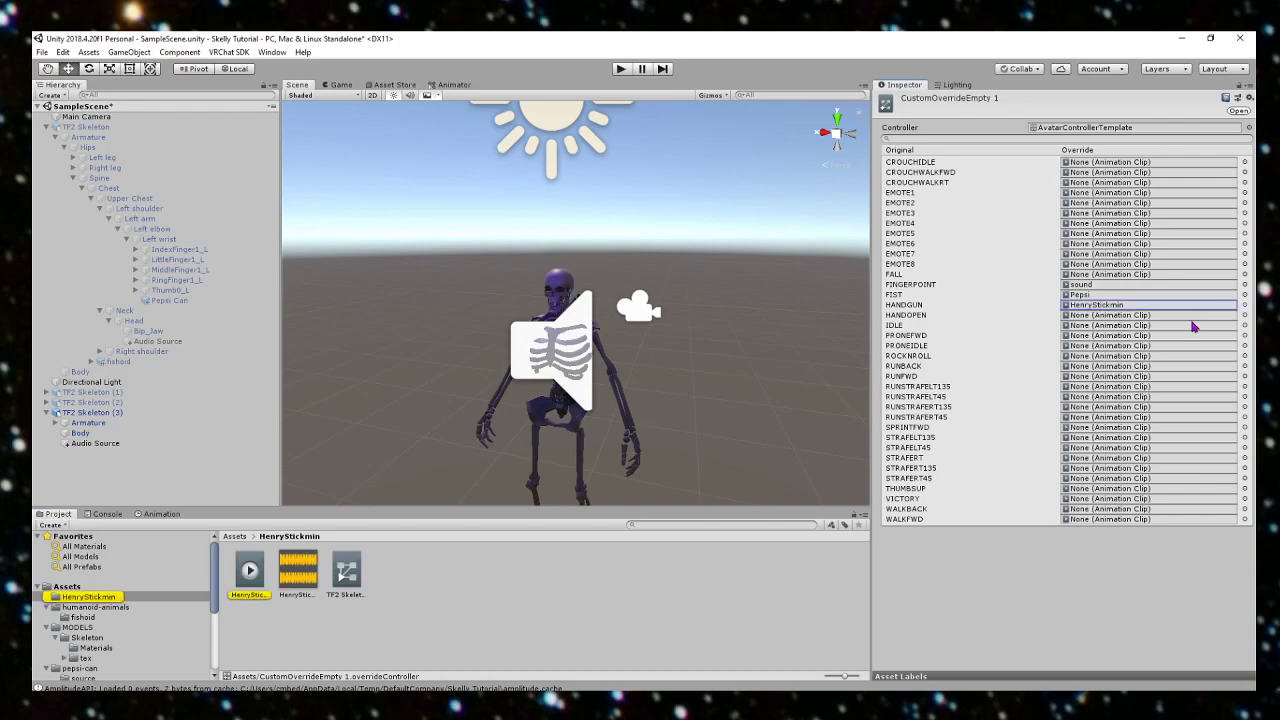
Step: Clear the HANDGUN gesture's override by setting its animation clip to None
{"action": "left_click", "coordinate": [1244, 305]}
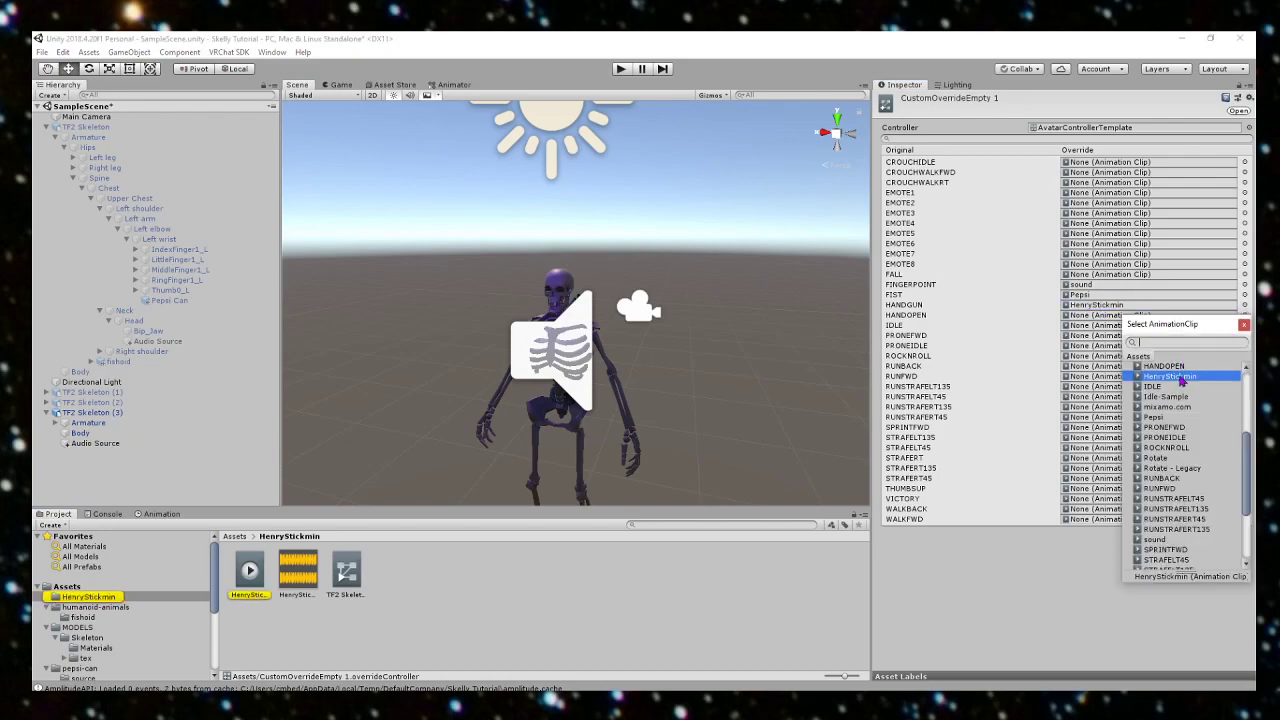
{"action": "scroll", "coordinate": [1183, 400], "scroll_direction": "up", "scroll_amount": 5}
{"action": "left_click", "coordinate": [1175, 377]}
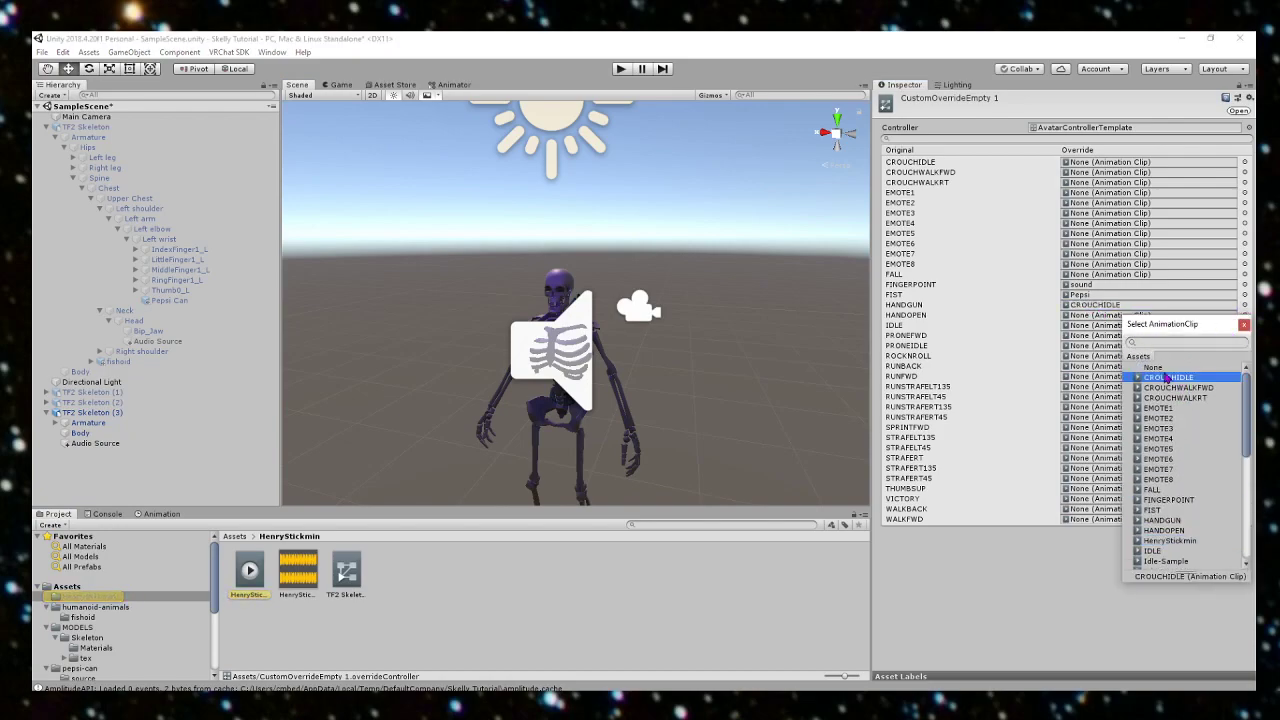
{"action": "left_click", "coordinate": [1245, 328]}
{"action": "left_click", "coordinate": [1244, 305]}
{"action": "left_click", "coordinate": [1180, 369]}
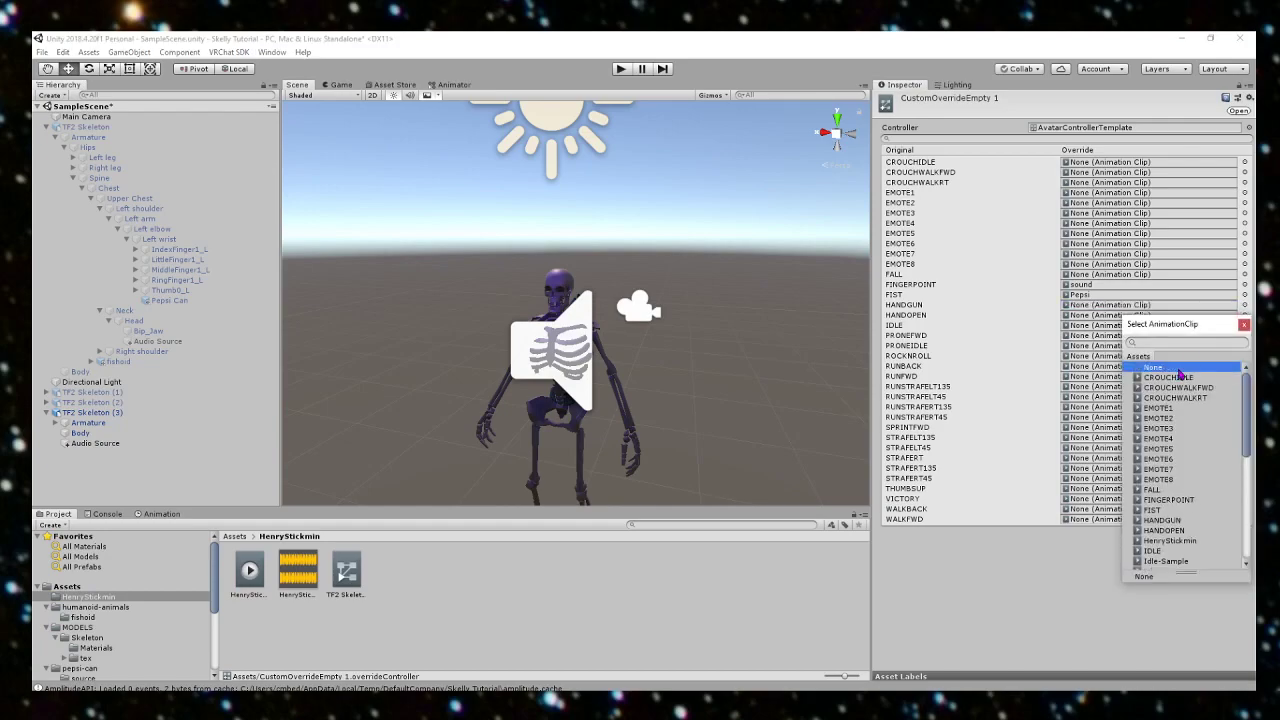
{"action": "left_click", "coordinate": [1243, 327]}
Step: Assign the HenryStickmin animation clip to the EMOTE1 override
{"action": "left_click_drag", "start_coordinate": [252, 578], "coordinate": [928, 258]}
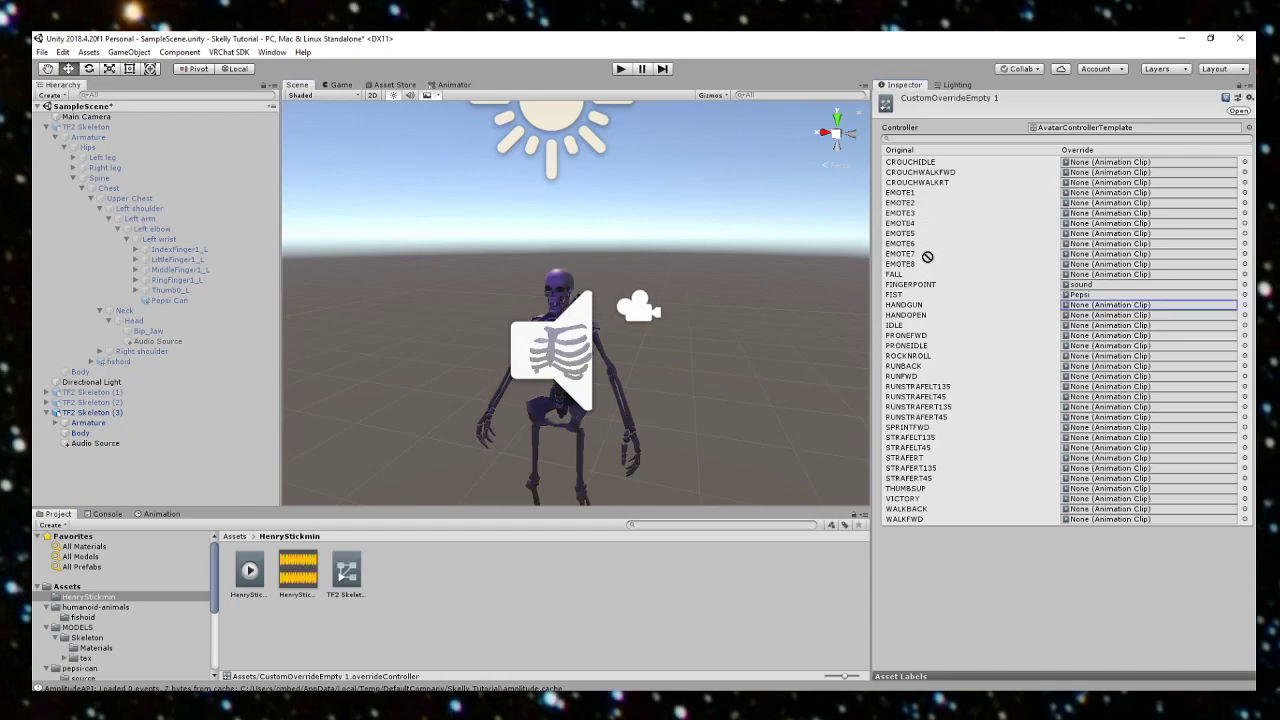
{"action": "left_click_drag", "start_coordinate": [928, 258], "coordinate": [1079, 194]}
{"action": "left_click", "coordinate": [1124, 196]}
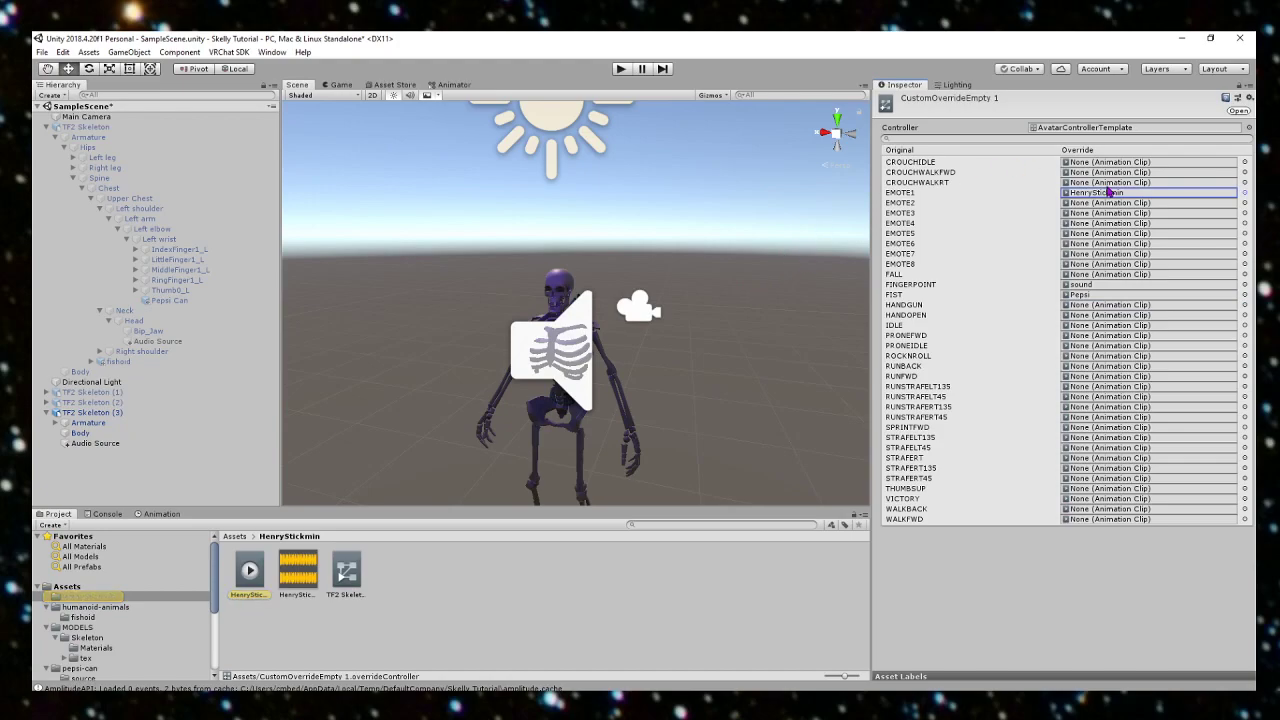
Step: Examine TF2 Skeleton (3) and its child Audio Source in the scene from several distances and angles
{"action": "left_click", "coordinate": [733, 308]}
{"action": "right_click_drag", "start_coordinate": [733, 308], "coordinate": [626, 398]}
{"action": "right_click_drag", "start_coordinate": [689, 286], "coordinate": [610, 295]}
{"action": "key", "text": "s"}
{"action": "key", "text": "w"}
{"action": "left_click", "coordinate": [78, 426]}
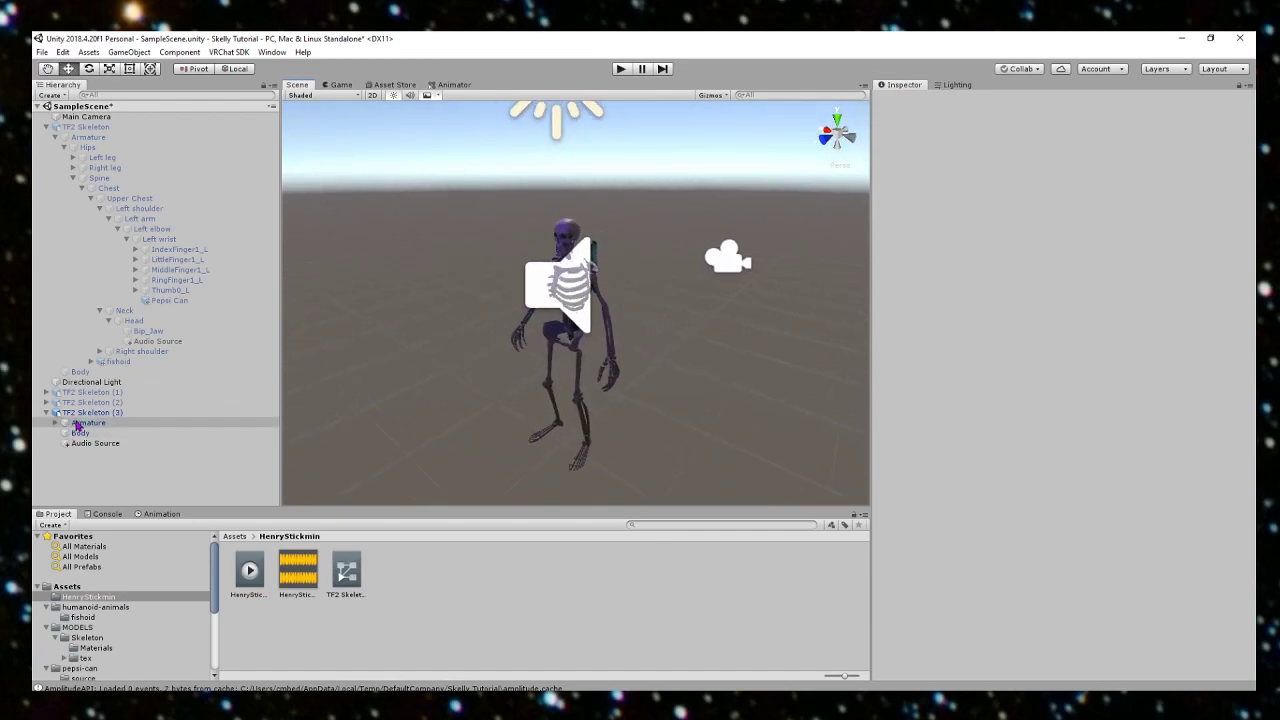
{"action": "left_click", "coordinate": [82, 416]}
{"action": "left_click", "coordinate": [101, 444]}
{"action": "key", "text": "s"}
{"action": "right_click_drag", "start_coordinate": [520, 355], "coordinate": [549, 309]}
{"action": "left_click", "coordinate": [468, 305]}
{"action": "key", "text": "w"}
{"action": "key", "text": "s"}
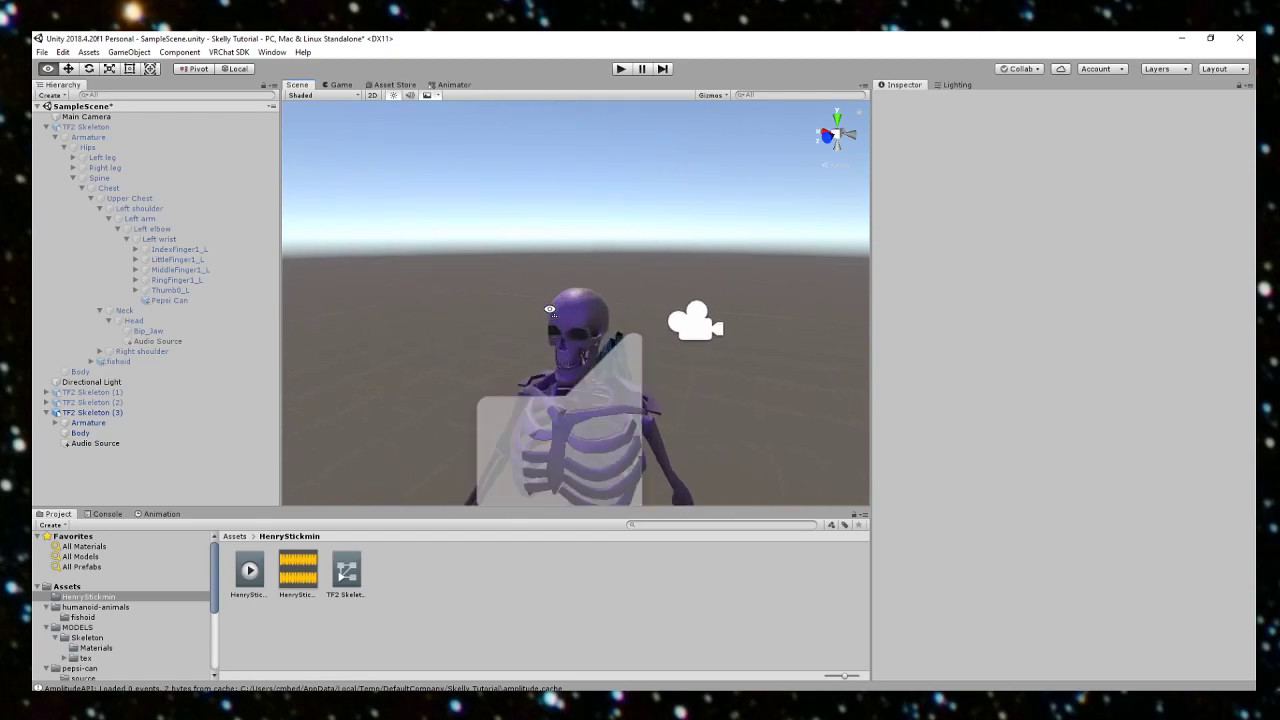
{"action": "scroll", "coordinate": [550, 300], "scroll_direction": "down", "scroll_amount": 5}
{"action": "scroll", "coordinate": [550, 300], "scroll_direction": "up", "scroll_amount": 5}
{"action": "scroll", "coordinate": [550, 300], "scroll_direction": "down", "scroll_amount": 5}
{"action": "left_click", "coordinate": [100, 443]}
{"action": "right_click", "coordinate": [112, 413]}
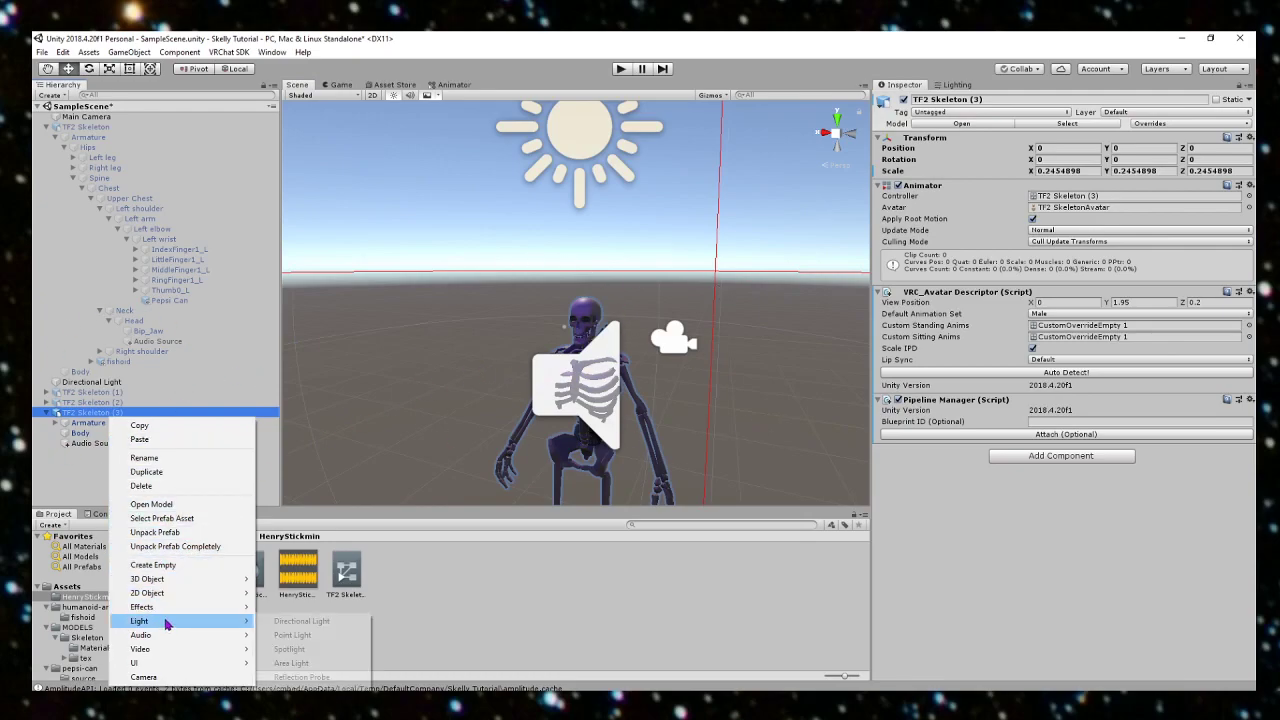
{"action": "mouse_move", "coordinate": [167, 641]}
{"action": "left_click", "coordinate": [400, 371]}
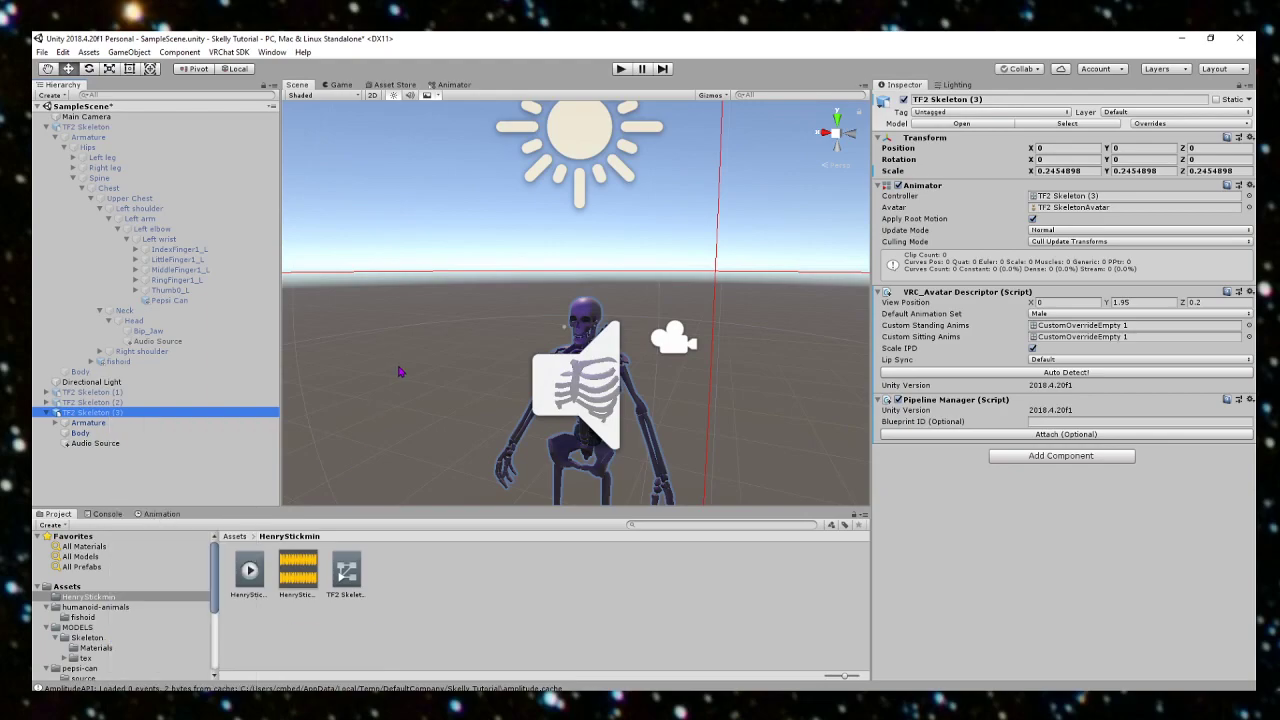
{"action": "scroll", "coordinate": [400, 369], "scroll_direction": "down", "scroll_amount": 8}
{"action": "scroll", "coordinate": [400, 369], "scroll_direction": "up", "scroll_amount": 4}
{"action": "left_click", "coordinate": [368, 362]}
{"action": "right_click_drag", "start_coordinate": [368, 362], "coordinate": [673, 291]}
{"action": "left_click_drag", "start_coordinate": [673, 291], "coordinate": [527, 503], "text": "alt"}
{"action": "left_click_drag", "start_coordinate": [520, 399], "coordinate": [398, 372], "text": "alt"}
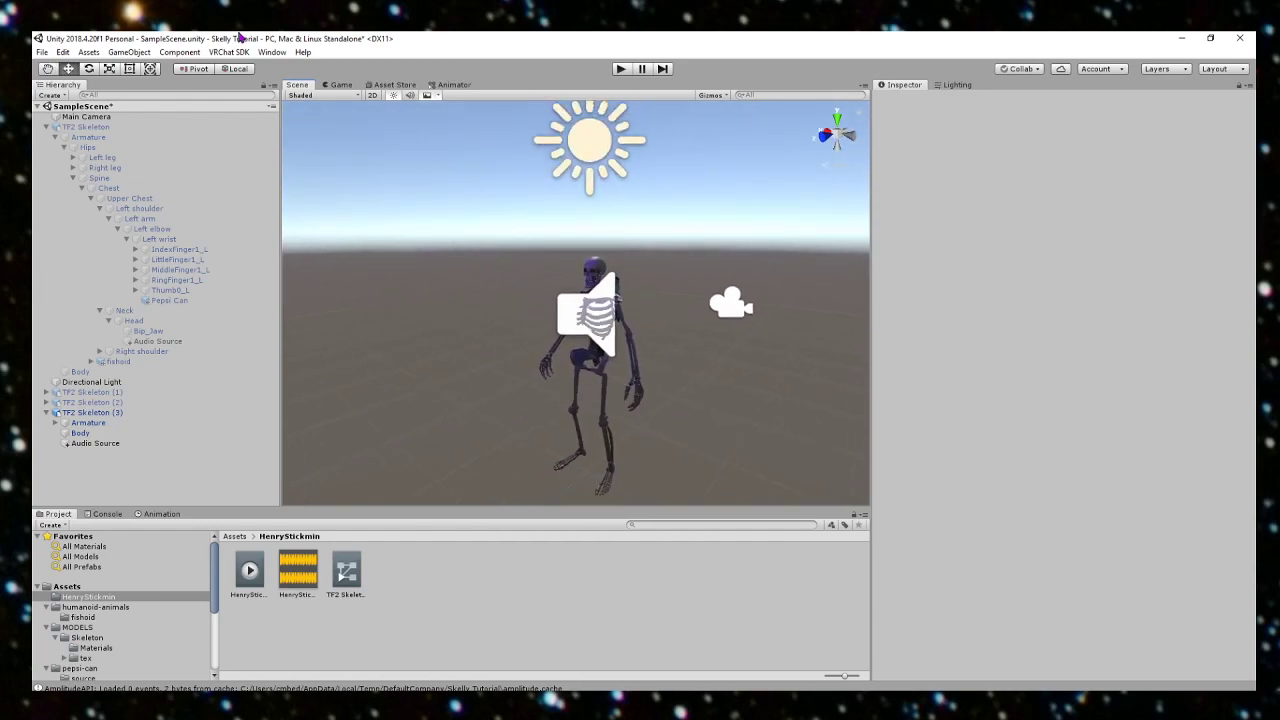